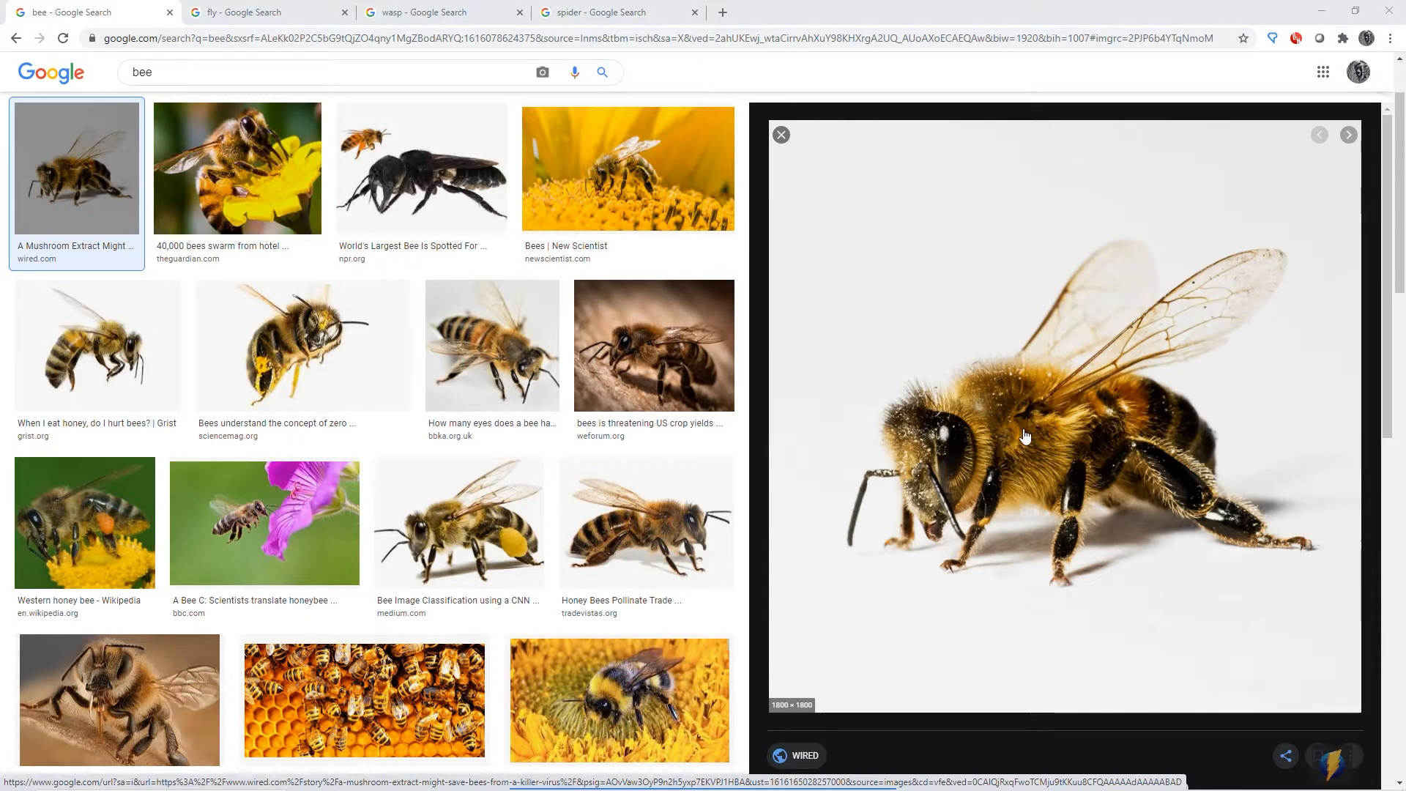
# Step: Look through the reference photos in the fly, wasp and spider image searches
pyautogui.click(234, 13)
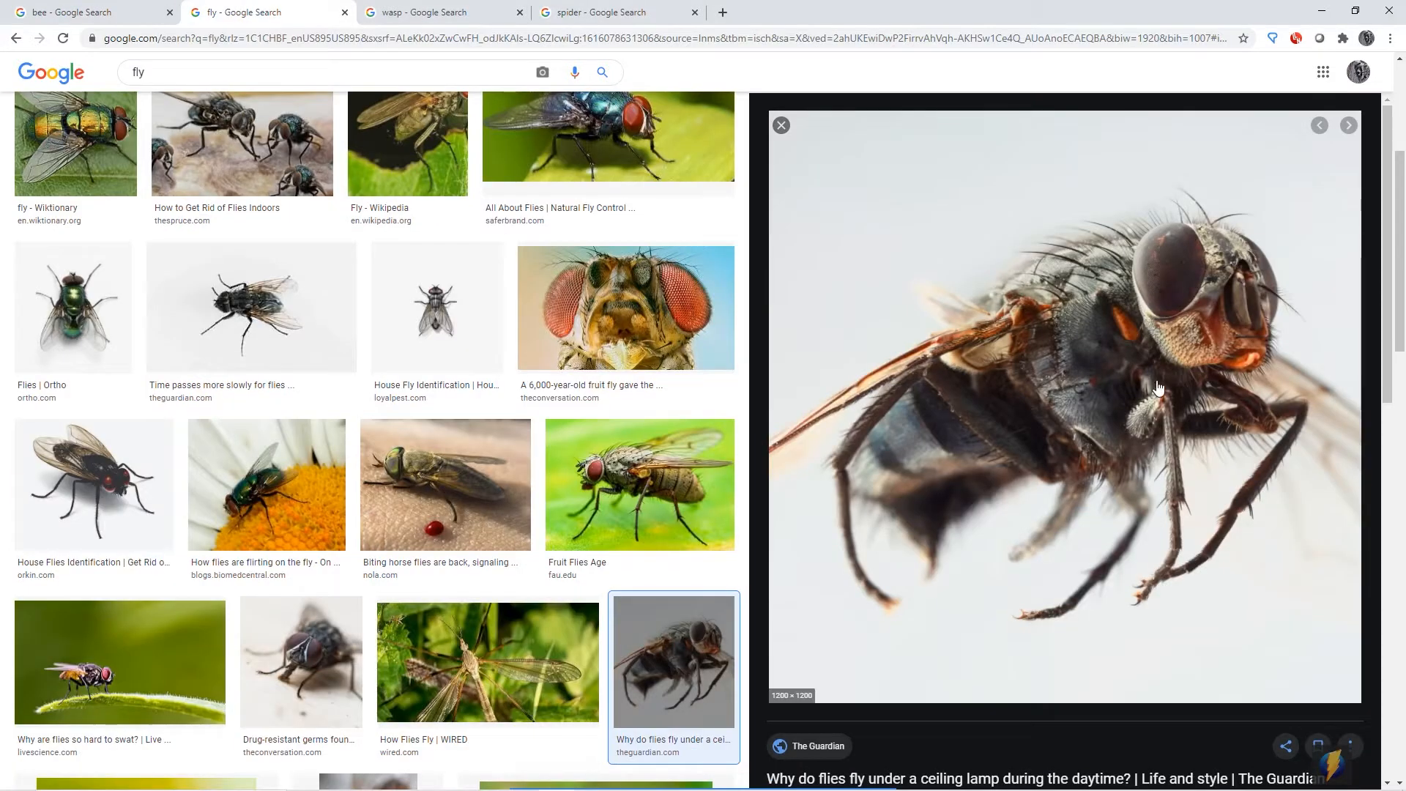
pyautogui.click(402, 15)
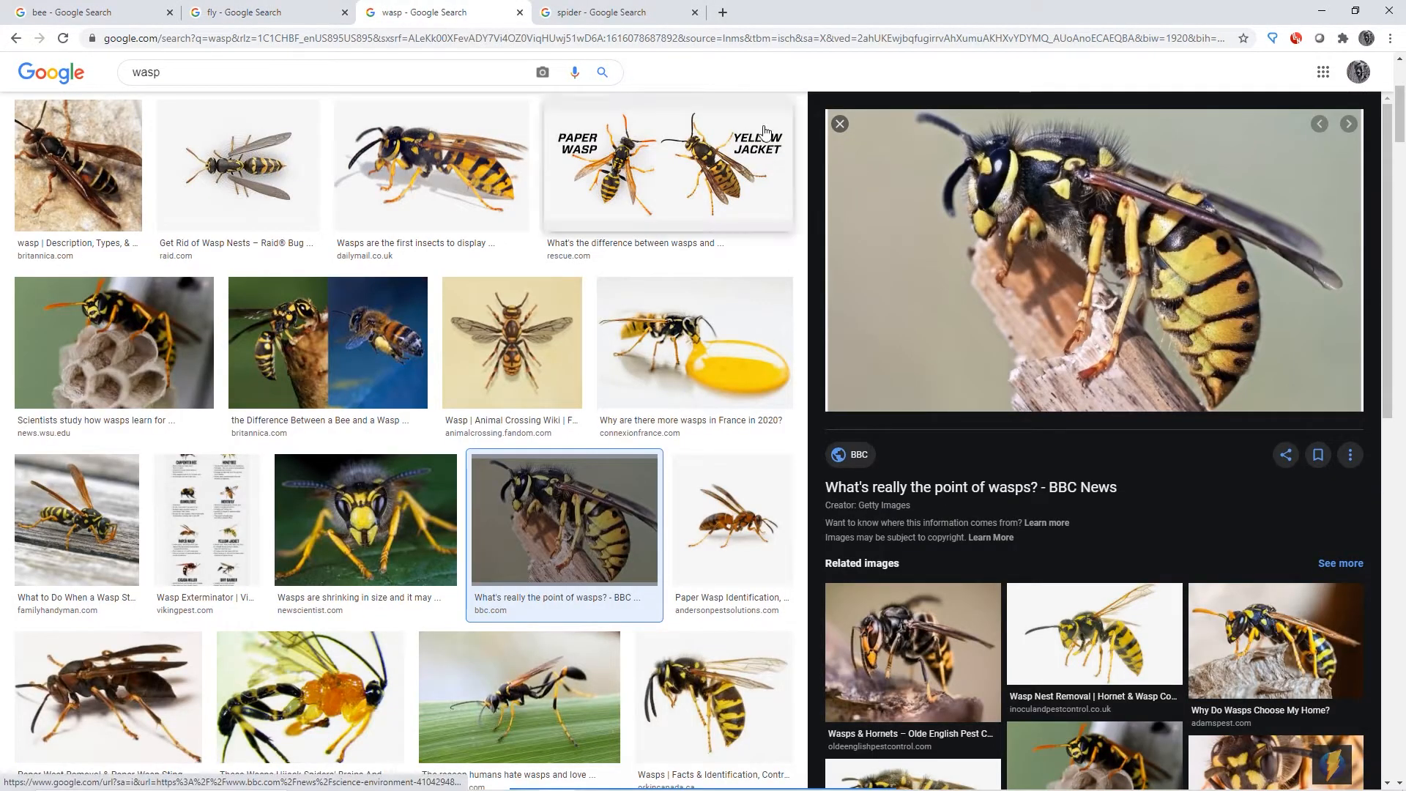
pyautogui.click(604, 14)
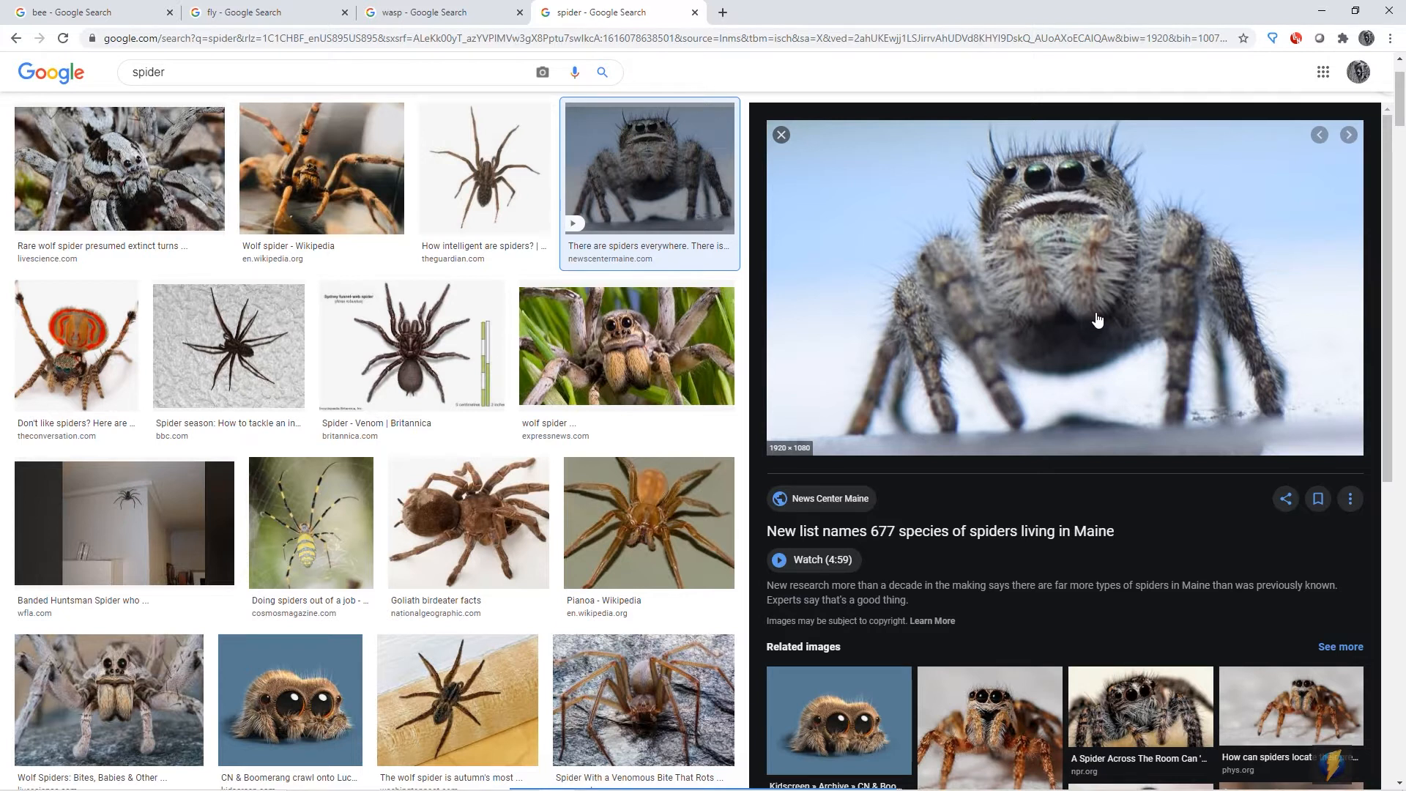
# Step: Switch to Maya and import Wasp.ma from the Animals folder of the Sculpting Base Meshes examples
pyautogui.hotkey('alt', 'Tab')
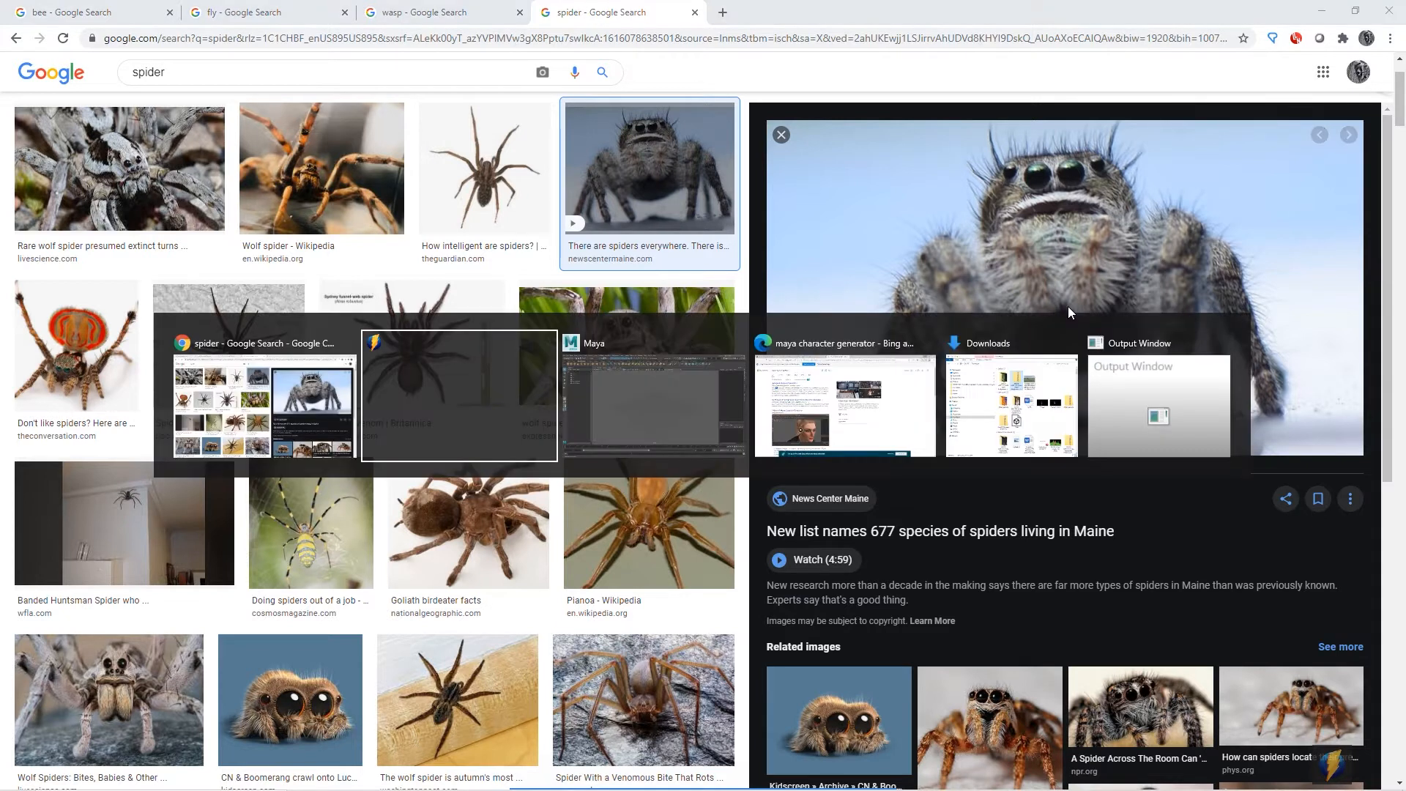
pyautogui.click(637, 403)
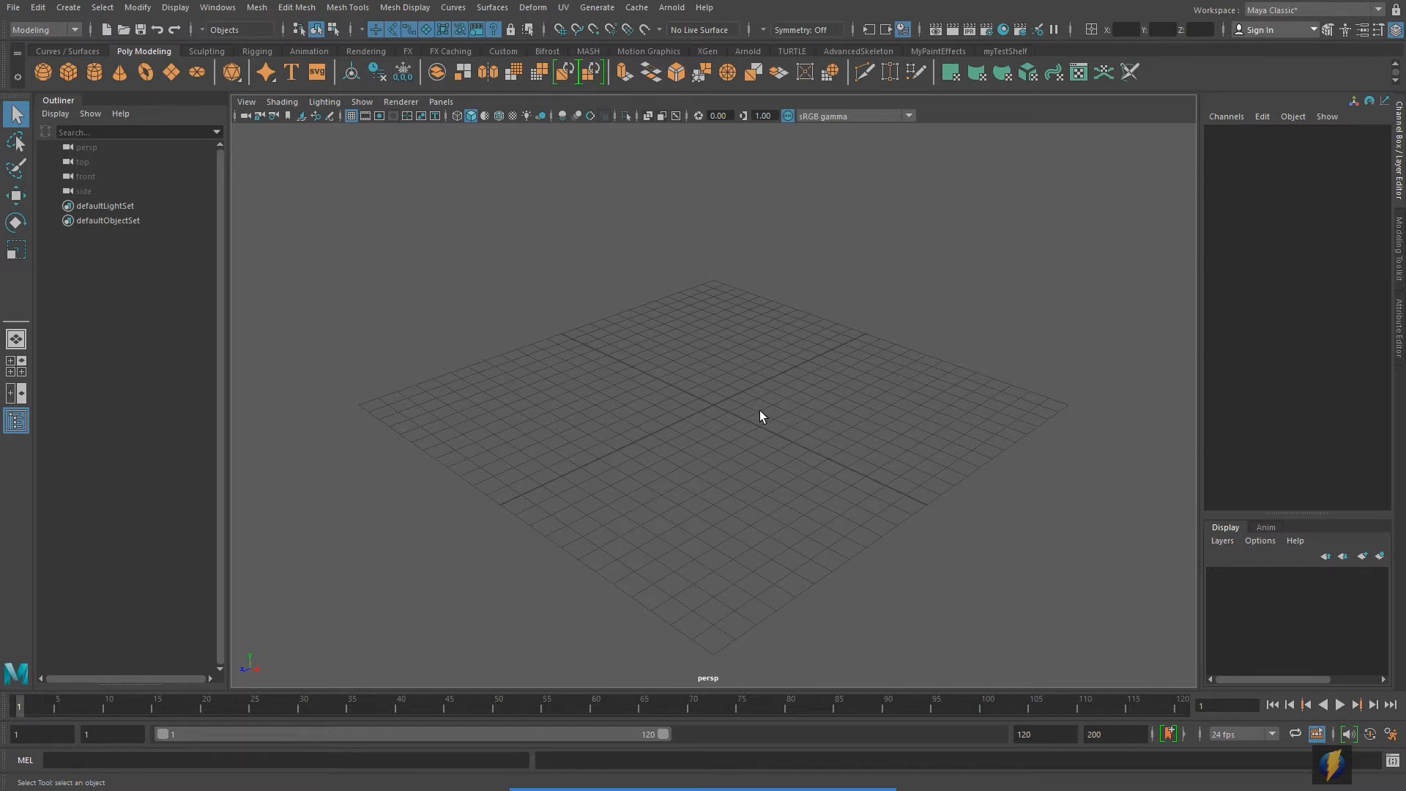
pyautogui.click(223, 8)
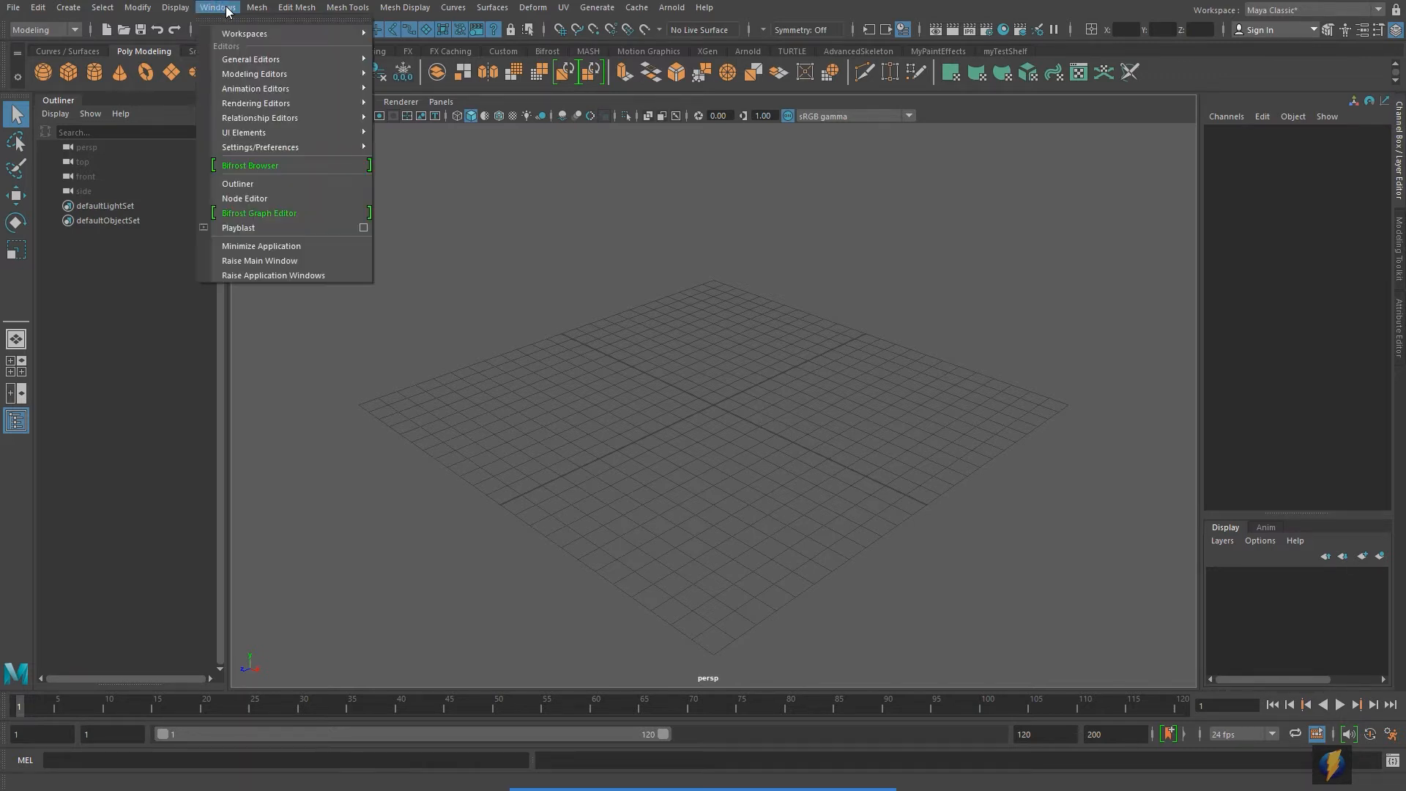
pyautogui.moveTo(243, 64)
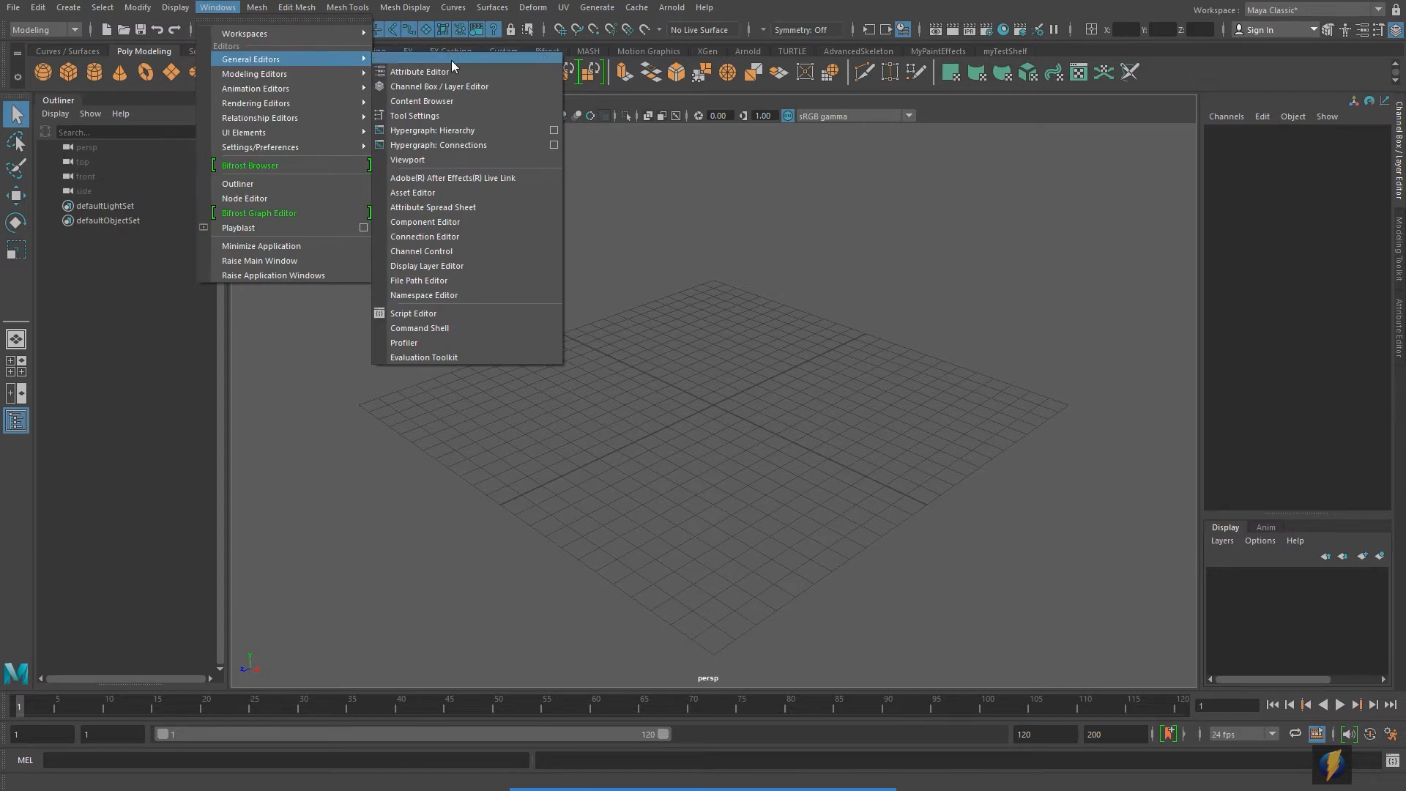
pyautogui.click(454, 100)
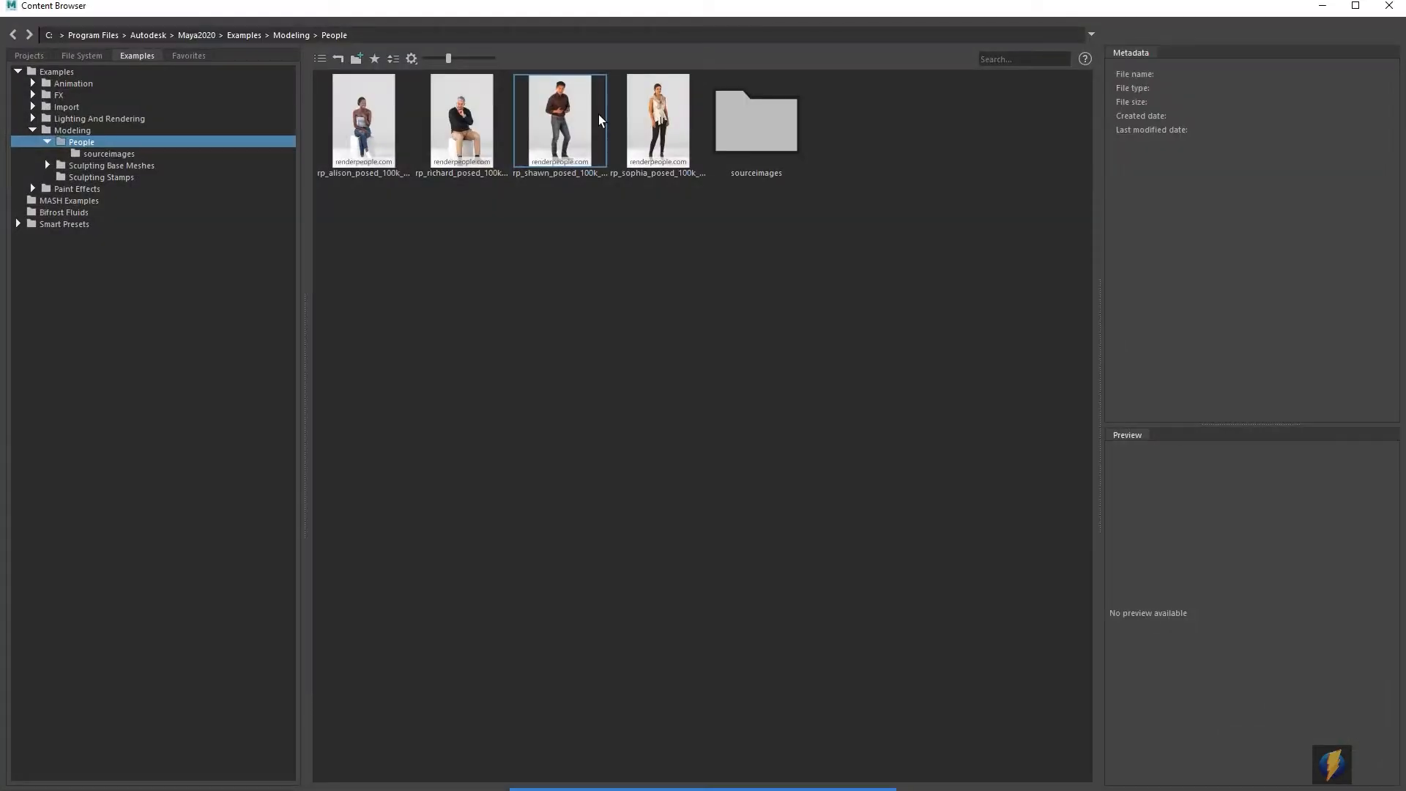
pyautogui.doubleClick(88, 166)
pyautogui.click(98, 178)
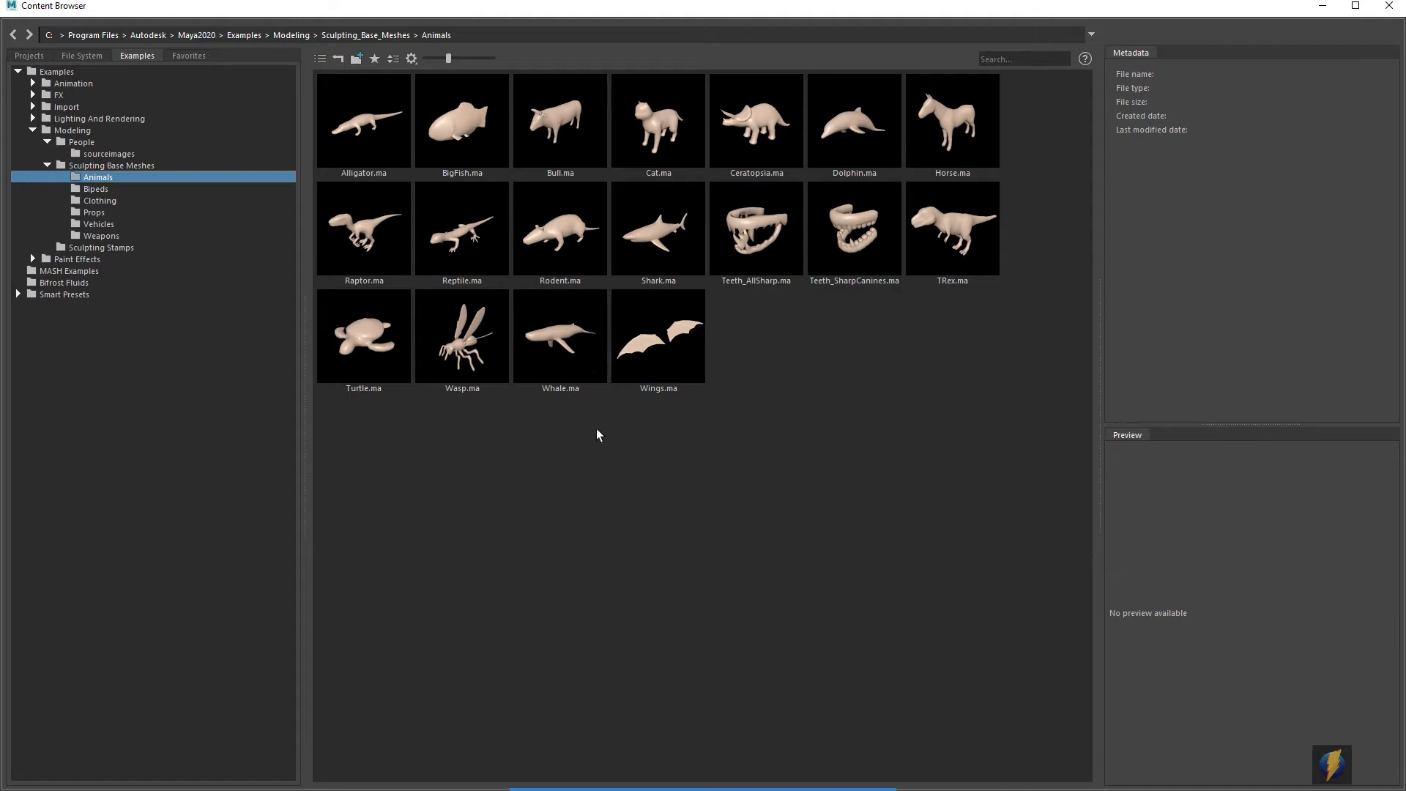
pyautogui.click(467, 343)
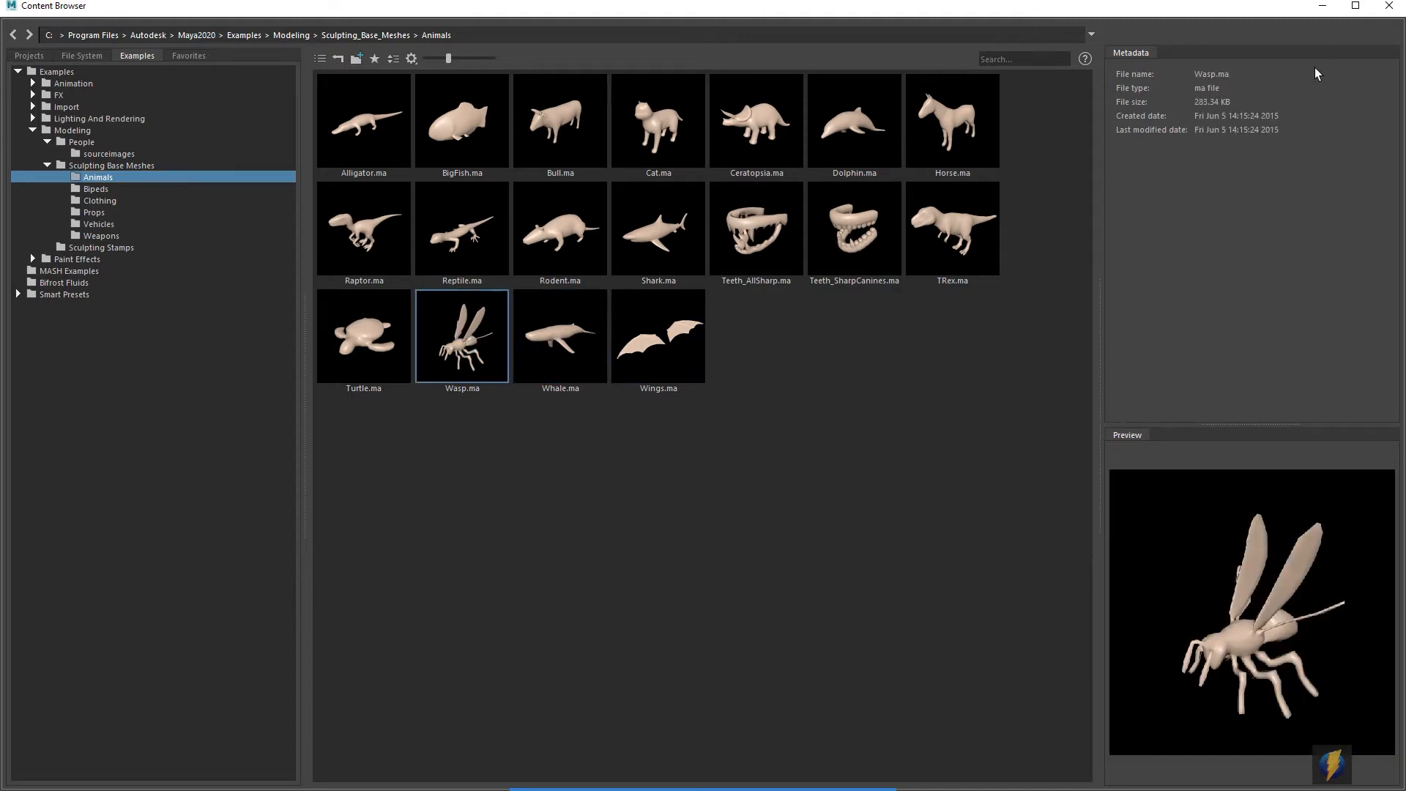
pyautogui.click(1386, 7)
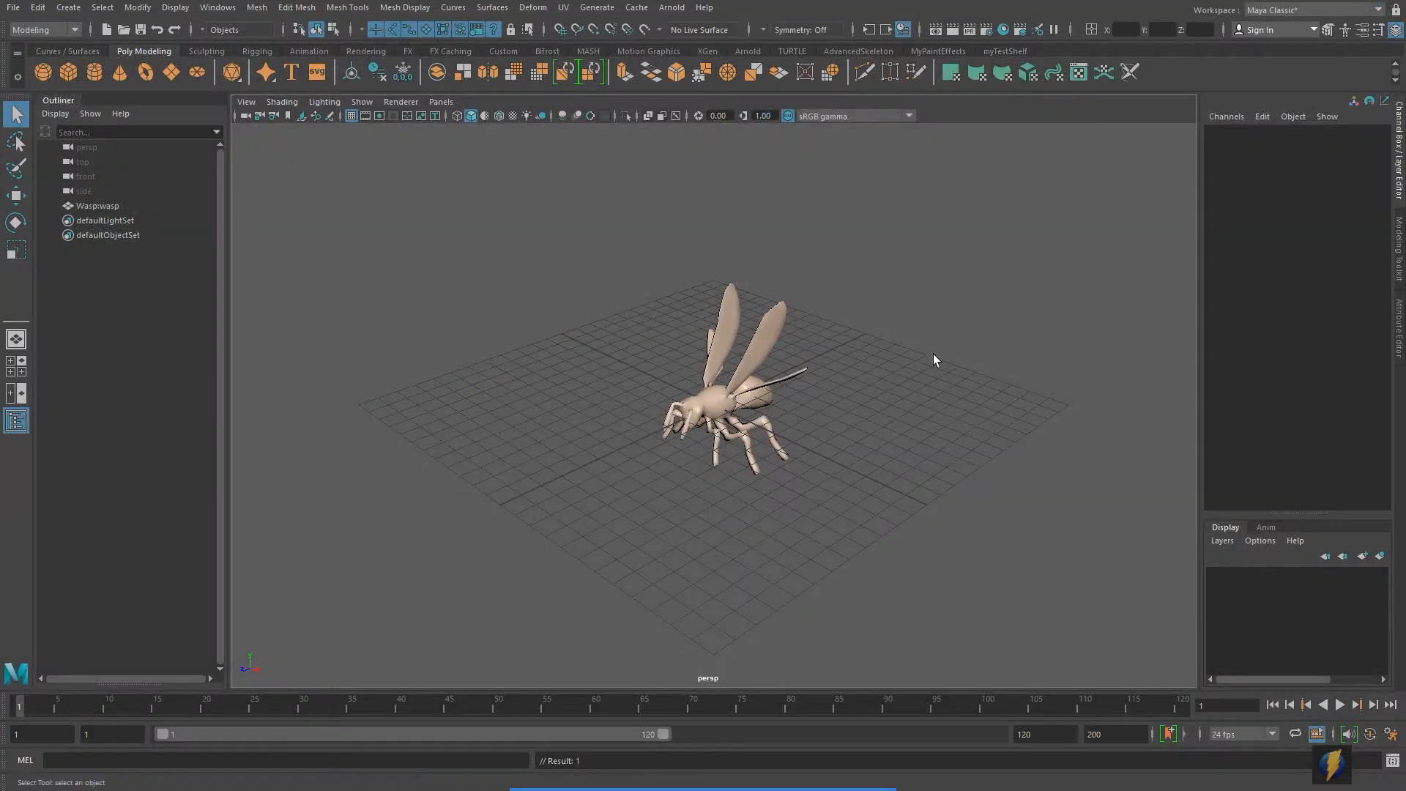
# Step: Select the imported wasp in shaded display and inspect its body, wings and legs from several angles
pyautogui.click(712, 411)
pyautogui.press('5')
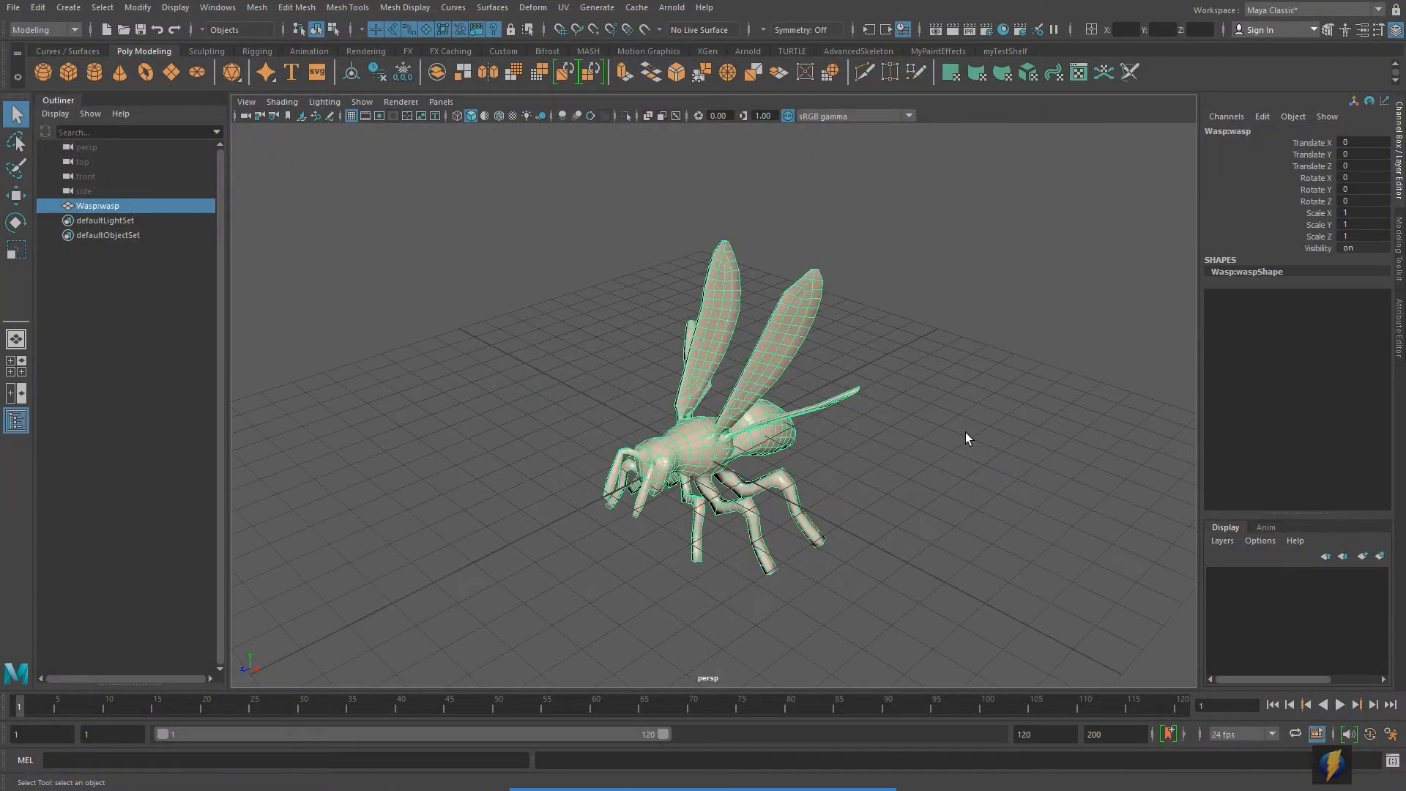
pyautogui.moveTo(635, 525)
pyautogui.keyDown('alt'); pyautogui.mouseDown()
pyautogui.moveTo(977, 483)
pyautogui.moveTo(816, 464)
pyautogui.moveTo(754, 477)
pyautogui.mouseUp(); pyautogui.keyUp('alt')
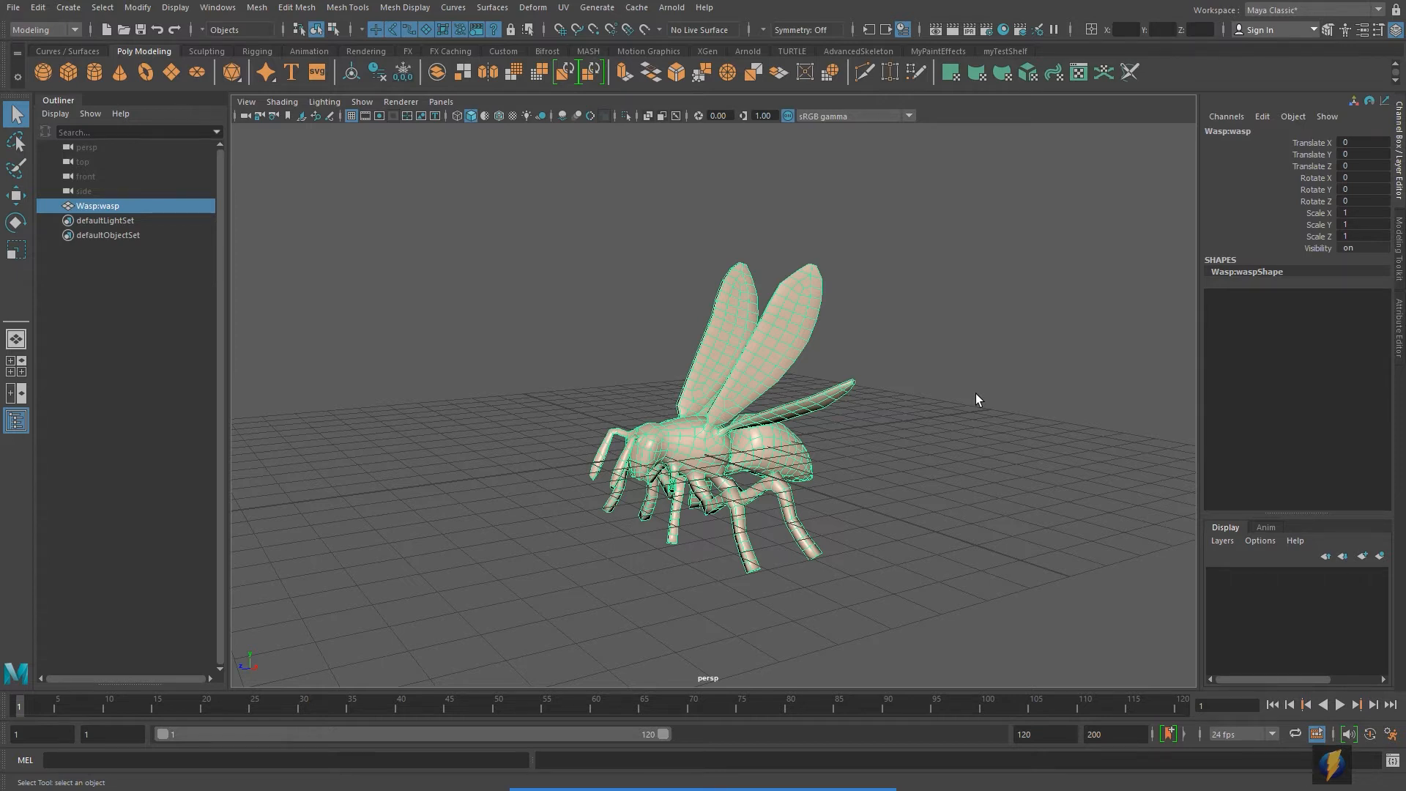
pyautogui.scroll(4, 827, 425)
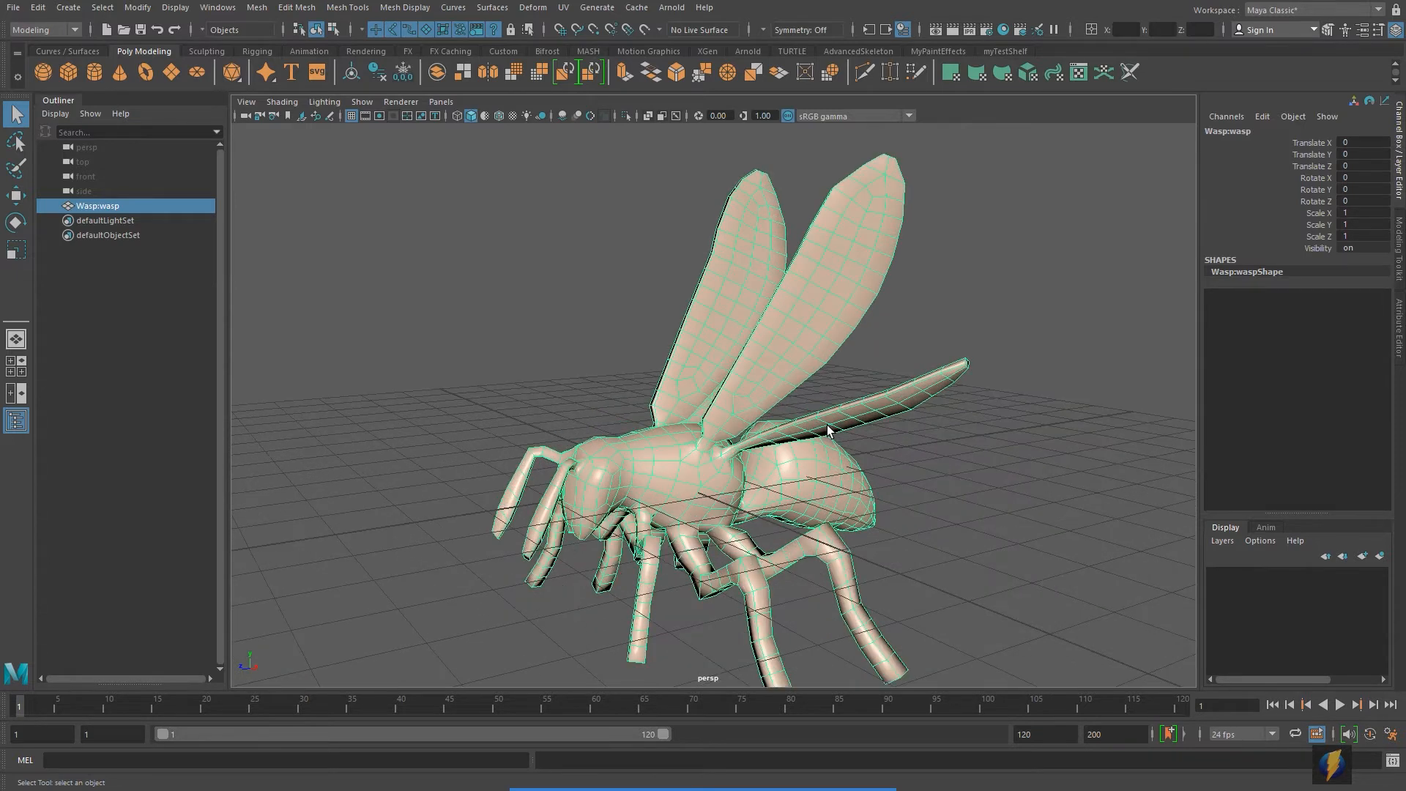
pyautogui.keyDown('alt'); pyautogui.moveTo(782, 468); pyautogui.dragTo(615, 419); pyautogui.keyUp('alt')
pyautogui.keyDown('alt'); pyautogui.moveTo(746, 421); pyautogui.dragTo(736, 423); pyautogui.keyUp('alt')
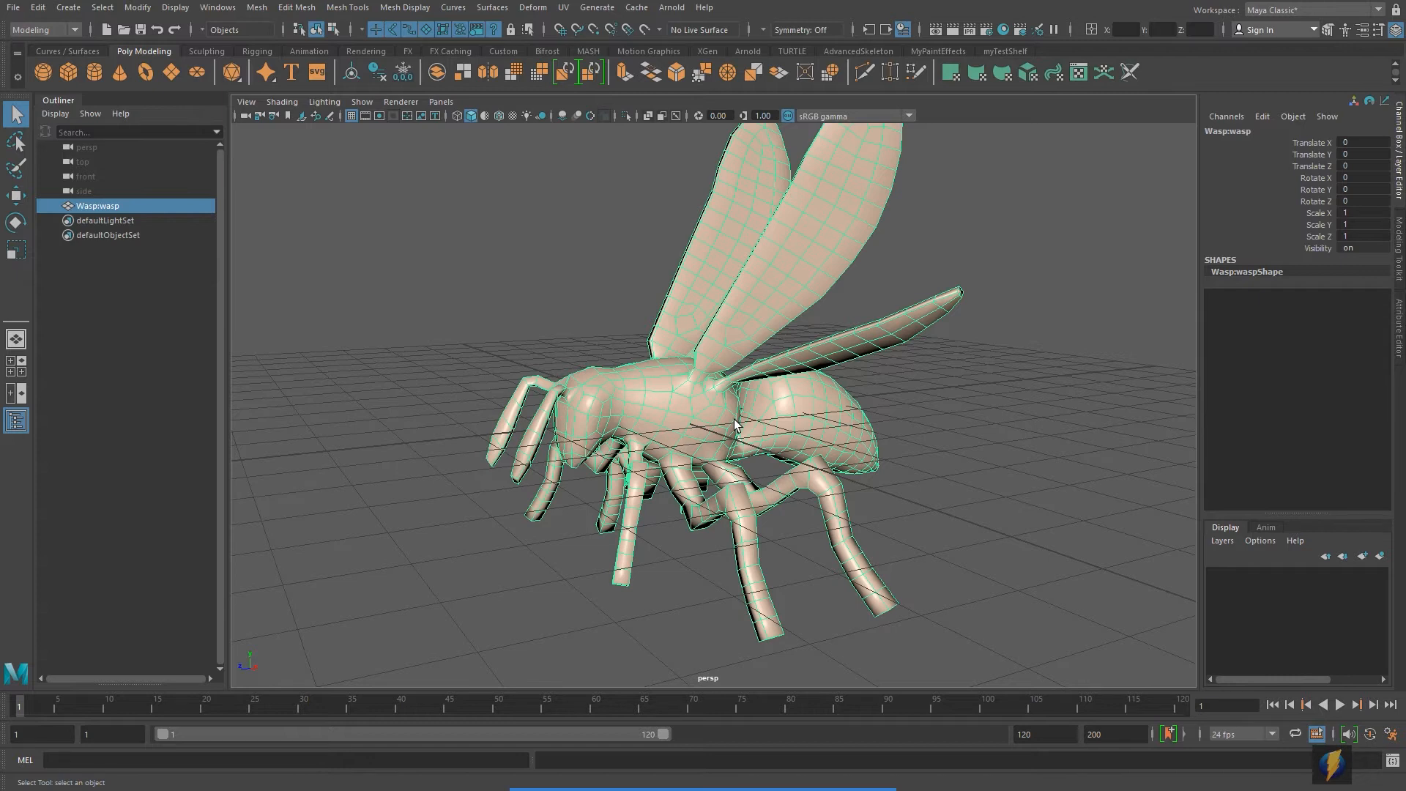
pyautogui.keyDown('alt'); pyautogui.moveTo(891, 443); pyautogui.dragTo(813, 431); pyautogui.keyUp('alt')
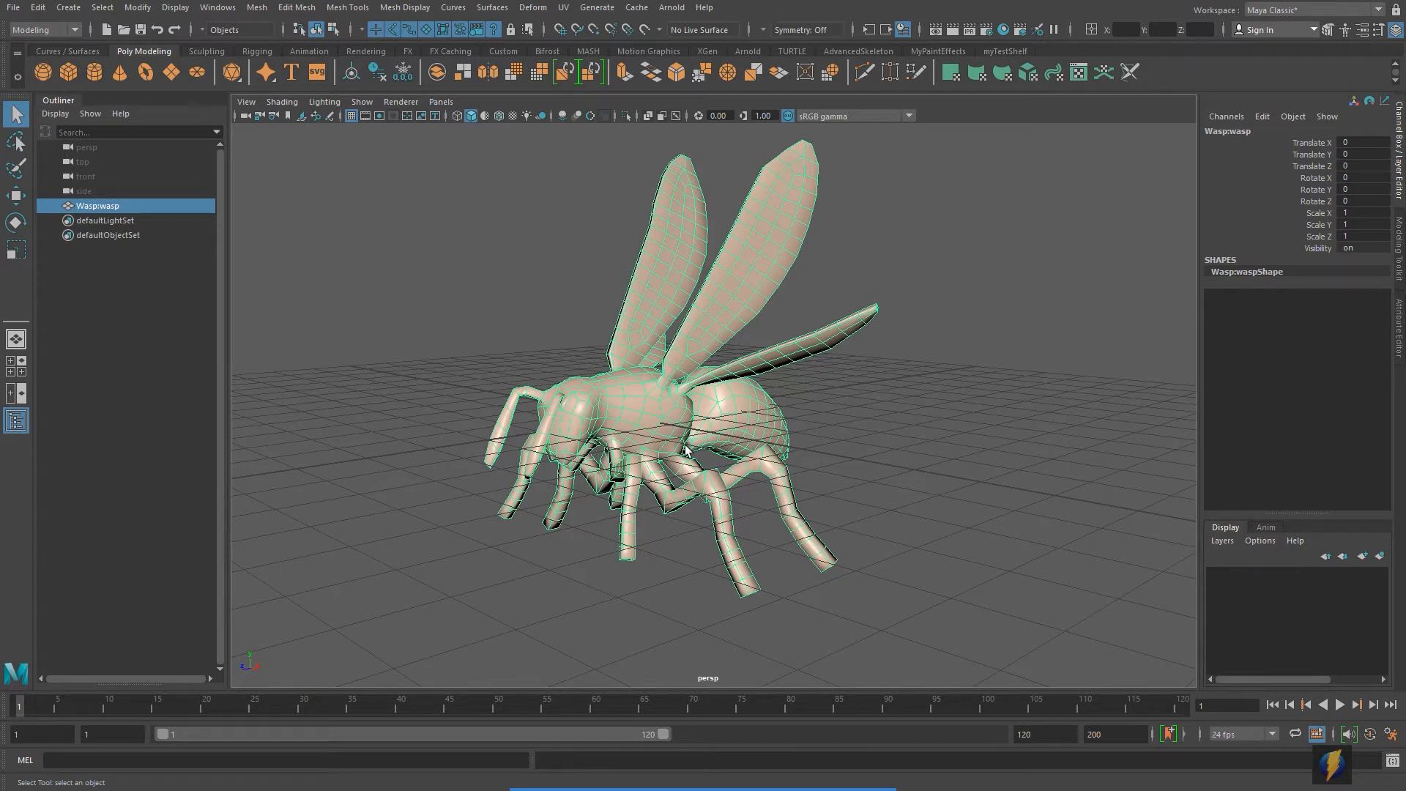
# Step: Set the active menu set to Modeling
pyautogui.click(754, 756)
pyautogui.moveTo(347, 460)
pyautogui.mouseDown()
pyautogui.moveTo(89, 77)
pyautogui.moveTo(40, 37)
pyautogui.mouseUp()
pyautogui.click(76, 30)
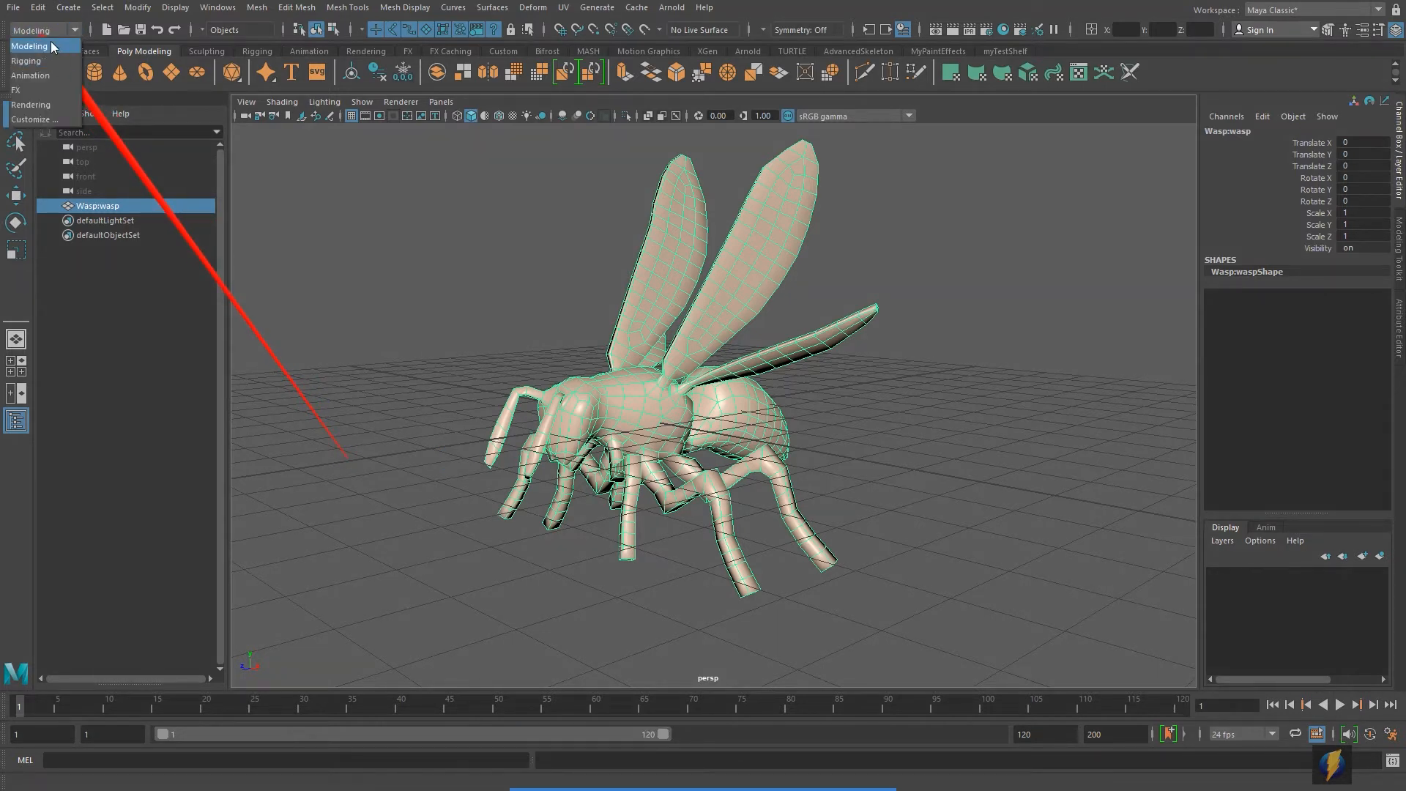
pyautogui.click(51, 44)
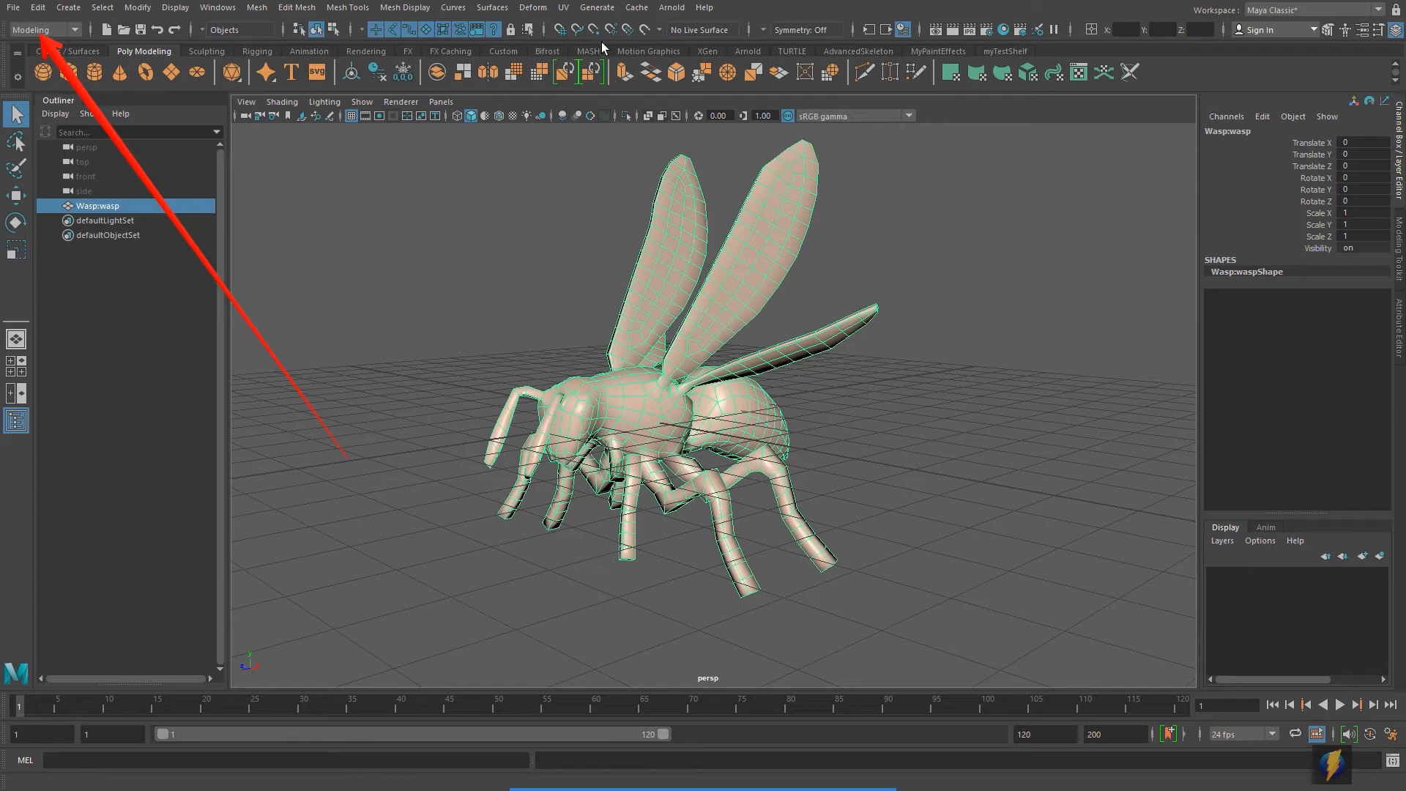
# Step: Paint a winding stroke on the ground grid beside the wasp with the Paint Effects Tool
pyautogui.moveTo(754, 776)
pyautogui.moveTo(487, 461)
pyautogui.mouseDown()
pyautogui.moveTo(536, 138)
pyautogui.moveTo(597, 8)
pyautogui.mouseUp()
pyautogui.click(597, 9)
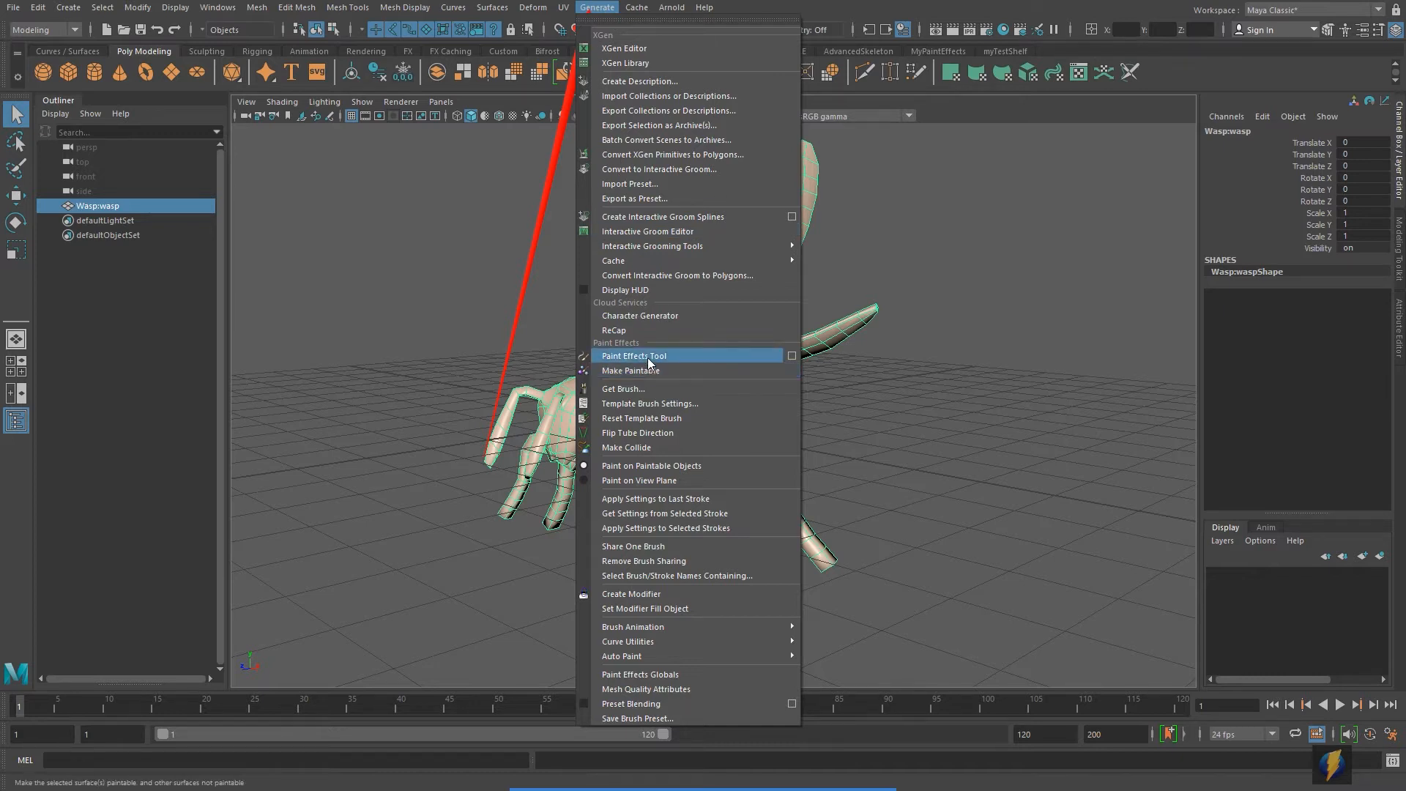
pyautogui.click(710, 354)
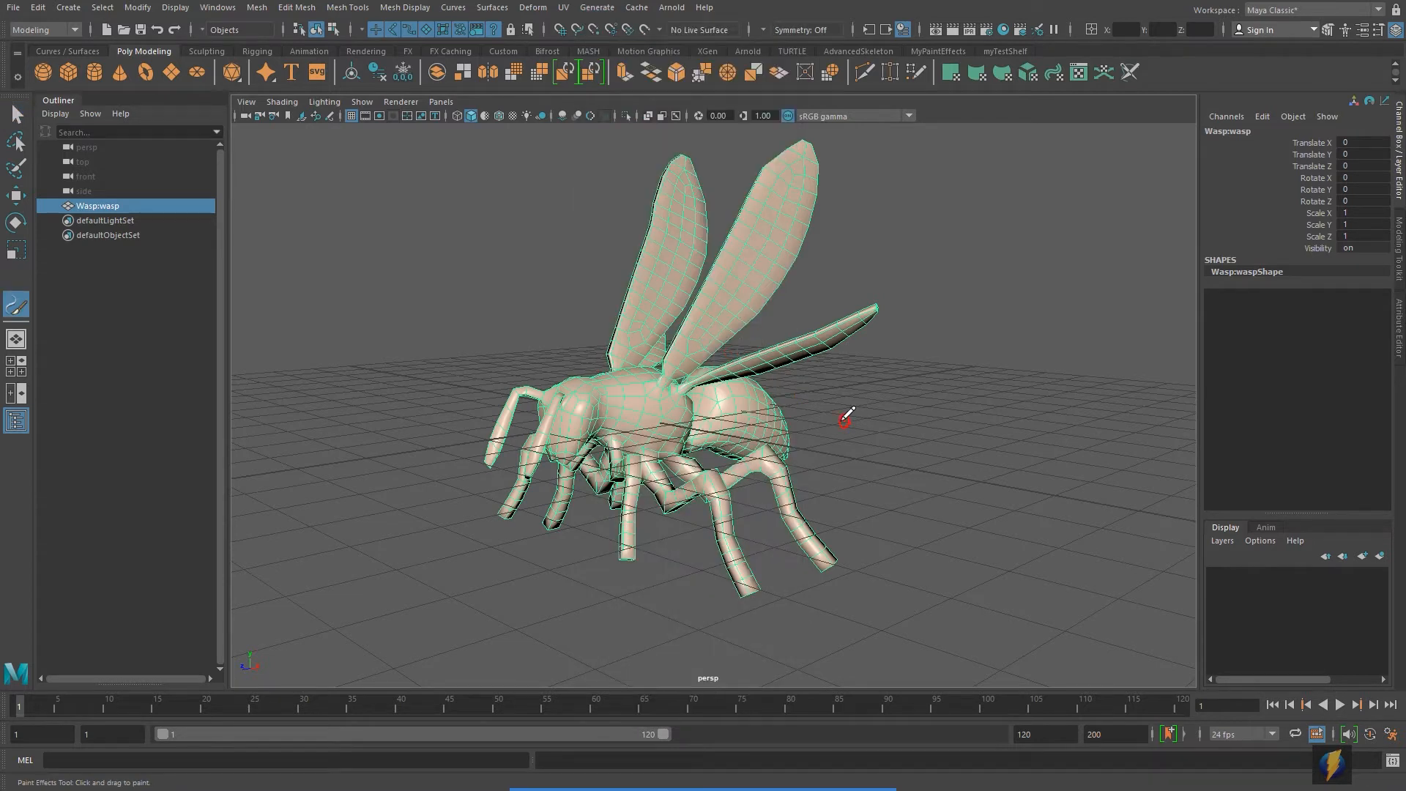
pyautogui.keyDown('alt'); pyautogui.moveTo(853, 417); pyautogui.dragTo(878, 437); pyautogui.keyUp('alt')
pyautogui.scroll(-5, 878, 437)
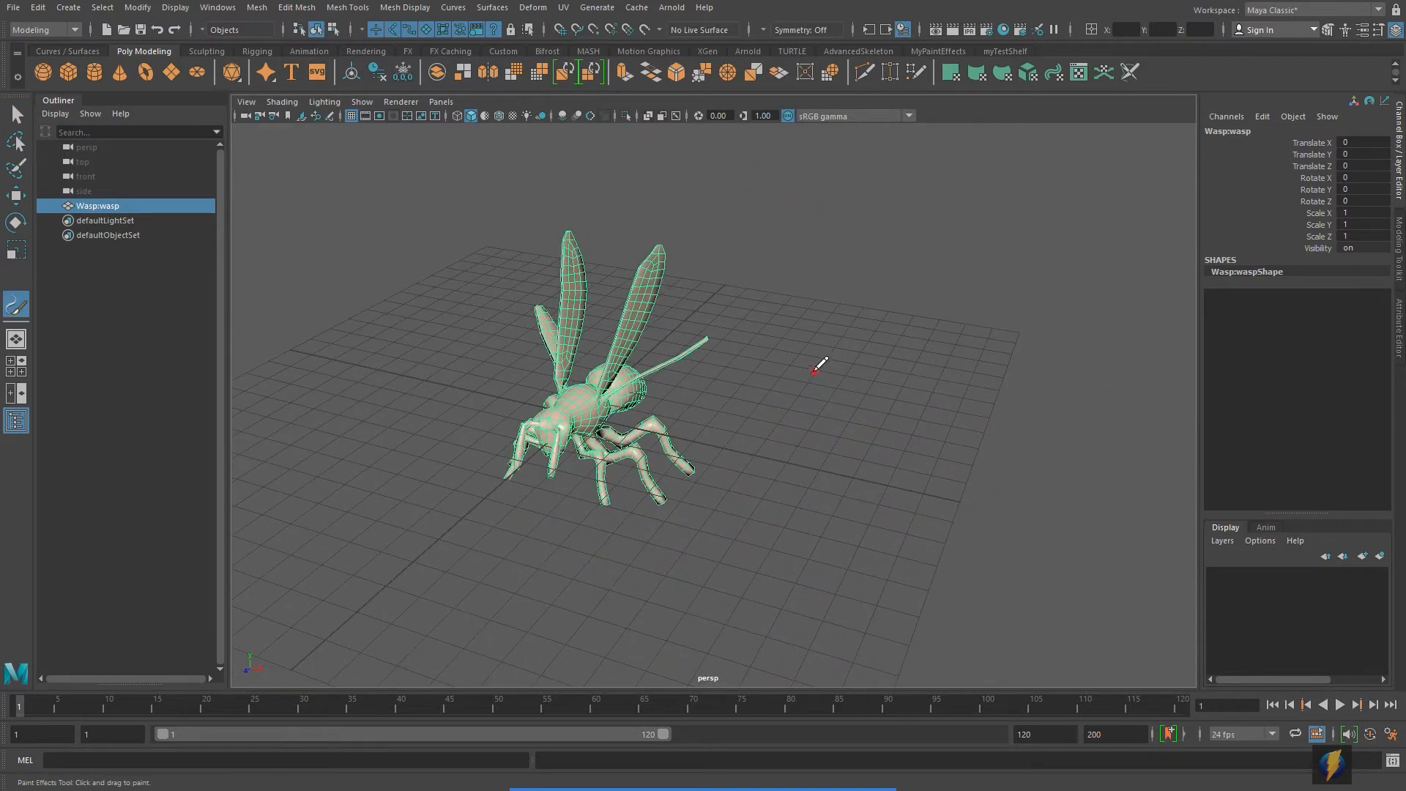
pyautogui.moveTo(820, 350)
pyautogui.mouseDown()
pyautogui.moveTo(756, 380)
pyautogui.moveTo(841, 408)
pyautogui.moveTo(709, 491)
pyautogui.moveTo(736, 538)
pyautogui.mouseUp()
# Step: Examine the painted stroke up close, and use the Select Tool to select the wasp and the stroke in turn
pyautogui.keyDown('alt'); pyautogui.moveTo(725, 418); pyautogui.dragTo(666, 442); pyautogui.keyUp('alt')
pyautogui.keyDown('alt'); pyautogui.moveTo(666, 443); pyautogui.dragTo(982, 446, button='right'); pyautogui.keyUp('alt')
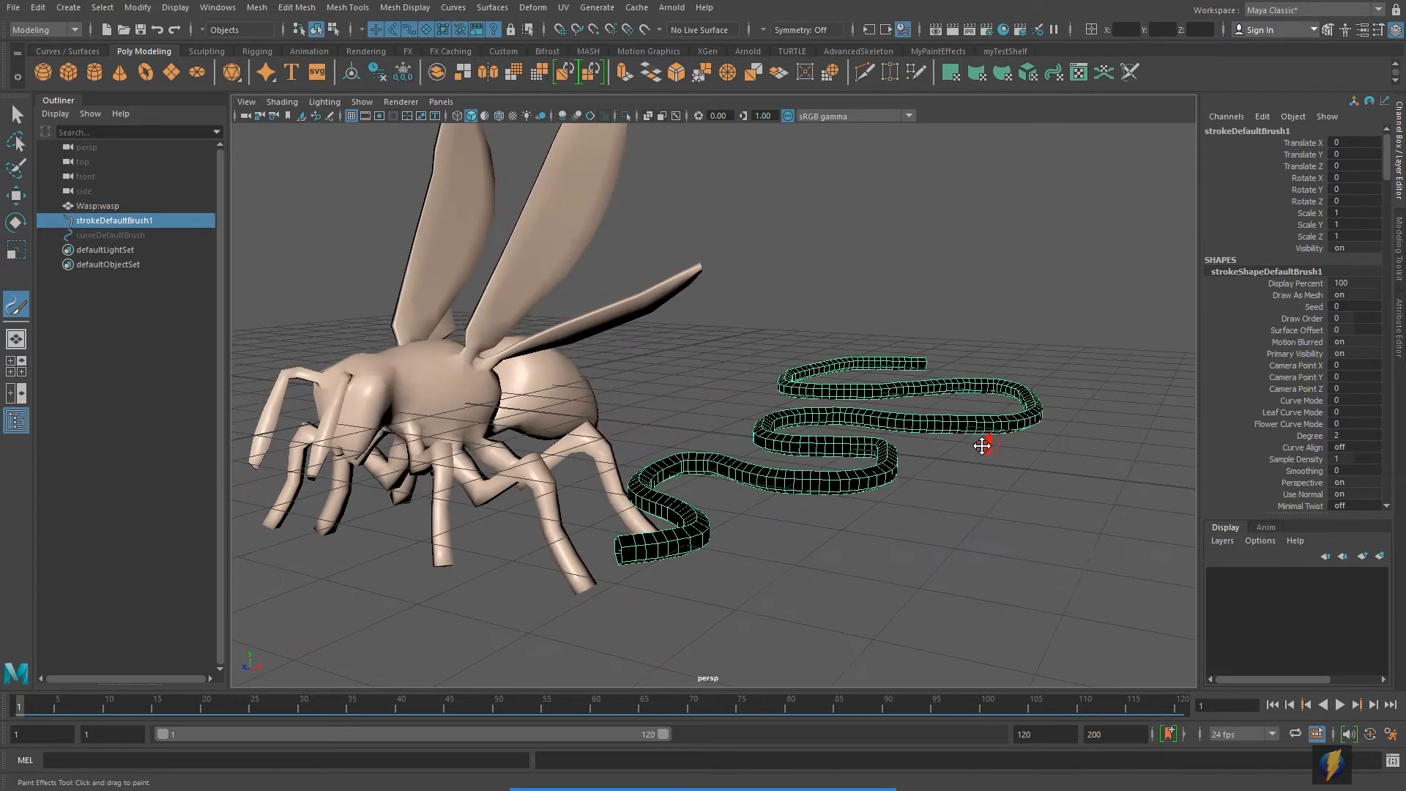
pyautogui.keyDown('alt'); pyautogui.moveTo(987, 445); pyautogui.dragTo(897, 419, button='middle'); pyautogui.keyUp('alt')
pyautogui.moveTo(882, 419)
pyautogui.keyDown('alt'); pyautogui.mouseDown()
pyautogui.moveTo(855, 427)
pyautogui.moveTo(869, 426)
pyautogui.mouseUp(); pyautogui.keyUp('alt')
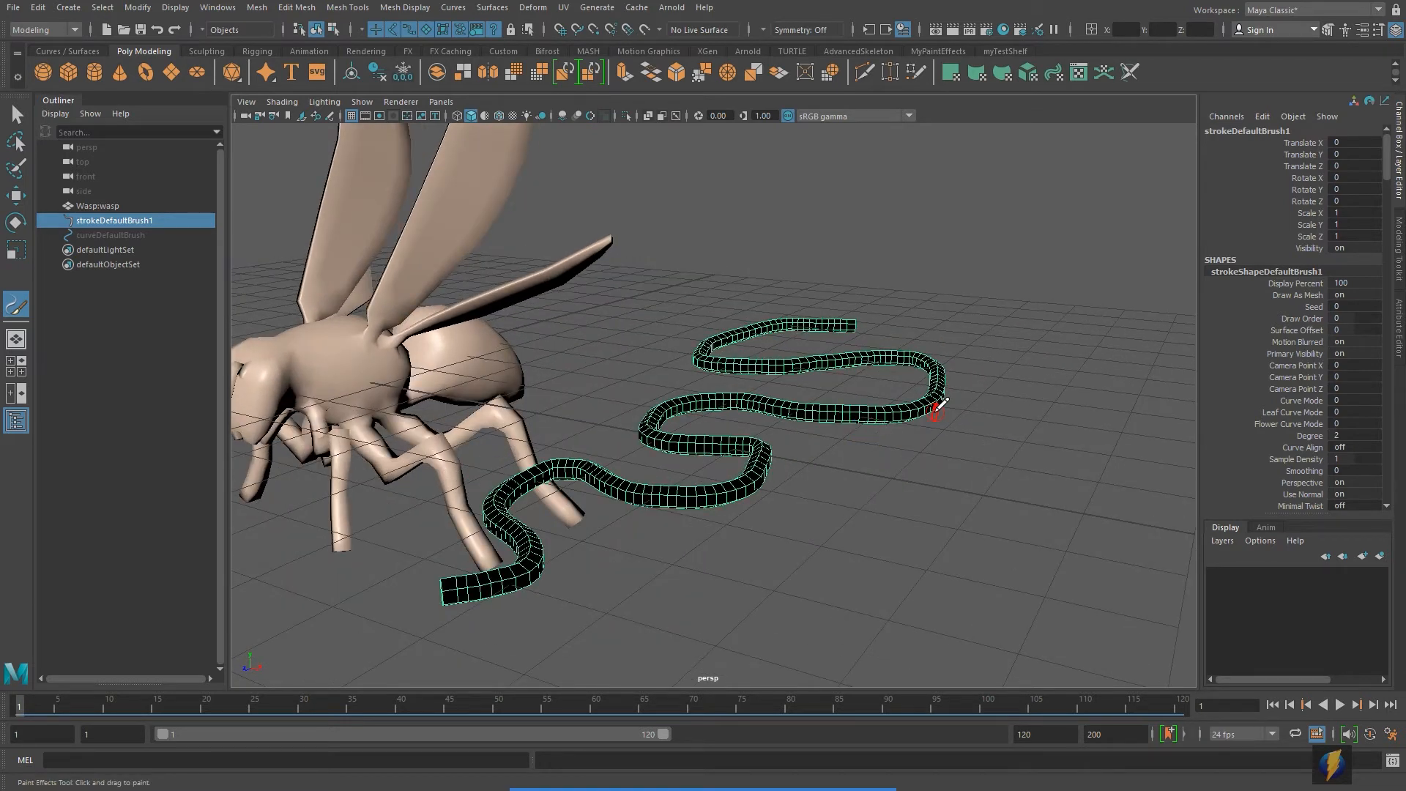
pyautogui.moveTo(810, 461)
pyautogui.keyDown('alt'); pyautogui.mouseDown()
pyautogui.moveTo(753, 402)
pyautogui.moveTo(765, 393)
pyautogui.moveTo(710, 402)
pyautogui.moveTo(734, 439)
pyautogui.moveTo(798, 405)
pyautogui.moveTo(813, 418)
pyautogui.mouseUp(); pyautogui.keyUp('alt')
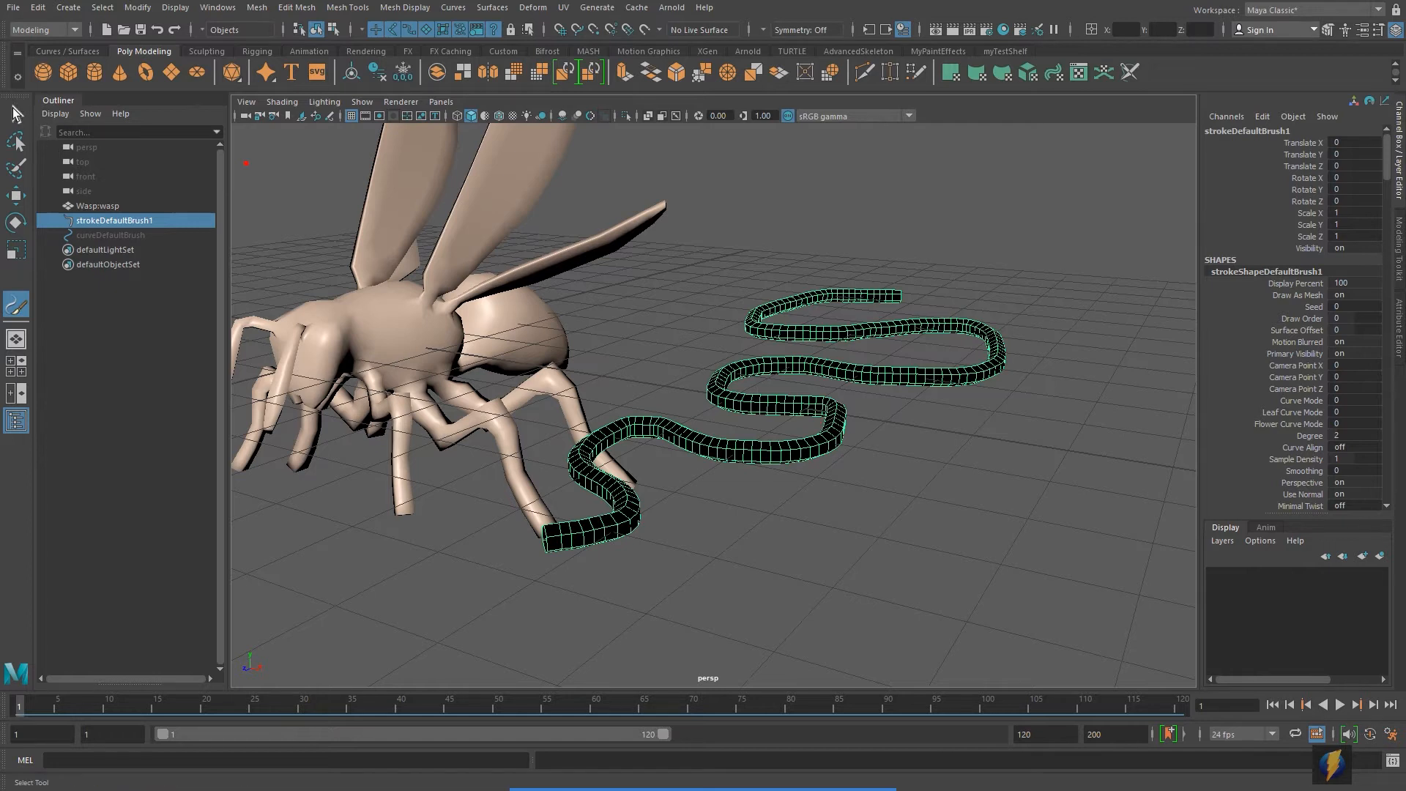
pyautogui.click(16, 114)
pyautogui.click(503, 314)
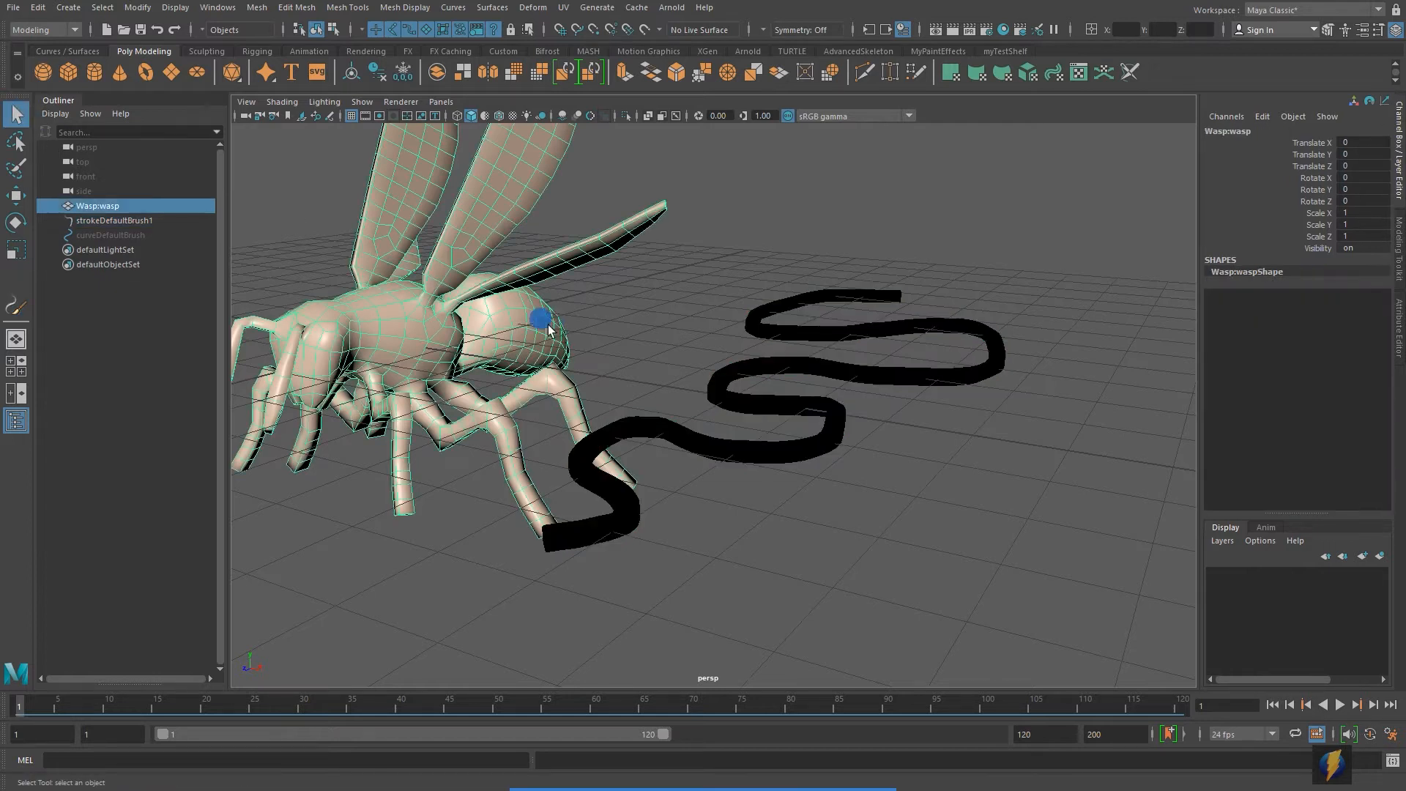
pyautogui.keyDown('alt'); pyautogui.moveTo(571, 336); pyautogui.dragTo(579, 341); pyautogui.keyUp('alt')
pyautogui.click(743, 476)
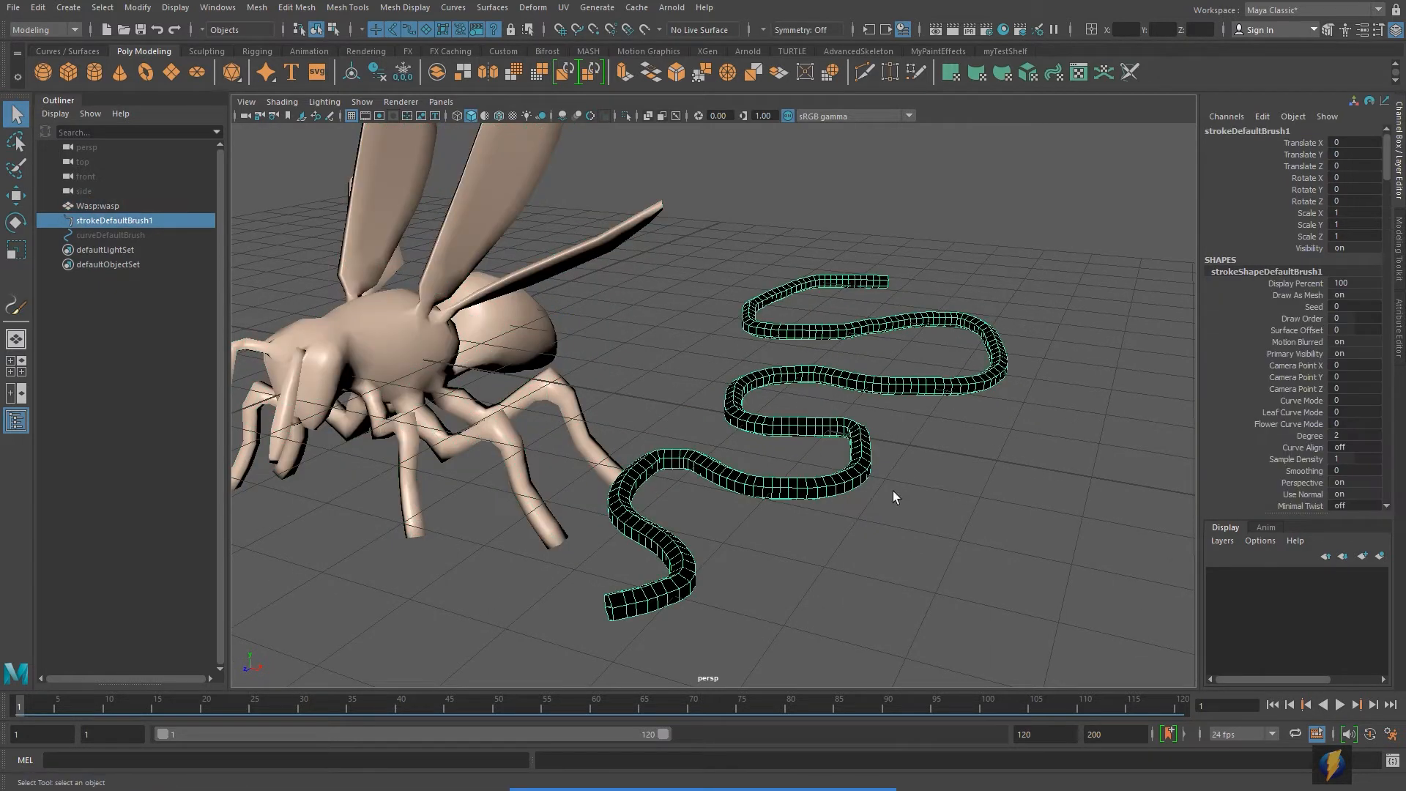
# Step: Compare the context options offered for the Paint Effects stroke with those offered for the wasp mesh
pyautogui.keyDown('alt'); pyautogui.moveTo(897, 493); pyautogui.dragTo(901, 434, button='middle'); pyautogui.keyUp('alt')
pyautogui.keyDown('alt'); pyautogui.moveTo(901, 434); pyautogui.dragTo(825, 449); pyautogui.keyUp('alt')
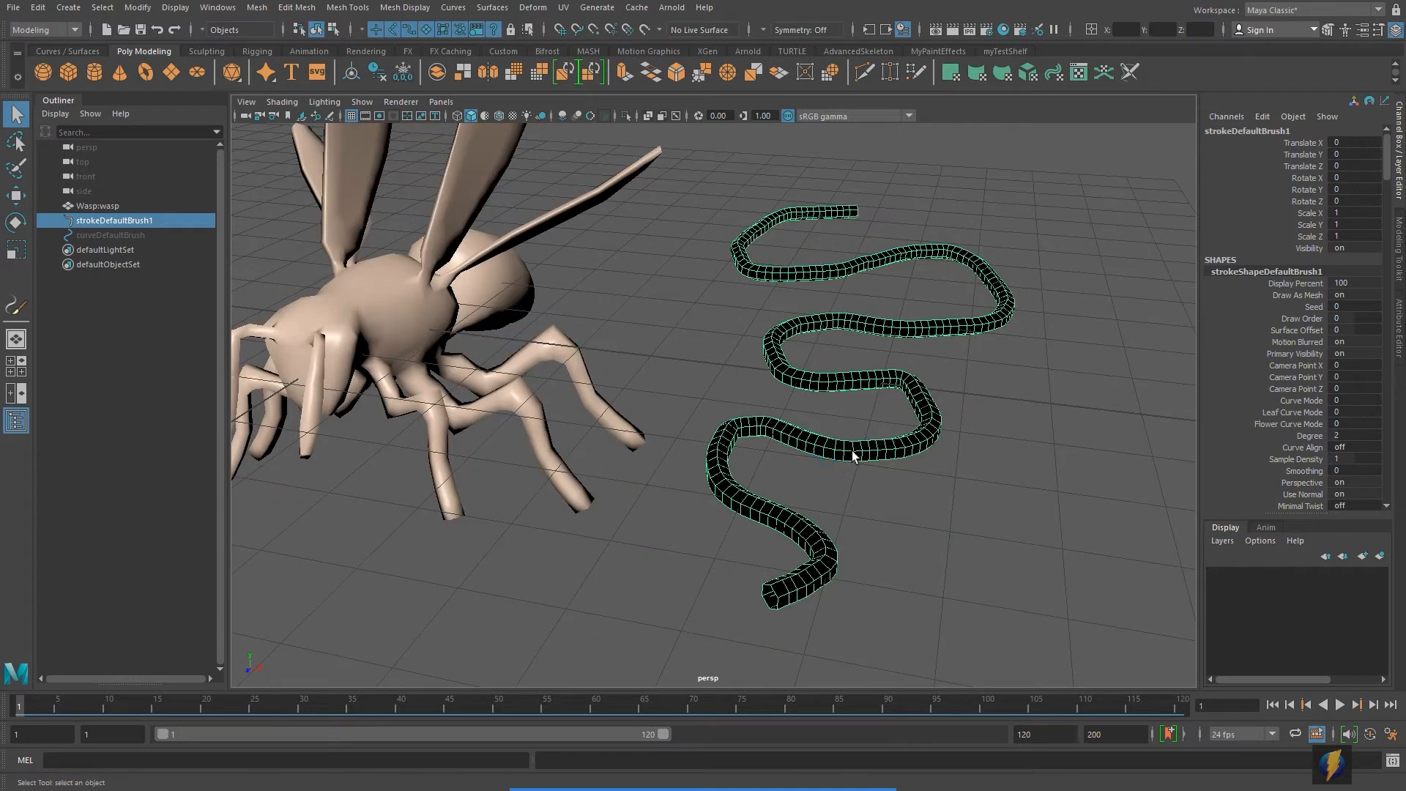
pyautogui.rightClick(853, 451)
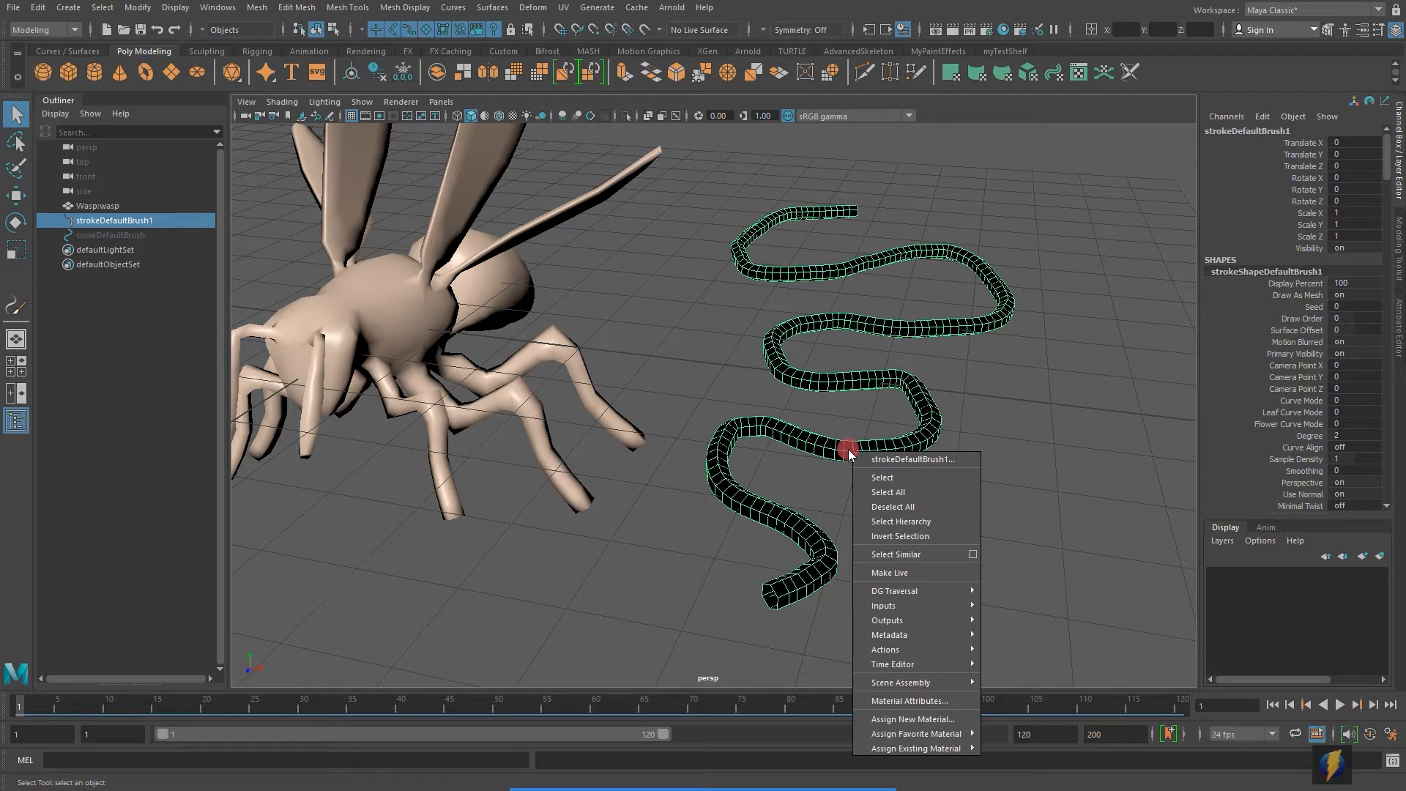
pyautogui.keyDown('alt'); pyautogui.moveTo(769, 404); pyautogui.dragTo(828, 418, button='middle'); pyautogui.keyUp('alt')
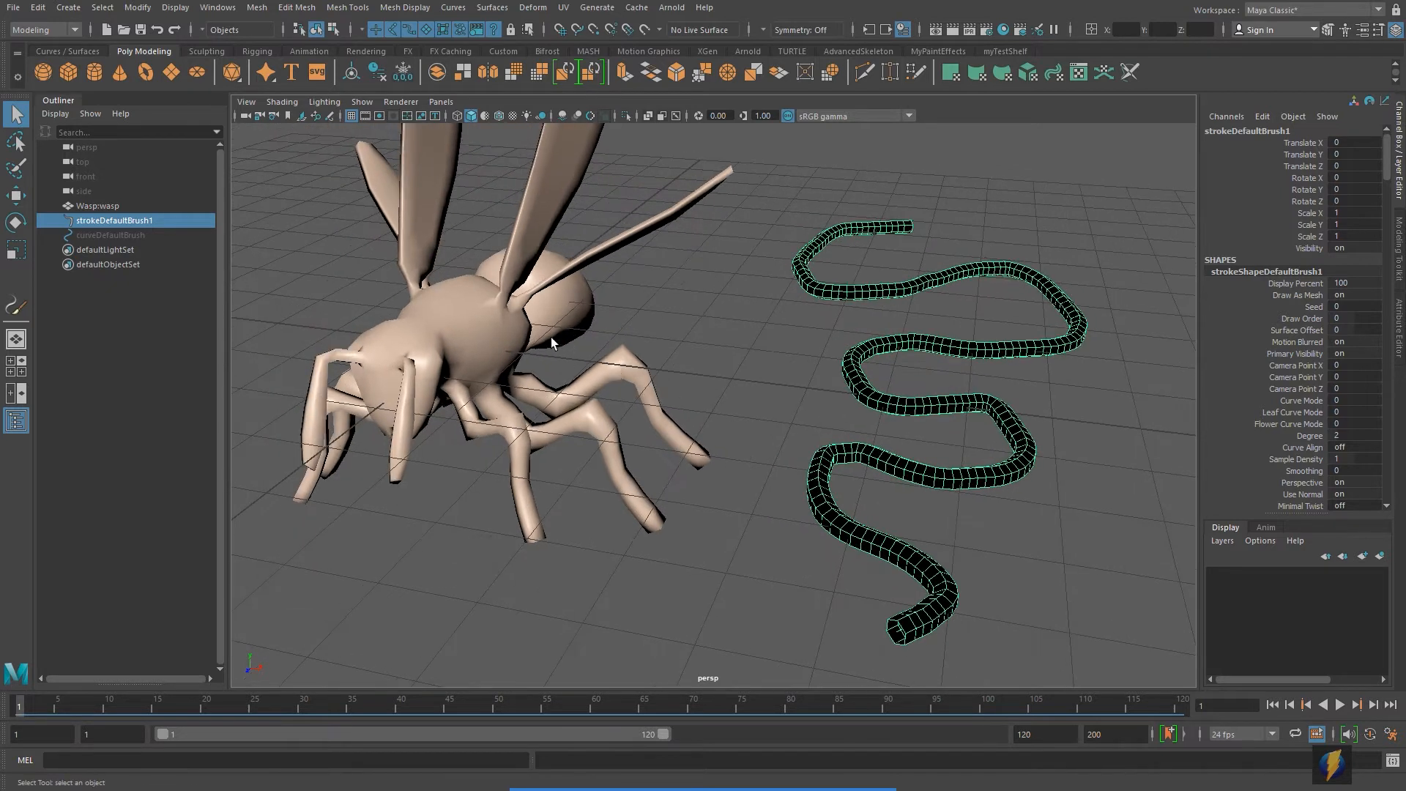
pyautogui.rightClick(471, 337)
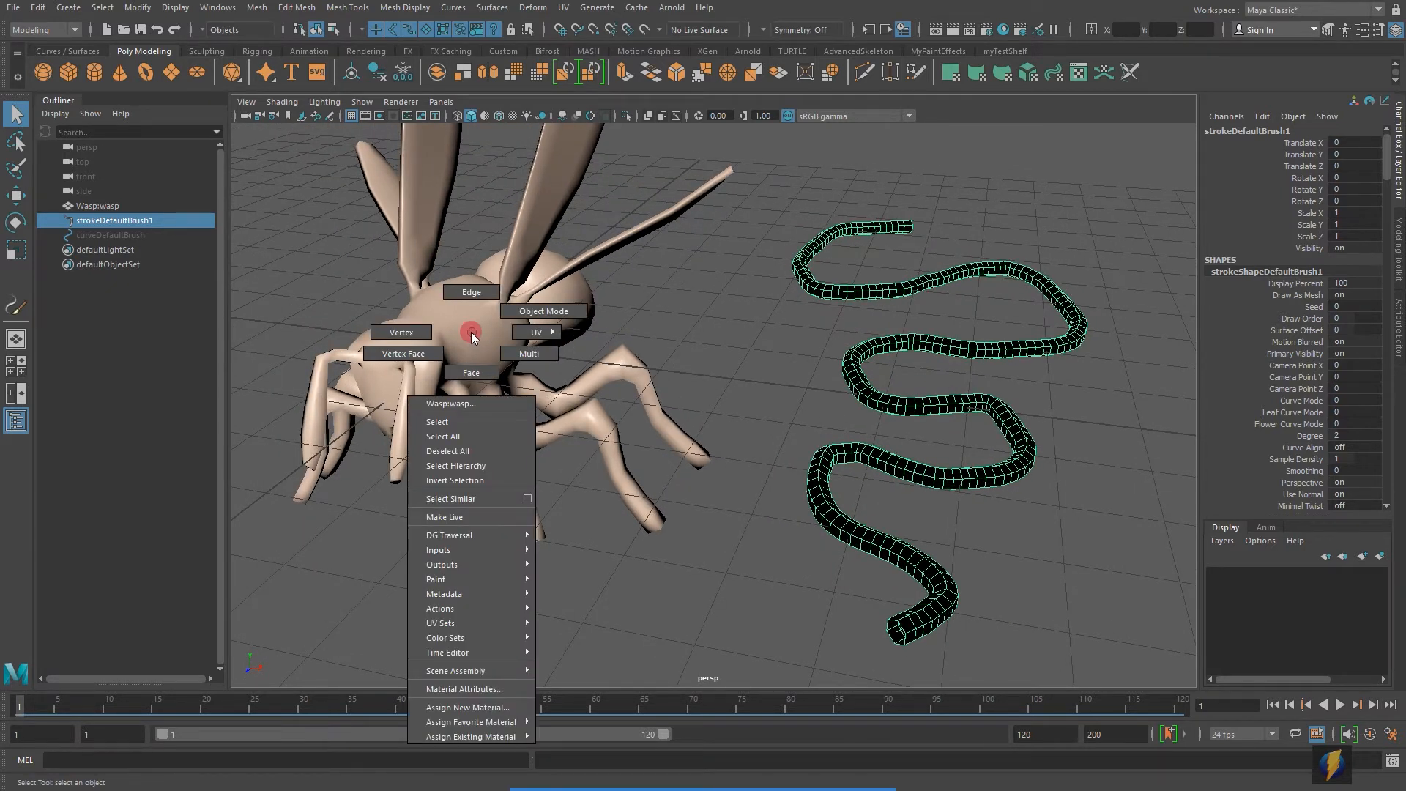
pyautogui.moveTo(472, 336)
pyautogui.mouseDown(button='right')
pyautogui.moveTo(422, 326)
pyautogui.moveTo(479, 379)
pyautogui.moveTo(459, 289)
pyautogui.moveTo(545, 311)
pyautogui.moveTo(471, 332)
pyautogui.mouseUp(button='right')
# Step: Reselect the painted stroke beside the wasp and open the Paint Effects brush library with Get Brush
pyautogui.moveTo(832, 366)
pyautogui.keyDown('alt'); pyautogui.mouseDown()
pyautogui.moveTo(816, 335)
pyautogui.moveTo(854, 348)
pyautogui.mouseUp(); pyautogui.keyUp('alt')
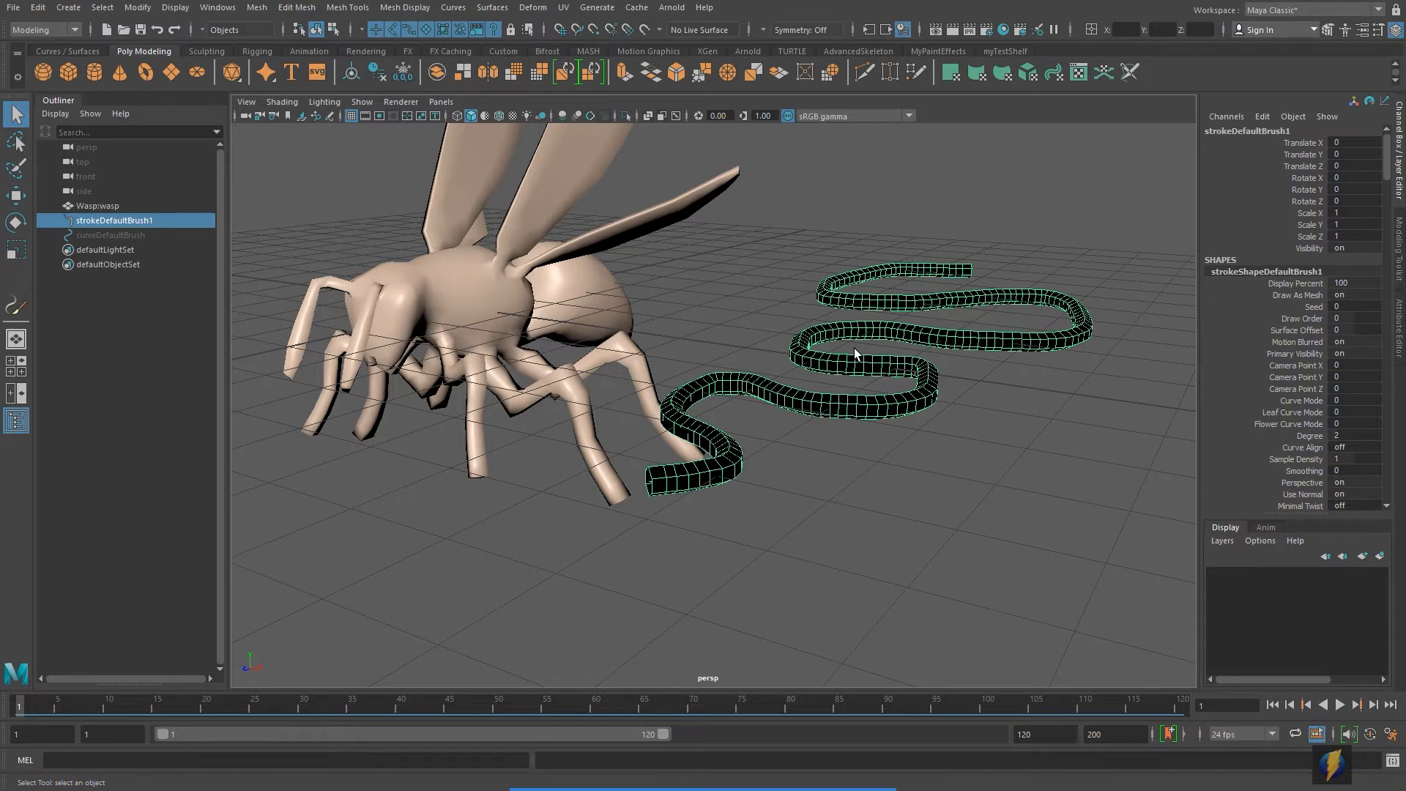
pyautogui.moveTo(620, 345)
pyautogui.keyDown('alt'); pyautogui.mouseDown()
pyautogui.moveTo(631, 355)
pyautogui.moveTo(577, 335)
pyautogui.moveTo(758, 358)
pyautogui.mouseUp(); pyautogui.keyUp('alt')
pyautogui.click(614, 341)
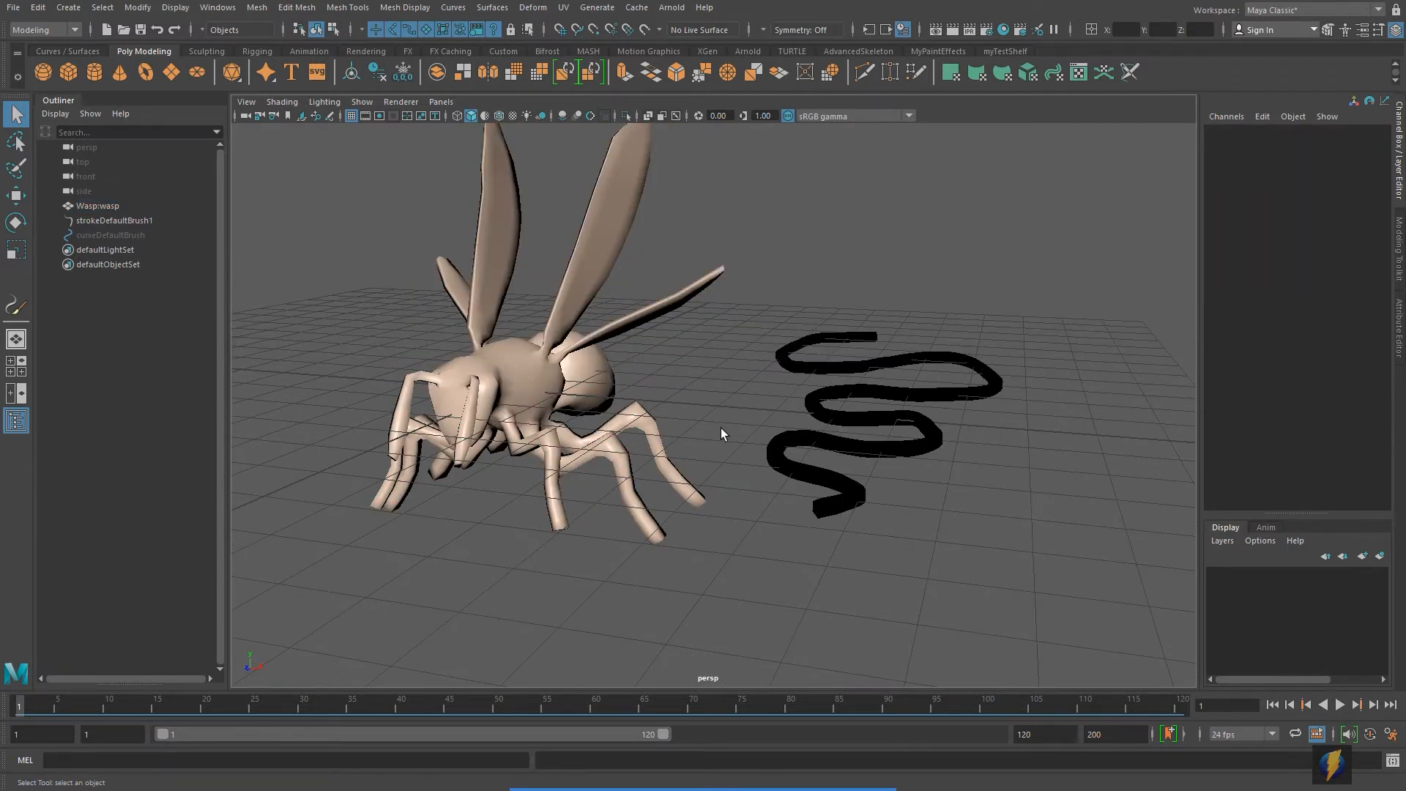
pyautogui.click(877, 458)
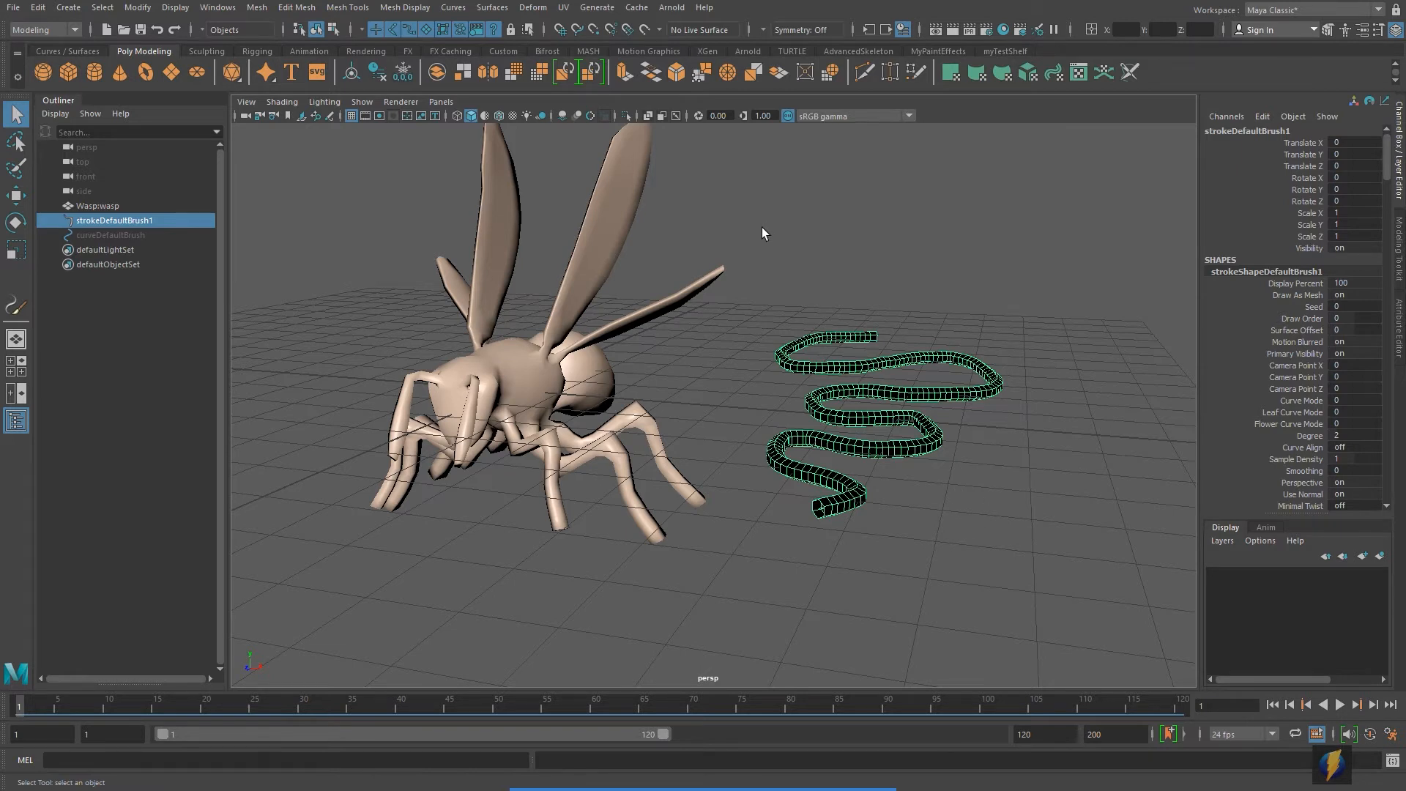
pyautogui.click(597, 7)
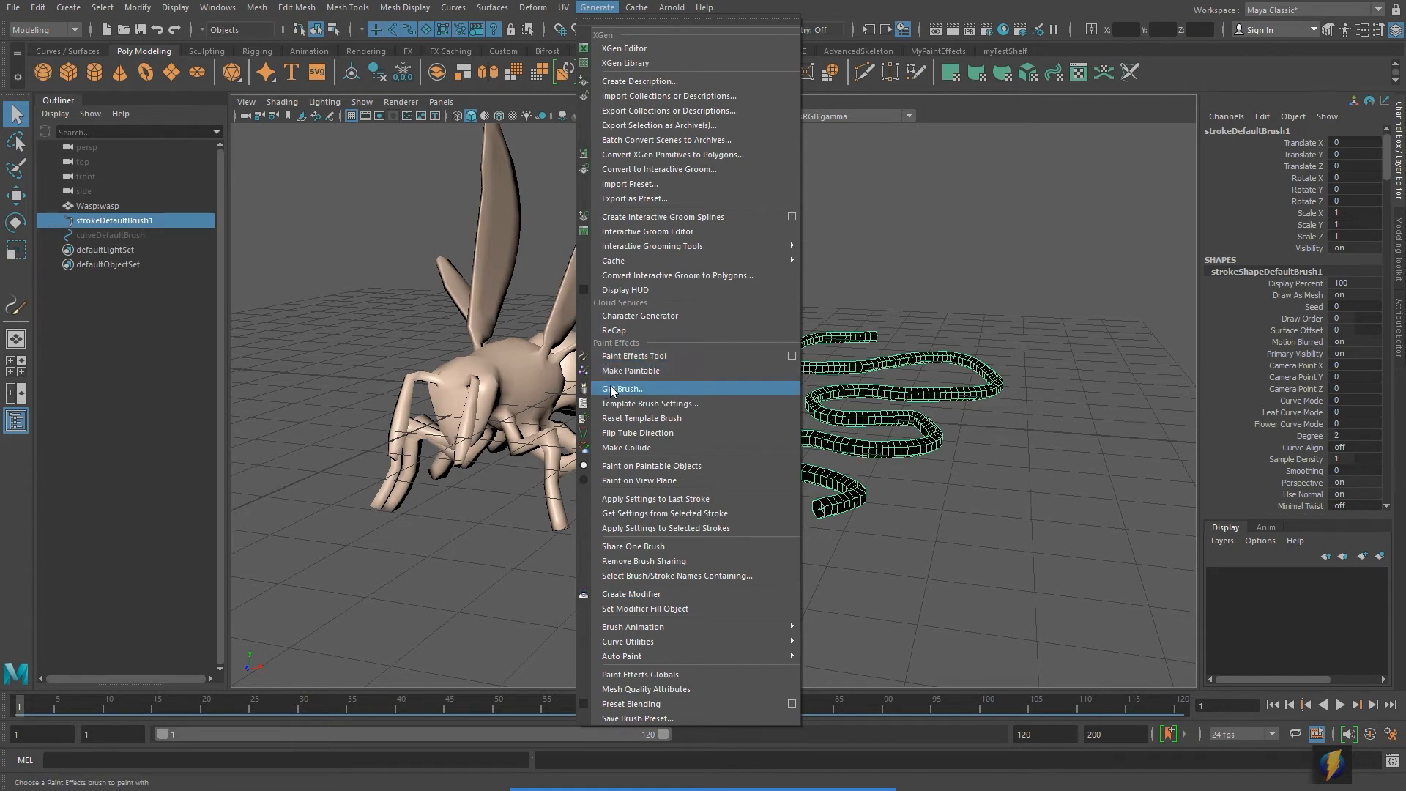
pyautogui.click(669, 388)
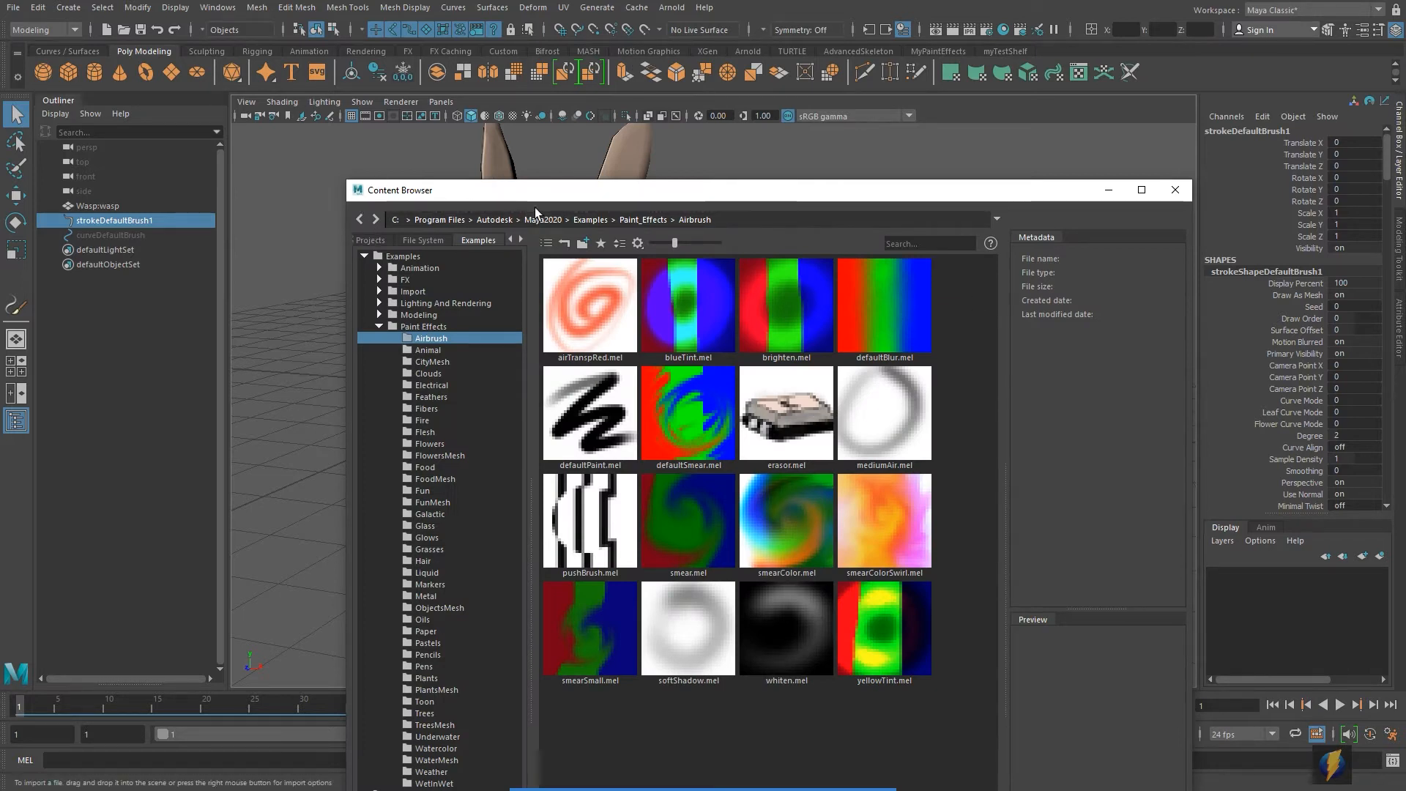
# Step: Browse the CityMesh, Clouds and Electrical brush folders of the Paint Effects examples
pyautogui.moveTo(705, 788)
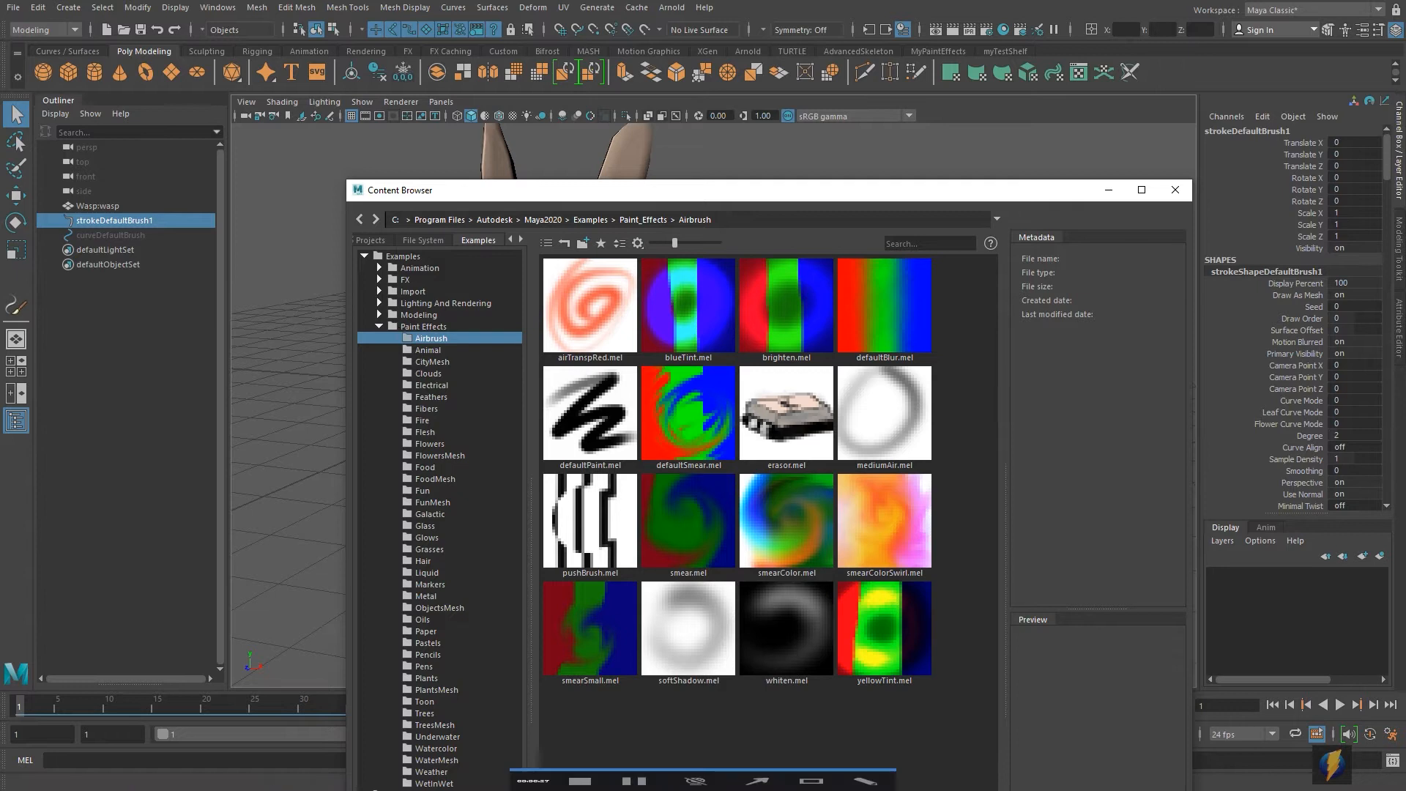
pyautogui.click(759, 763)
pyautogui.moveTo(950, 562)
pyautogui.mouseDown()
pyautogui.moveTo(672, 401)
pyautogui.moveTo(433, 360)
pyautogui.moveTo(459, 714)
pyautogui.moveTo(492, 461)
pyautogui.moveTo(476, 388)
pyautogui.mouseUp()
pyautogui.click(432, 362)
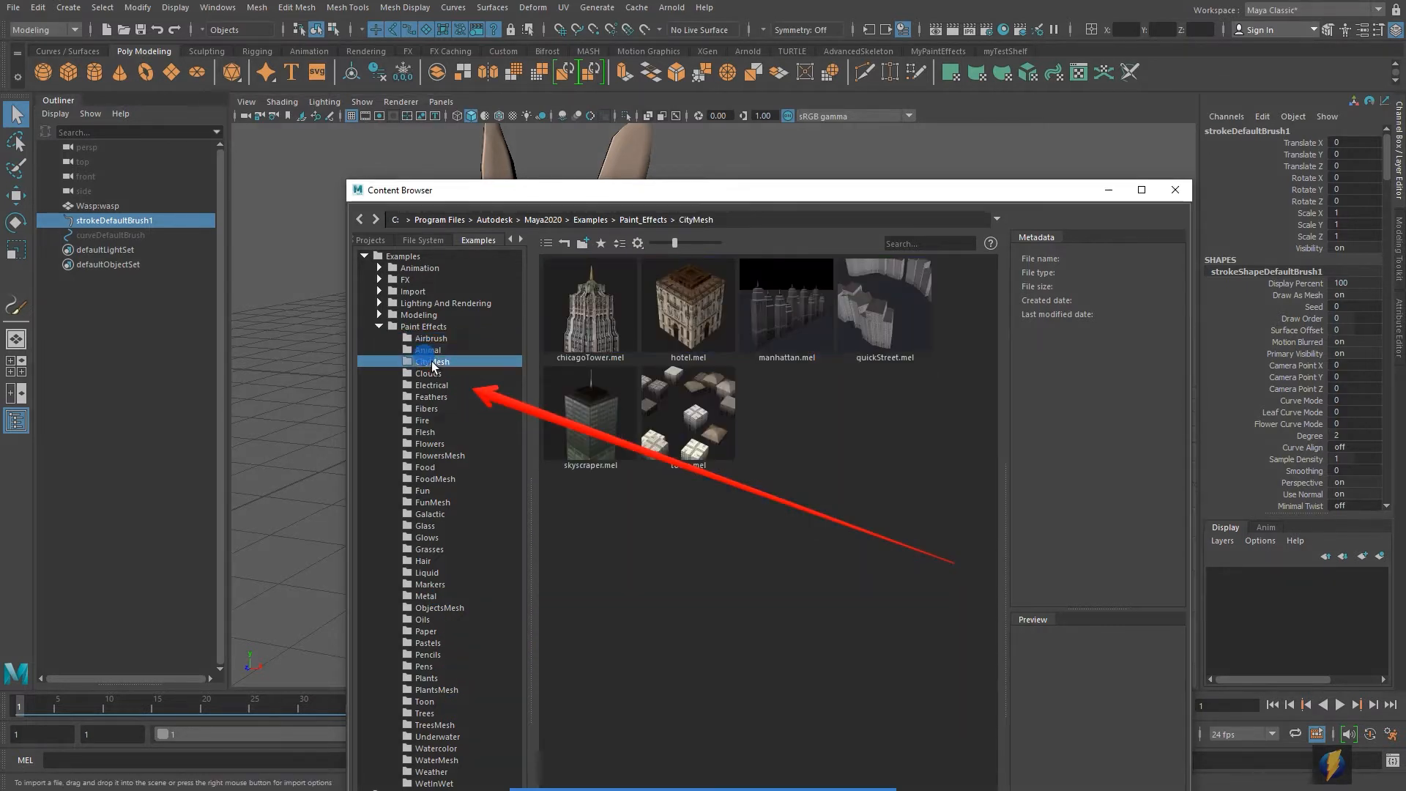
pyautogui.click(437, 375)
pyautogui.click(434, 386)
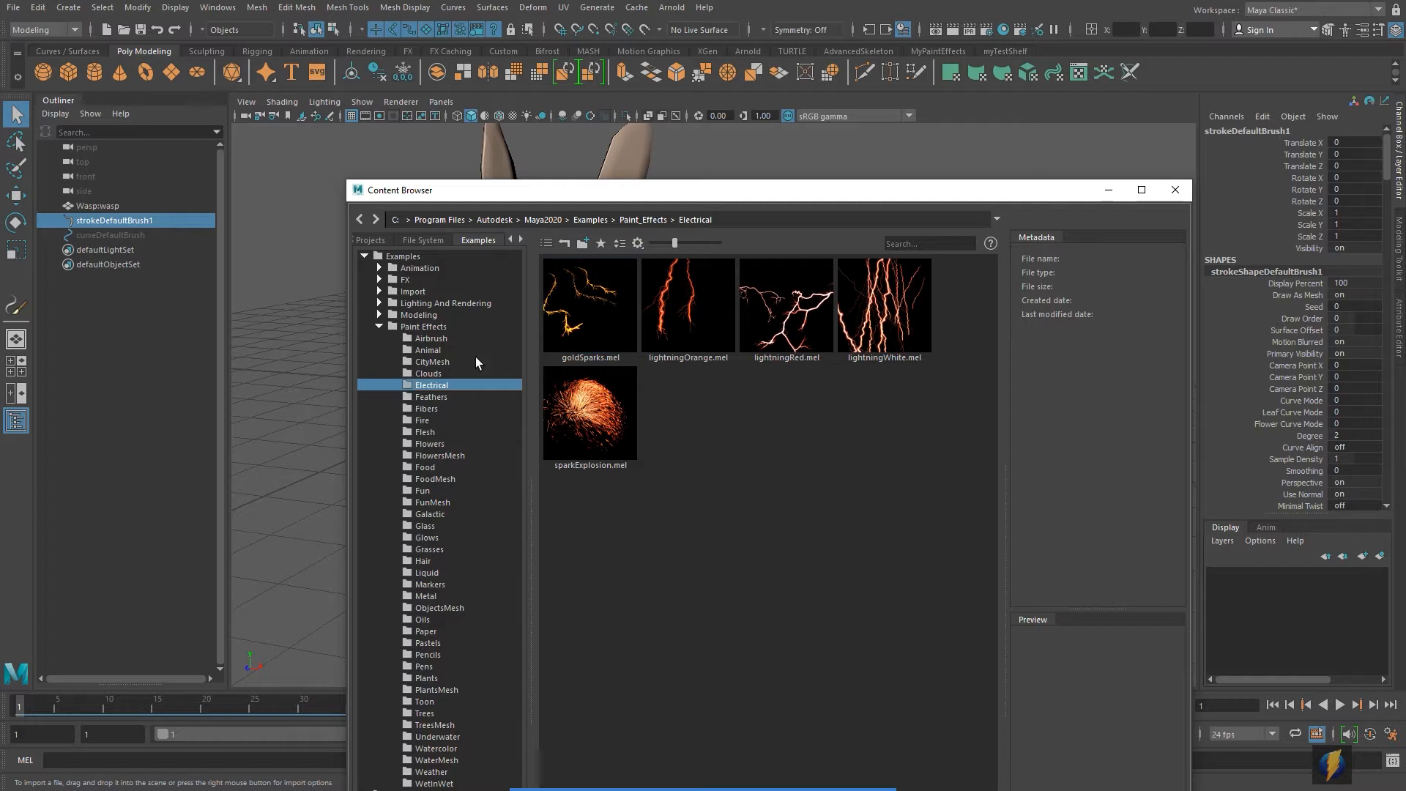
# Step: Load the snakeBrown brush from the Animal folder and paint a winding stroke on the grid beside the black stroke
pyautogui.click(432, 350)
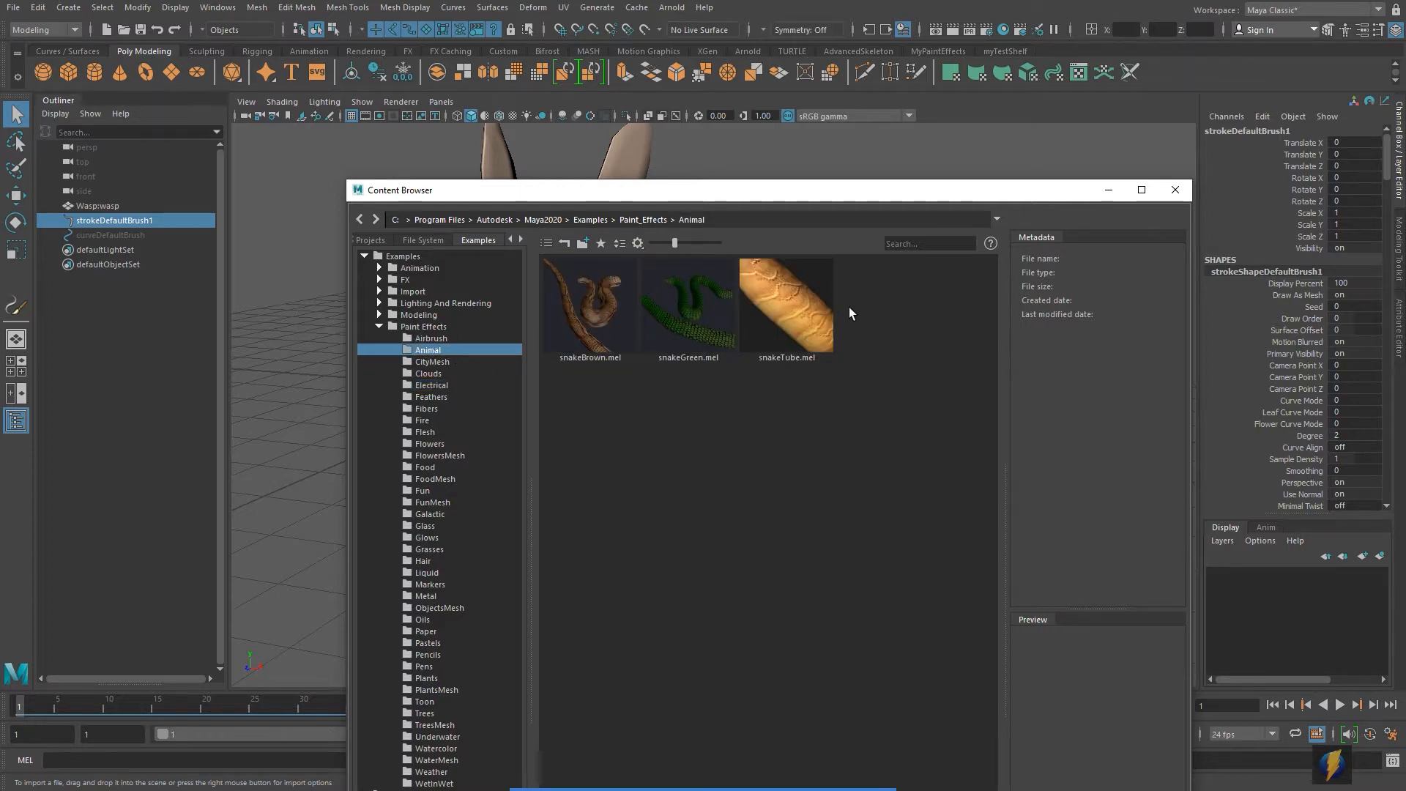
pyautogui.click(594, 301)
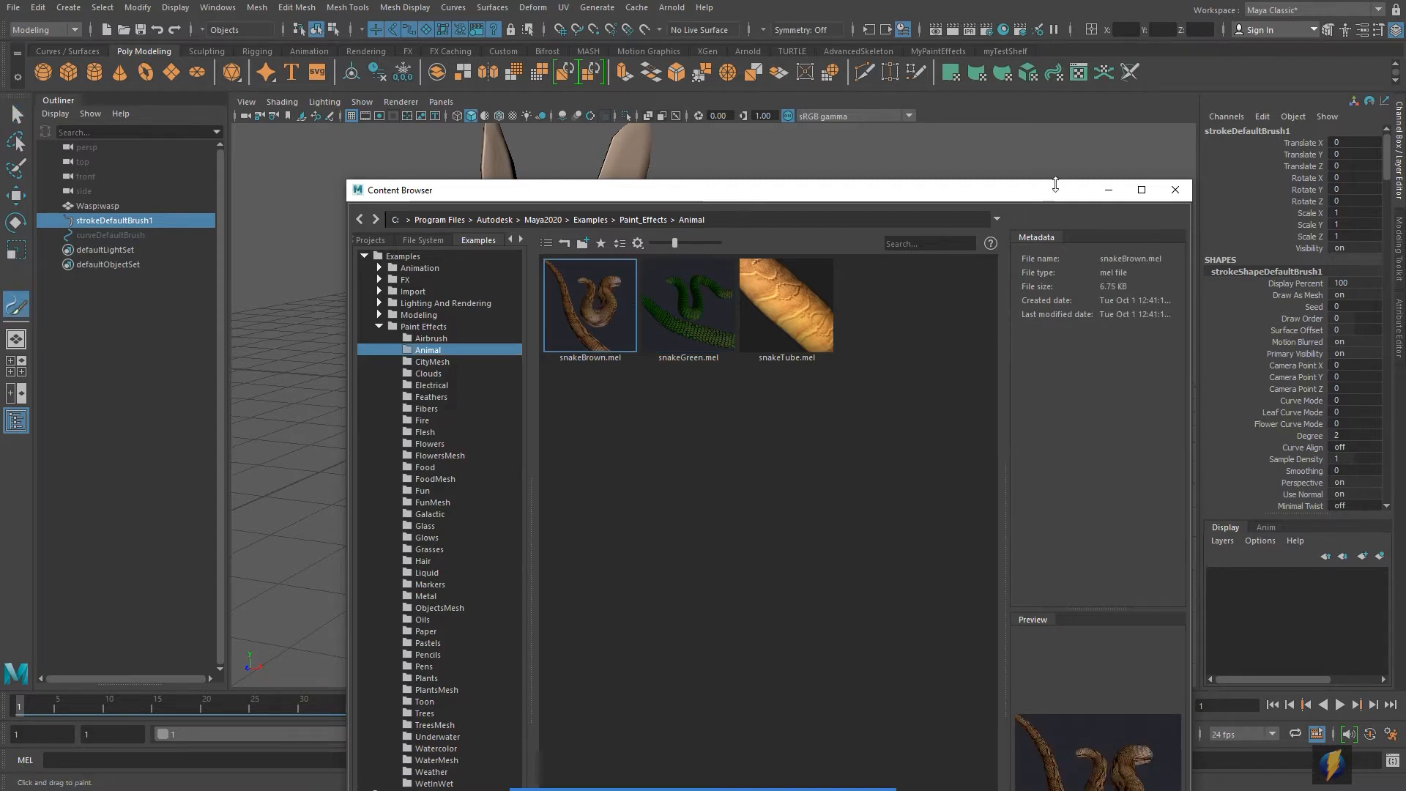
pyautogui.click(1175, 190)
pyautogui.keyDown('alt'); pyautogui.moveTo(907, 401); pyautogui.dragTo(808, 353, button='middle'); pyautogui.keyUp('alt')
pyautogui.keyDown('alt'); pyautogui.moveTo(807, 353); pyautogui.dragTo(855, 388); pyautogui.keyUp('alt')
pyautogui.moveTo(965, 449)
pyautogui.mouseDown()
pyautogui.moveTo(881, 467)
pyautogui.moveTo(885, 504)
pyautogui.moveTo(799, 504)
pyautogui.moveTo(776, 592)
pyautogui.moveTo(736, 630)
pyautogui.mouseUp()
pyautogui.moveTo(959, 553)
pyautogui.keyDown('alt'); pyautogui.mouseDown()
pyautogui.moveTo(914, 519)
pyautogui.moveTo(948, 516)
pyautogui.mouseUp(); pyautogui.keyUp('alt')
pyautogui.keyDown('alt'); pyautogui.moveTo(750, 481); pyautogui.dragTo(982, 452, button='right'); pyautogui.keyUp('alt')
pyautogui.keyDown('alt'); pyautogui.moveTo(977, 460); pyautogui.dragTo(935, 435, button='middle'); pyautogui.keyUp('alt')
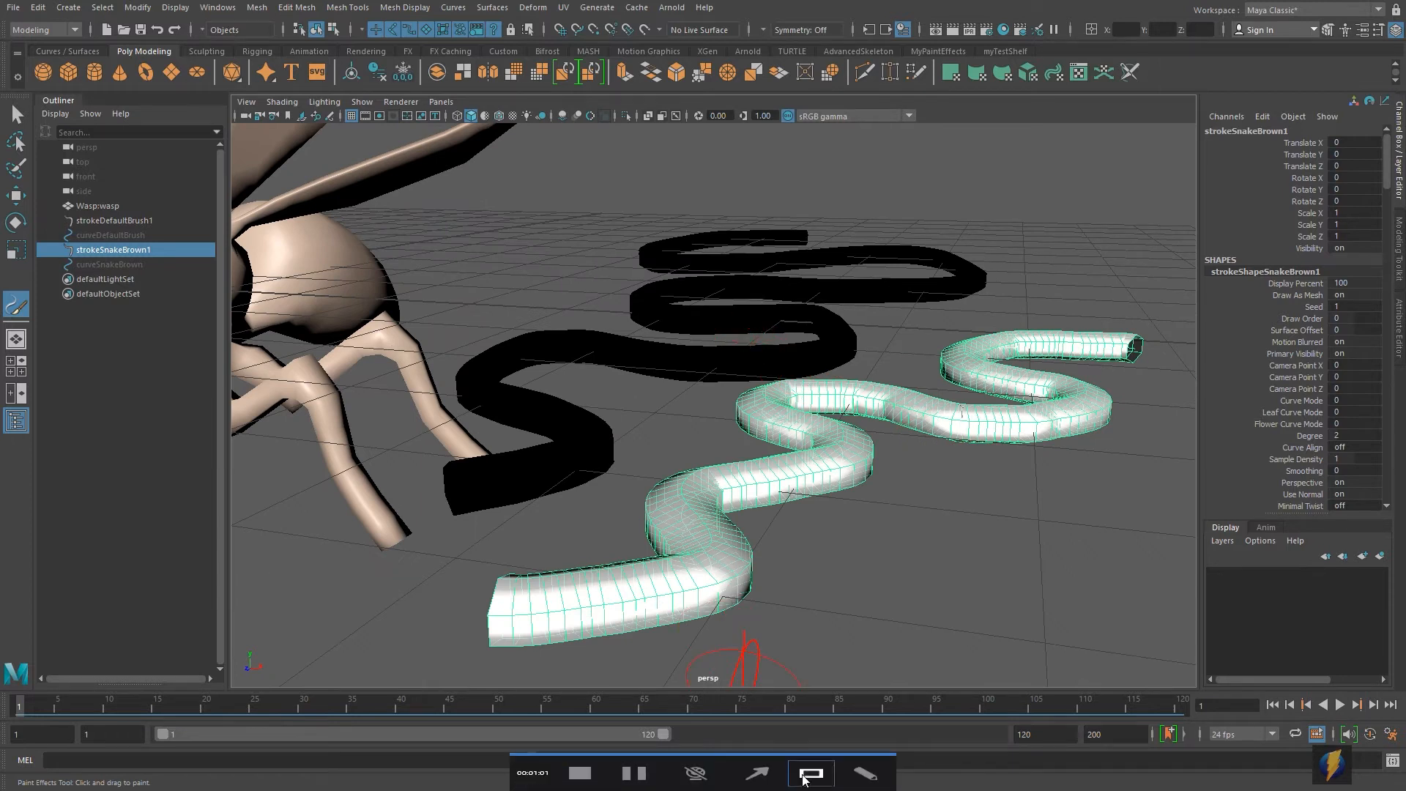
# Step: Switch the perspective viewport to textured display
pyautogui.click(757, 762)
pyautogui.moveTo(618, 552); pyautogui.dragTo(598, 484)
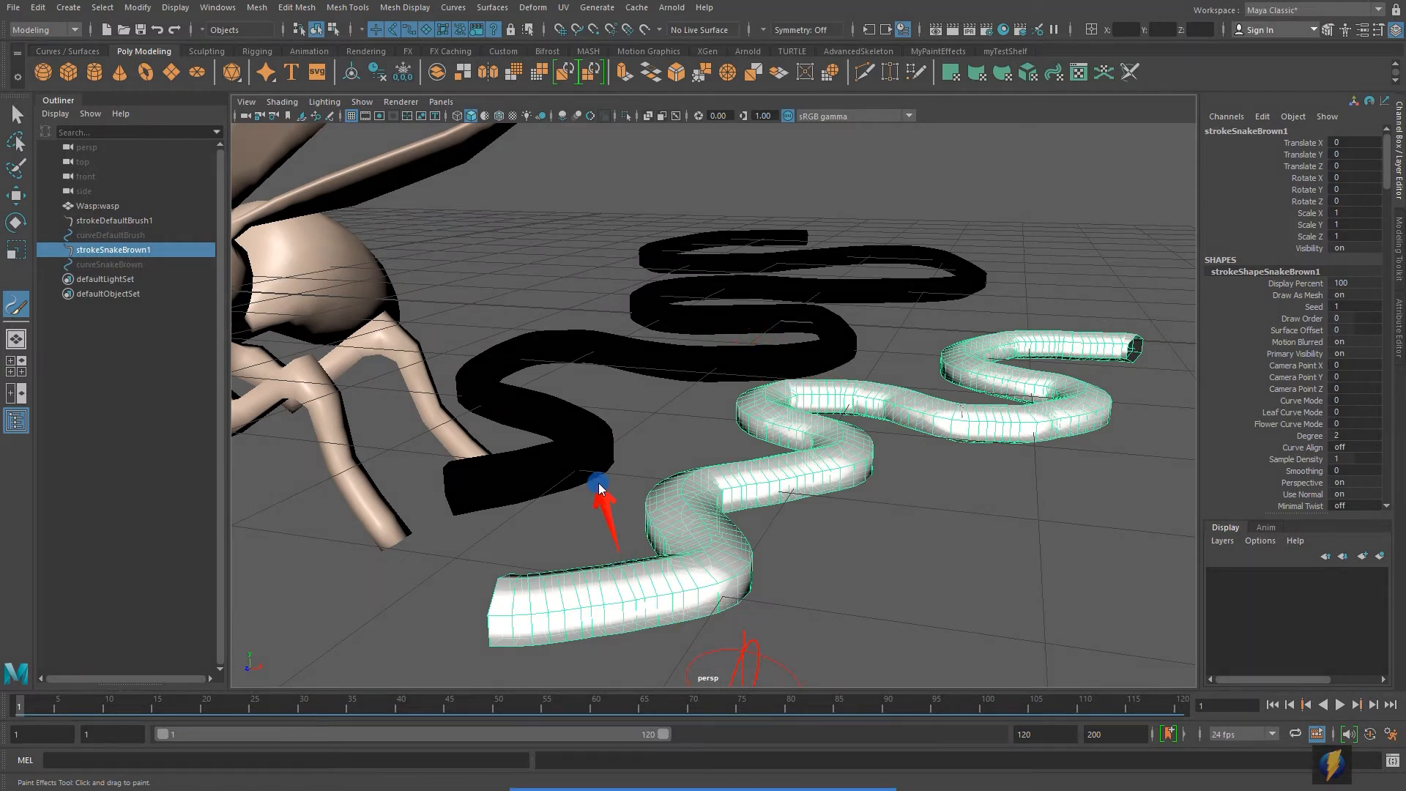
pyautogui.press('6')
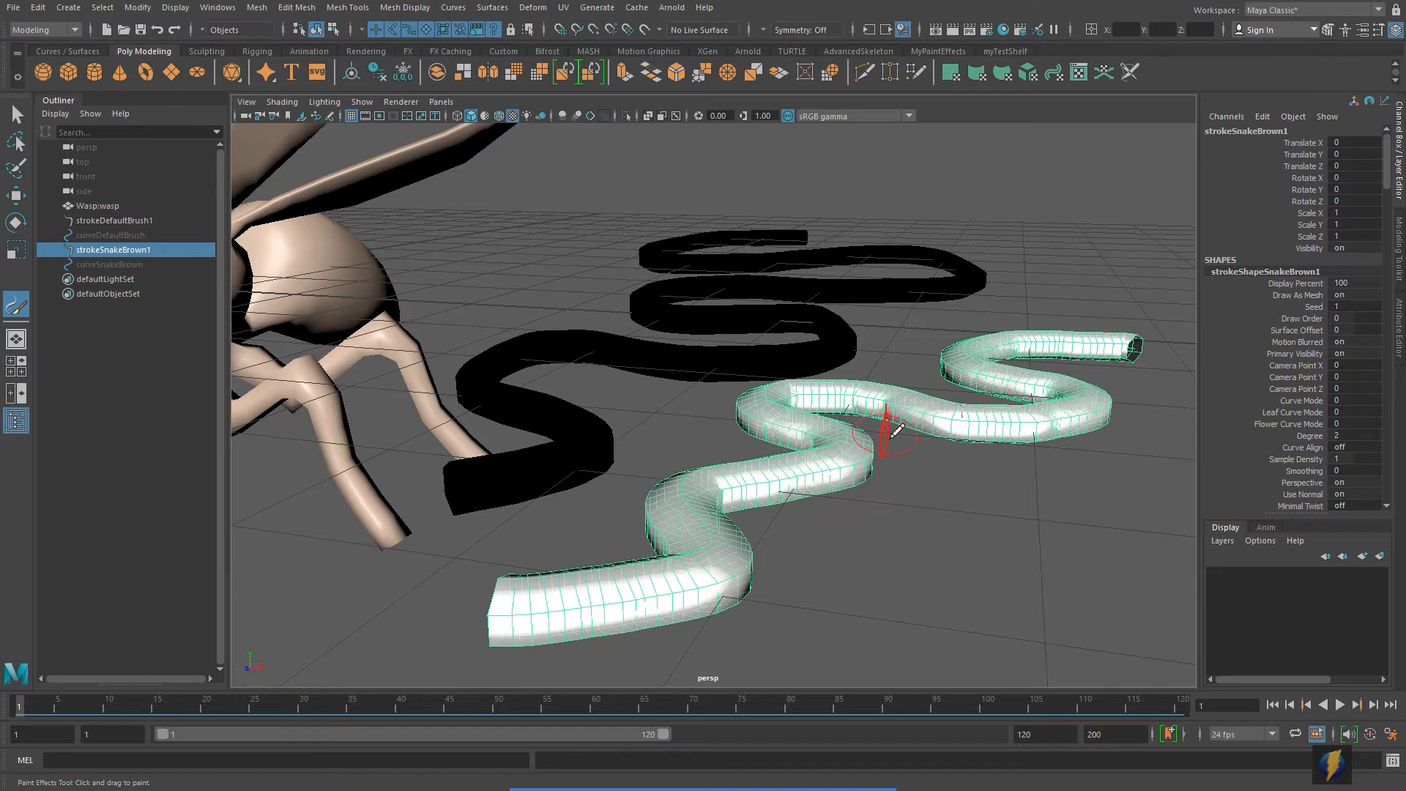
# Step: Set the scene's renderer to Maya Software in the Render Settings
pyautogui.click(982, 28)
pyautogui.click(888, 216)
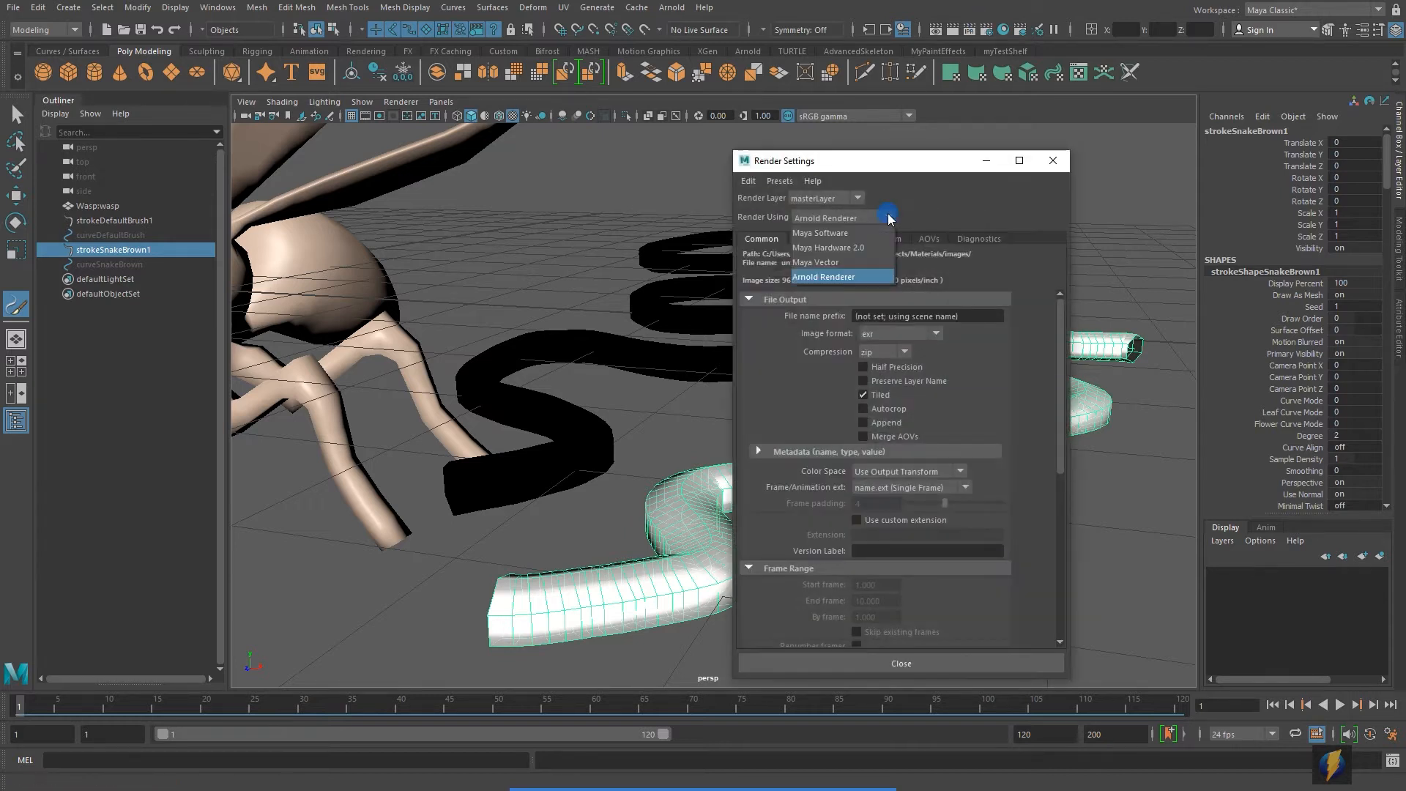
pyautogui.click(828, 231)
pyautogui.click(959, 663)
# Step: Render the current perspective view, inspect the snake stroke in the render, and close the Render View
pyautogui.click(952, 30)
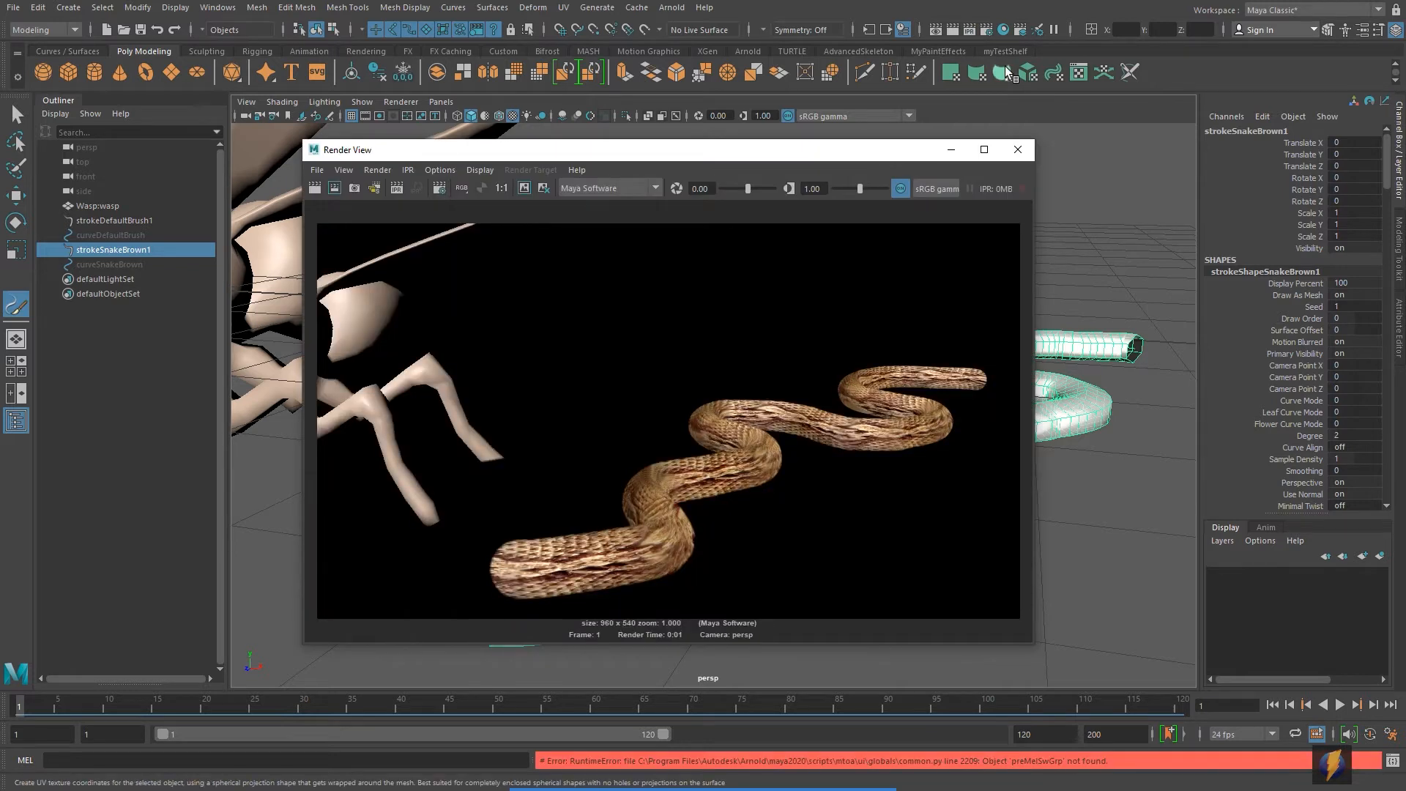
pyautogui.click(756, 765)
pyautogui.moveTo(593, 271)
pyautogui.mouseDown()
pyautogui.moveTo(659, 463)
pyautogui.moveTo(631, 512)
pyautogui.moveTo(574, 555)
pyautogui.moveTo(686, 484)
pyautogui.moveTo(712, 418)
pyautogui.moveTo(807, 435)
pyautogui.mouseUp()
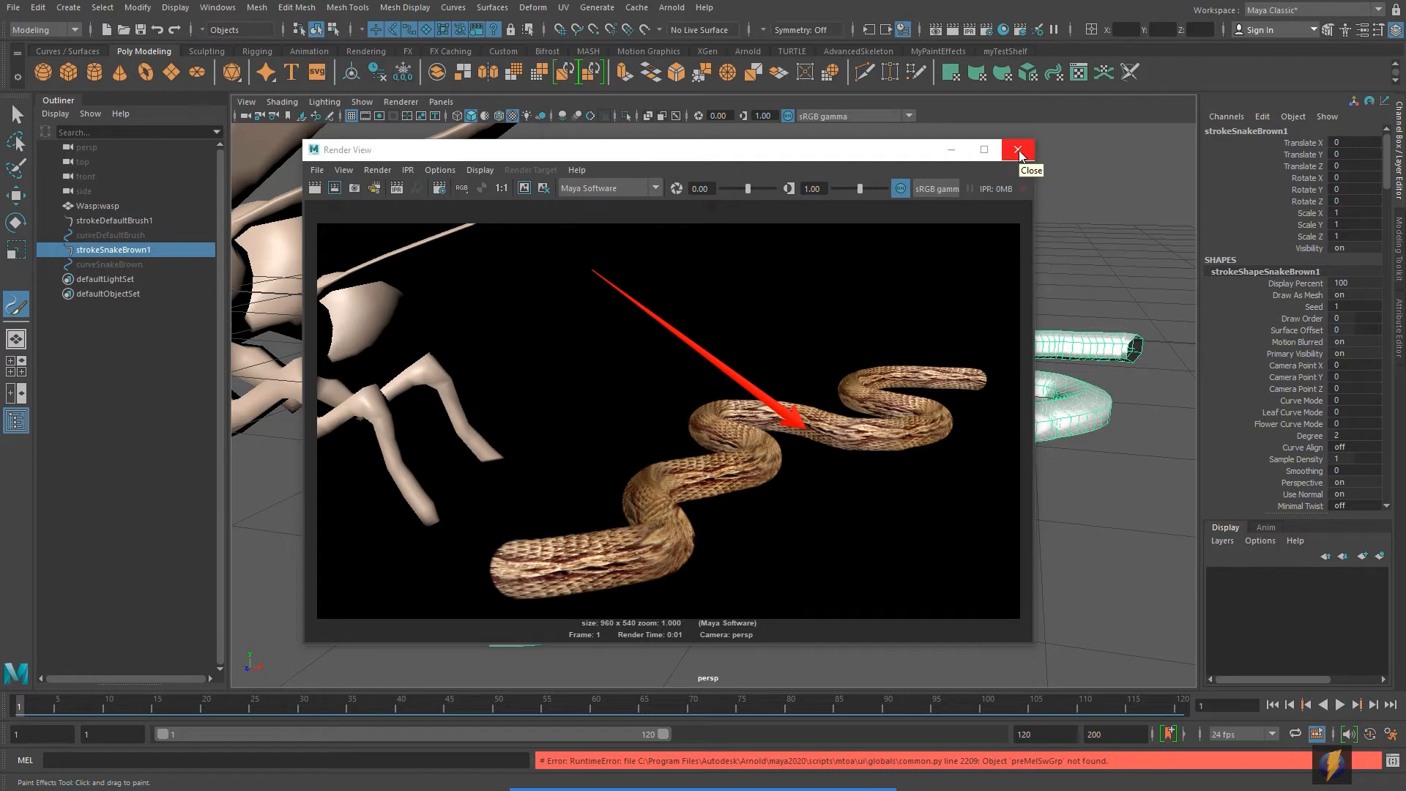
pyautogui.click(1020, 155)
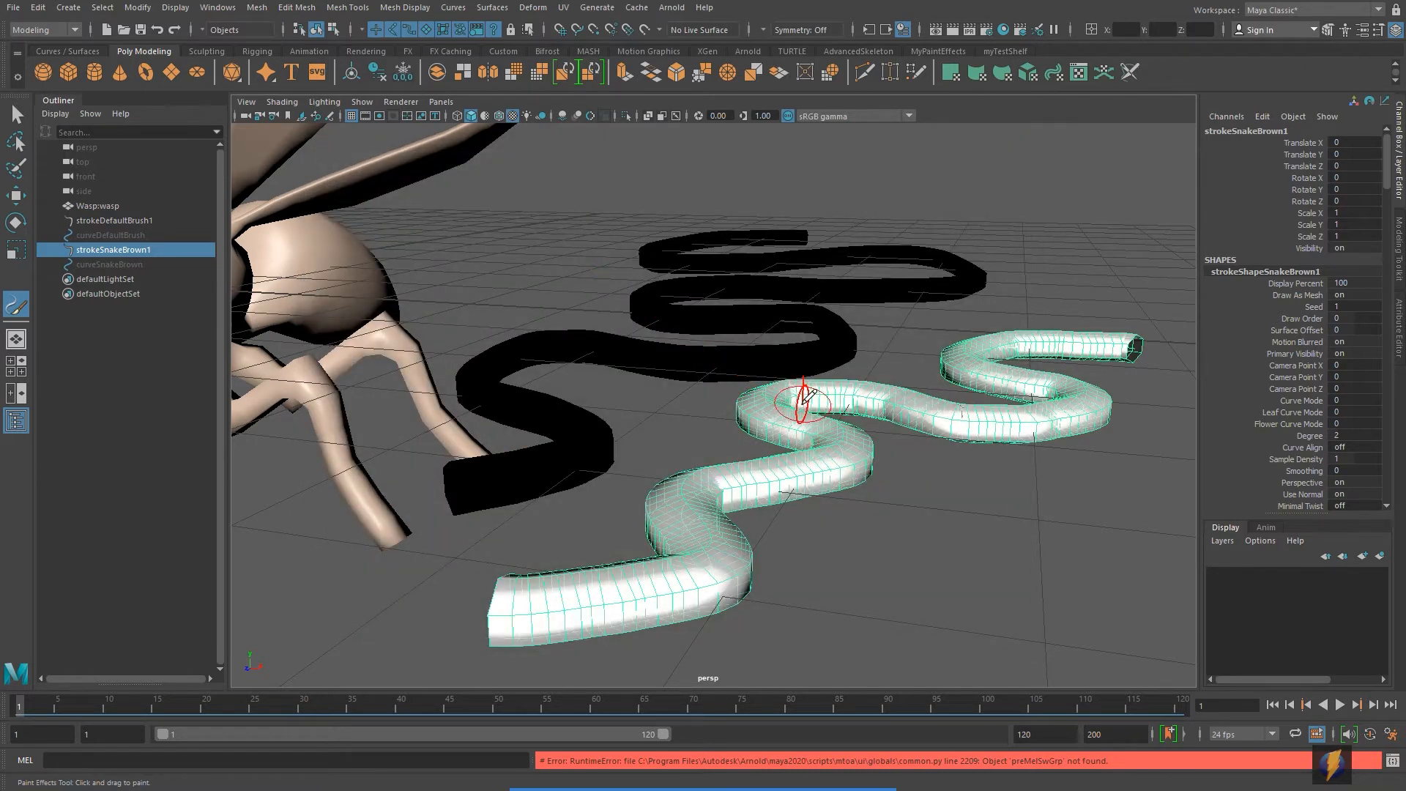
# Step: Reopen the brush library with Get Brush, load the town brush from the CityMesh folder, and minimize the library
pyautogui.scroll(-4, 804, 405)
pyautogui.scroll(-3, 806, 401)
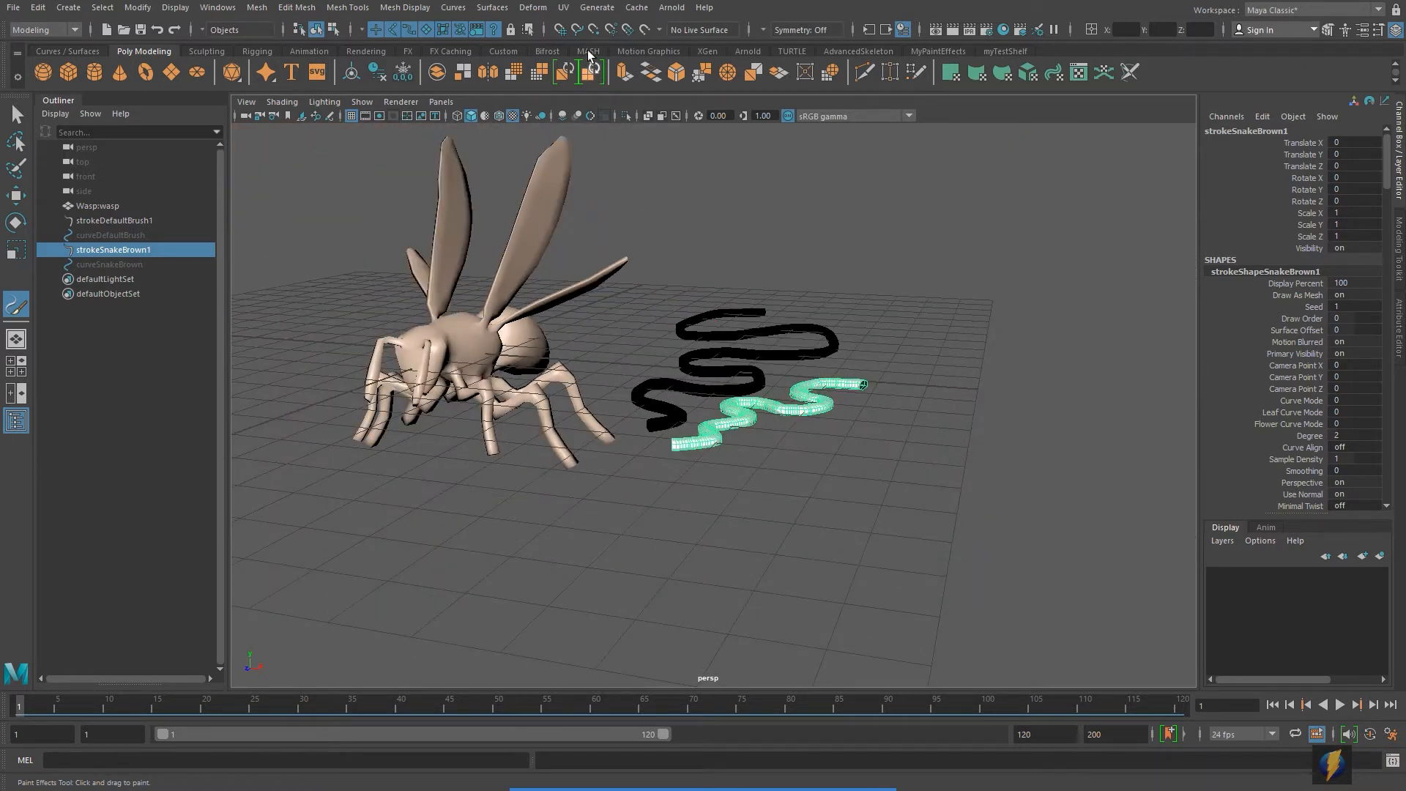
pyautogui.click(596, 8)
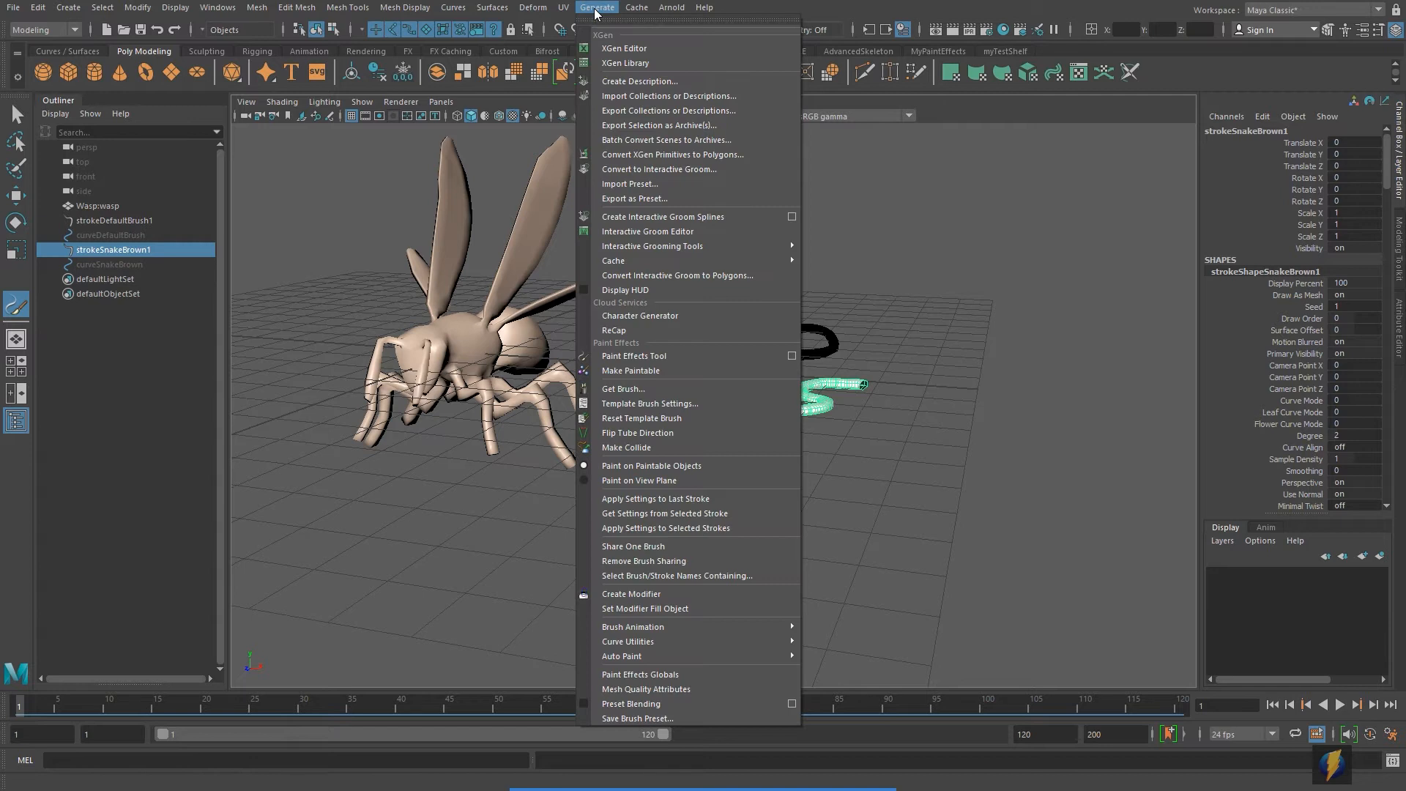
pyautogui.click(648, 390)
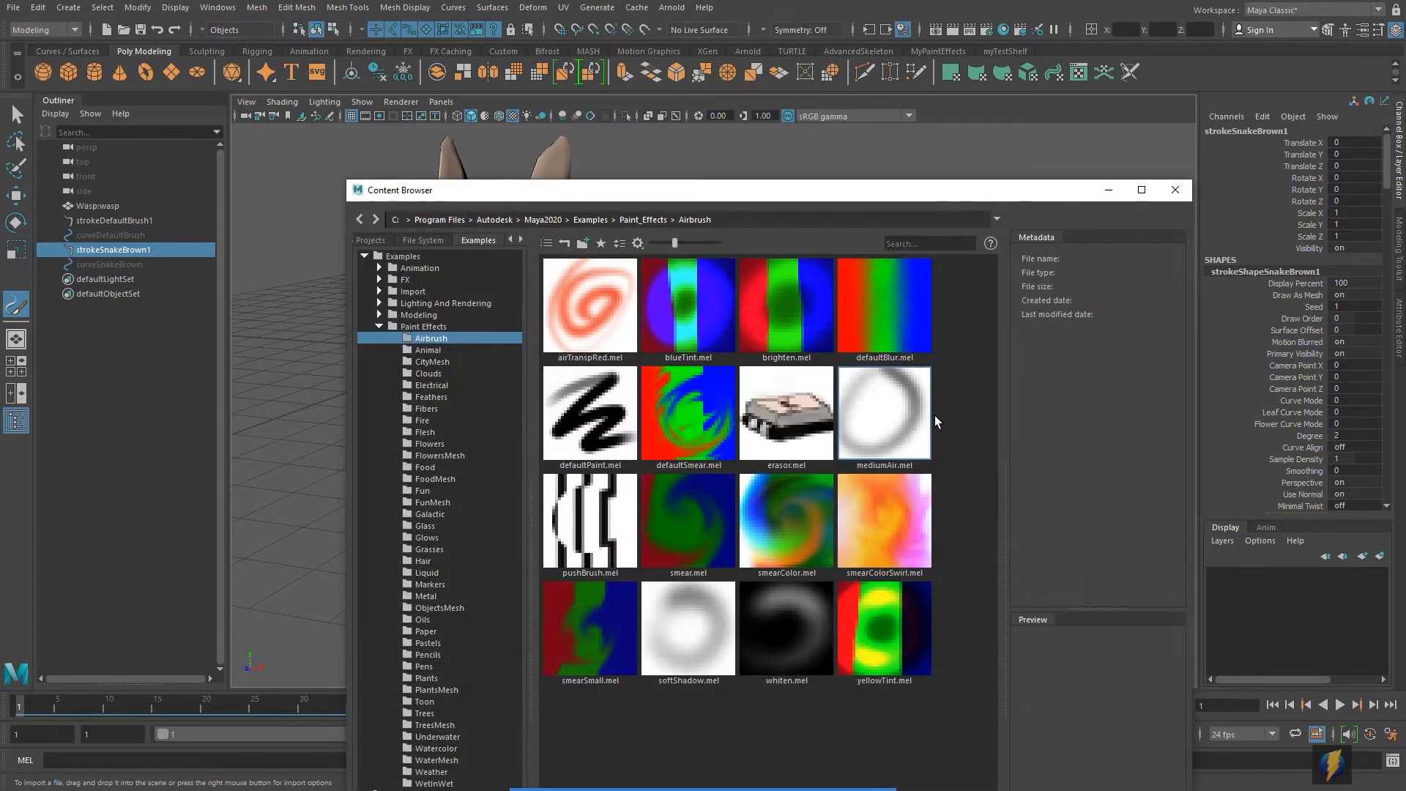
pyautogui.click(427, 351)
pyautogui.click(431, 361)
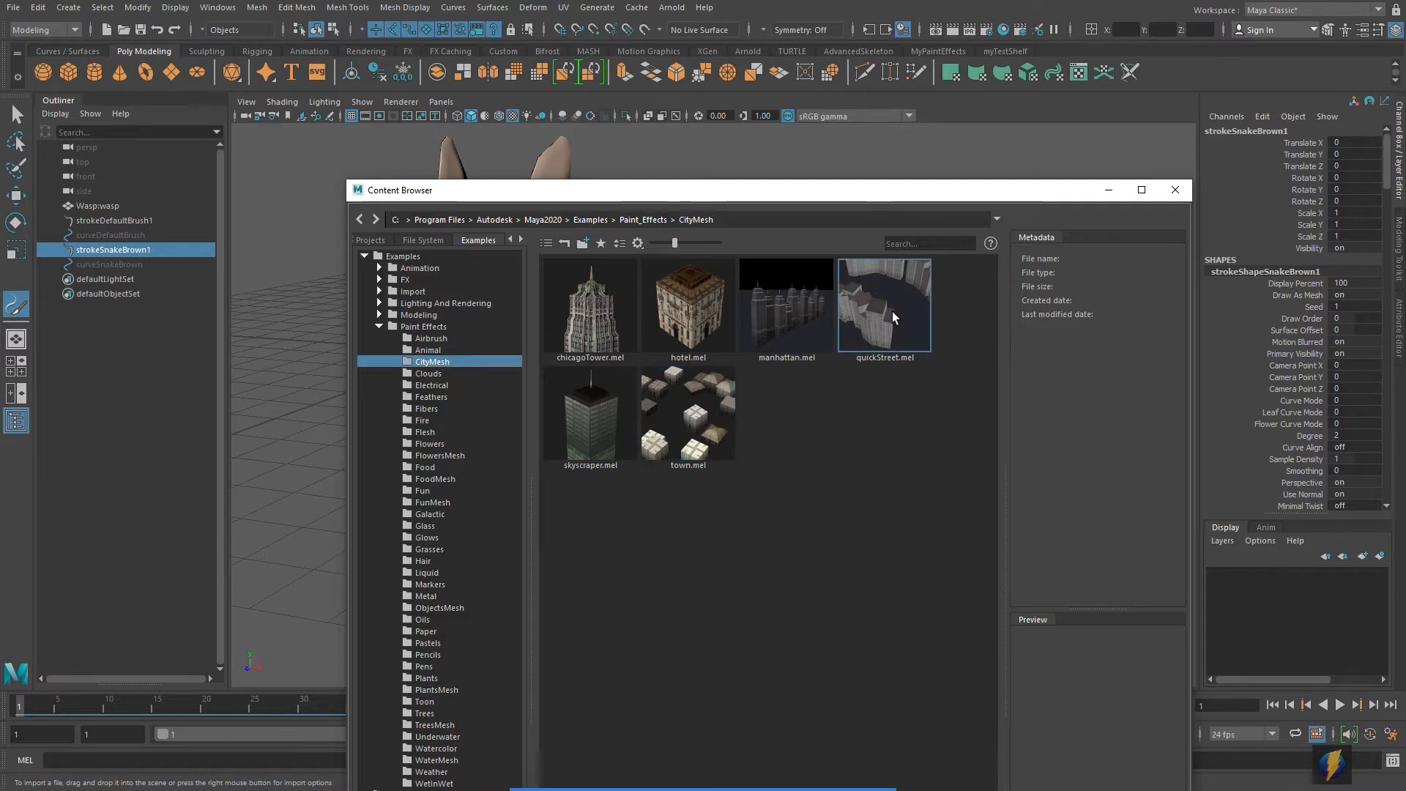
pyautogui.click(685, 403)
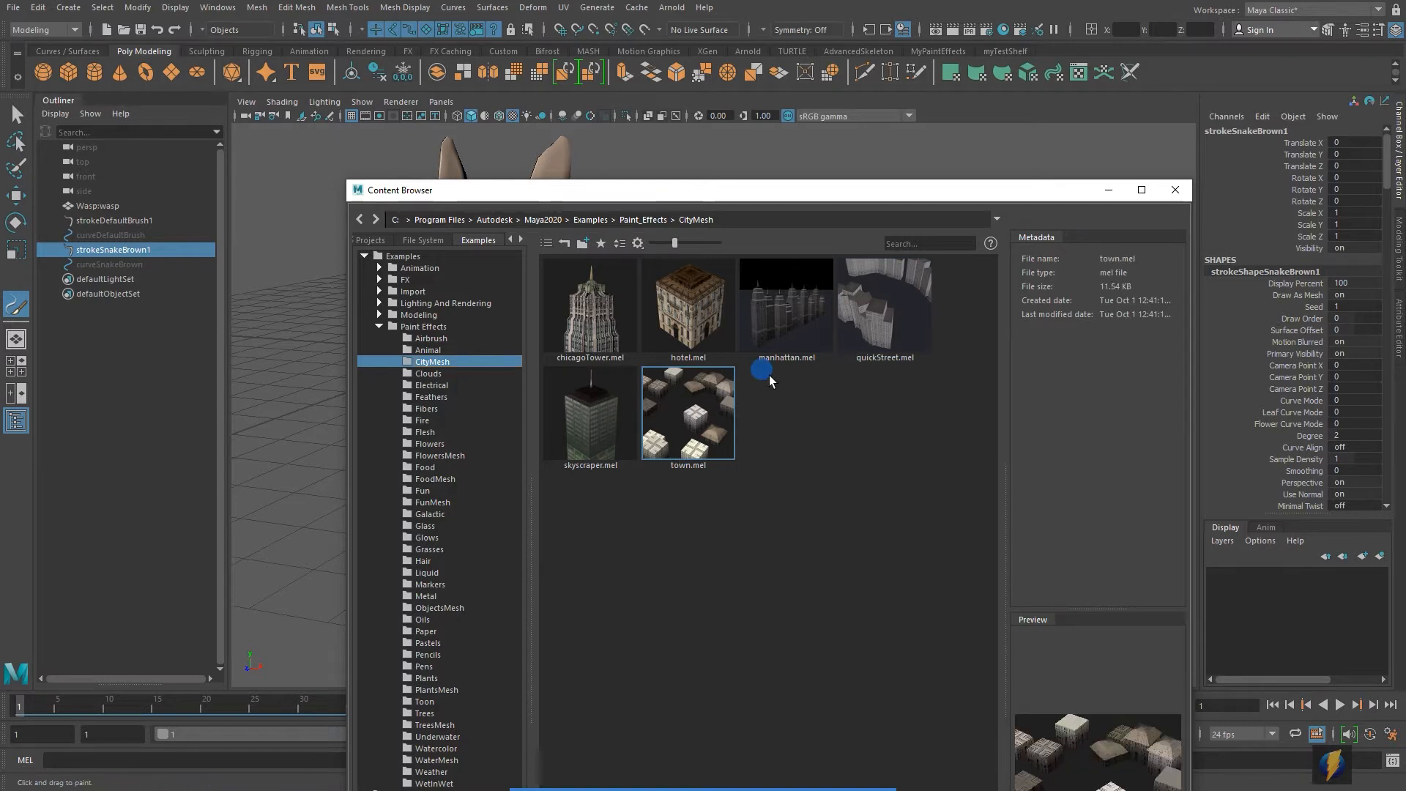
pyautogui.click(1108, 190)
# Step: Paint a broad looping town stroke on the ground in front of the wasp and beyond the grid
pyautogui.scroll(3, 893, 381)
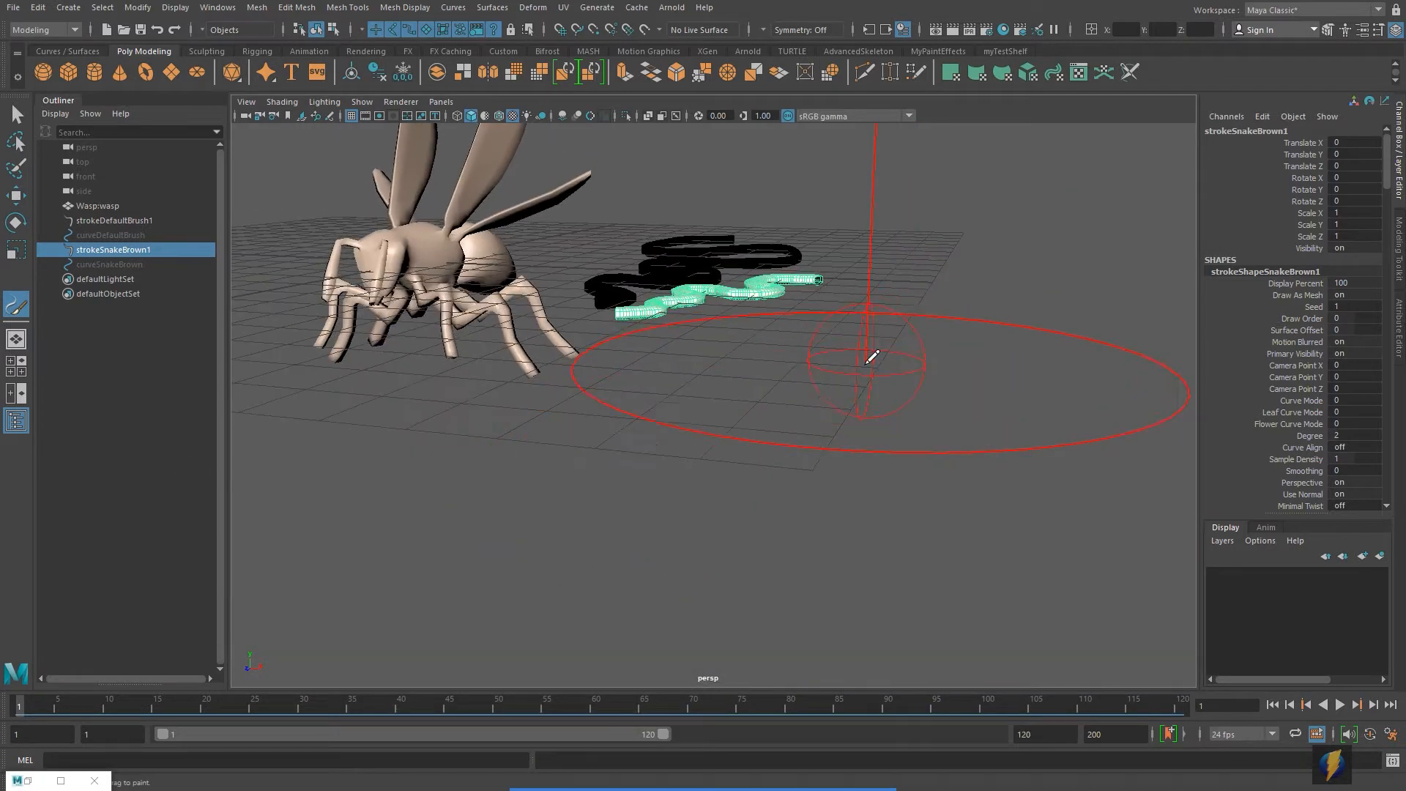
pyautogui.scroll(-8, 867, 364)
pyautogui.keyDown('alt'); pyautogui.moveTo(781, 405); pyautogui.dragTo(752, 447); pyautogui.keyUp('alt')
pyautogui.moveTo(651, 445)
pyautogui.mouseDown()
pyautogui.moveTo(763, 471)
pyautogui.moveTo(637, 508)
pyautogui.moveTo(569, 448)
pyautogui.moveTo(471, 424)
pyautogui.moveTo(430, 490)
pyautogui.moveTo(577, 578)
pyautogui.moveTo(778, 547)
pyautogui.moveTo(791, 527)
pyautogui.mouseUp()
# Step: Render a close, low view of the painted town buildings with the wasp behind them, and close the render
pyautogui.keyDown('alt'); pyautogui.moveTo(791, 527); pyautogui.dragTo(841, 438); pyautogui.keyUp('alt')
pyautogui.keyDown('alt'); pyautogui.moveTo(847, 465); pyautogui.dragTo(769, 430, button='middle'); pyautogui.keyUp('alt')
pyautogui.keyDown('alt'); pyautogui.moveTo(585, 469); pyautogui.dragTo(897, 432, button='right'); pyautogui.keyUp('alt')
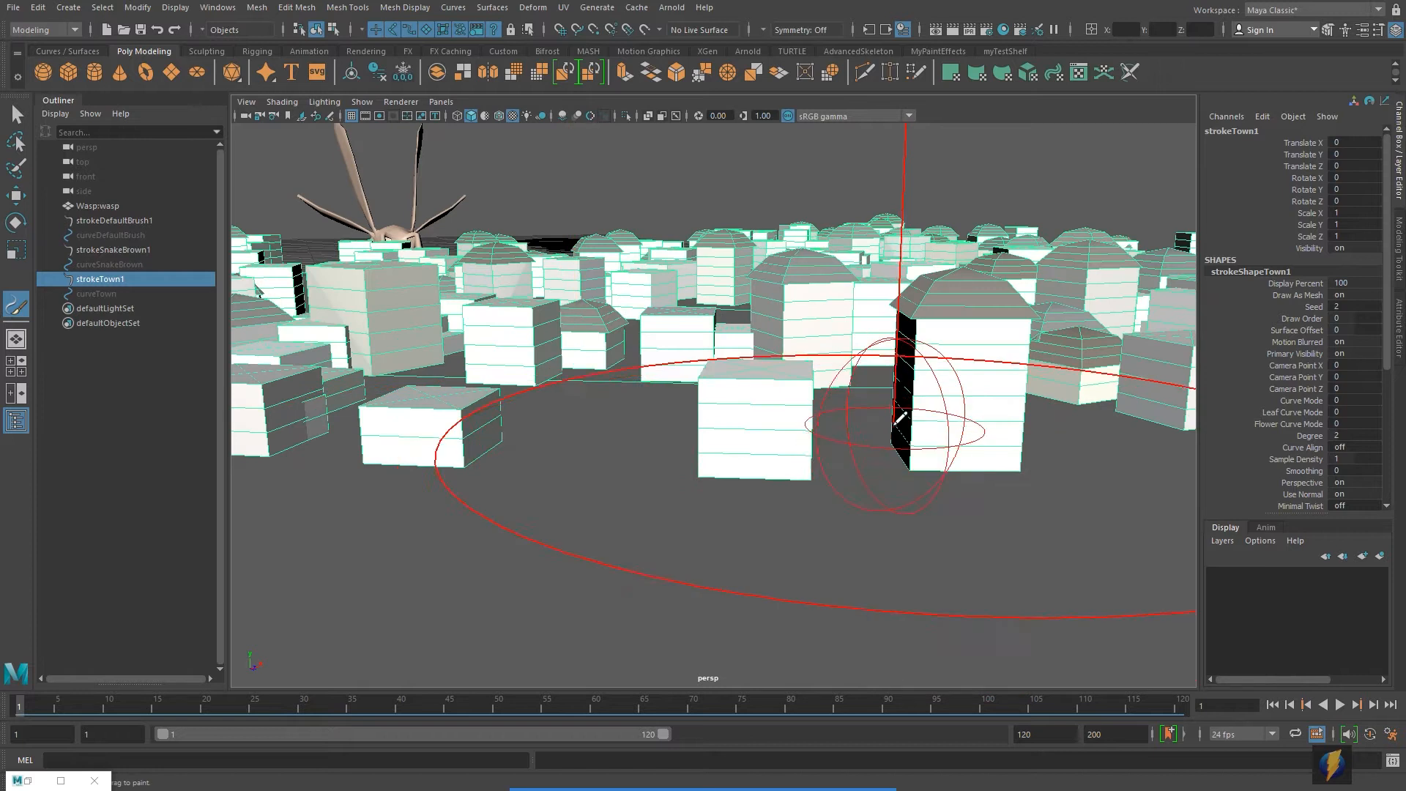
pyautogui.keyDown('alt'); pyautogui.moveTo(901, 339); pyautogui.dragTo(888, 442, button='middle'); pyautogui.keyUp('alt')
pyautogui.keyDown('alt'); pyautogui.moveTo(759, 454); pyautogui.dragTo(831, 448, button='right'); pyautogui.keyUp('alt')
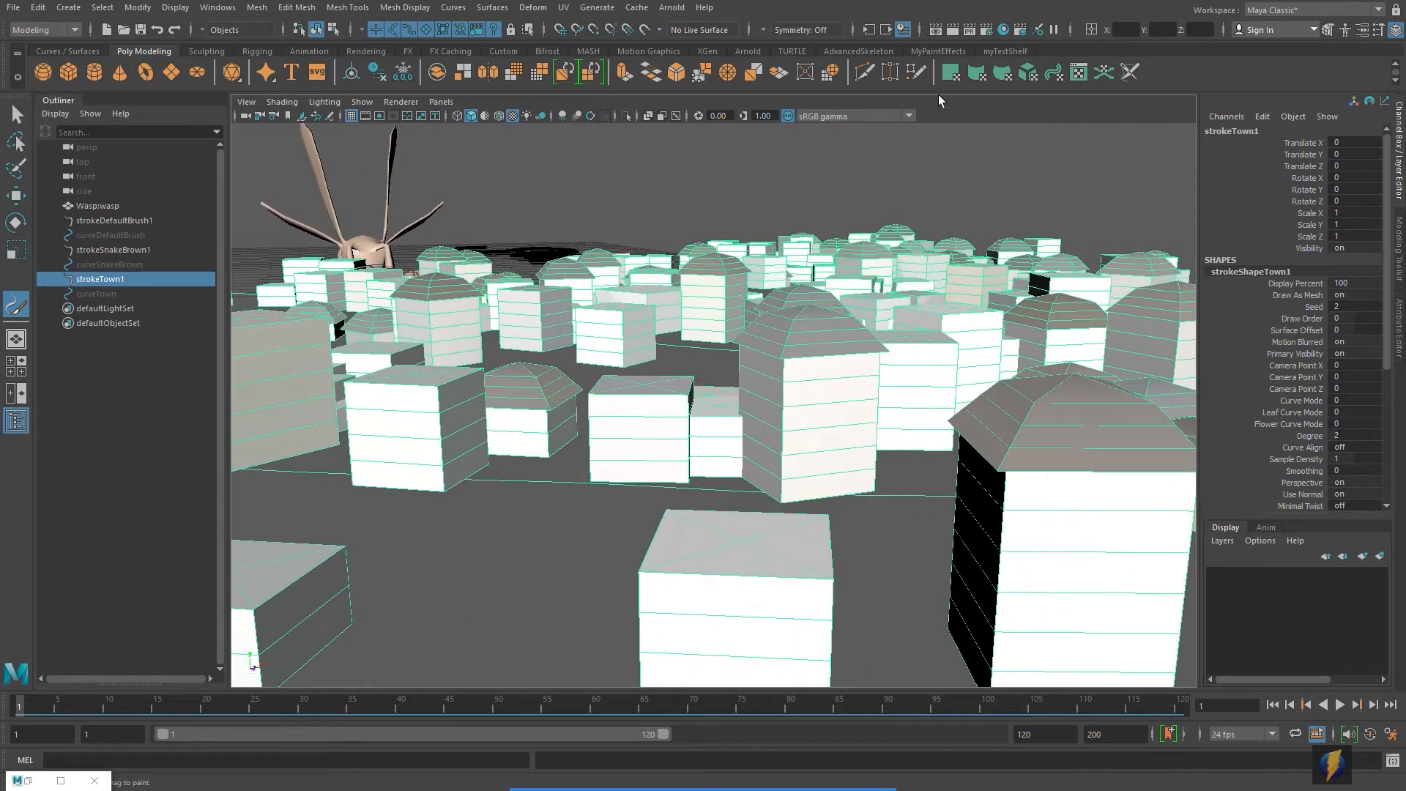
pyautogui.click(951, 30)
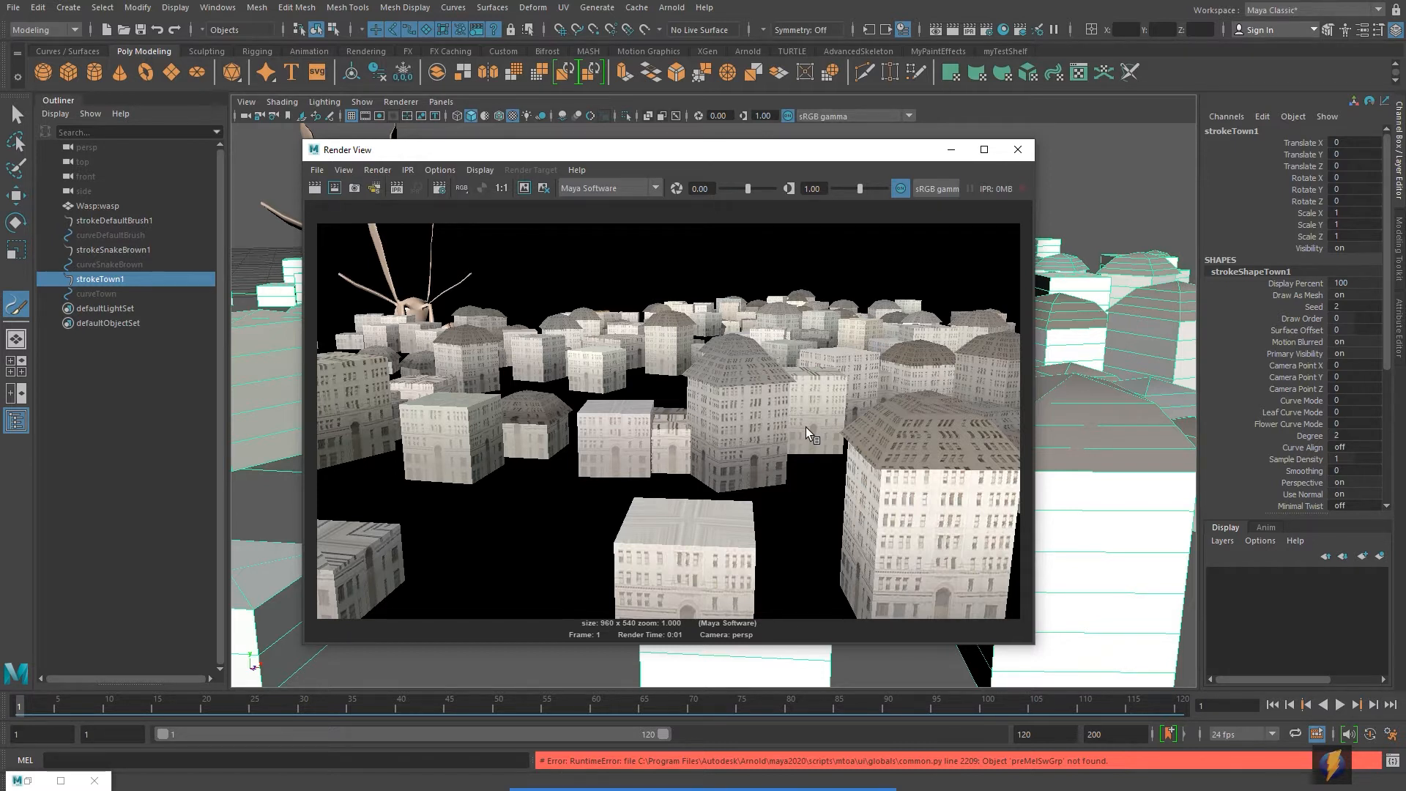
pyautogui.click(1017, 150)
# Step: Reopen the brush library with Get Brush and browse its Fire, Electrical, Clouds and Galactic folders
pyautogui.scroll(-10, 918, 324)
pyautogui.keyDown('alt'); pyautogui.moveTo(925, 328); pyautogui.dragTo(879, 401); pyautogui.keyUp('alt')
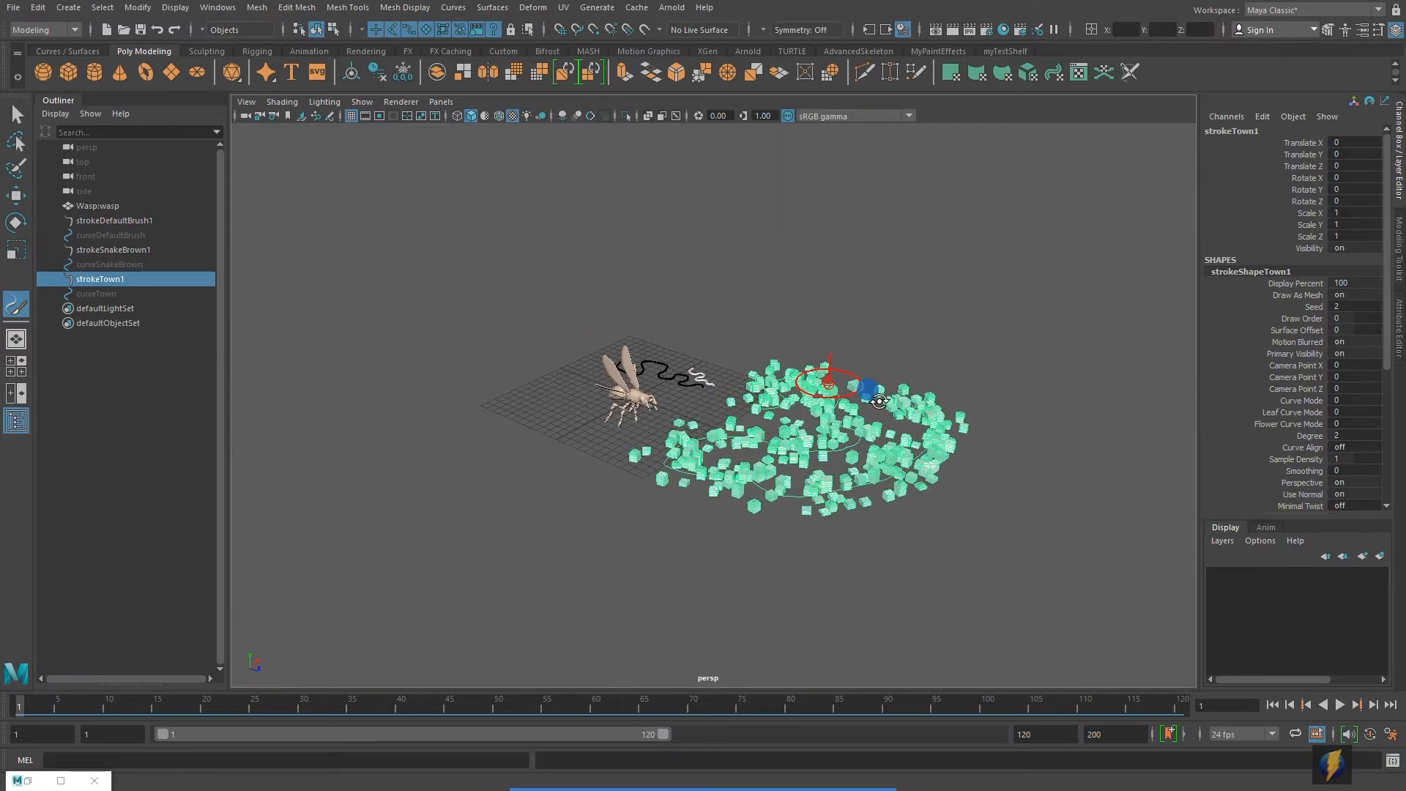
pyautogui.click(599, 8)
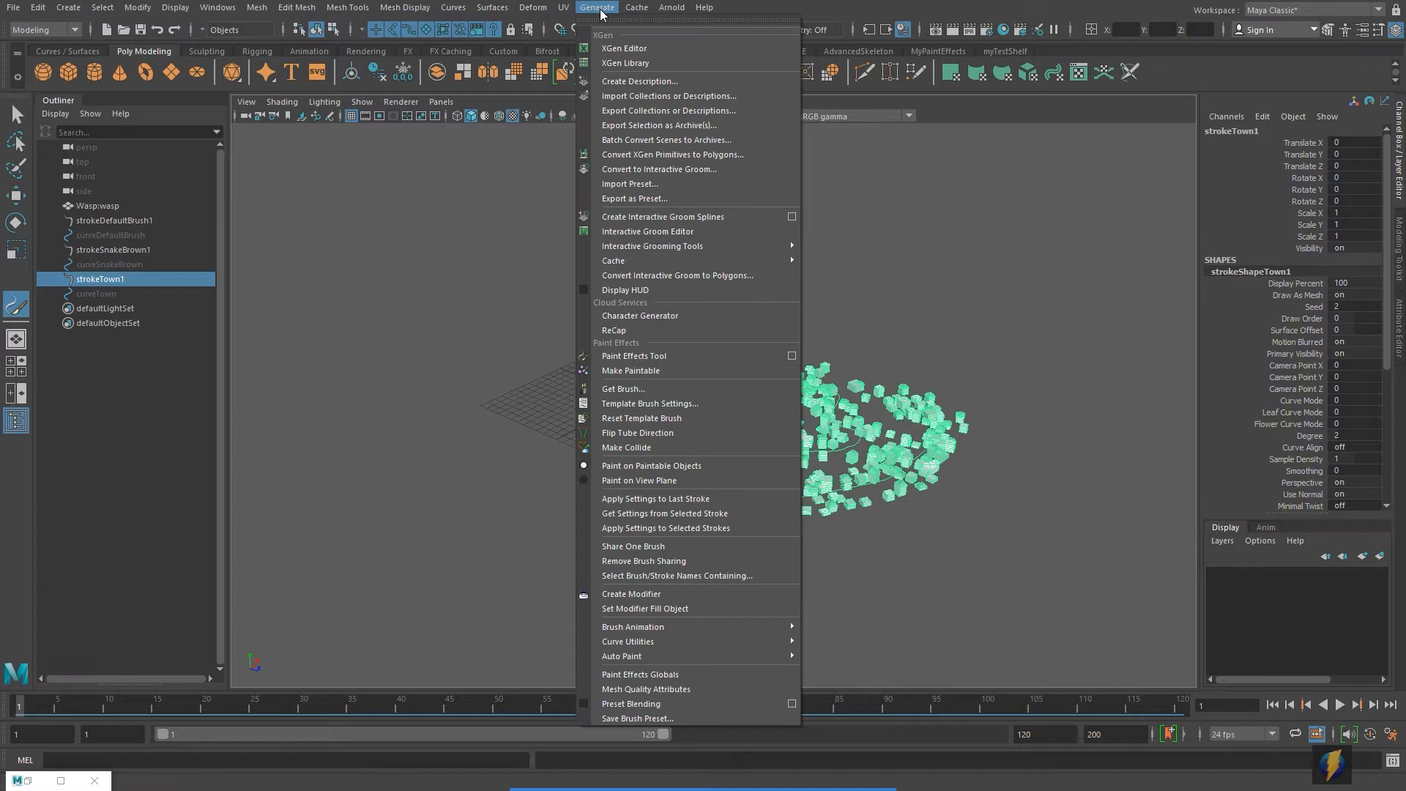
pyautogui.click(624, 388)
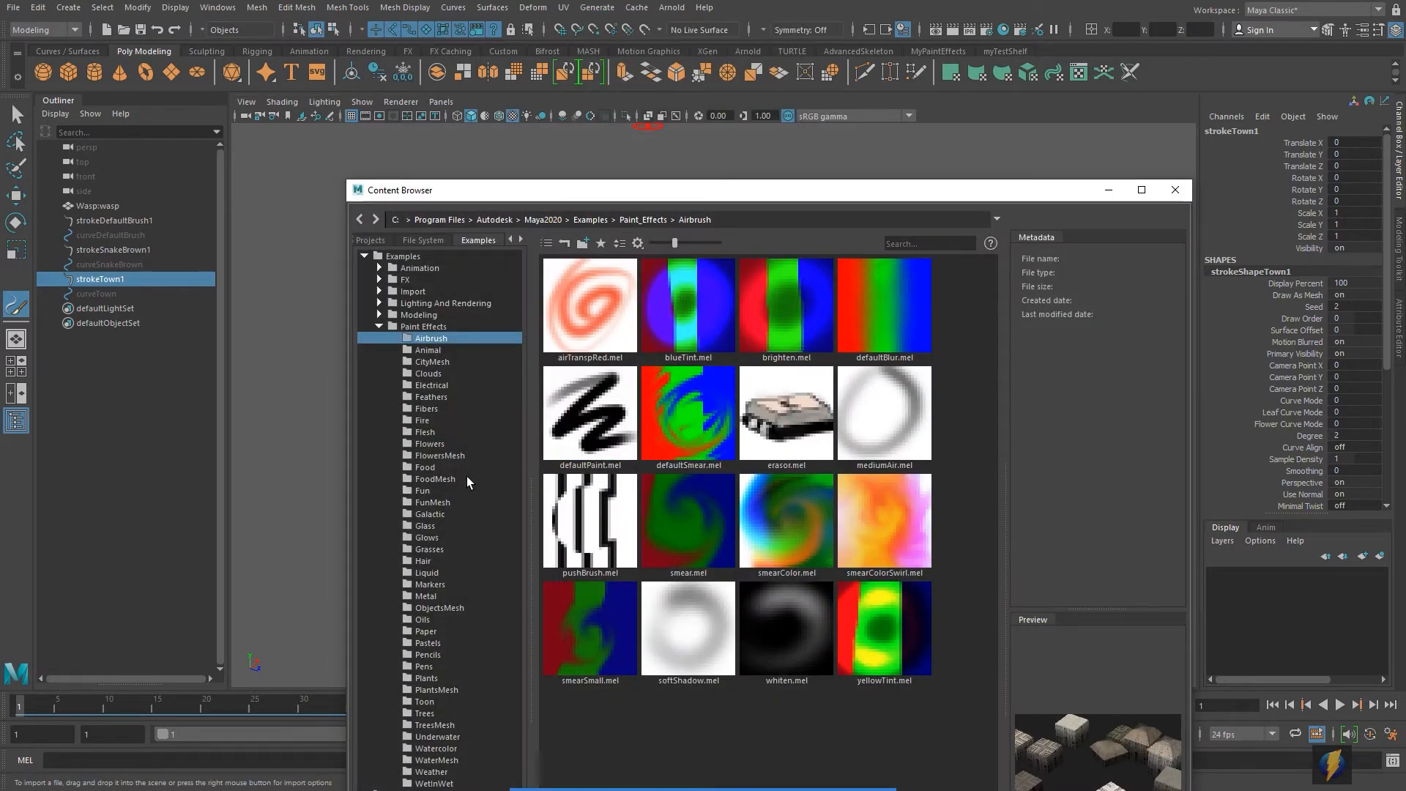
pyautogui.click(437, 421)
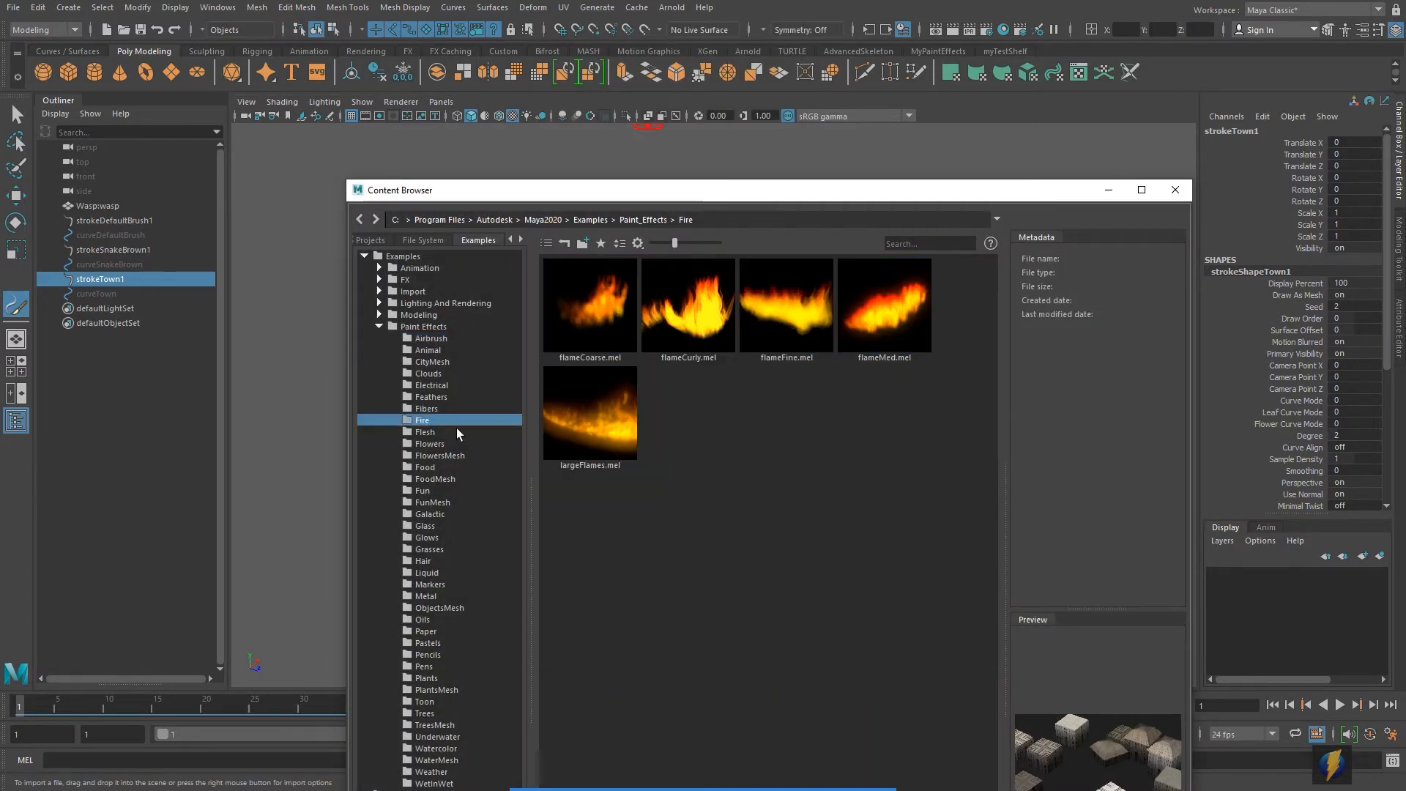
pyautogui.click(432, 386)
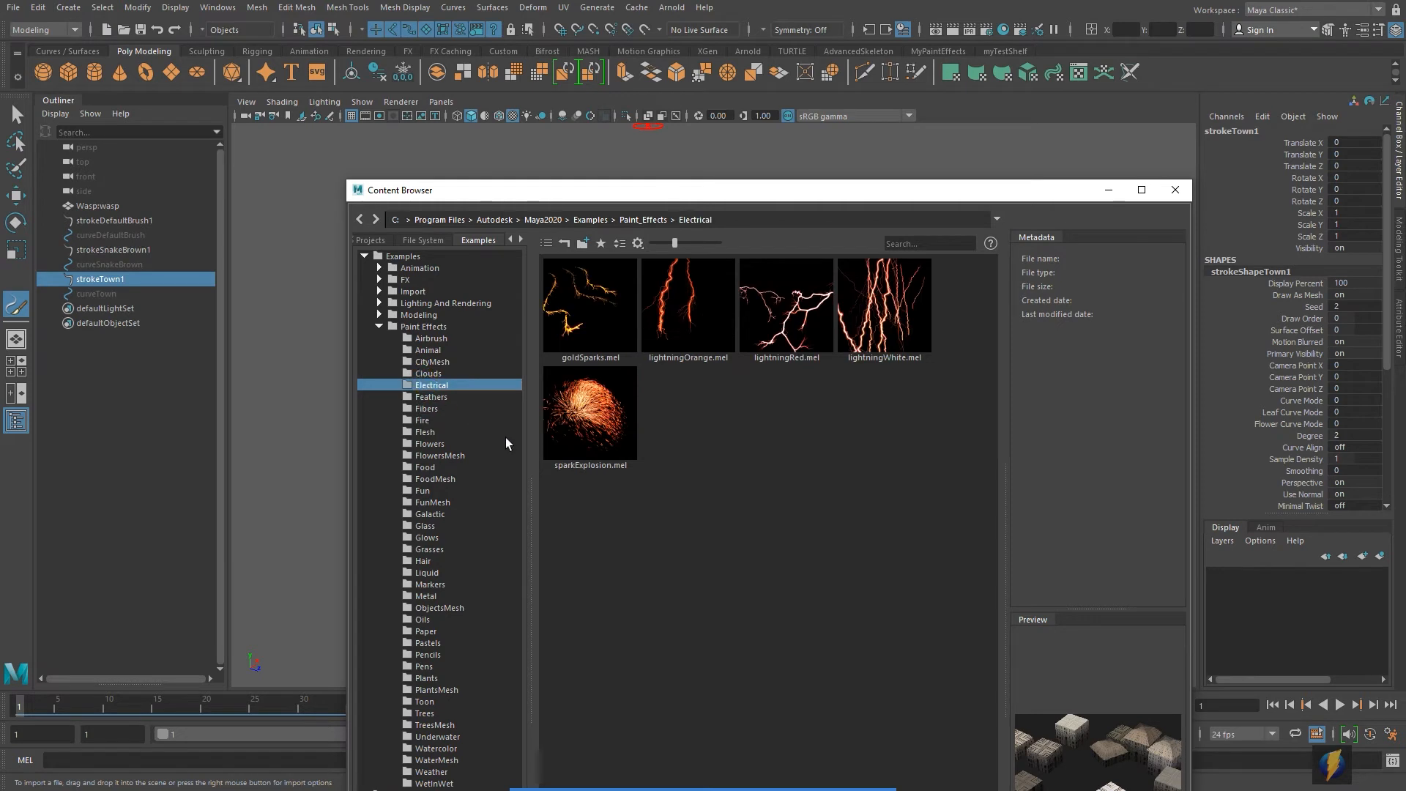
pyautogui.click(438, 375)
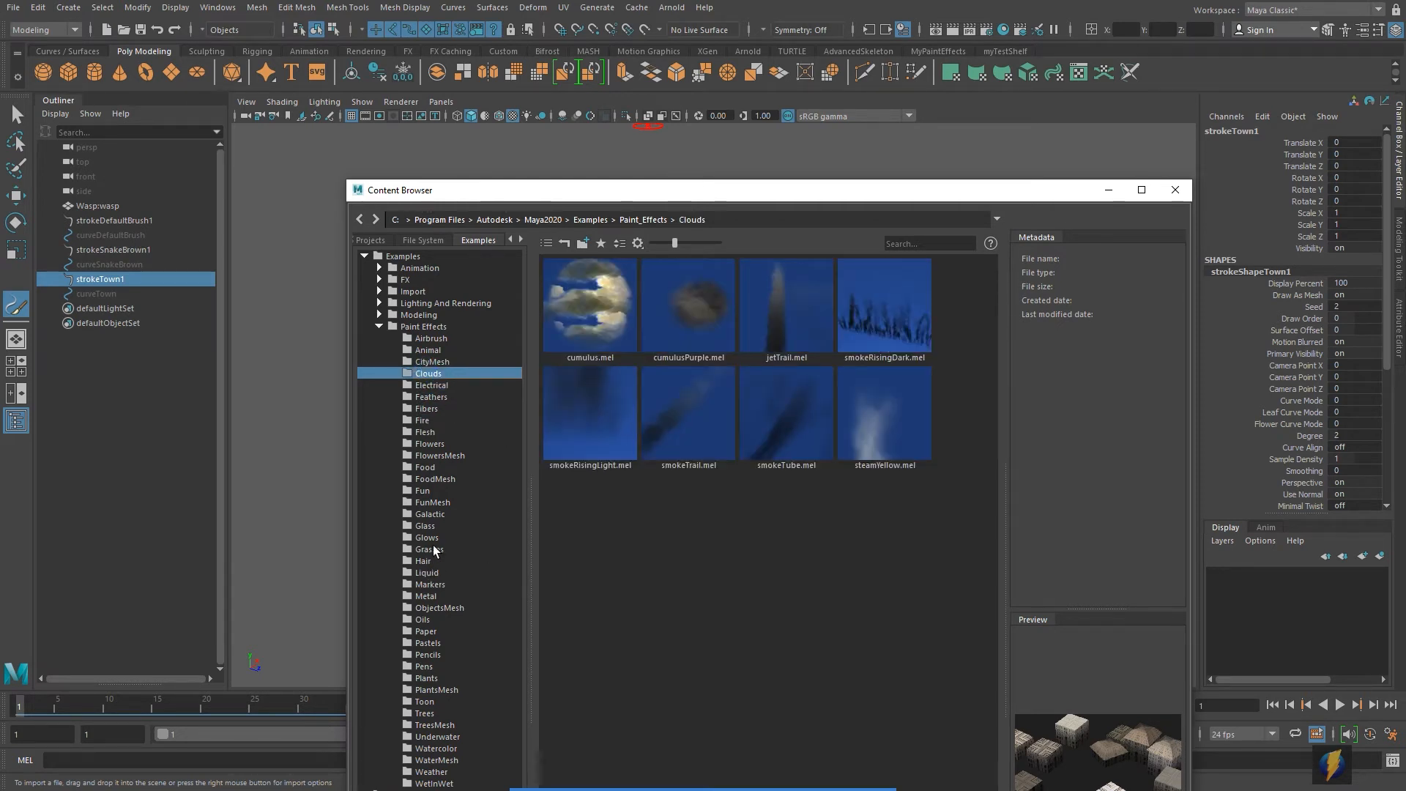
pyautogui.click(429, 515)
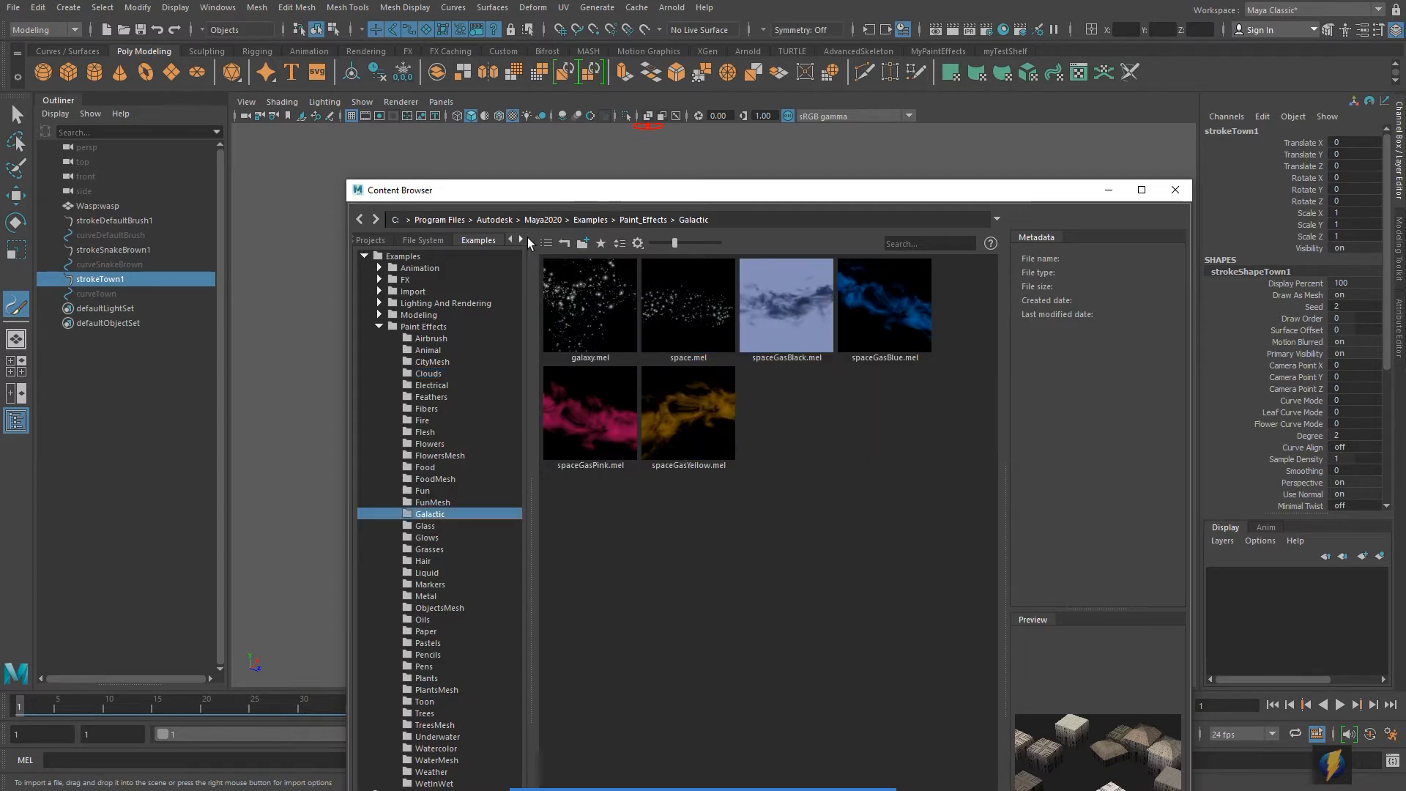
pyautogui.moveTo(571, 196); pyautogui.dragTo(588, 162)
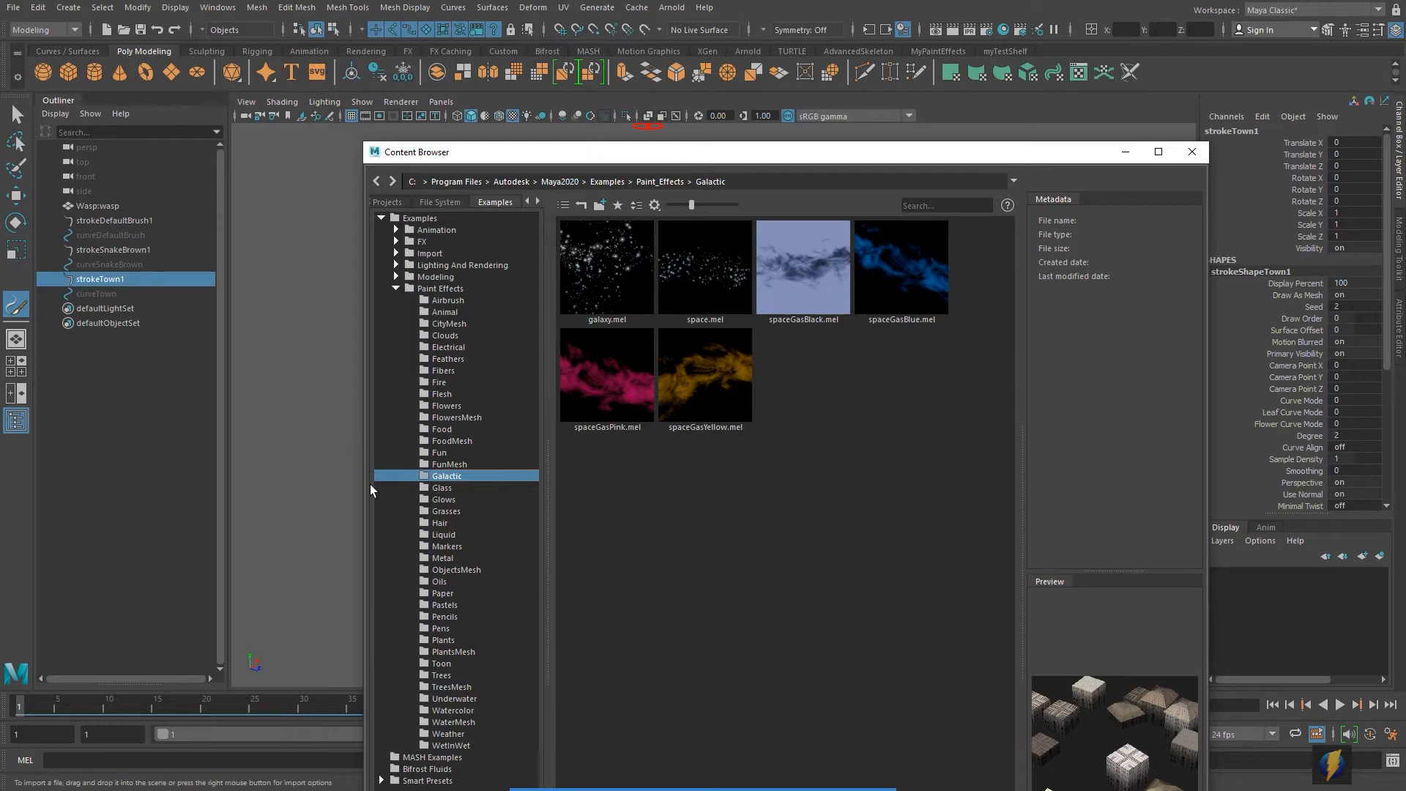
# Step: Load the birchMedium brush from the Trees folder and paint a curving stroke on the ground behind the wasp
pyautogui.click(449, 678)
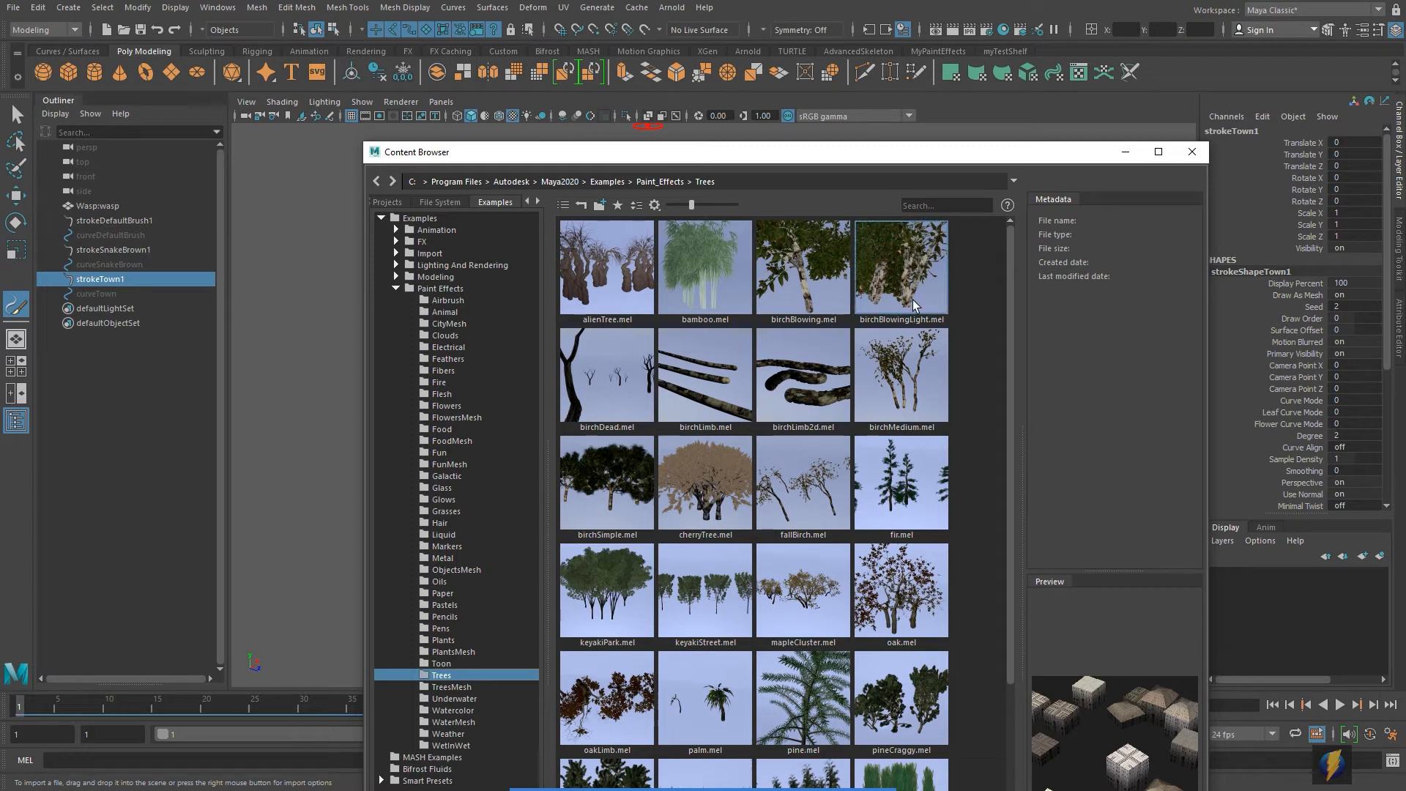
pyautogui.click(905, 375)
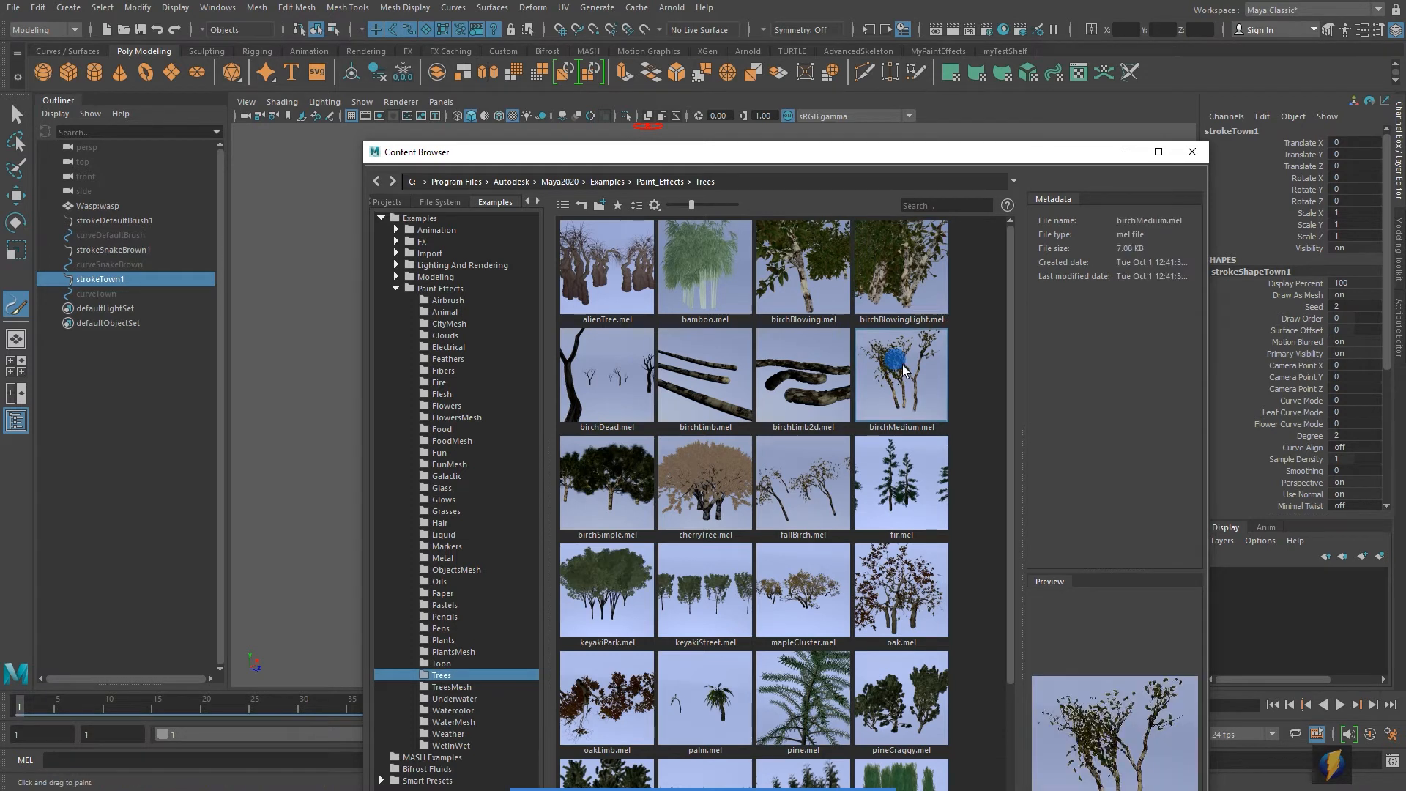
pyautogui.click(1126, 157)
pyautogui.keyDown('alt'); pyautogui.moveTo(798, 347); pyautogui.dragTo(864, 373); pyautogui.keyUp('alt')
pyautogui.scroll(4, 840, 406)
pyautogui.moveTo(495, 472)
pyautogui.mouseDown()
pyautogui.moveTo(556, 505)
pyautogui.moveTo(612, 484)
pyautogui.moveTo(588, 572)
pyautogui.mouseUp()
pyautogui.moveTo(369, 458); pyautogui.dragTo(271, 432)
# Step: Move the timeline to frame 100, render the birch tree together with the wasp, and close the render
pyautogui.moveTo(612, 418)
pyautogui.keyDown('alt'); pyautogui.mouseDown()
pyautogui.moveTo(687, 396)
pyautogui.moveTo(711, 407)
pyautogui.mouseUp(); pyautogui.keyUp('alt')
pyautogui.keyDown('alt'); pyautogui.moveTo(711, 407); pyautogui.dragTo(858, 407, button='right'); pyautogui.keyUp('alt')
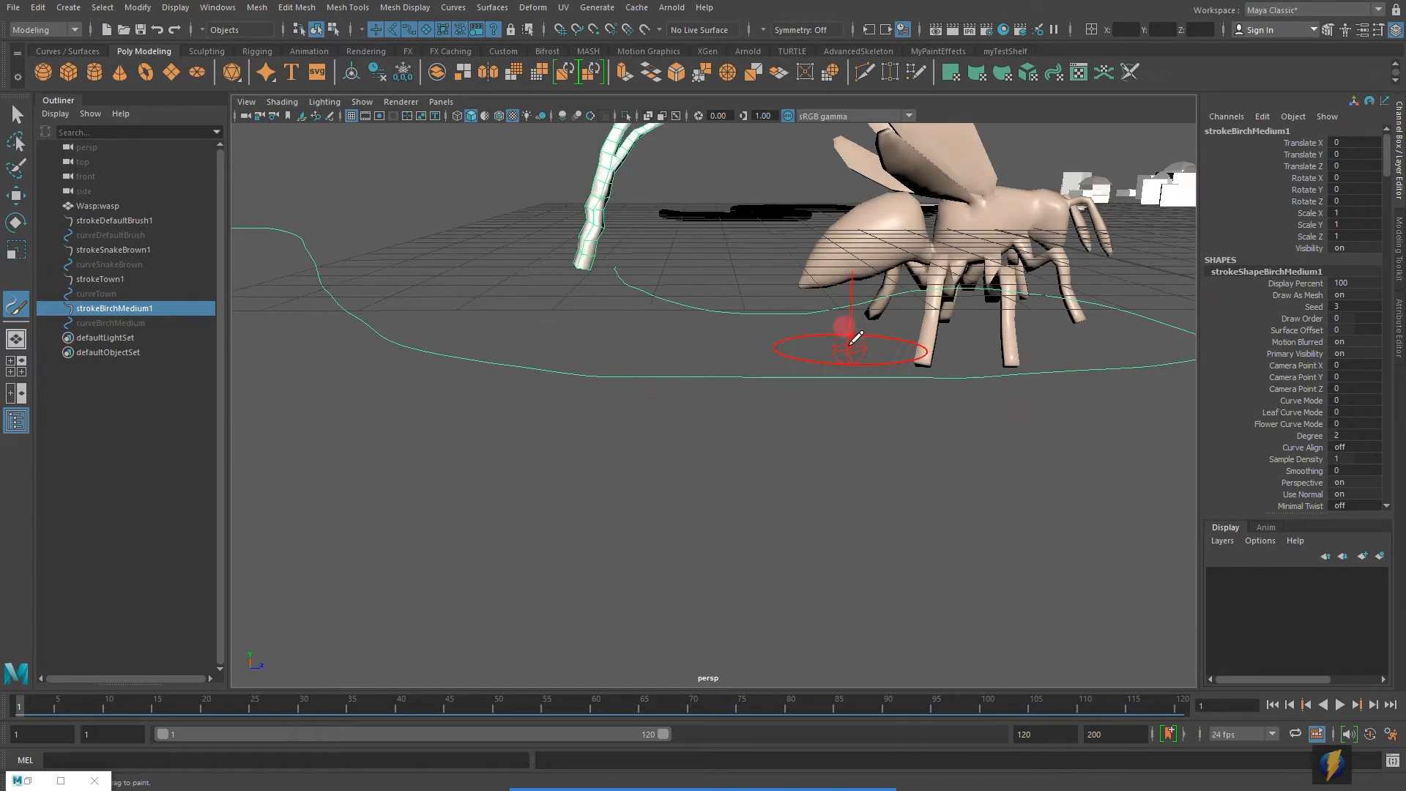
pyautogui.keyDown('alt'); pyautogui.moveTo(858, 407); pyautogui.dragTo(843, 469, button='middle'); pyautogui.keyUp('alt')
pyautogui.keyDown('alt'); pyautogui.moveTo(670, 432); pyautogui.dragTo(760, 416, button='right'); pyautogui.keyUp('alt')
pyautogui.click(1356, 704)
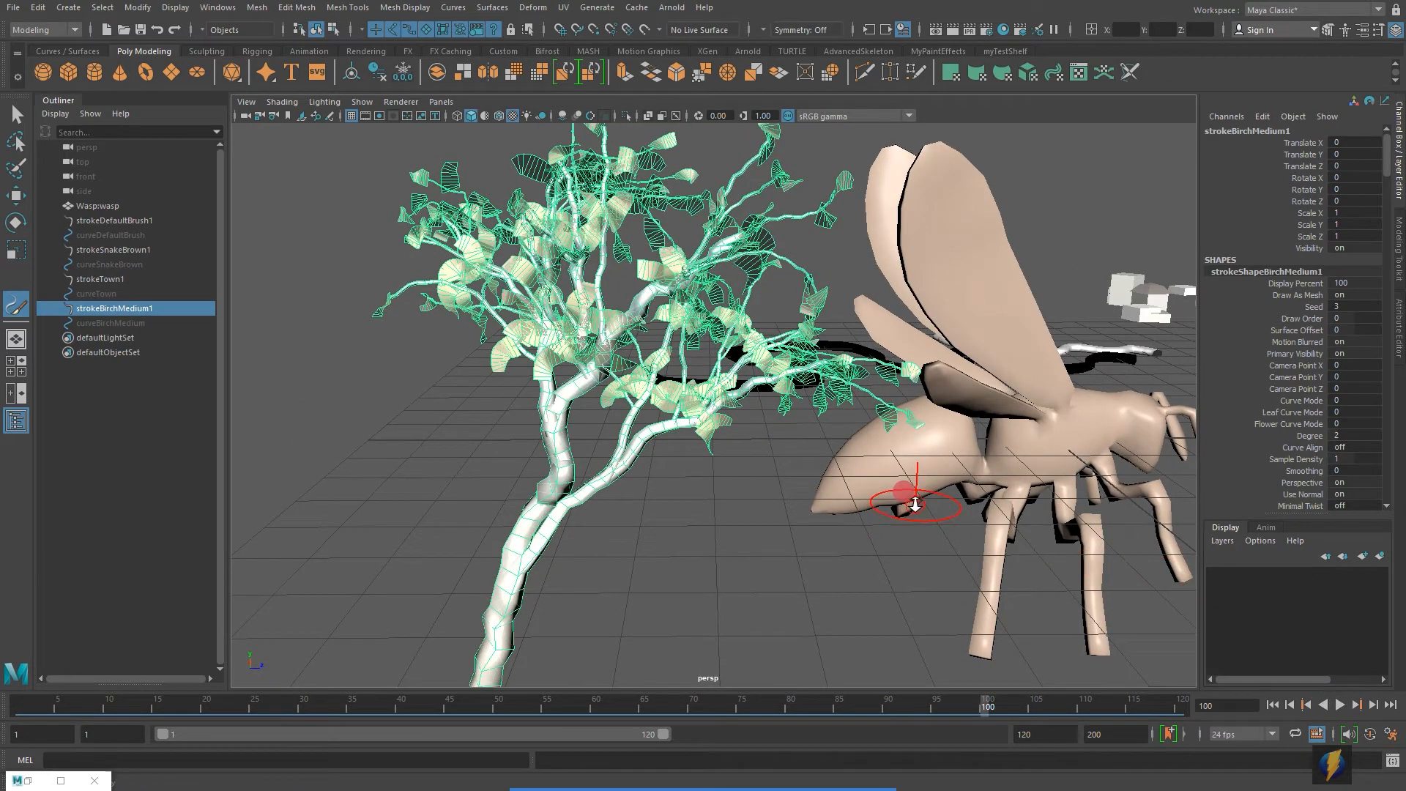
pyautogui.keyDown('alt'); pyautogui.moveTo(915, 505); pyautogui.dragTo(895, 487, button='right'); pyautogui.keyUp('alt')
pyautogui.click(980, 66)
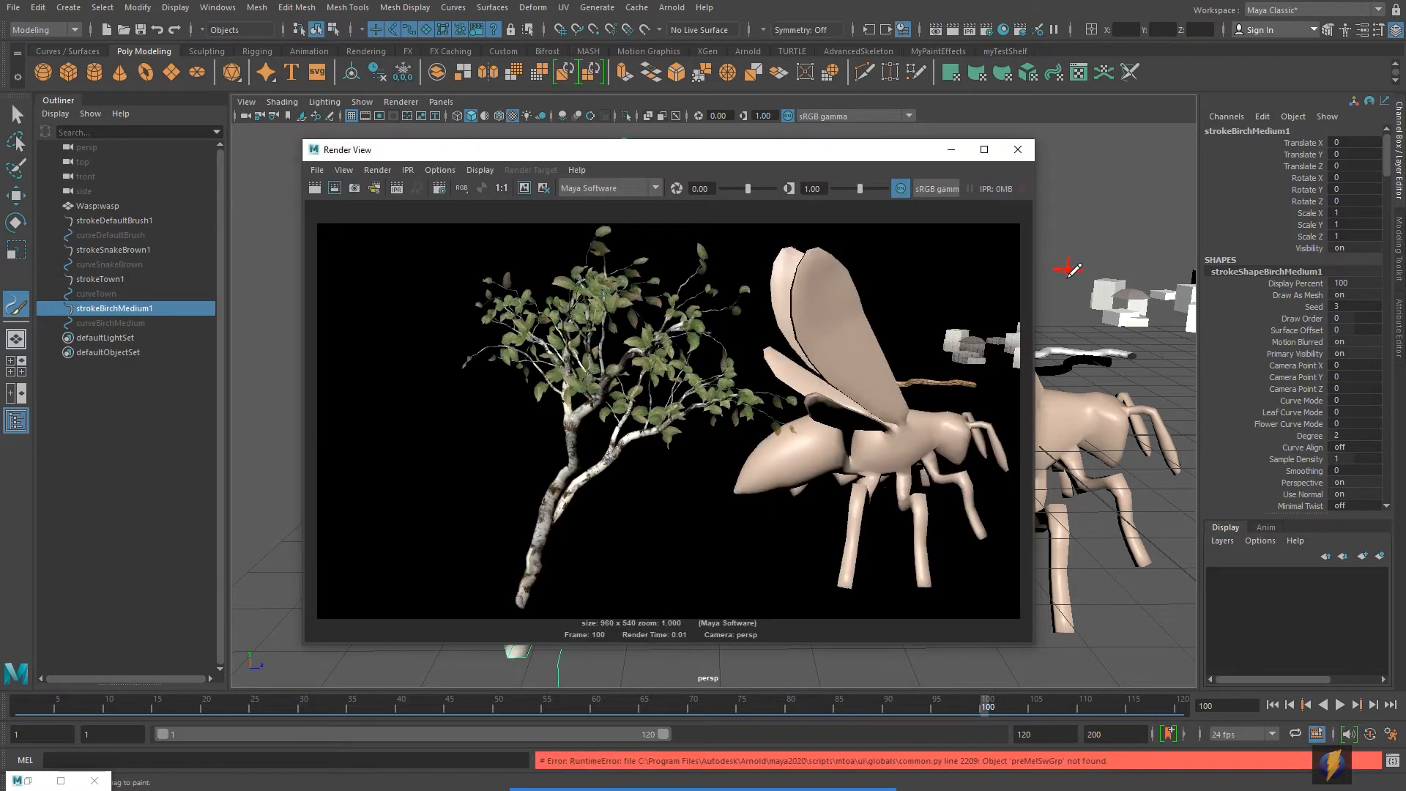
pyautogui.click(1018, 149)
pyautogui.keyDown('alt'); pyautogui.moveTo(936, 462); pyautogui.dragTo(901, 461); pyautogui.keyUp('alt')
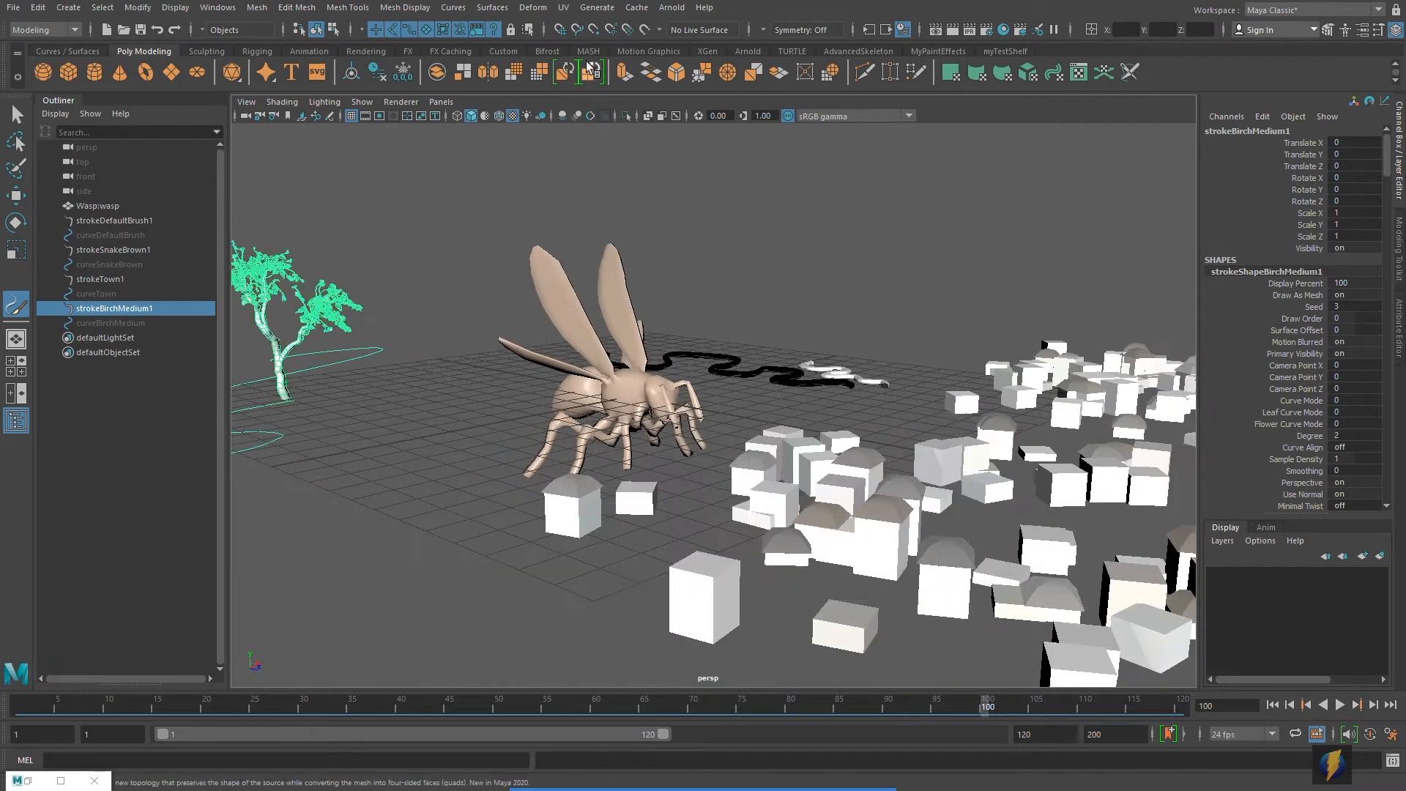
# Step: Reopen the brush library with Get Brush and load the mohawkDeepRed brush from the Hair folder
pyautogui.click(597, 9)
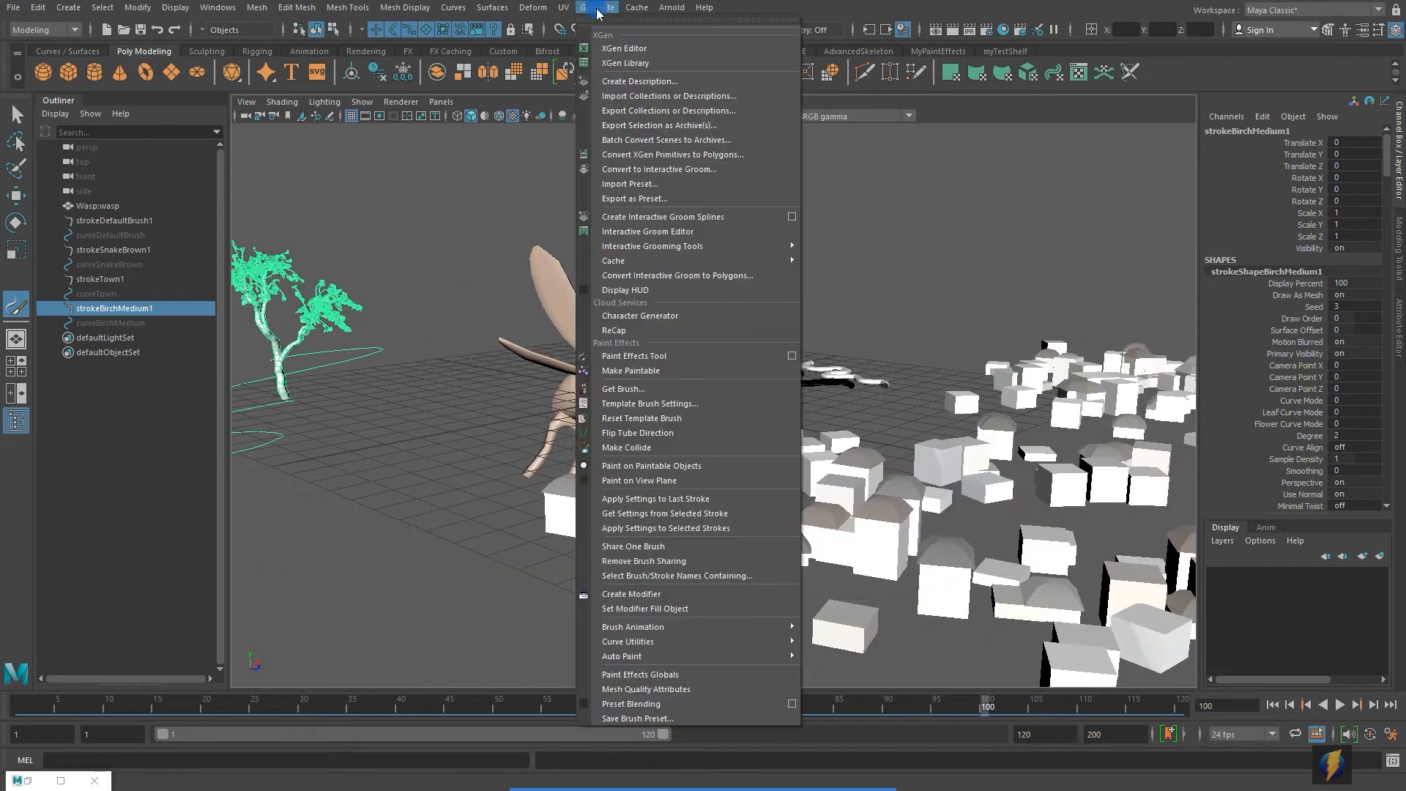
pyautogui.click(623, 389)
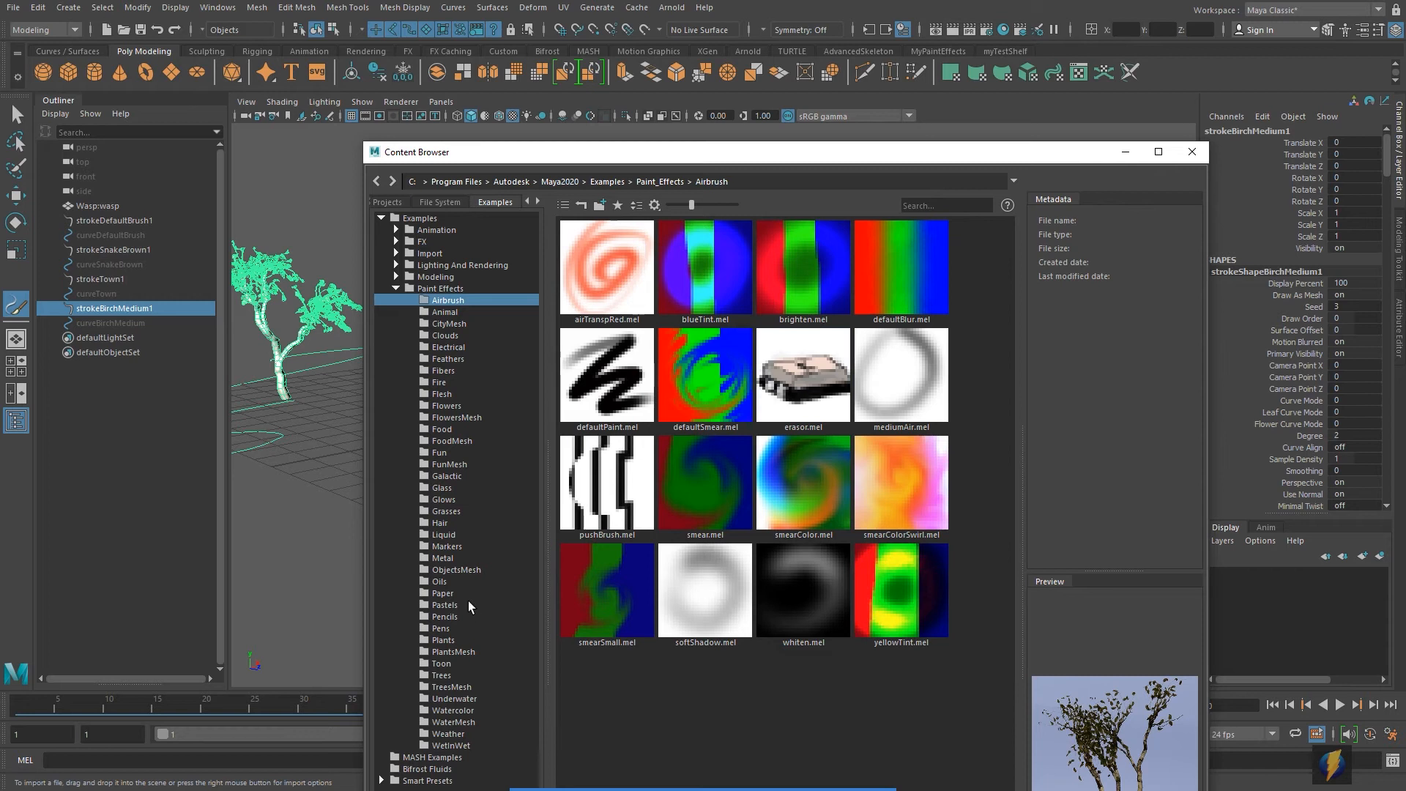
pyautogui.click(446, 522)
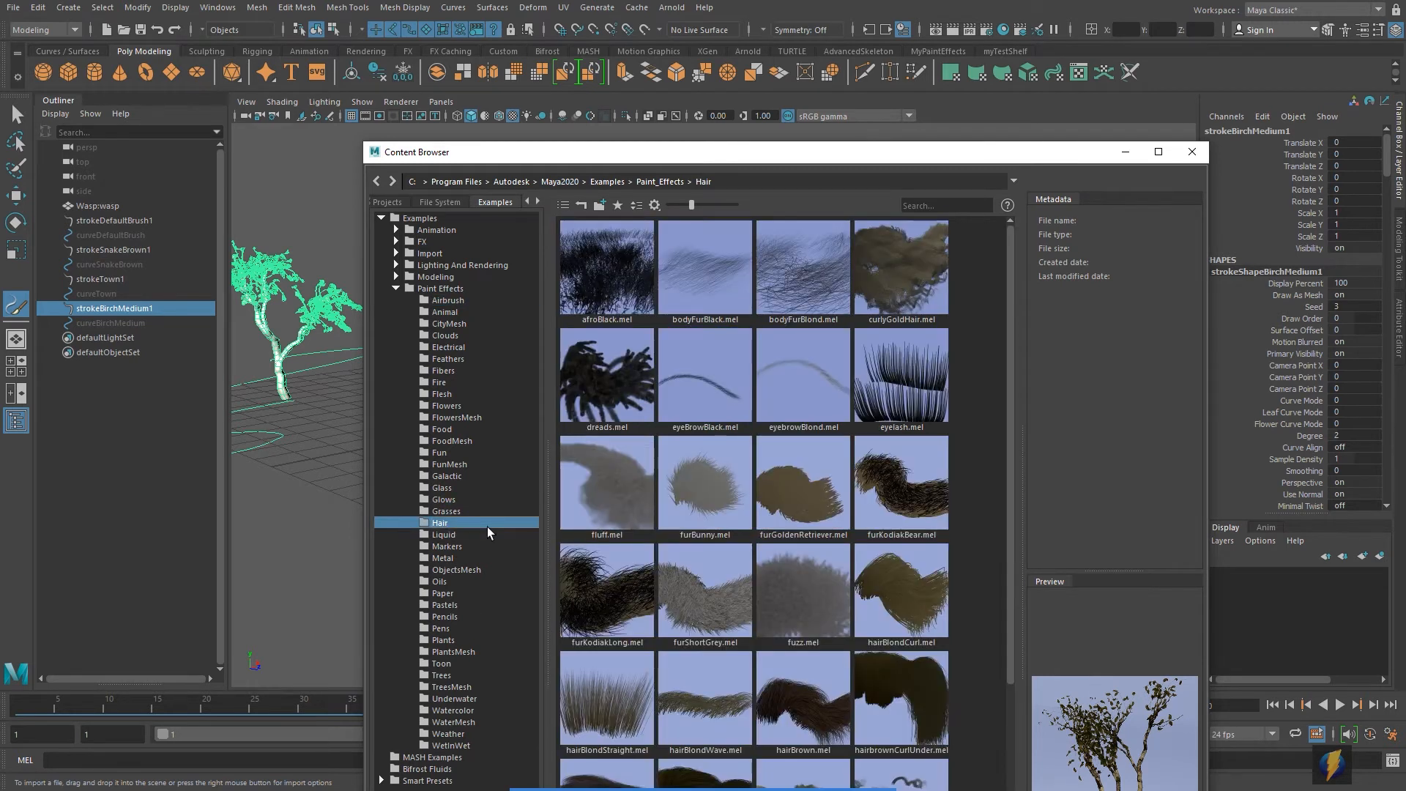
pyautogui.moveTo(857, 152); pyautogui.dragTo(810, 93)
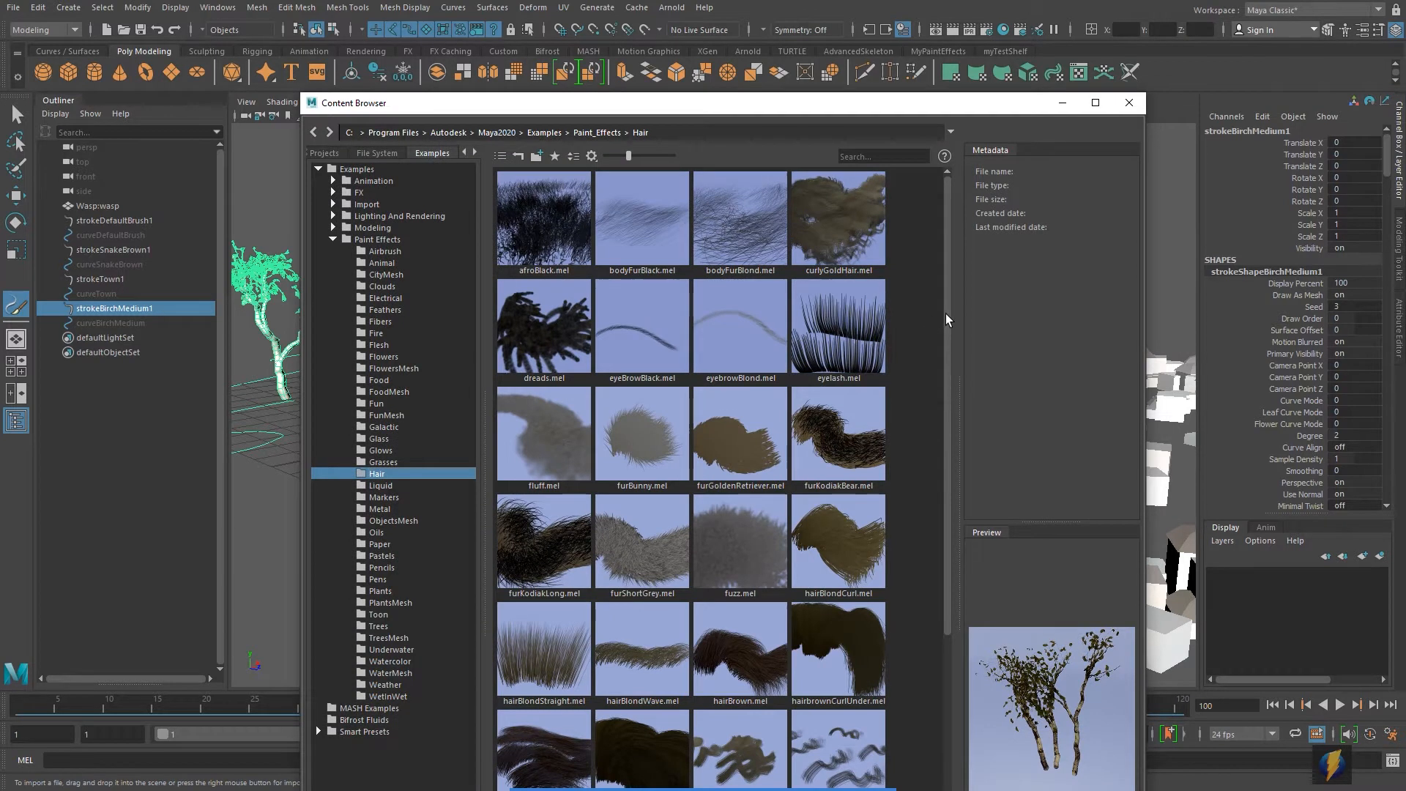
pyautogui.moveTo(946, 313); pyautogui.dragTo(981, 568)
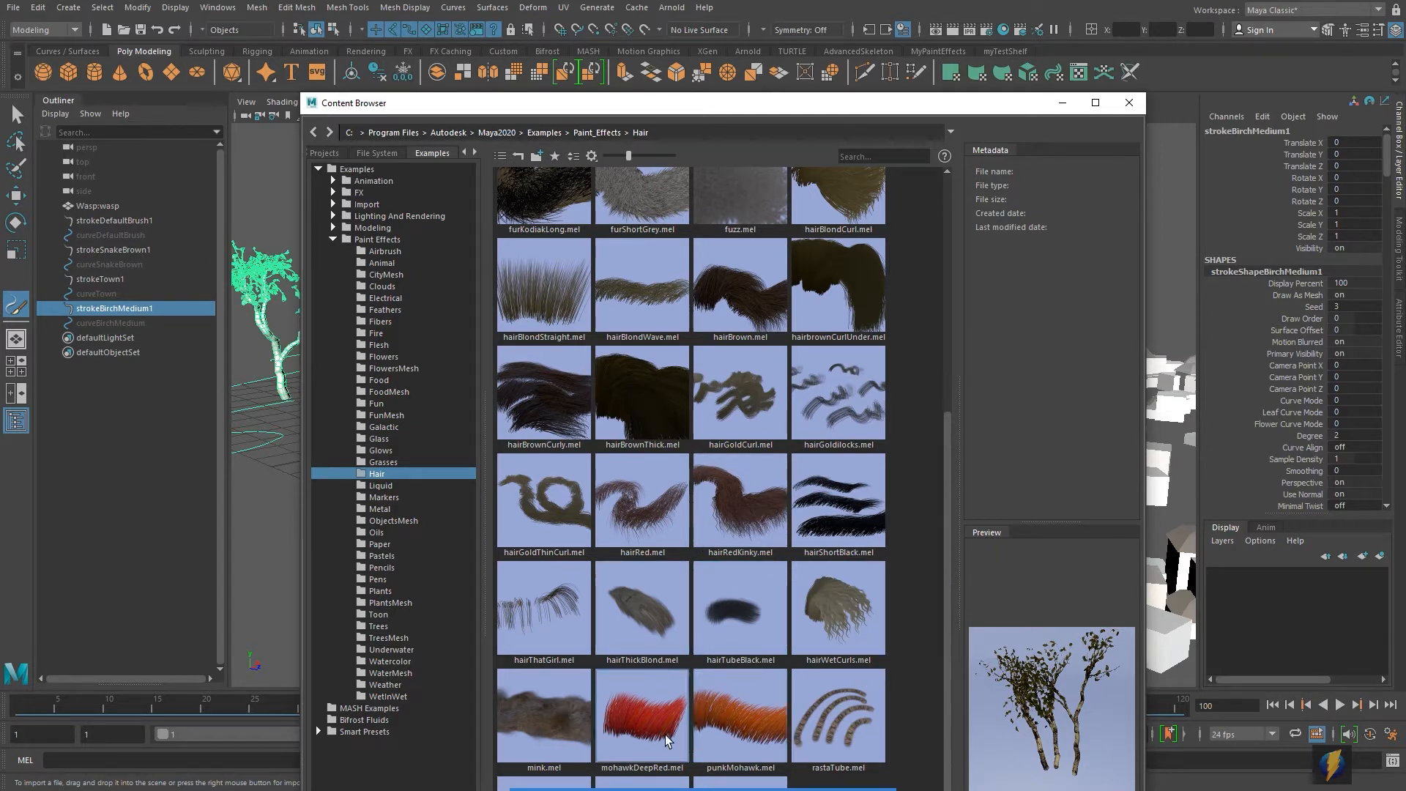
pyautogui.click(641, 728)
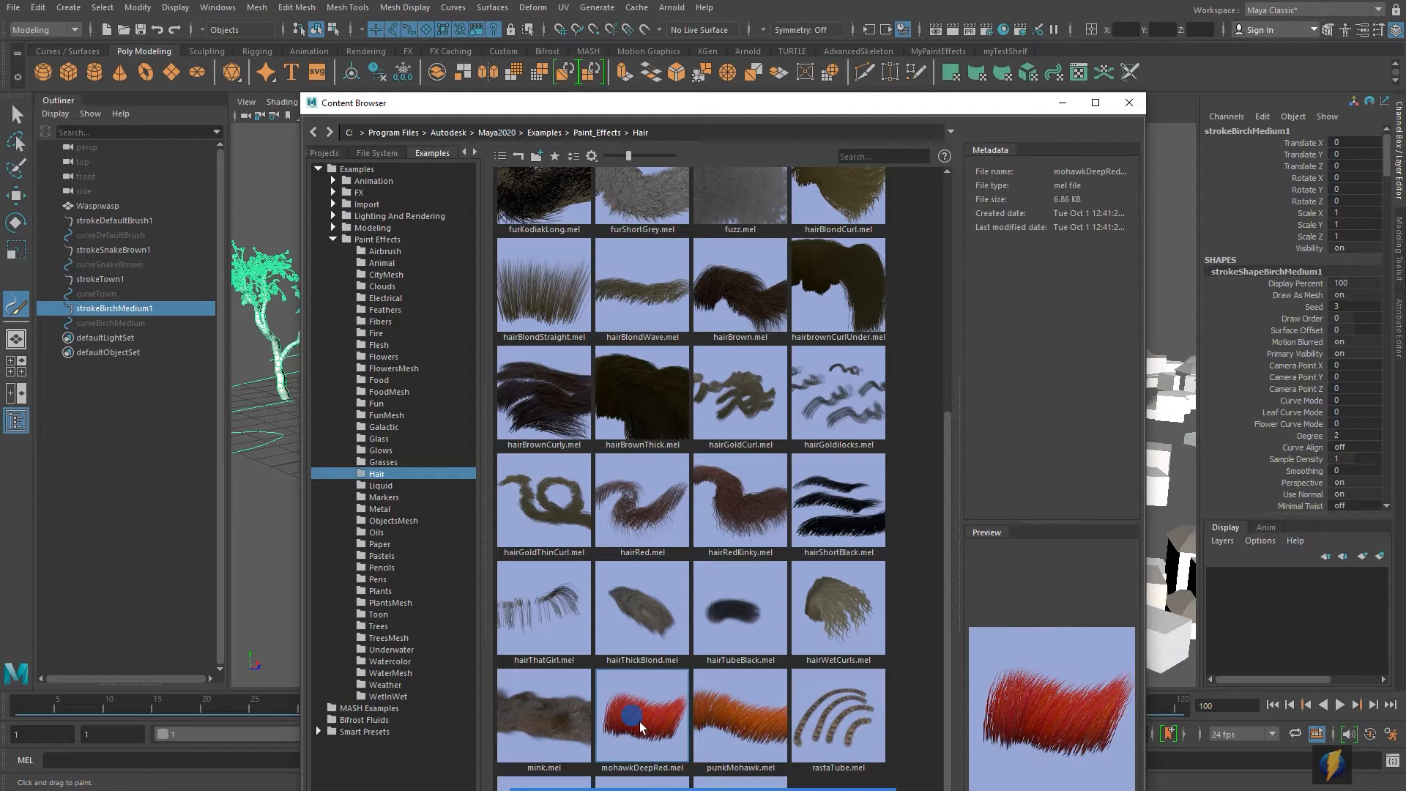
# Step: Minimize the brush library and paint a long winding mohawkDeepRed stroke on the ground beside the wasp
pyautogui.click(1066, 104)
pyautogui.moveTo(771, 370)
pyautogui.keyDown('alt'); pyautogui.mouseDown()
pyautogui.moveTo(904, 315)
pyautogui.moveTo(920, 355)
pyautogui.moveTo(988, 383)
pyautogui.mouseUp(); pyautogui.keyUp('alt')
pyautogui.moveTo(662, 466)
pyautogui.mouseDown()
pyautogui.moveTo(761, 467)
pyautogui.moveTo(699, 524)
pyautogui.moveTo(615, 524)
pyautogui.moveTo(730, 604)
pyautogui.moveTo(842, 598)
pyautogui.moveTo(914, 523)
pyautogui.moveTo(852, 464)
pyautogui.moveTo(946, 454)
pyautogui.mouseUp()
# Step: Render a close, low view of the red hair stroke with the wasp behind it, and close the render
pyautogui.moveTo(970, 524)
pyautogui.keyDown('alt'); pyautogui.mouseDown()
pyautogui.moveTo(938, 476)
pyautogui.moveTo(766, 421)
pyautogui.mouseUp(); pyautogui.keyUp('alt')
pyautogui.keyDown('alt'); pyautogui.moveTo(765, 421); pyautogui.dragTo(896, 411, button='right'); pyautogui.keyUp('alt')
pyautogui.scroll(-10, 900, 407)
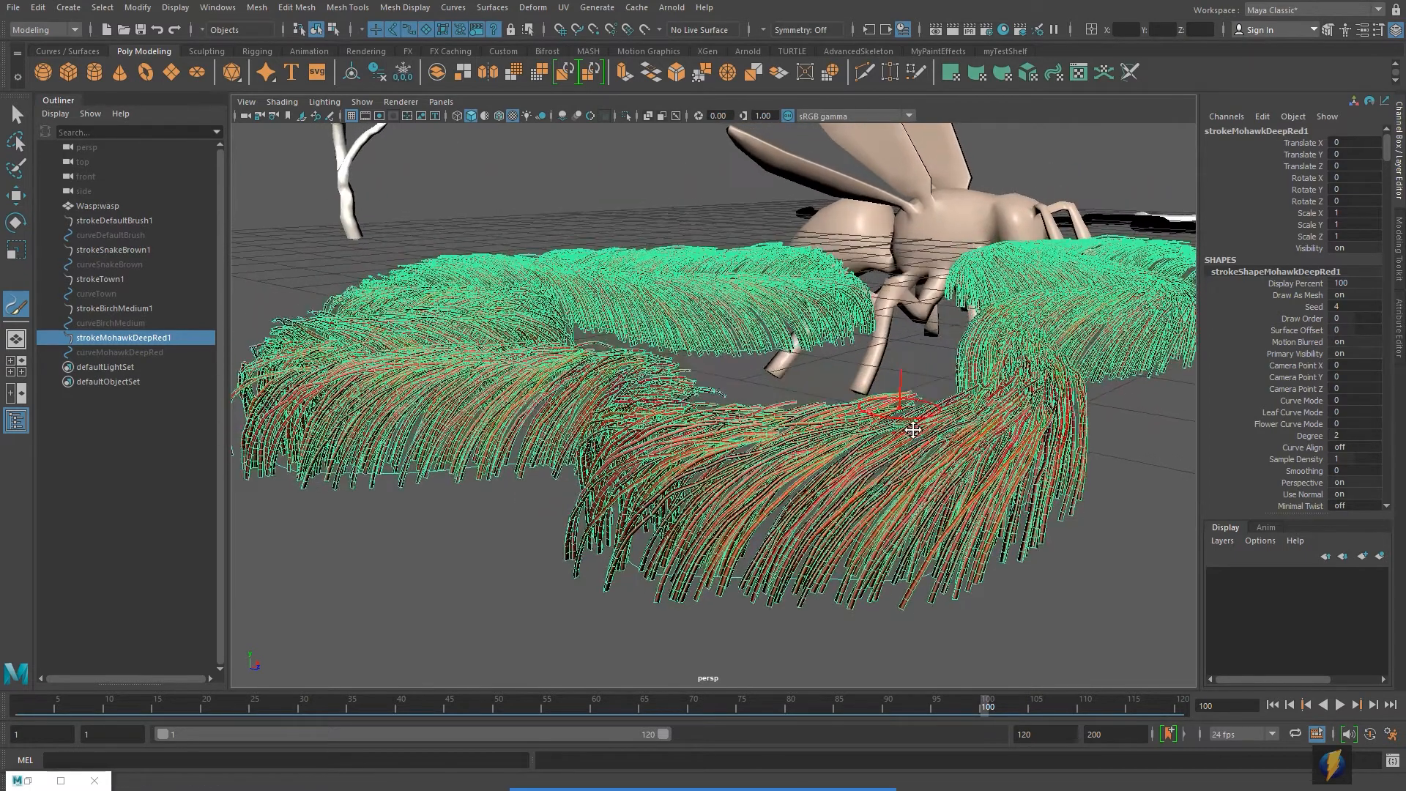
pyautogui.click(950, 30)
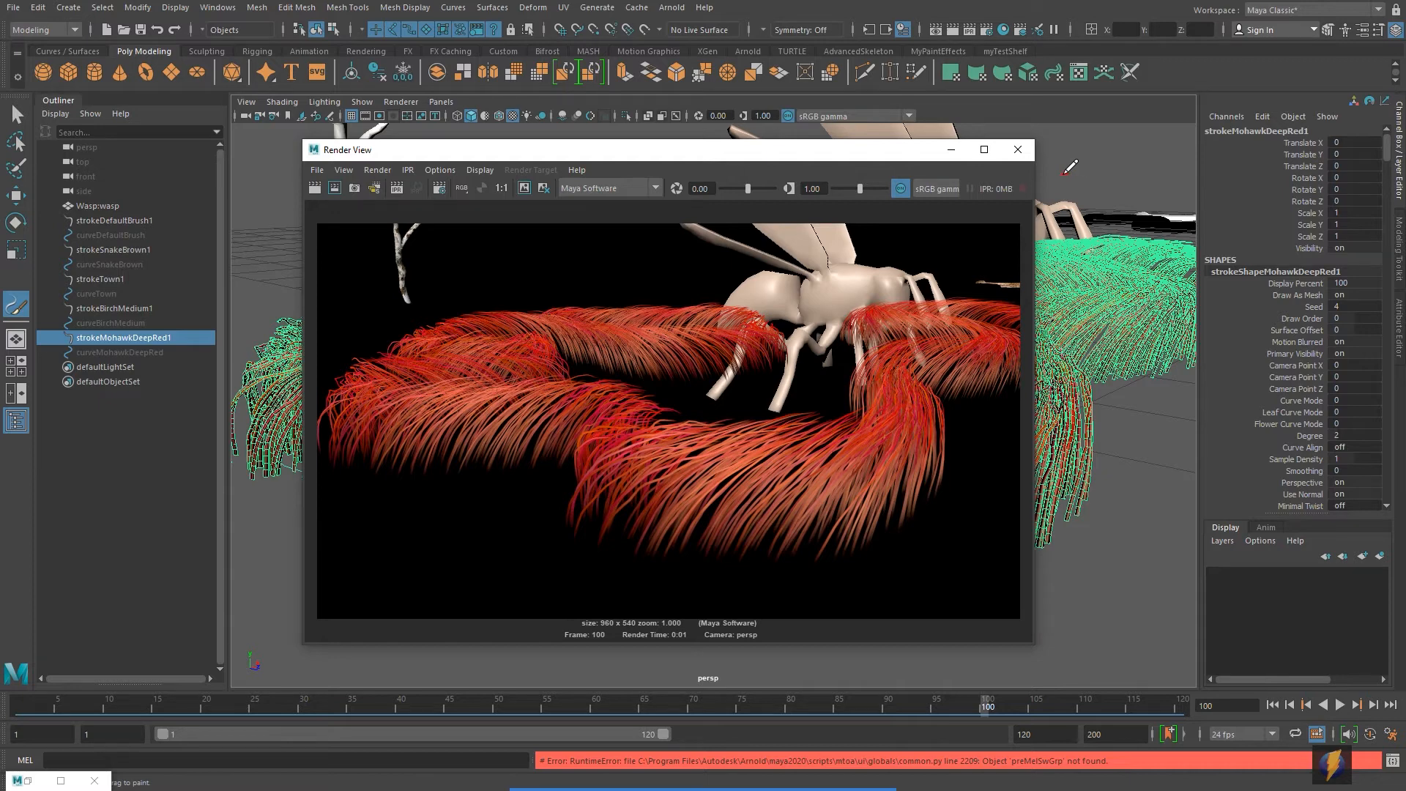
pyautogui.click(1018, 150)
# Step: Try to paint a mohawkDeepRed stroke directly over the wasp's body and inspect where the hair lies
pyautogui.scroll(3, 990, 322)
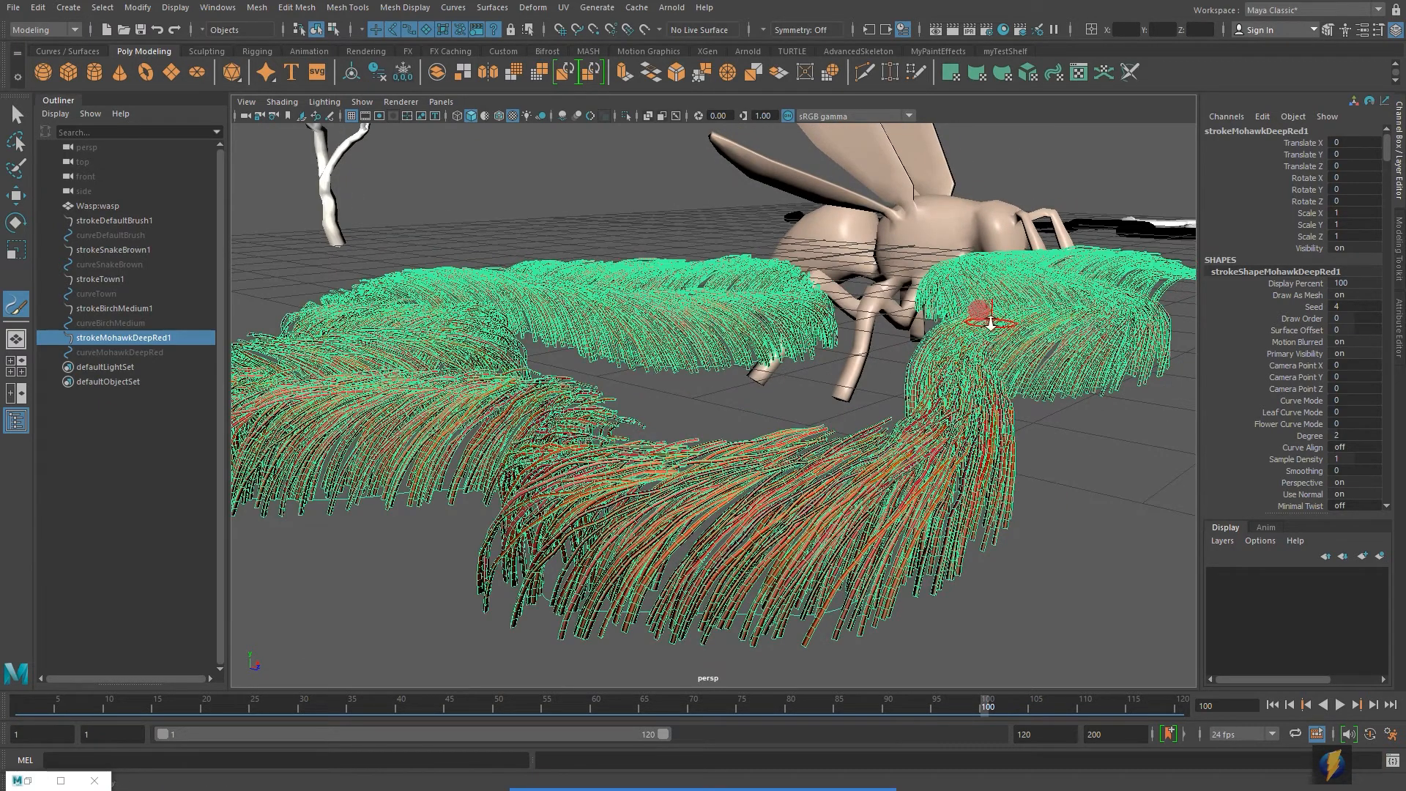
pyautogui.keyDown('alt'); pyautogui.moveTo(990, 322); pyautogui.dragTo(864, 322, button='right'); pyautogui.keyUp('alt')
pyautogui.keyDown('alt'); pyautogui.moveTo(888, 322); pyautogui.dragTo(837, 324); pyautogui.keyUp('alt')
pyautogui.keyDown('alt'); pyautogui.moveTo(881, 316); pyautogui.dragTo(738, 318, button='right'); pyautogui.keyUp('alt')
pyautogui.keyDown('alt'); pyautogui.moveTo(602, 350); pyautogui.dragTo(677, 343); pyautogui.keyUp('alt')
pyautogui.keyDown('alt'); pyautogui.moveTo(825, 334); pyautogui.dragTo(765, 332, button='middle'); pyautogui.keyUp('alt')
pyautogui.keyDown('alt'); pyautogui.moveTo(765, 331); pyautogui.dragTo(847, 384); pyautogui.keyUp('alt')
pyautogui.keyDown('alt'); pyautogui.moveTo(609, 386); pyautogui.dragTo(970, 384, button='right'); pyautogui.keyUp('alt')
pyautogui.moveTo(778, 389)
pyautogui.keyDown('alt'); pyautogui.mouseDown()
pyautogui.moveTo(759, 371)
pyautogui.moveTo(718, 434)
pyautogui.mouseUp(); pyautogui.keyUp('alt')
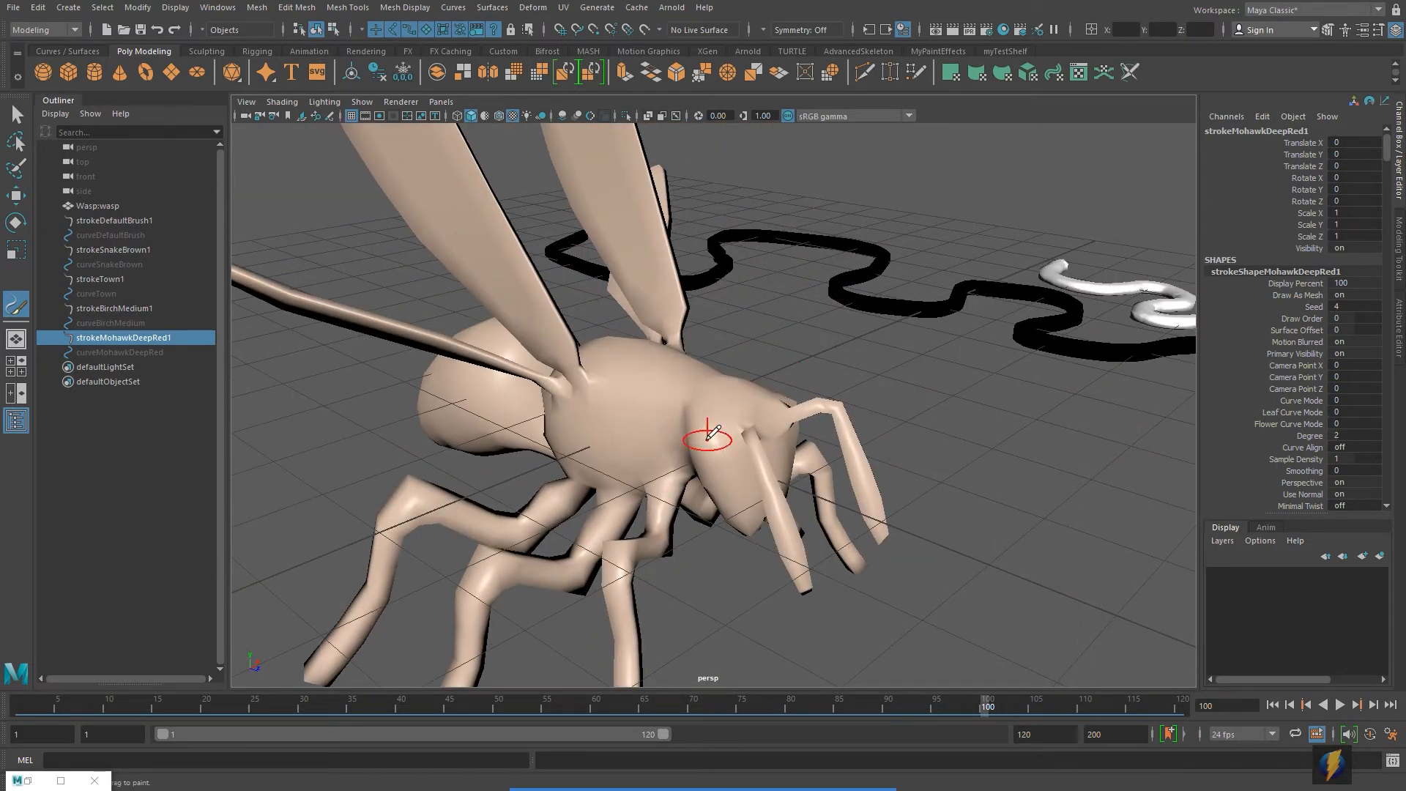
pyautogui.moveTo(663, 380)
pyautogui.mouseDown()
pyautogui.moveTo(602, 405)
pyautogui.moveTo(697, 433)
pyautogui.moveTo(584, 468)
pyautogui.moveTo(554, 497)
pyautogui.moveTo(439, 358)
pyautogui.moveTo(439, 502)
pyautogui.moveTo(631, 611)
pyautogui.moveTo(841, 323)
pyautogui.moveTo(822, 377)
pyautogui.moveTo(869, 449)
pyautogui.moveTo(780, 418)
pyautogui.moveTo(926, 402)
pyautogui.moveTo(932, 486)
pyautogui.moveTo(888, 482)
pyautogui.mouseUp()
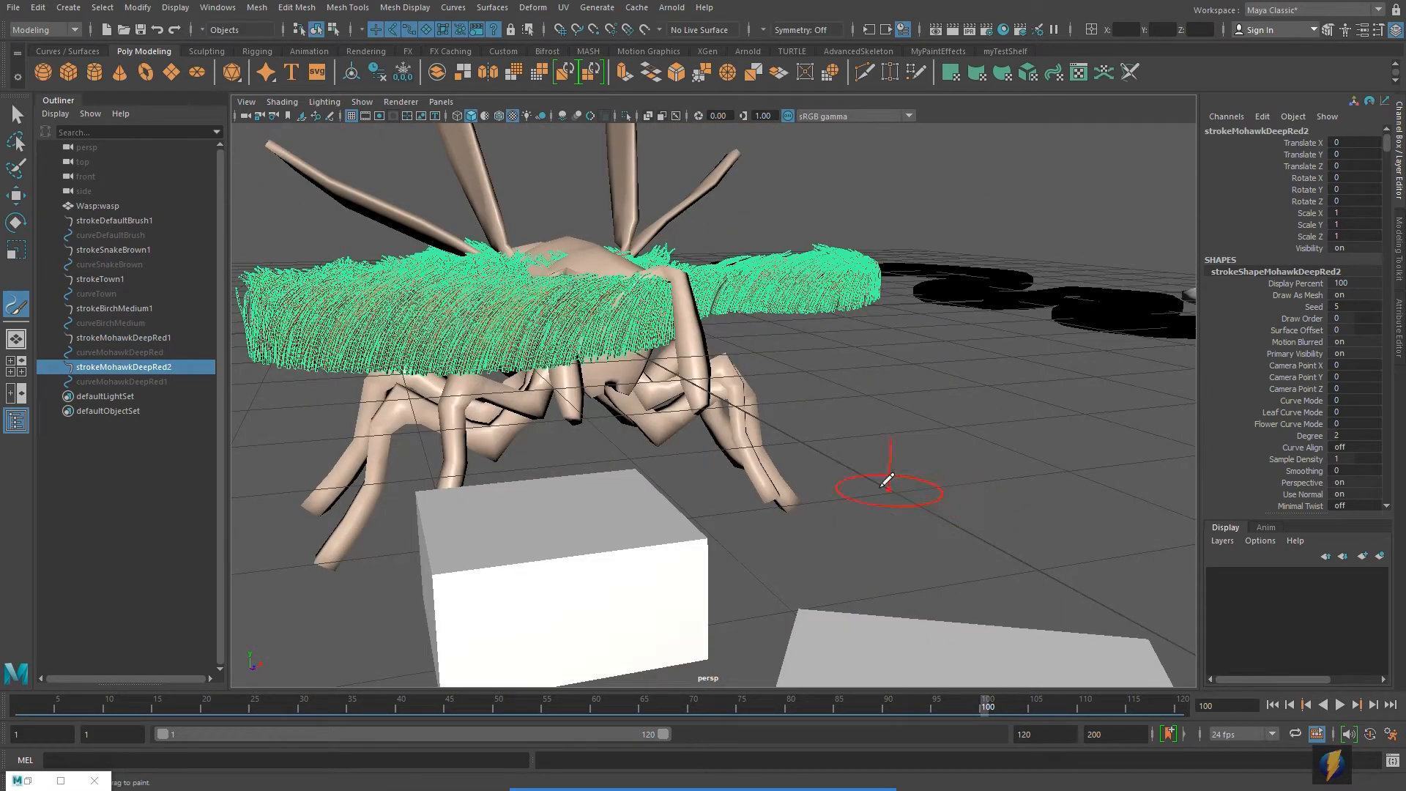
# Step: Create a polygon sphere, scale it uniformly to about 4.549 and move it to about X 10.982, Y 5.938, away from the wasp
pyautogui.keyDown('alt'); pyautogui.moveTo(563, 372); pyautogui.dragTo(839, 389); pyautogui.keyUp('alt')
pyautogui.keyDown('alt'); pyautogui.moveTo(839, 388); pyautogui.dragTo(525, 396, button='right'); pyautogui.keyUp('alt')
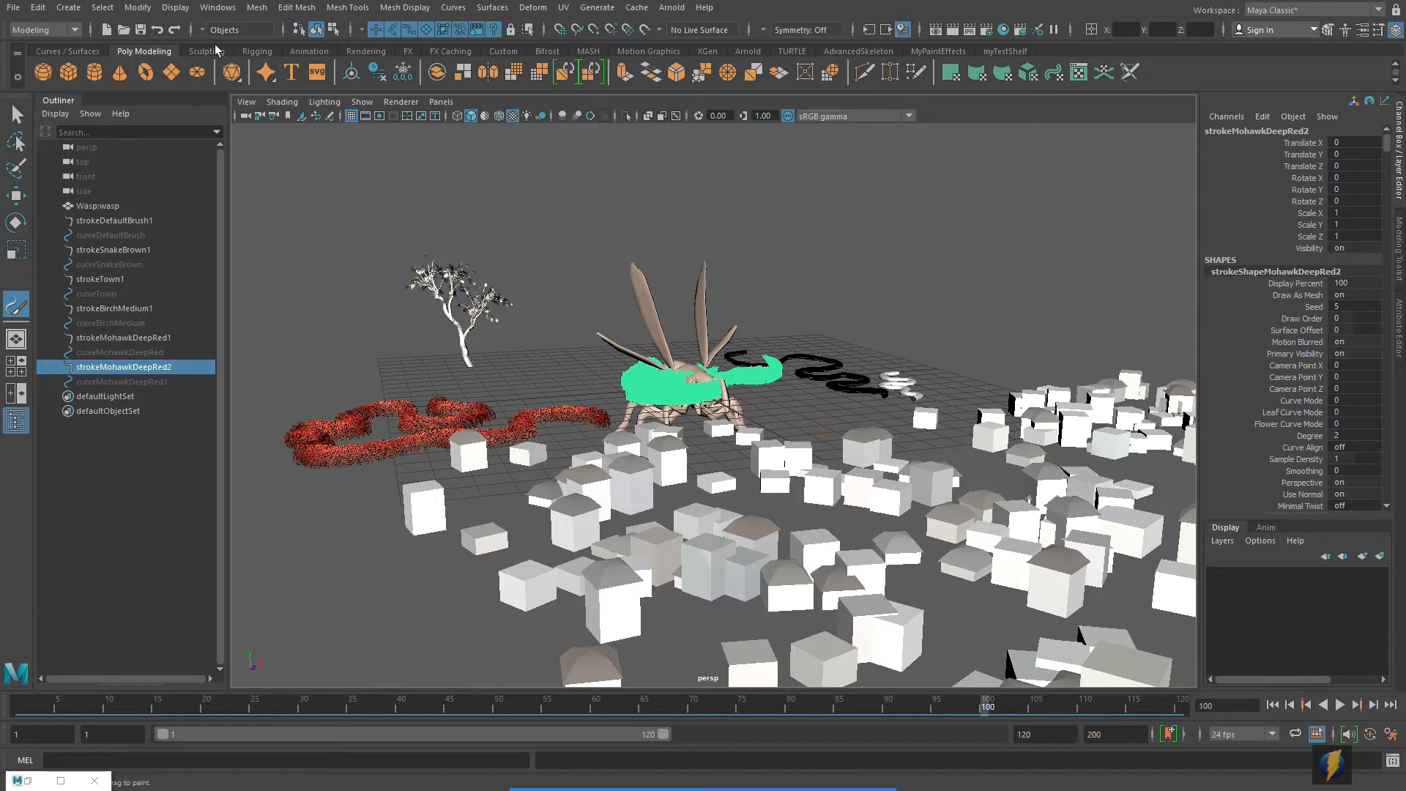
pyautogui.click(42, 71)
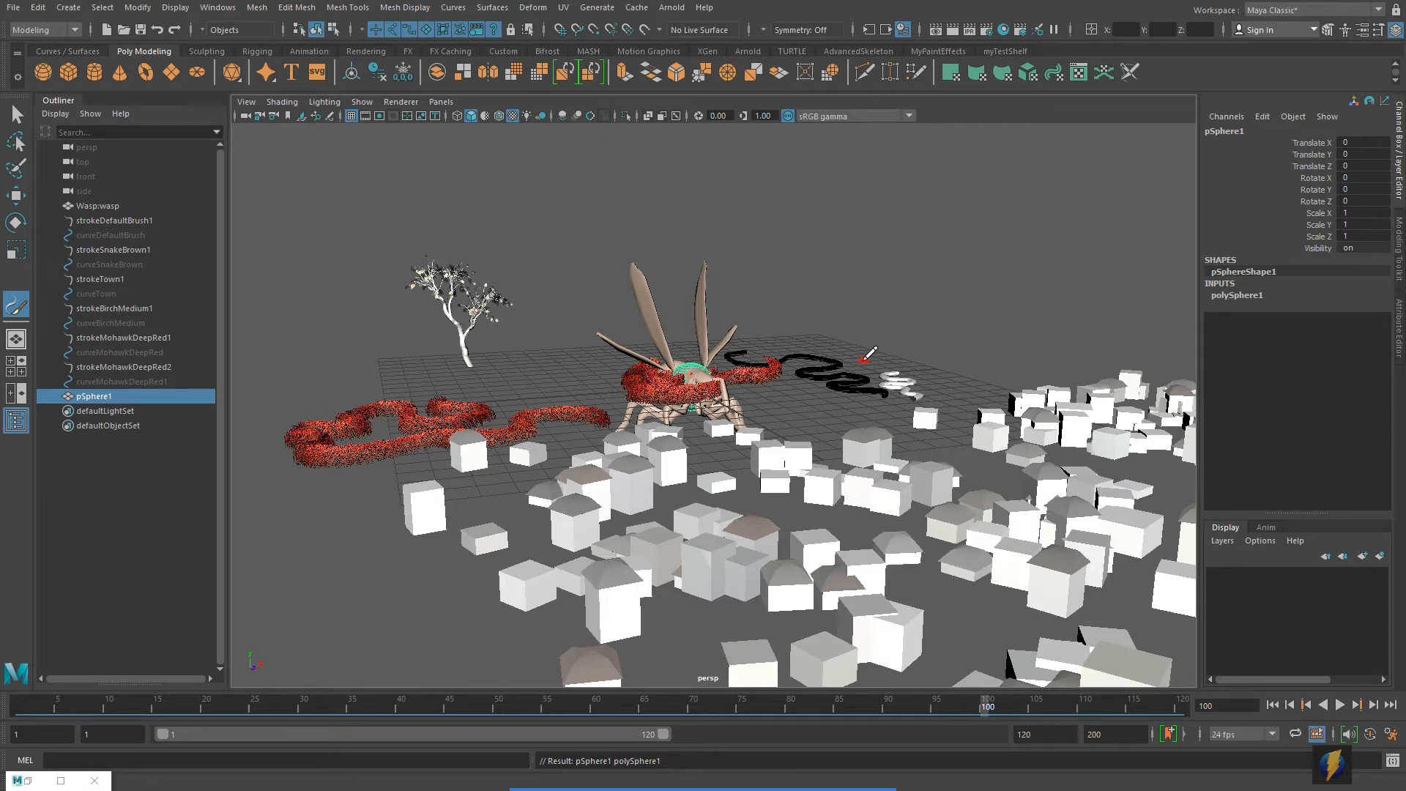
pyautogui.press('r')
pyautogui.moveTo(692, 389); pyautogui.dragTo(977, 366)
pyautogui.press('w')
pyautogui.moveTo(921, 304); pyautogui.dragTo(916, 169)
# Step: Make the selected sphere paintable for Paint Effects with Make Paintable
pyautogui.keyDown('alt'); pyautogui.moveTo(926, 224); pyautogui.dragTo(938, 292); pyautogui.keyUp('alt')
pyautogui.keyDown('alt'); pyautogui.moveTo(938, 292); pyautogui.dragTo(813, 367, button='middle'); pyautogui.keyUp('alt')
pyautogui.scroll(5, 840, 395)
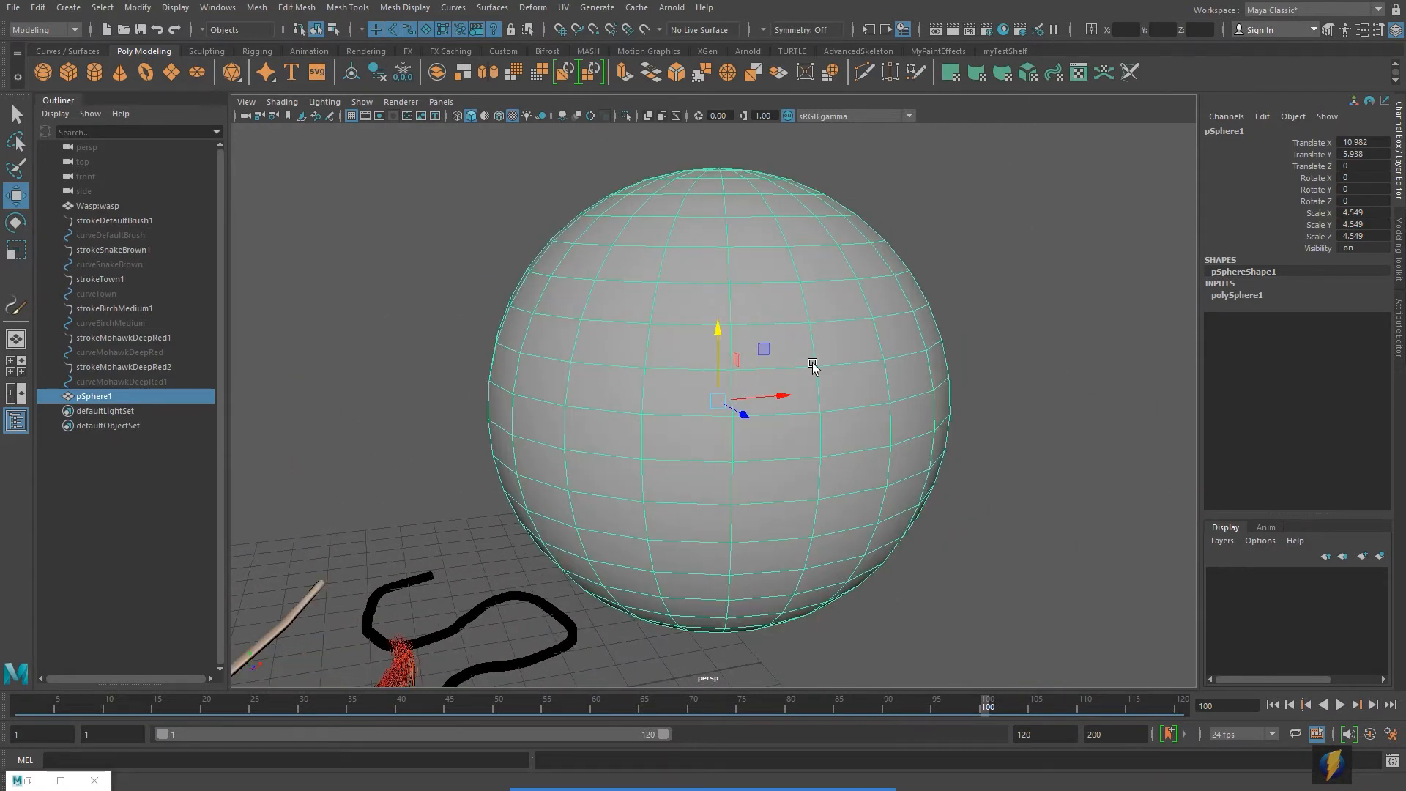
pyautogui.click(754, 759)
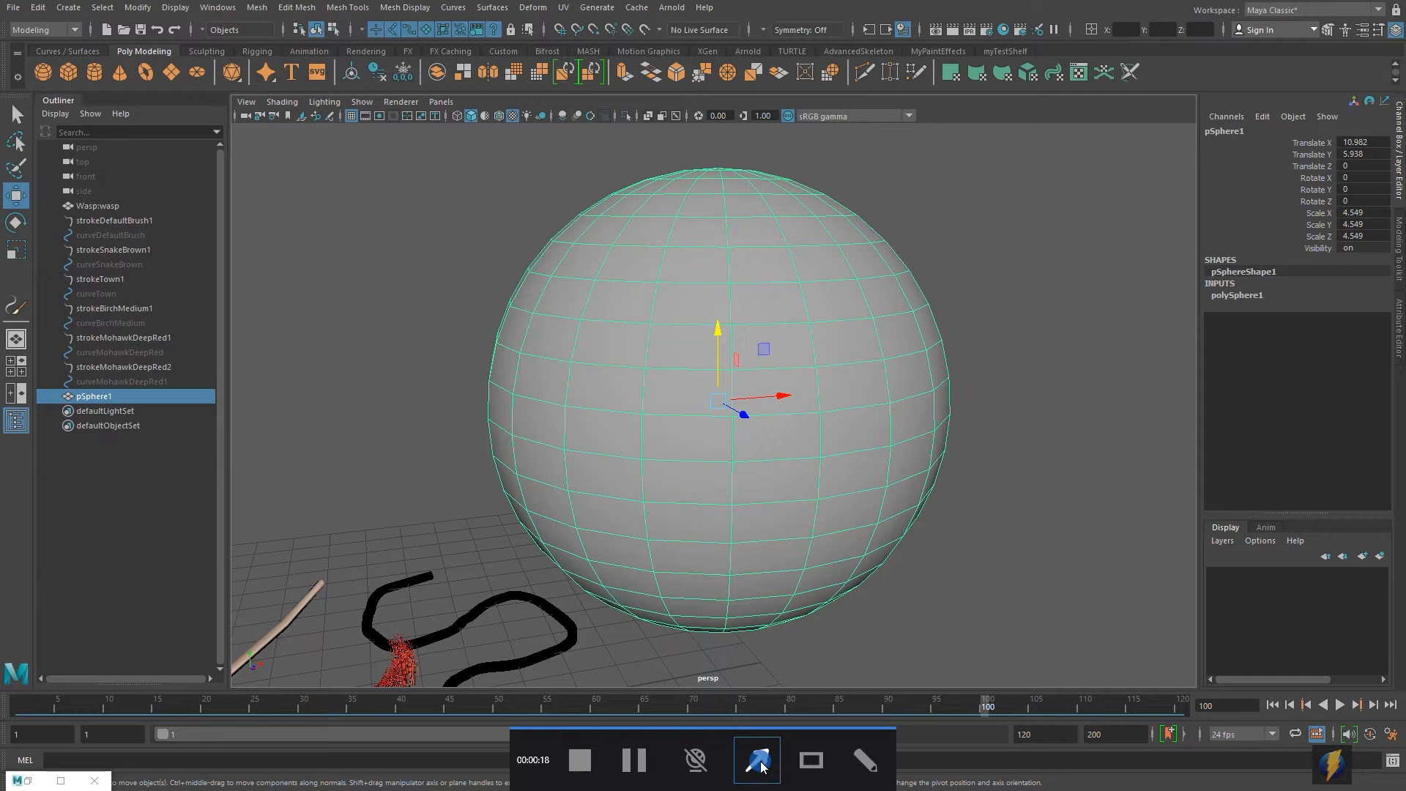
pyautogui.moveTo(389, 421)
pyautogui.mouseDown()
pyautogui.moveTo(495, 141)
pyautogui.moveTo(575, 24)
pyautogui.mouseUp()
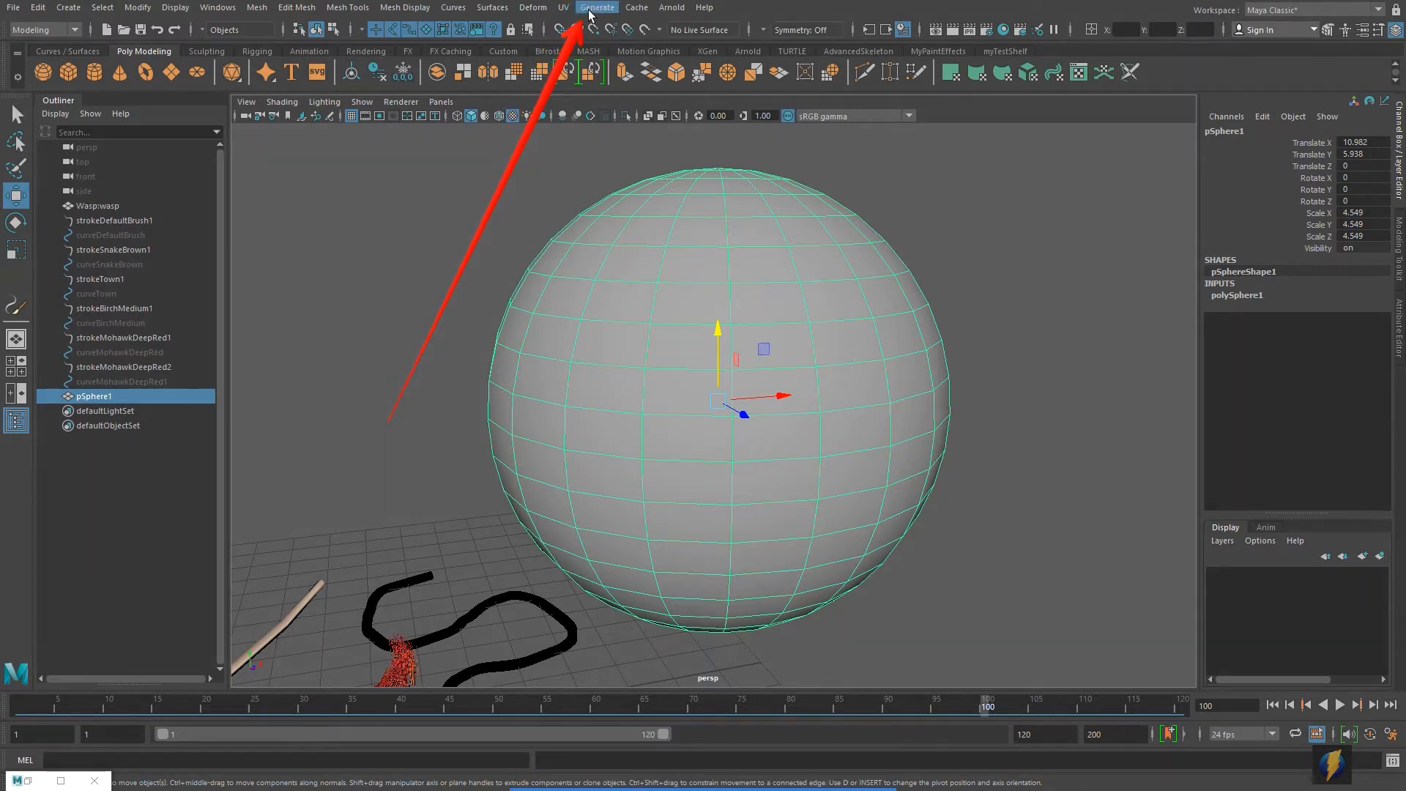
pyautogui.click(592, 9)
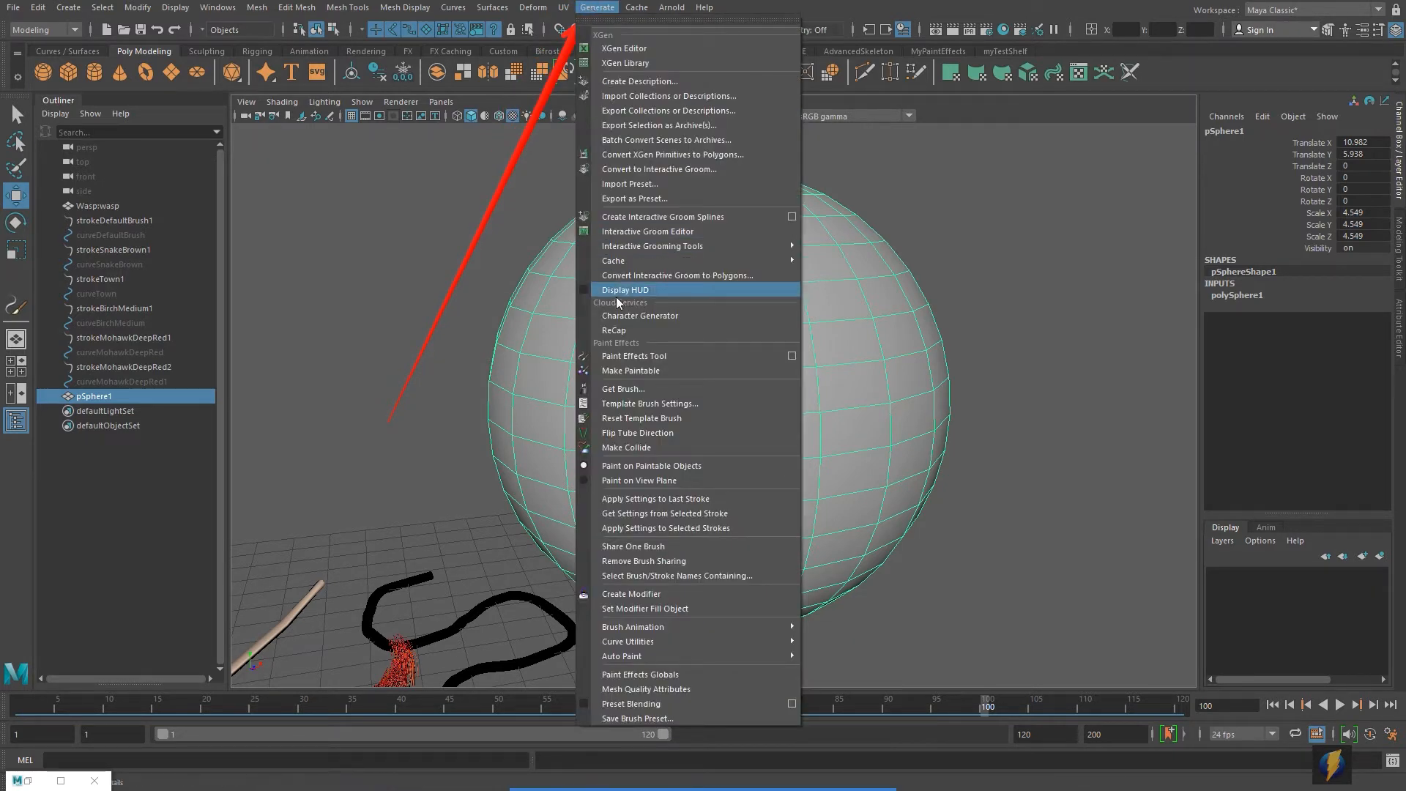
pyautogui.click(660, 372)
# Step: Activate the Paint Effects tool and paint a winding mohawkDeepRed stroke over the sphere's surface
pyautogui.scroll(-6, 756, 427)
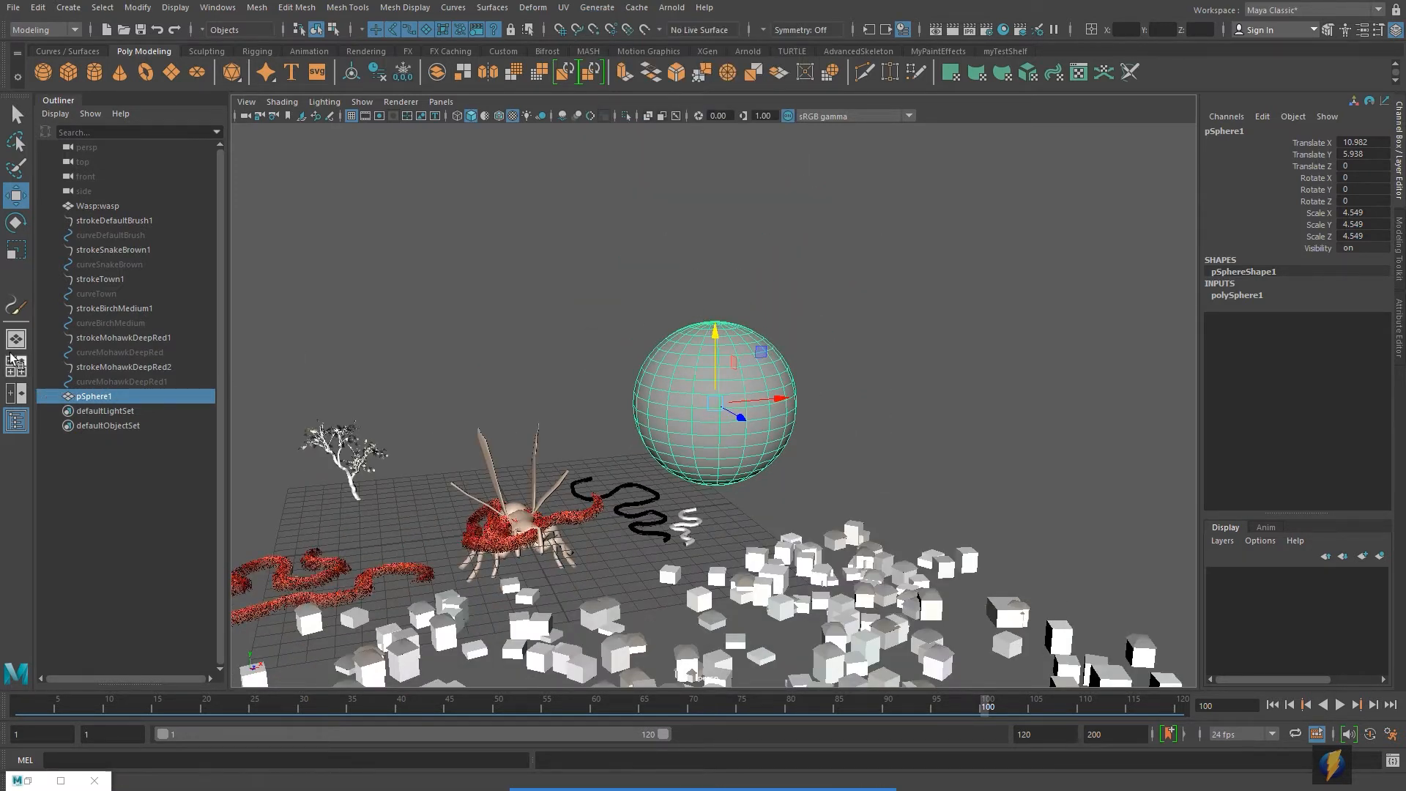
pyautogui.click(13, 310)
pyautogui.press('f')
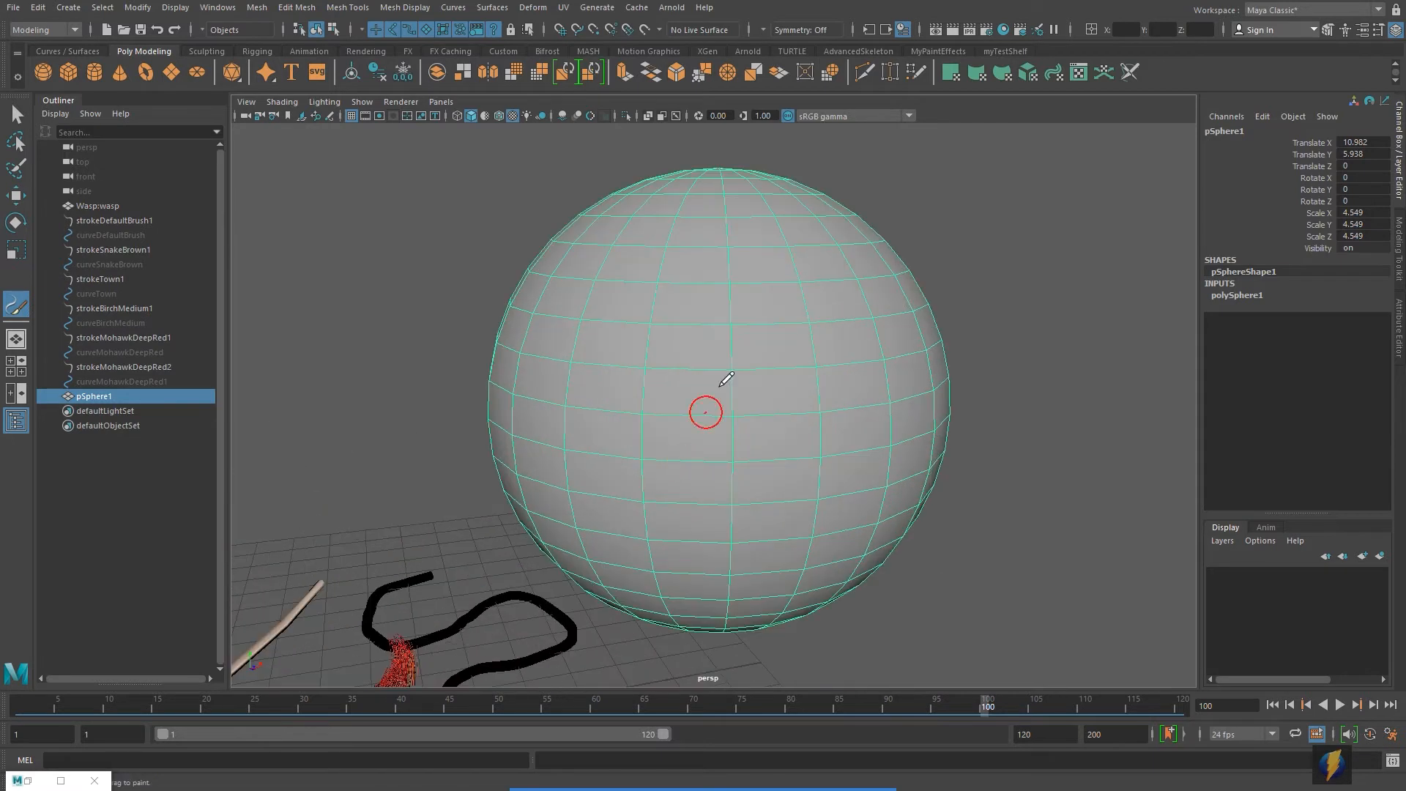
pyautogui.moveTo(730, 205)
pyautogui.mouseDown()
pyautogui.moveTo(683, 234)
pyautogui.moveTo(598, 250)
pyautogui.moveTo(704, 288)
pyautogui.moveTo(613, 329)
pyautogui.moveTo(710, 409)
pyautogui.moveTo(568, 408)
pyautogui.moveTo(738, 478)
pyautogui.moveTo(818, 229)
pyautogui.moveTo(785, 177)
pyautogui.mouseUp()
# Step: Deselect everything, render a side view of the sphere with its red hair stroke, and close the render
pyautogui.moveTo(659, 399)
pyautogui.keyDown('alt'); pyautogui.mouseDown()
pyautogui.moveTo(770, 411)
pyautogui.moveTo(900, 380)
pyautogui.mouseUp(); pyautogui.keyUp('alt')
pyautogui.moveTo(900, 379)
pyautogui.keyDown('alt'); pyautogui.mouseDown(button='middle')
pyautogui.moveTo(593, 385)
pyautogui.moveTo(501, 419)
pyautogui.mouseUp(button='middle'); pyautogui.keyUp('alt')
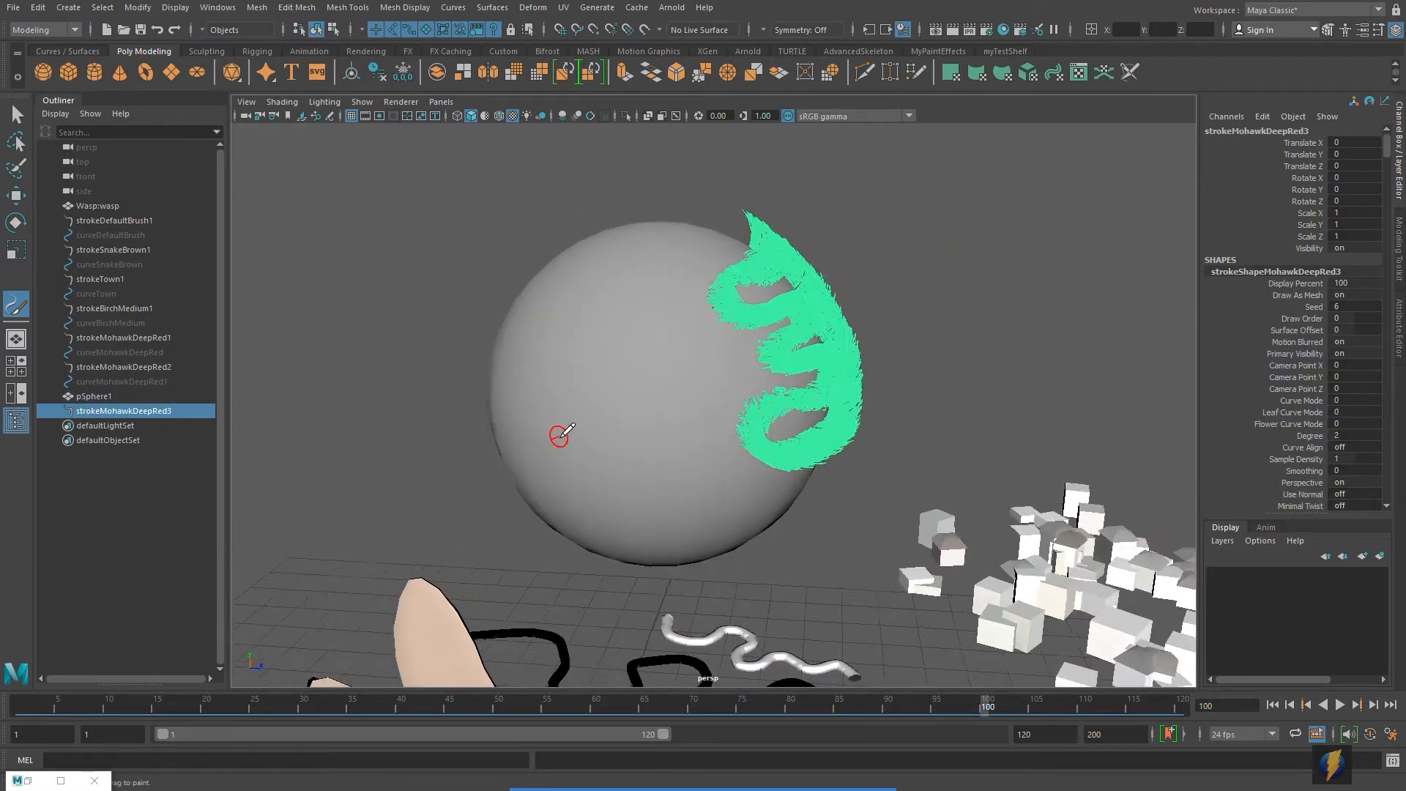
pyautogui.scroll(2, 560, 437)
pyautogui.keyDown('alt'); pyautogui.moveTo(706, 393); pyautogui.dragTo(699, 423, button='middle'); pyautogui.keyUp('alt')
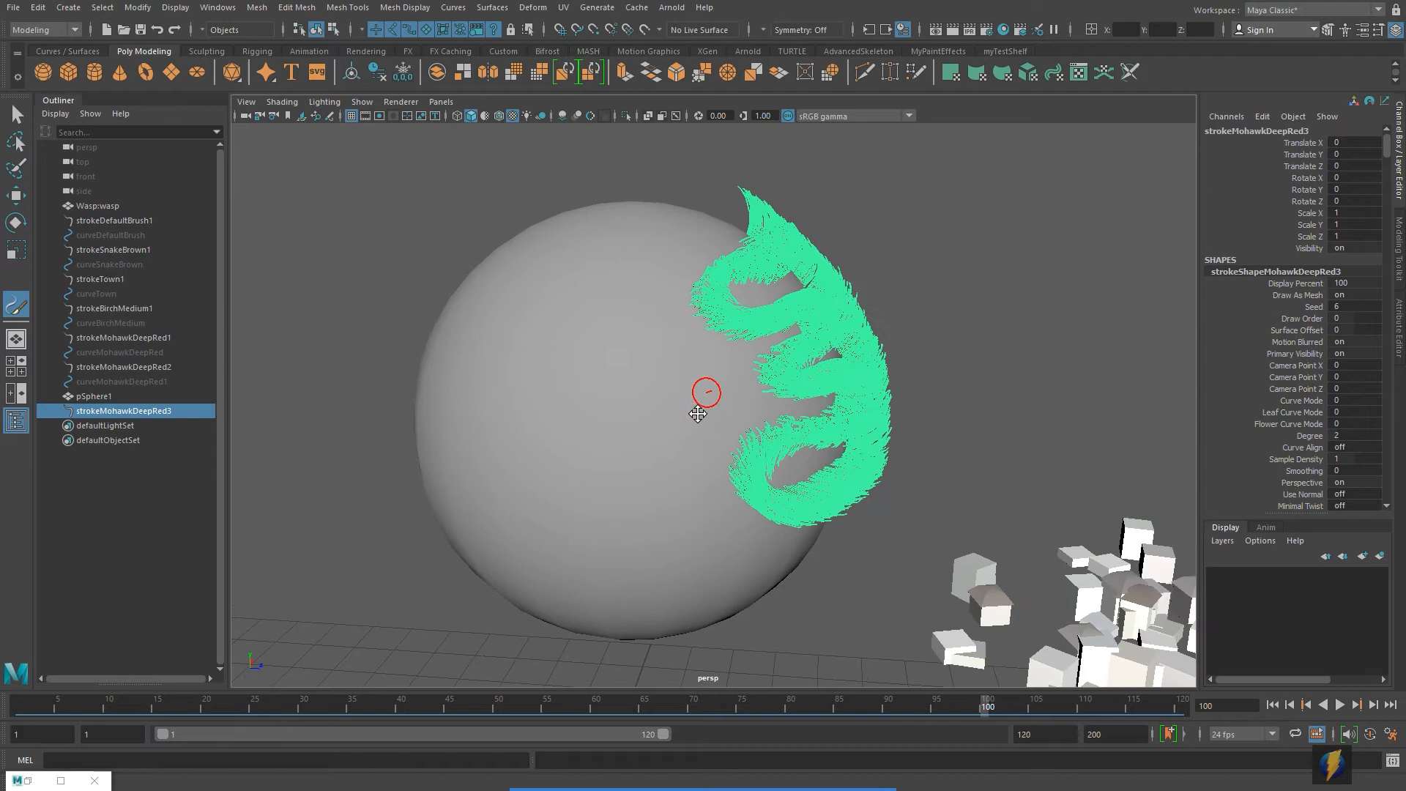
pyautogui.scroll(2, 701, 422)
pyautogui.click(15, 115)
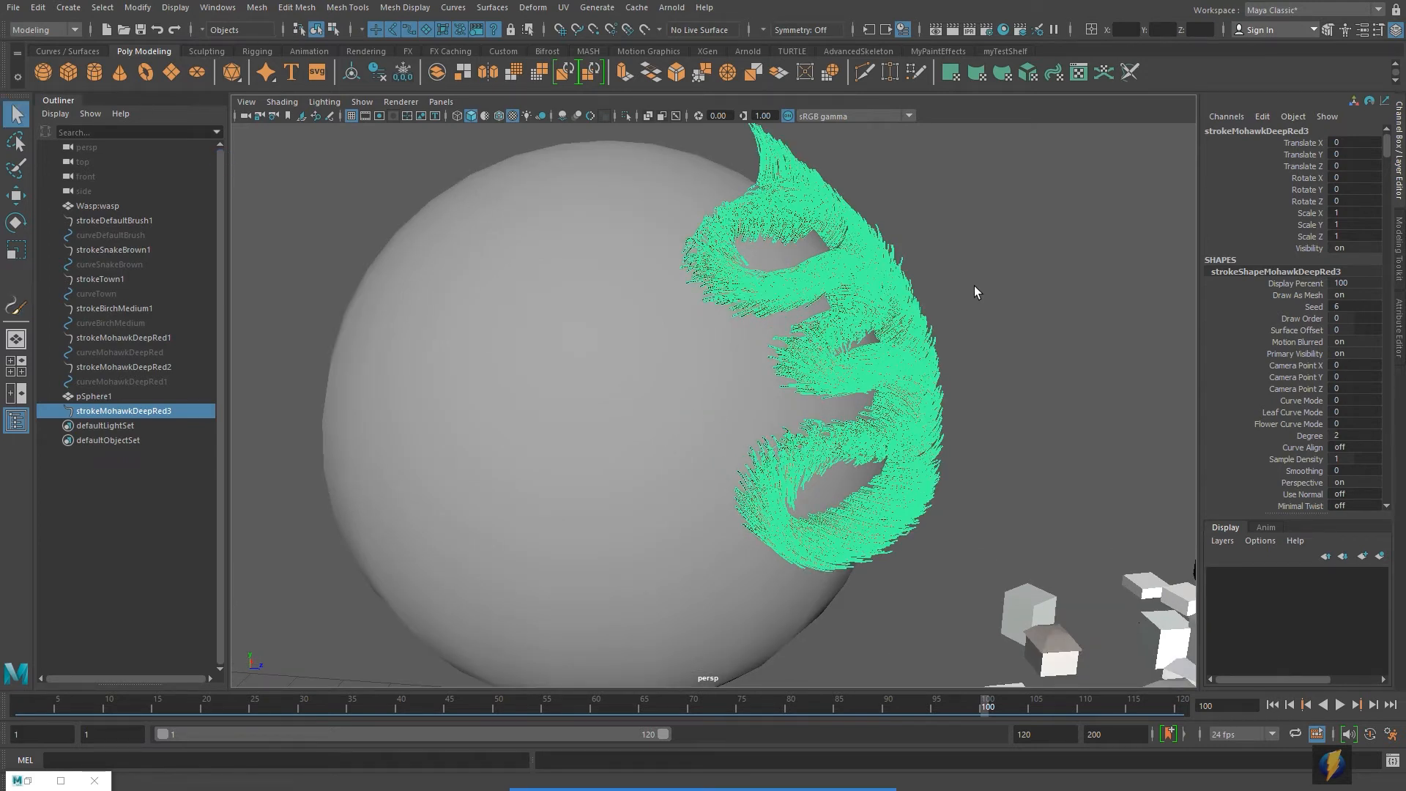
pyautogui.click(996, 300)
pyautogui.click(952, 31)
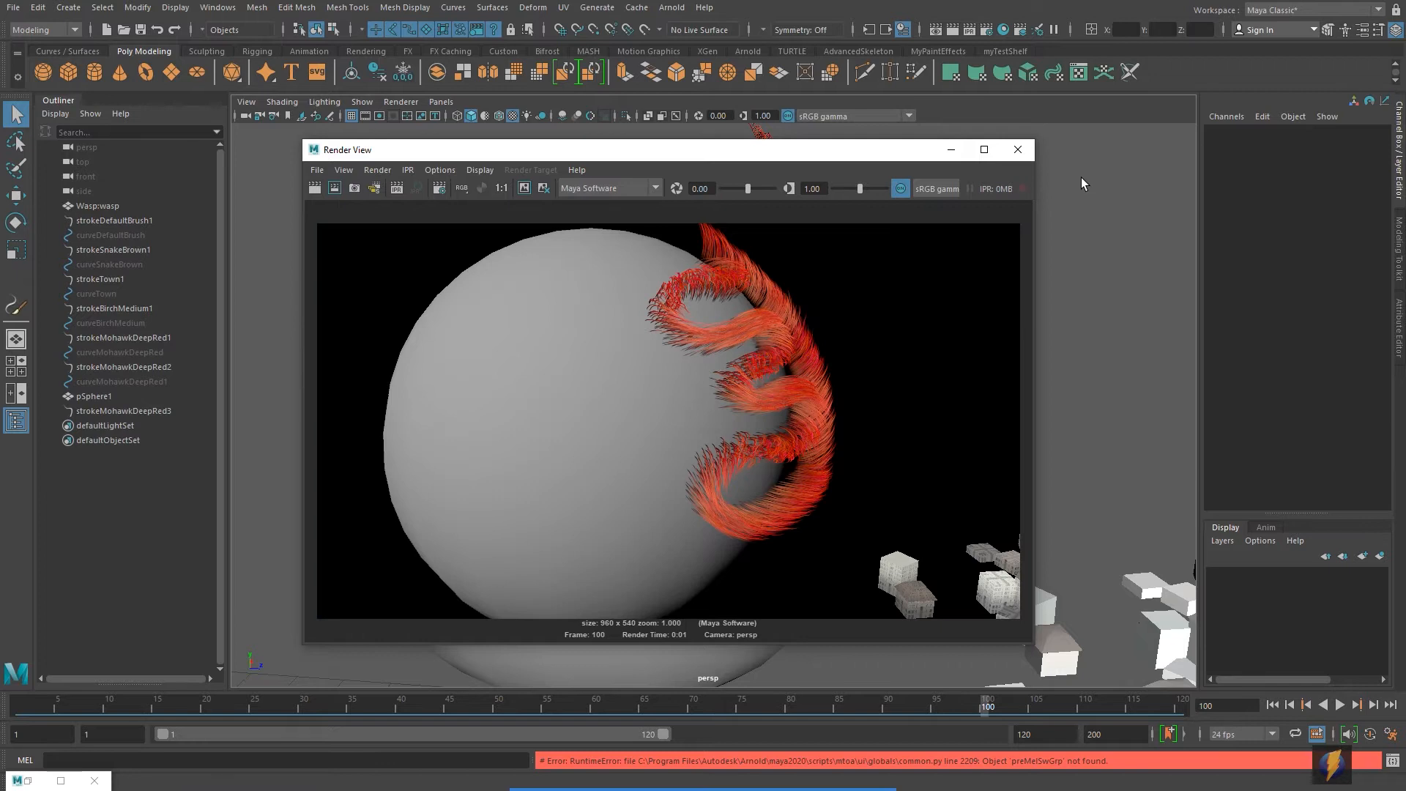
pyautogui.click(1017, 150)
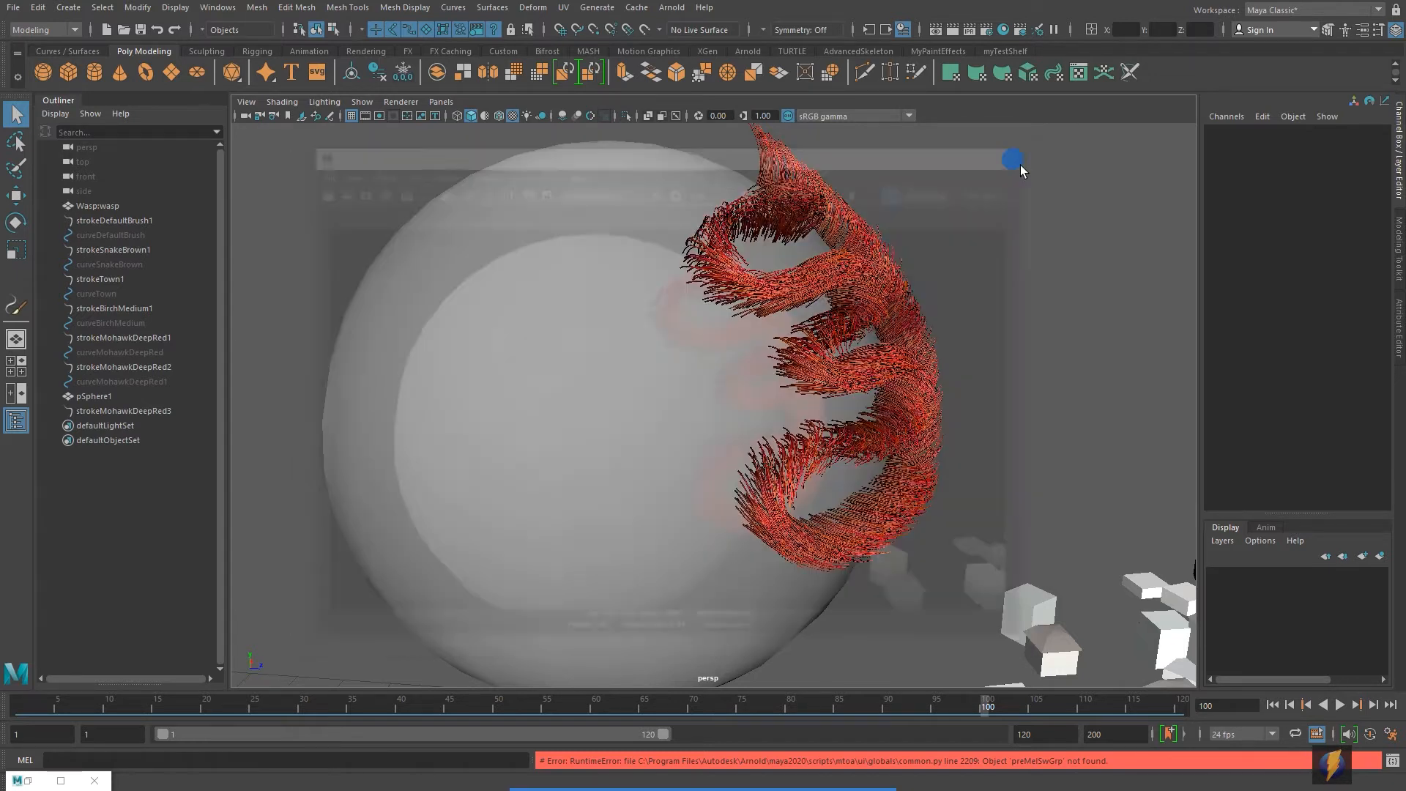
# Step: Reopen the brush library with Get Brush and load the town brush from the CityMesh folder
pyautogui.scroll(-5, 964, 337)
pyautogui.keyDown('alt'); pyautogui.moveTo(963, 338); pyautogui.dragTo(875, 355); pyautogui.keyUp('alt')
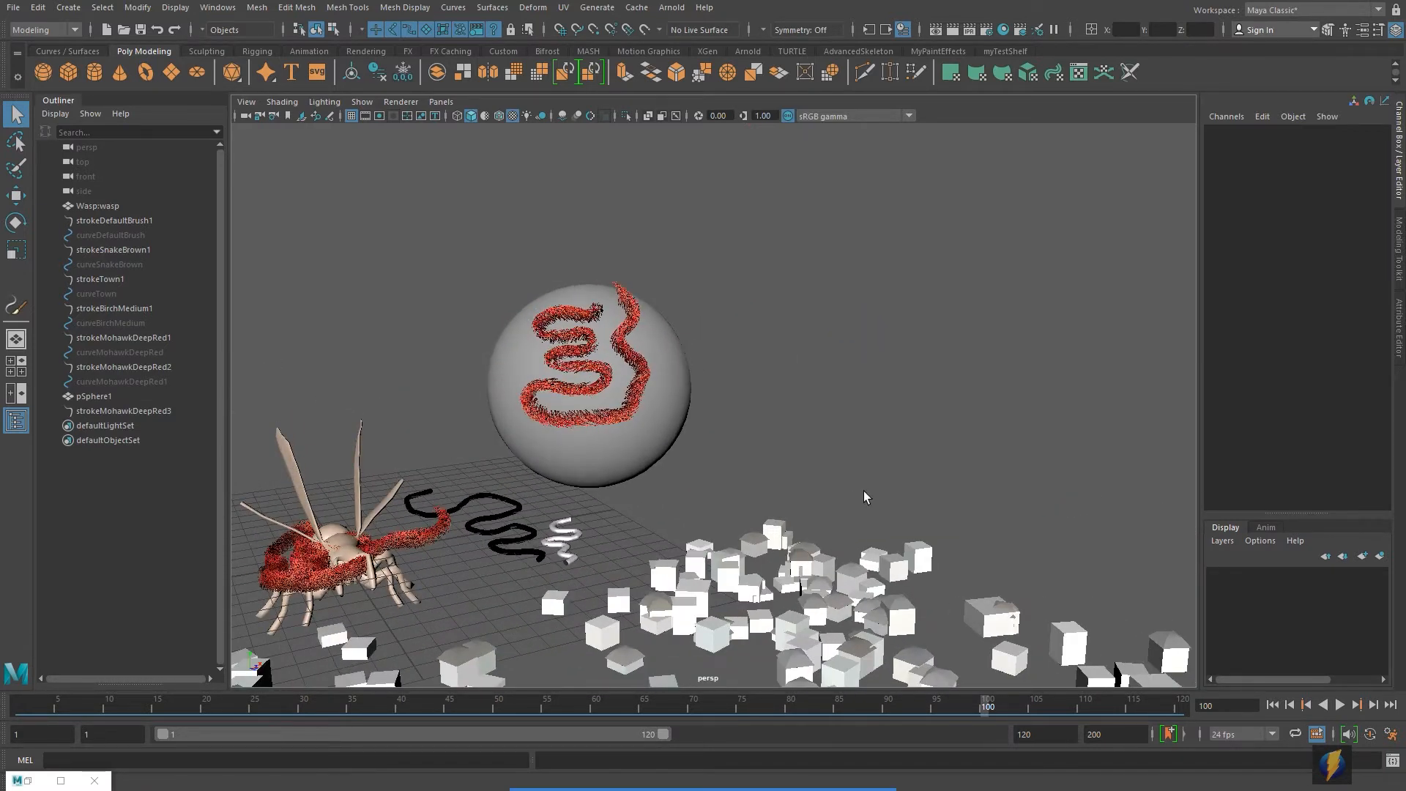
pyautogui.keyDown('alt'); pyautogui.moveTo(863, 496); pyautogui.dragTo(691, 362); pyautogui.keyUp('alt')
pyautogui.keyDown('alt'); pyautogui.moveTo(691, 361); pyautogui.dragTo(710, 392, button='right'); pyautogui.keyUp('alt')
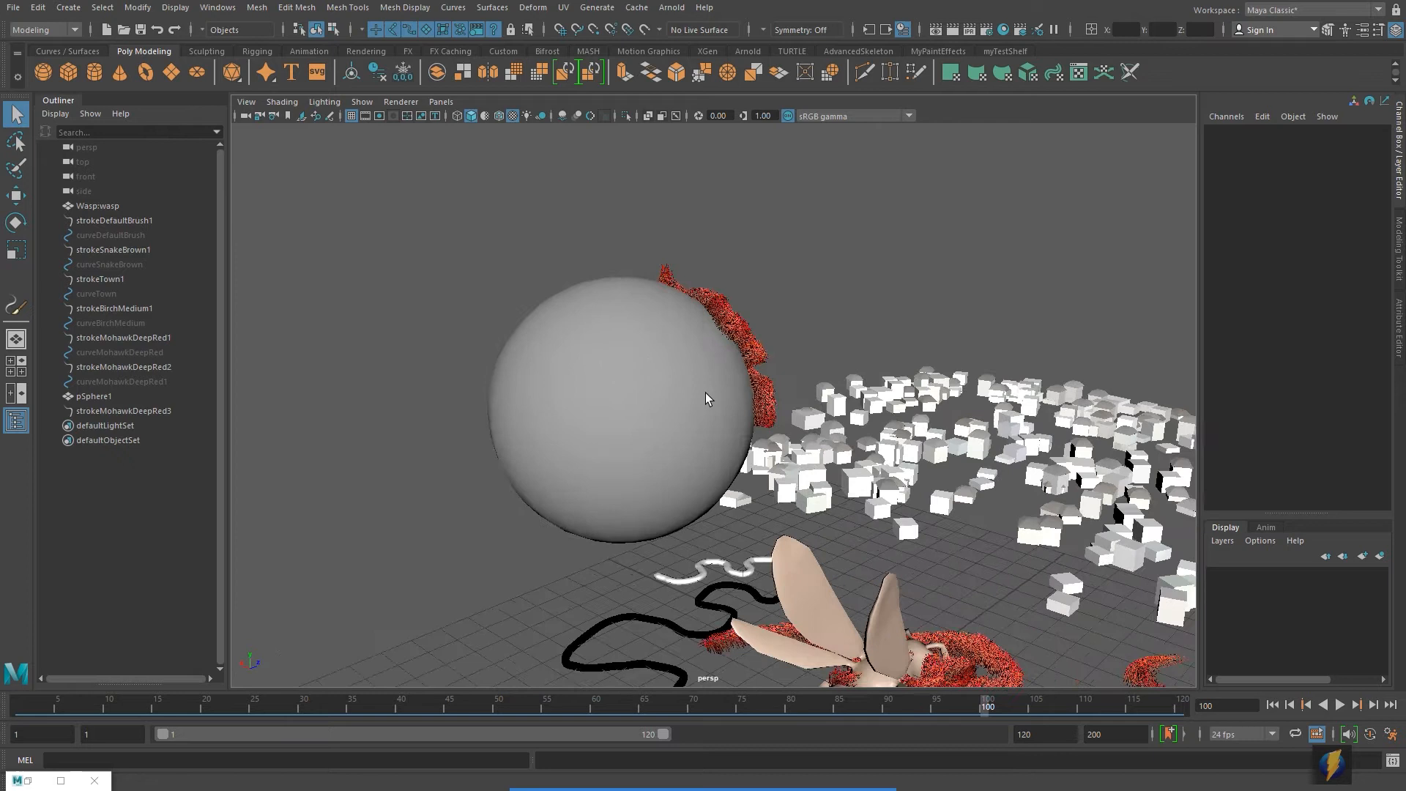
pyautogui.click(599, 9)
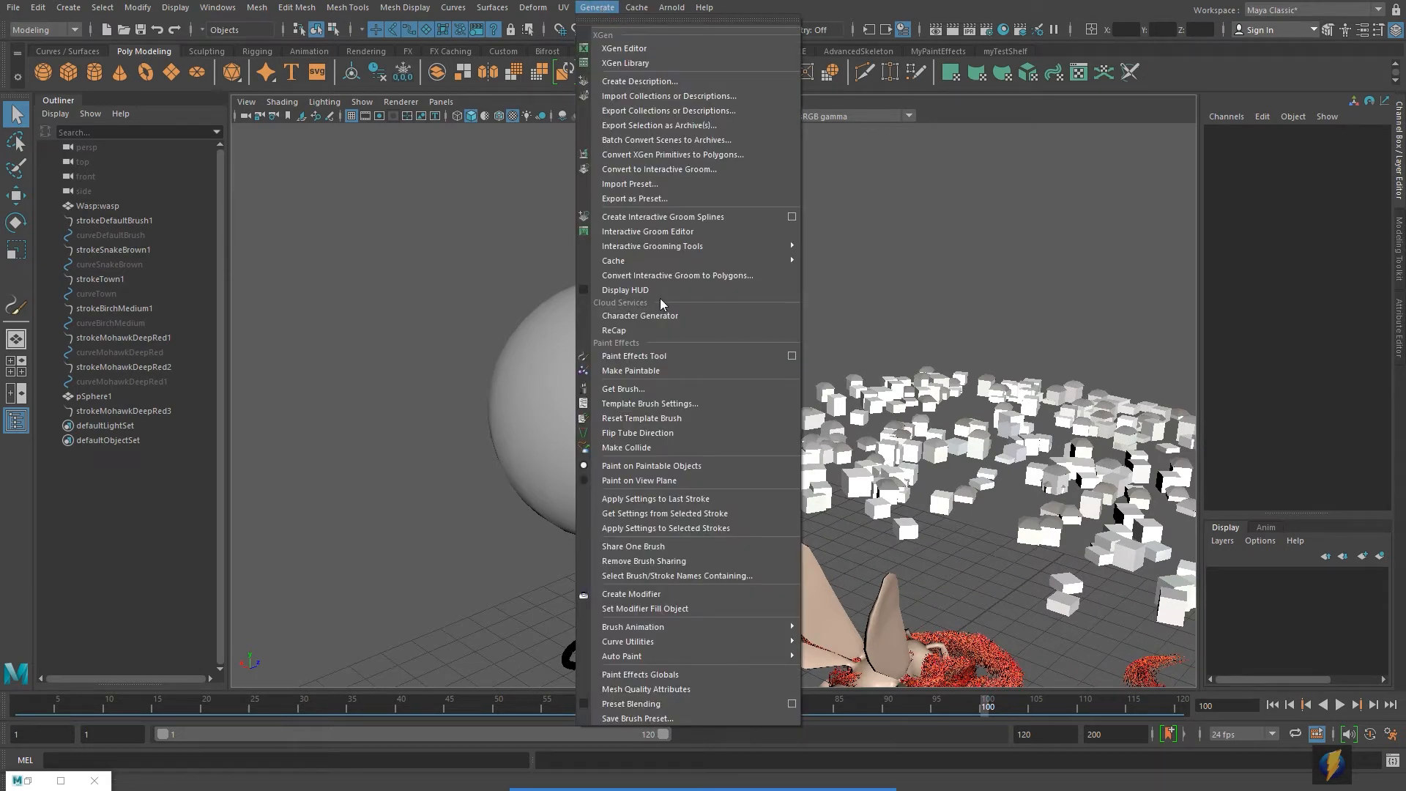
pyautogui.click(652, 389)
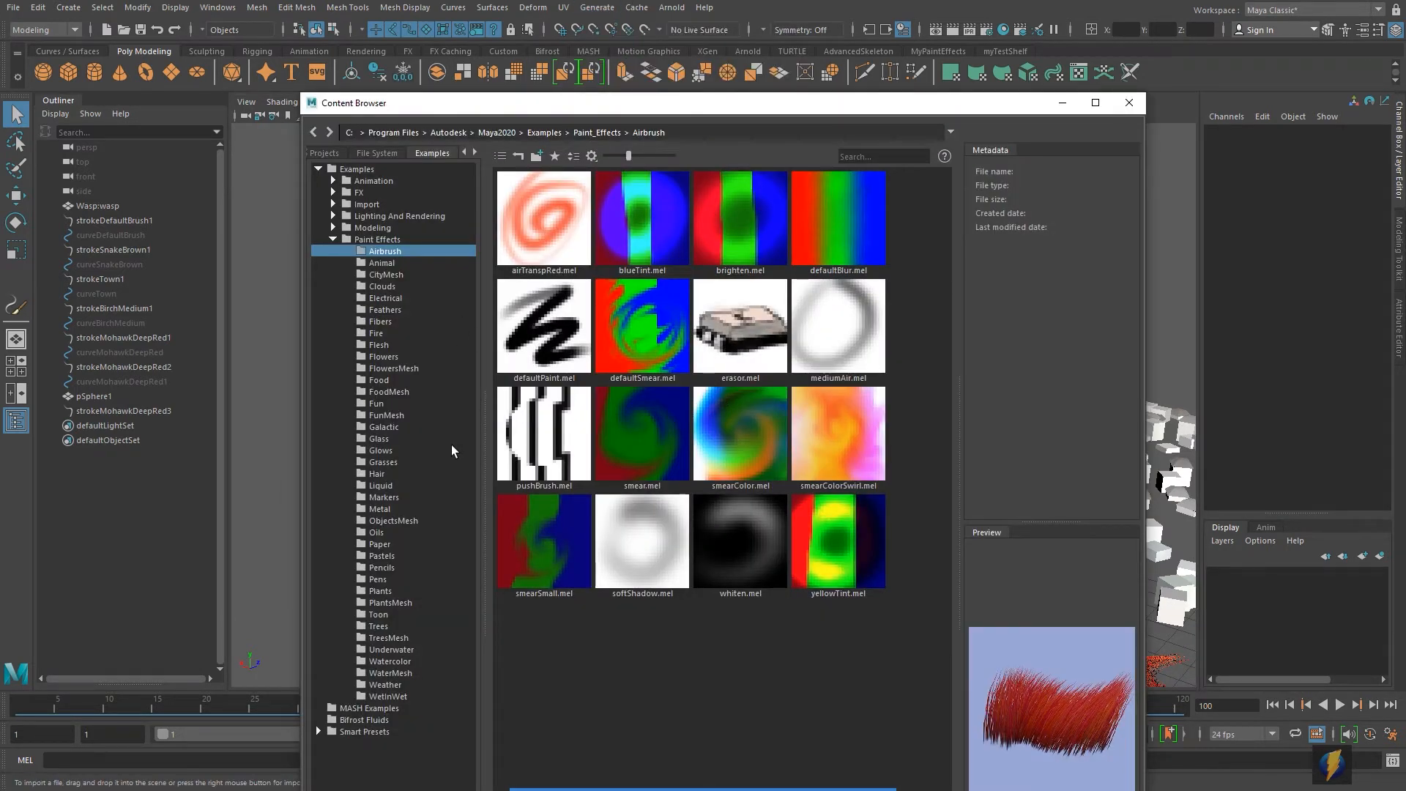
pyautogui.click(388, 275)
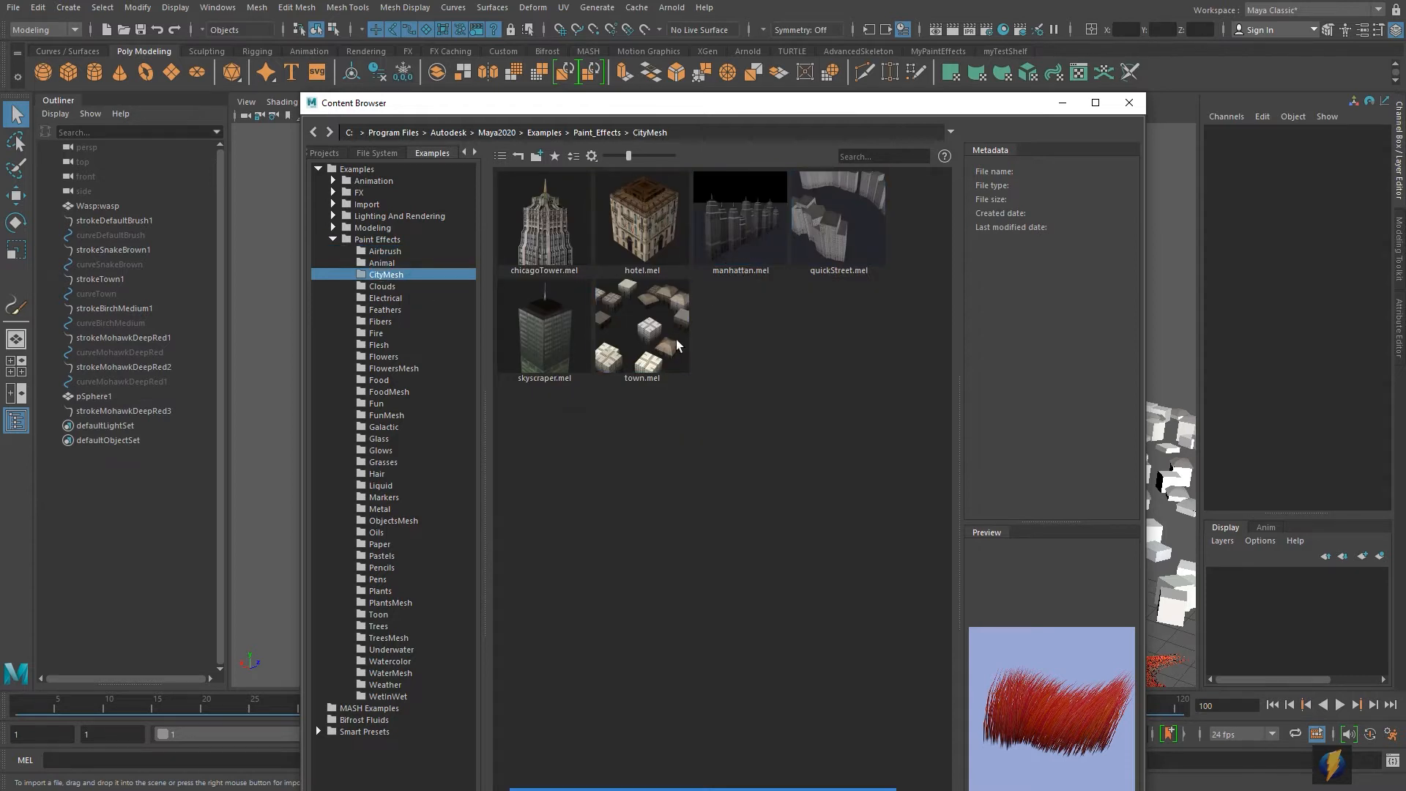
pyautogui.click(643, 334)
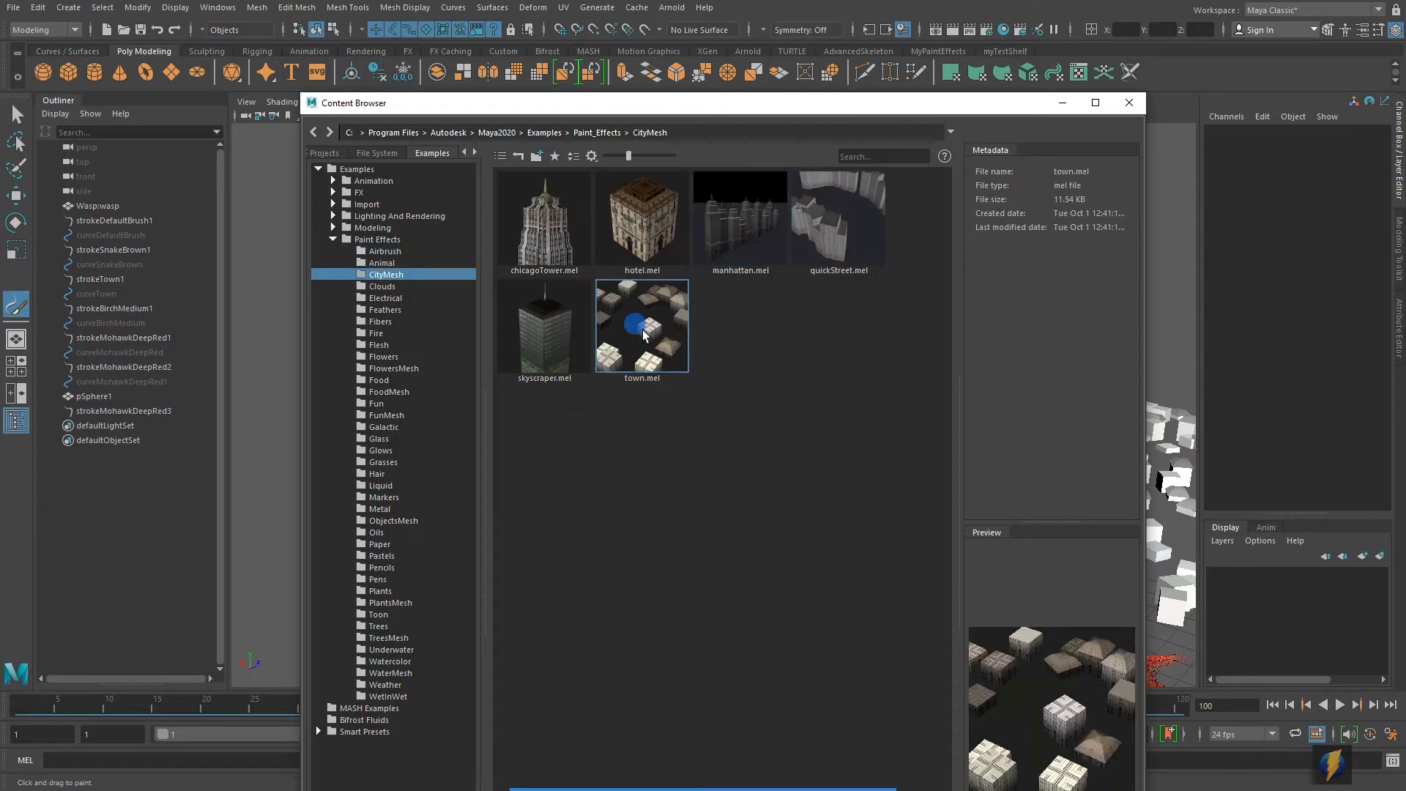
# Step: Minimize the brush library and paint a stroke of large town buildings on the bare part of the sphere
pyautogui.click(1063, 102)
pyautogui.moveTo(791, 360)
pyautogui.mouseDown()
pyautogui.moveTo(669, 402)
pyautogui.moveTo(630, 446)
pyautogui.moveTo(685, 426)
pyautogui.moveTo(901, 412)
pyautogui.moveTo(561, 411)
pyautogui.moveTo(596, 402)
pyautogui.moveTo(549, 398)
pyautogui.mouseUp()
pyautogui.scroll(3, 549, 398)
pyautogui.moveTo(633, 382)
pyautogui.keyDown('alt'); pyautogui.mouseDown()
pyautogui.moveTo(612, 383)
pyautogui.moveTo(684, 370)
pyautogui.mouseUp(); pyautogui.keyUp('alt')
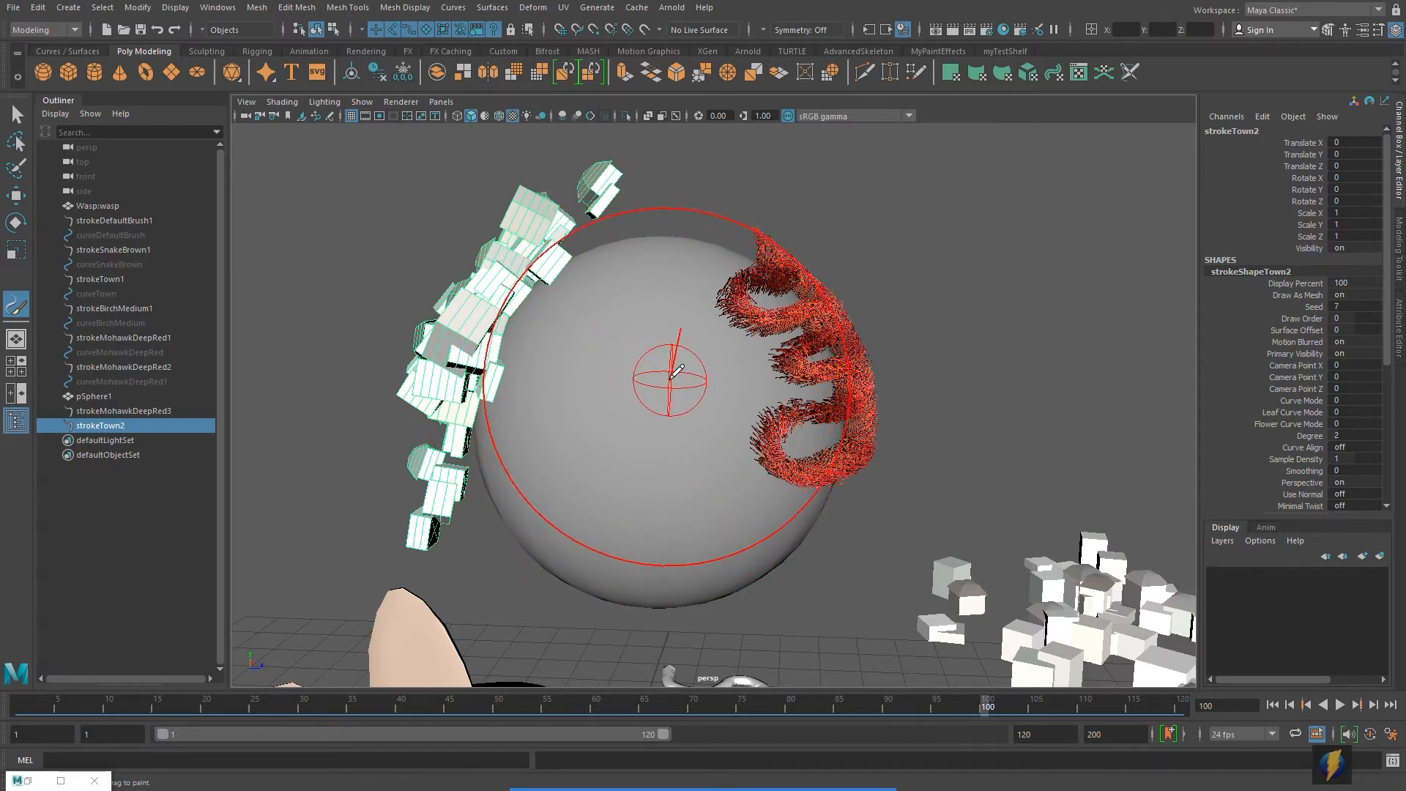
# Step: With a much smaller brush size, paint a long looping stroke of small town buildings between the large buildings and the red hair
pyautogui.moveTo(675, 367); pyautogui.dragTo(551, 400)
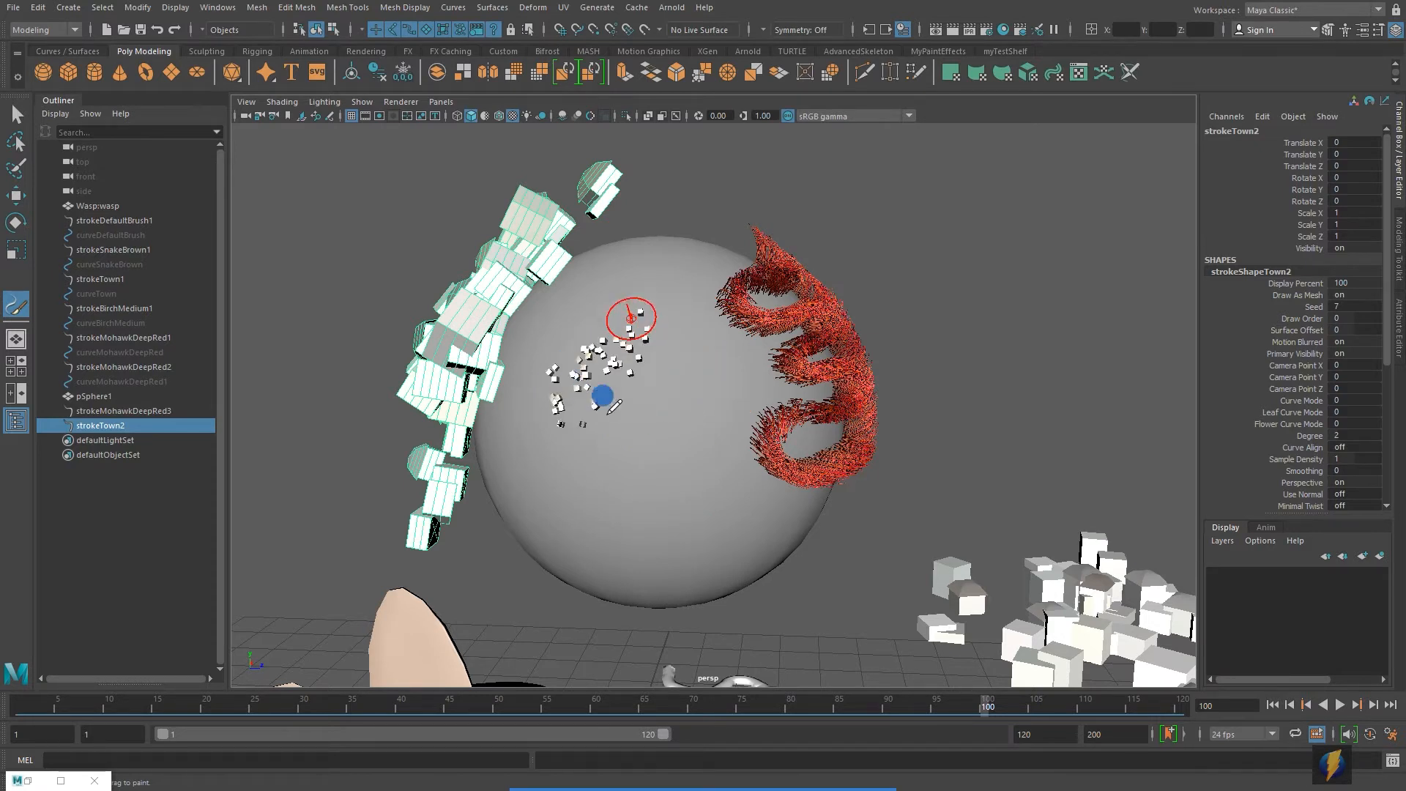
pyautogui.moveTo(599, 470)
pyautogui.mouseDown()
pyautogui.moveTo(715, 478)
pyautogui.moveTo(698, 377)
pyautogui.mouseUp()
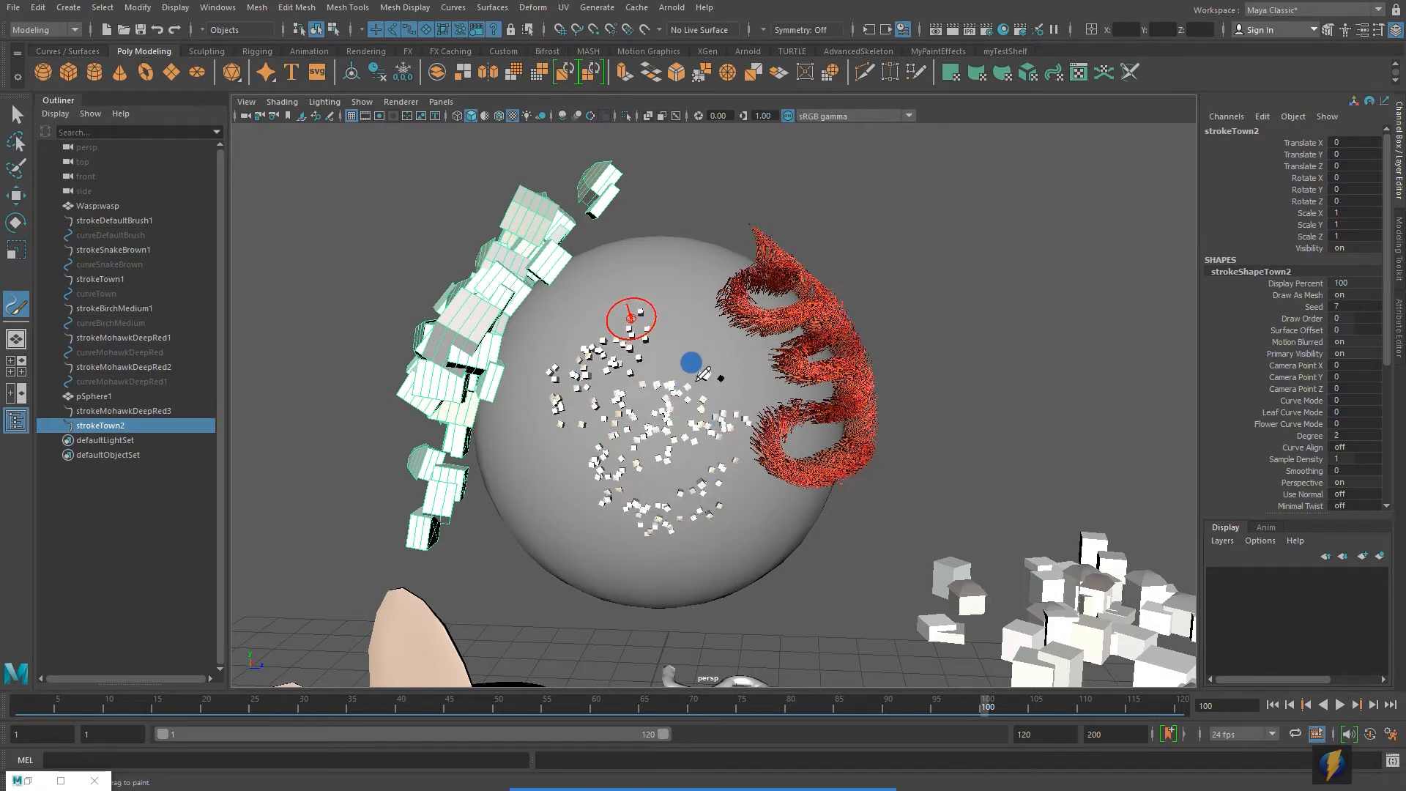
pyautogui.moveTo(669, 286)
pyautogui.mouseDown()
pyautogui.moveTo(539, 317)
pyautogui.moveTo(527, 339)
pyautogui.moveTo(537, 415)
pyautogui.moveTo(565, 466)
pyautogui.mouseUp()
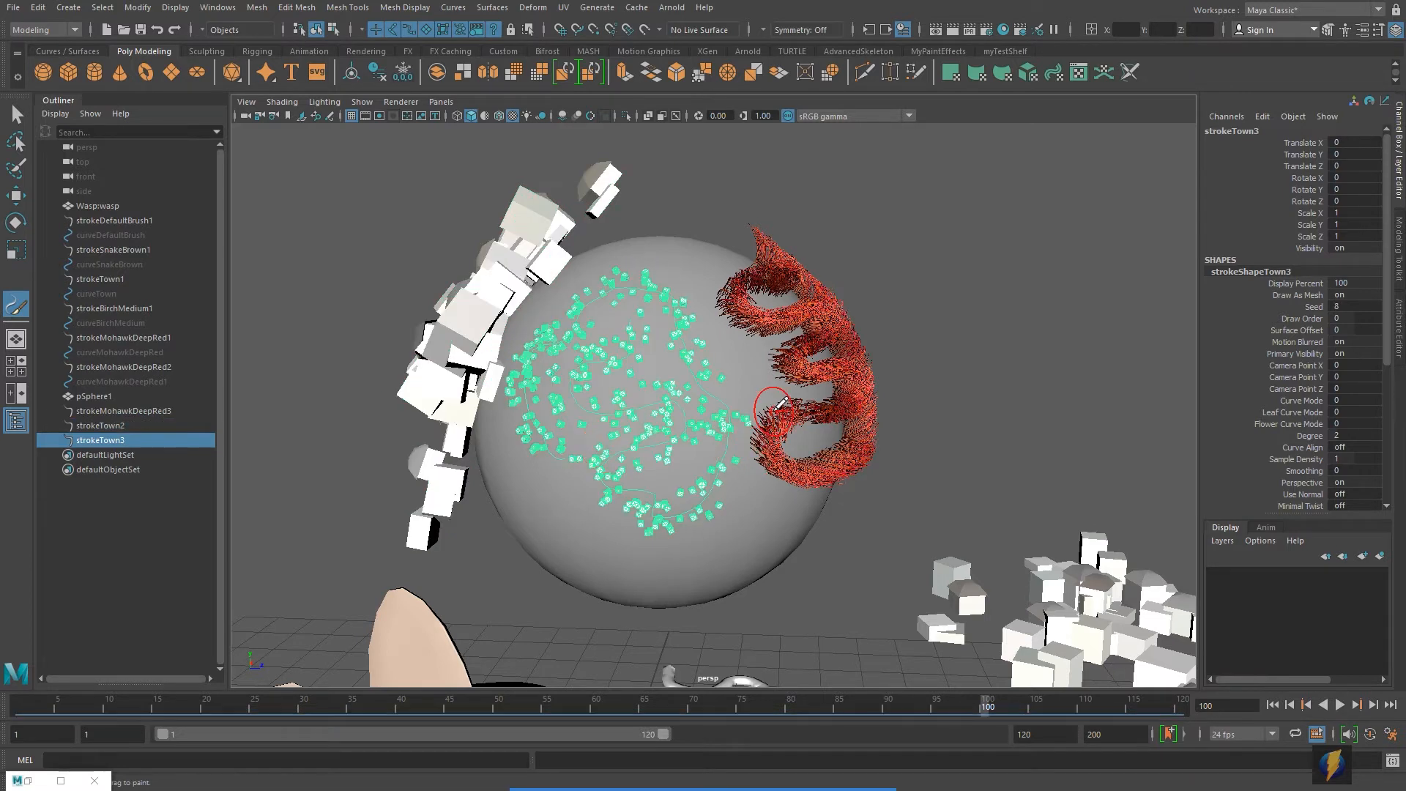
# Step: Render a close-up view of the small town buildings on the sphere with Maya Software and close the render
pyautogui.keyDown('alt'); pyautogui.moveTo(785, 407); pyautogui.dragTo(803, 543, button='middle'); pyautogui.keyUp('alt')
pyautogui.keyDown('alt'); pyautogui.moveTo(804, 542); pyautogui.dragTo(781, 454); pyautogui.keyUp('alt')
pyautogui.keyDown('alt'); pyautogui.moveTo(591, 446); pyautogui.dragTo(886, 432, button='right'); pyautogui.keyUp('alt')
pyautogui.keyDown('alt'); pyautogui.moveTo(805, 334); pyautogui.dragTo(839, 461, button='middle'); pyautogui.keyUp('alt')
pyautogui.keyDown('alt'); pyautogui.moveTo(832, 440); pyautogui.dragTo(740, 440); pyautogui.keyUp('alt')
pyautogui.keyDown('alt'); pyautogui.moveTo(741, 439); pyautogui.dragTo(864, 432, button='right'); pyautogui.keyUp('alt')
pyautogui.keyDown('alt'); pyautogui.moveTo(864, 432); pyautogui.dragTo(864, 385); pyautogui.keyUp('alt')
pyautogui.moveTo(864, 384)
pyautogui.keyDown('alt'); pyautogui.mouseDown(button='middle')
pyautogui.moveTo(938, 440)
pyautogui.moveTo(974, 494)
pyautogui.mouseUp(button='middle'); pyautogui.keyUp('alt')
pyautogui.keyDown('alt'); pyautogui.moveTo(838, 439); pyautogui.dragTo(833, 439, button='right'); pyautogui.keyUp('alt')
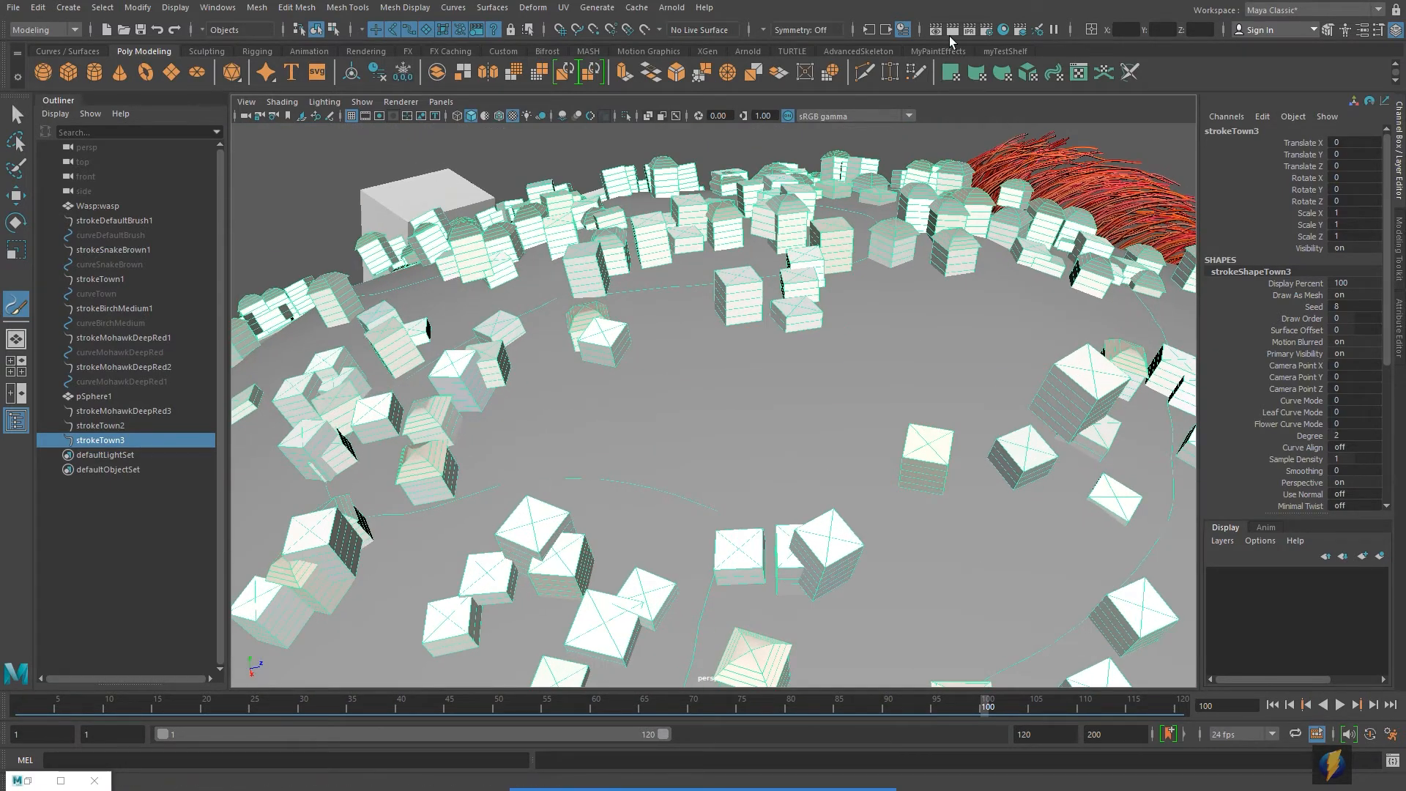
pyautogui.click(951, 29)
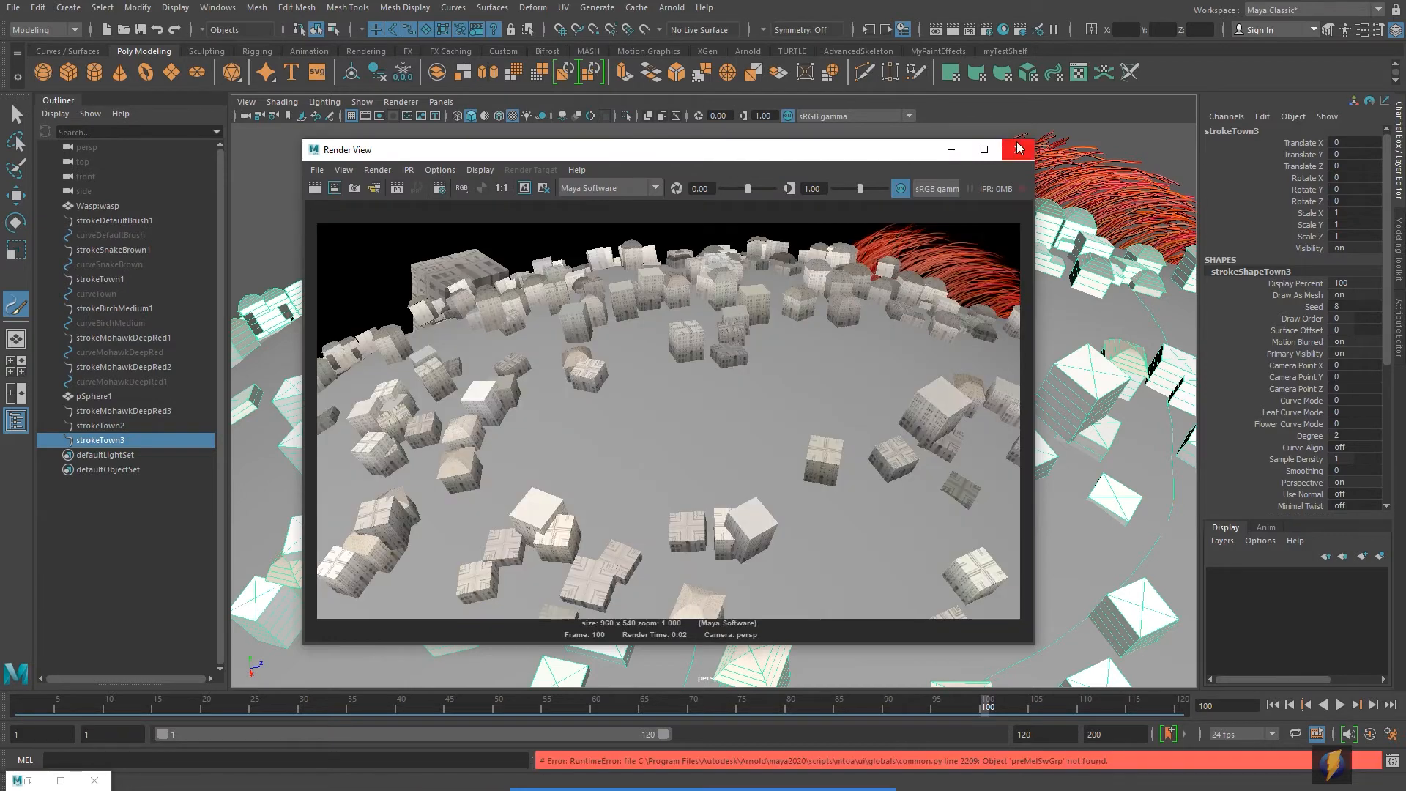
pyautogui.click(1015, 150)
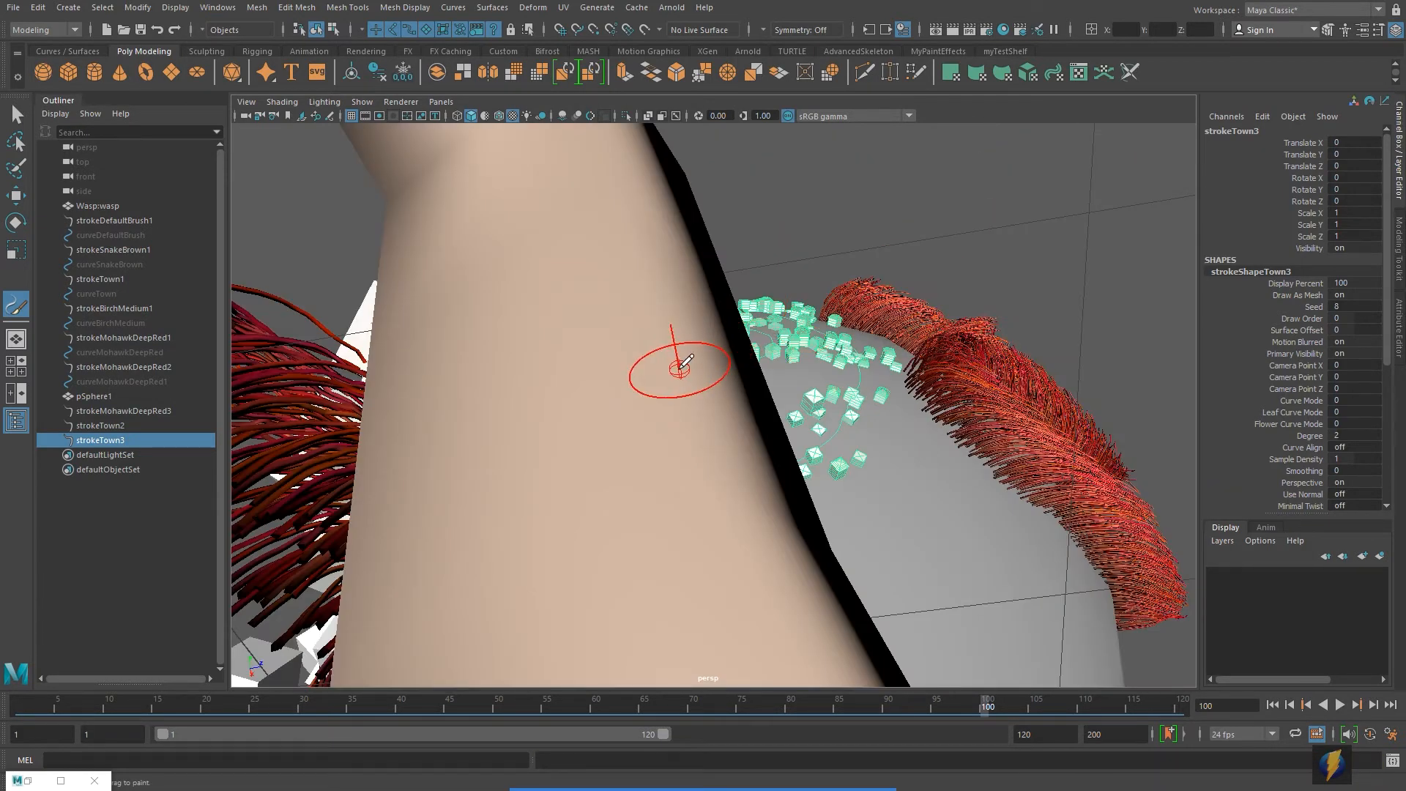
# Step: Select the large town building stroke on the sphere and turn on Surface Snap in its town brush Creation attributes
pyautogui.keyDown('alt'); pyautogui.moveTo(674, 361); pyautogui.dragTo(765, 370); pyautogui.keyUp('alt')
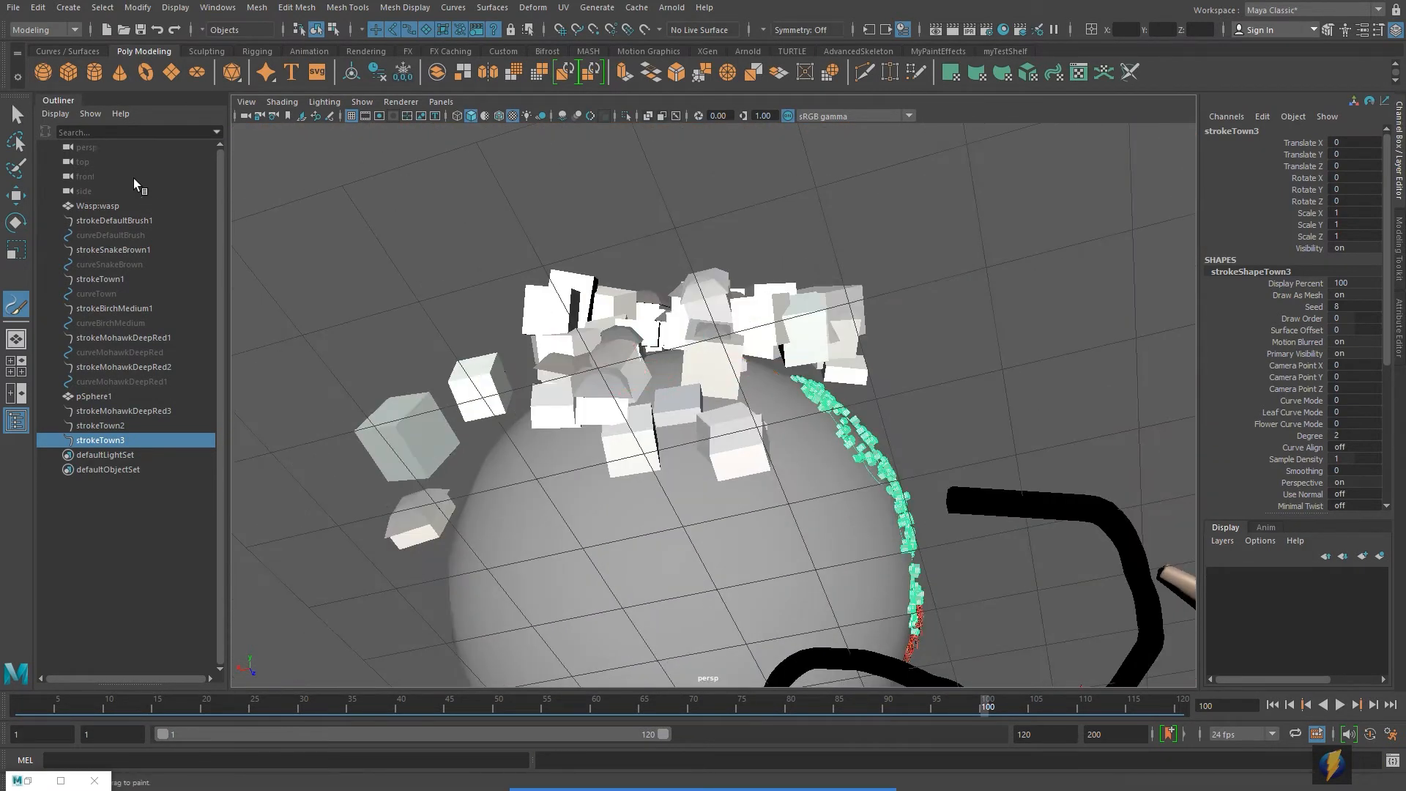
pyautogui.click(14, 114)
pyautogui.click(703, 401)
pyautogui.keyDown('alt'); pyautogui.moveTo(703, 402); pyautogui.dragTo(588, 433); pyautogui.keyUp('alt')
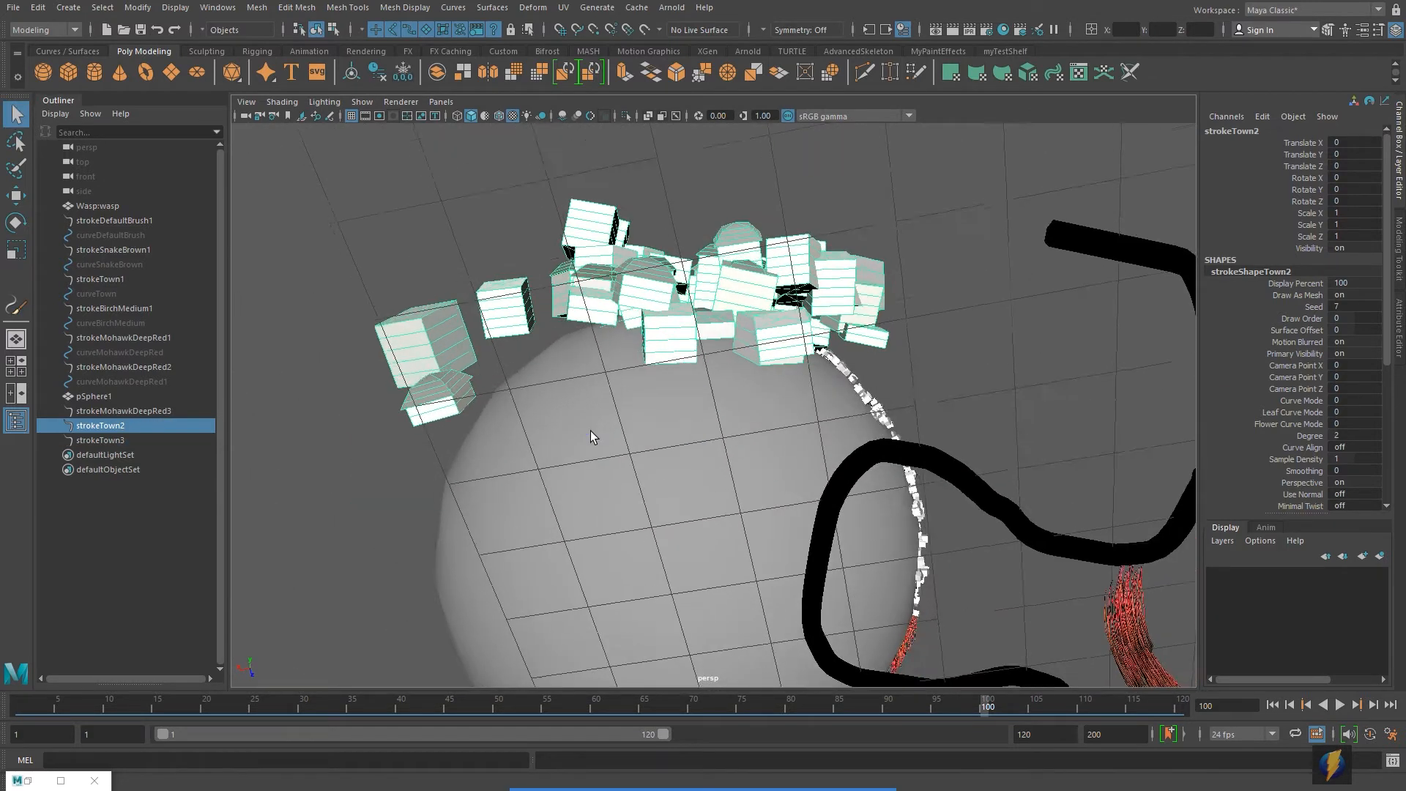
pyautogui.keyDown('alt'); pyautogui.moveTo(588, 434); pyautogui.dragTo(745, 426, button='right'); pyautogui.keyUp('alt')
pyautogui.scroll(-3, 745, 433)
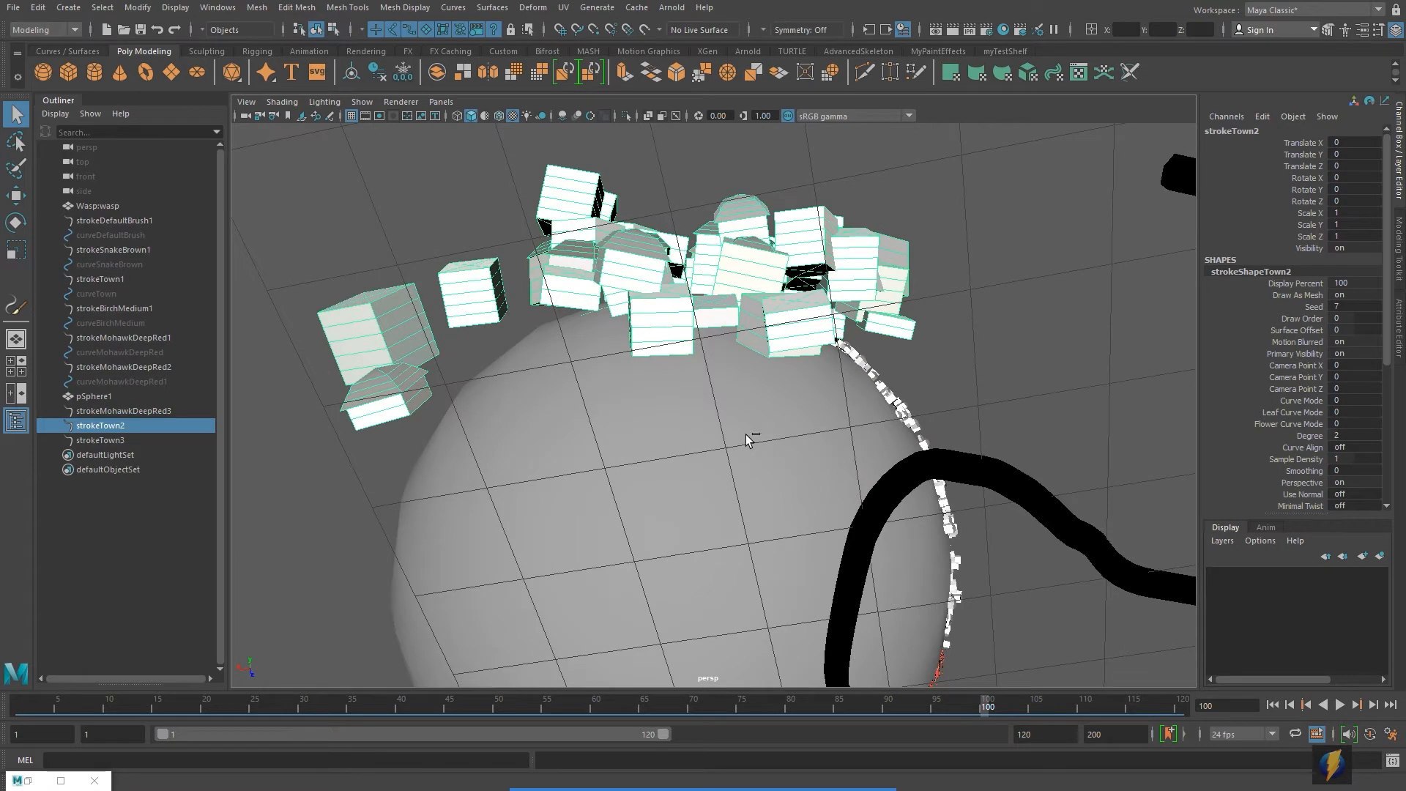
pyautogui.click(1399, 335)
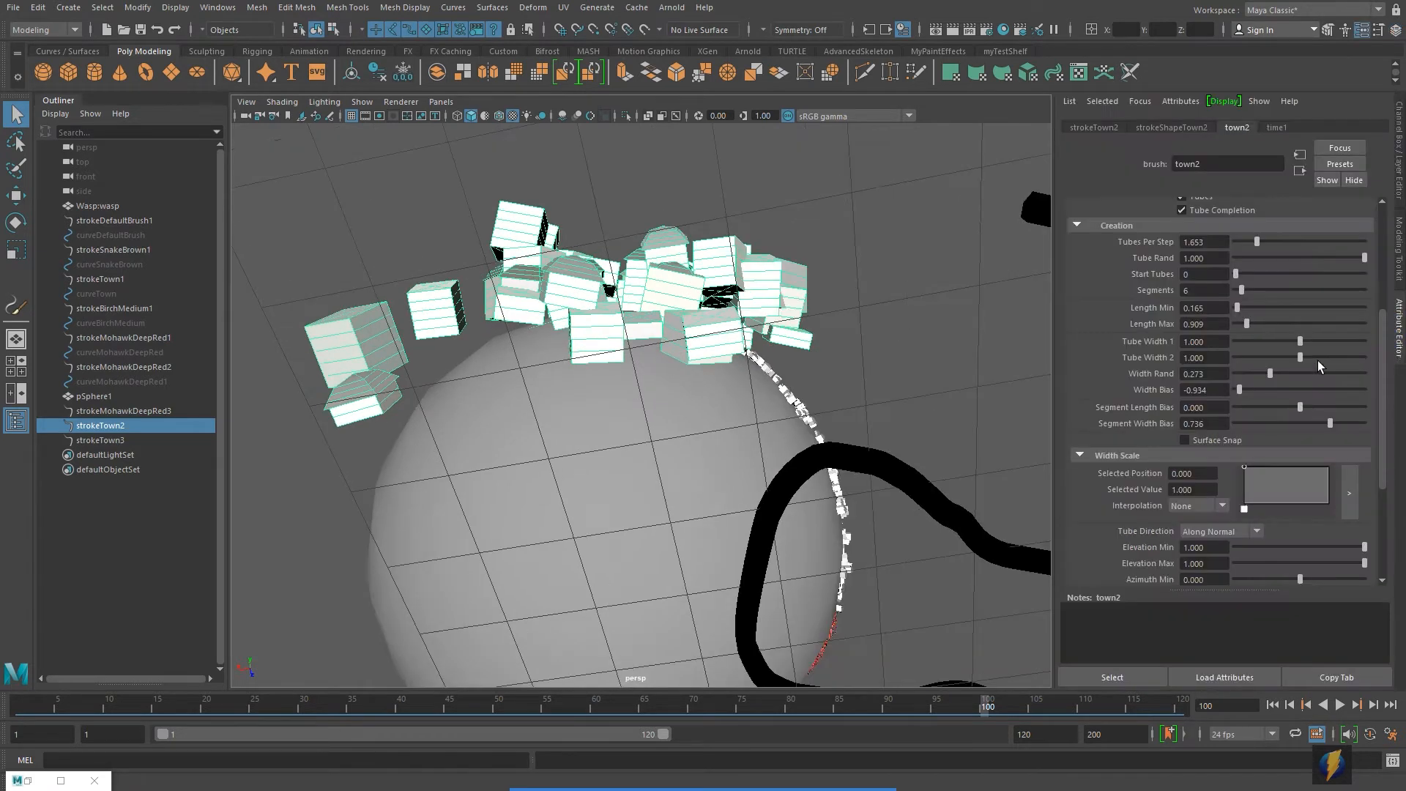
pyautogui.click(1185, 440)
pyautogui.moveTo(644, 362)
pyautogui.keyDown('alt'); pyautogui.mouseDown()
pyautogui.moveTo(797, 384)
pyautogui.moveTo(521, 392)
pyautogui.moveTo(596, 329)
pyautogui.moveTo(796, 350)
pyautogui.mouseUp(); pyautogui.keyUp('alt')
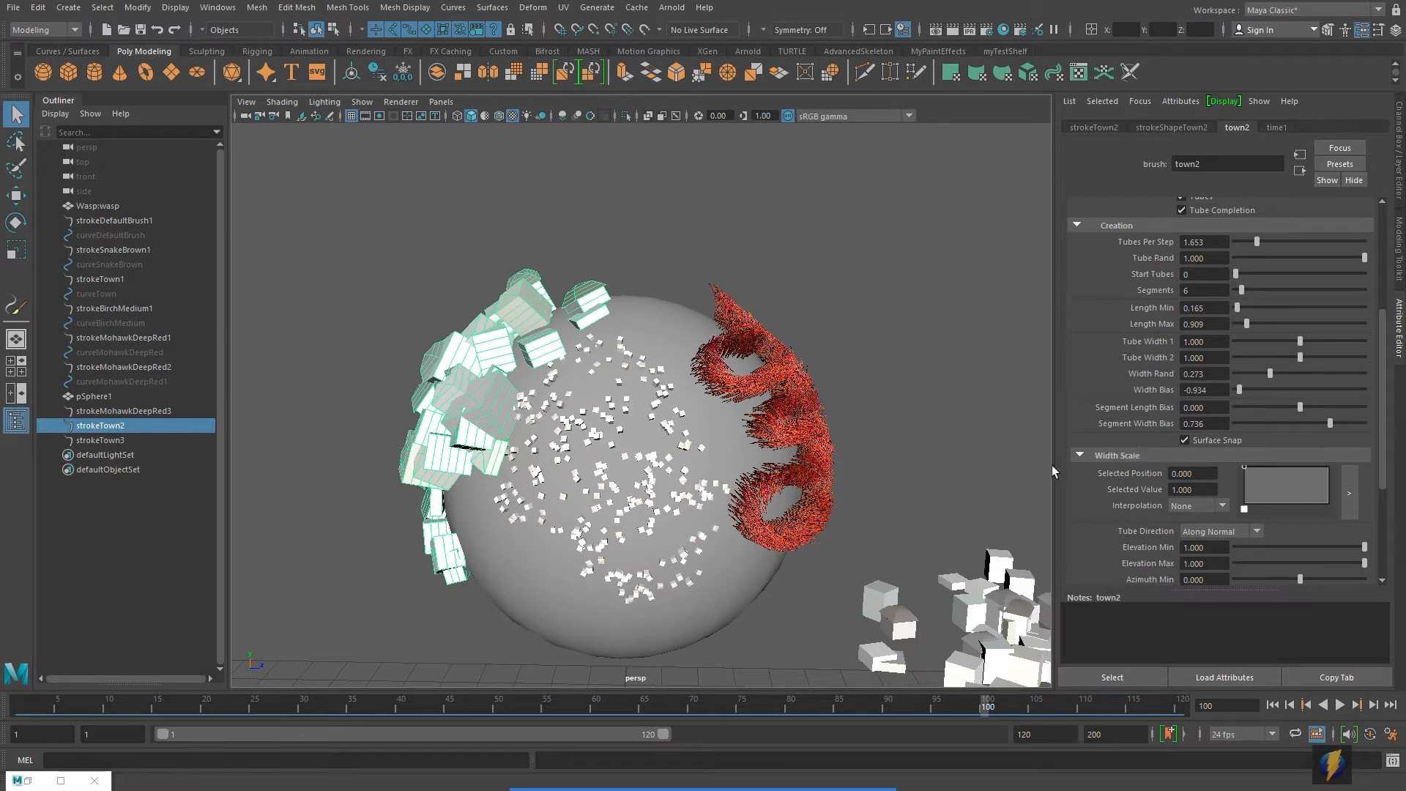
pyautogui.moveTo(835, 388)
pyautogui.keyDown('alt'); pyautogui.mouseDown()
pyautogui.moveTo(788, 354)
pyautogui.moveTo(644, 364)
pyautogui.moveTo(768, 371)
pyautogui.moveTo(717, 372)
pyautogui.moveTo(752, 328)
pyautogui.moveTo(785, 353)
pyautogui.mouseUp(); pyautogui.keyUp('alt')
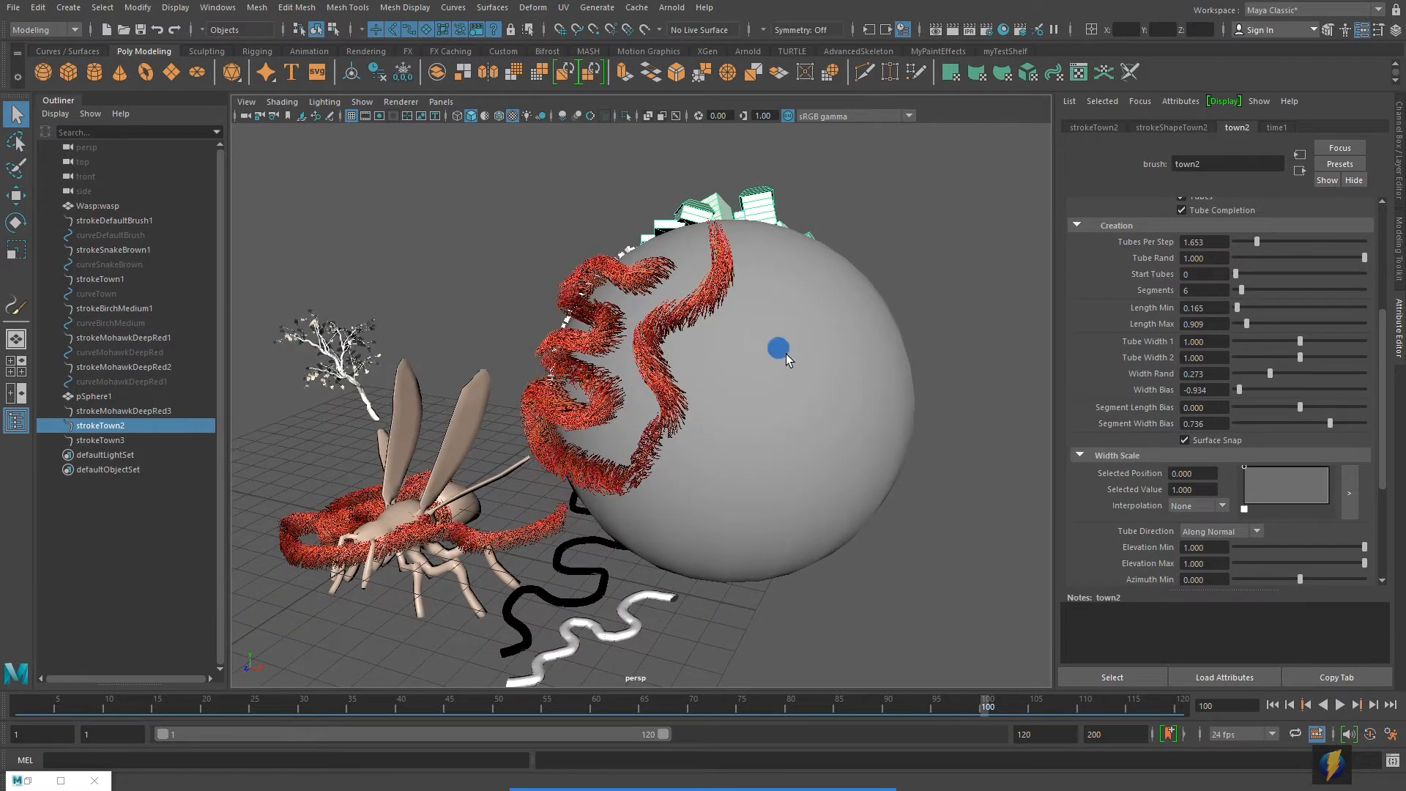
# Step: Examine the UV layouts of the sphere and the wasp in the UV Editor, and close the editor
pyautogui.click(819, 398)
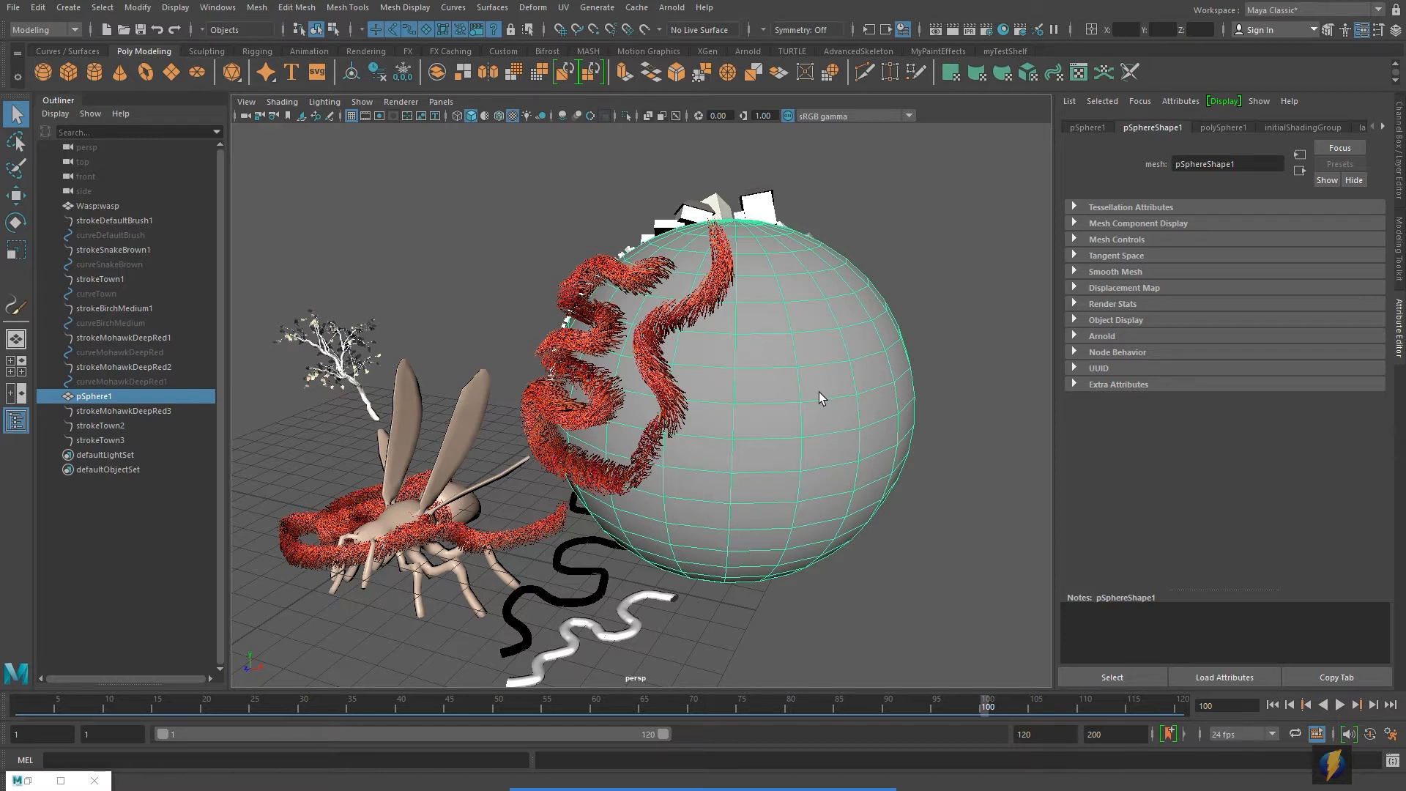
pyautogui.click(562, 8)
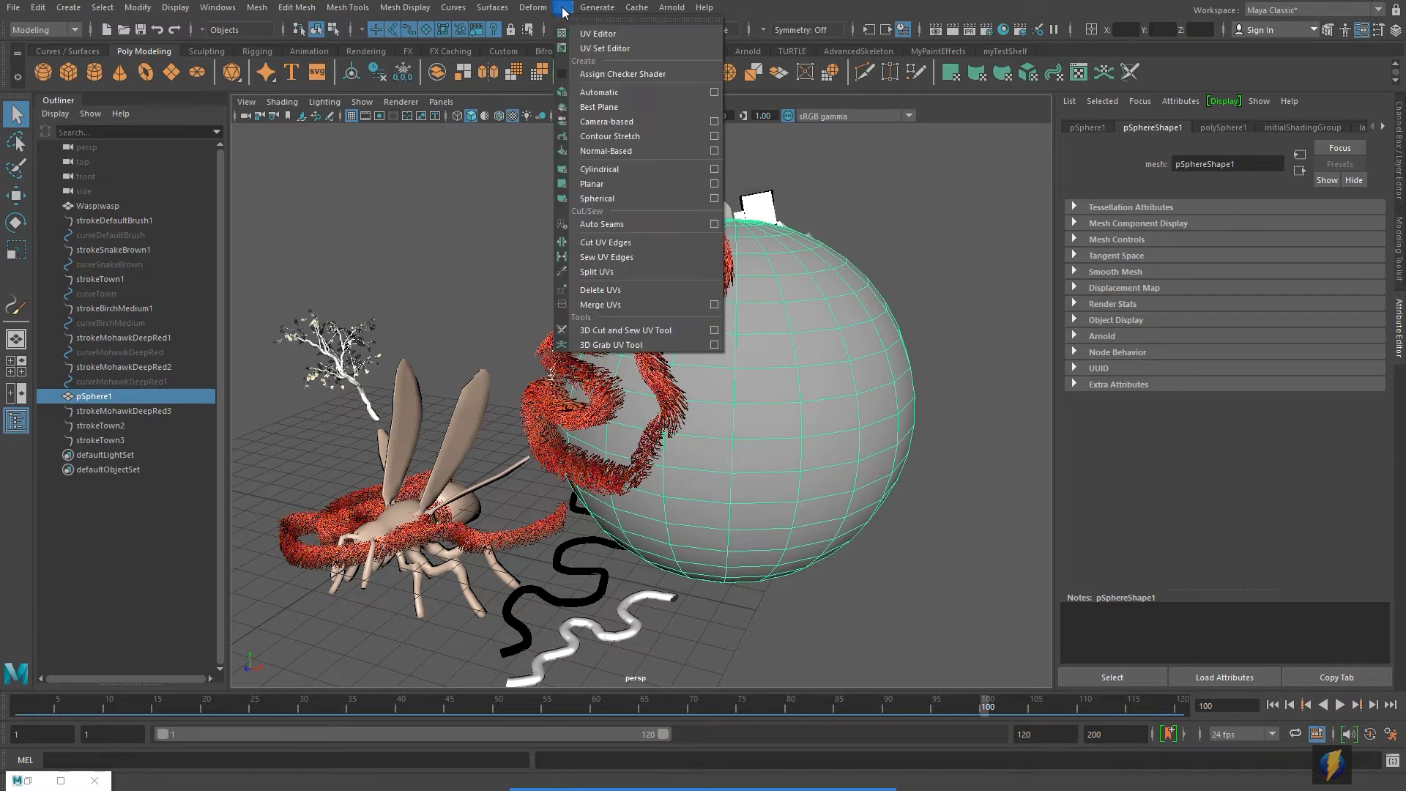
pyautogui.click(590, 35)
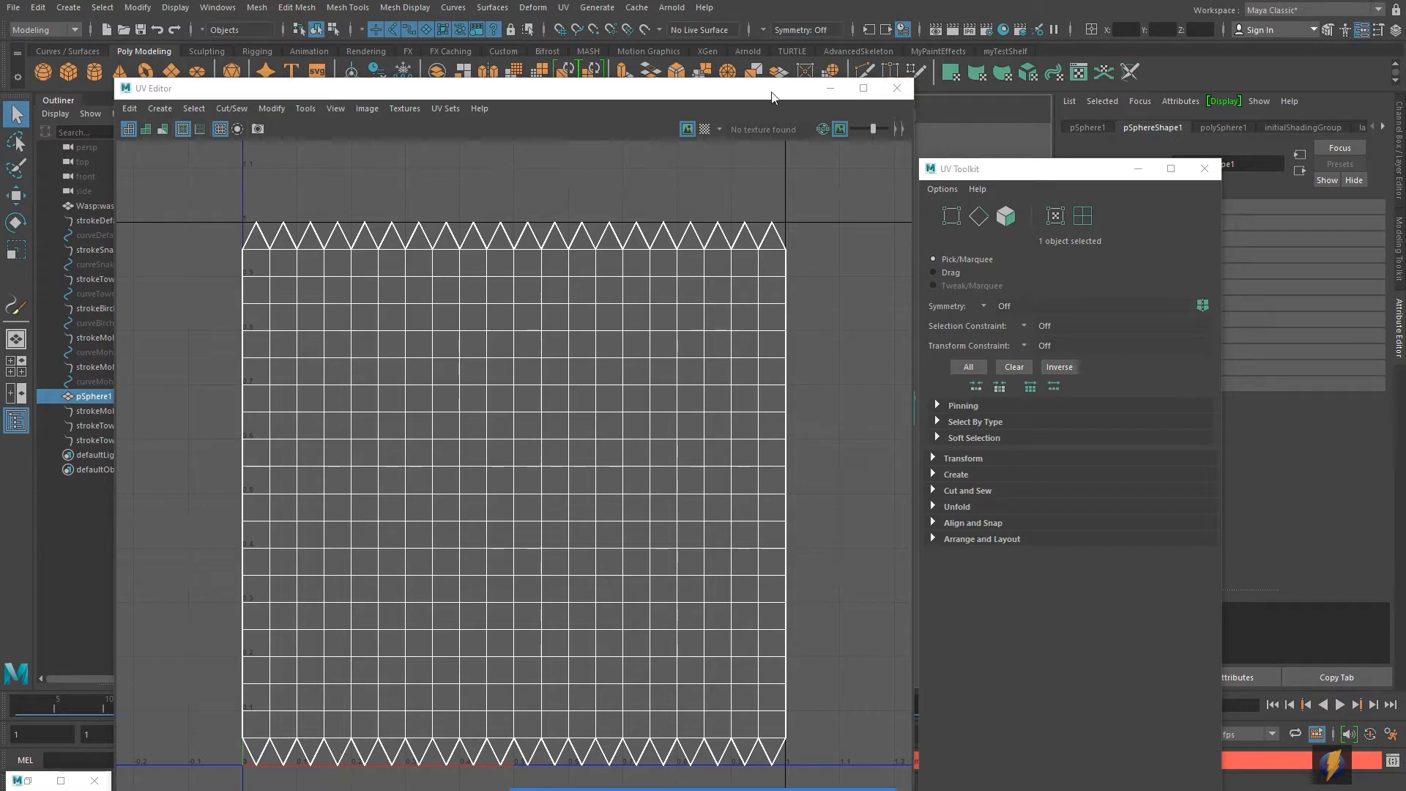
pyautogui.moveTo(761, 94); pyautogui.dragTo(1207, 118)
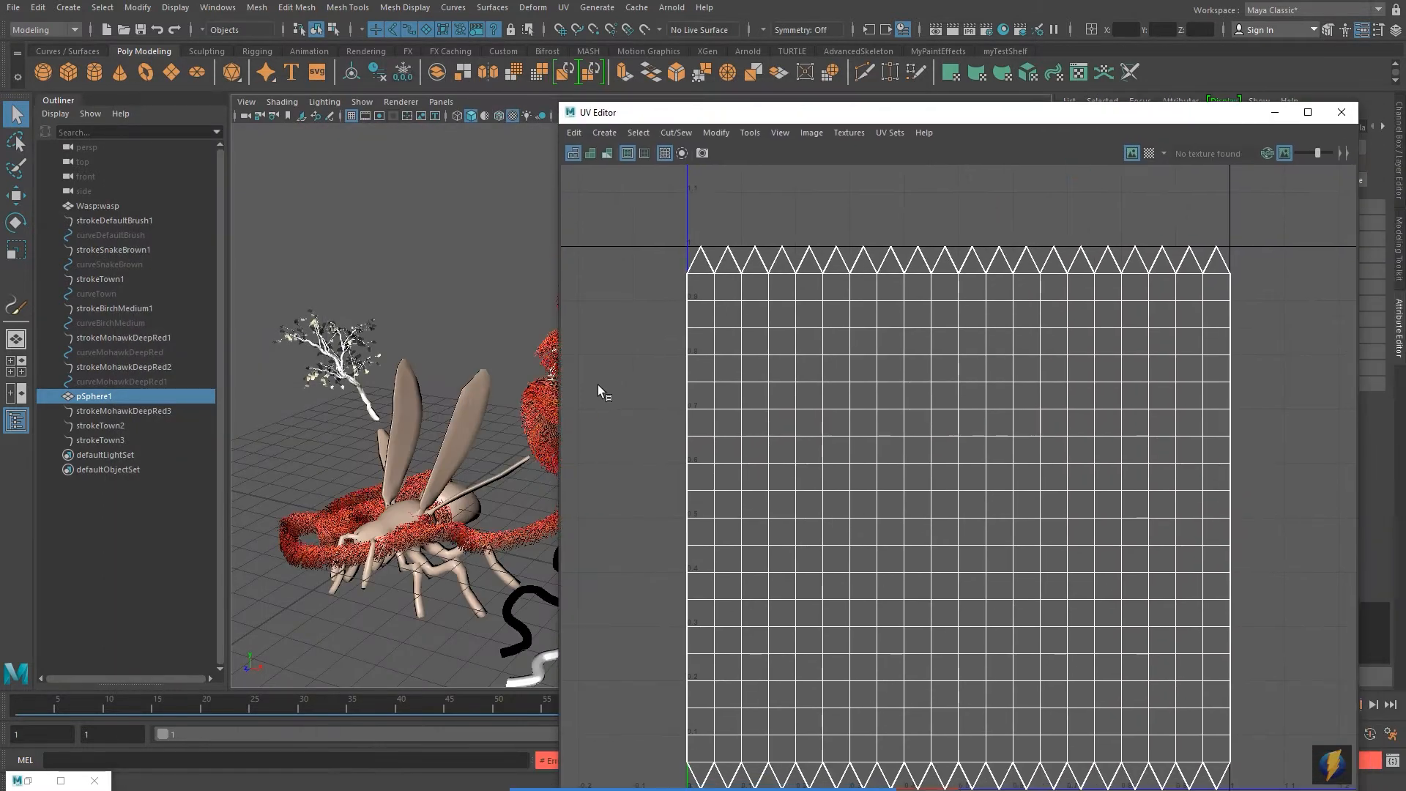
pyautogui.click(469, 402)
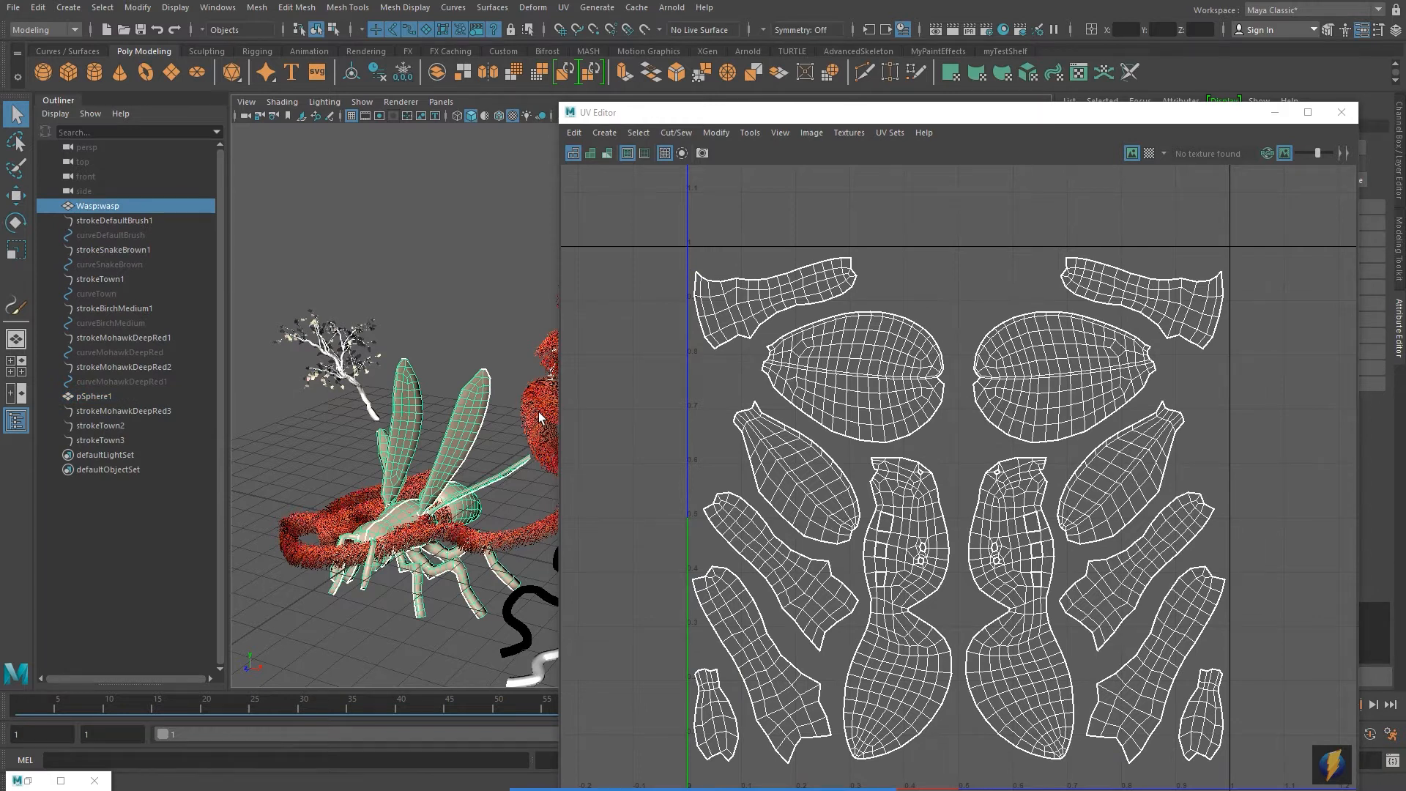
pyautogui.moveTo(910, 113); pyautogui.dragTo(821, 73)
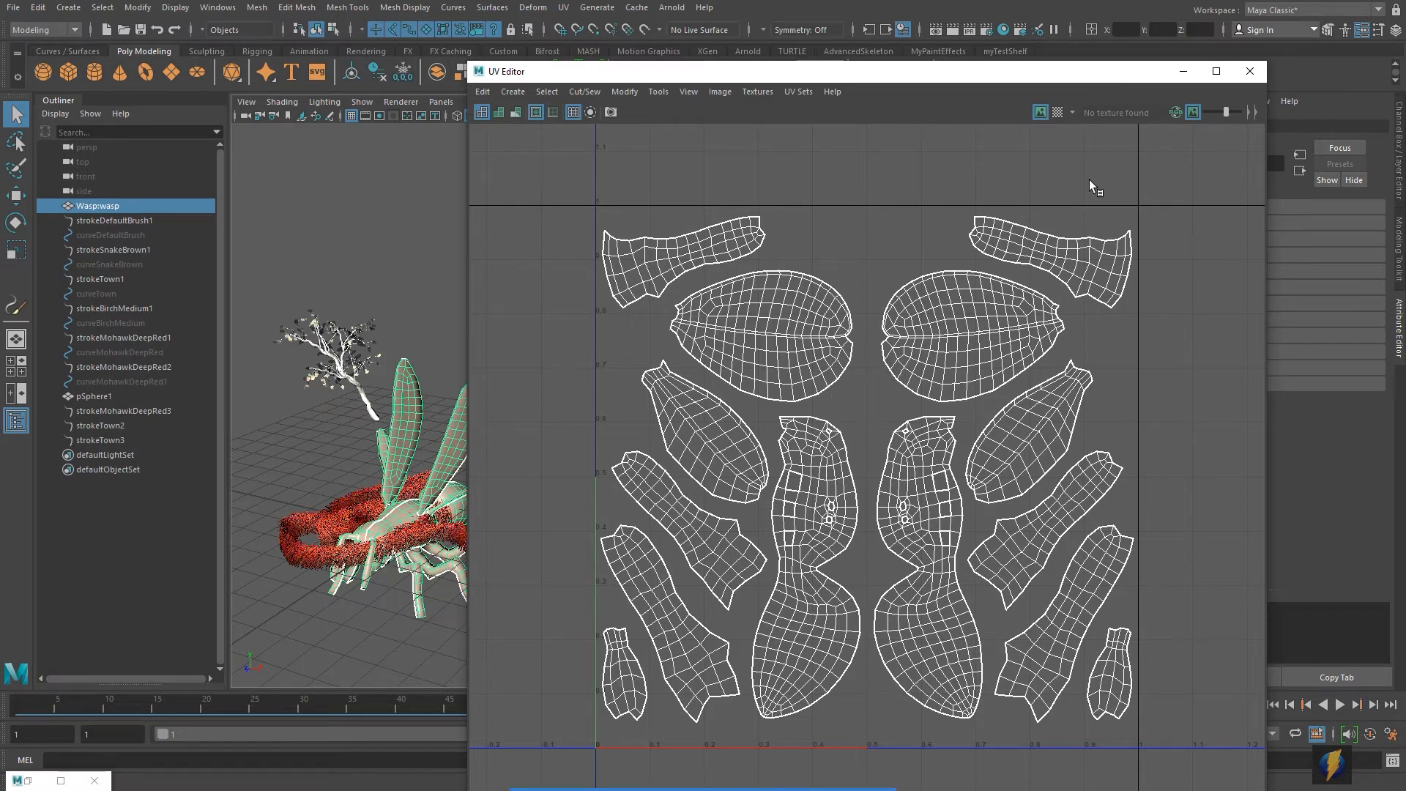
pyautogui.click(1249, 72)
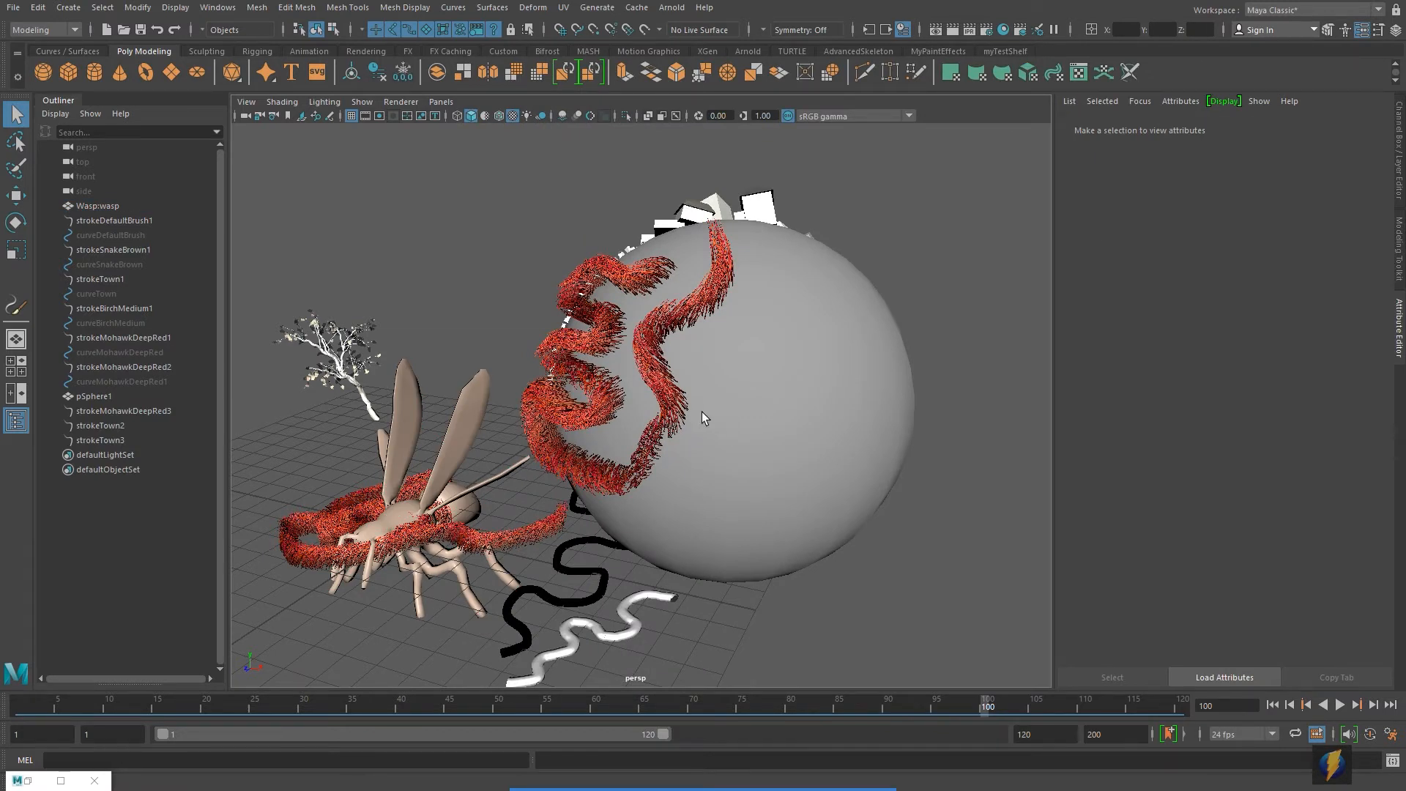
# Step: Delete all the Paint Effects strokes, their curves and the sphere, keeping only the wasp in the scene
pyautogui.moveTo(728, 444)
pyautogui.keyDown('alt'); pyautogui.mouseDown()
pyautogui.moveTo(762, 417)
pyautogui.moveTo(521, 426)
pyautogui.moveTo(549, 408)
pyautogui.moveTo(552, 425)
pyautogui.mouseUp(); pyautogui.keyUp('alt')
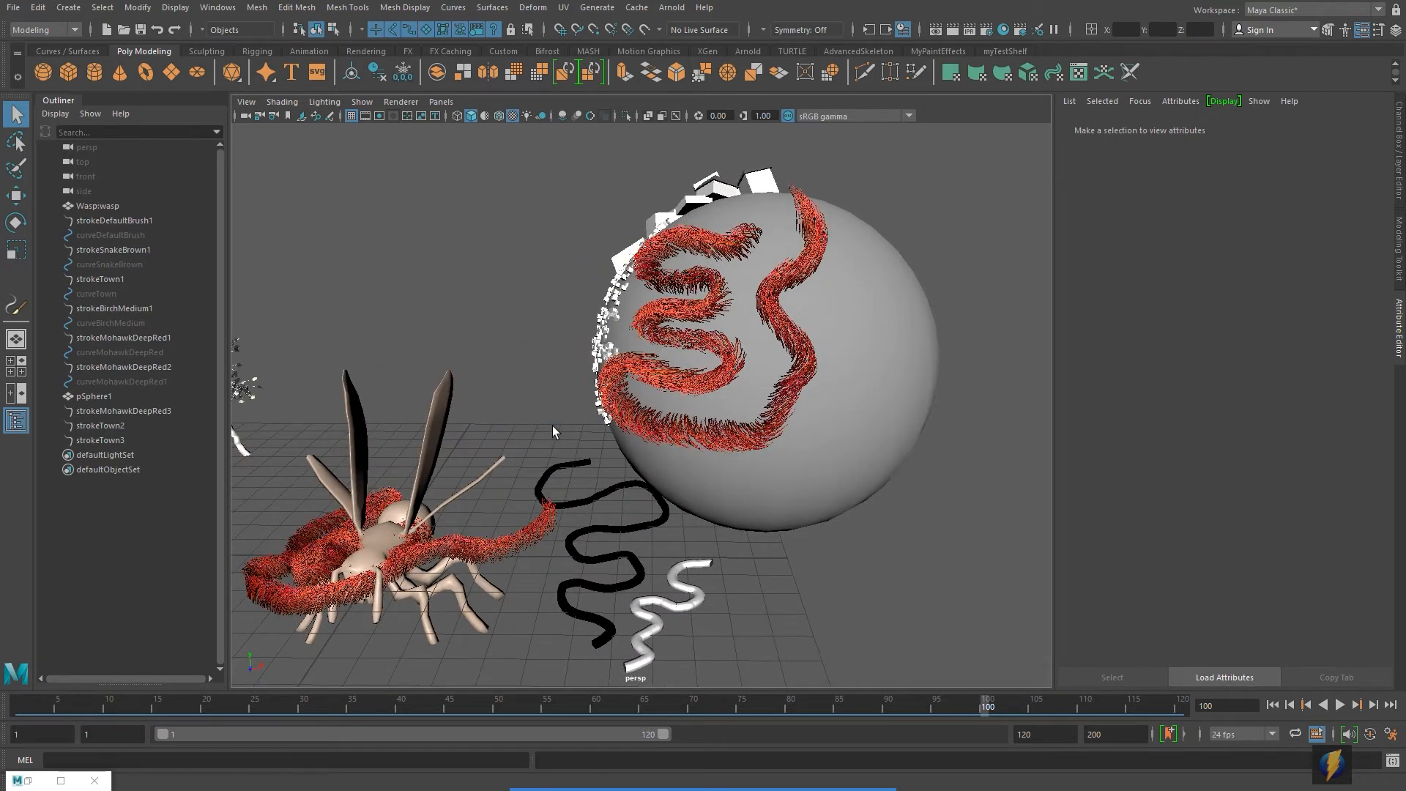
pyautogui.click(437, 424)
pyautogui.keyDown('alt'); pyautogui.moveTo(529, 434); pyautogui.dragTo(518, 397); pyautogui.keyUp('alt')
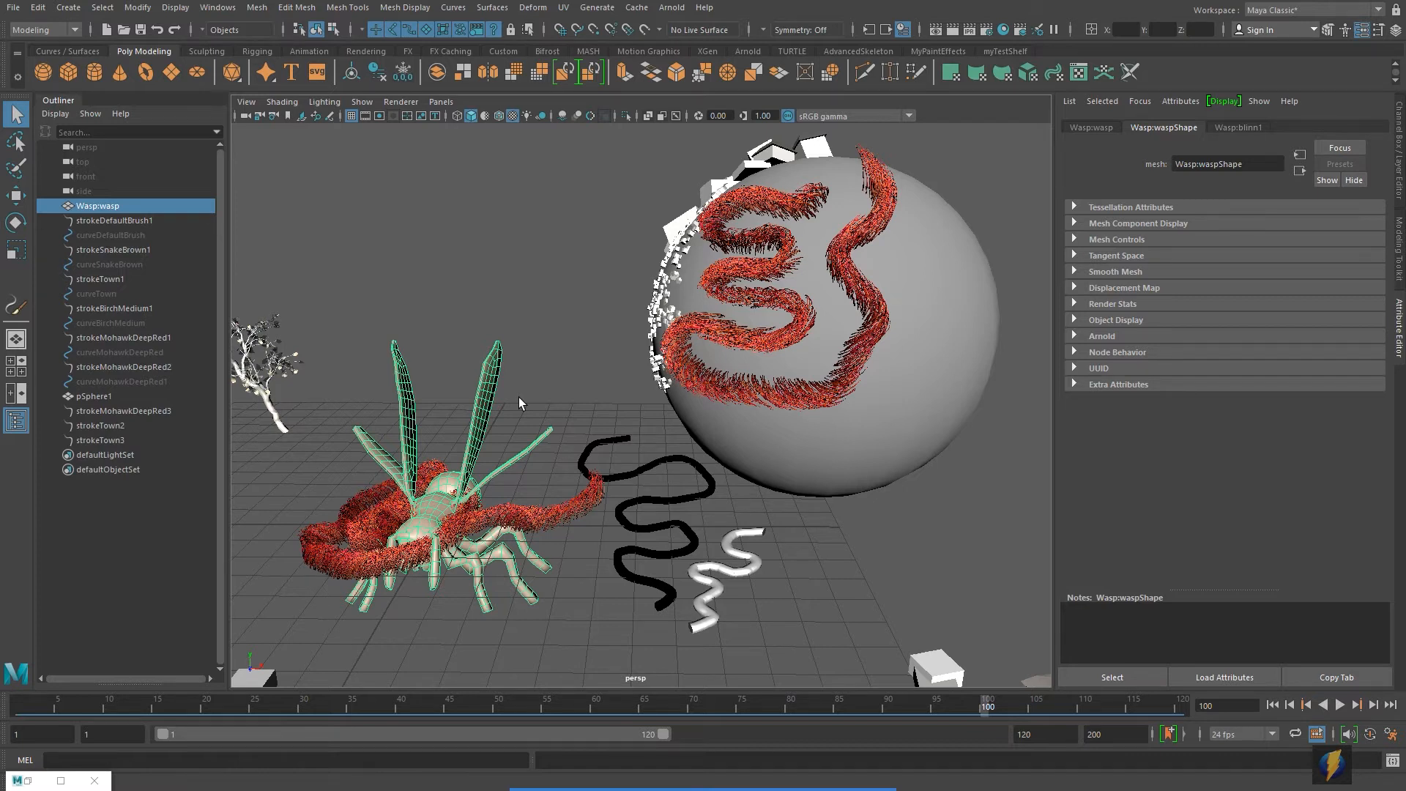
pyautogui.keyDown('alt'); pyautogui.moveTo(518, 396); pyautogui.dragTo(271, 316, button='right'); pyautogui.keyUp('alt')
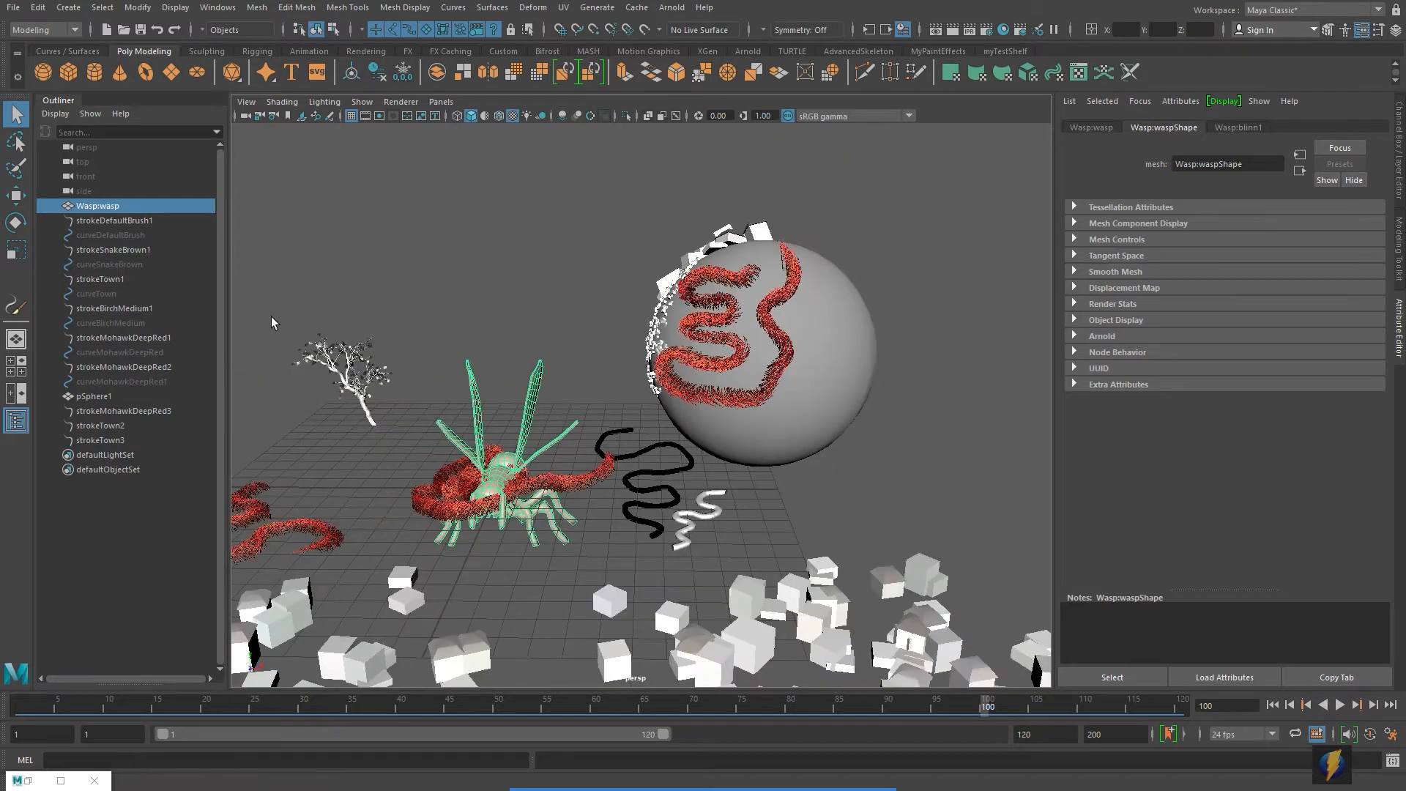
pyautogui.click(108, 224)
pyautogui.keyDown('shift'); pyautogui.click(112, 439); pyautogui.keyUp('shift')
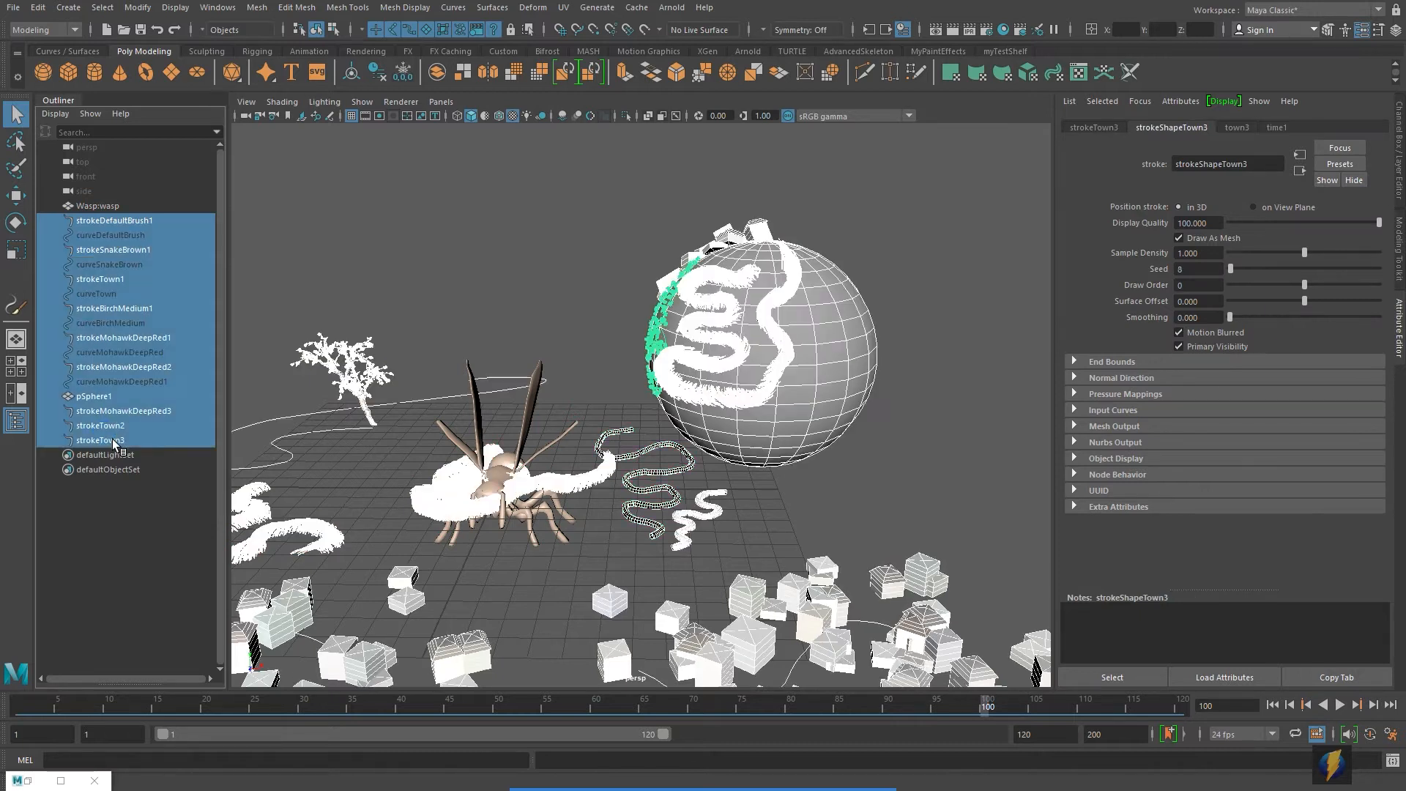
pyautogui.press('Delete')
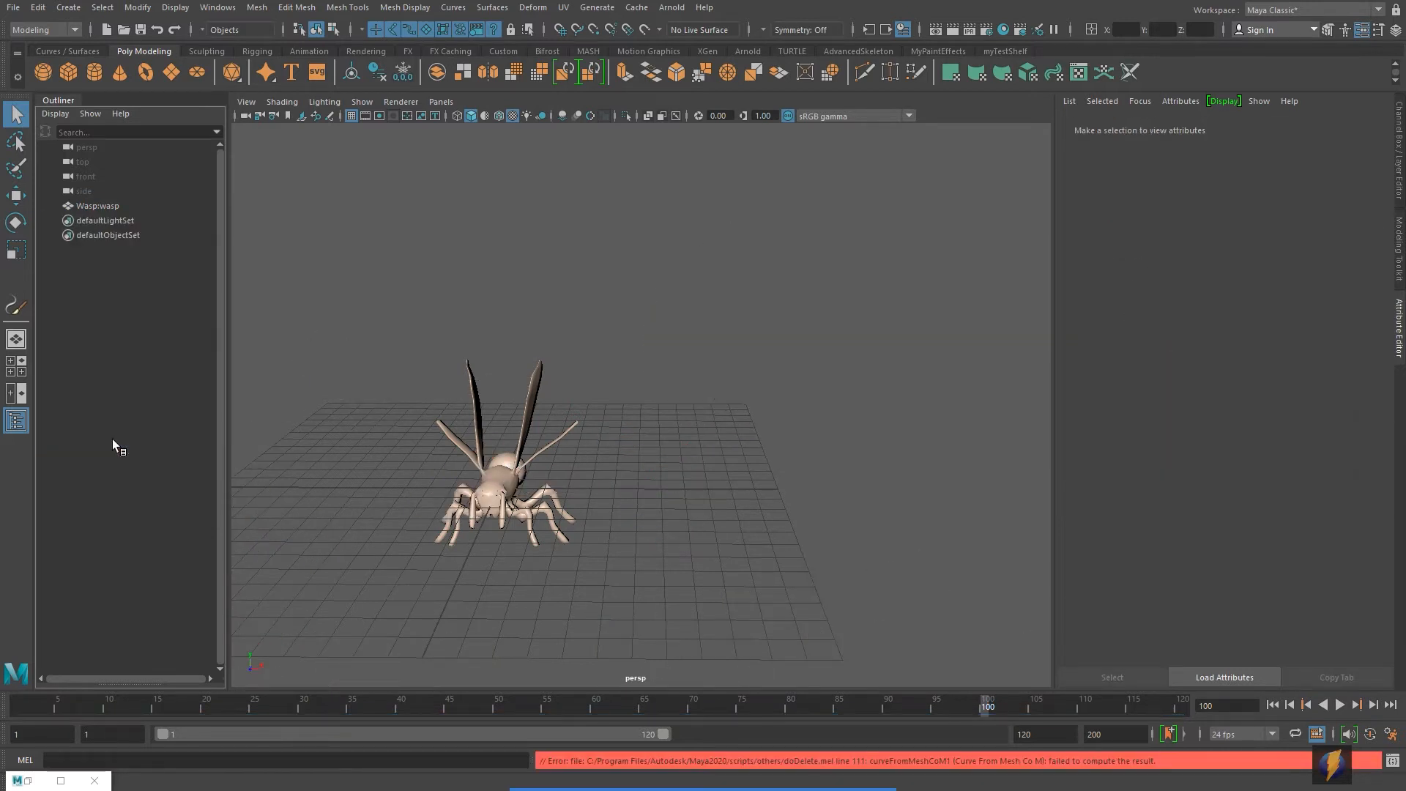
# Step: Select and frame the wasp, inspect its UV shells in the UV Editor, and close the editor and UV Toolkit
pyautogui.click(480, 508)
pyautogui.press('f')
pyautogui.keyDown('alt'); pyautogui.moveTo(667, 398); pyautogui.dragTo(720, 425); pyautogui.keyUp('alt')
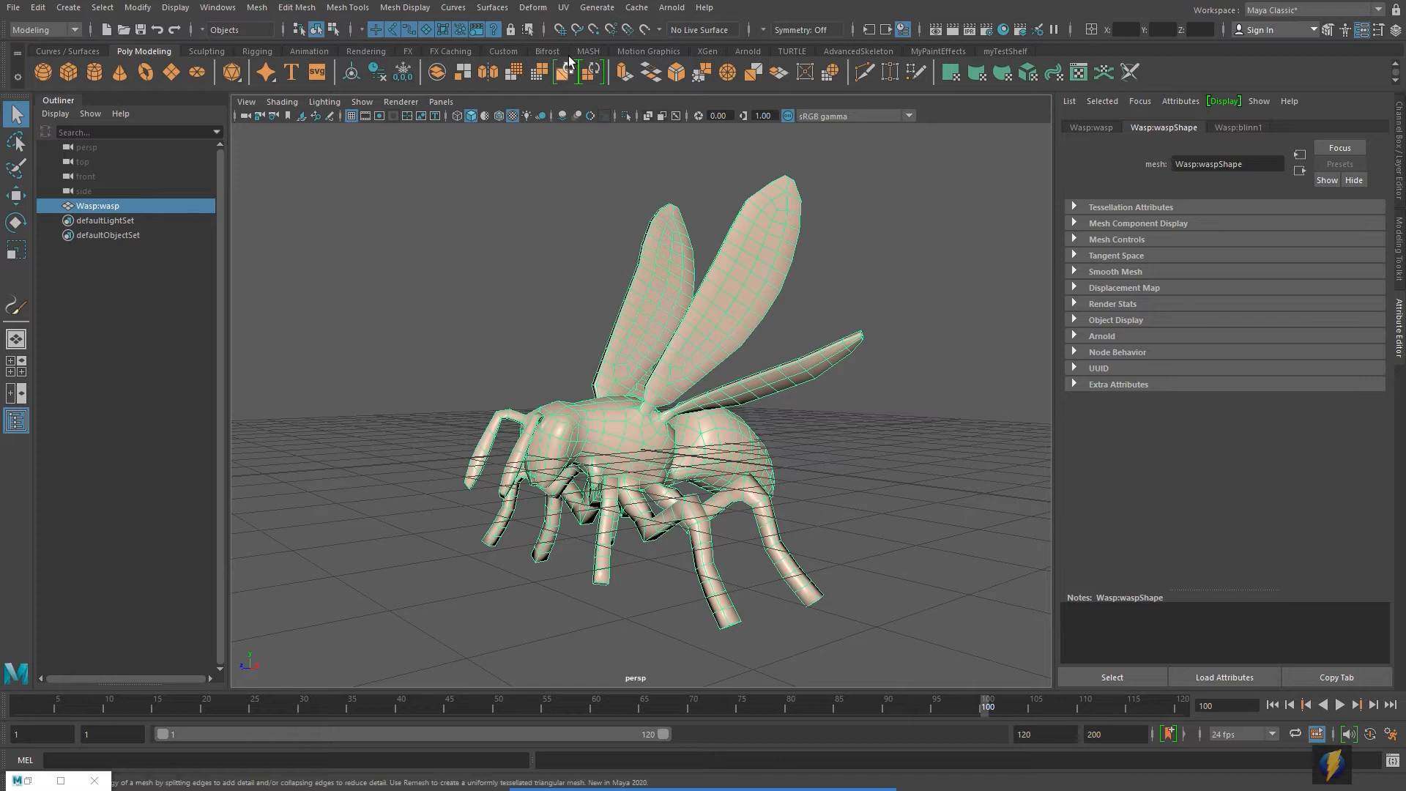
pyautogui.click(563, 8)
pyautogui.click(582, 35)
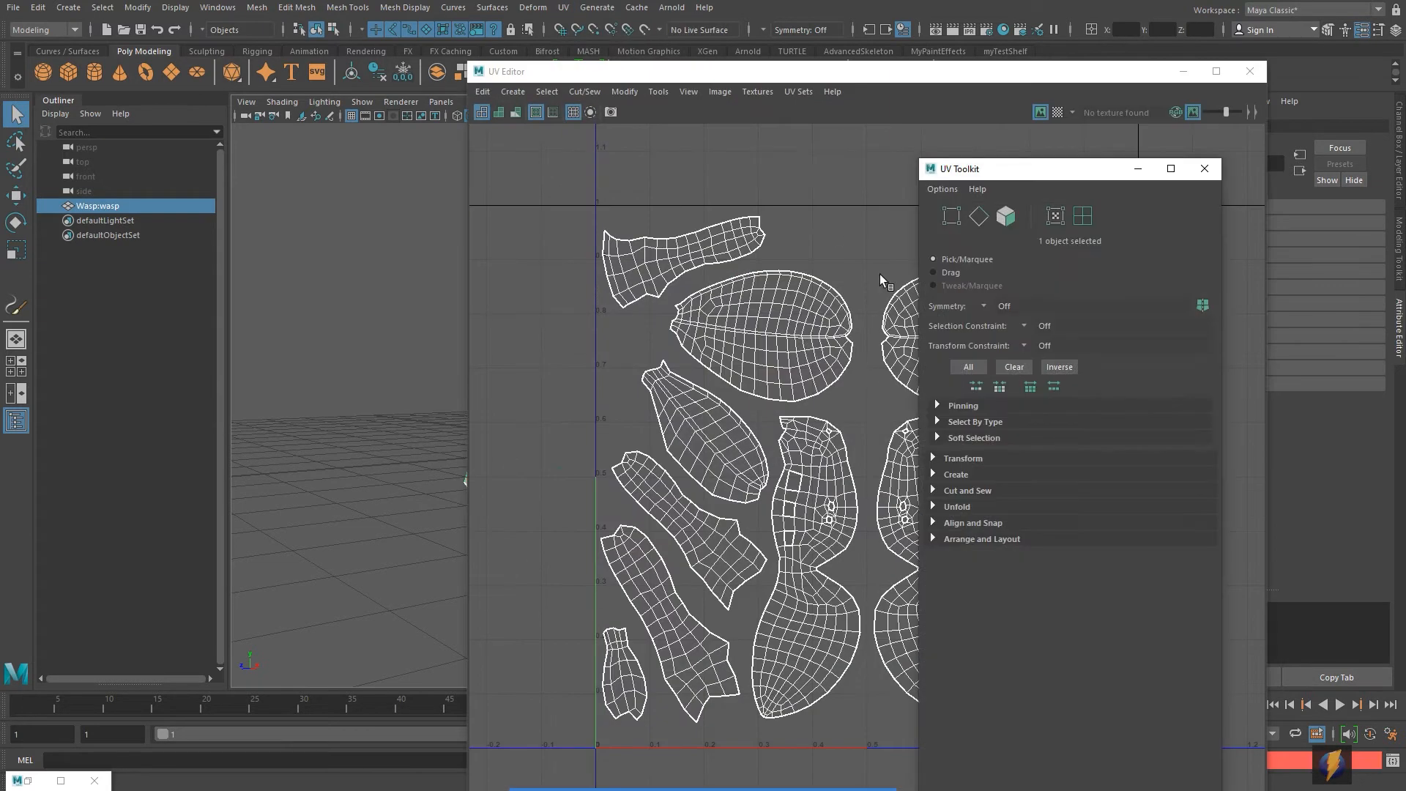
pyautogui.click(1204, 169)
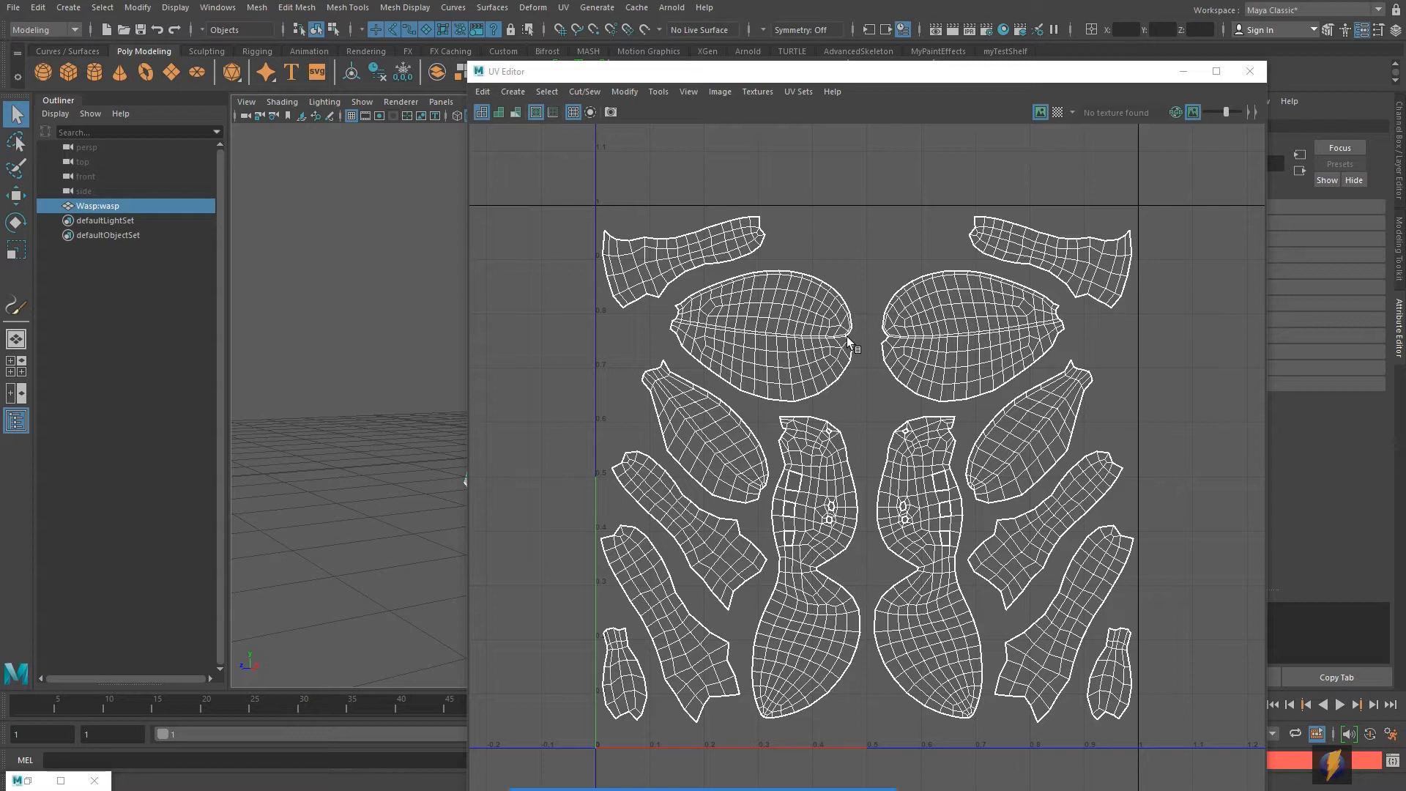
pyautogui.click(1252, 73)
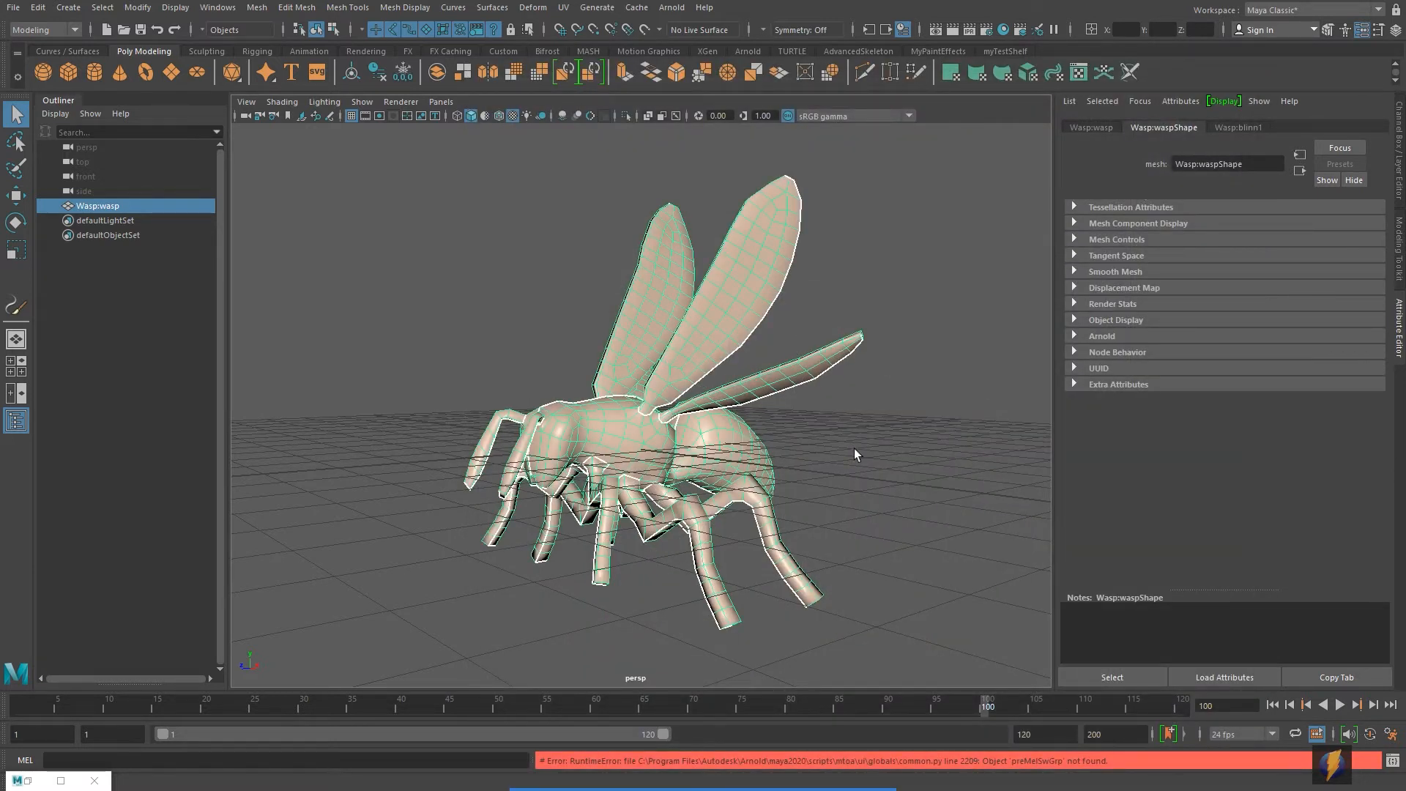
# Step: Make the selected wasp mesh paintable for Paint Effects with Make Paintable
pyautogui.moveTo(868, 473)
pyautogui.keyDown('alt'); pyautogui.mouseDown()
pyautogui.moveTo(622, 458)
pyautogui.moveTo(635, 469)
pyautogui.mouseUp(); pyautogui.keyUp('alt')
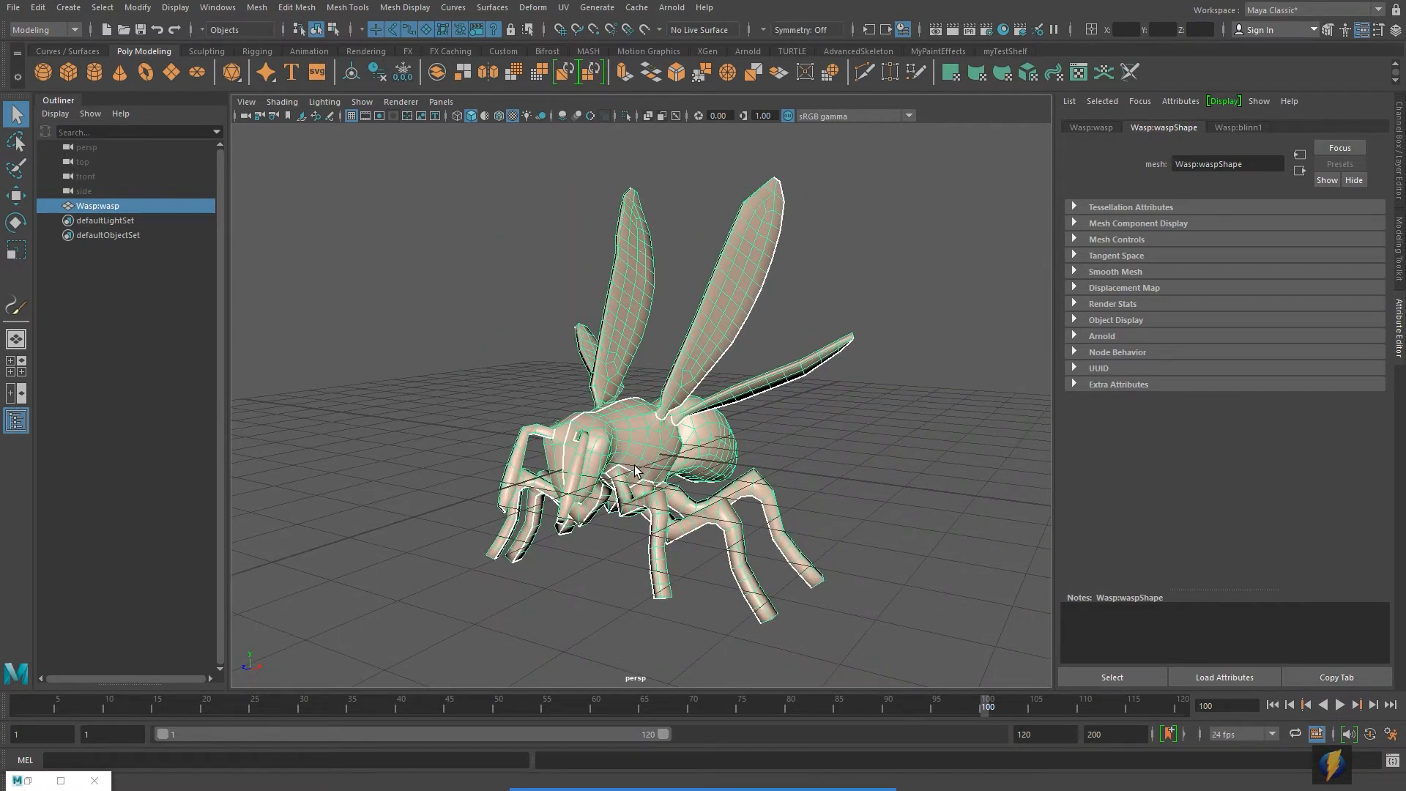
pyautogui.moveTo(412, 432)
pyautogui.mouseDown()
pyautogui.moveTo(596, 98)
pyautogui.moveTo(593, 15)
pyautogui.mouseUp()
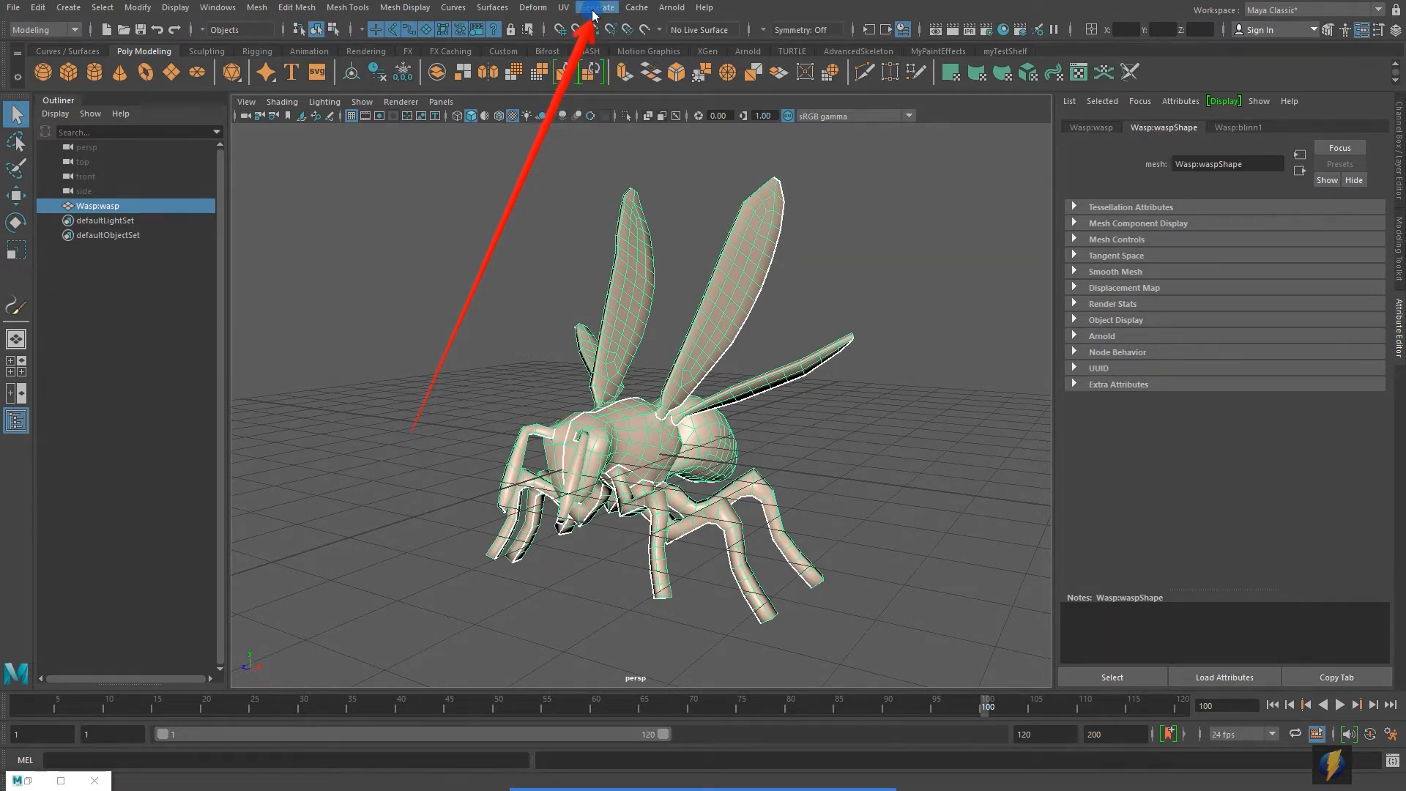
pyautogui.click(593, 9)
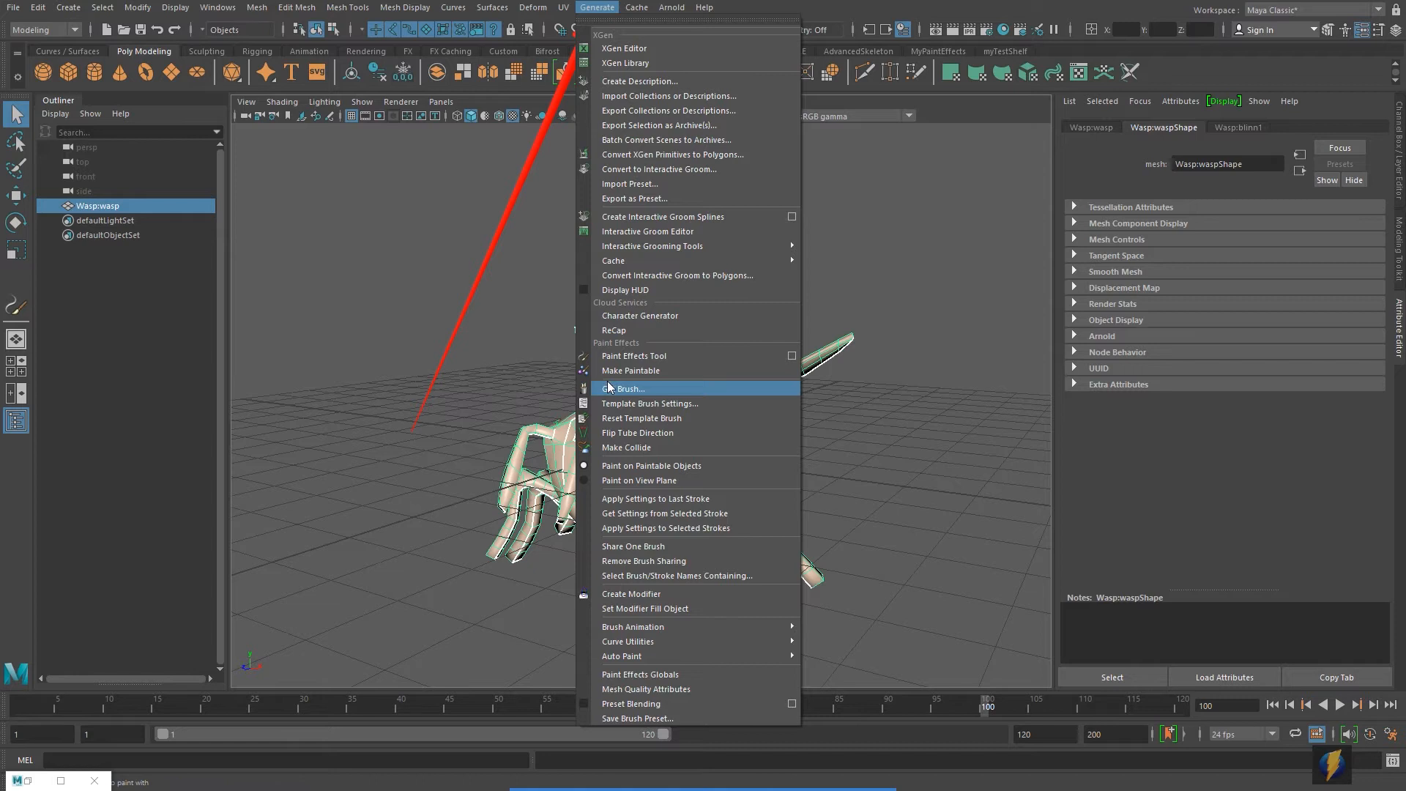
pyautogui.click(675, 369)
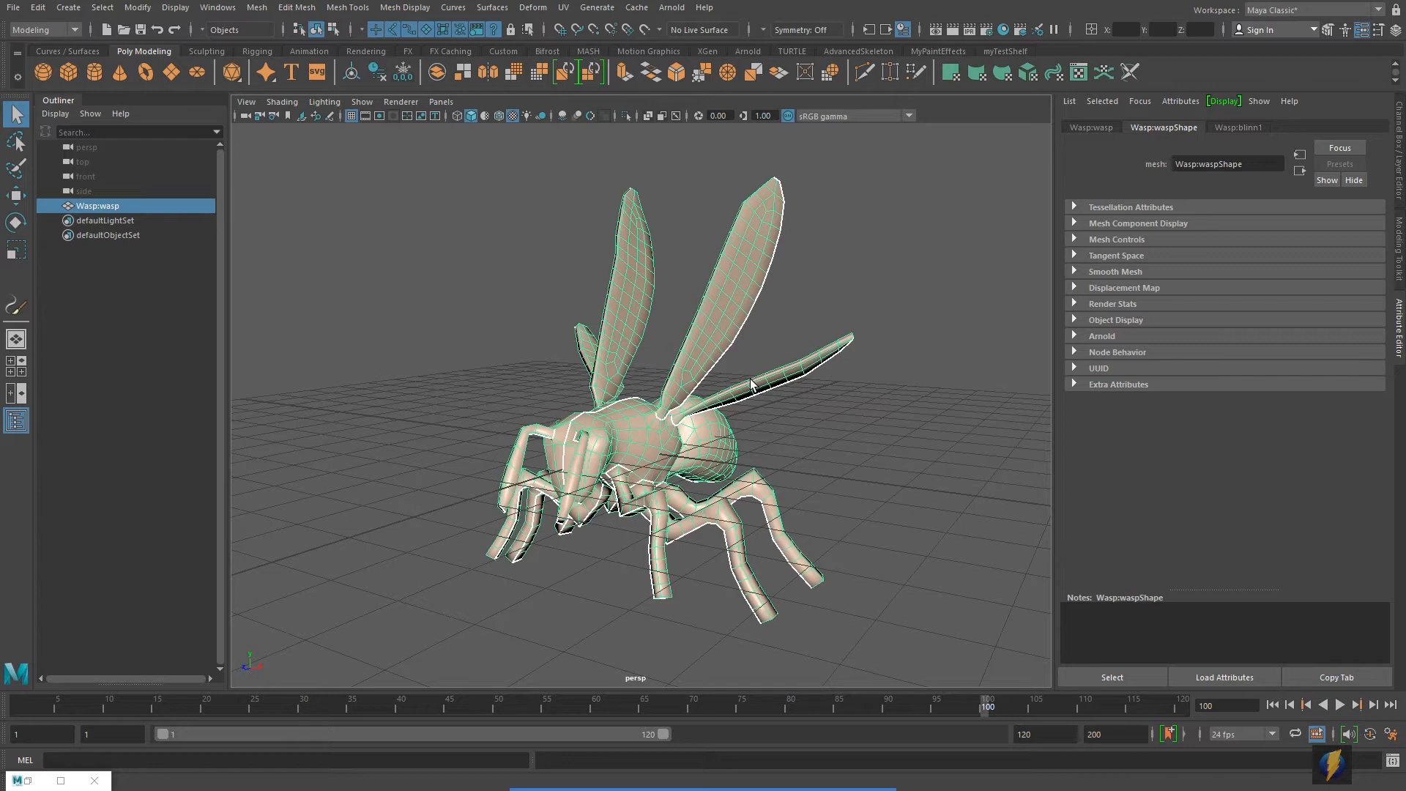
# Step: Paint a trial stroke of small town buildings across the wasp's head, back and wing, and delete that stroke
pyautogui.click(16, 306)
pyautogui.moveTo(591, 421)
pyautogui.mouseDown()
pyautogui.moveTo(634, 414)
pyautogui.moveTo(586, 410)
pyautogui.moveTo(635, 402)
pyautogui.moveTo(687, 346)
pyautogui.moveTo(745, 226)
pyautogui.mouseUp()
pyautogui.moveTo(780, 327)
pyautogui.keyDown('alt'); pyautogui.mouseDown()
pyautogui.moveTo(596, 324)
pyautogui.moveTo(719, 341)
pyautogui.moveTo(754, 386)
pyautogui.moveTo(728, 449)
pyautogui.moveTo(837, 439)
pyautogui.moveTo(694, 434)
pyautogui.mouseUp(); pyautogui.keyUp('alt')
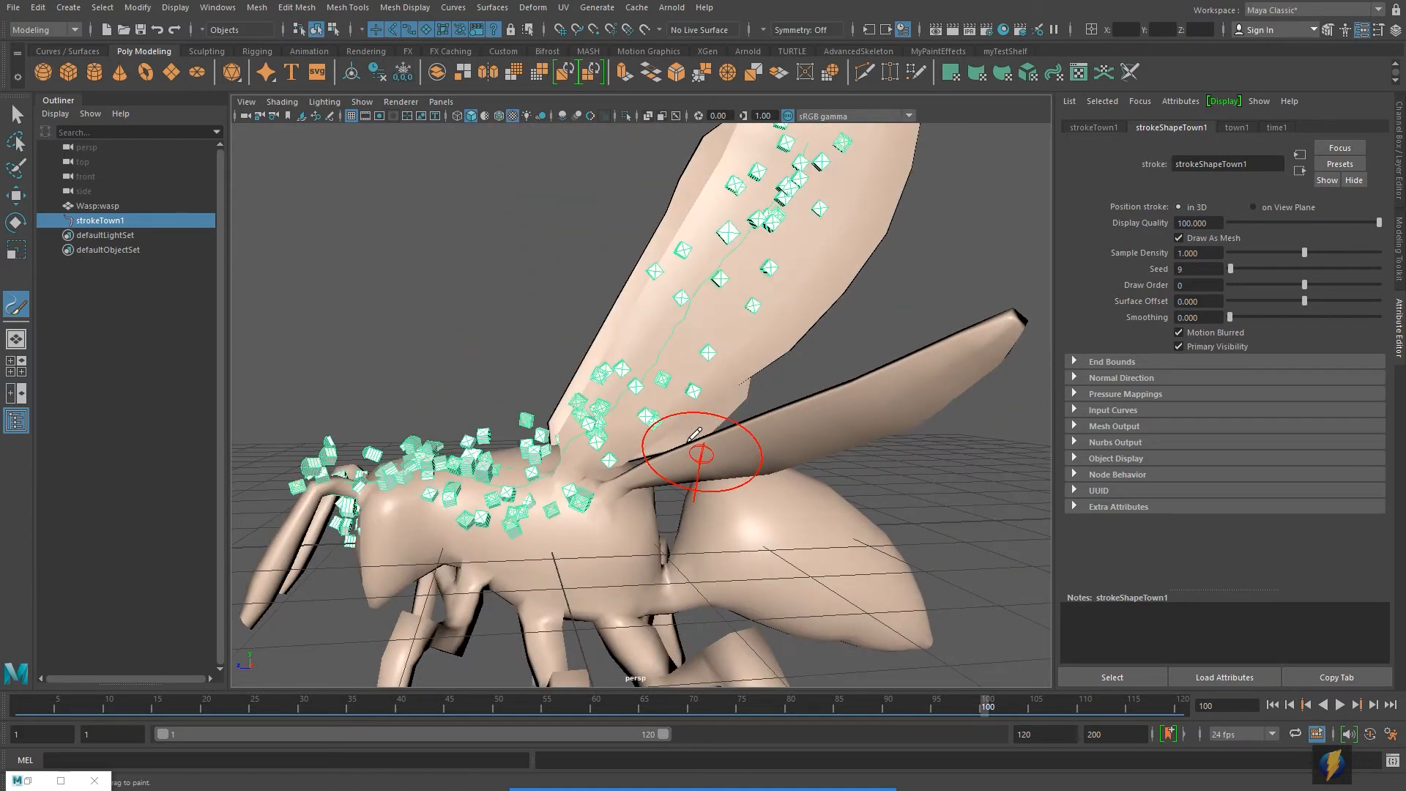
pyautogui.press('Delete')
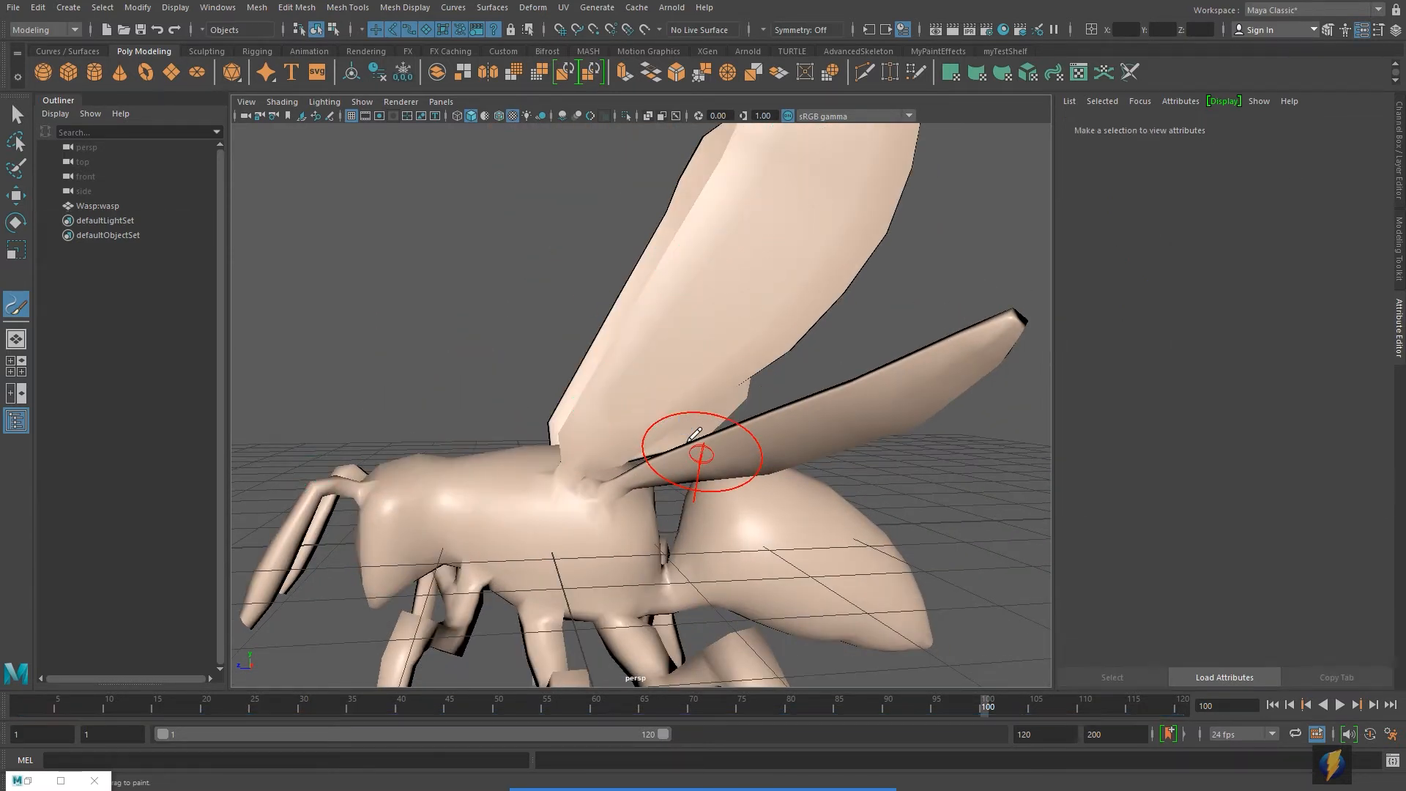
# Step: Open the Paint Effects example brushes in the Content Browser and browse the Hair folder
pyautogui.moveTo(694, 434)
pyautogui.keyDown('alt'); pyautogui.mouseDown()
pyautogui.moveTo(663, 454)
pyautogui.moveTo(716, 465)
pyautogui.moveTo(733, 408)
pyautogui.mouseUp(); pyautogui.keyUp('alt')
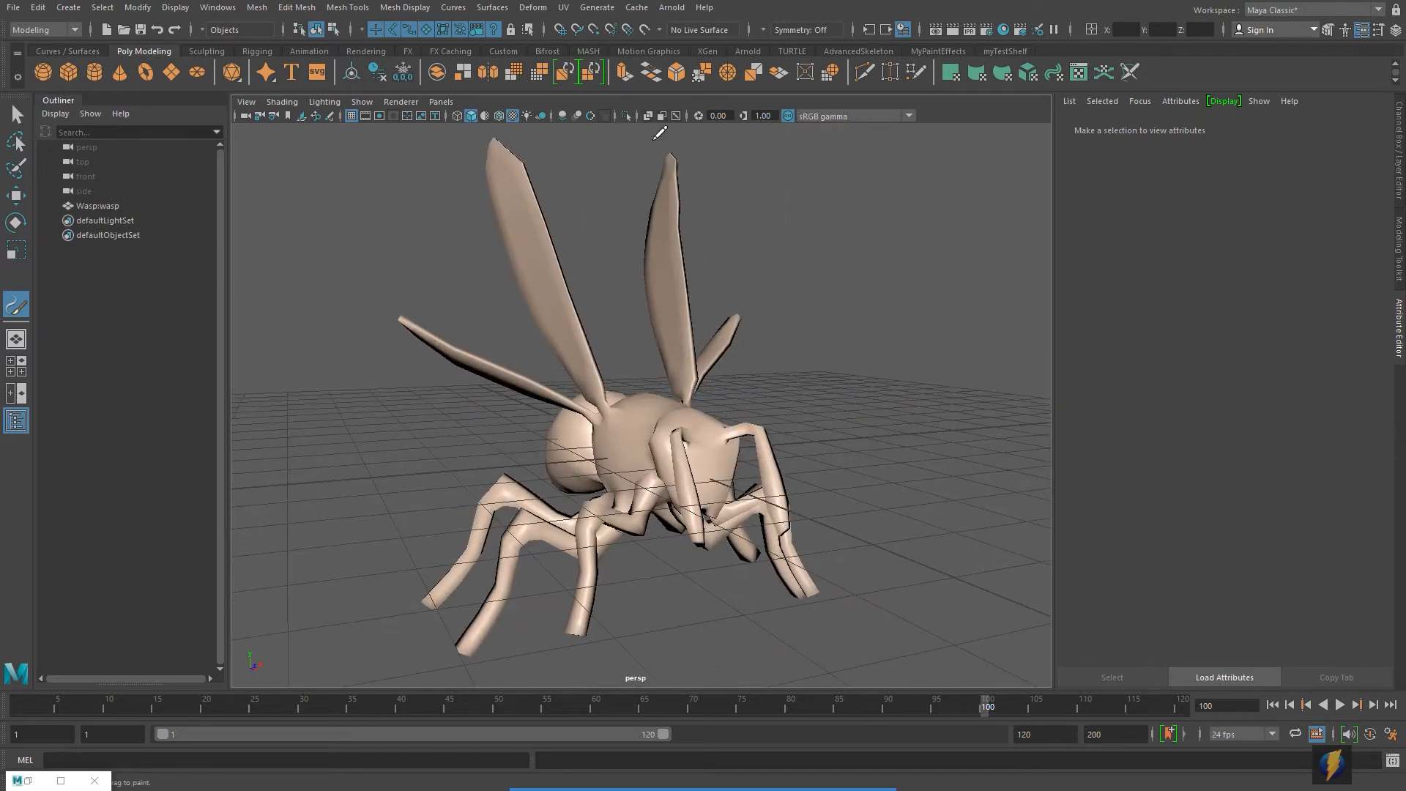
pyautogui.click(599, 9)
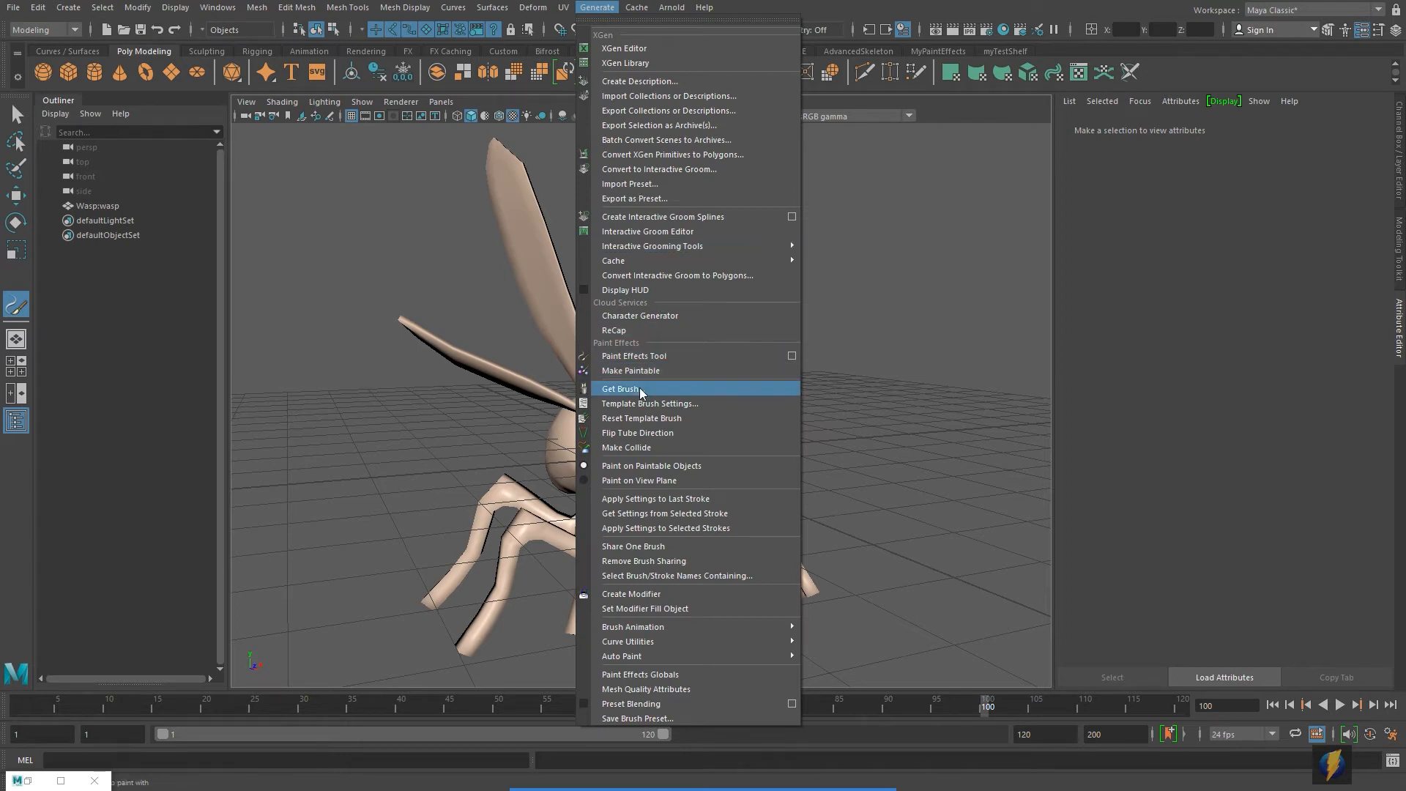
pyautogui.click(678, 389)
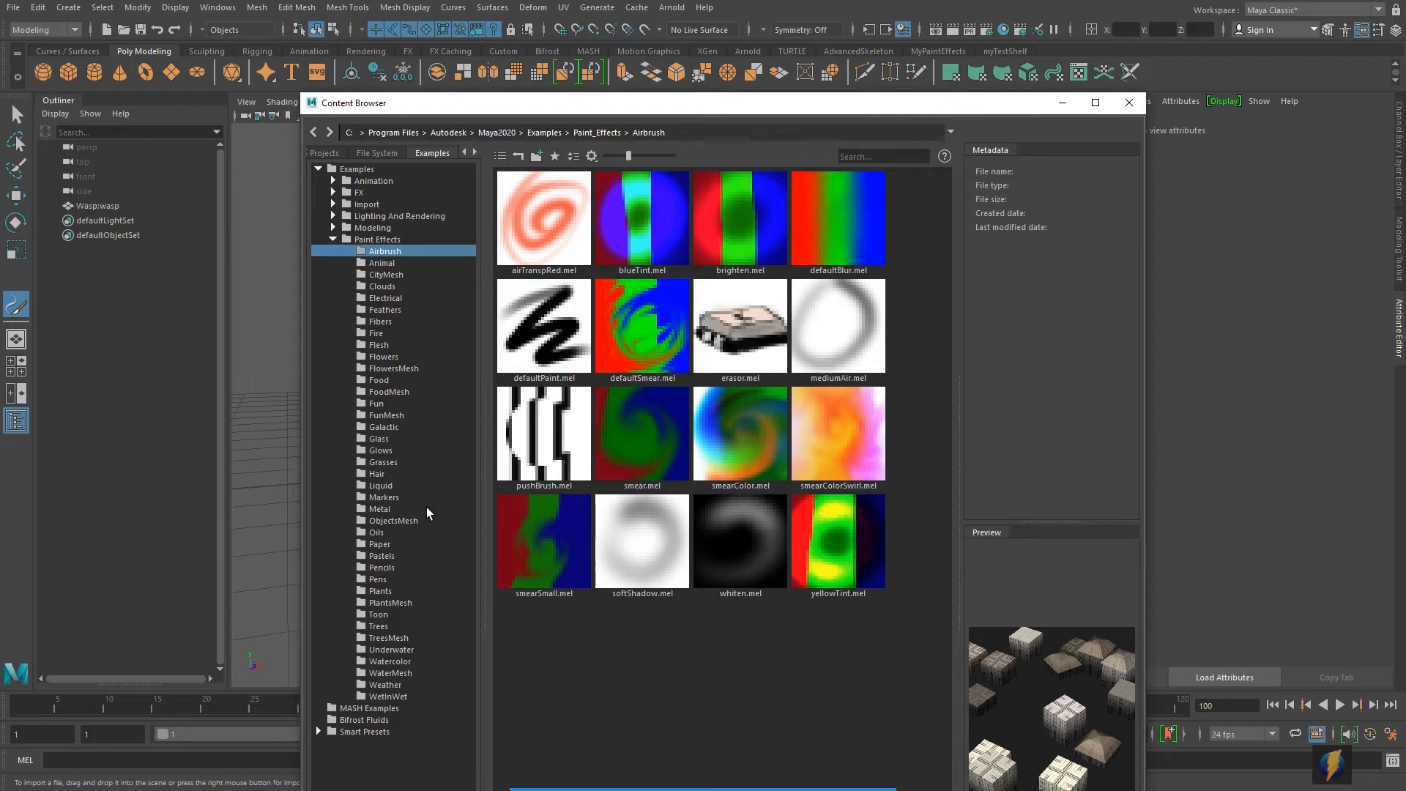
pyautogui.click(378, 474)
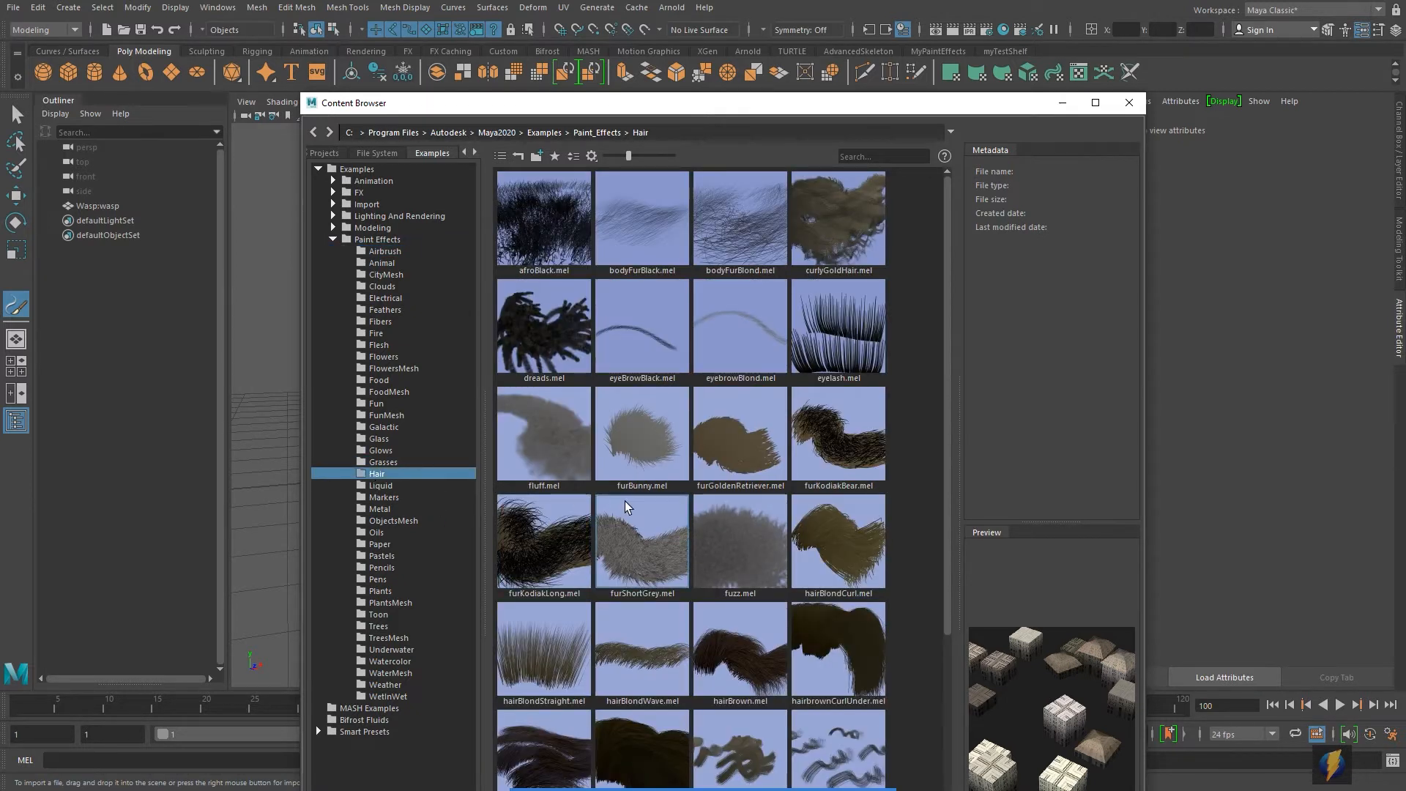
pyautogui.moveTo(947, 234); pyautogui.dragTo(984, 498)
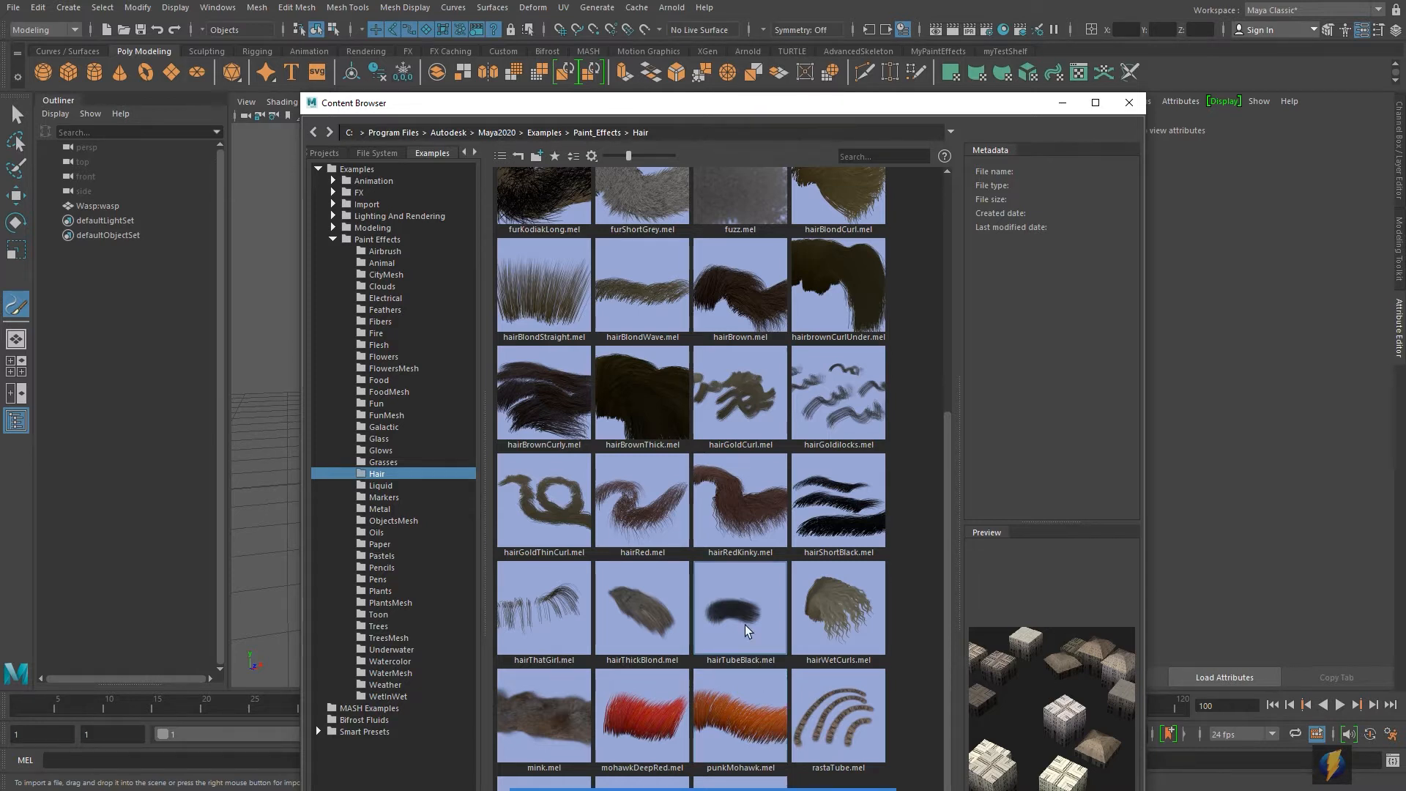
pyautogui.scroll(3, 744, 625)
pyautogui.scroll(1, 744, 625)
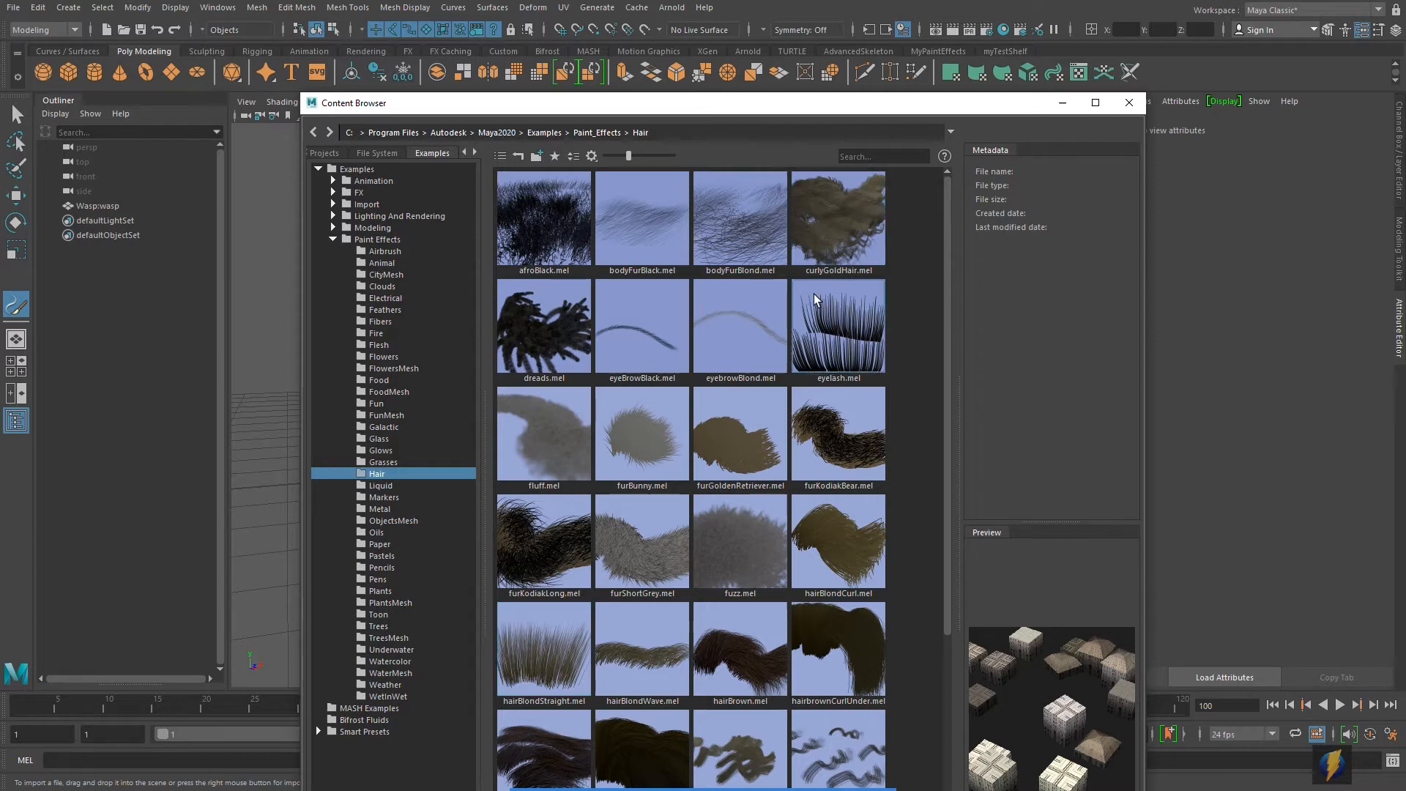
# Step: Choose the hairBlondStraight brush for painting and close the Content Browser
pyautogui.moveTo(791, 778)
pyautogui.click(758, 760)
pyautogui.moveTo(731, 290)
pyautogui.mouseDown()
pyautogui.moveTo(541, 597)
pyautogui.moveTo(566, 669)
pyautogui.moveTo(548, 671)
pyautogui.moveTo(554, 657)
pyautogui.mouseUp()
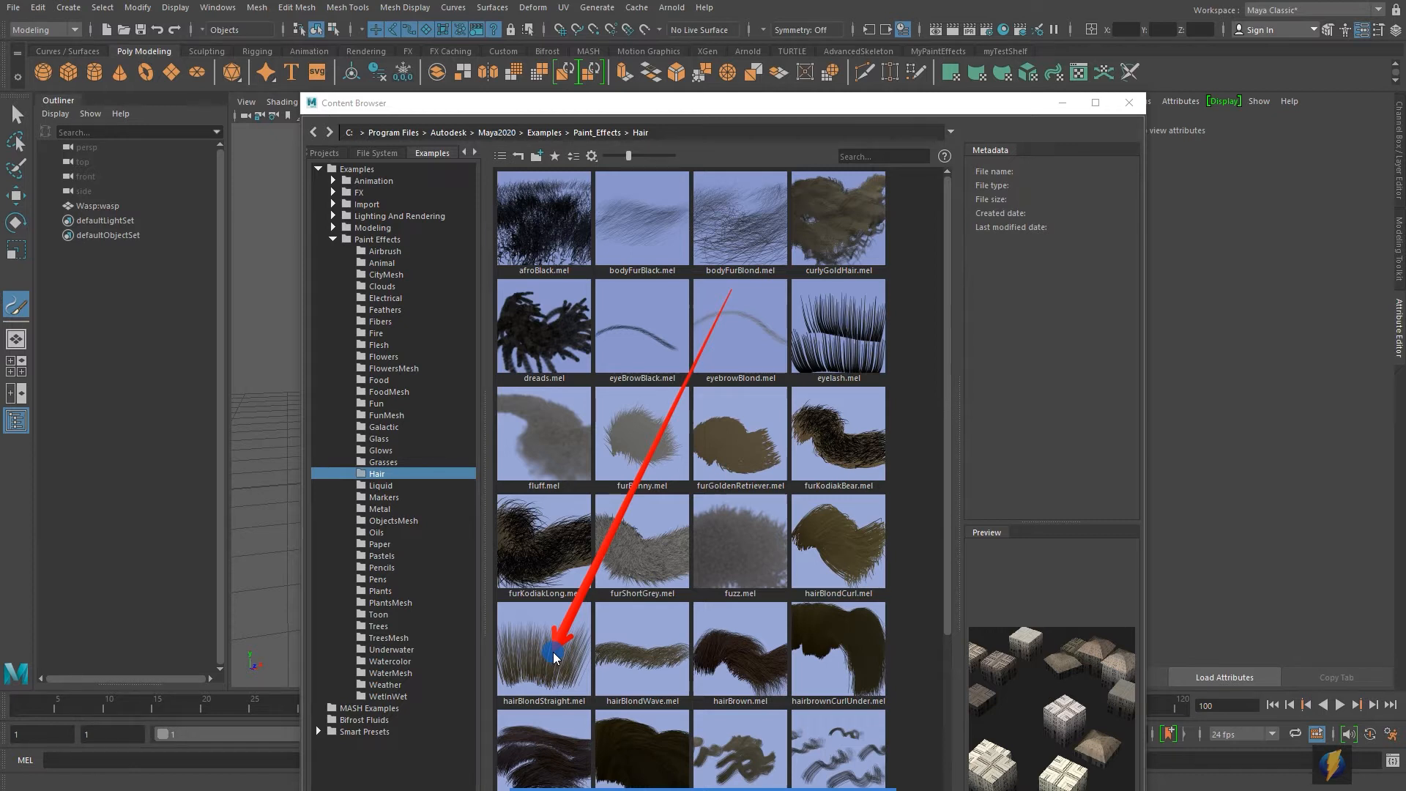
pyautogui.moveTo(555, 656); pyautogui.dragTo(547, 657)
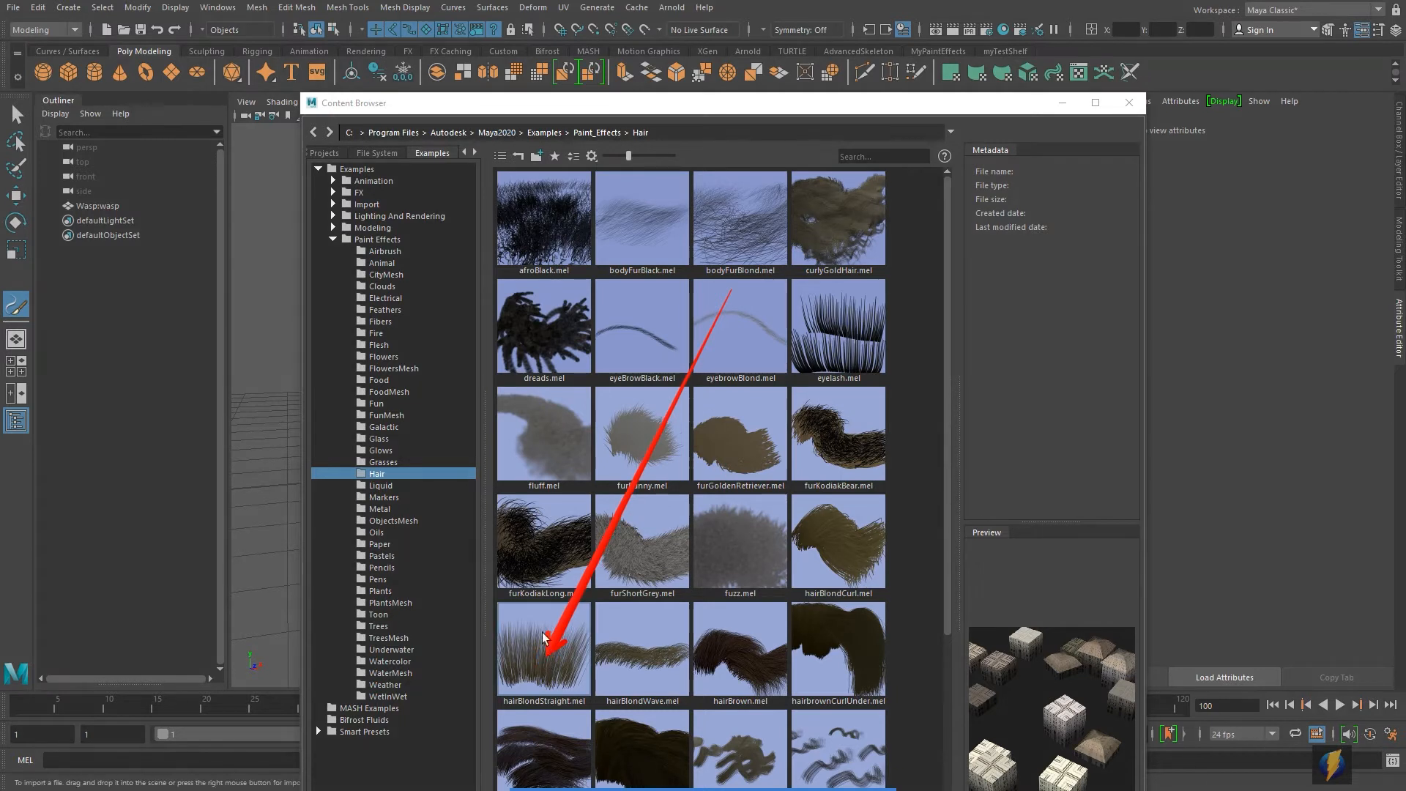
pyautogui.click(528, 653)
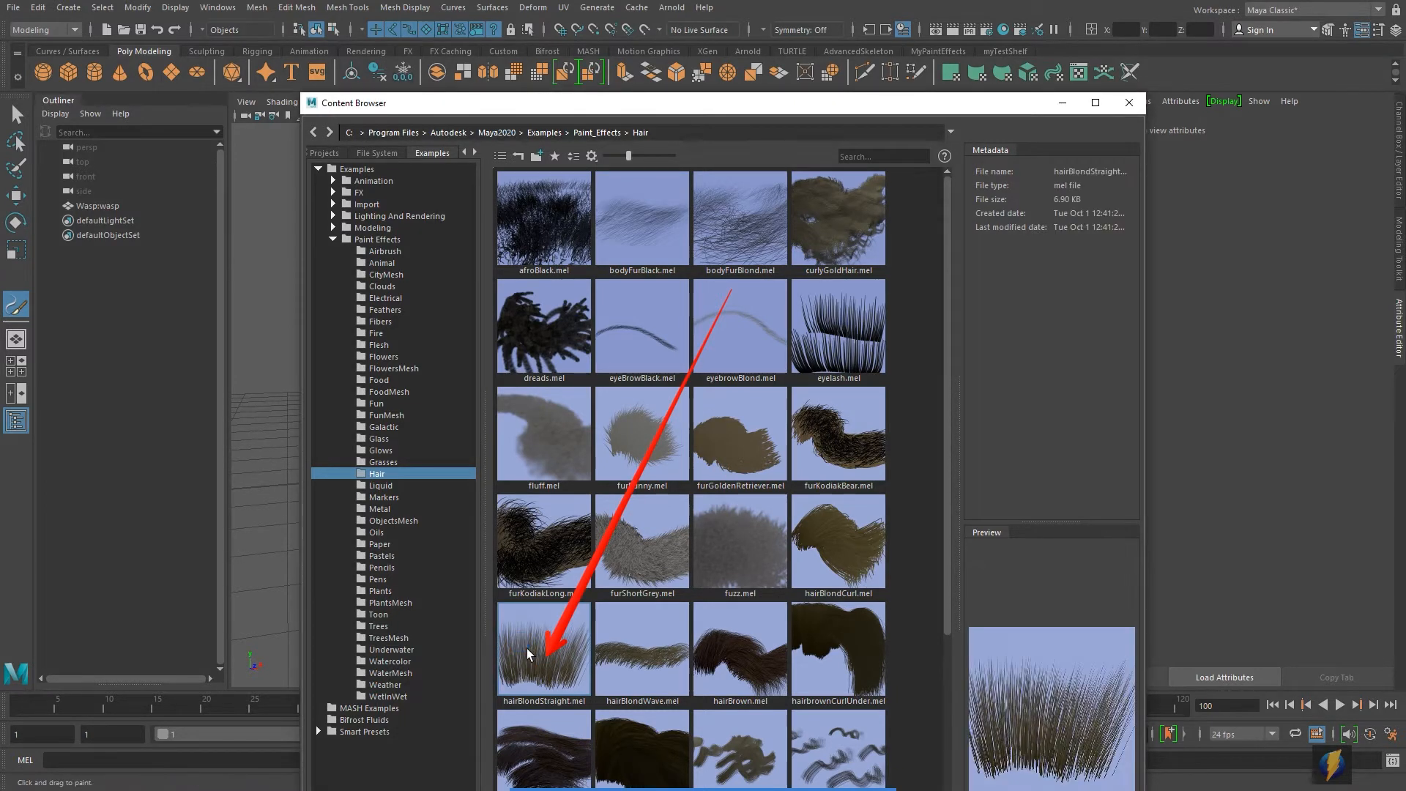
pyautogui.click(1128, 104)
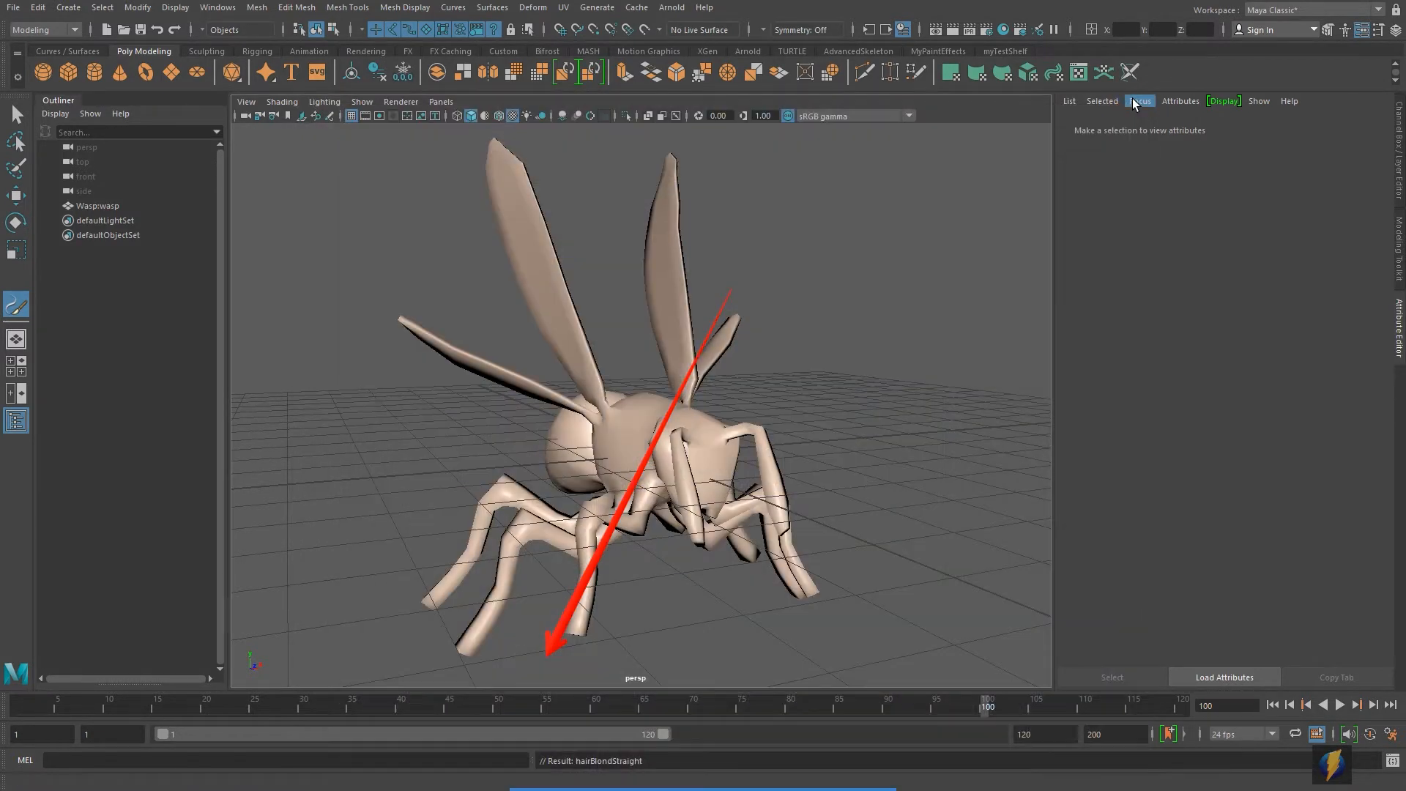
# Step: Paint a hairBlondStraight stroke from the top of the wasp's head along its back to the wing base
pyautogui.keyDown('alt'); pyautogui.moveTo(780, 366); pyautogui.dragTo(680, 397); pyautogui.keyUp('alt')
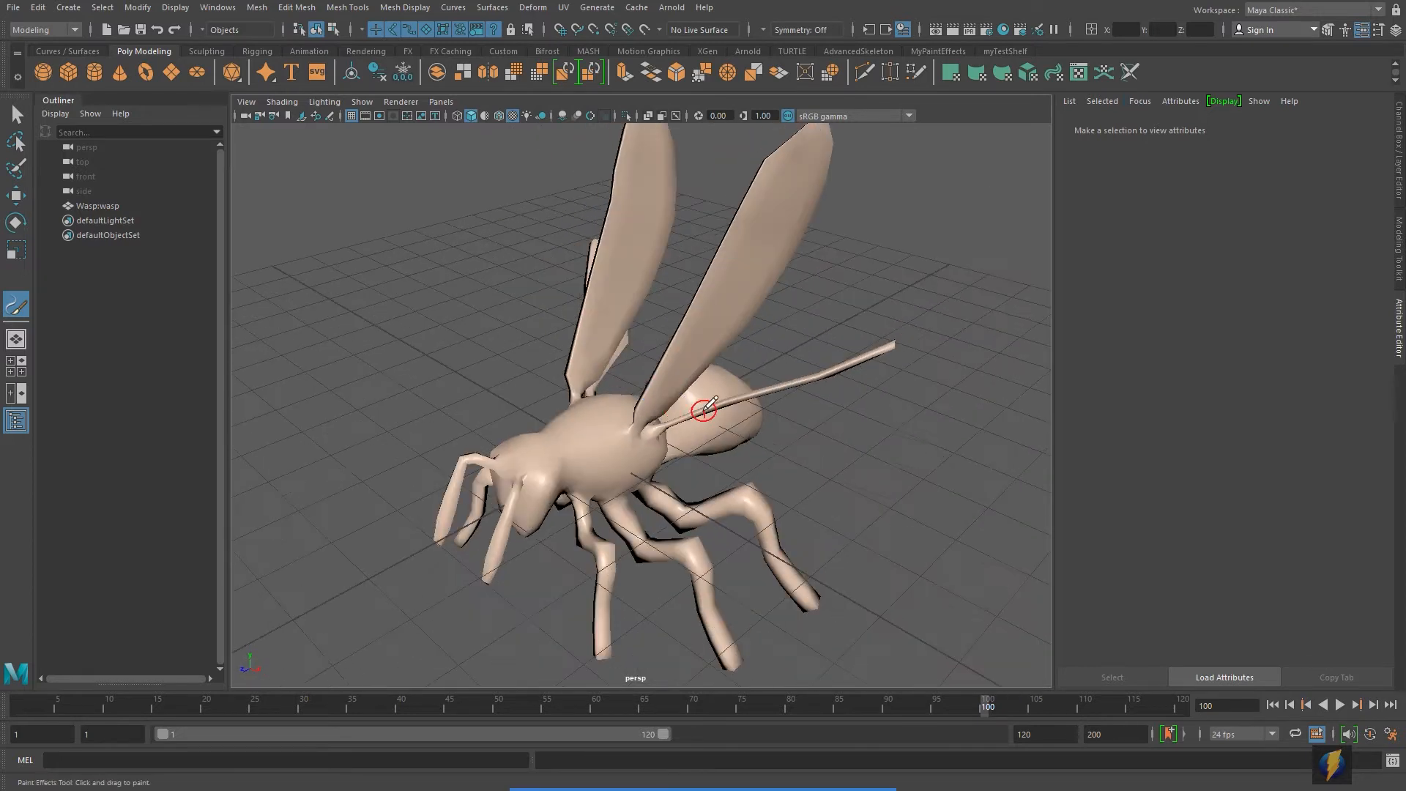
pyautogui.scroll(5, 707, 411)
pyautogui.keyDown('alt'); pyautogui.moveTo(669, 400); pyautogui.dragTo(784, 272, button='middle'); pyautogui.keyUp('alt')
pyautogui.keyDown('alt'); pyautogui.moveTo(784, 271); pyautogui.dragTo(747, 276); pyautogui.keyUp('alt')
pyautogui.keyDown('alt'); pyautogui.moveTo(651, 282); pyautogui.dragTo(594, 314); pyautogui.keyUp('alt')
pyautogui.moveTo(510, 338)
pyautogui.mouseDown()
pyautogui.moveTo(535, 312)
pyautogui.moveTo(738, 269)
pyautogui.mouseUp()
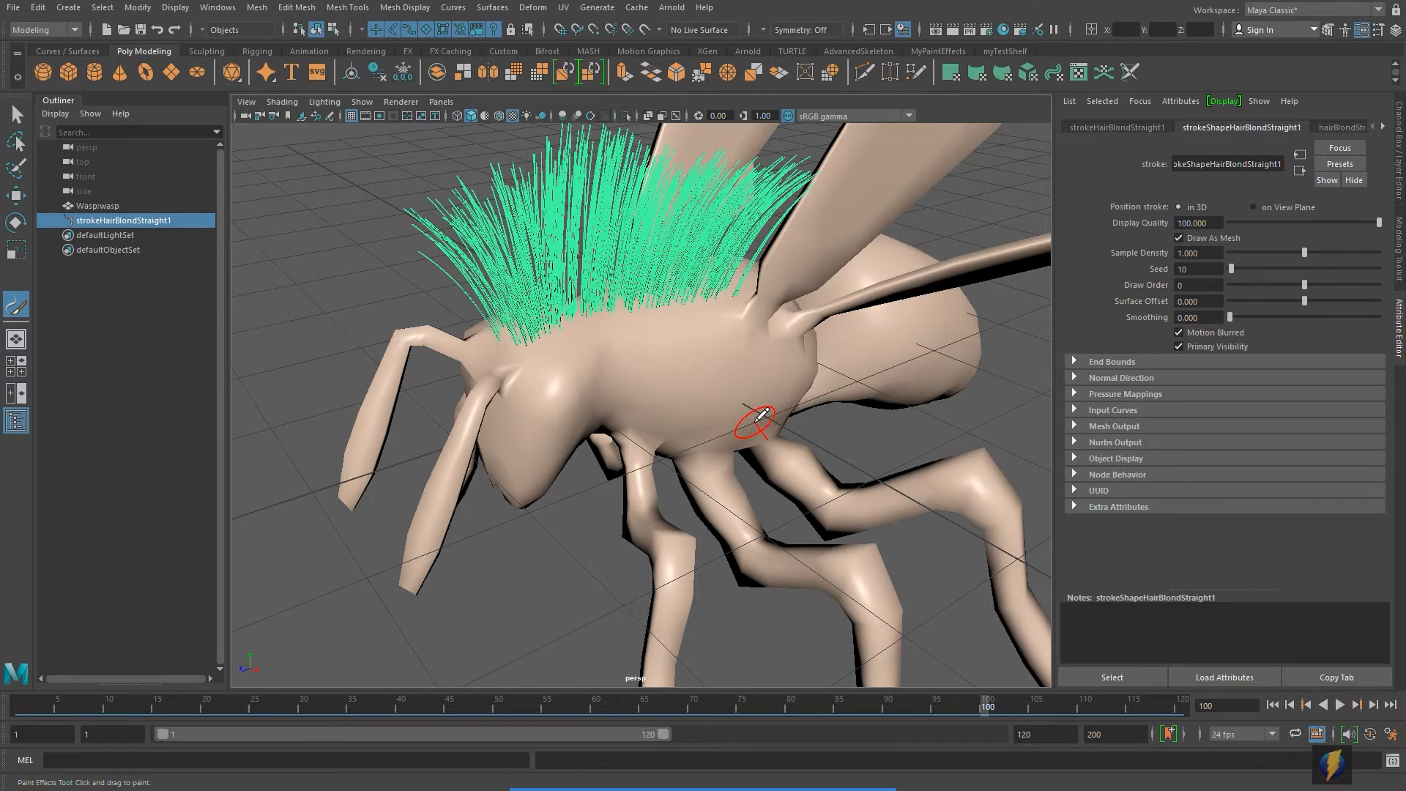
# Step: Frame the hair on the wasp's back from the side and render the view with Maya Software
pyautogui.moveTo(581, 376)
pyautogui.keyDown('alt'); pyautogui.mouseDown()
pyautogui.moveTo(798, 373)
pyautogui.moveTo(655, 350)
pyautogui.moveTo(595, 362)
pyautogui.moveTo(607, 347)
pyautogui.mouseUp(); pyautogui.keyUp('alt')
pyautogui.keyDown('alt'); pyautogui.moveTo(602, 353); pyautogui.dragTo(675, 455, button='middle'); pyautogui.keyUp('alt')
pyautogui.moveTo(675, 455)
pyautogui.keyDown('alt'); pyautogui.mouseDown(button='right')
pyautogui.moveTo(646, 438)
pyautogui.moveTo(666, 440)
pyautogui.moveTo(661, 452)
pyautogui.mouseUp(button='right'); pyautogui.keyUp('alt')
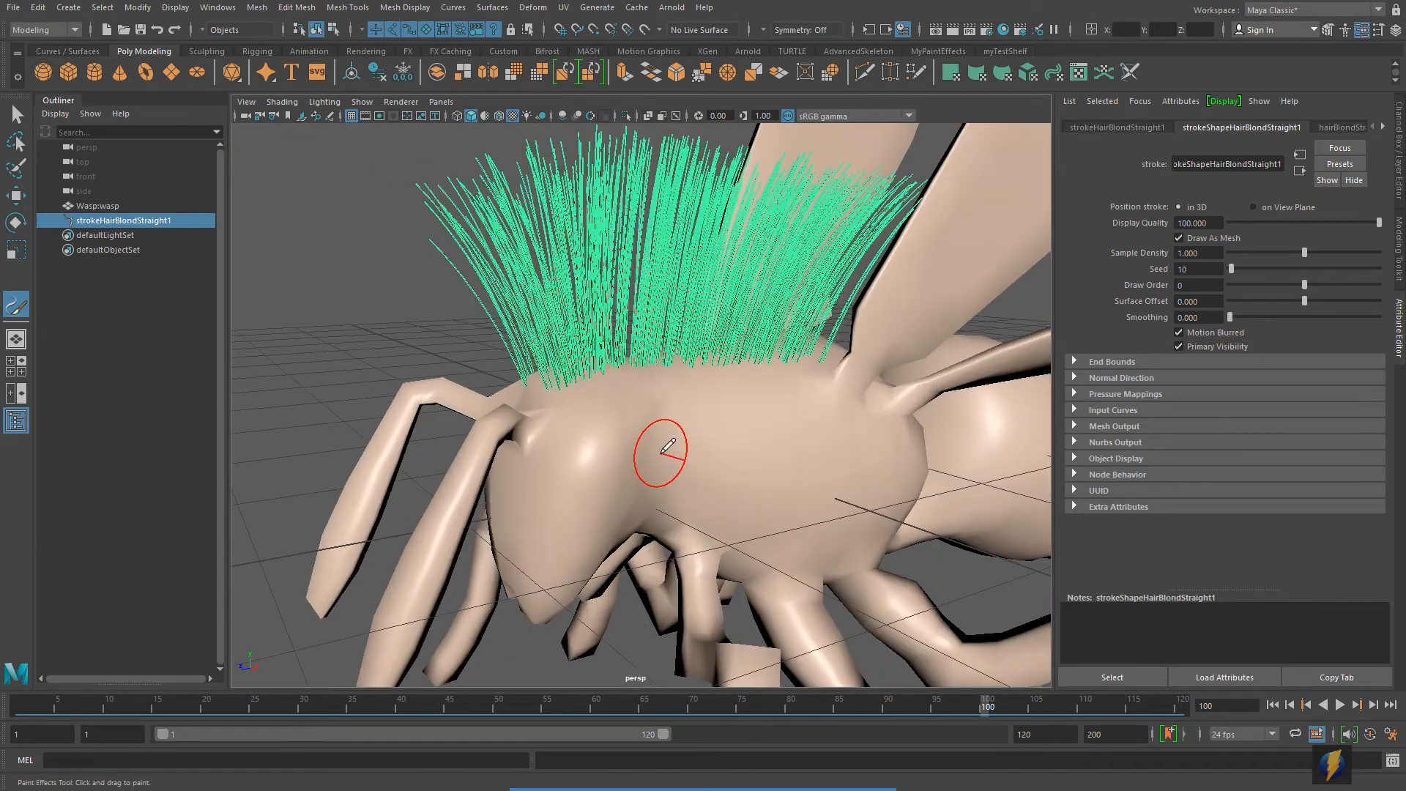
pyautogui.keyDown('alt'); pyautogui.moveTo(662, 402); pyautogui.dragTo(657, 430, button='middle'); pyautogui.keyUp('alt')
pyautogui.keyDown('alt'); pyautogui.moveTo(651, 444); pyautogui.dragTo(669, 427); pyautogui.keyUp('alt')
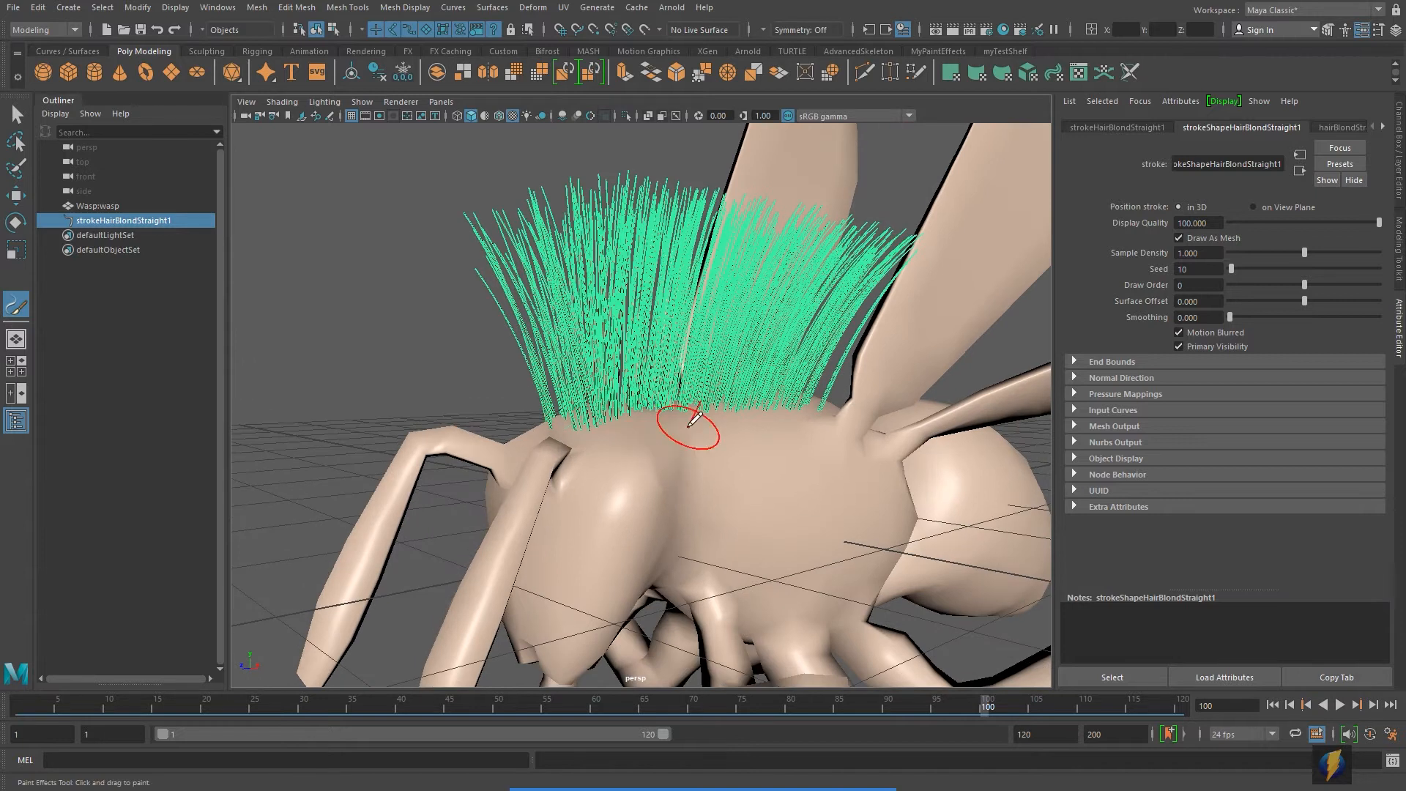
pyautogui.click(937, 29)
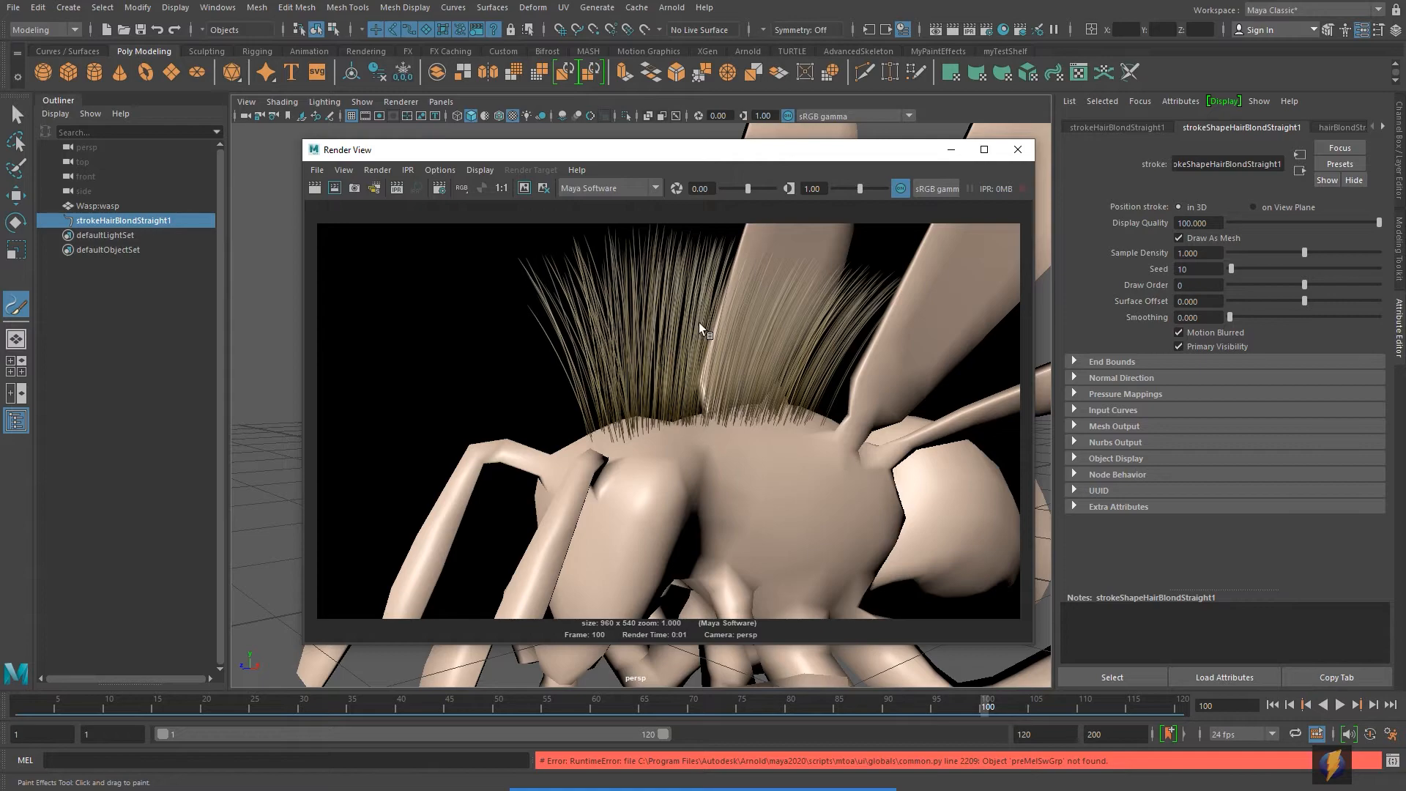
# Step: Switch to the browser, examine the body hair in the spider and wasp reference photos, and return to Maya
pyautogui.hotkey('alt', 'Tab')
pyautogui.click(802, 395)
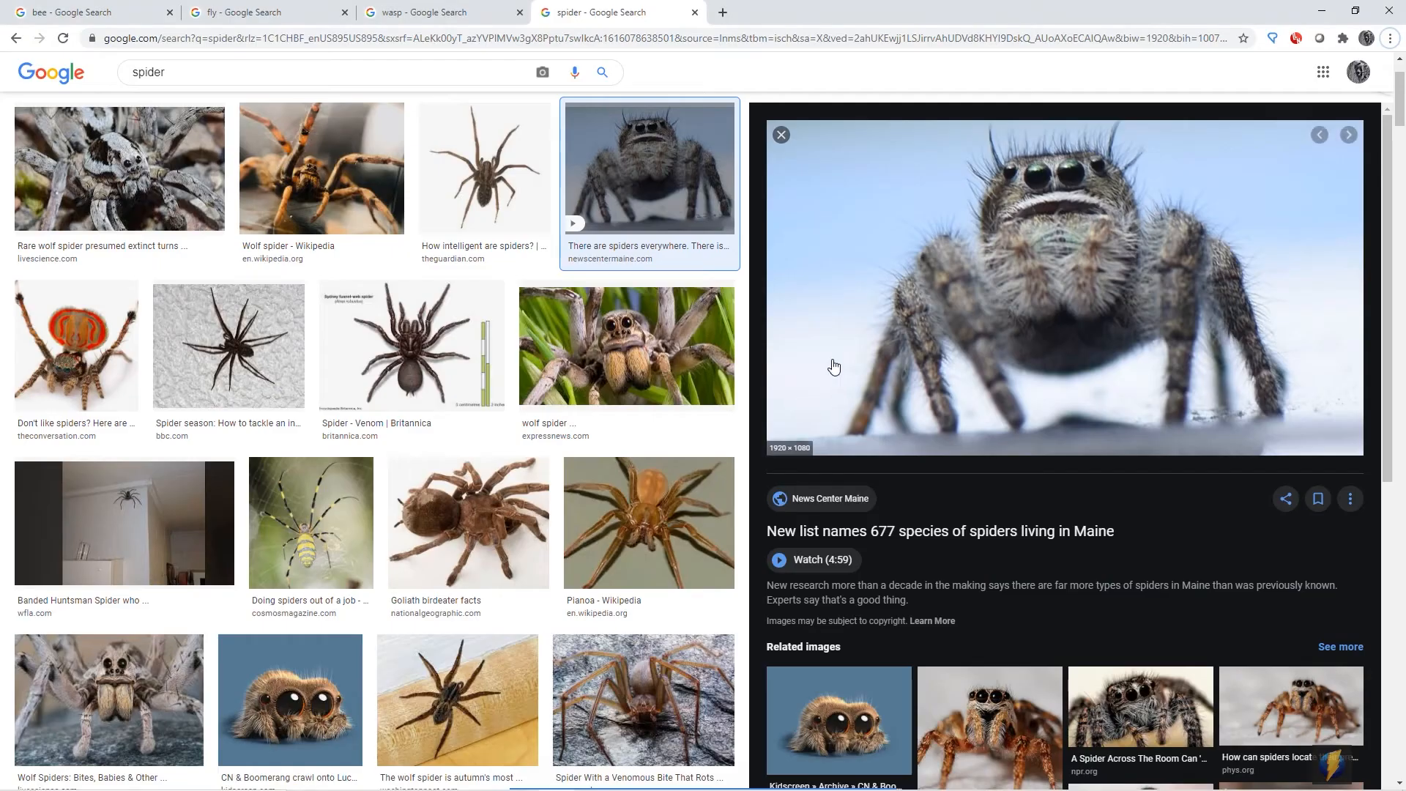
pyautogui.click(412, 14)
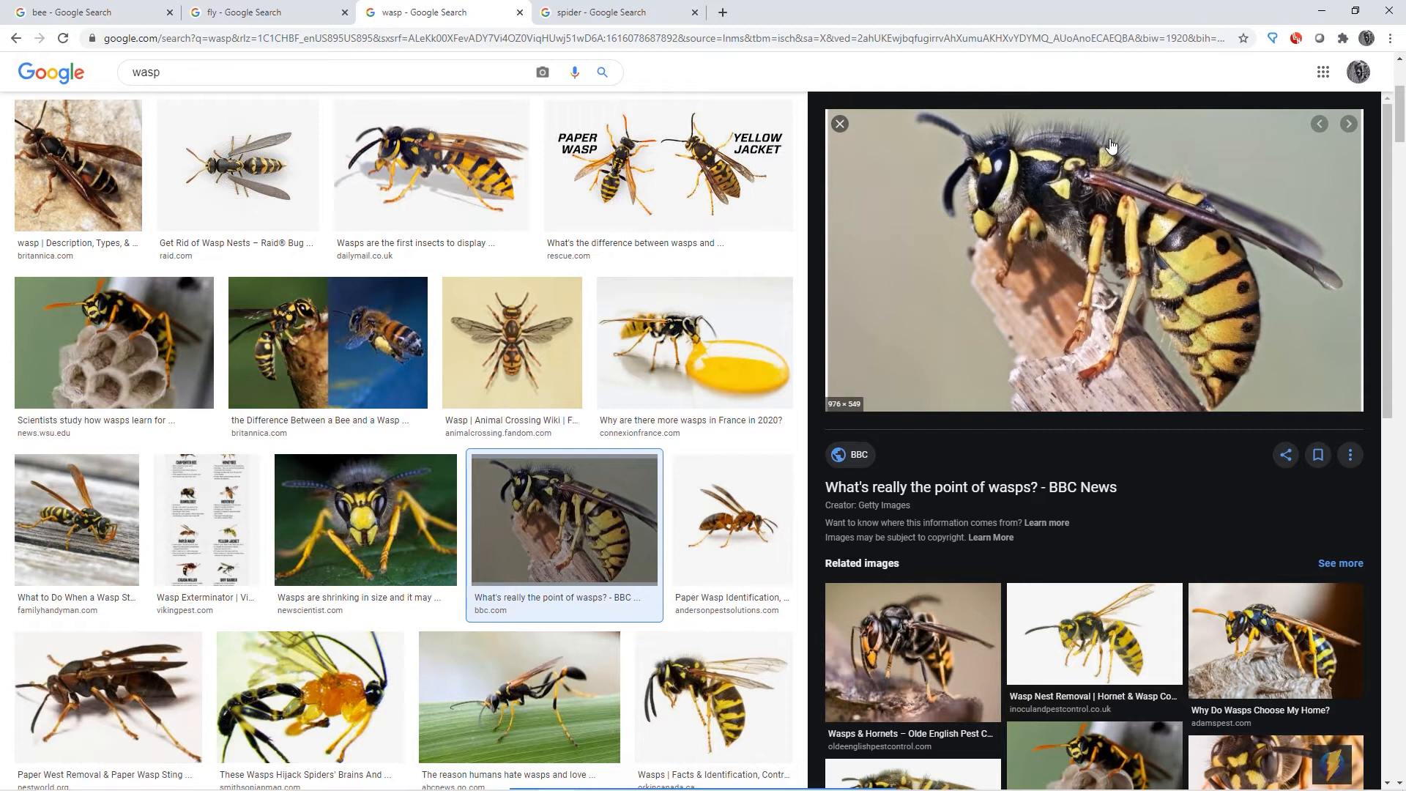
pyautogui.hotkey('alt', 'Tab')
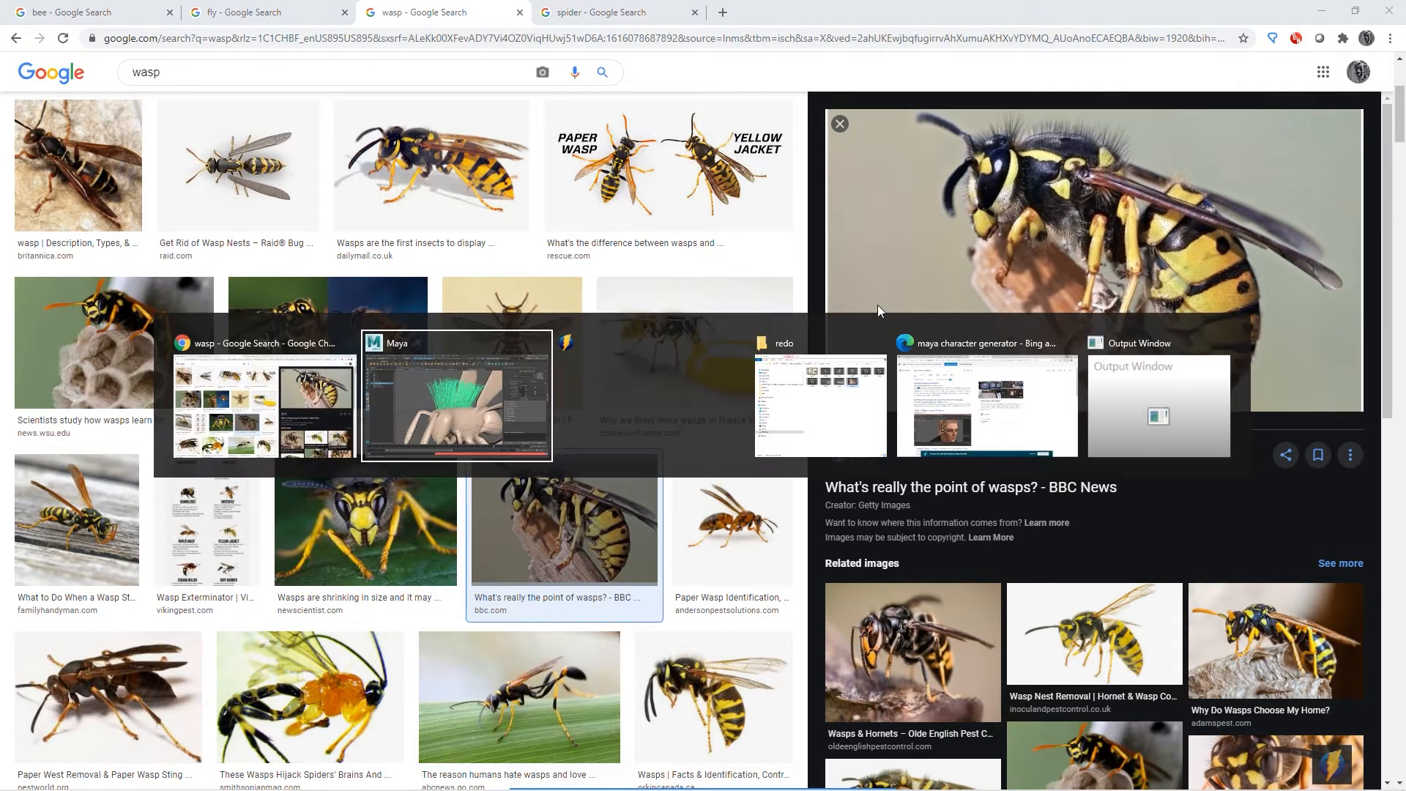
pyautogui.click(476, 389)
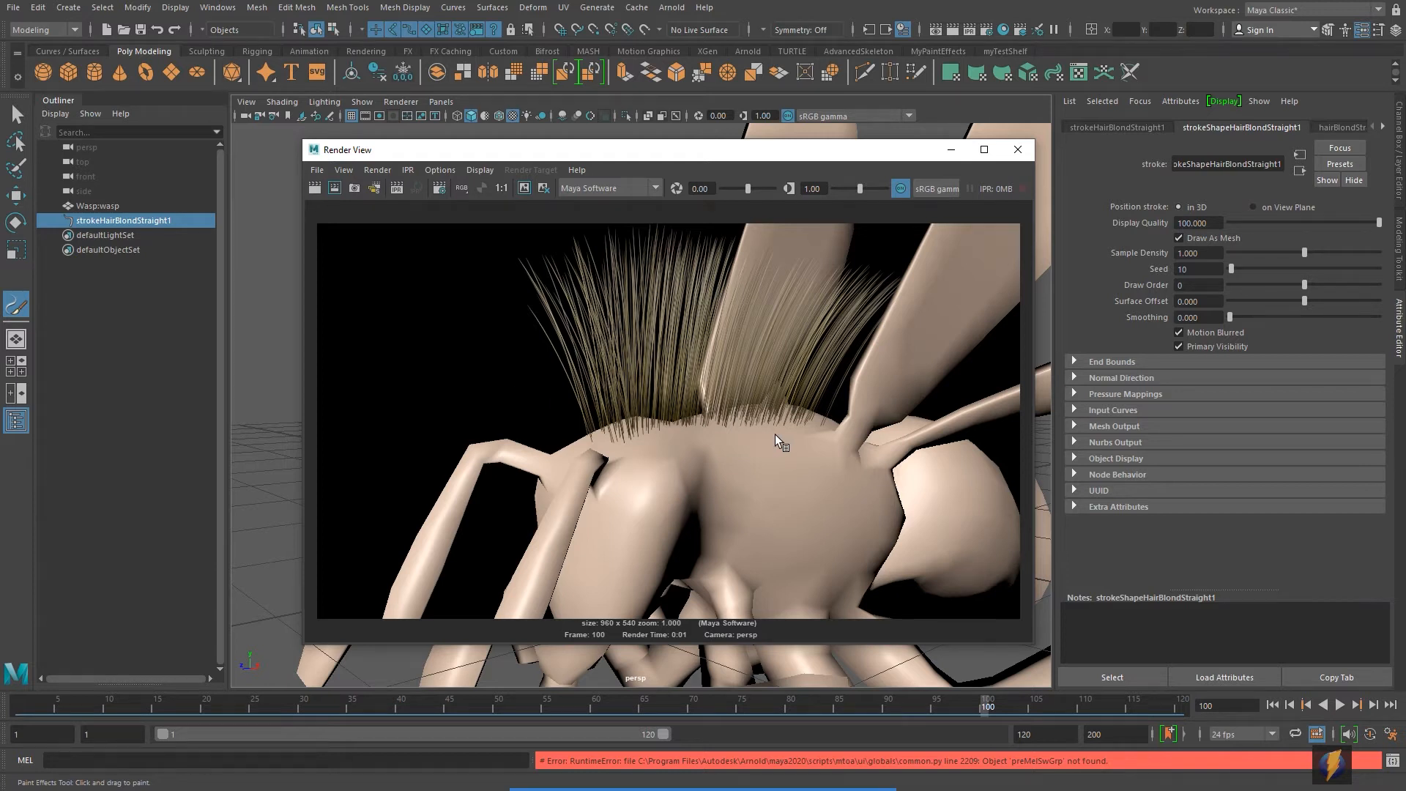
# Step: Close the Render View and activate the Select Tool with the blond hair stroke on the wasp's back selected
pyautogui.click(1017, 149)
pyautogui.keyDown('alt'); pyautogui.moveTo(636, 415); pyautogui.dragTo(602, 438); pyautogui.keyUp('alt')
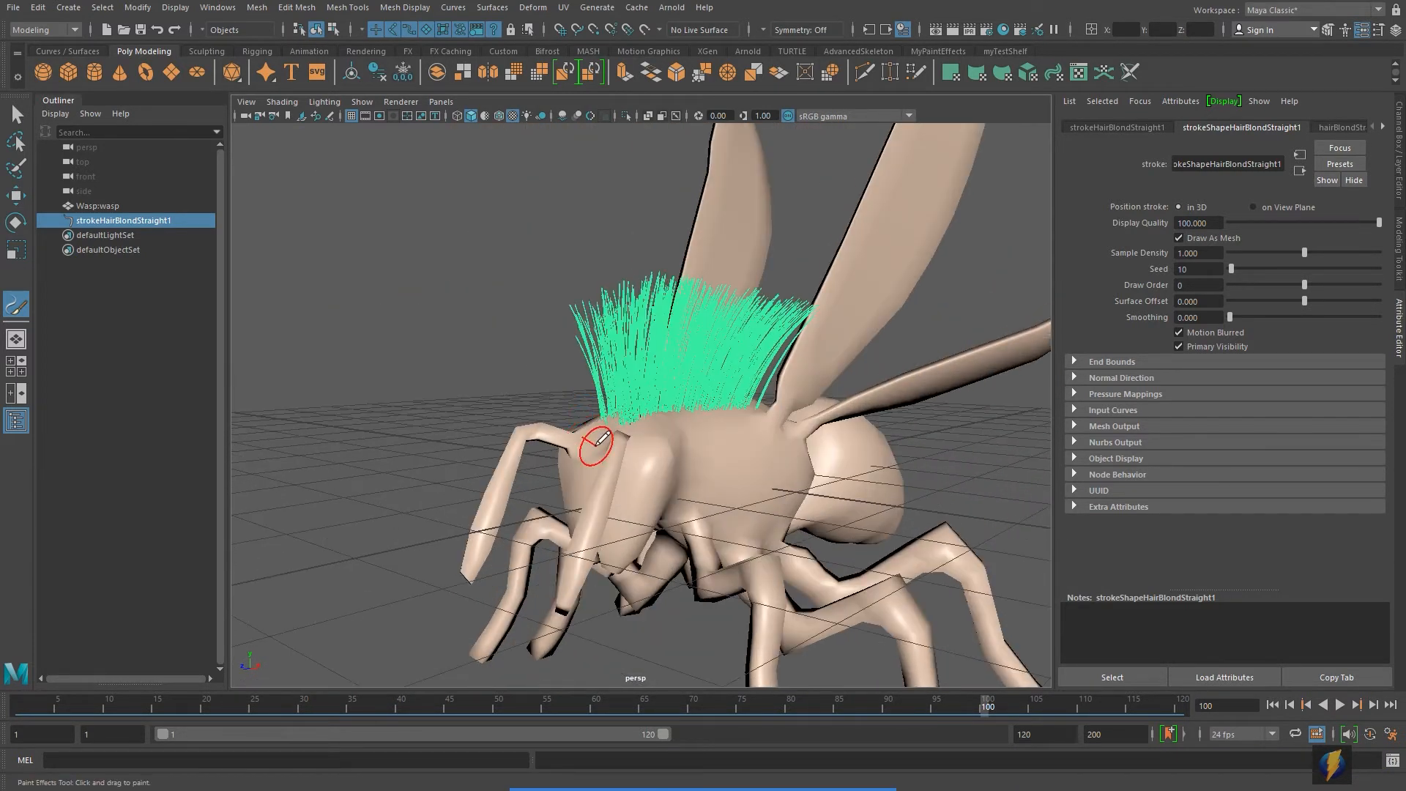
pyautogui.moveTo(739, 472)
pyautogui.keyDown('alt'); pyautogui.mouseDown()
pyautogui.moveTo(659, 462)
pyautogui.moveTo(563, 347)
pyautogui.mouseUp(); pyautogui.keyUp('alt')
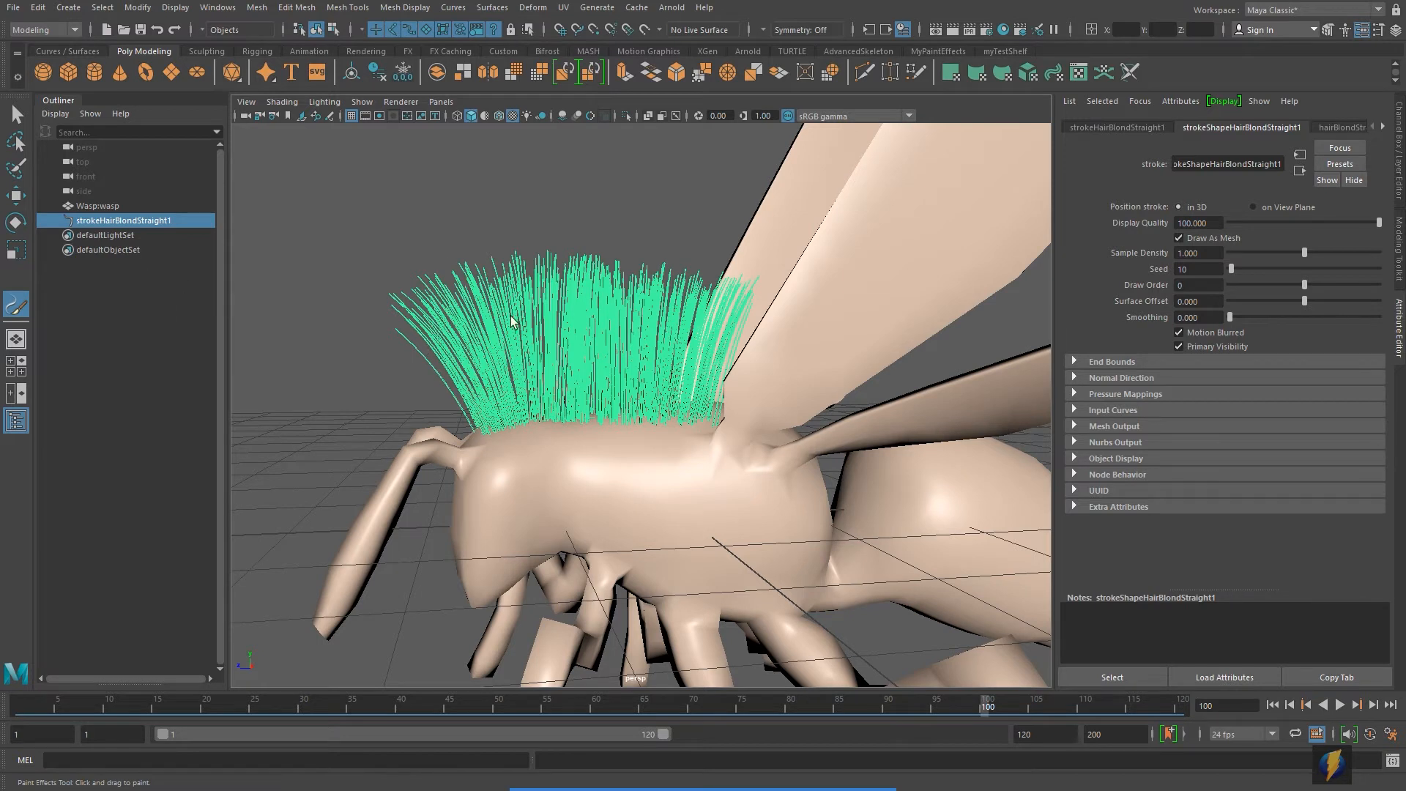
pyautogui.click(17, 113)
pyautogui.click(311, 174)
pyautogui.click(576, 302)
pyautogui.keyDown('alt'); pyautogui.moveTo(571, 389); pyautogui.dragTo(624, 386); pyautogui.keyUp('alt')
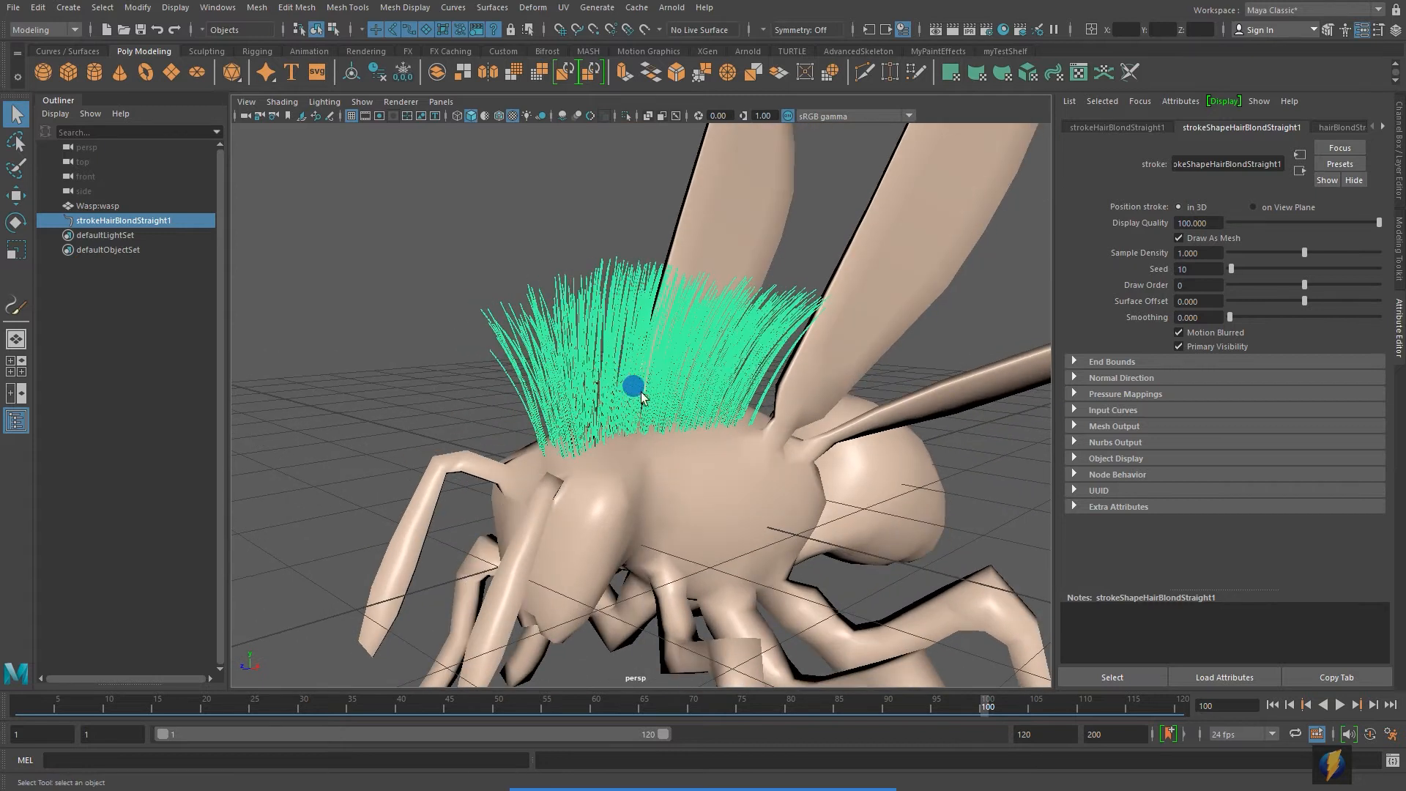
# Step: View the selected hair stroke in the Channel Box, the Modeling Toolkit and the Attribute Editor
pyautogui.moveTo(703, 788)
pyautogui.click(753, 760)
pyautogui.moveTo(490, 390)
pyautogui.mouseDown()
pyautogui.moveTo(979, 232)
pyautogui.moveTo(1331, 296)
pyautogui.moveTo(1383, 337)
pyautogui.moveTo(841, 276)
pyautogui.moveTo(1334, 273)
pyautogui.moveTo(1392, 324)
pyautogui.mouseUp()
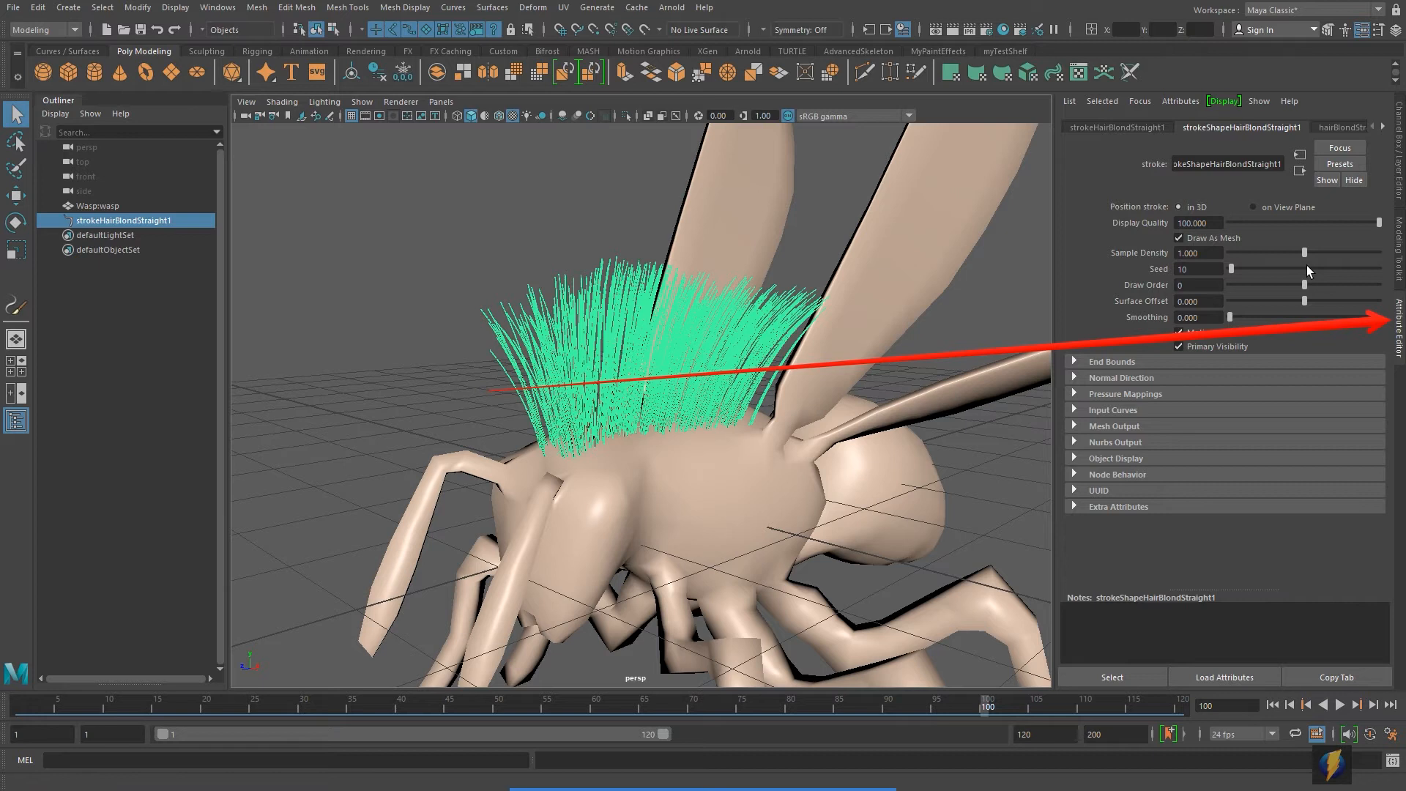
pyautogui.click(1400, 157)
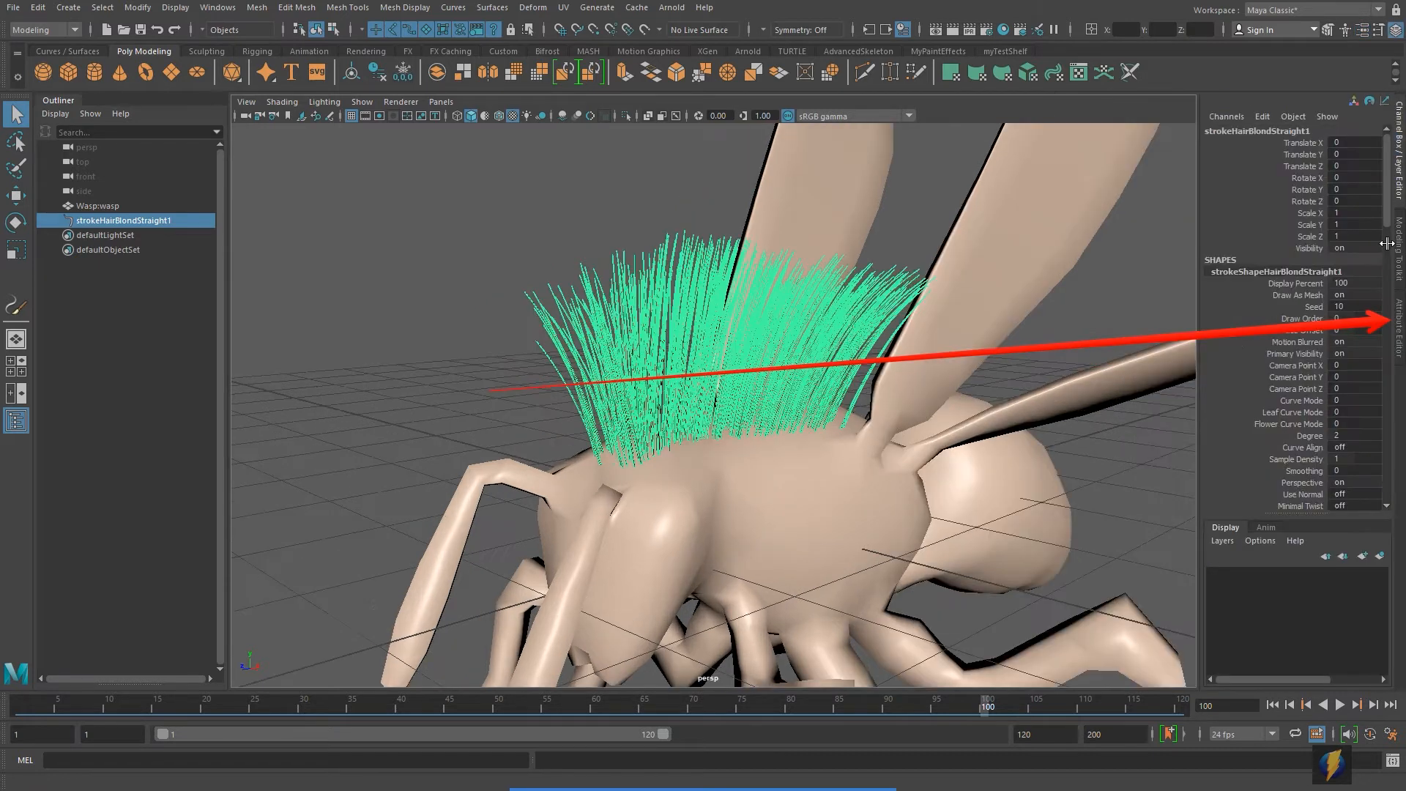
pyautogui.click(1398, 245)
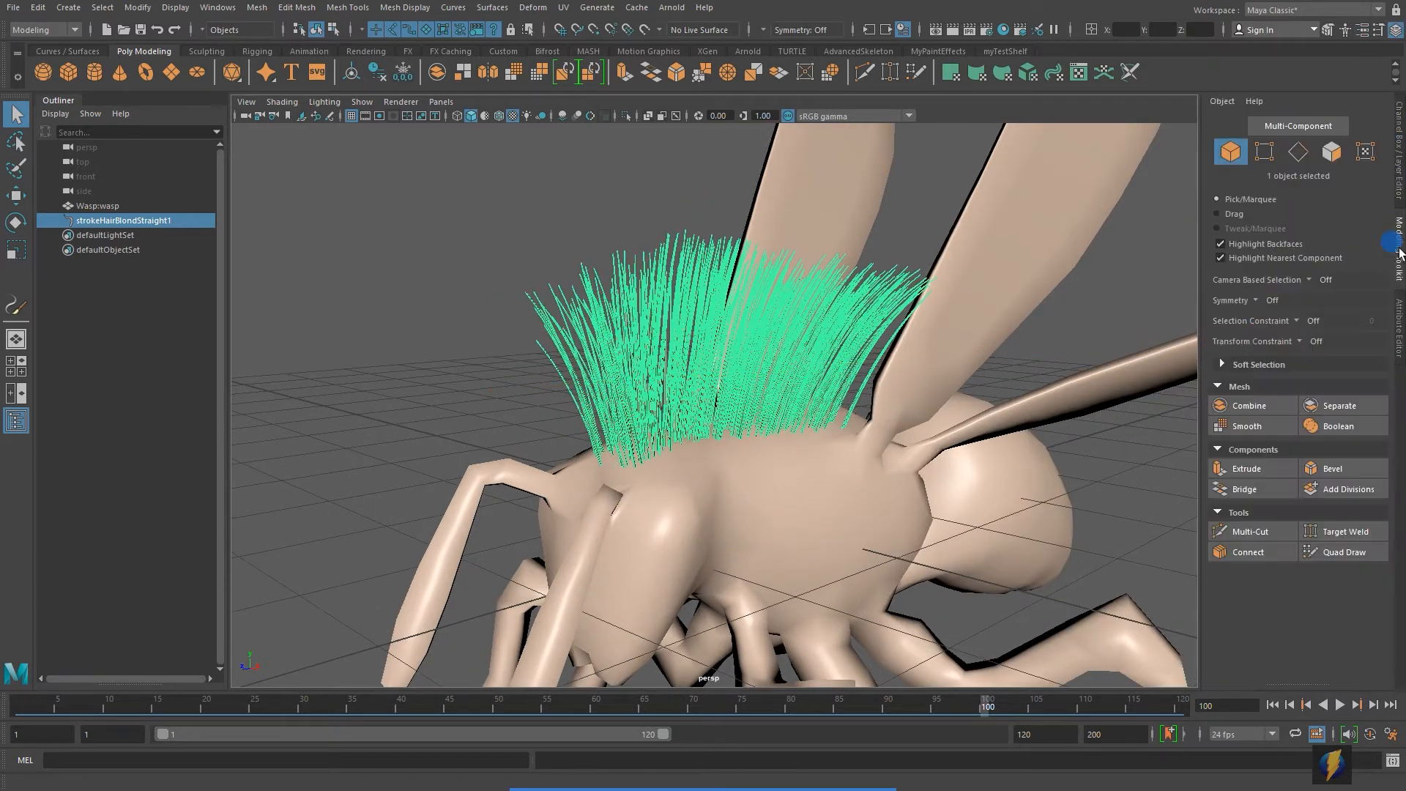
pyautogui.click(1399, 343)
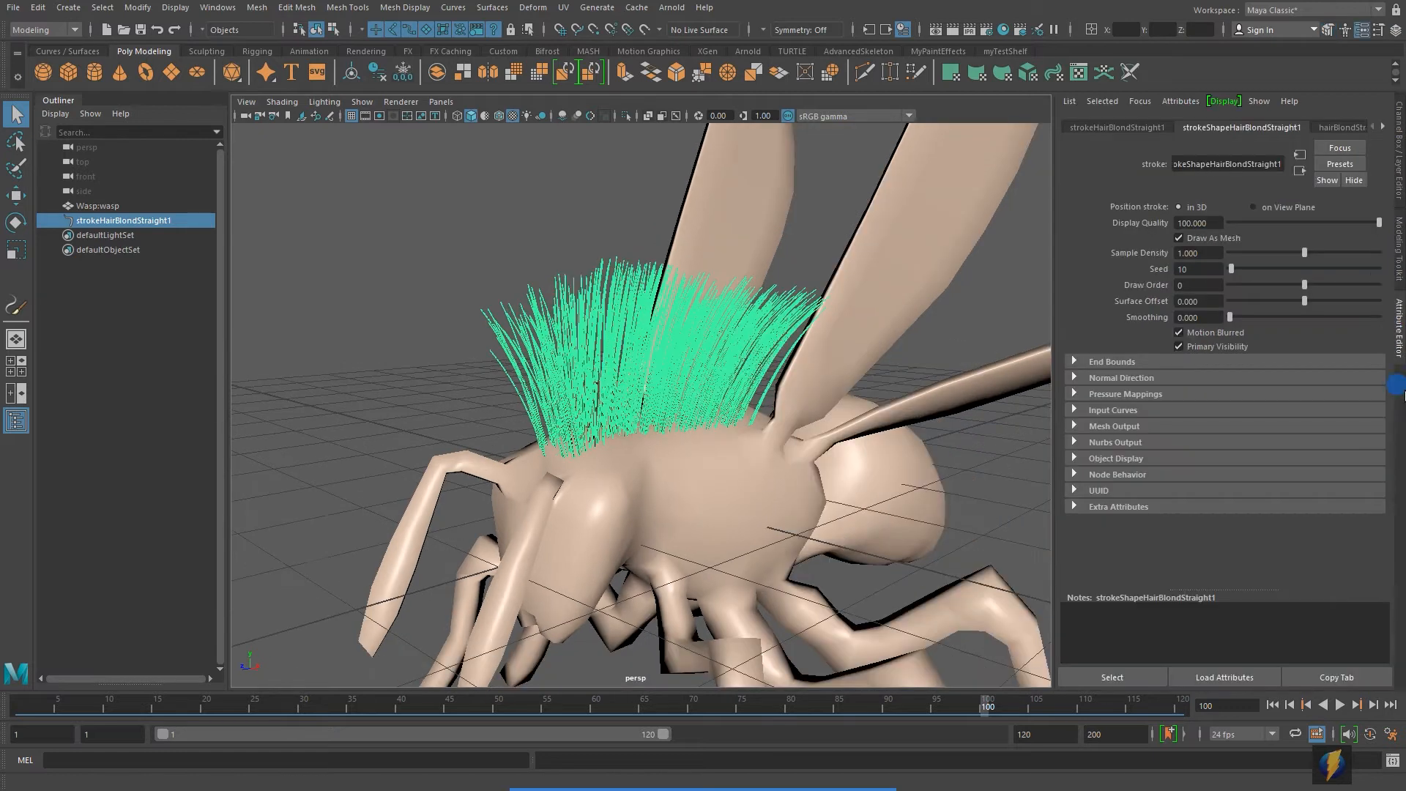
# Step: Undock the Attribute Editor, close and reopen it as a floating window, and dock it back in the sidebar
pyautogui.moveTo(1398, 333); pyautogui.dragTo(948, 306)
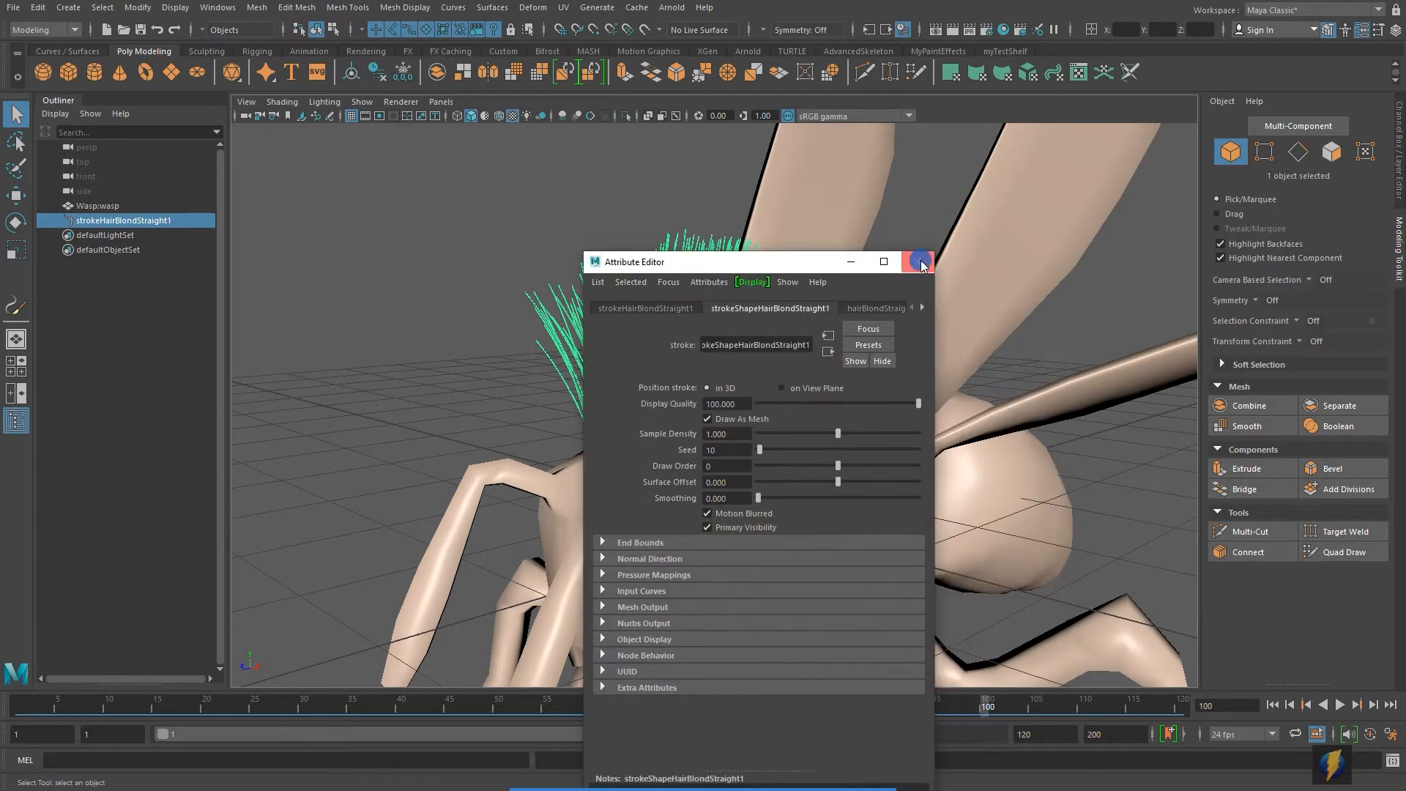
pyautogui.click(920, 262)
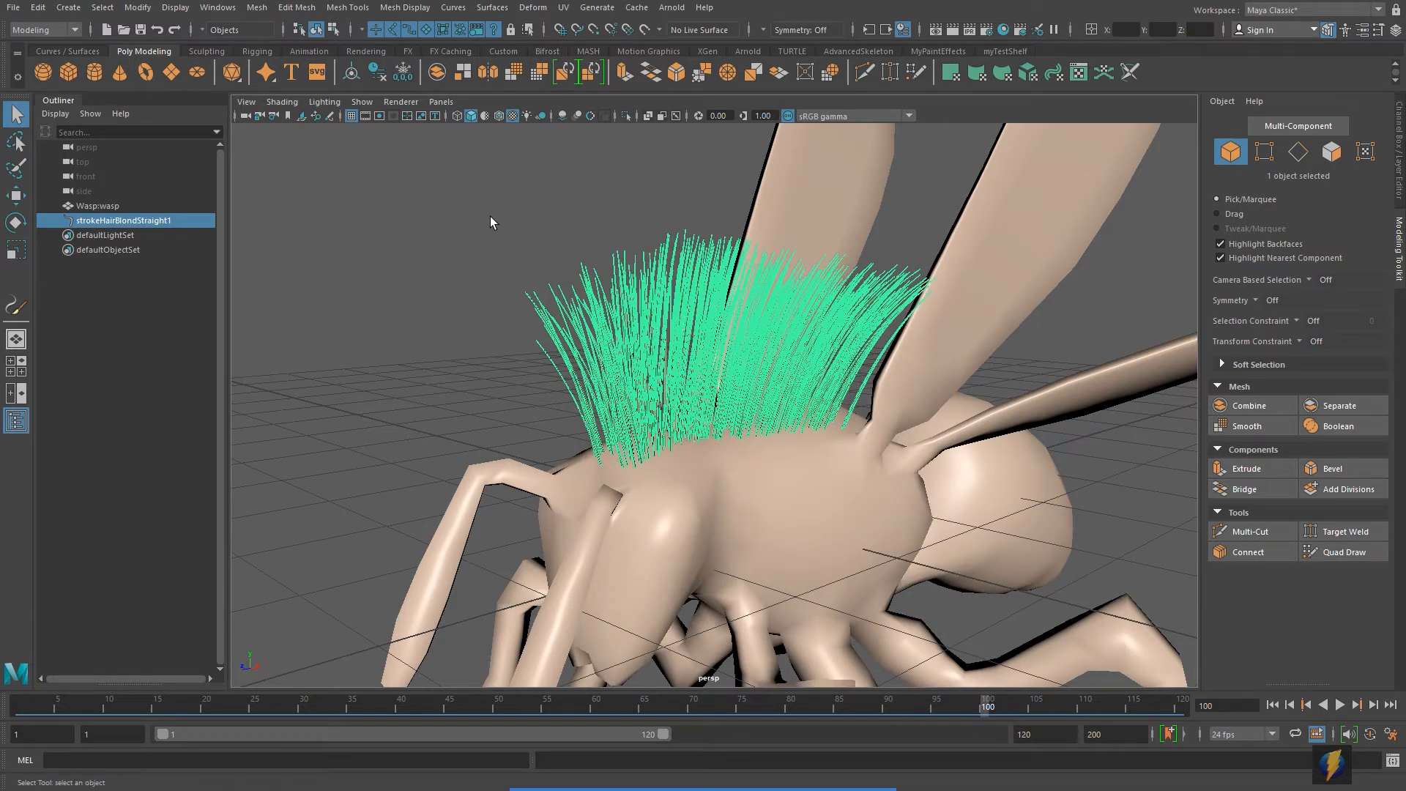
pyautogui.hotkey('ctrl', 'a')
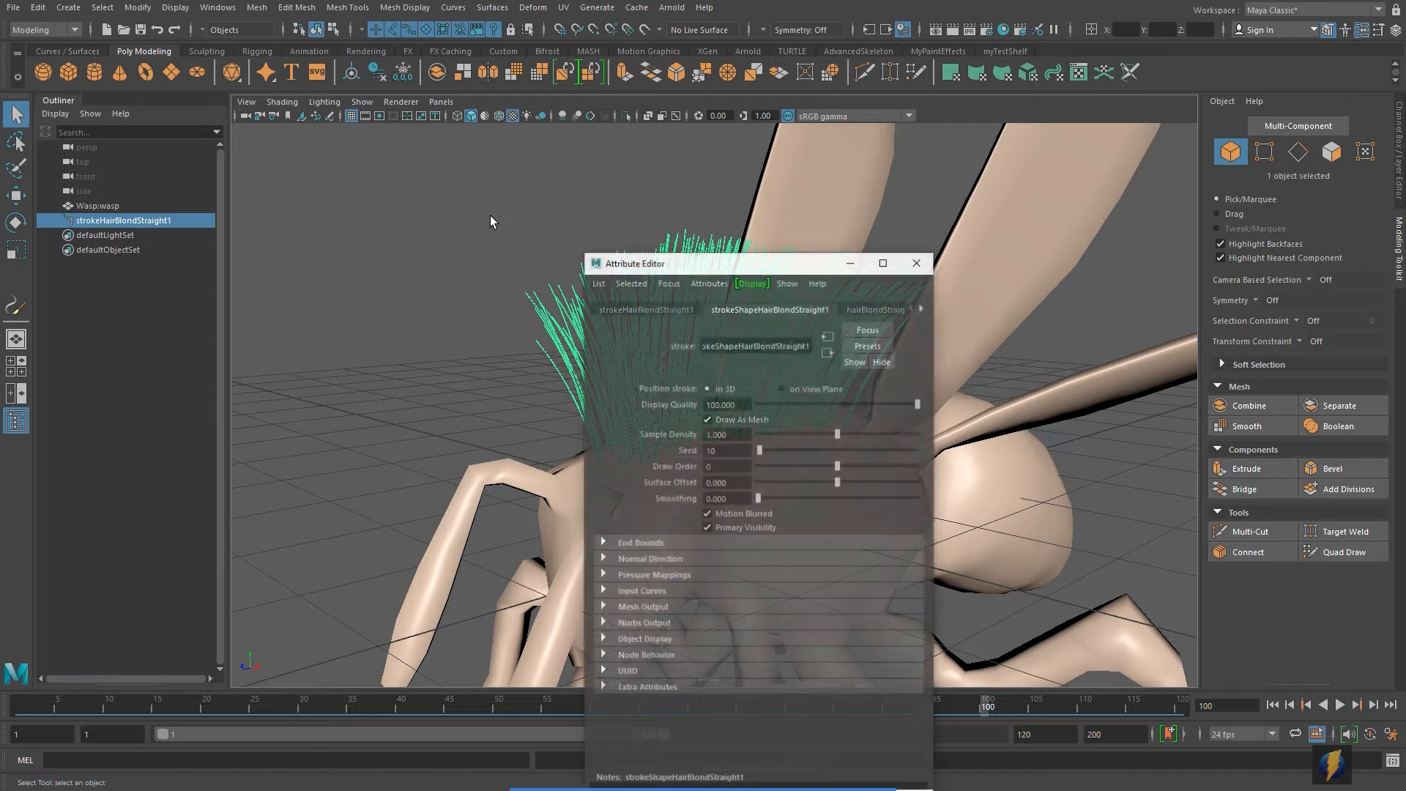
pyautogui.moveTo(659, 247); pyautogui.dragTo(557, 232)
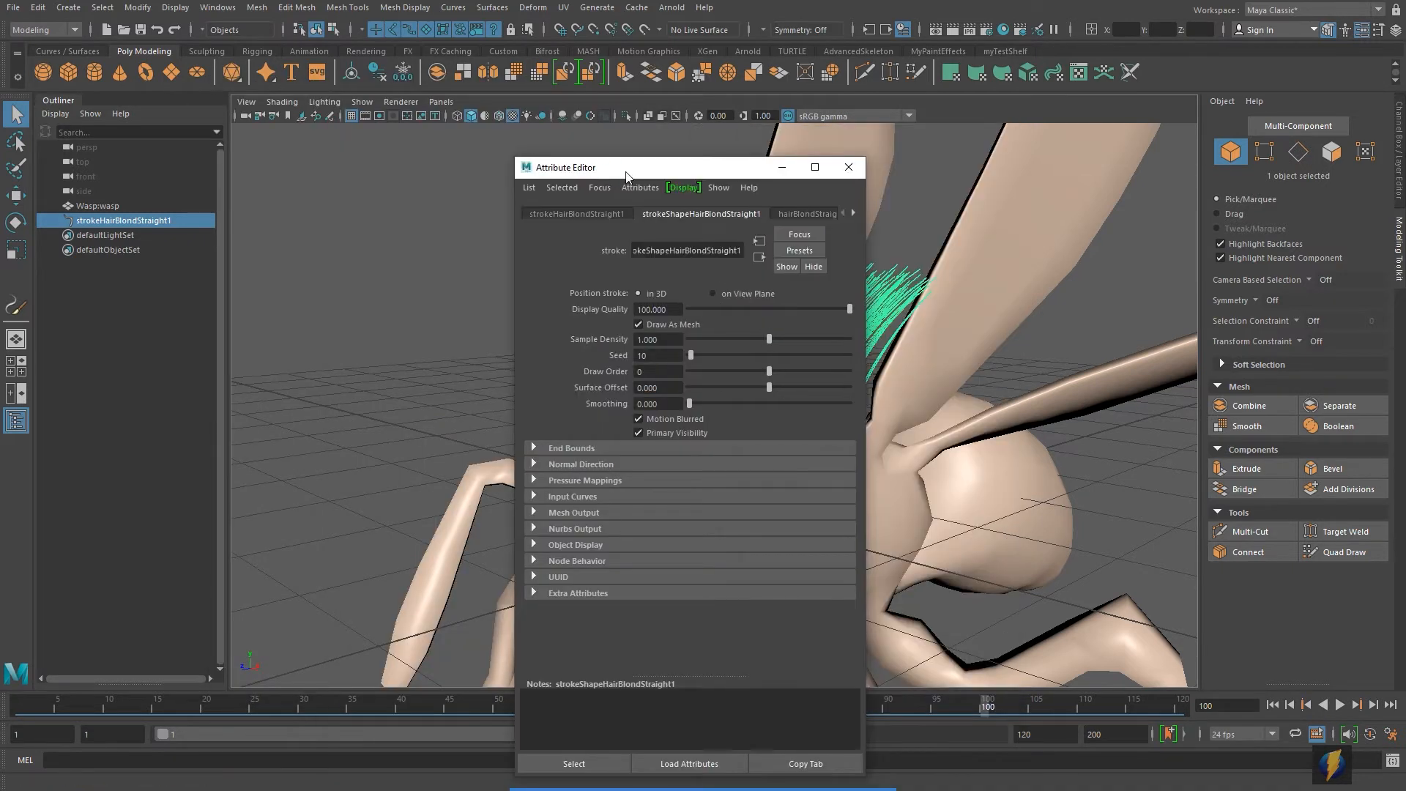
pyautogui.moveTo(626, 176)
pyautogui.mouseDown()
pyautogui.moveTo(541, 84)
pyautogui.moveTo(583, 159)
pyautogui.moveTo(438, 161)
pyautogui.moveTo(849, 224)
pyautogui.moveTo(1309, 334)
pyautogui.moveTo(1387, 319)
pyautogui.moveTo(1398, 338)
pyautogui.mouseUp()
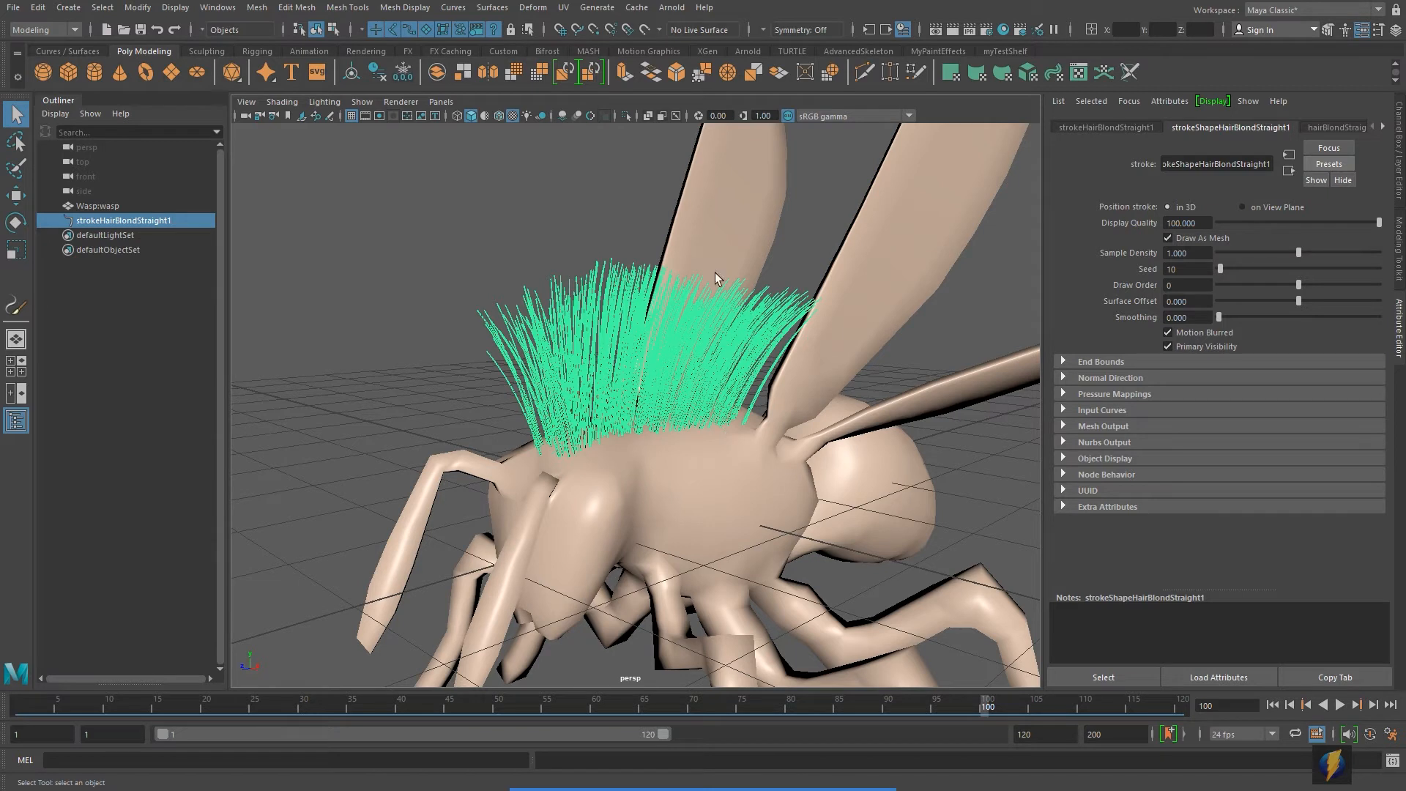
# Step: Review the hair stroke's shape and brush attributes, and collapse the Creation and Tubes sections of the hairBlondStraight1 brush
pyautogui.click(1100, 125)
pyautogui.click(1182, 129)
pyautogui.click(1321, 127)
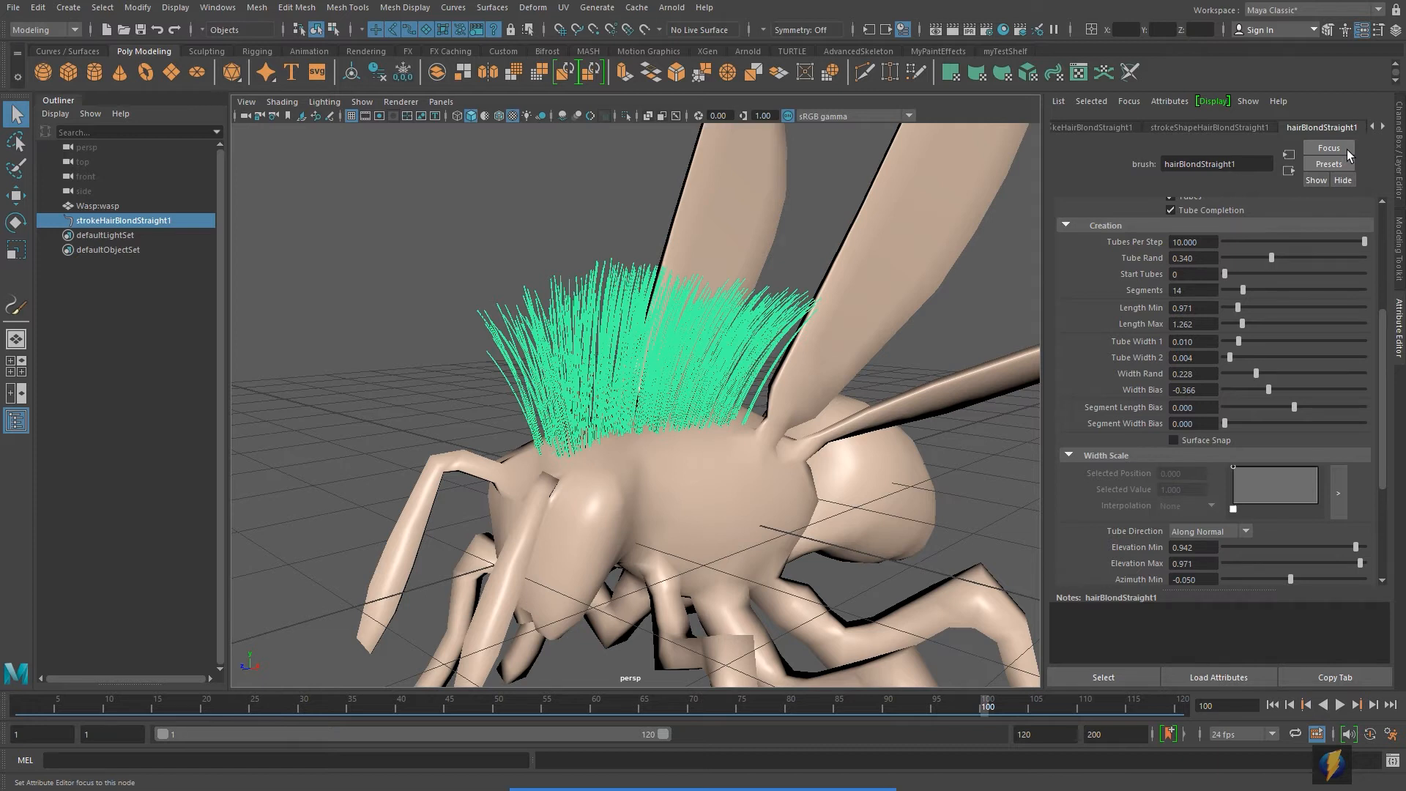
pyautogui.click(1198, 129)
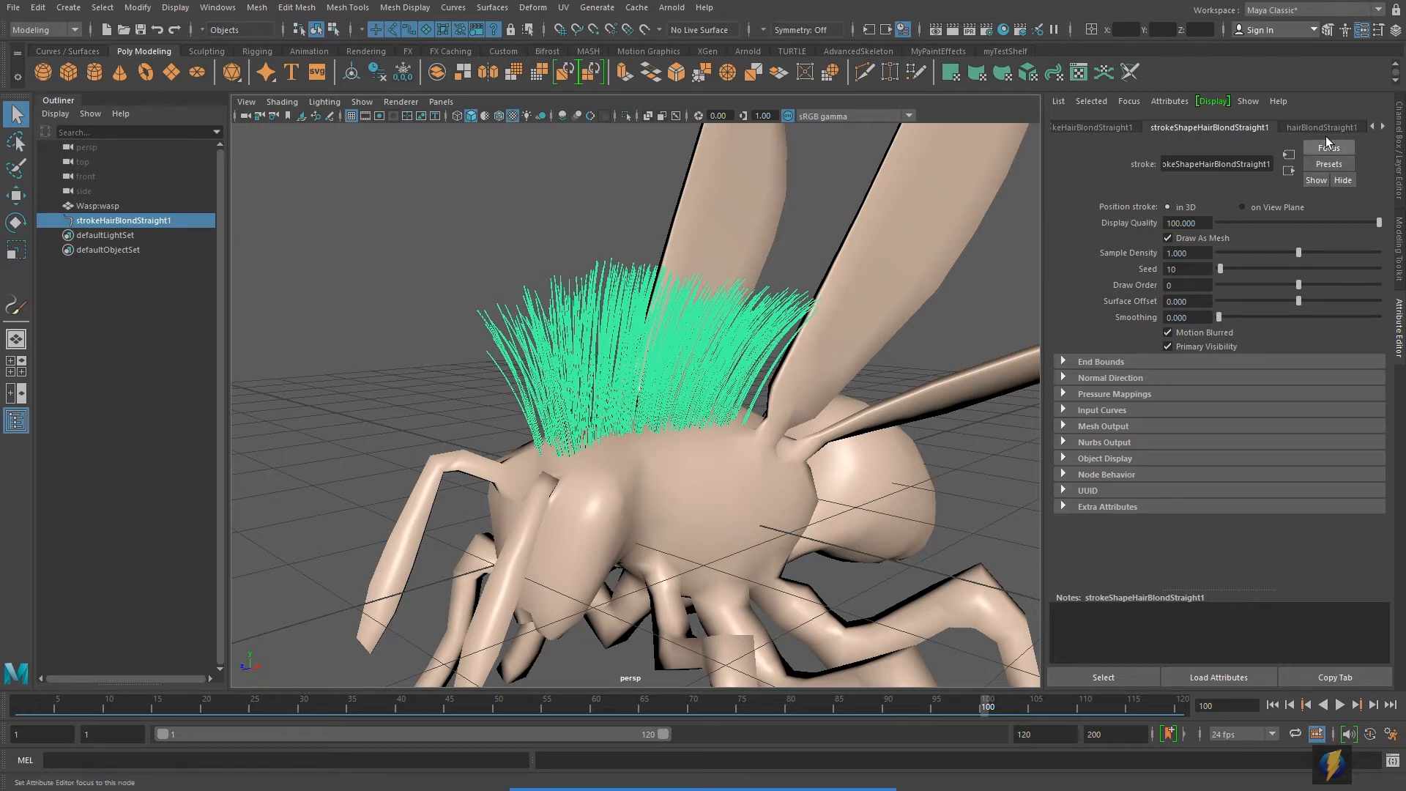
pyautogui.click(1306, 127)
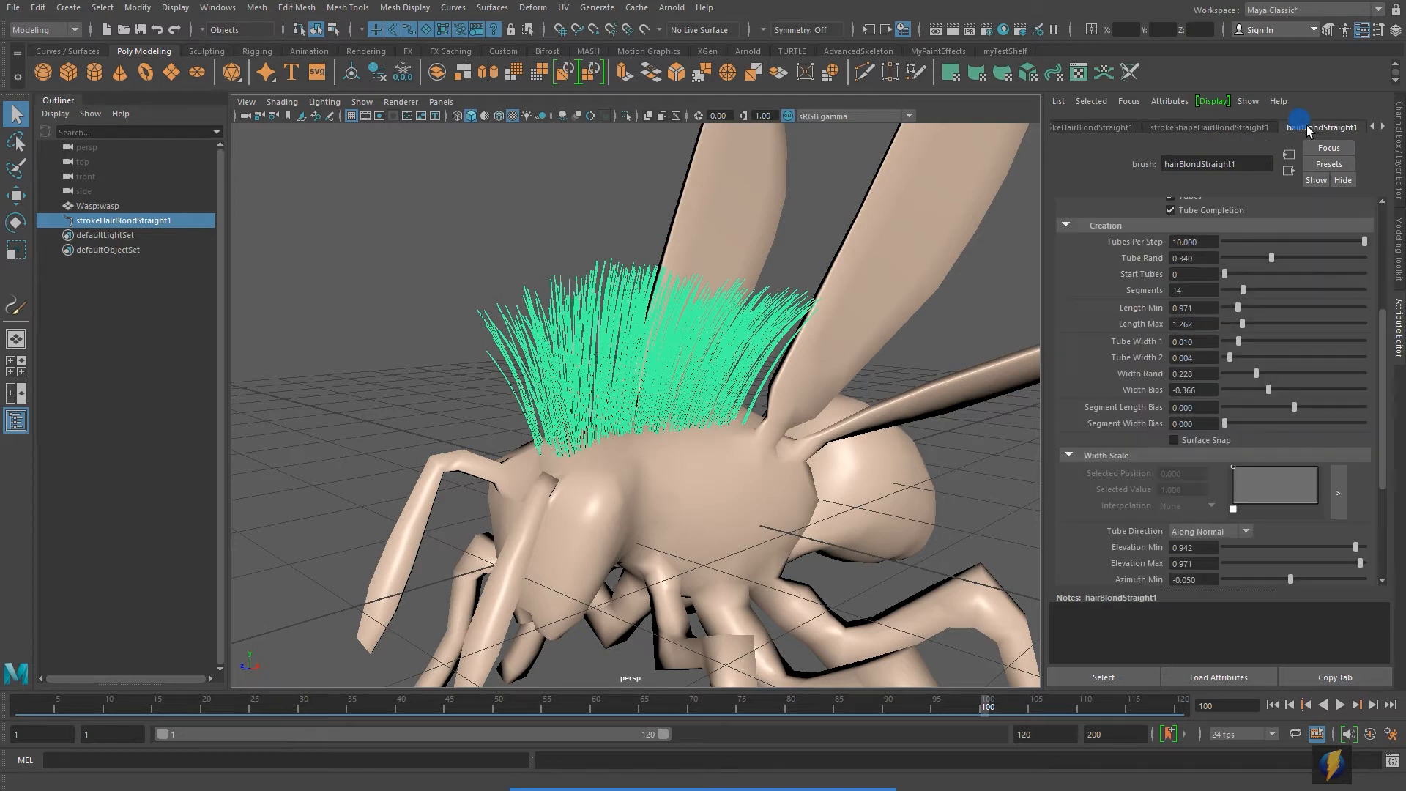
pyautogui.click(1067, 226)
pyautogui.click(1062, 401)
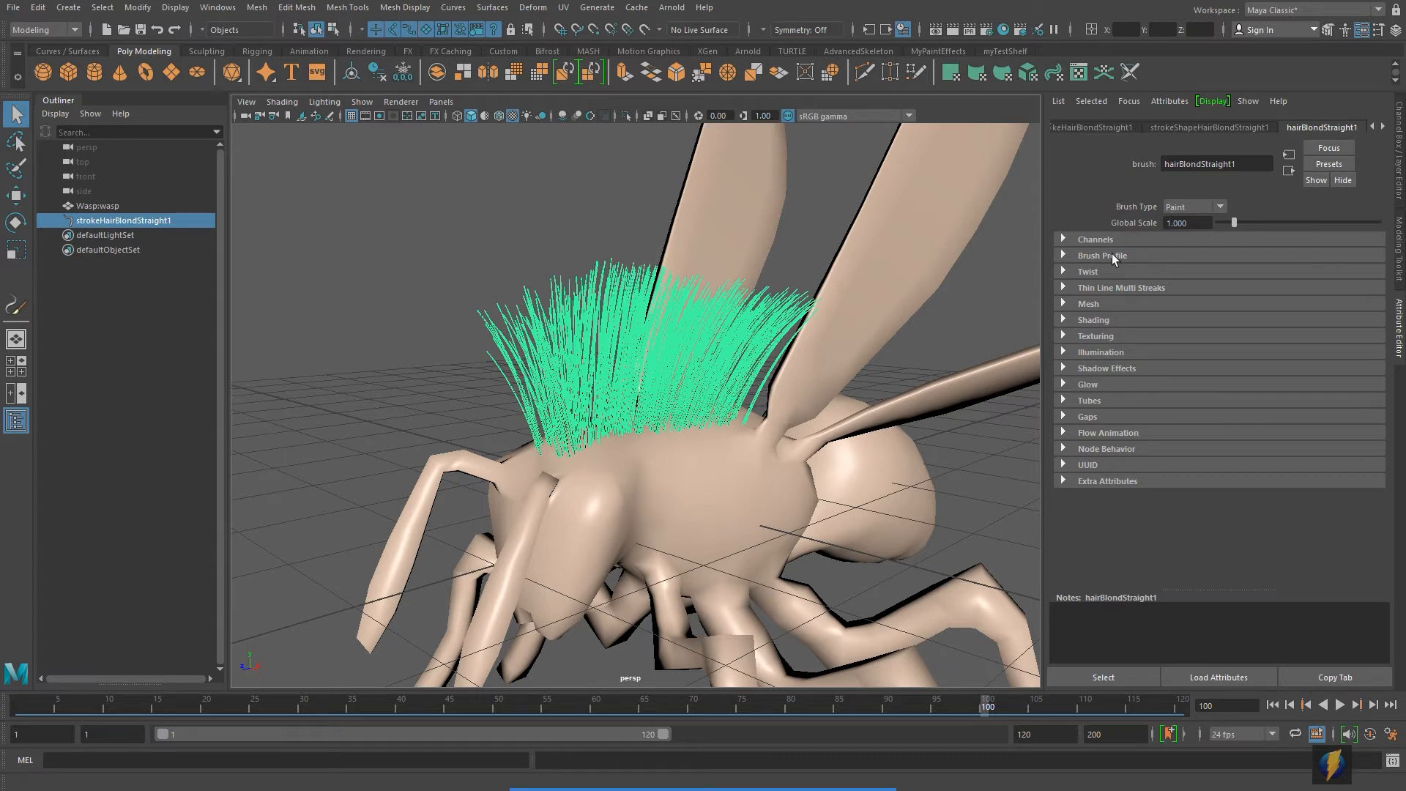
pyautogui.moveTo(825, 759)
pyautogui.click(755, 765)
pyautogui.moveTo(796, 489)
pyautogui.mouseDown()
pyautogui.moveTo(953, 452)
pyautogui.moveTo(1020, 403)
pyautogui.moveTo(1061, 400)
pyautogui.mouseUp()
pyautogui.click(1061, 401)
pyautogui.click(1062, 401)
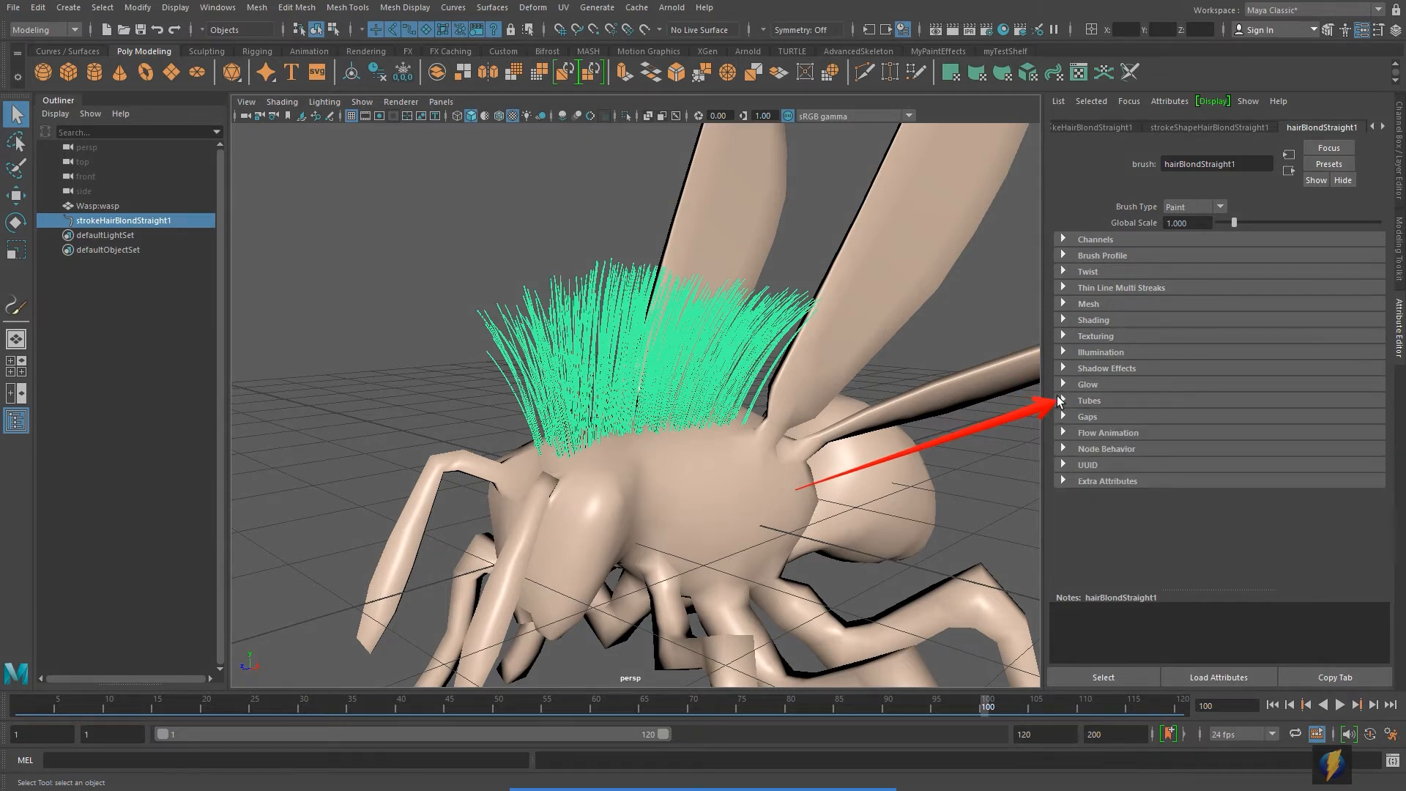
pyautogui.click(756, 762)
pyautogui.moveTo(729, 462)
pyautogui.mouseDown()
pyautogui.moveTo(1026, 358)
pyautogui.moveTo(1074, 319)
pyautogui.moveTo(1059, 336)
pyautogui.moveTo(1076, 348)
pyautogui.mouseUp()
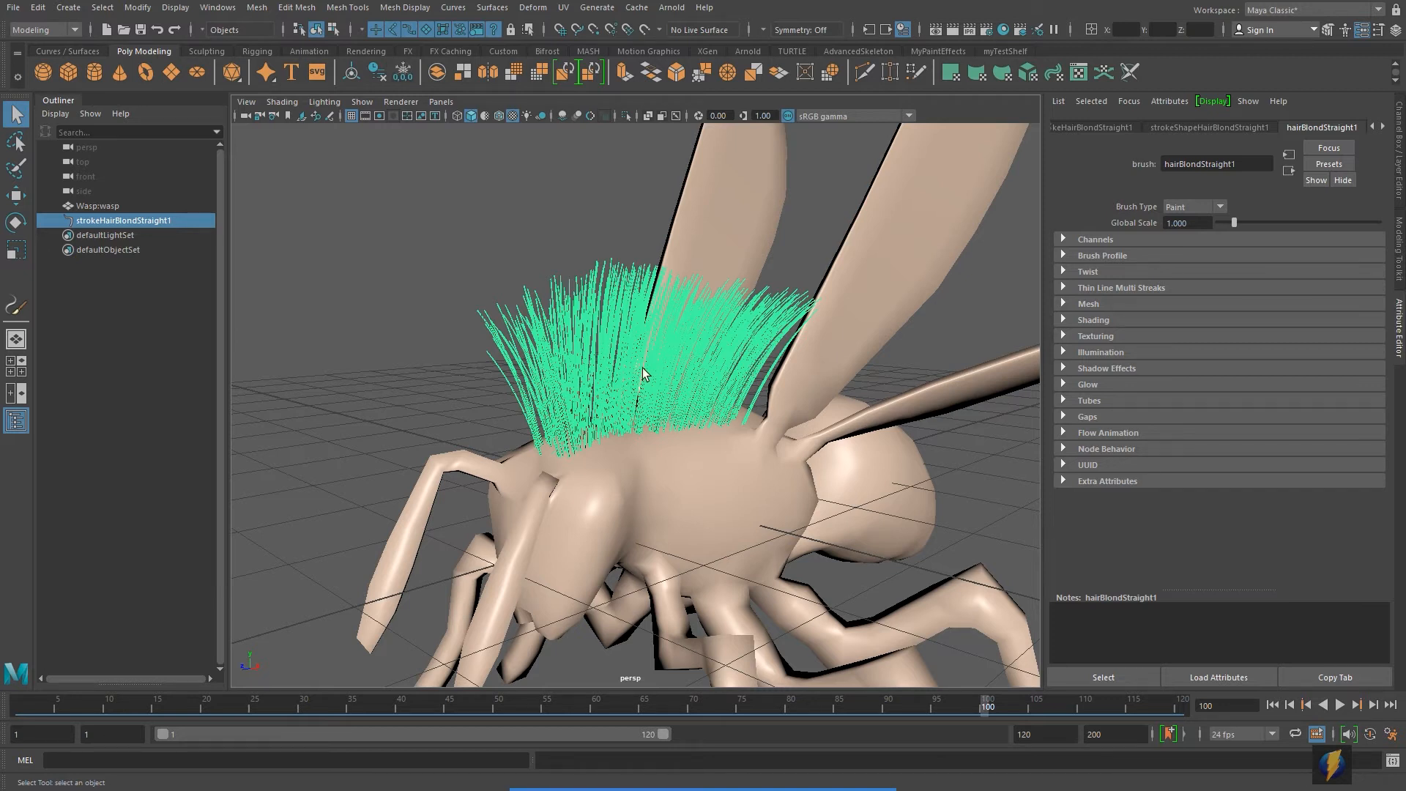
# Step: Examine the hair stroke on the wasp's back up close and in relation to the whole body
pyautogui.moveTo(576, 400)
pyautogui.keyDown('alt'); pyautogui.mouseDown()
pyautogui.moveTo(792, 379)
pyautogui.moveTo(542, 390)
pyautogui.moveTo(567, 399)
pyautogui.mouseUp(); pyautogui.keyUp('alt')
pyautogui.scroll(4, 610, 416)
pyautogui.keyDown('alt'); pyautogui.moveTo(613, 396); pyautogui.dragTo(647, 410, button='middle'); pyautogui.keyUp('alt')
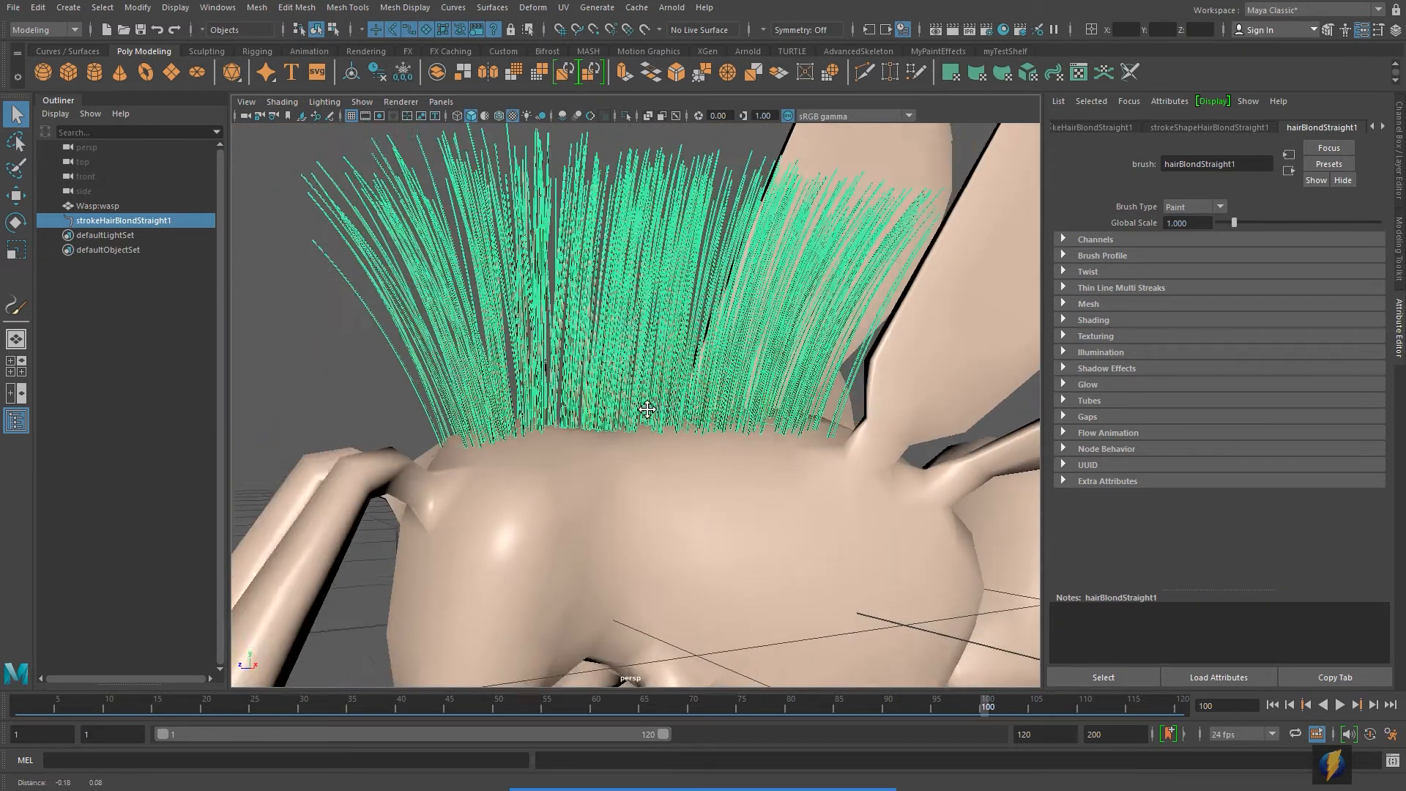
pyautogui.scroll(-2, 648, 409)
pyautogui.scroll(-2, 694, 444)
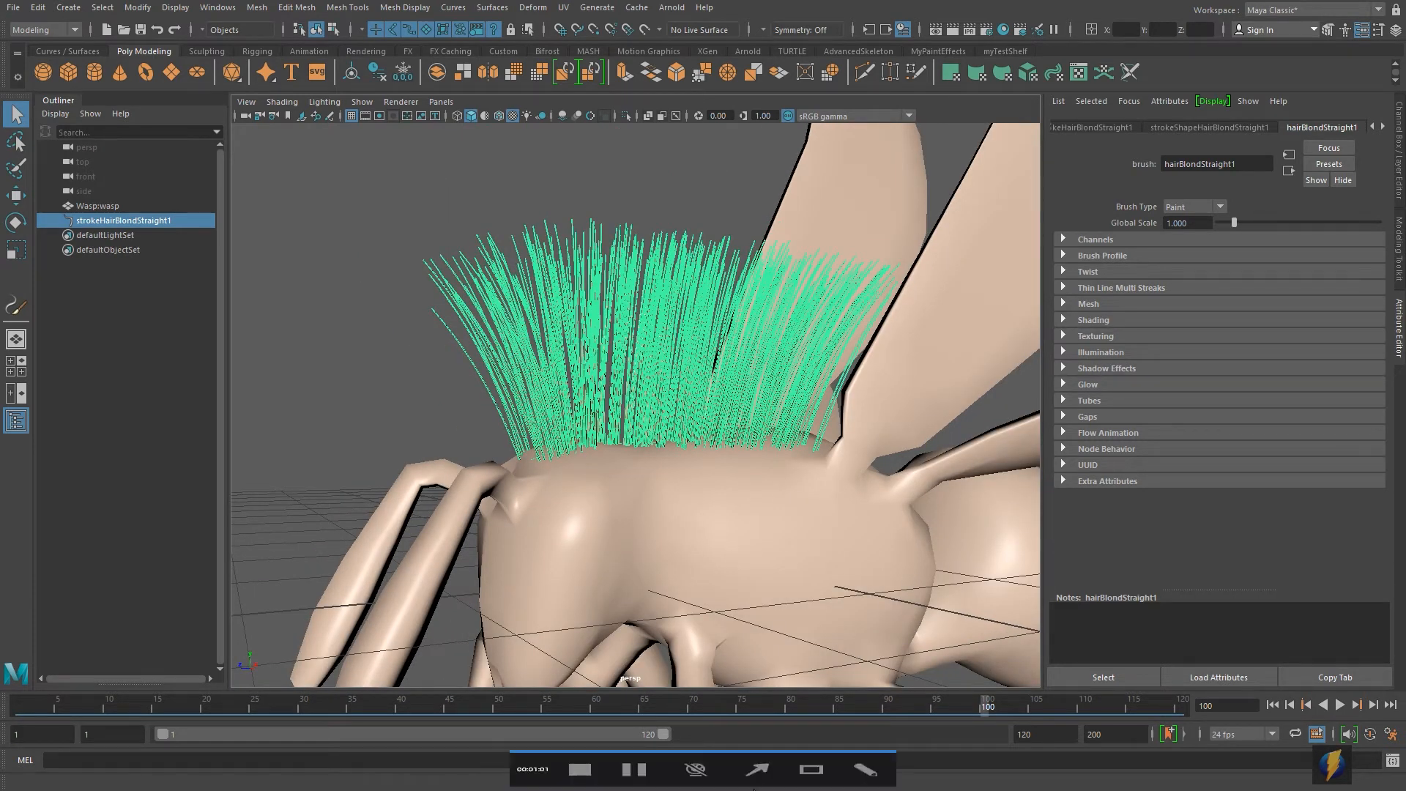
pyautogui.moveTo(782, 520)
pyautogui.mouseDown()
pyautogui.moveTo(935, 470)
pyautogui.moveTo(1090, 223)
pyautogui.moveTo(1104, 230)
pyautogui.mouseUp()
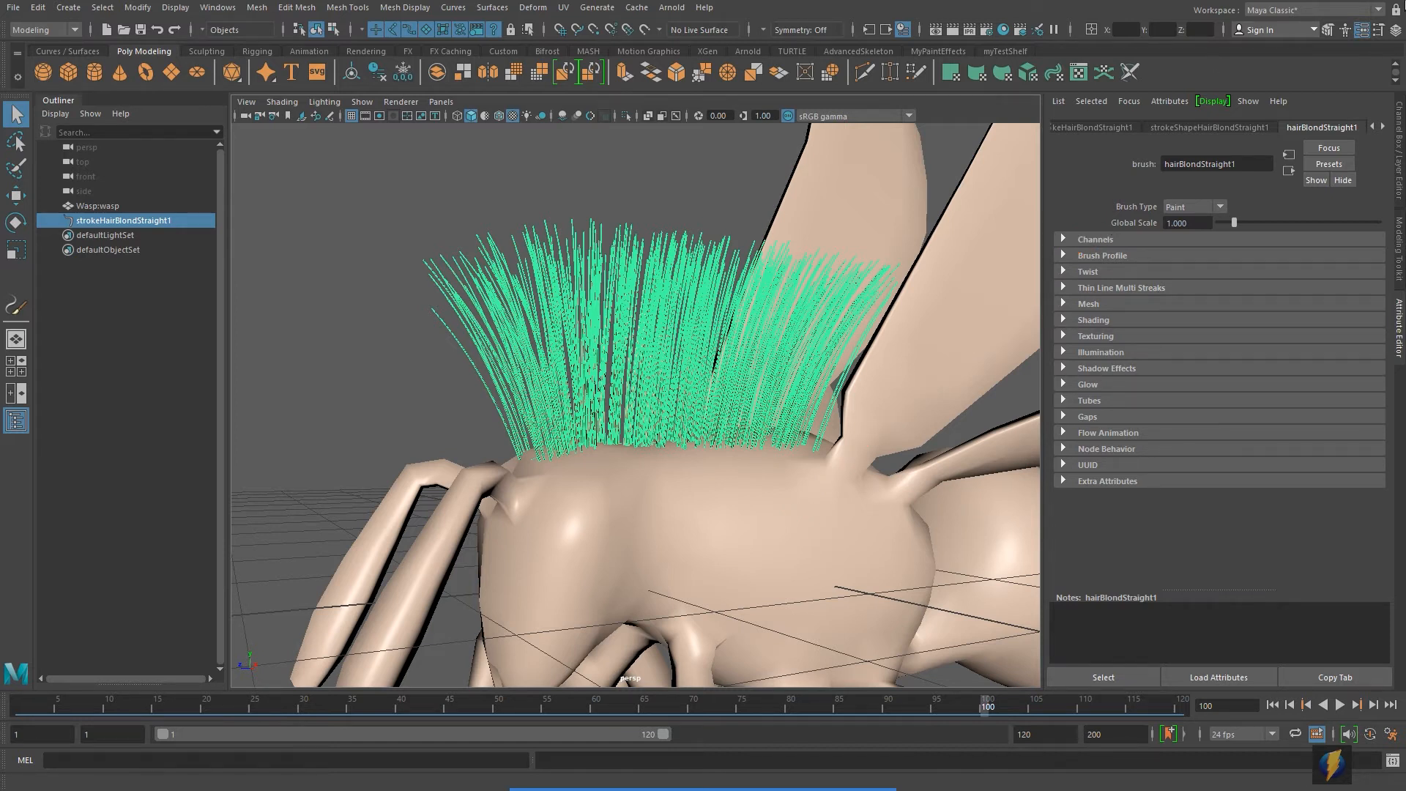
pyautogui.scroll(-6, 716, 370)
pyautogui.moveTo(716, 375)
pyautogui.keyDown('alt'); pyautogui.mouseDown()
pyautogui.moveTo(543, 394)
pyautogui.moveTo(715, 389)
pyautogui.mouseUp(); pyautogui.keyUp('alt')
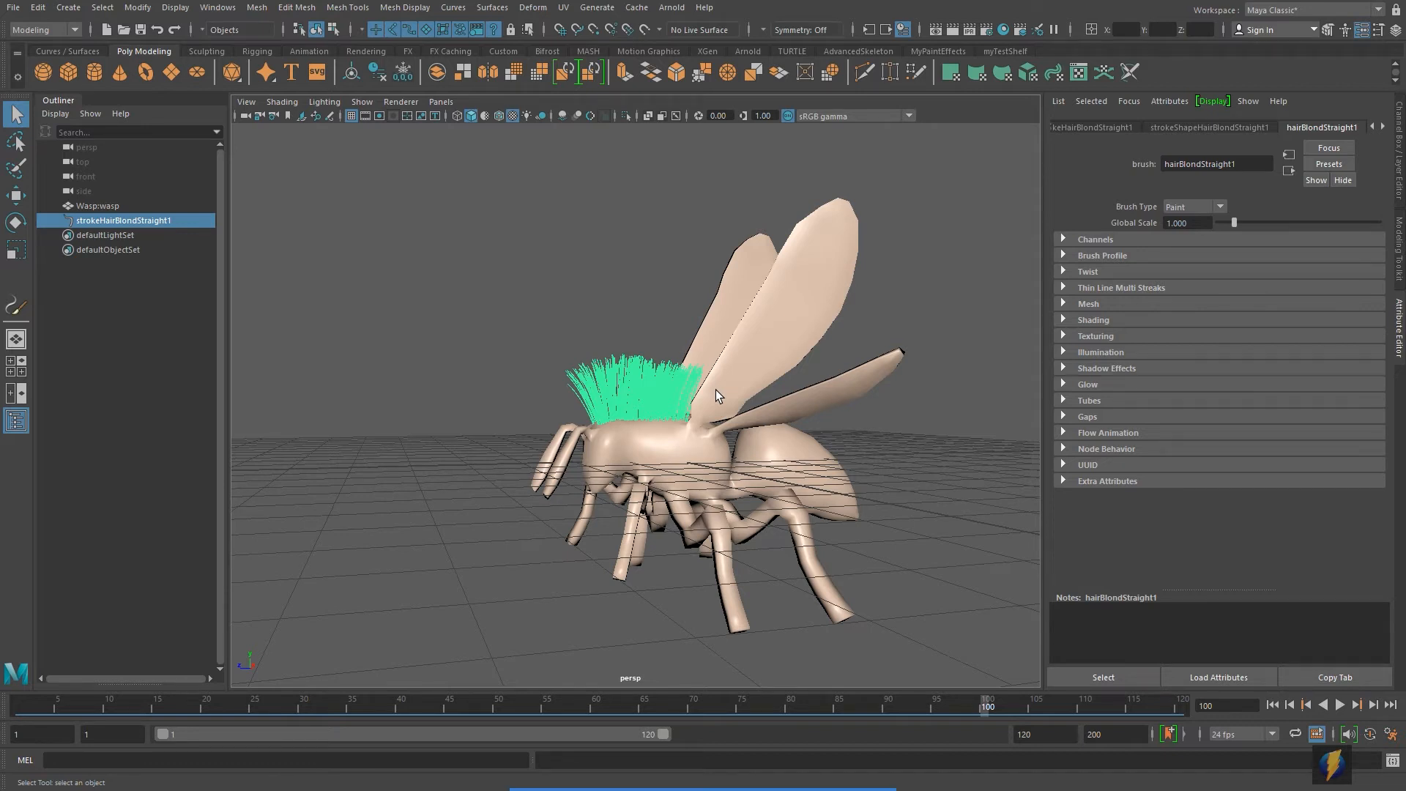
pyautogui.moveTo(602, 354)
pyautogui.keyDown('alt'); pyautogui.mouseDown()
pyautogui.moveTo(732, 365)
pyautogui.moveTo(621, 358)
pyautogui.mouseUp(); pyautogui.keyUp('alt')
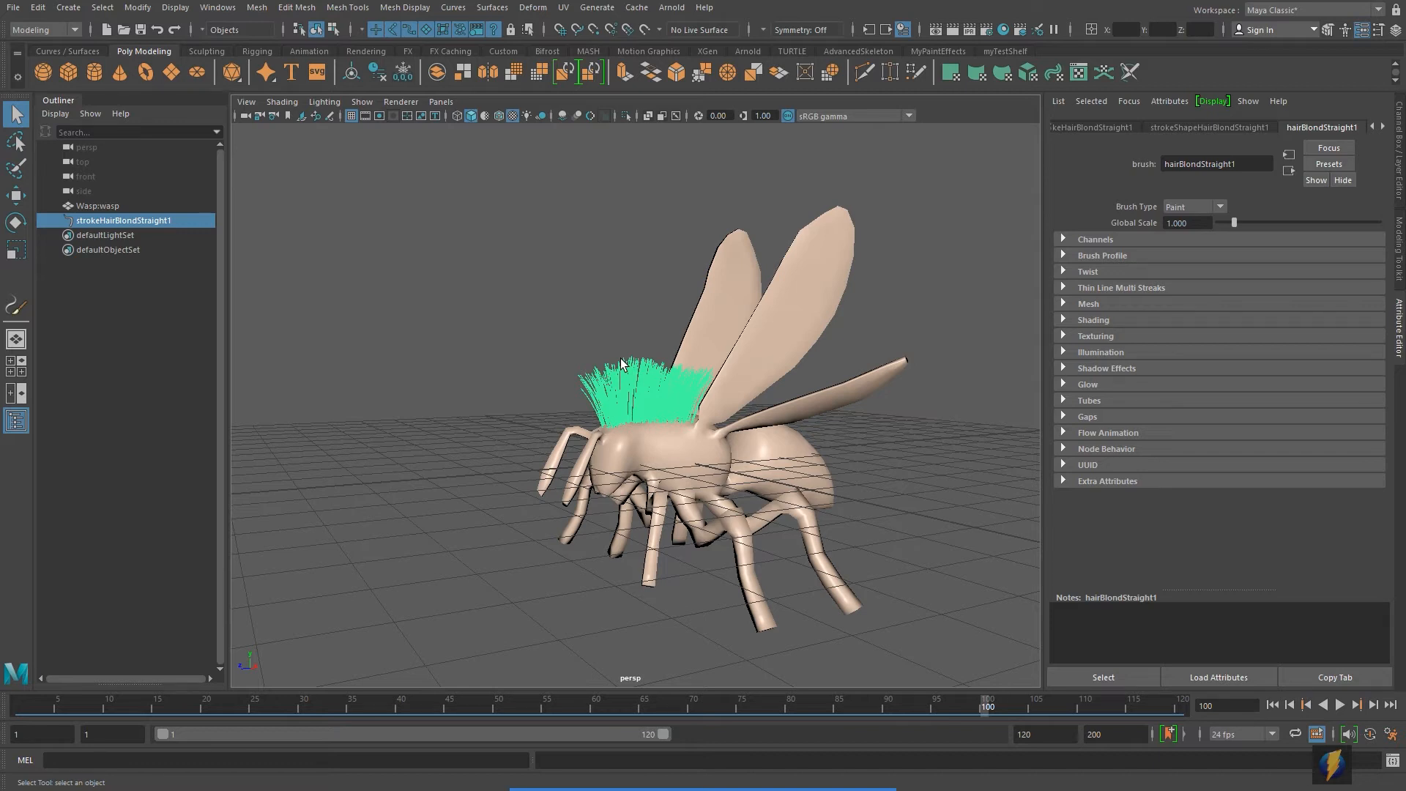
pyautogui.keyDown('alt'); pyautogui.moveTo(502, 402); pyautogui.dragTo(716, 490, button='right'); pyautogui.keyUp('alt')
pyautogui.keyDown('alt'); pyautogui.moveTo(717, 491); pyautogui.dragTo(751, 485, button='middle'); pyautogui.keyUp('alt')
pyautogui.keyDown('alt'); pyautogui.moveTo(752, 485); pyautogui.dragTo(745, 476); pyautogui.keyUp('alt')
pyautogui.keyDown('alt'); pyautogui.moveTo(746, 476); pyautogui.dragTo(738, 453, button='middle'); pyautogui.keyUp('alt')
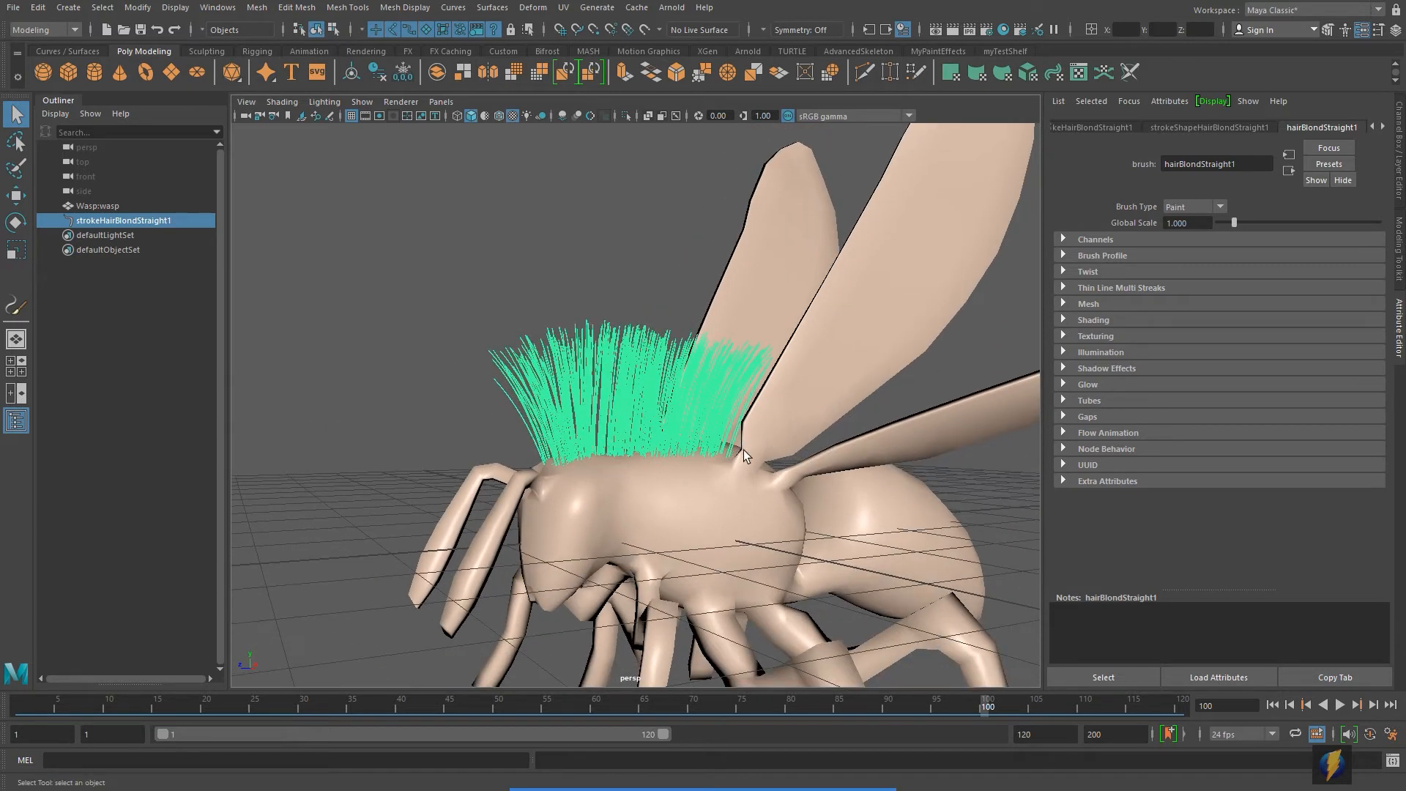
# Step: Increase the hairBlondStraight1 brush's Global Scale to 6.406 and inspect the enlarged hair on the wasp
pyautogui.moveTo(805, 769)
pyautogui.click(758, 761)
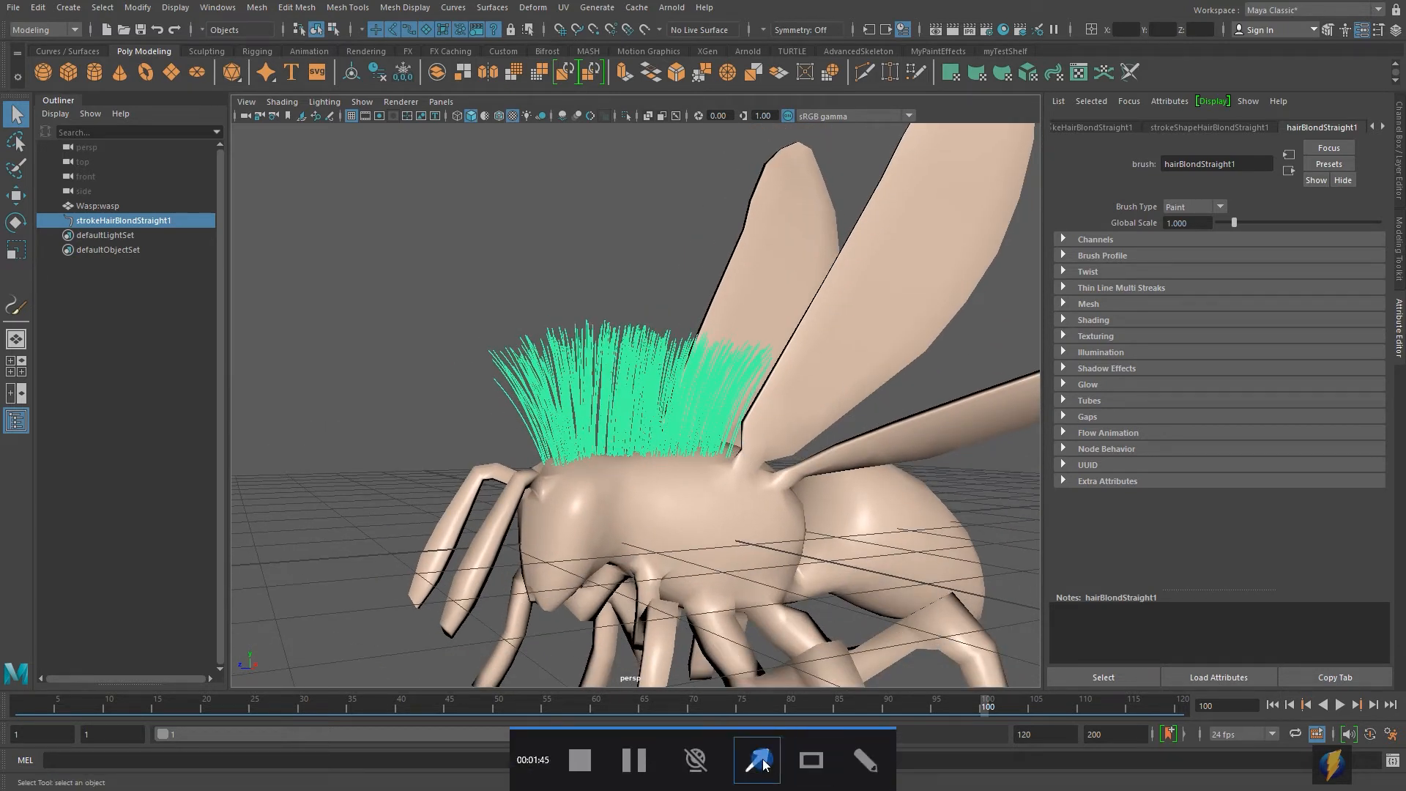
pyautogui.moveTo(883, 507)
pyautogui.mouseDown()
pyautogui.moveTo(1076, 282)
pyautogui.moveTo(1086, 251)
pyautogui.mouseUp()
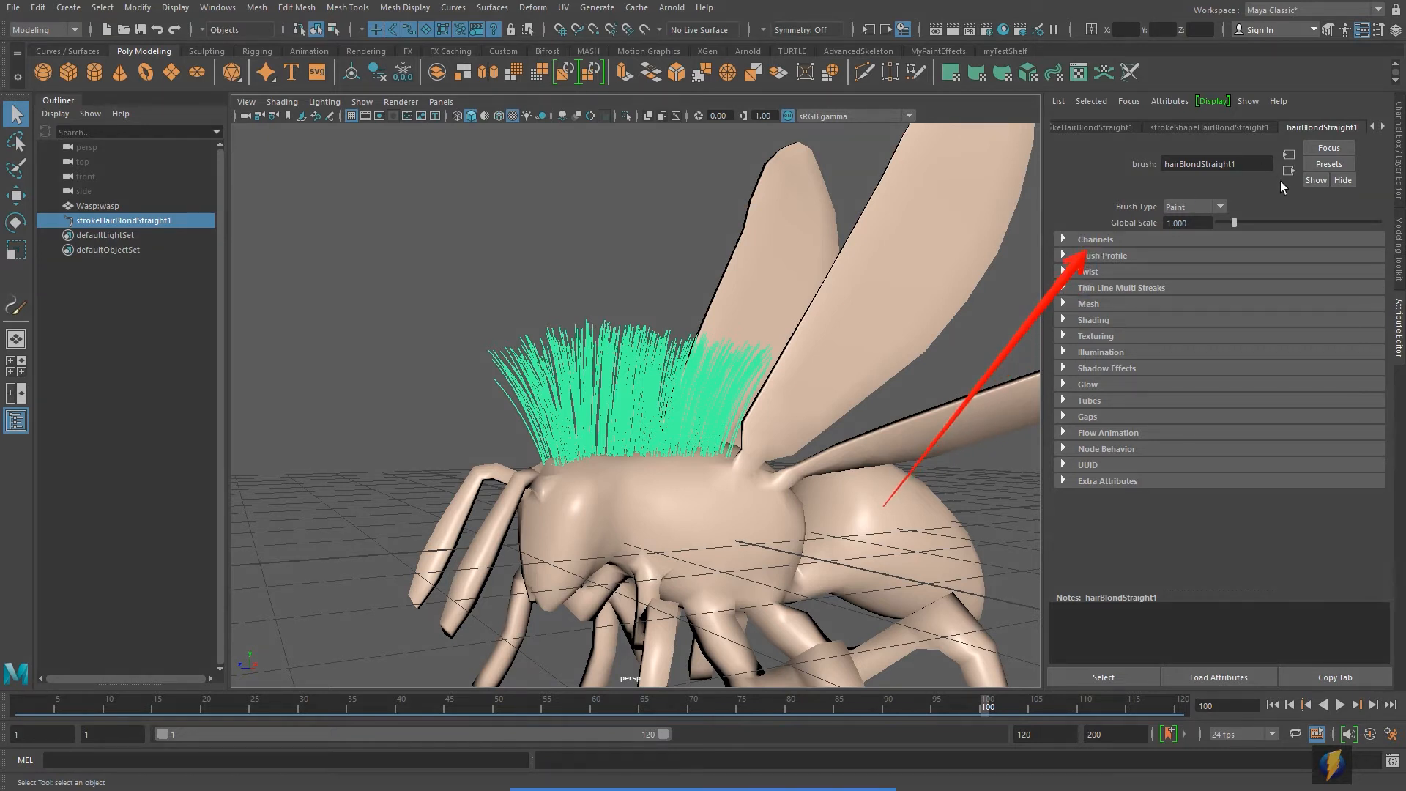
pyautogui.moveTo(1233, 222); pyautogui.dragTo(1320, 217)
pyautogui.scroll(-9, 794, 381)
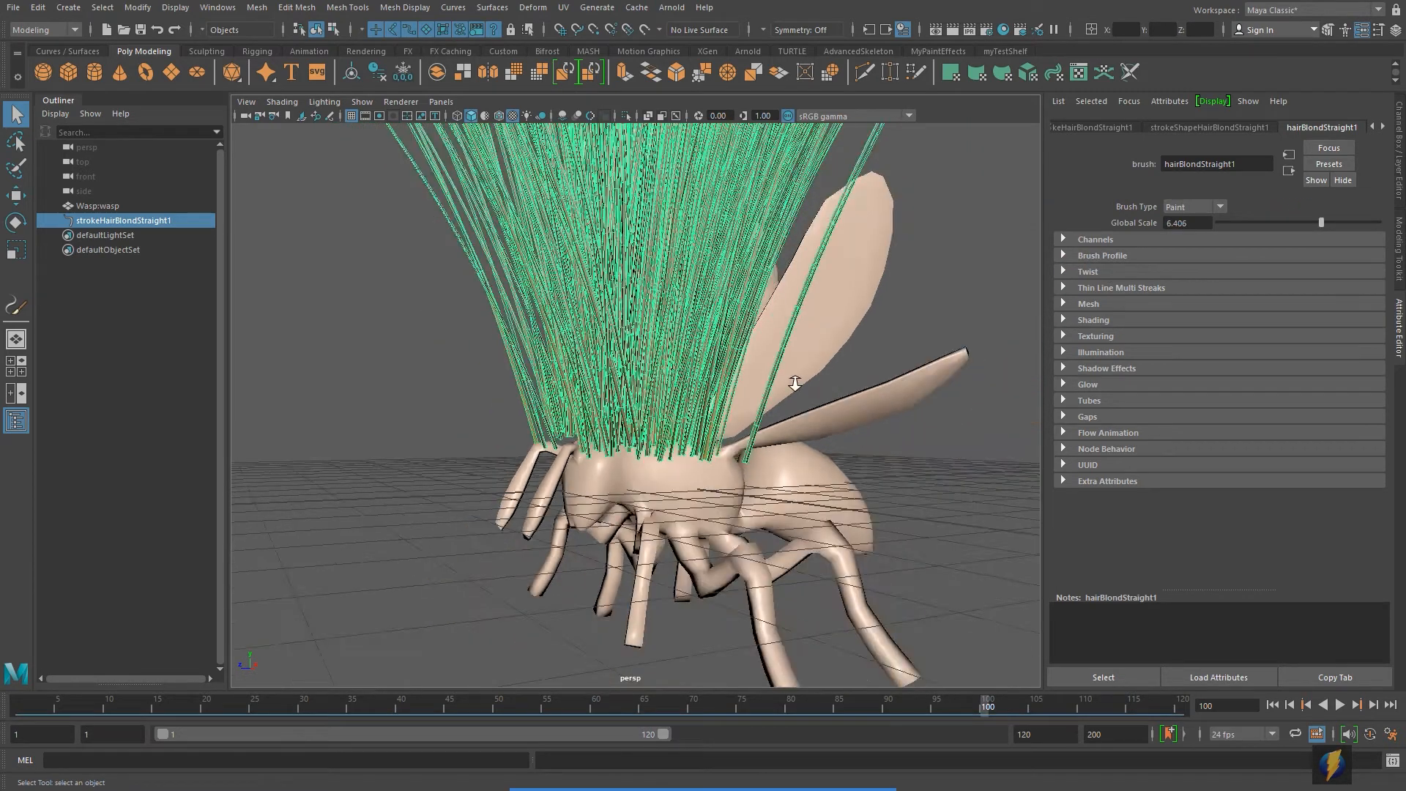
pyautogui.moveTo(666, 342)
pyautogui.keyDown('alt'); pyautogui.mouseDown()
pyautogui.moveTo(913, 340)
pyautogui.moveTo(642, 341)
pyautogui.moveTo(649, 352)
pyautogui.mouseUp(); pyautogui.keyUp('alt')
pyautogui.scroll(3, 693, 333)
pyautogui.keyDown('alt'); pyautogui.moveTo(684, 382); pyautogui.dragTo(707, 443, button='middle'); pyautogui.keyUp('alt')
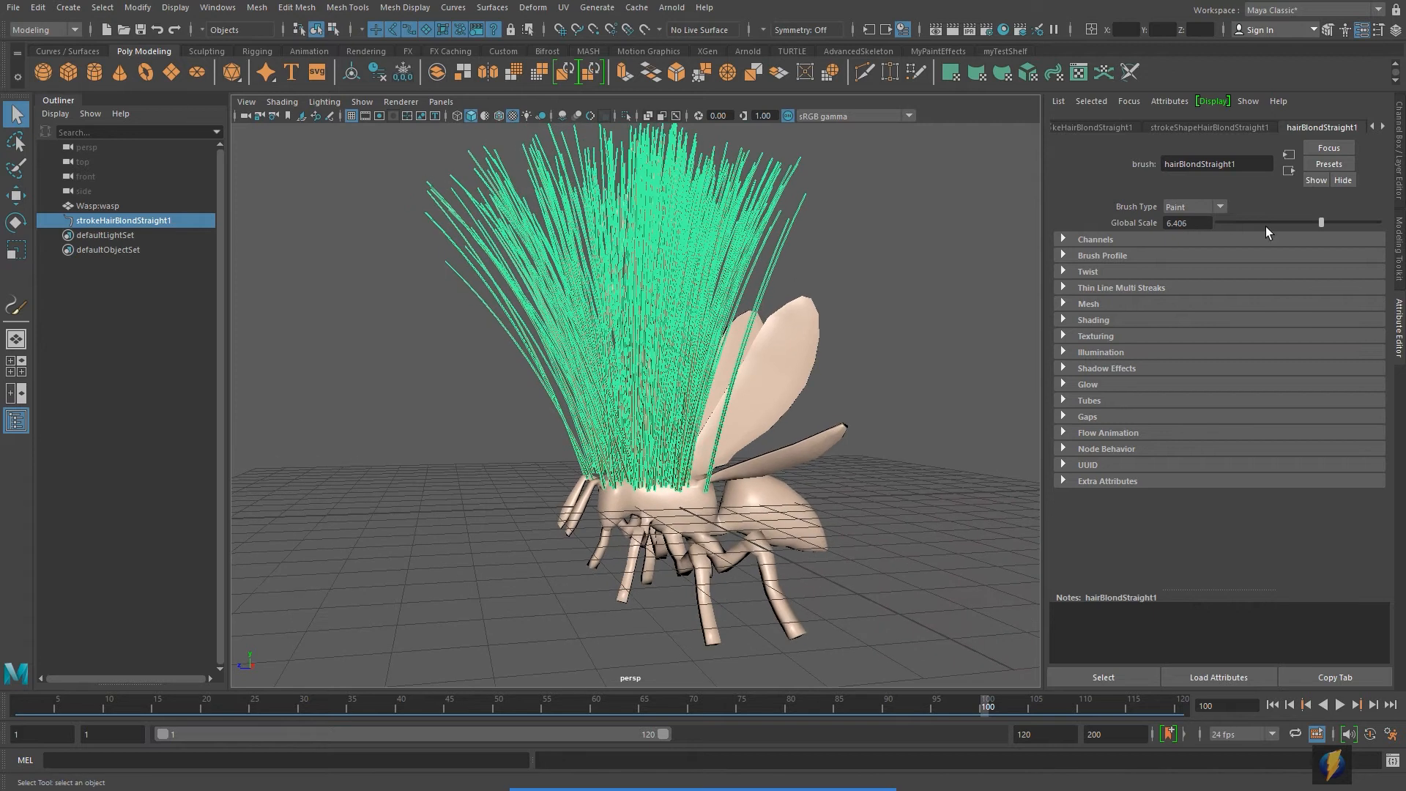
# Step: Reduce the brush's Global Scale to 0.323 and inspect the shortened hair up close
pyautogui.moveTo(1321, 223); pyautogui.dragTo(1223, 222)
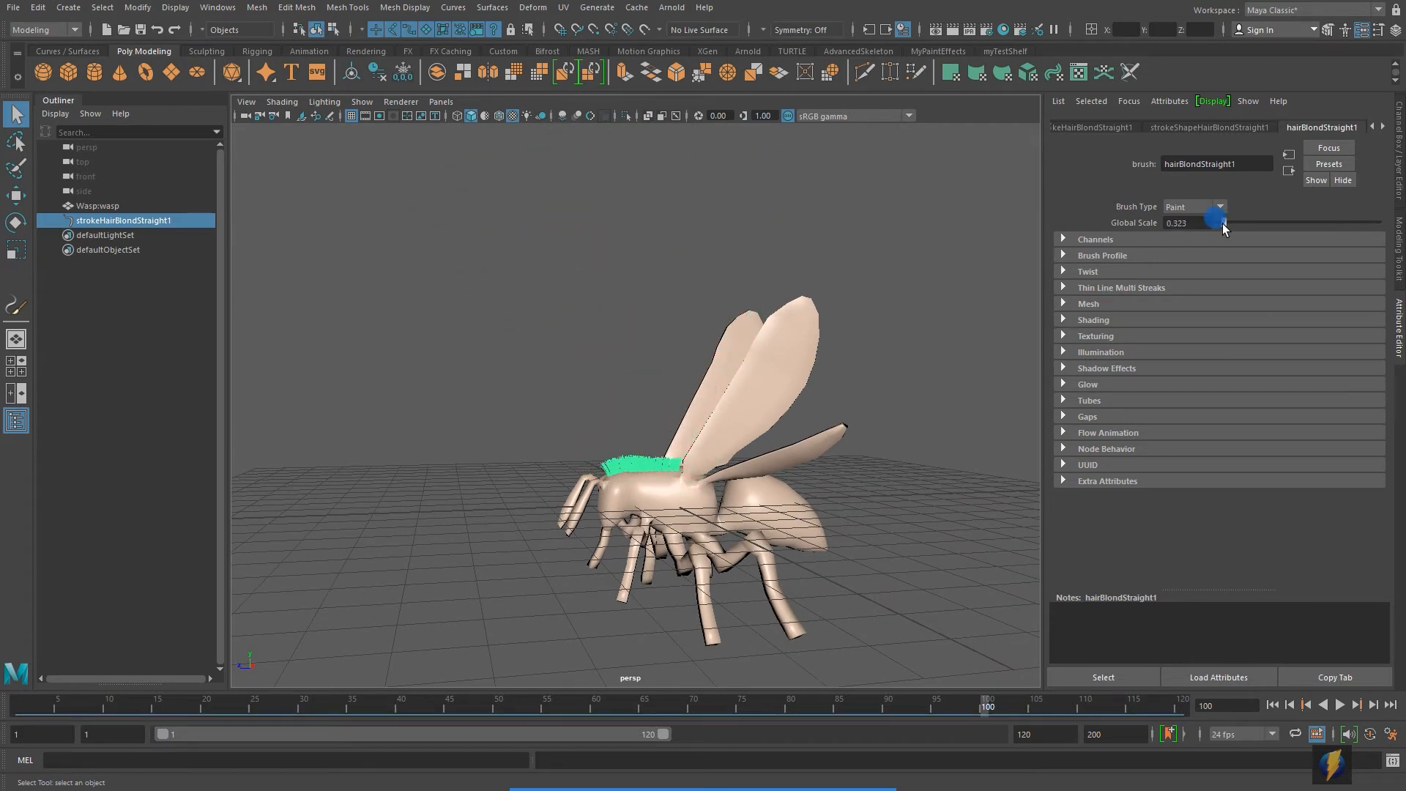
pyautogui.scroll(8, 698, 462)
pyautogui.keyDown('alt'); pyautogui.moveTo(698, 461); pyautogui.dragTo(686, 195, button='middle'); pyautogui.keyUp('alt')
pyautogui.scroll(6, 684, 441)
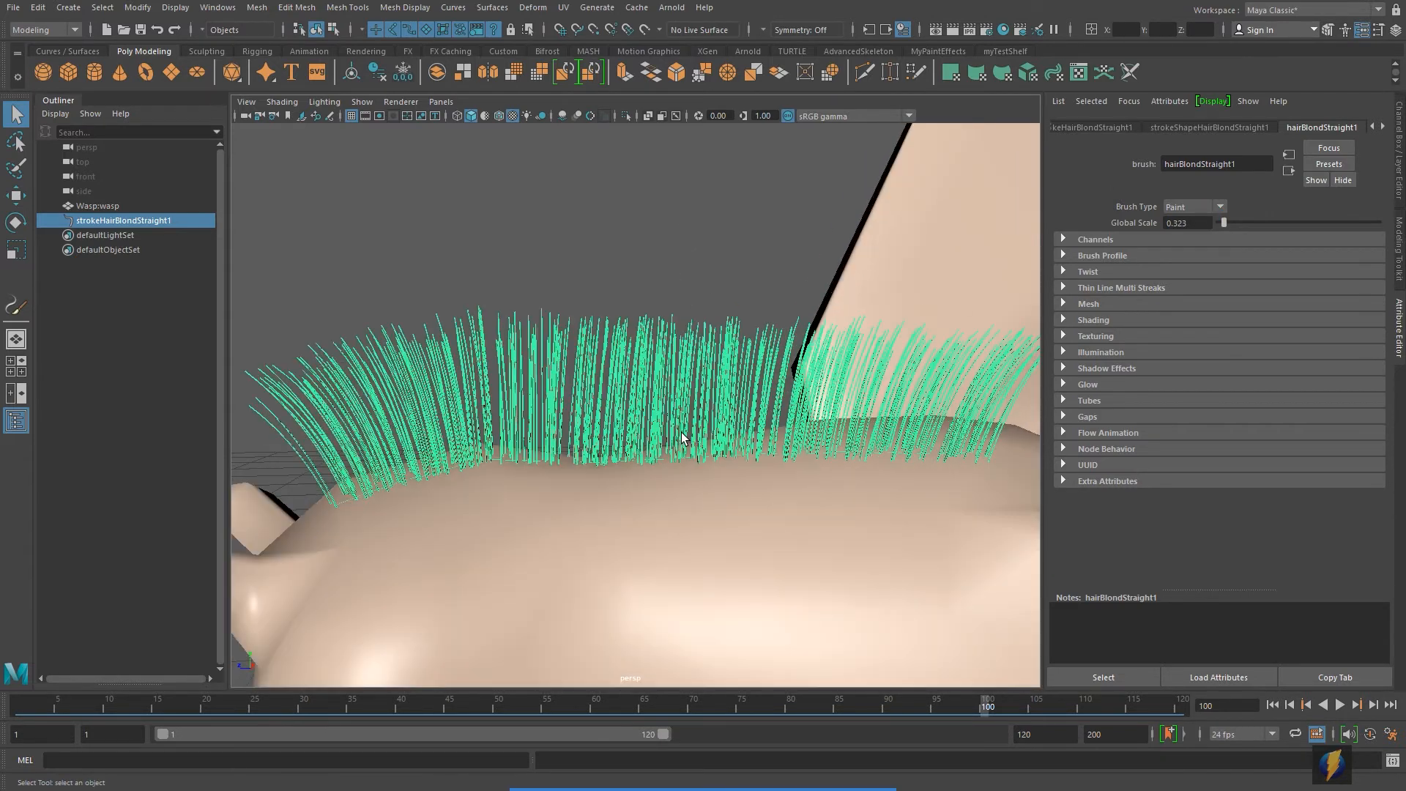
pyautogui.keyDown('alt'); pyautogui.moveTo(577, 444); pyautogui.dragTo(644, 439); pyautogui.keyUp('alt')
pyautogui.scroll(-5, 645, 447)
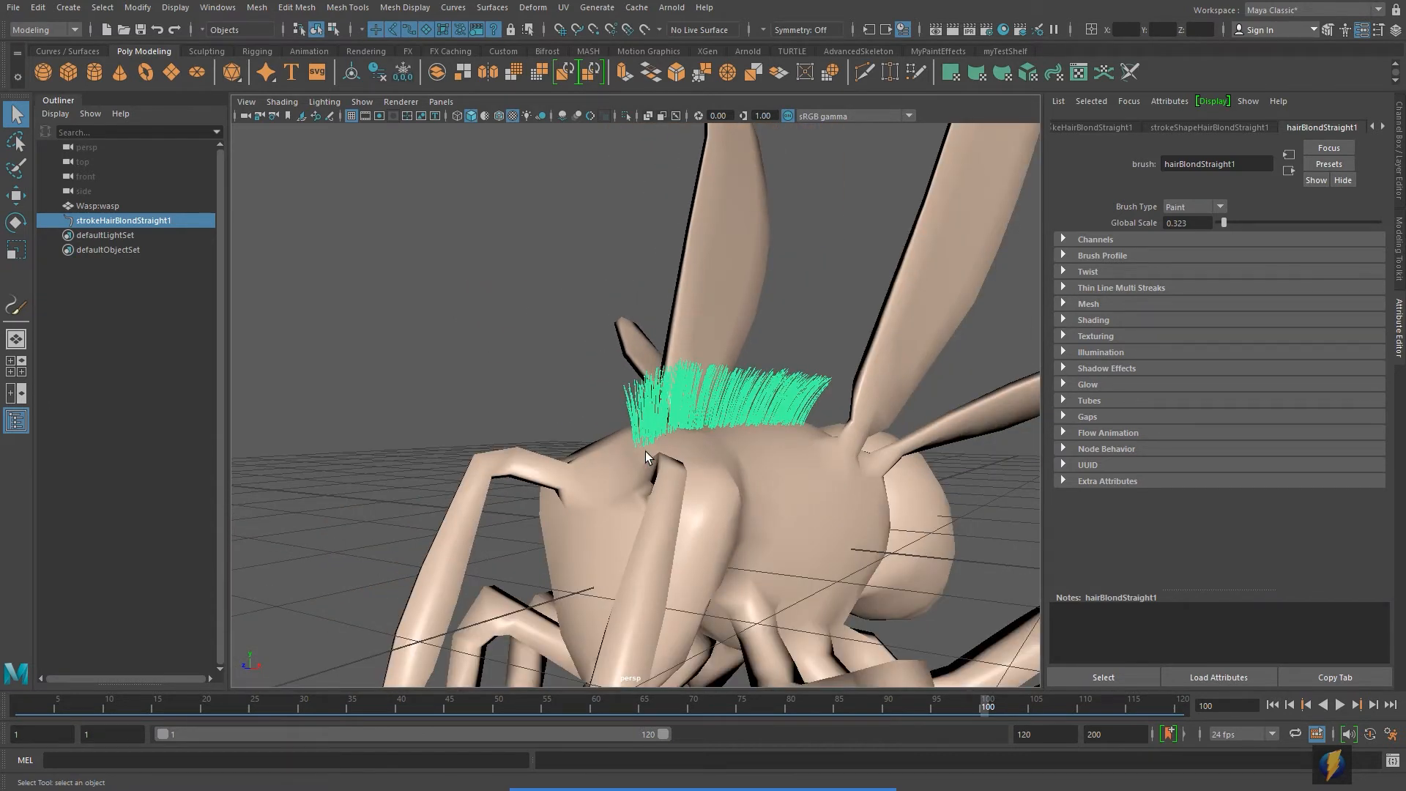
pyautogui.keyDown('alt'); pyautogui.moveTo(638, 452); pyautogui.dragTo(542, 451); pyautogui.keyUp('alt')
# Step: Set the brush's Global Scale to 1 and save the scene
pyautogui.click(1200, 223)
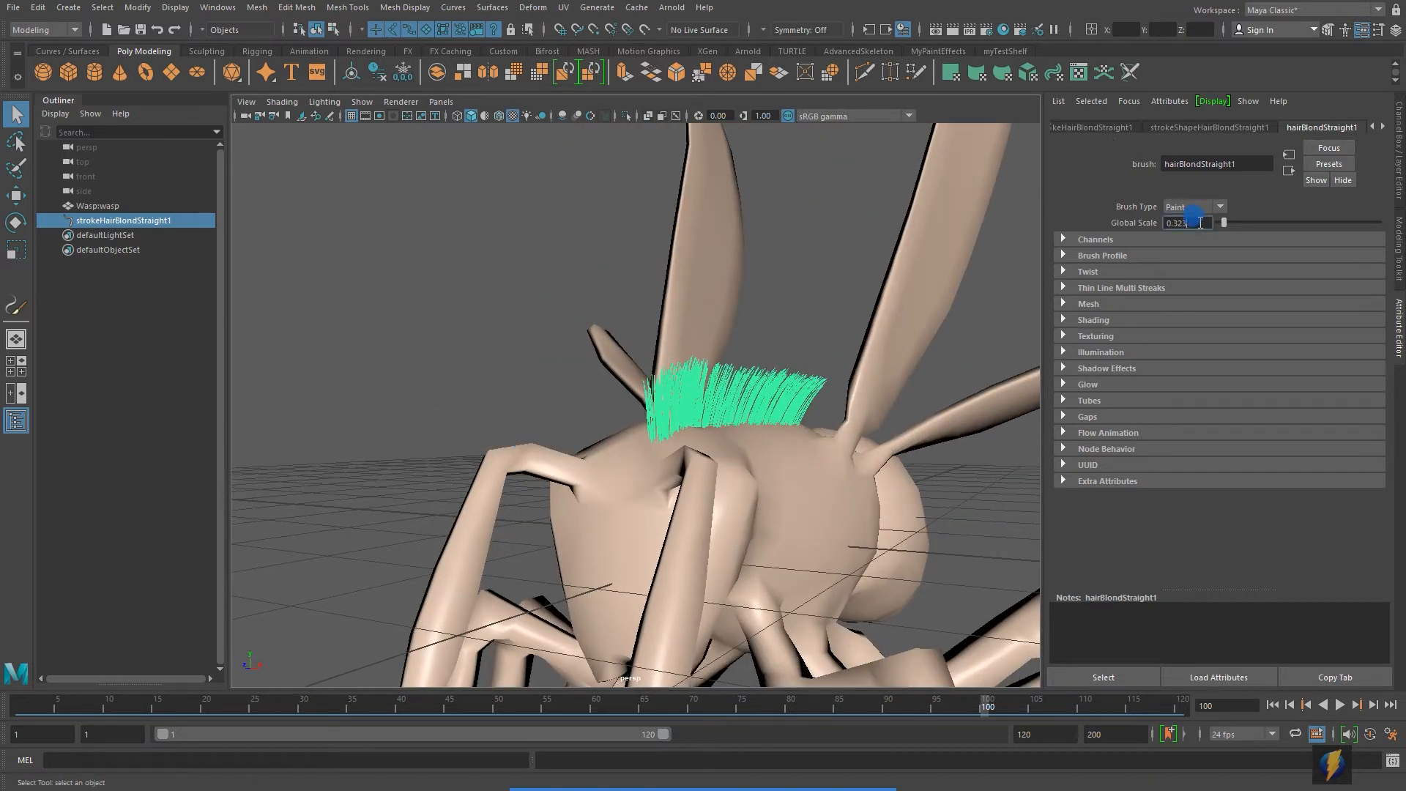
pyautogui.doubleClick(1199, 223)
pyautogui.write('1')
pyautogui.press('Return')
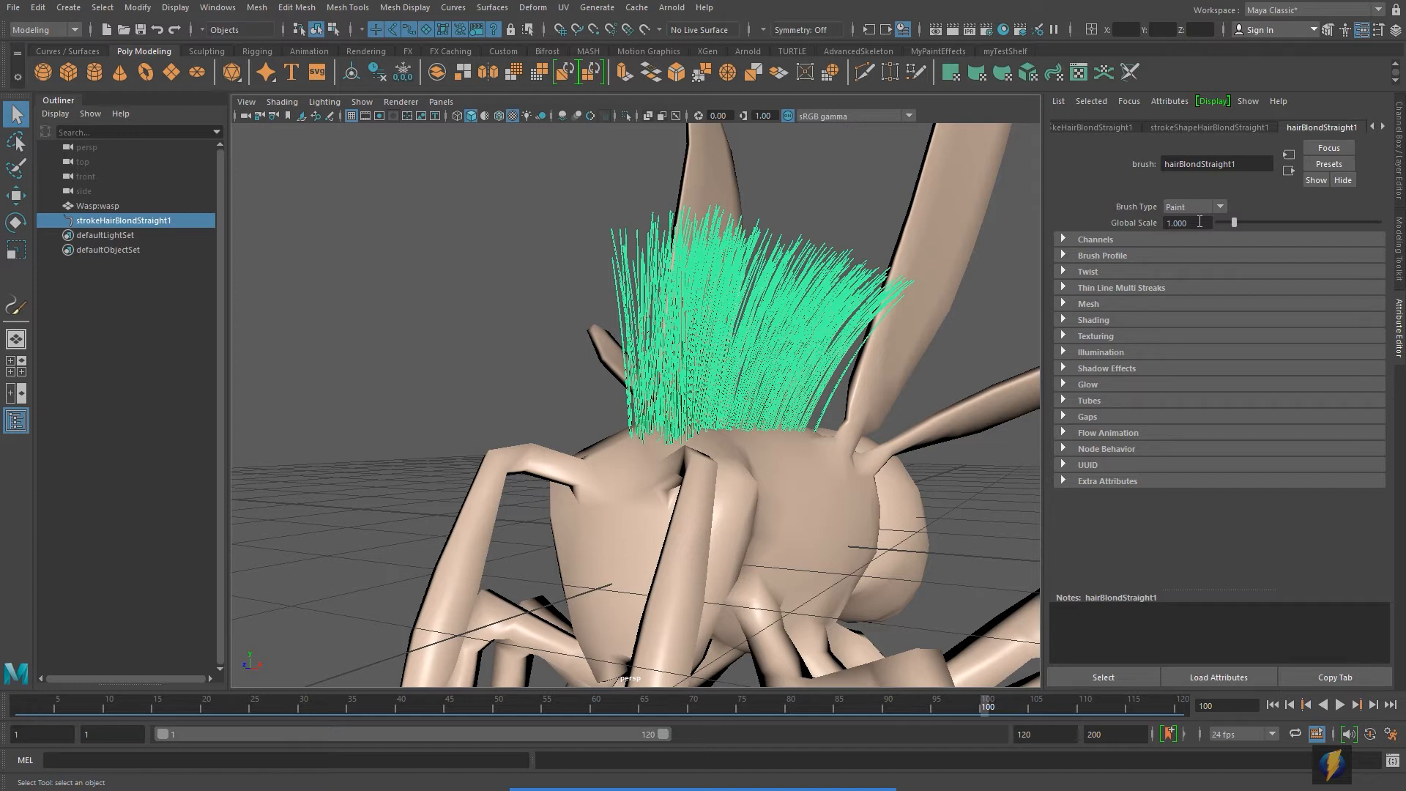
pyautogui.hotkey('ctrl', 's')
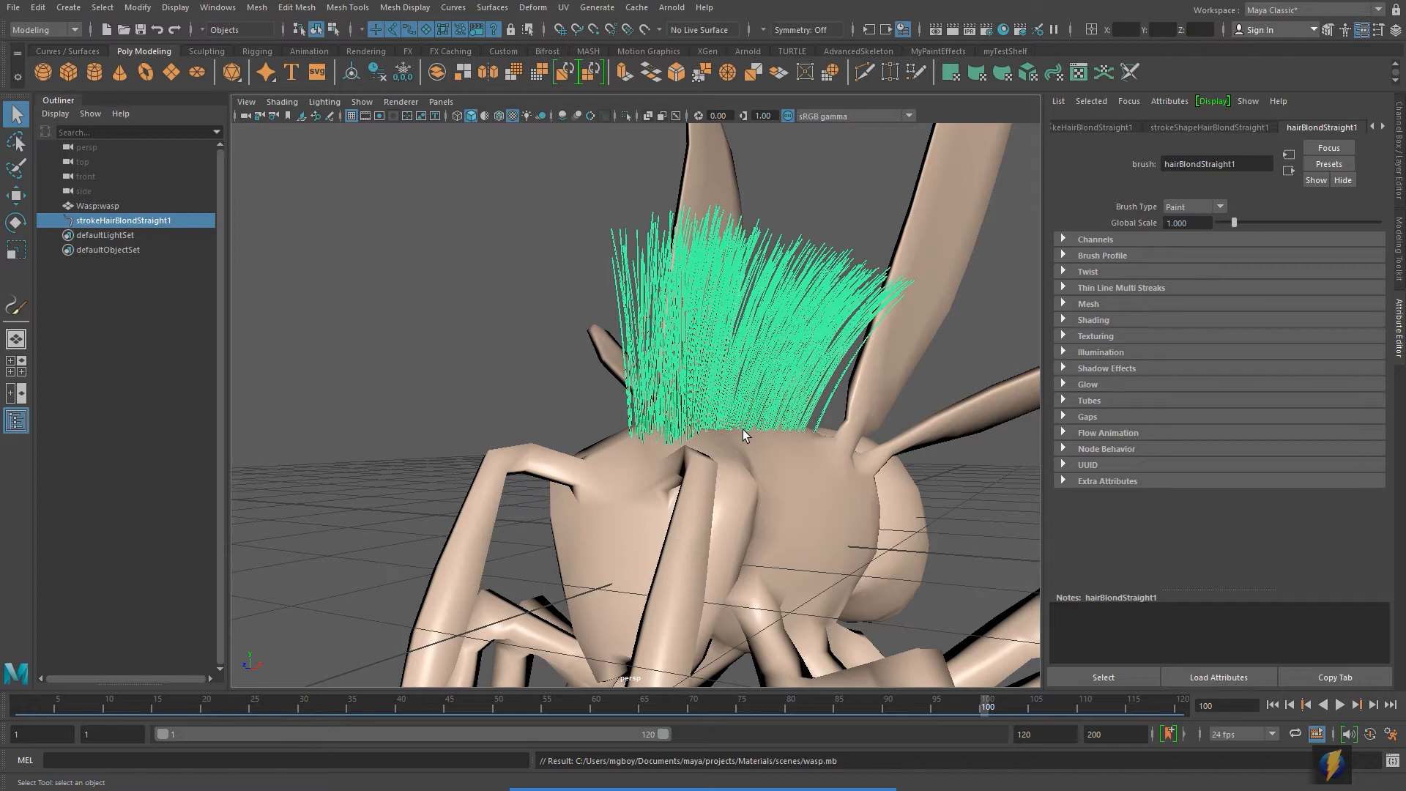
# Step: Render a close view of the blond hair, keep the image in the Render View, and minimize that window
pyautogui.moveTo(499, 492)
pyautogui.keyDown('alt'); pyautogui.mouseDown()
pyautogui.moveTo(644, 464)
pyautogui.moveTo(596, 464)
pyautogui.mouseUp(); pyautogui.keyUp('alt')
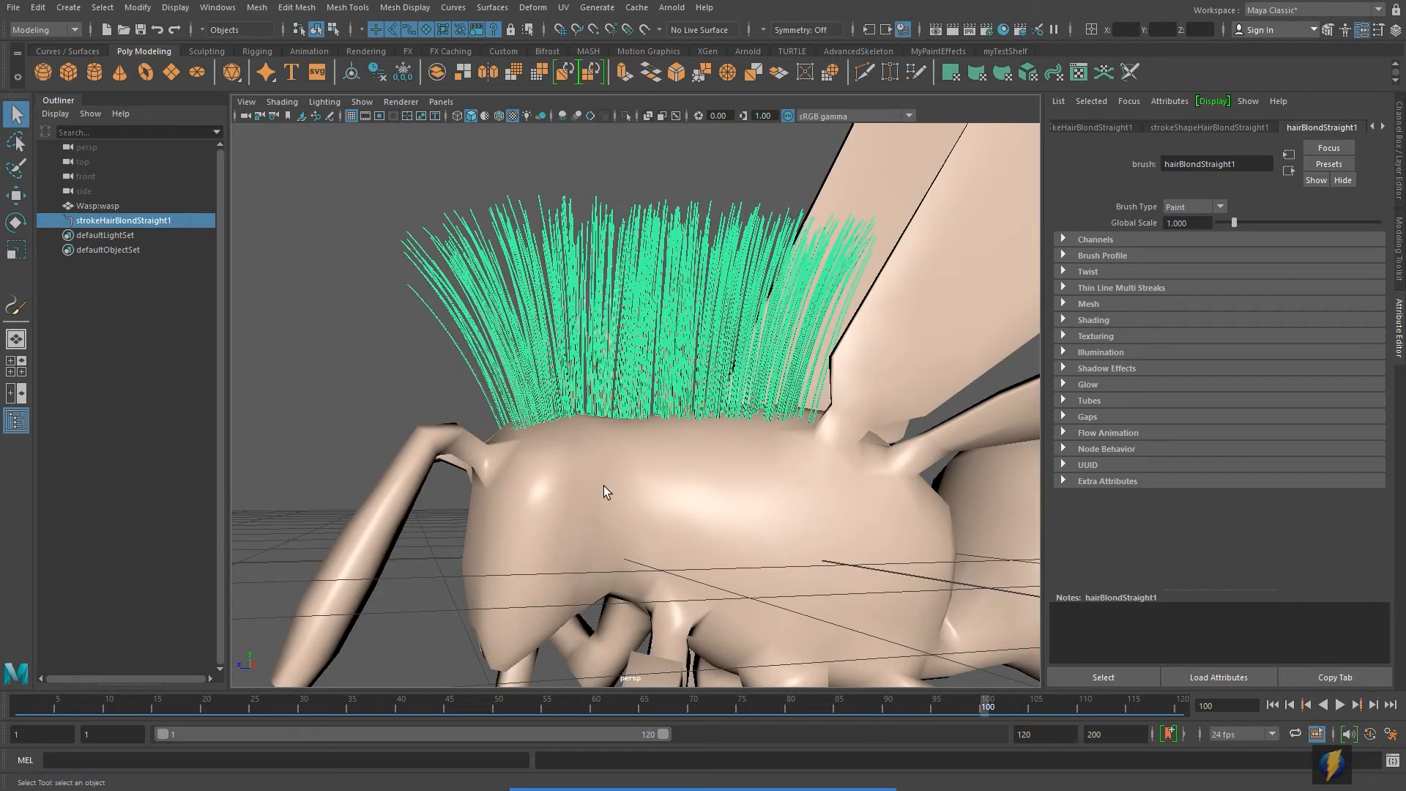
pyautogui.scroll(5, 603, 485)
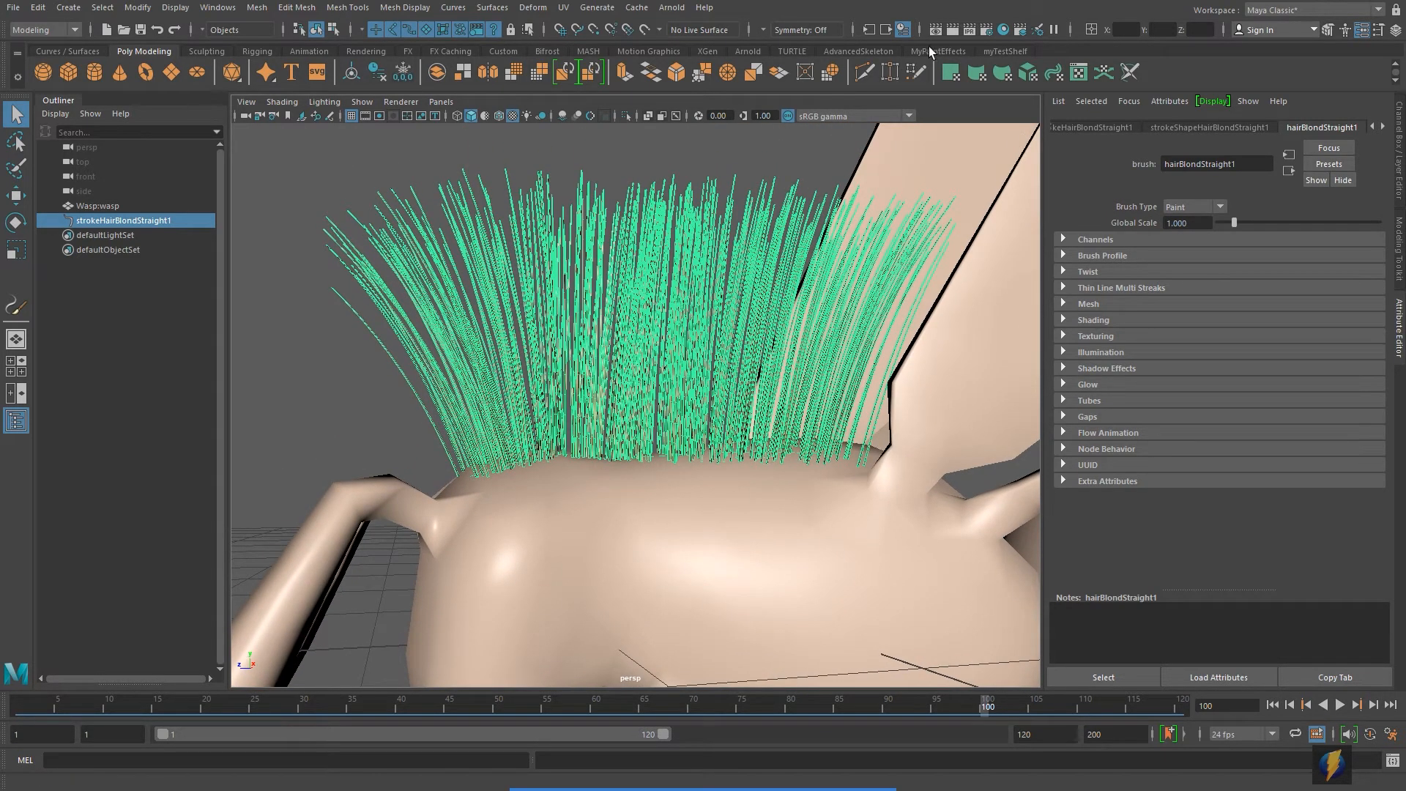
pyautogui.click(952, 30)
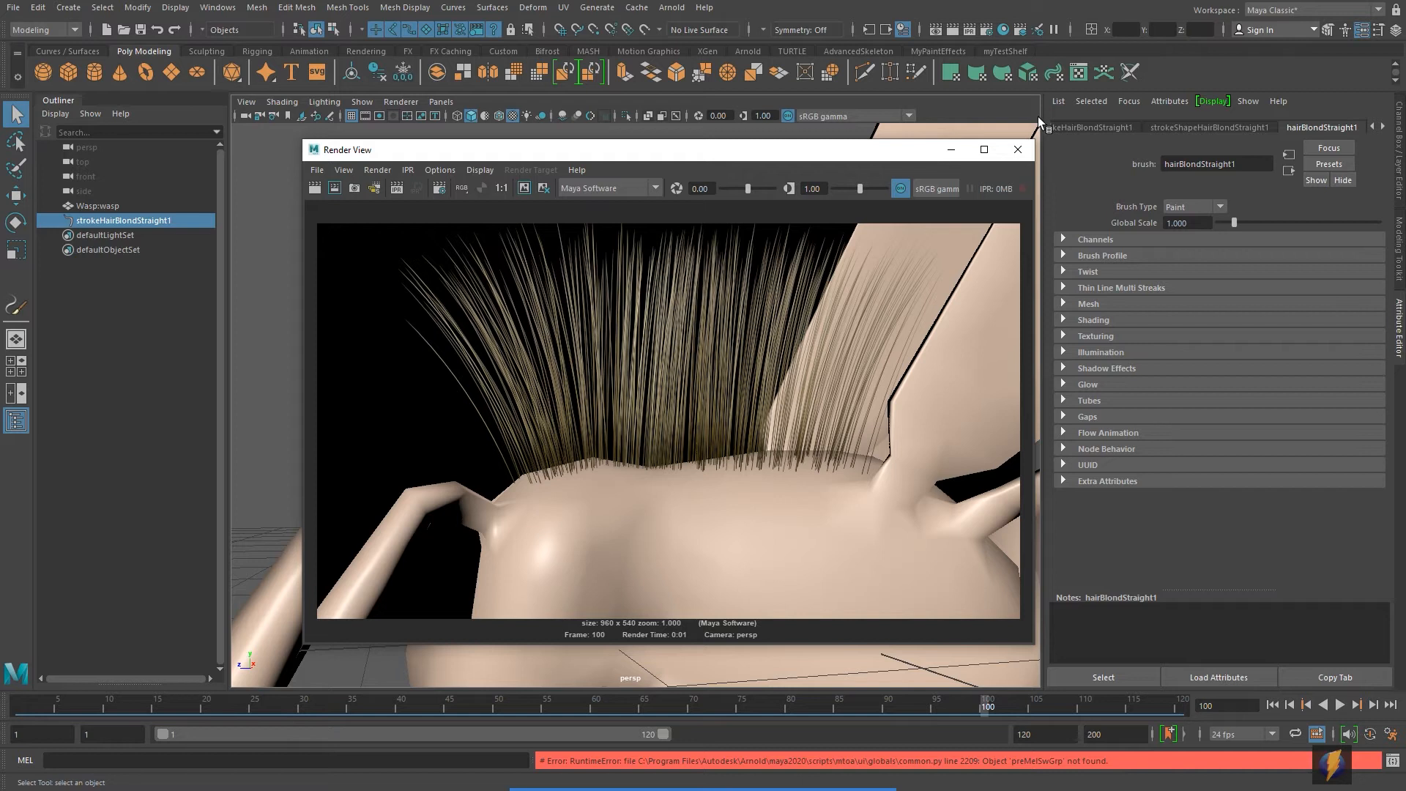
pyautogui.click(525, 188)
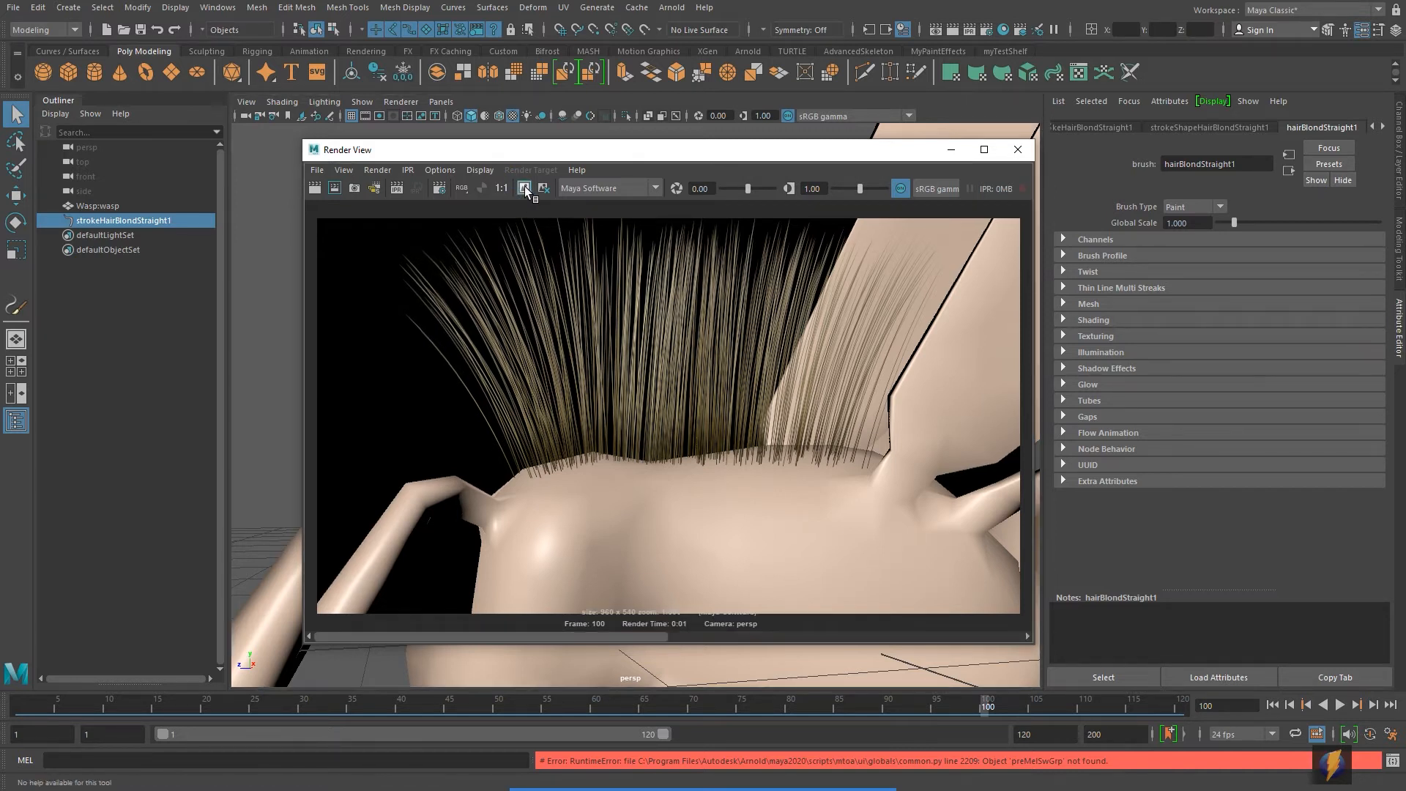
pyautogui.click(950, 151)
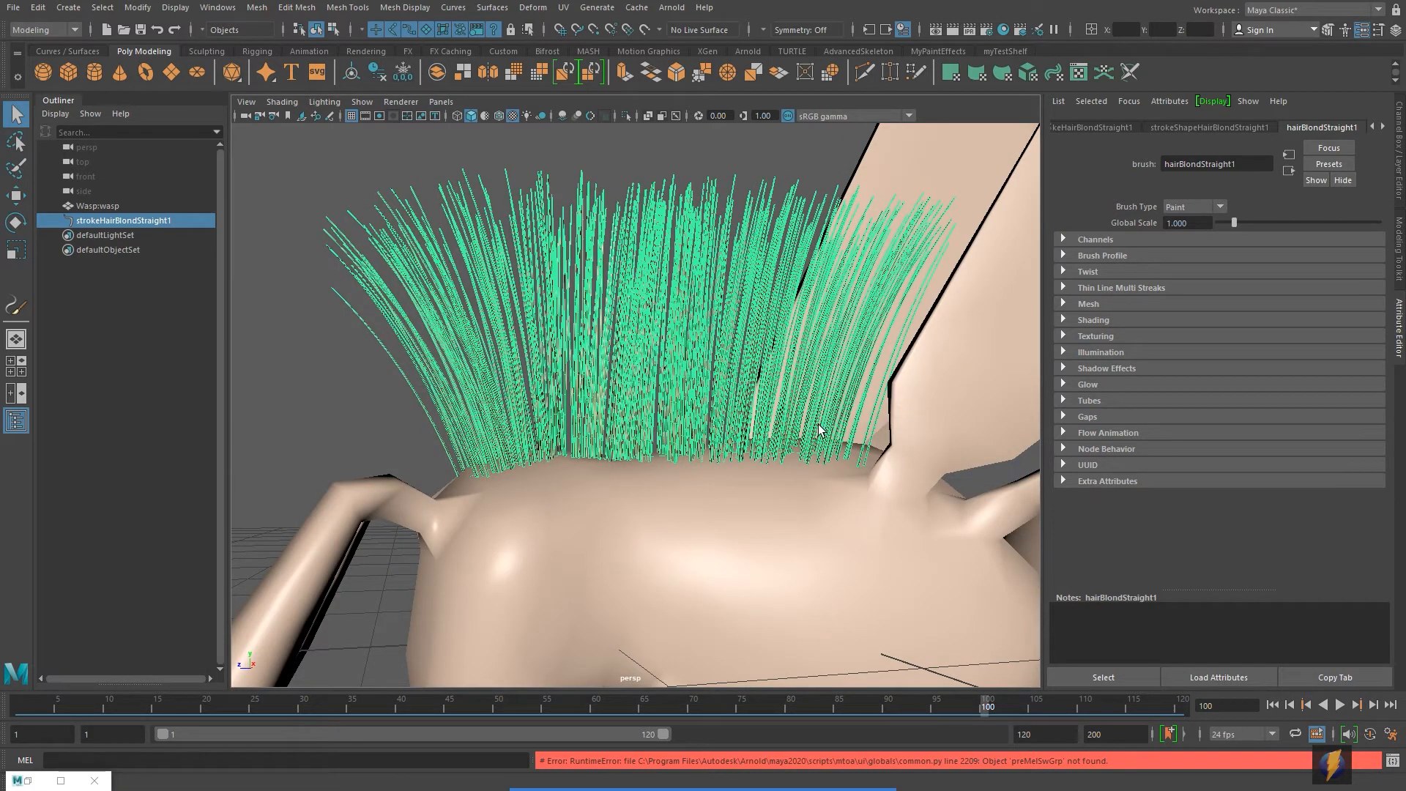
# Step: Expand the Shading and Tube Shading sections of the hairBlondStraight1 brush
pyautogui.moveTo(744, 789)
pyautogui.click(757, 761)
pyautogui.moveTo(659, 515)
pyautogui.mouseDown()
pyautogui.moveTo(1062, 338)
pyautogui.moveTo(1066, 322)
pyautogui.mouseUp()
pyautogui.click(1064, 320)
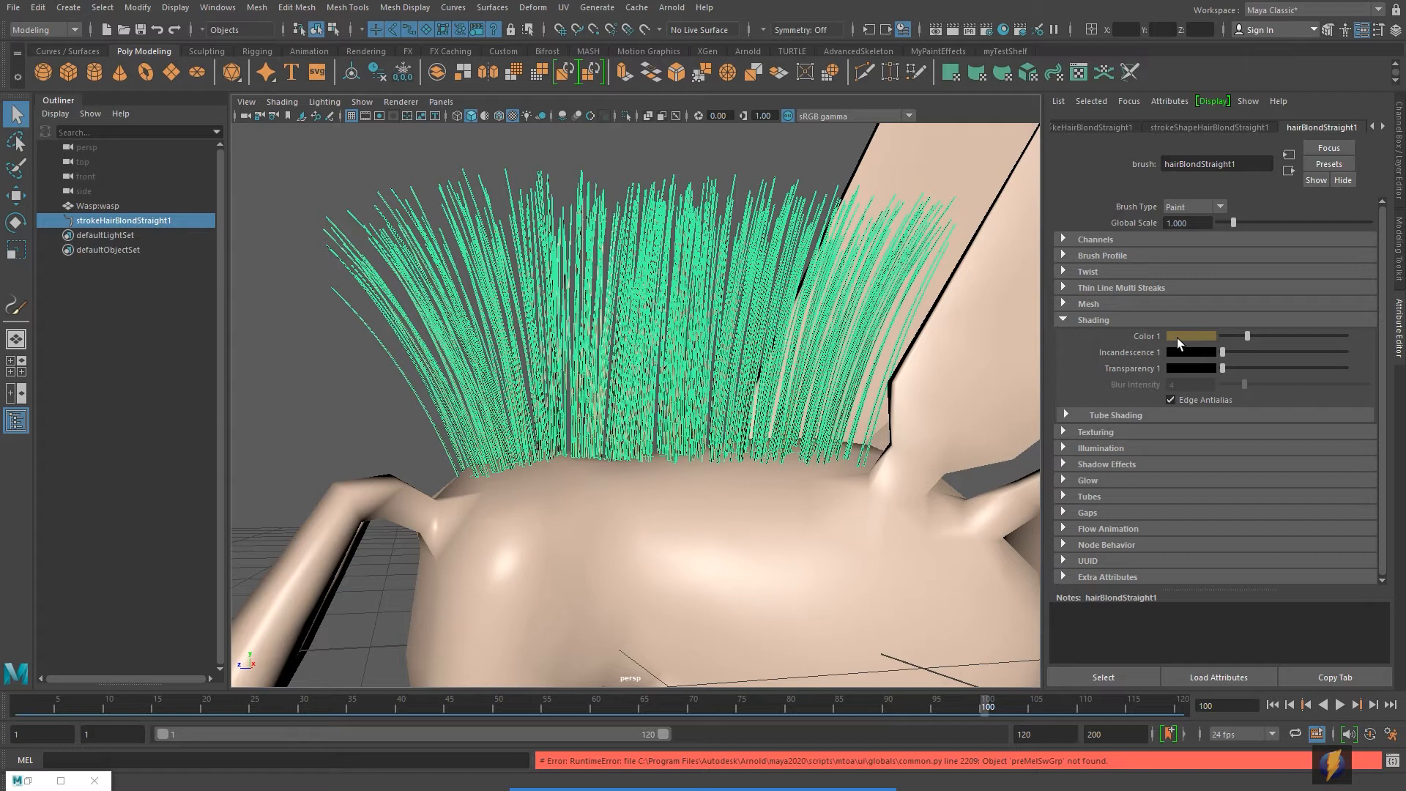
pyautogui.click(1067, 414)
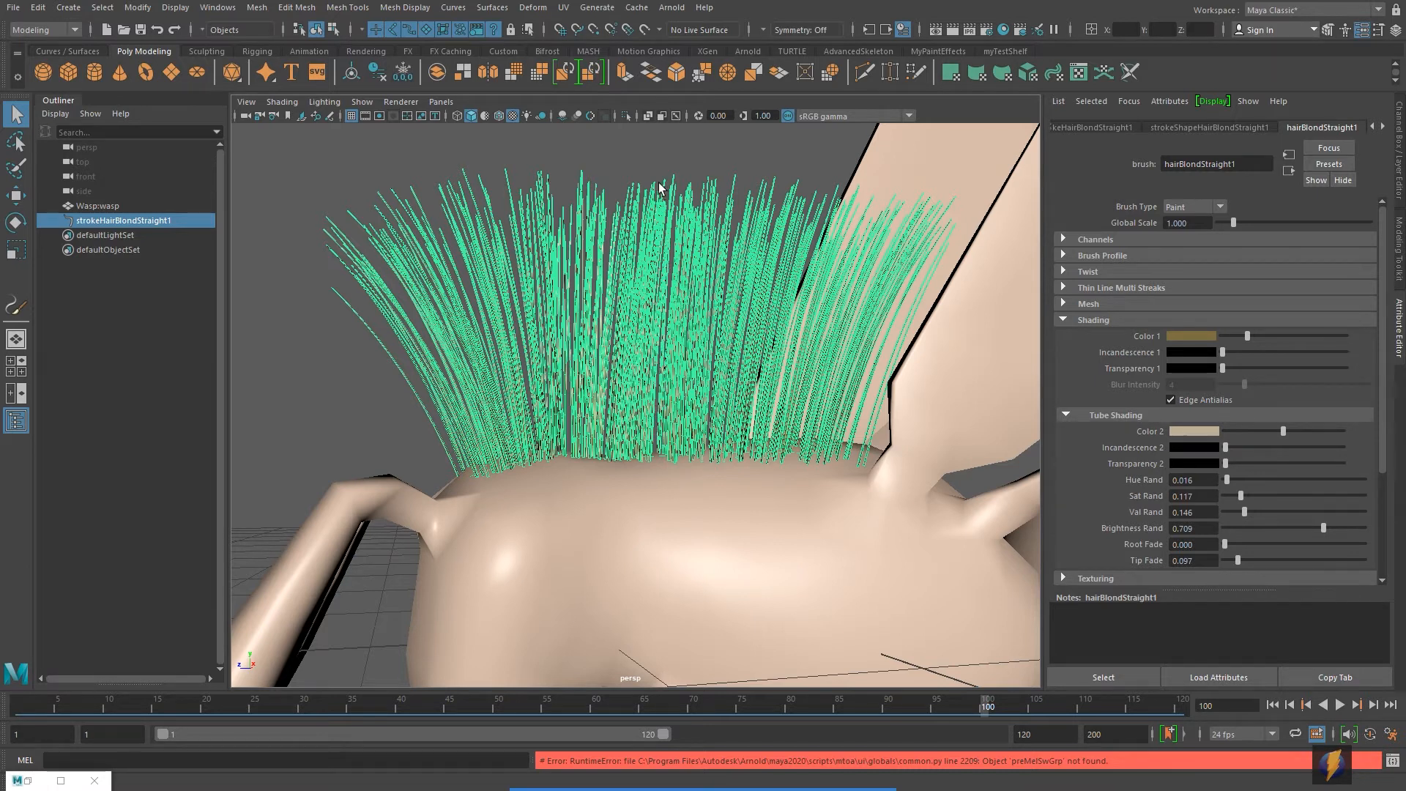
# Step: Set the hair's Color 1 to red and Color 2 to yellow, and deselect the stroke
pyautogui.click(1198, 335)
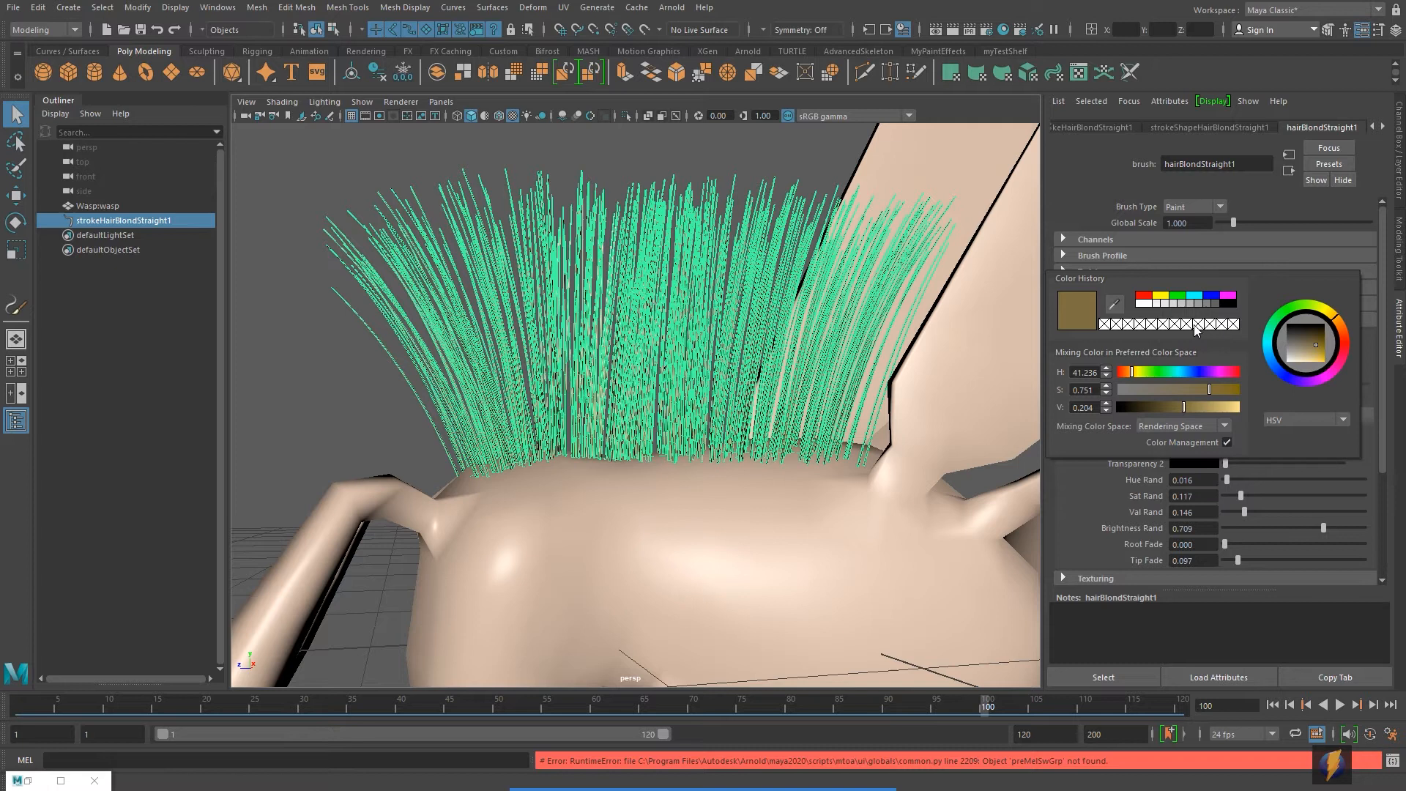
pyautogui.click(1146, 298)
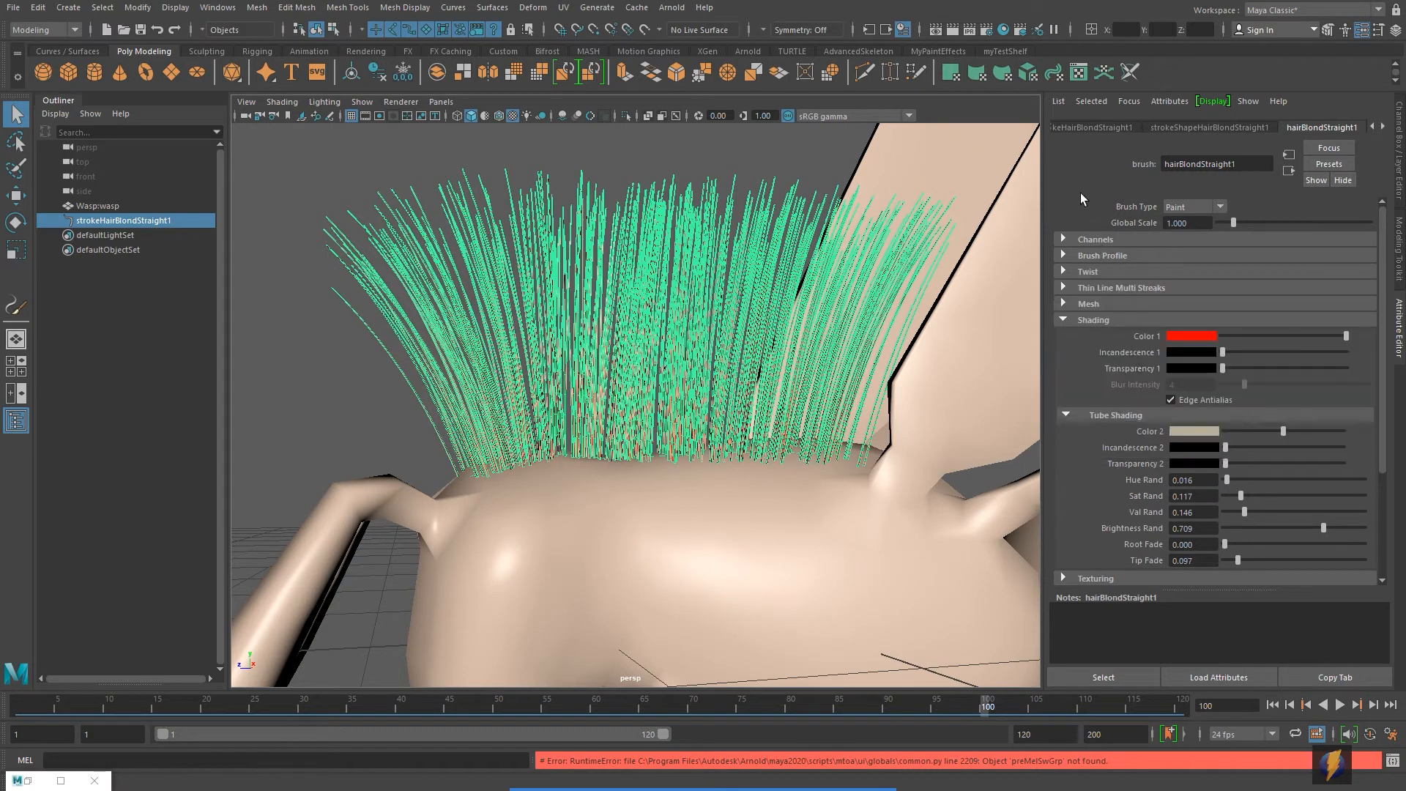
pyautogui.click(1199, 432)
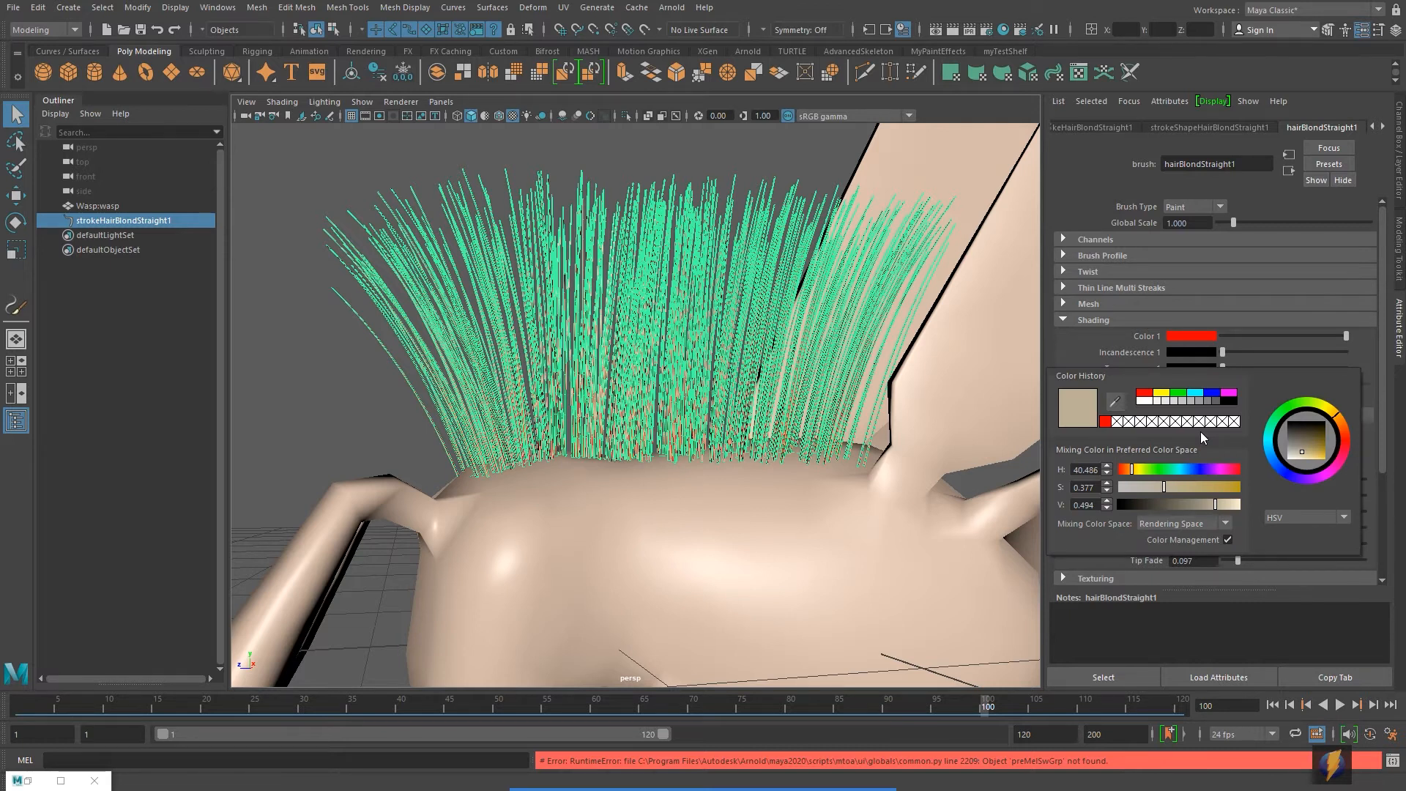
pyautogui.click(1159, 393)
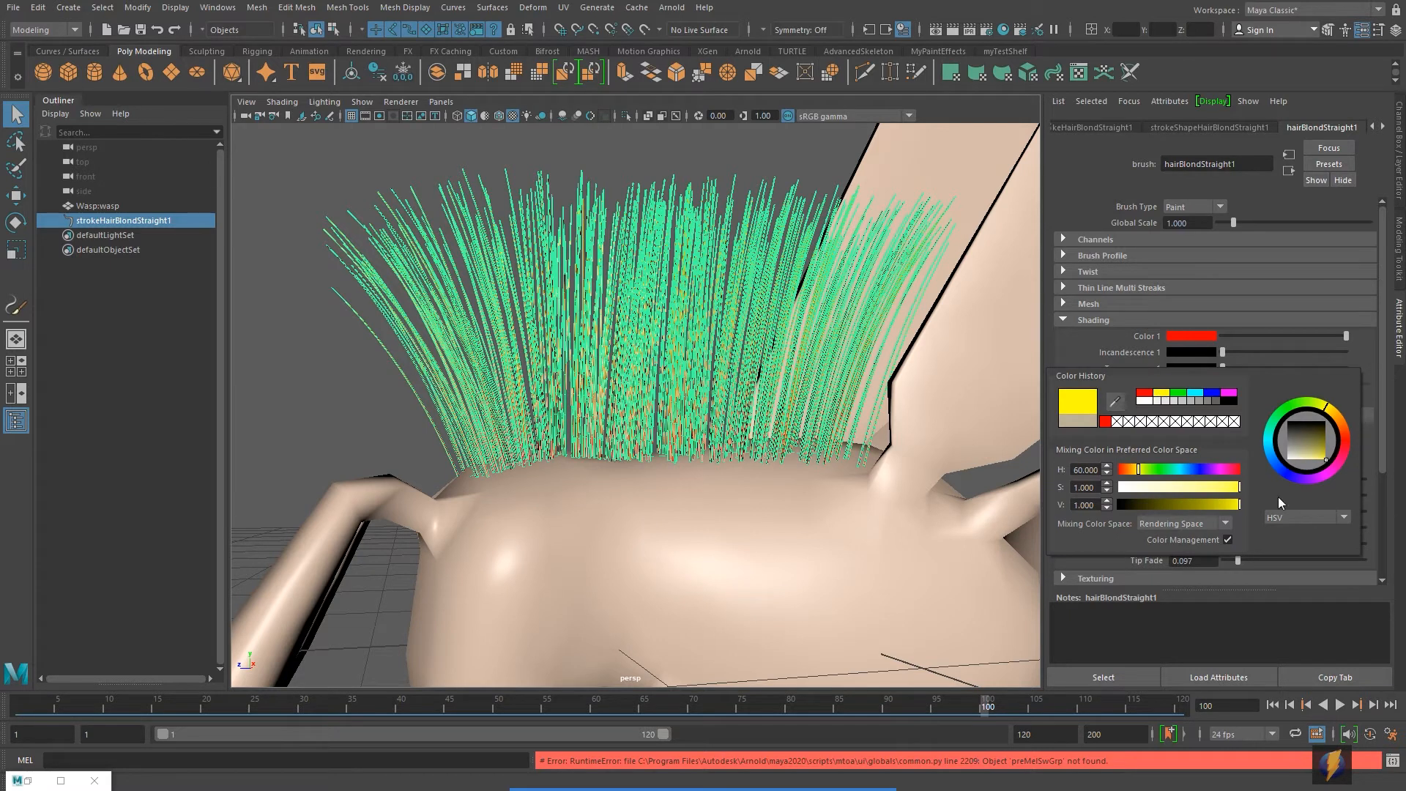
pyautogui.click(819, 163)
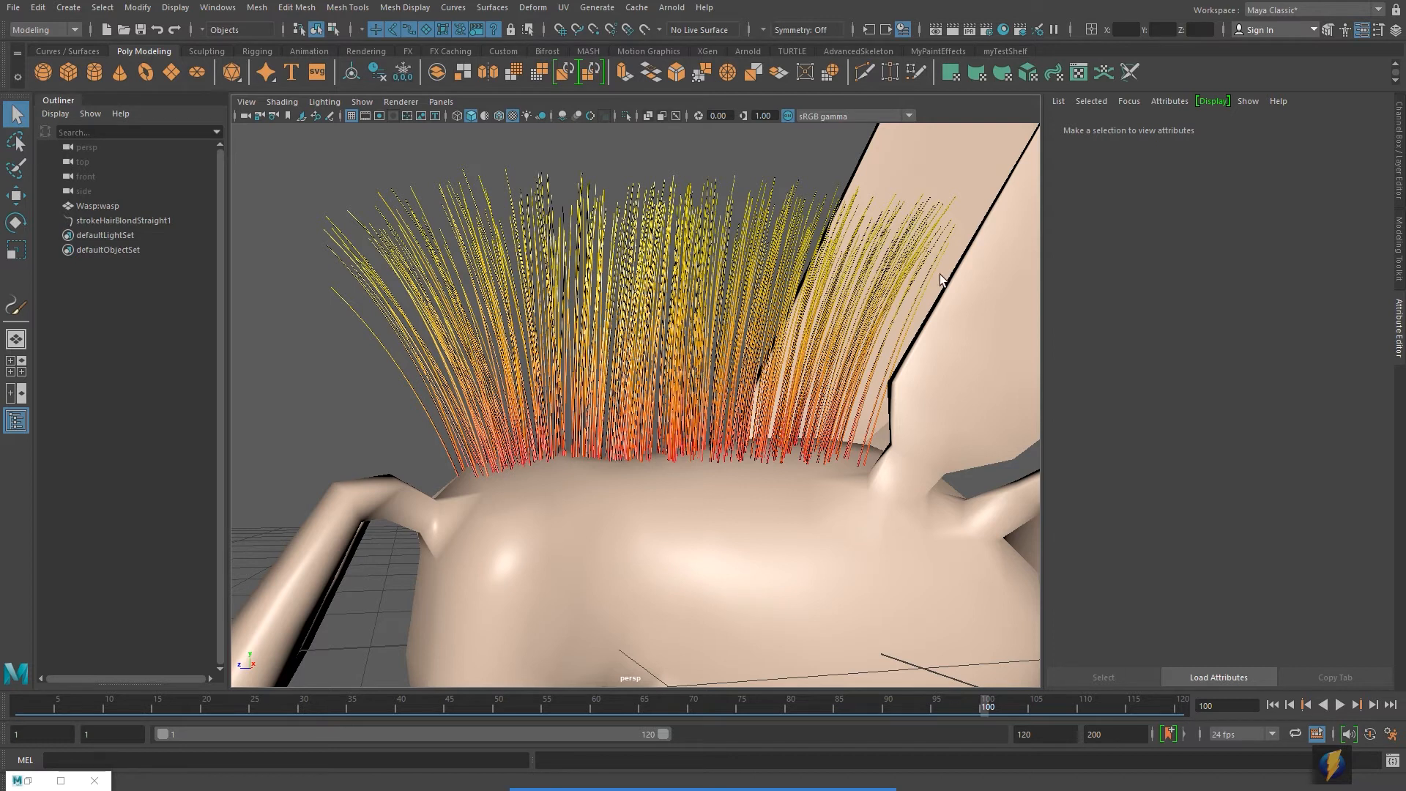
# Step: Render the red-to-yellow hair, keep the image, compare it with the earlier blond render, and close the Render View
pyautogui.click(952, 29)
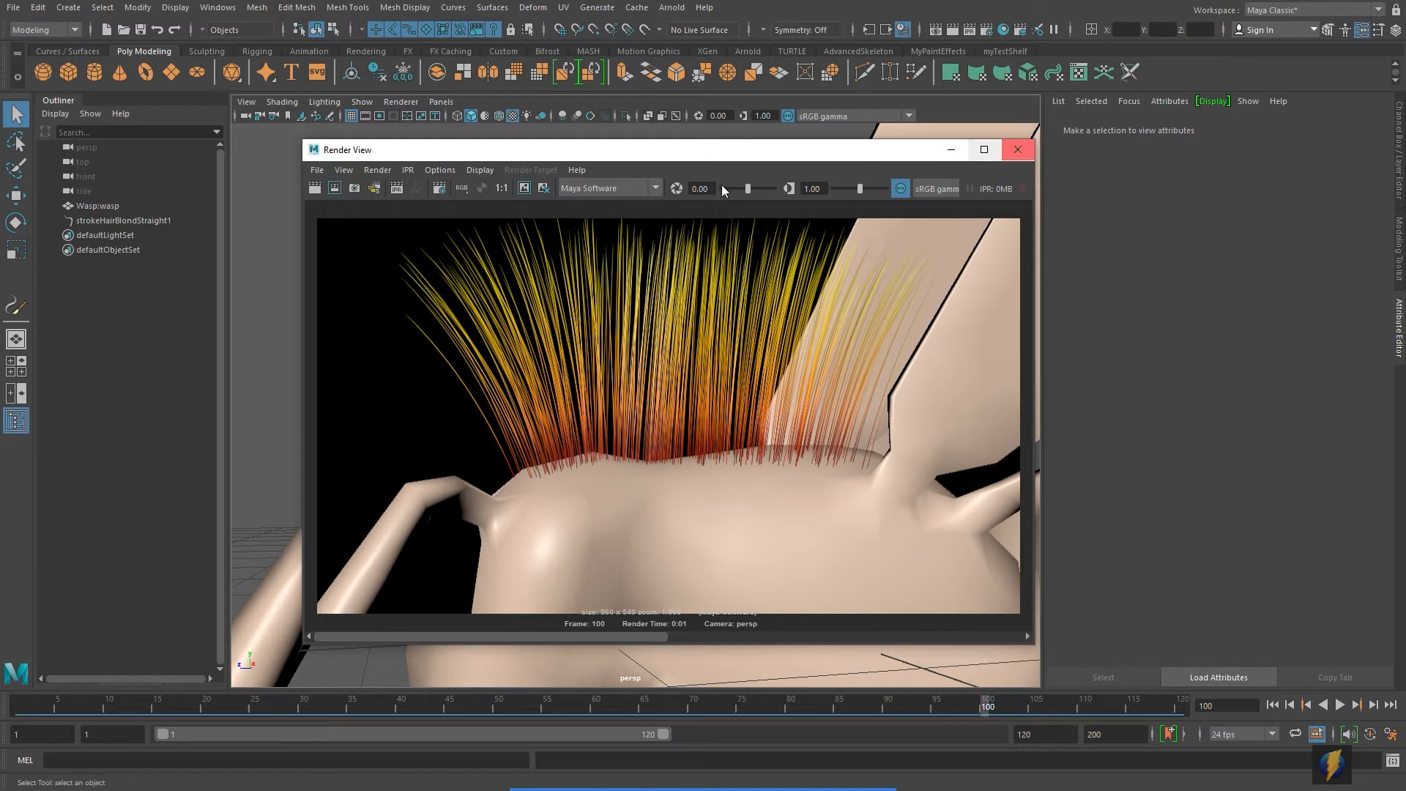
pyautogui.click(525, 187)
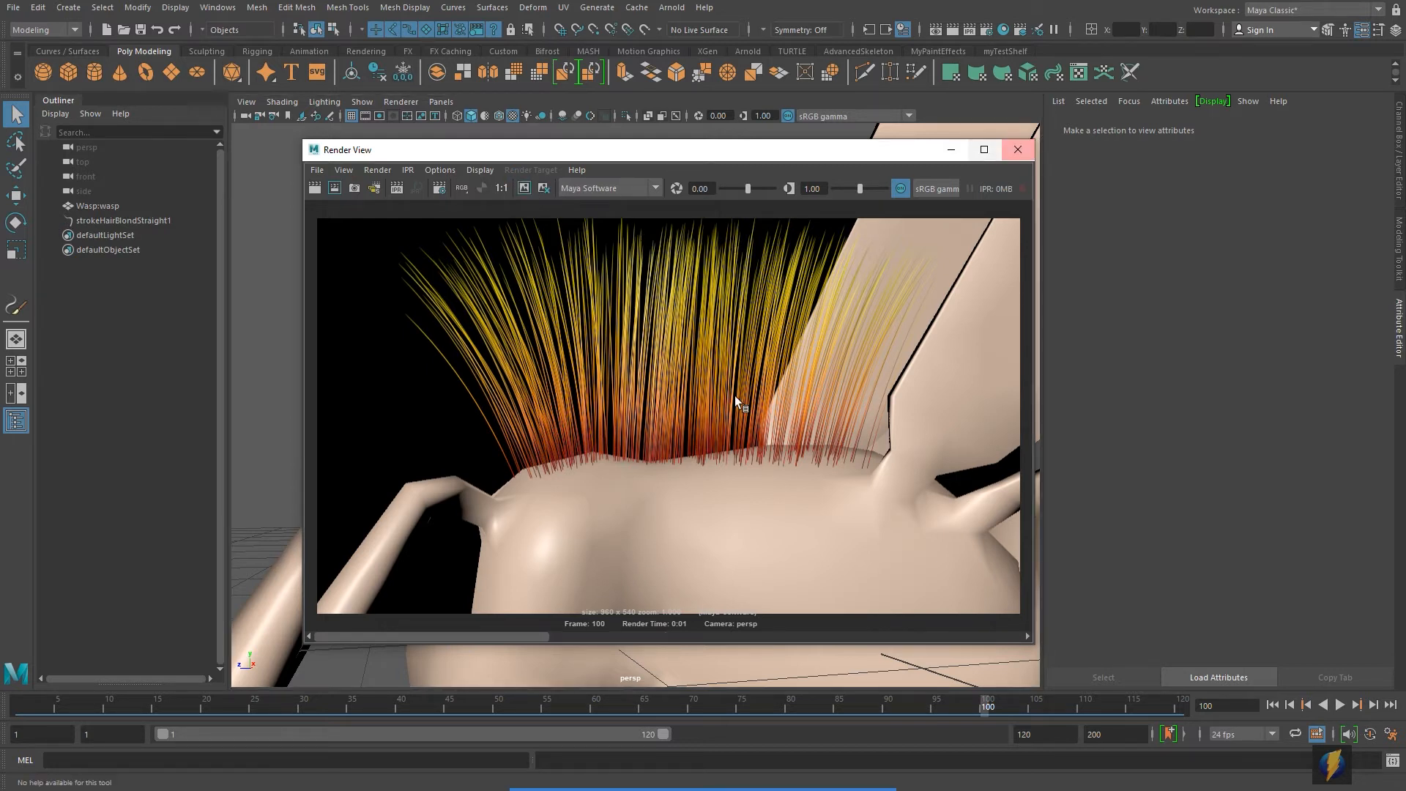
pyautogui.click(622, 635)
pyautogui.click(991, 637)
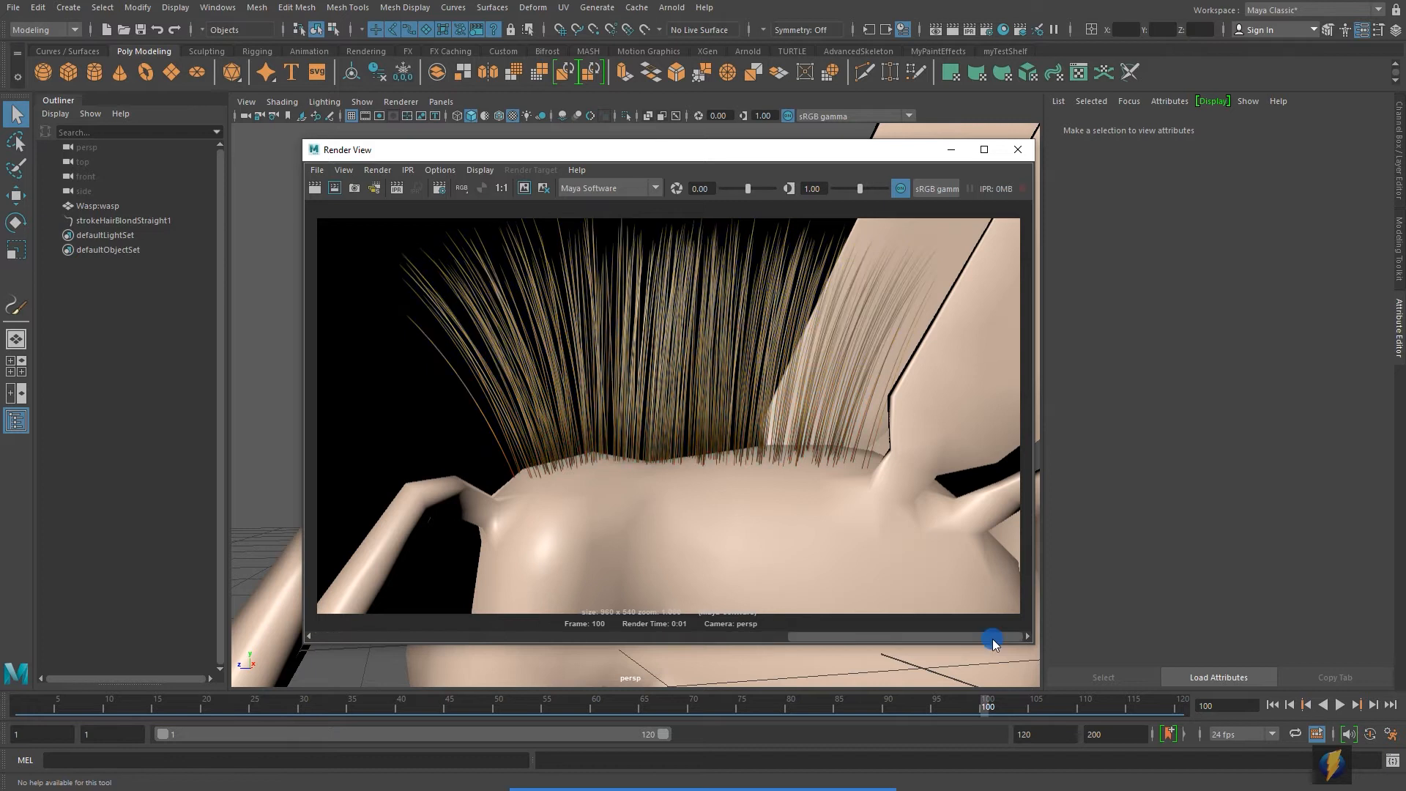
pyautogui.click(796, 637)
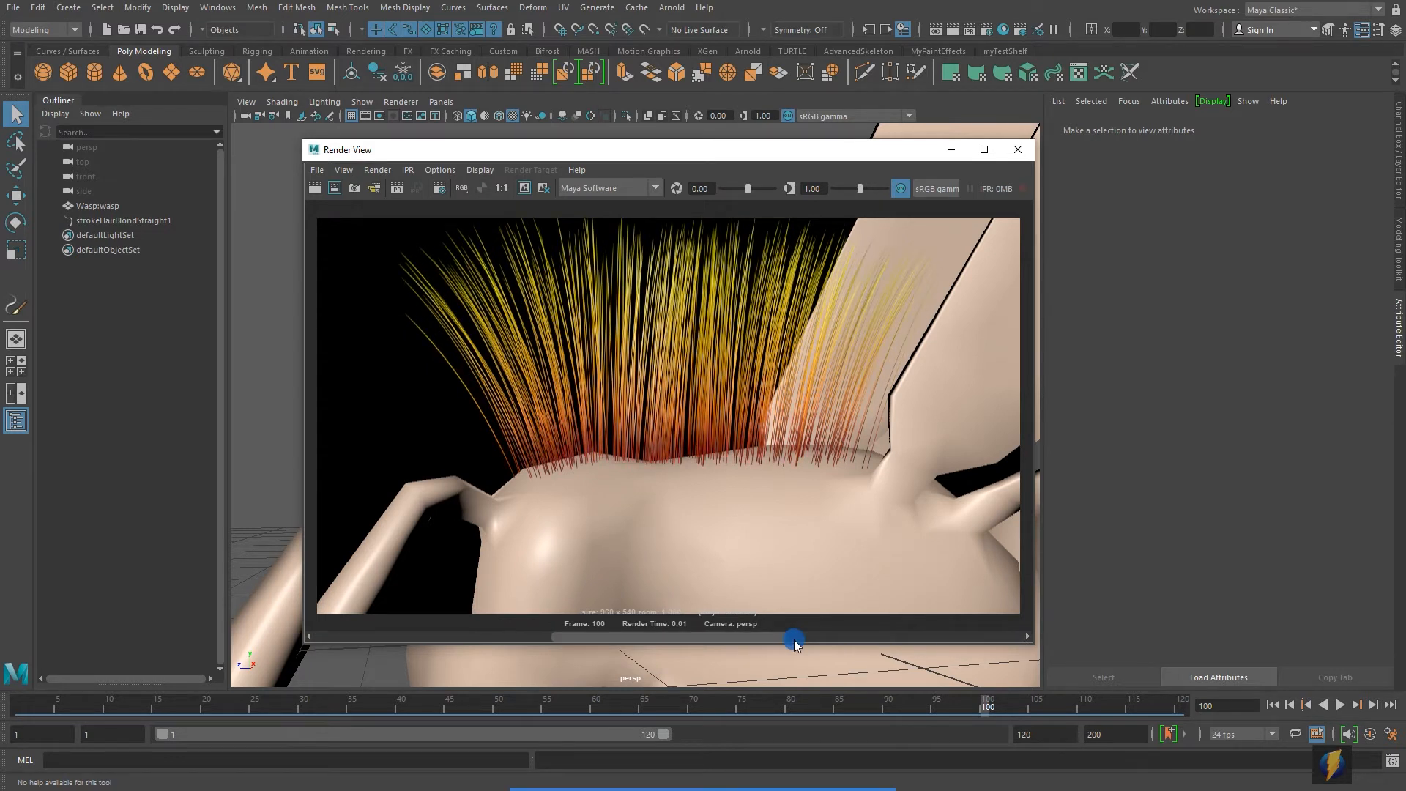
pyautogui.click(1015, 150)
# Step: Select the hair stroke and darken its Color 1 to near-black with hue 360, saturation 0.275 and value 0.017
pyautogui.click(677, 280)
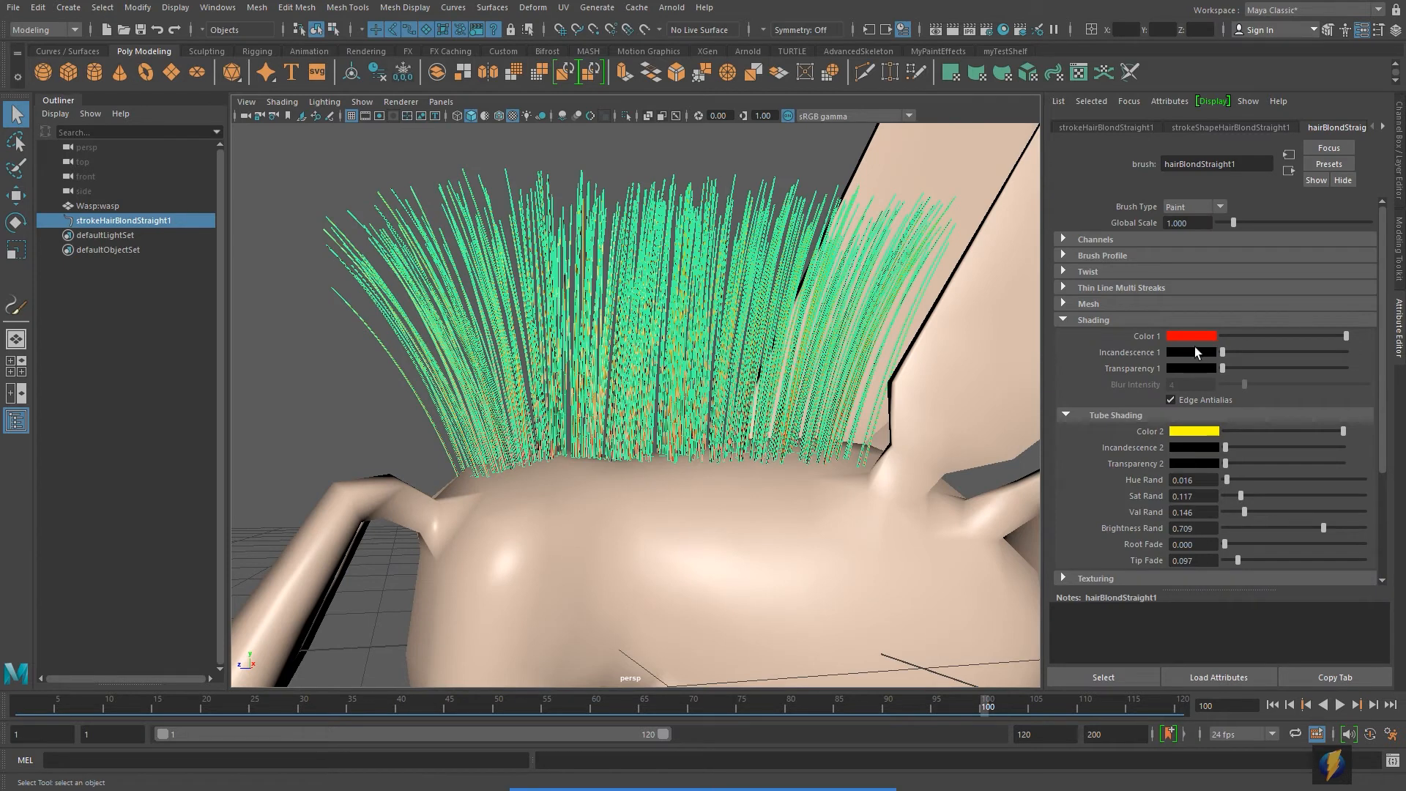
pyautogui.click(1212, 336)
pyautogui.click(1186, 336)
pyautogui.moveTo(1297, 353); pyautogui.dragTo(1281, 336)
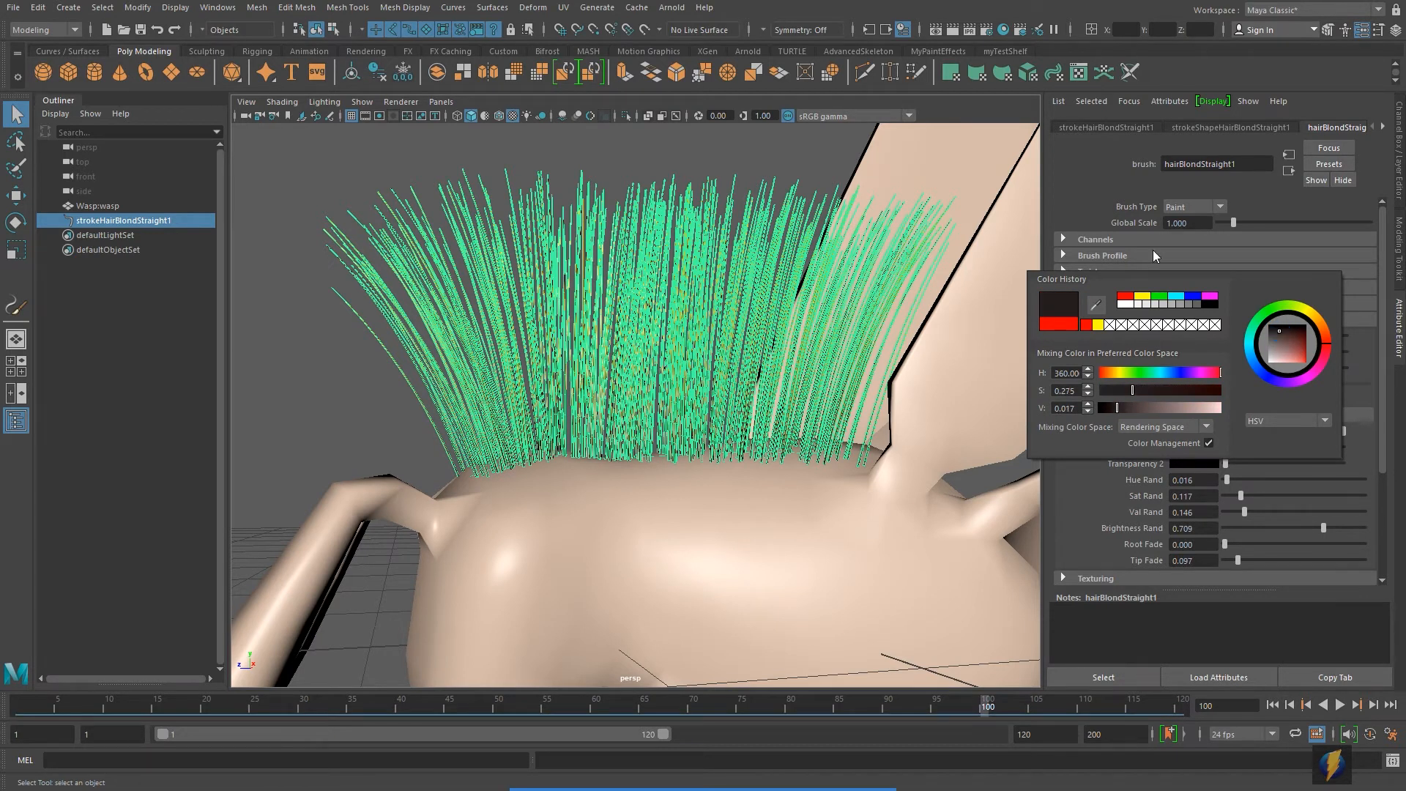
# Step: Change the hair's Color 2 to a dark olive grey, keeping the hue at 60
pyautogui.click(1189, 430)
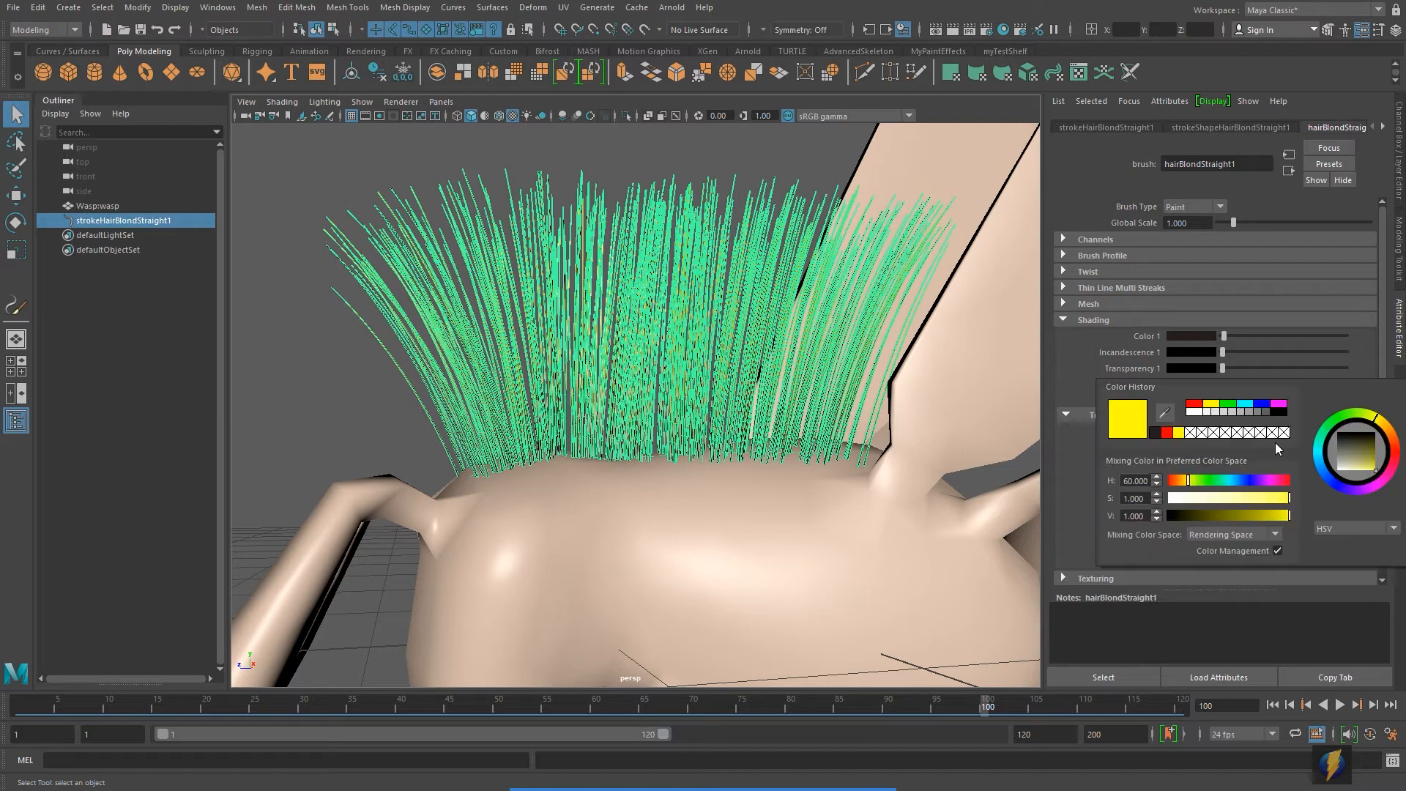
pyautogui.moveTo(1360, 460); pyautogui.dragTo(1353, 468)
pyautogui.moveTo(1352, 466); pyautogui.dragTo(1350, 442)
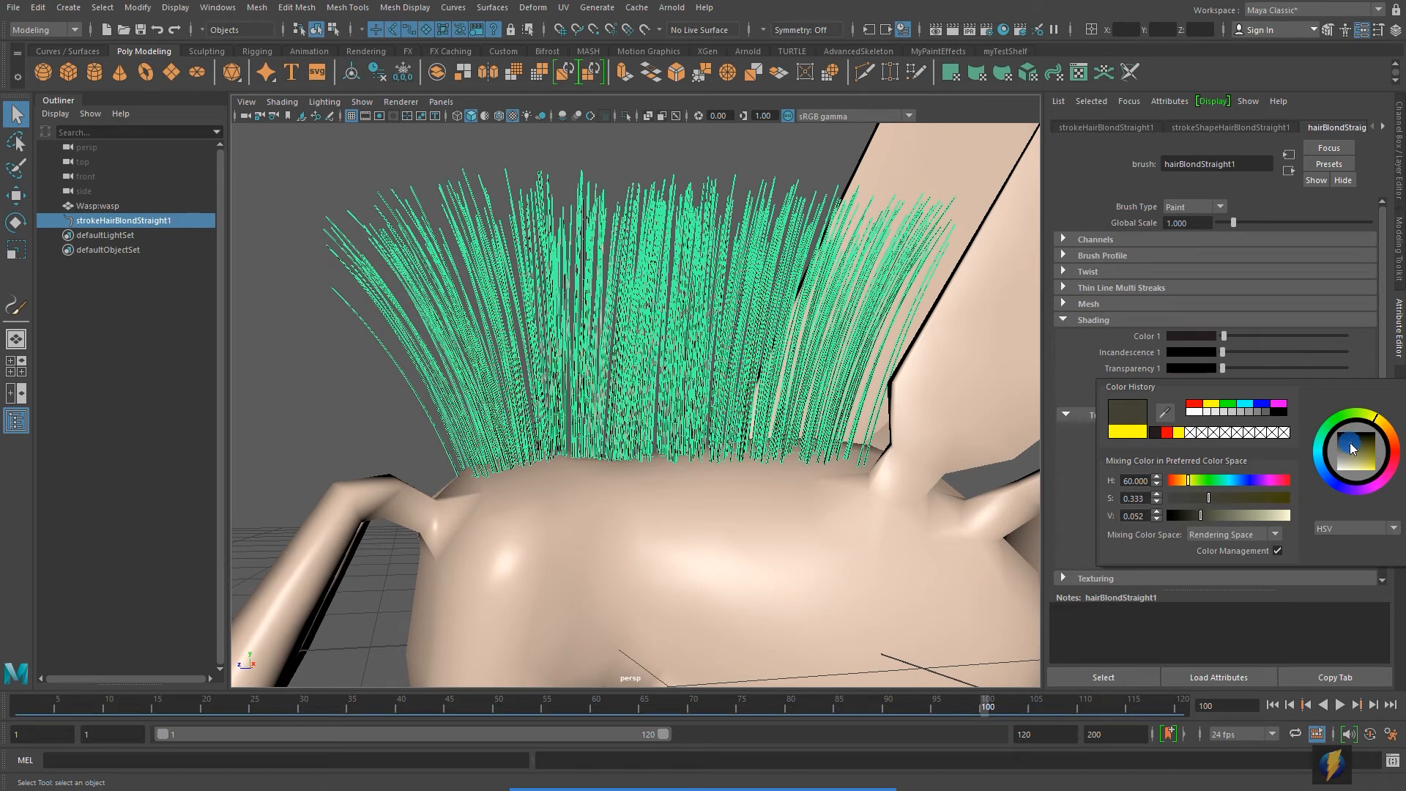
pyautogui.moveTo(1350, 442); pyautogui.dragTo(1350, 443)
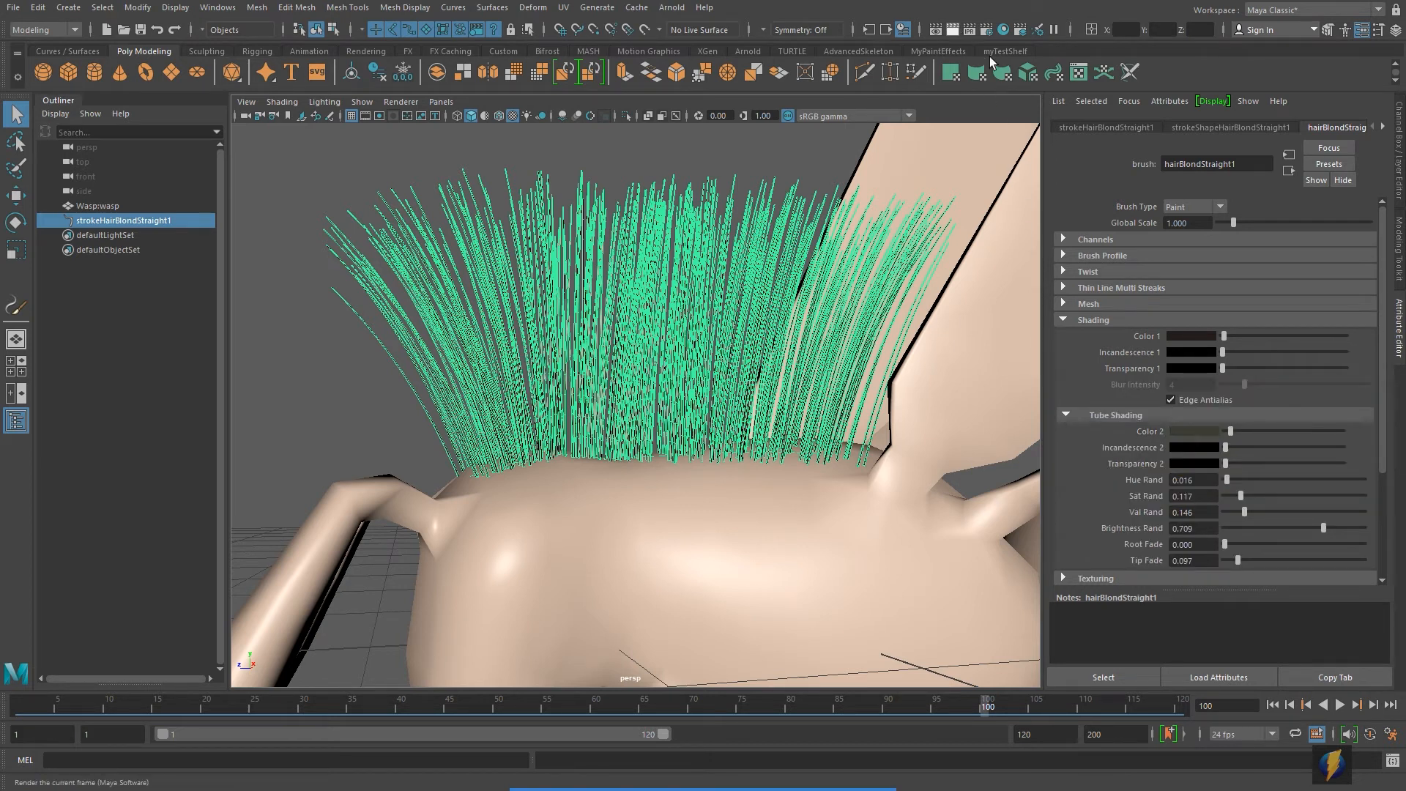
# Step: Open the hair's Color 1 for editing again
pyautogui.click(1207, 337)
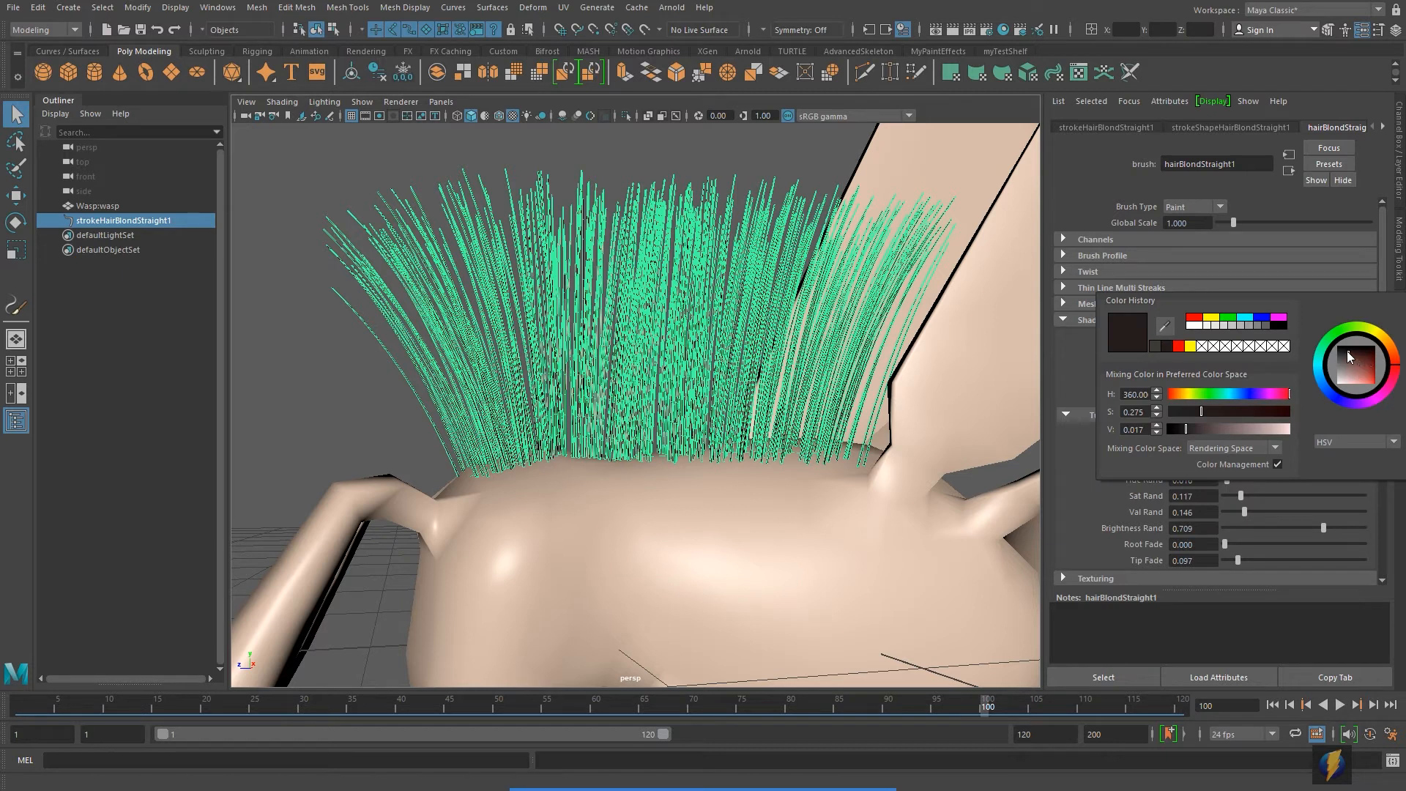
# Step: Darken the hair brush's shading color and render the current frame to check the hair
pyautogui.click(1176, 428)
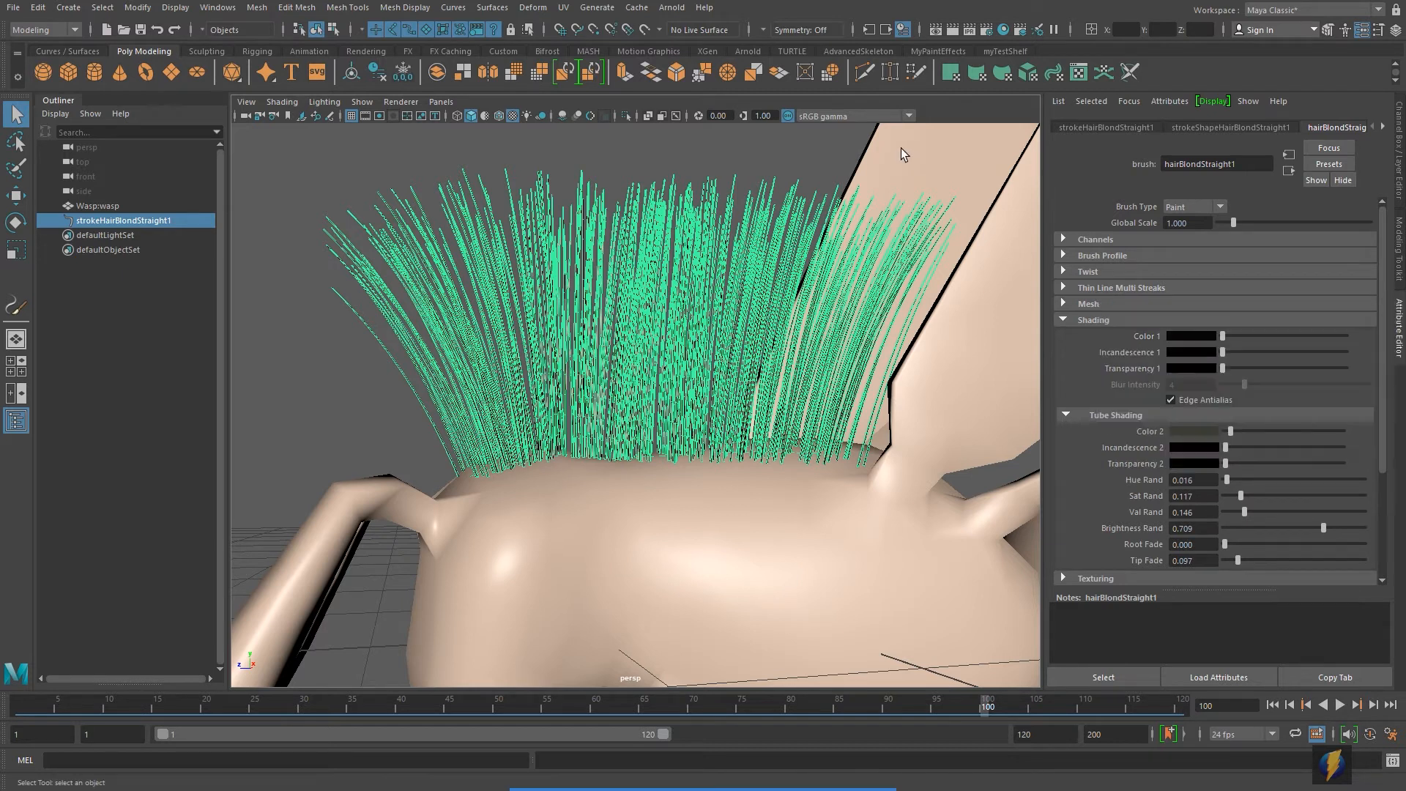
pyautogui.click(952, 30)
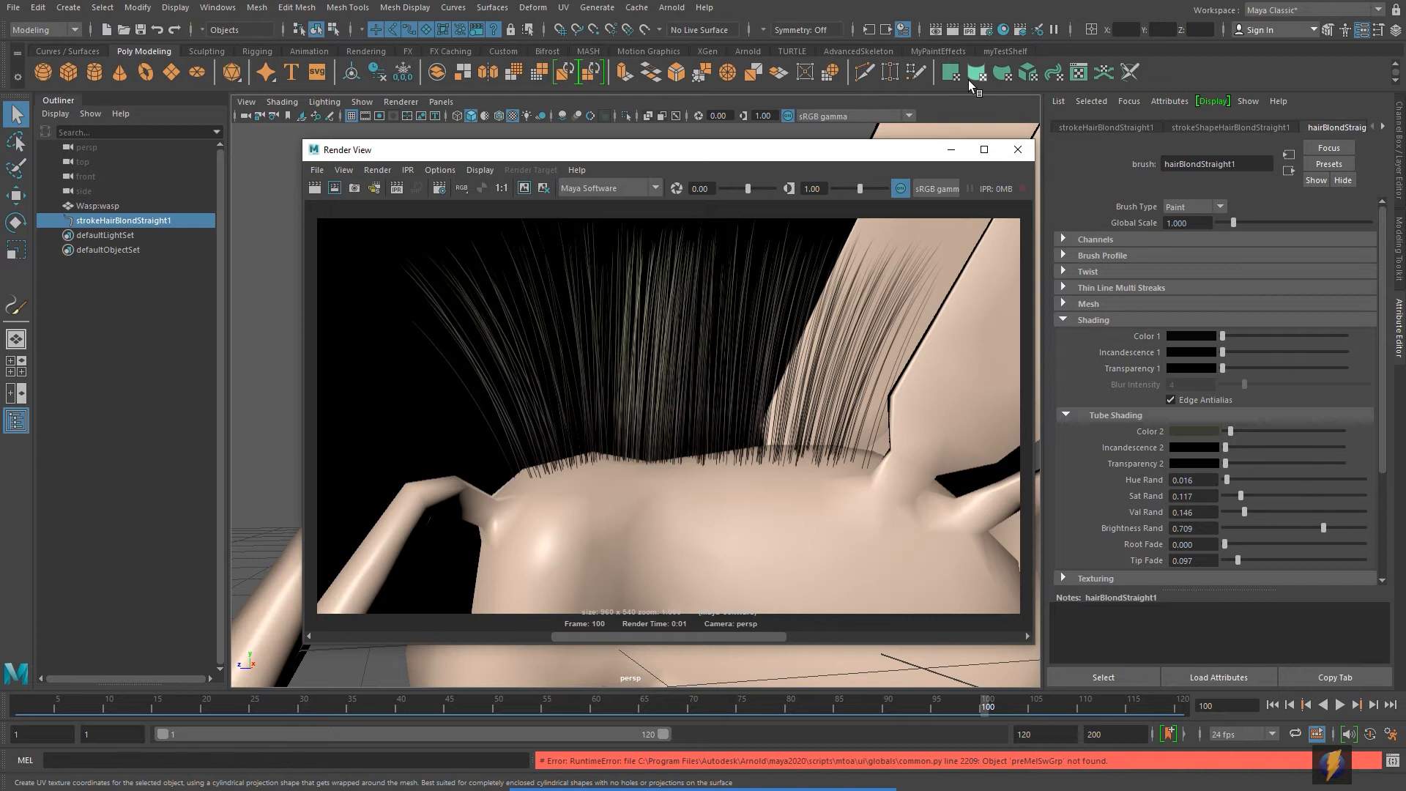
pyautogui.scroll(-1, 1128, 425)
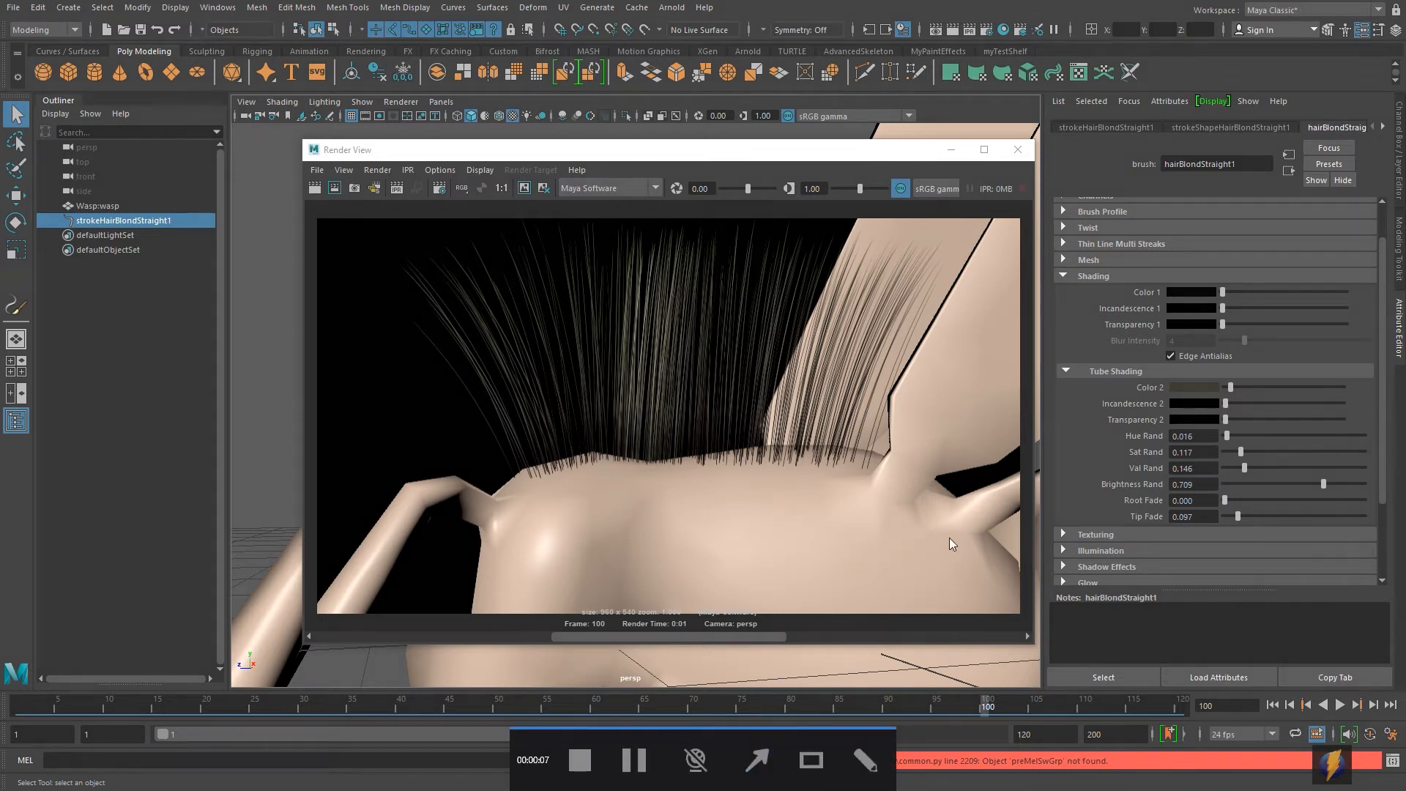
pyautogui.moveTo(855, 527)
pyautogui.mouseDown()
pyautogui.moveTo(981, 492)
pyautogui.moveTo(1095, 368)
pyautogui.moveTo(683, 316)
pyautogui.moveTo(493, 361)
pyautogui.moveTo(637, 333)
pyautogui.moveTo(725, 346)
pyautogui.moveTo(880, 336)
pyautogui.moveTo(561, 342)
pyautogui.moveTo(520, 474)
pyautogui.moveTo(854, 452)
pyautogui.moveTo(566, 473)
pyautogui.moveTo(873, 512)
pyautogui.moveTo(1075, 416)
pyautogui.moveTo(1173, 391)
pyautogui.moveTo(1078, 438)
pyautogui.moveTo(1121, 440)
pyautogui.moveTo(1119, 471)
pyautogui.moveTo(1168, 432)
pyautogui.moveTo(1177, 471)
pyautogui.moveTo(1096, 493)
pyautogui.moveTo(594, 451)
pyautogui.moveTo(621, 329)
pyautogui.moveTo(698, 313)
pyautogui.moveTo(893, 324)
pyautogui.moveTo(553, 317)
pyautogui.moveTo(910, 606)
pyautogui.moveTo(1202, 493)
pyautogui.moveTo(1147, 455)
pyautogui.moveTo(1244, 461)
pyautogui.moveTo(1194, 471)
pyautogui.moveTo(1245, 460)
pyautogui.moveTo(1173, 469)
pyautogui.mouseUp()
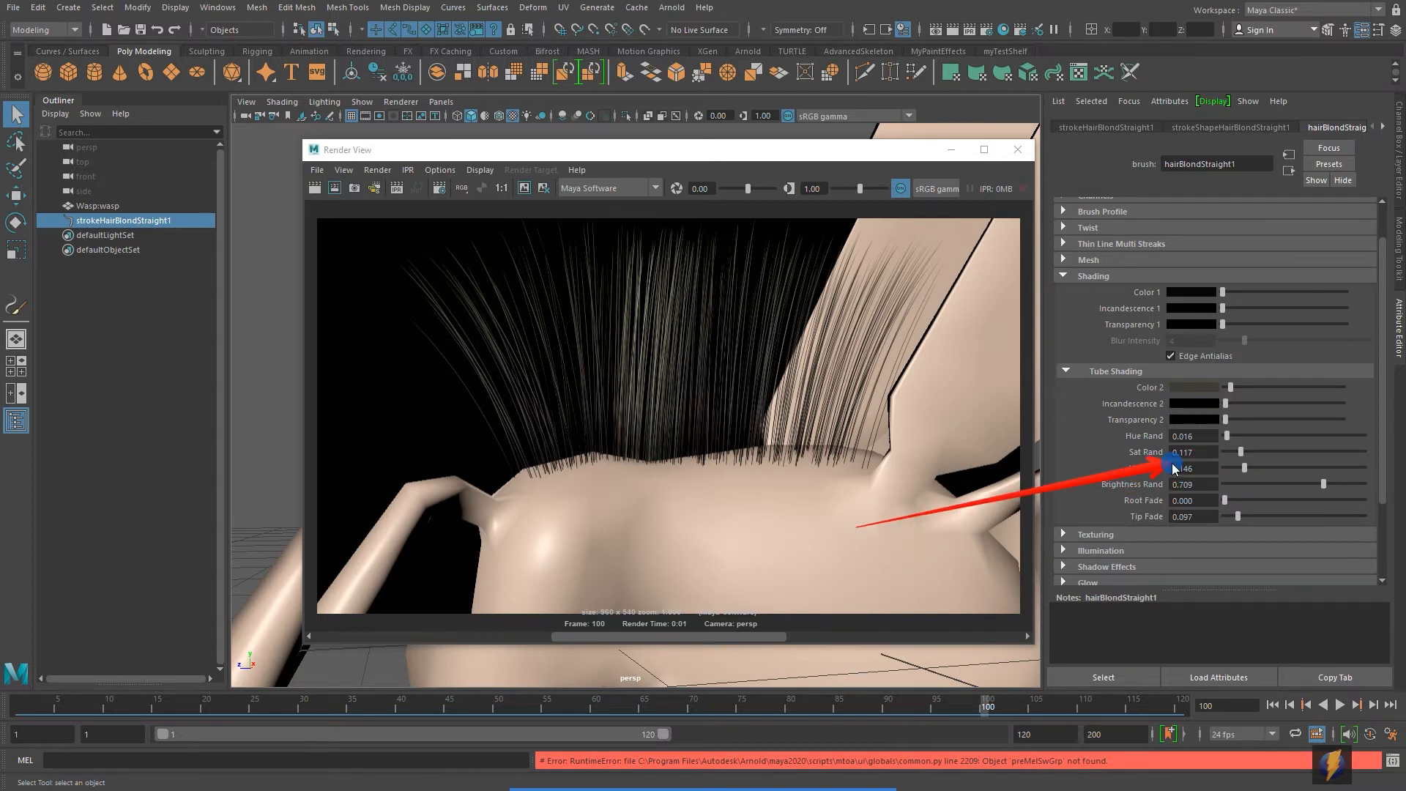
pyautogui.moveTo(1173, 468)
pyautogui.mouseDown()
pyautogui.moveTo(1109, 494)
pyautogui.moveTo(1137, 470)
pyautogui.mouseUp()
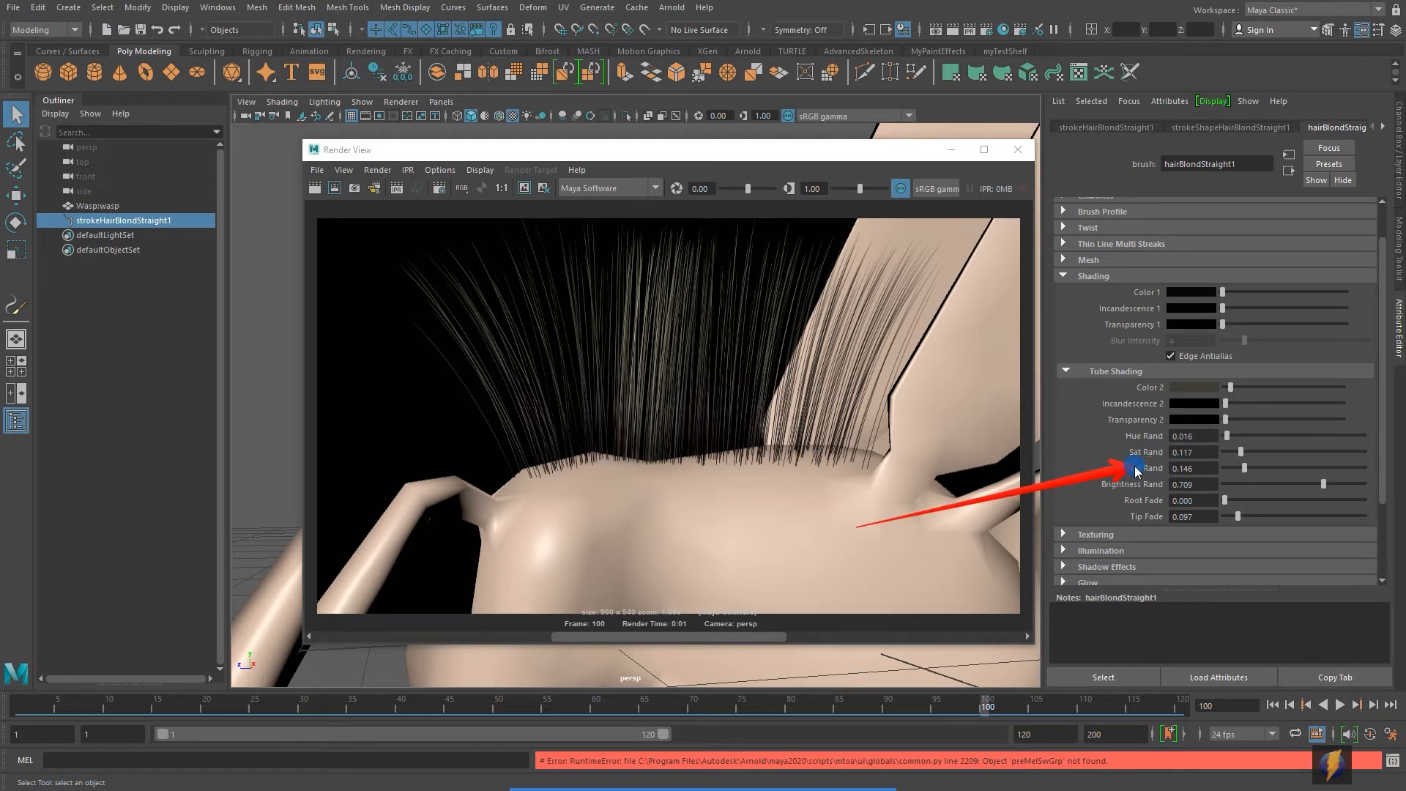
pyautogui.moveTo(1136, 471); pyautogui.dragTo(1087, 453)
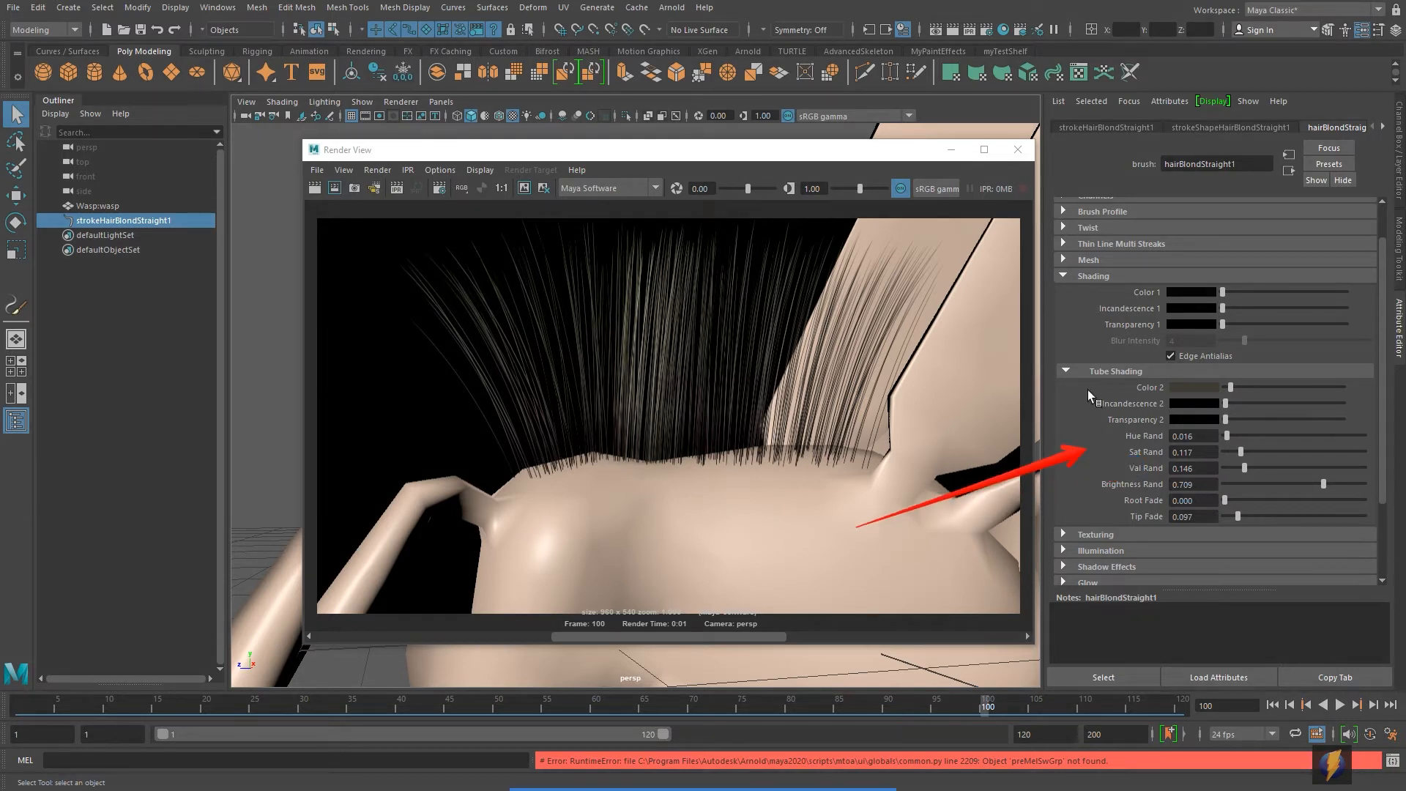
# Step: Collapse the hair brush's Shading settings and expand its Tubes Creation settings
pyautogui.click(1063, 275)
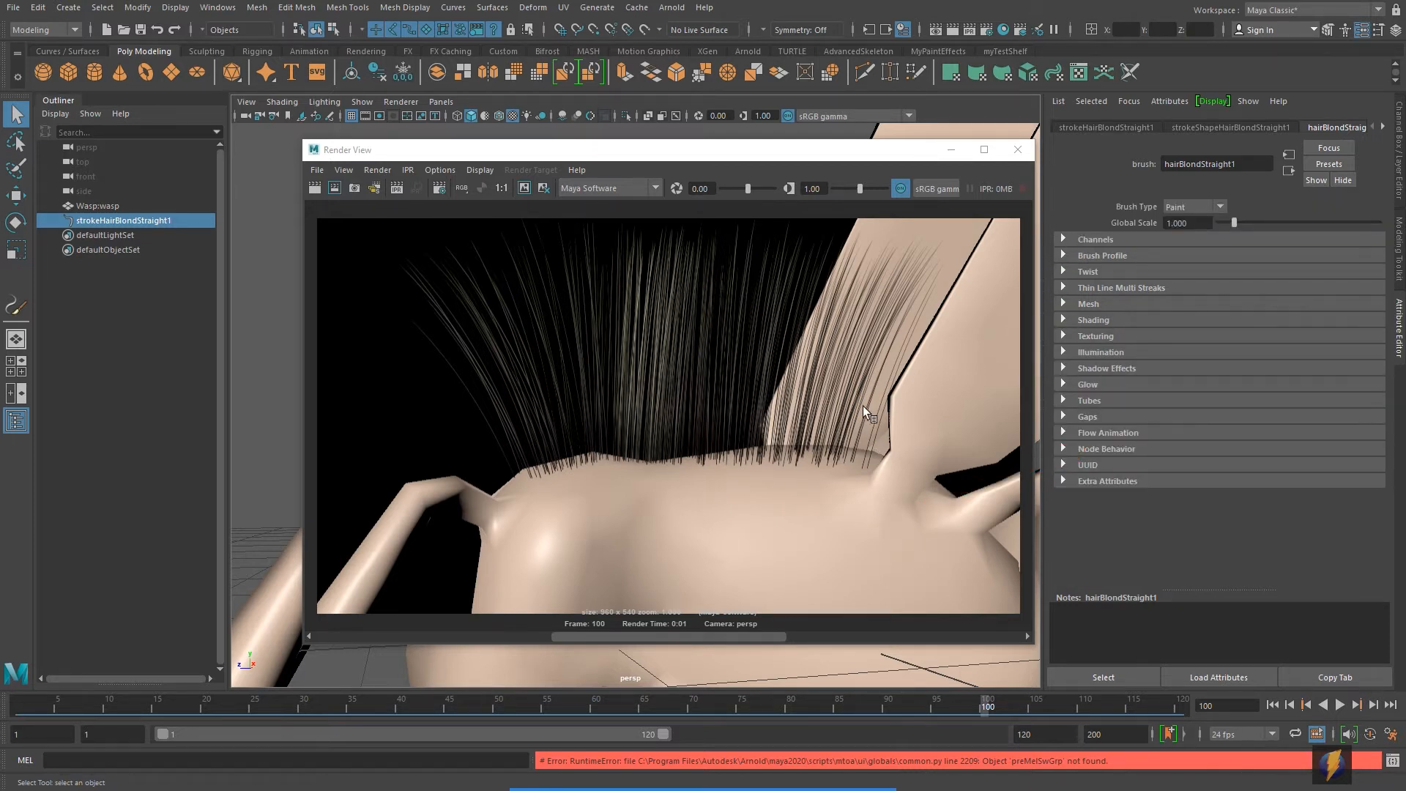
pyautogui.moveTo(733, 789)
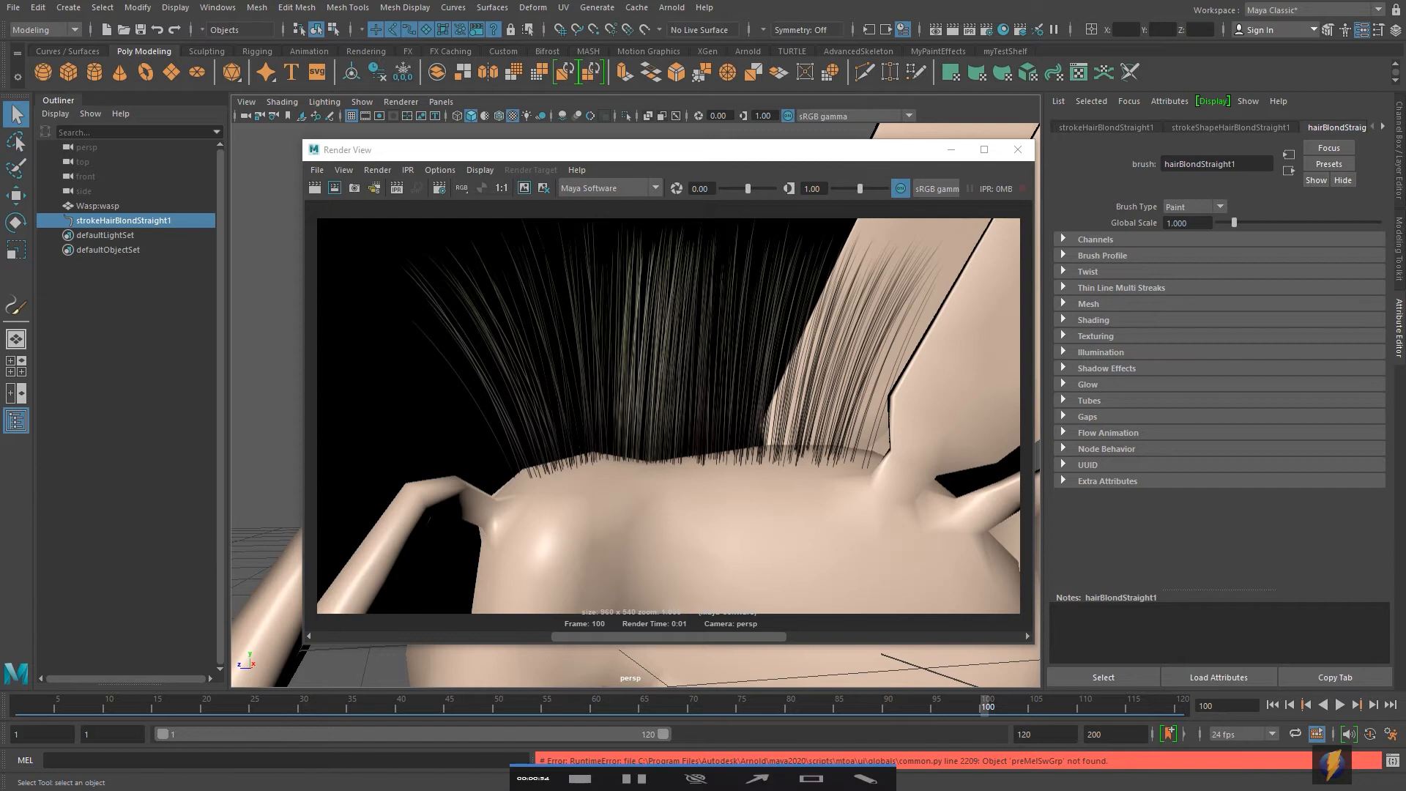
pyautogui.click(754, 765)
pyautogui.moveTo(445, 552)
pyautogui.mouseDown()
pyautogui.moveTo(464, 376)
pyautogui.moveTo(797, 335)
pyautogui.moveTo(753, 449)
pyautogui.moveTo(554, 448)
pyautogui.moveTo(573, 472)
pyautogui.moveTo(559, 344)
pyautogui.moveTo(662, 418)
pyautogui.moveTo(688, 267)
pyautogui.moveTo(765, 473)
pyautogui.moveTo(849, 451)
pyautogui.moveTo(824, 463)
pyautogui.moveTo(866, 463)
pyautogui.moveTo(568, 480)
pyautogui.moveTo(662, 446)
pyautogui.moveTo(775, 454)
pyautogui.moveTo(793, 514)
pyautogui.moveTo(458, 356)
pyautogui.moveTo(662, 336)
pyautogui.moveTo(846, 348)
pyautogui.moveTo(572, 350)
pyautogui.moveTo(737, 350)
pyautogui.moveTo(672, 516)
pyautogui.moveTo(998, 481)
pyautogui.moveTo(1010, 442)
pyautogui.moveTo(1044, 402)
pyautogui.moveTo(1060, 406)
pyautogui.mouseUp()
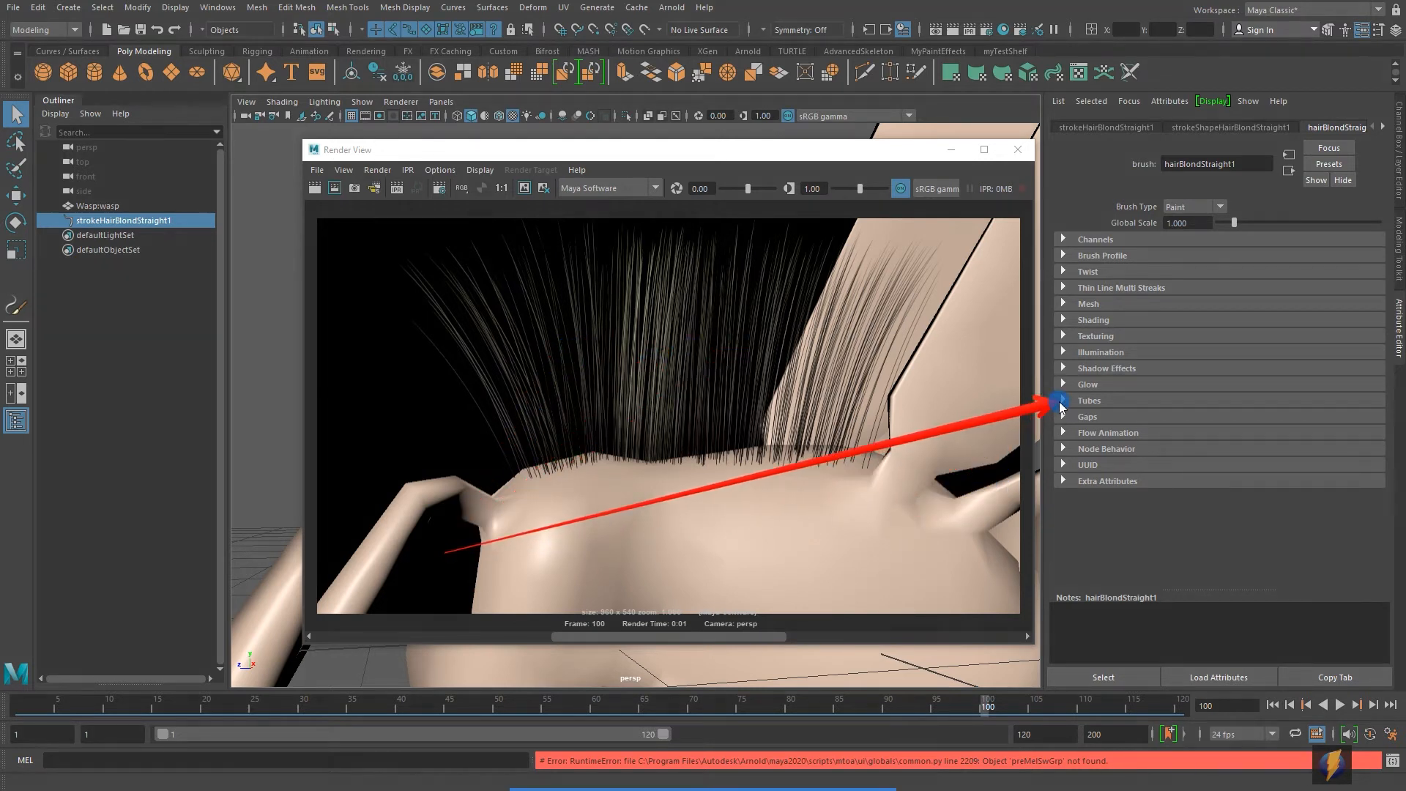
pyautogui.click(1064, 401)
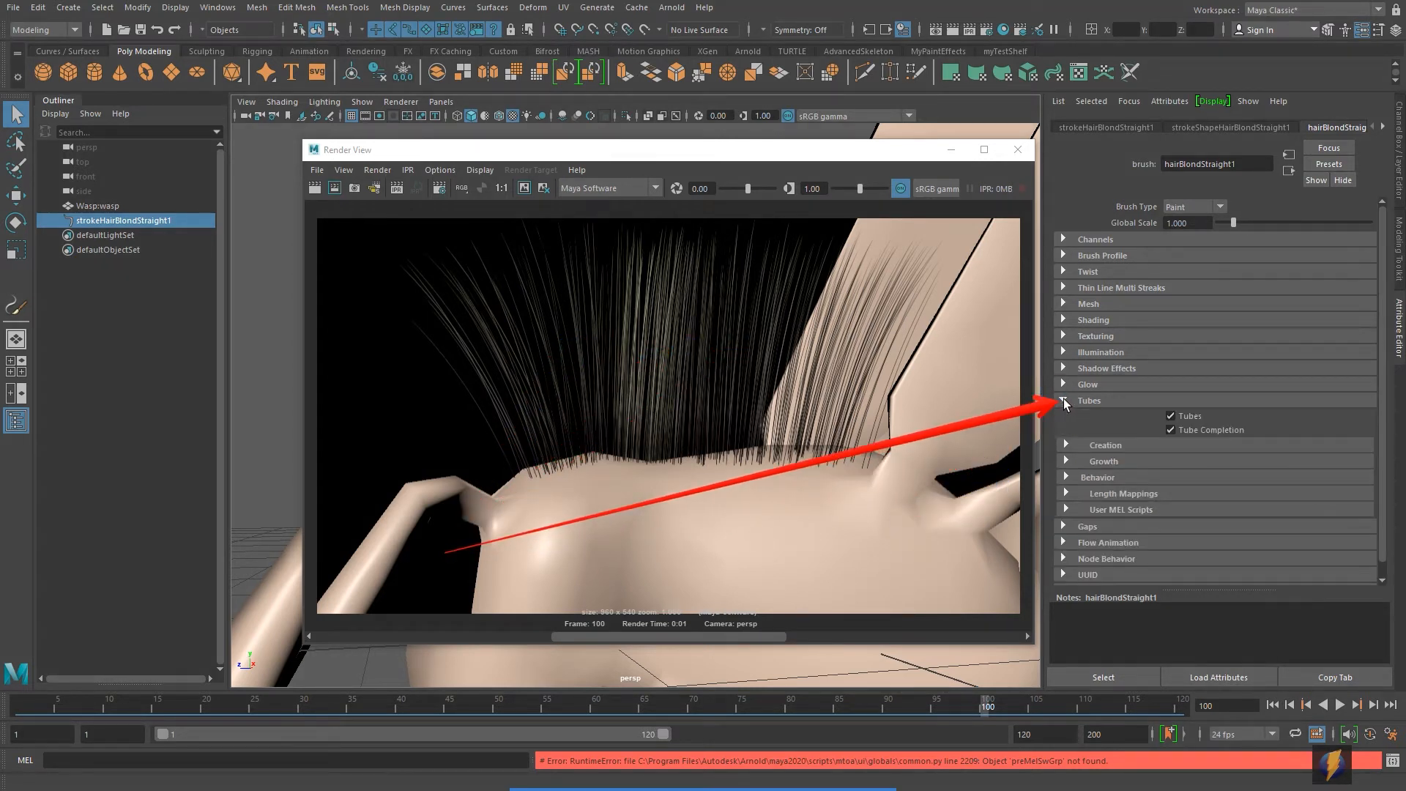
pyautogui.click(1066, 445)
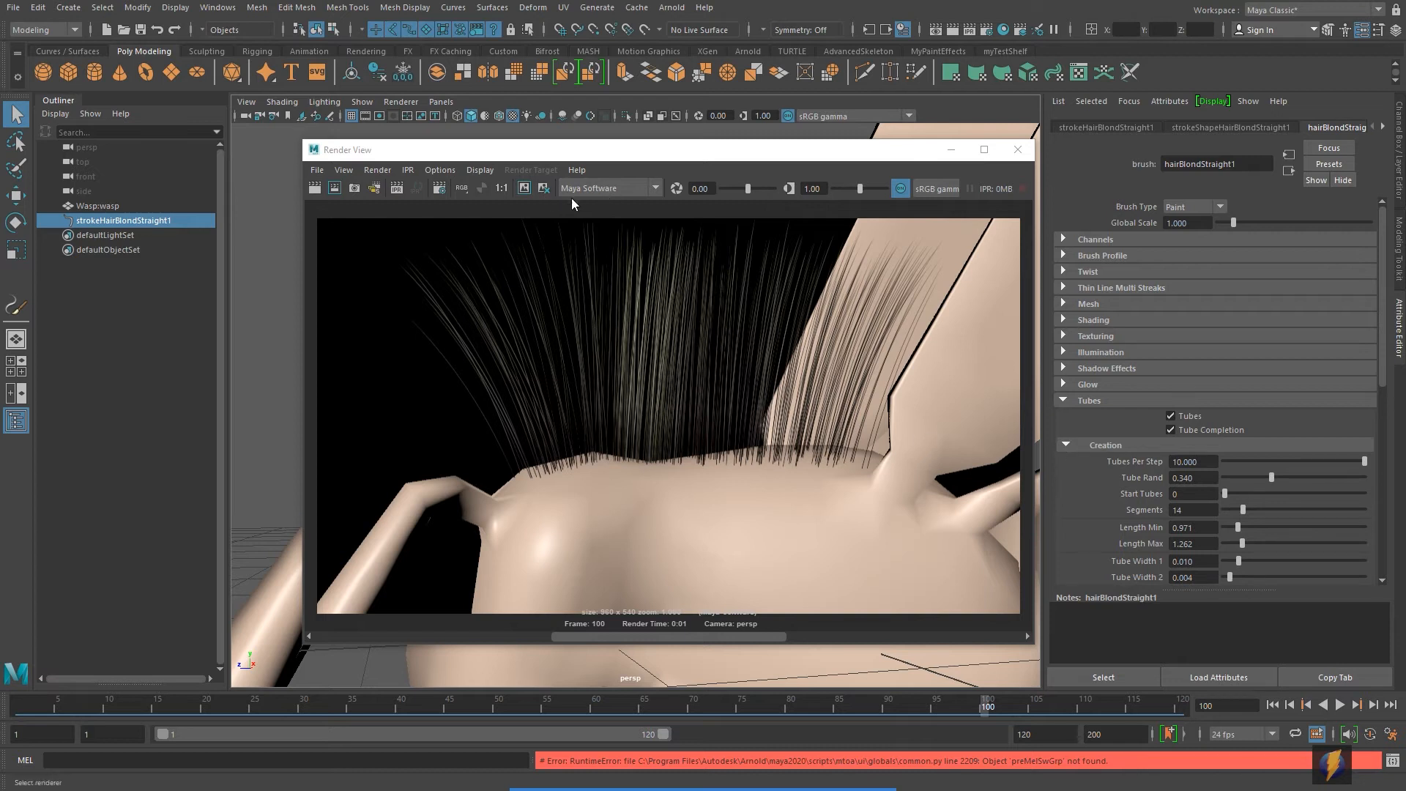
# Step: Close the render window and thin out the hair by reducing Tubes Per Step to 0.423
pyautogui.click(1018, 151)
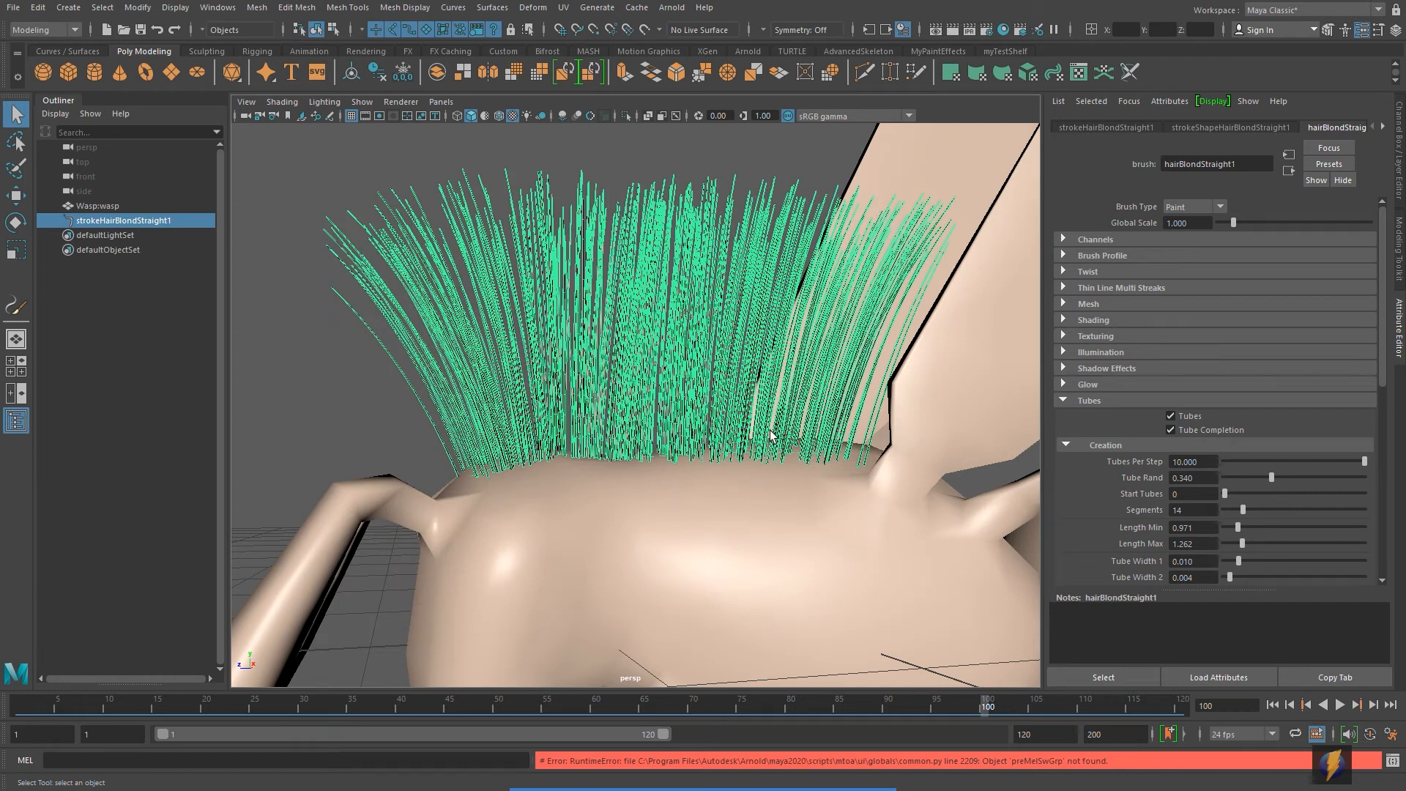
pyautogui.scroll(-5, 1260, 510)
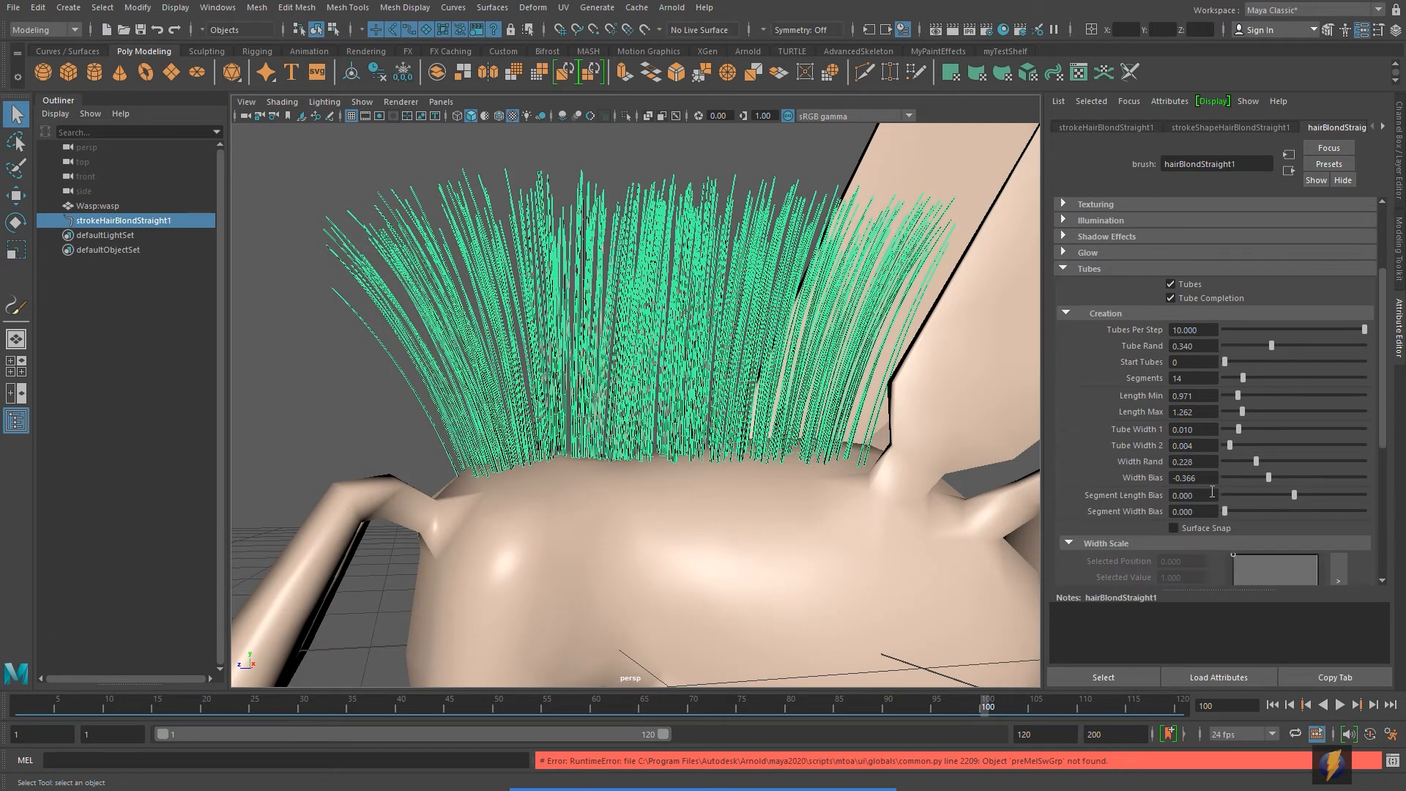
pyautogui.scroll(-6, 1212, 492)
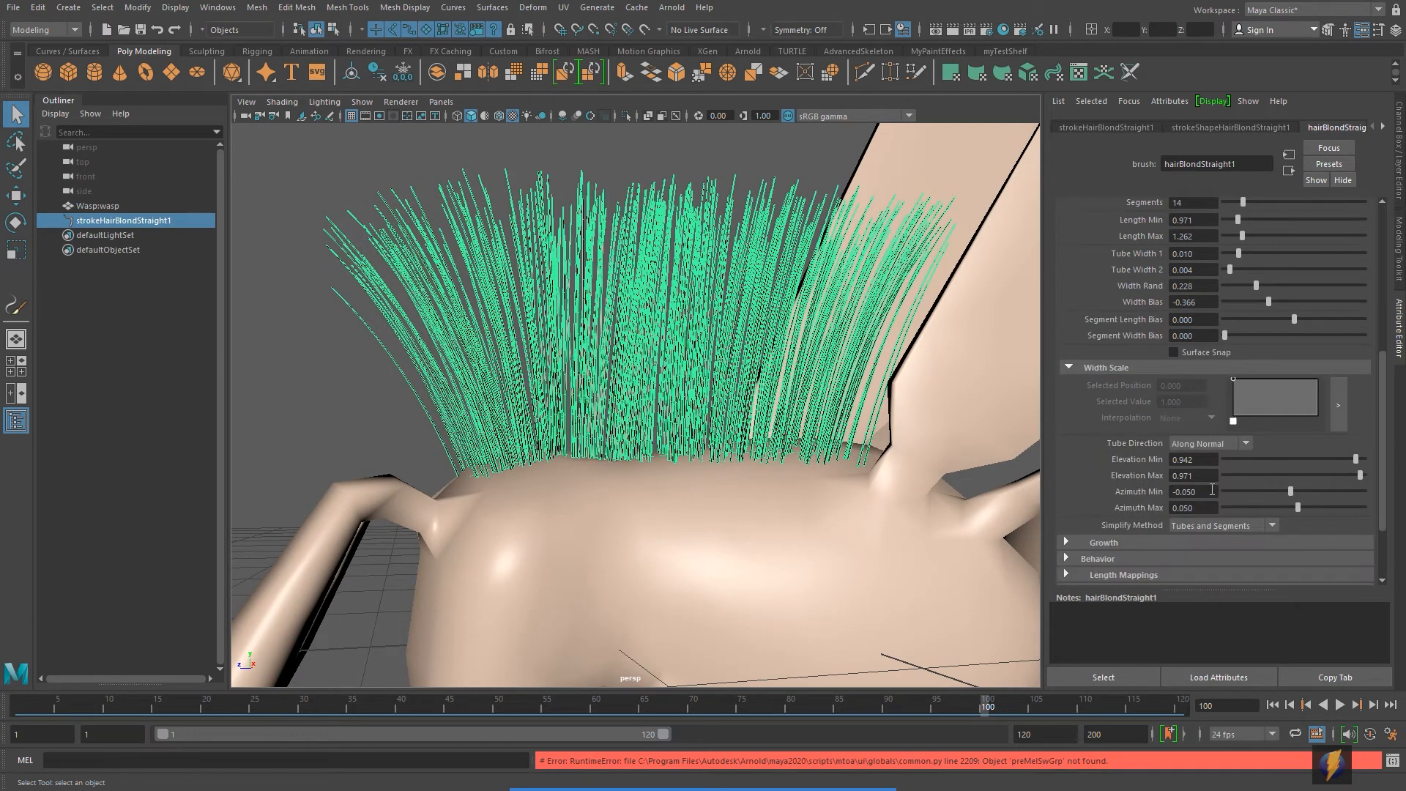
pyautogui.scroll(5, 1212, 490)
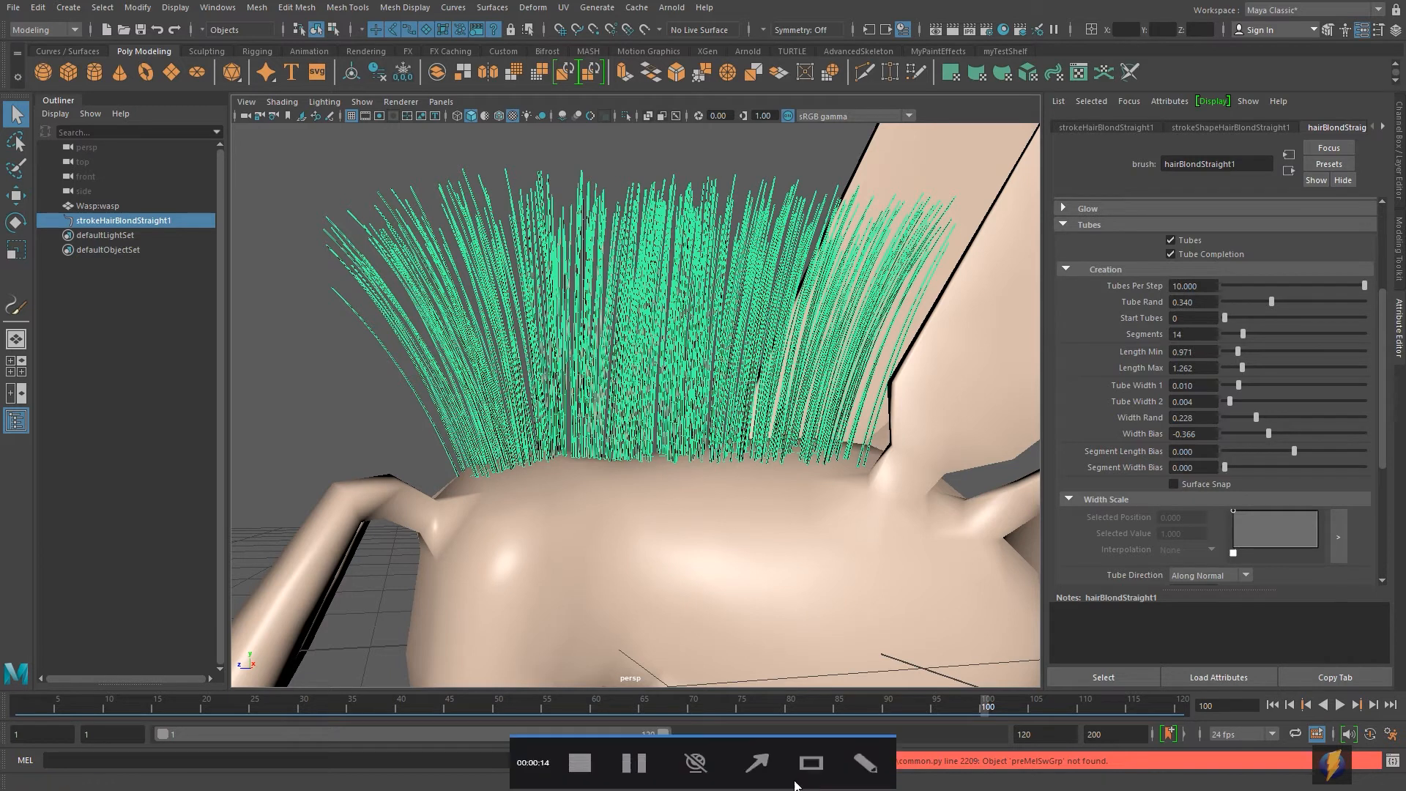
pyautogui.moveTo(806, 494)
pyautogui.mouseDown()
pyautogui.moveTo(989, 461)
pyautogui.moveTo(1091, 288)
pyautogui.moveTo(1196, 292)
pyautogui.moveTo(810, 429)
pyautogui.moveTo(472, 445)
pyautogui.moveTo(574, 408)
pyautogui.moveTo(766, 410)
pyautogui.moveTo(762, 394)
pyautogui.moveTo(540, 386)
pyautogui.moveTo(842, 385)
pyautogui.moveTo(848, 404)
pyautogui.moveTo(512, 392)
pyautogui.moveTo(894, 386)
pyautogui.moveTo(797, 484)
pyautogui.moveTo(748, 489)
pyautogui.mouseUp()
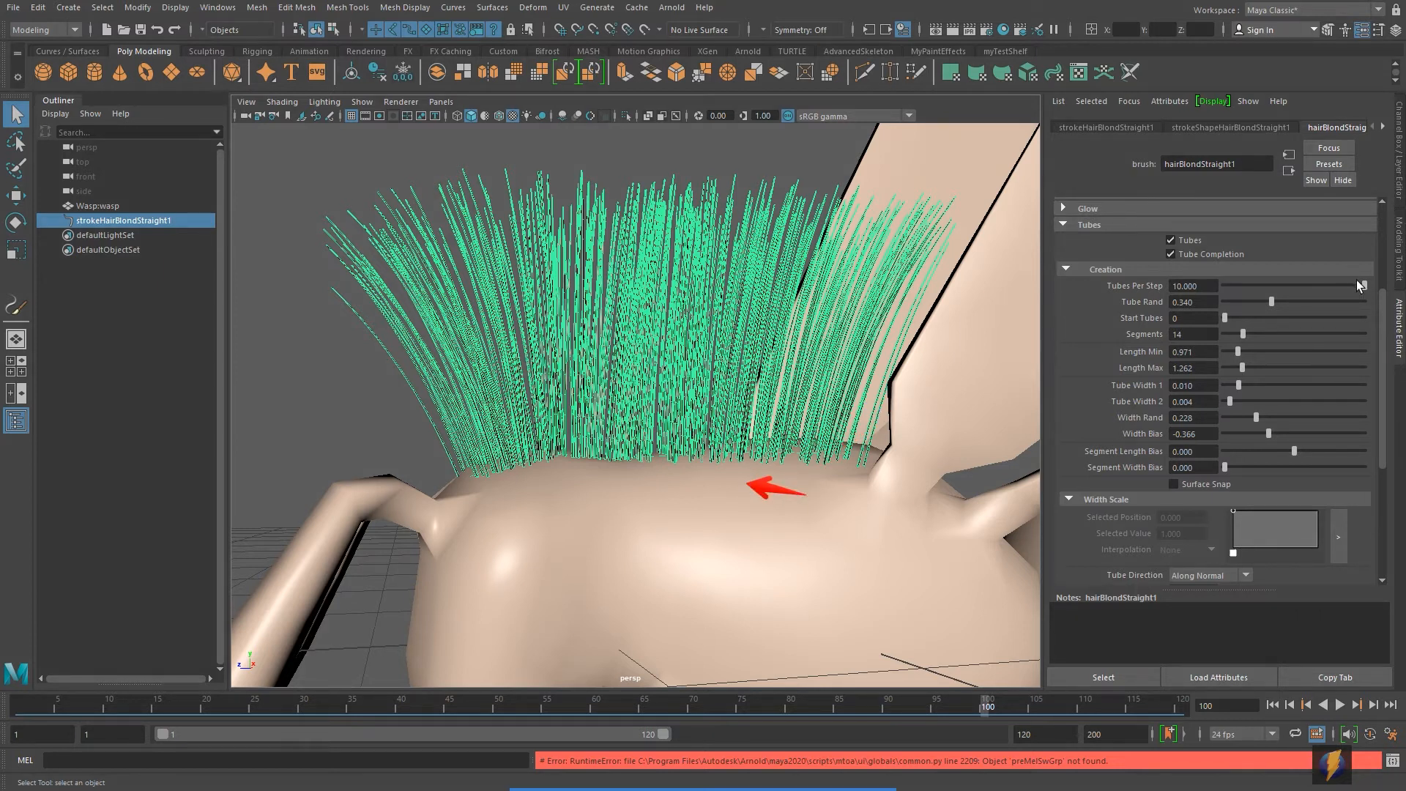
pyautogui.moveTo(1363, 288); pyautogui.dragTo(1231, 288)
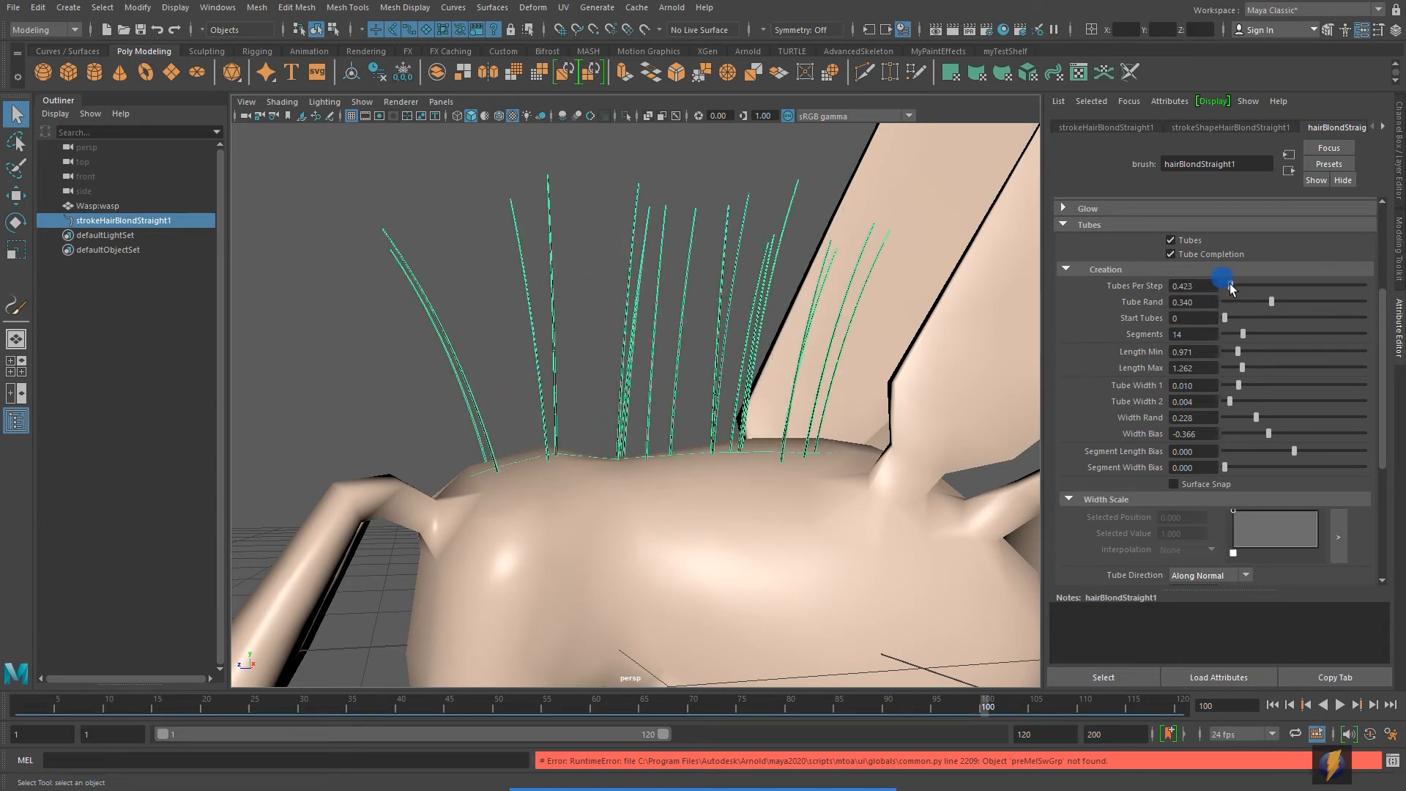
# Step: Try the hair brush's Tube Rand at 0, and set it to 0.302
pyautogui.click(756, 769)
pyautogui.moveTo(779, 547); pyautogui.dragTo(1107, 302)
pyautogui.moveTo(1271, 301); pyautogui.dragTo(1196, 313)
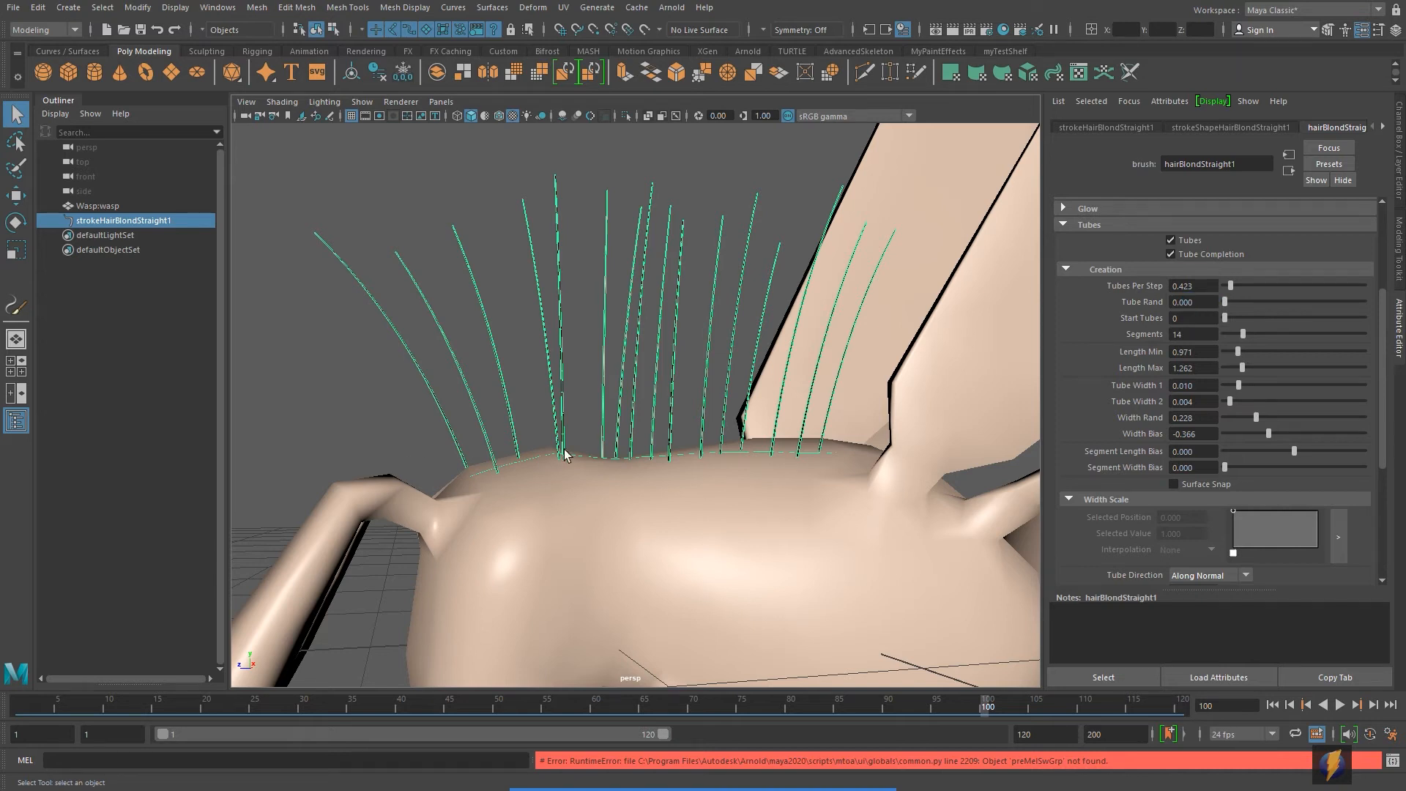
pyautogui.moveTo(1223, 301); pyautogui.dragTo(1265, 304)
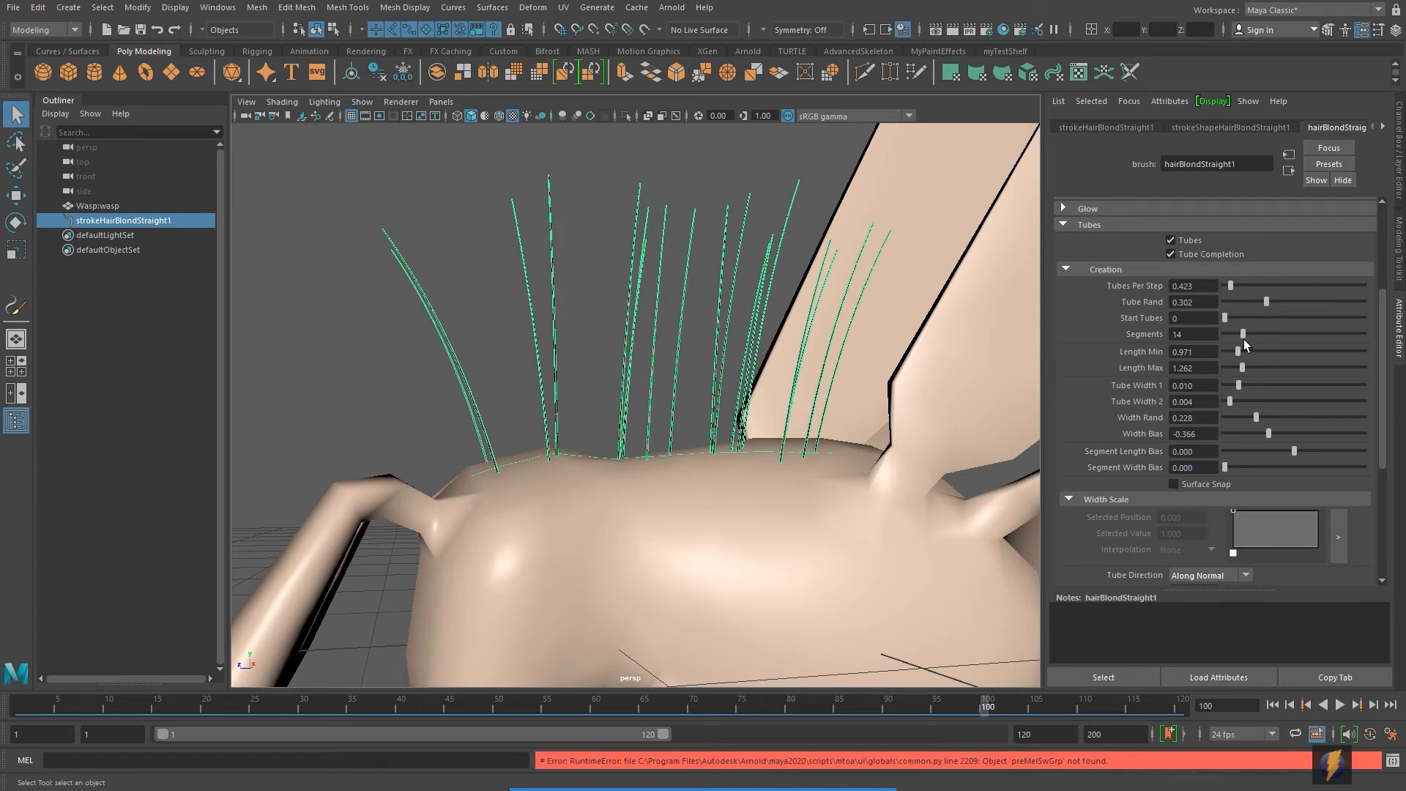
# Step: Raise Start Tubes to 100 to test its effect at the stroke's start, and return it to 0
pyautogui.moveTo(1225, 318); pyautogui.dragTo(1402, 316)
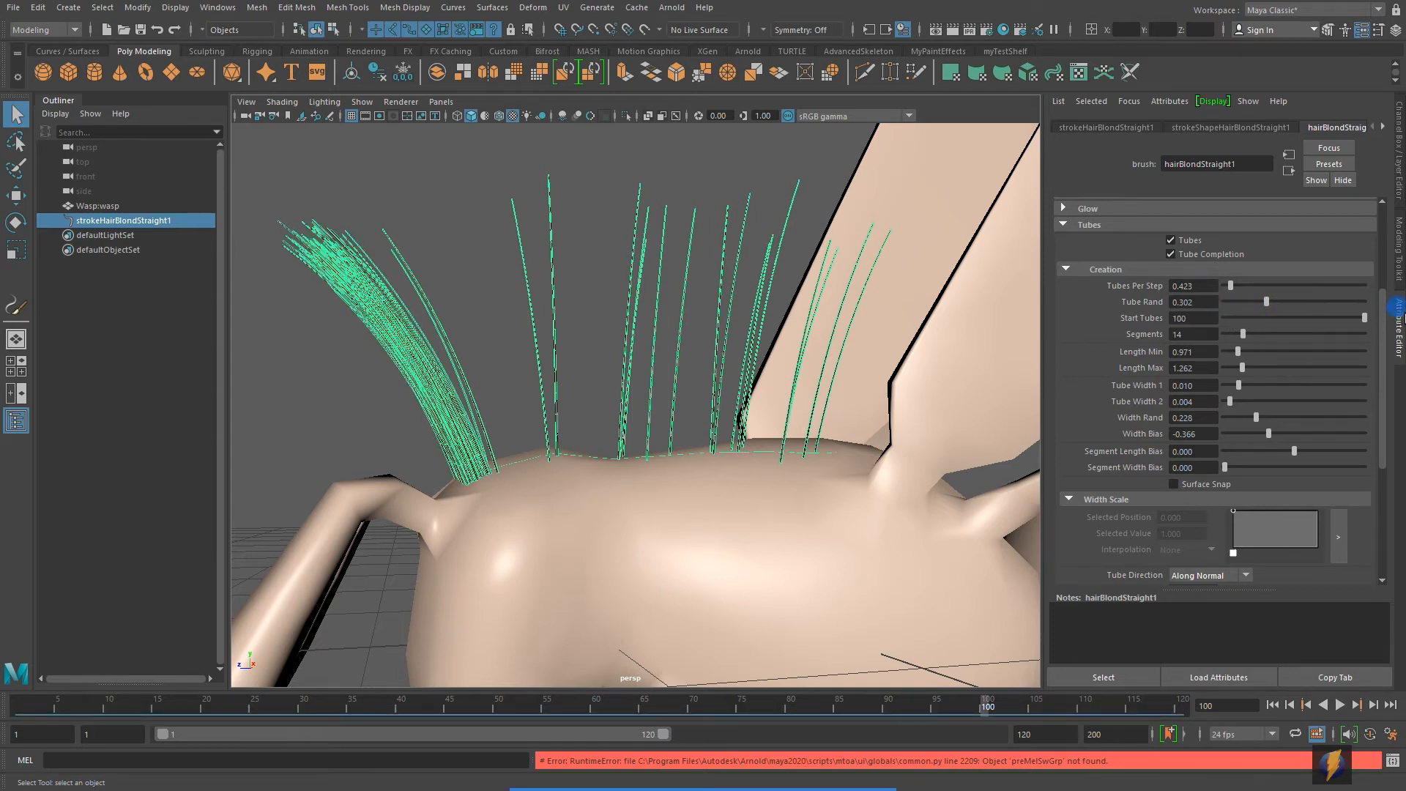
pyautogui.moveTo(1402, 316); pyautogui.dragTo(1223, 324)
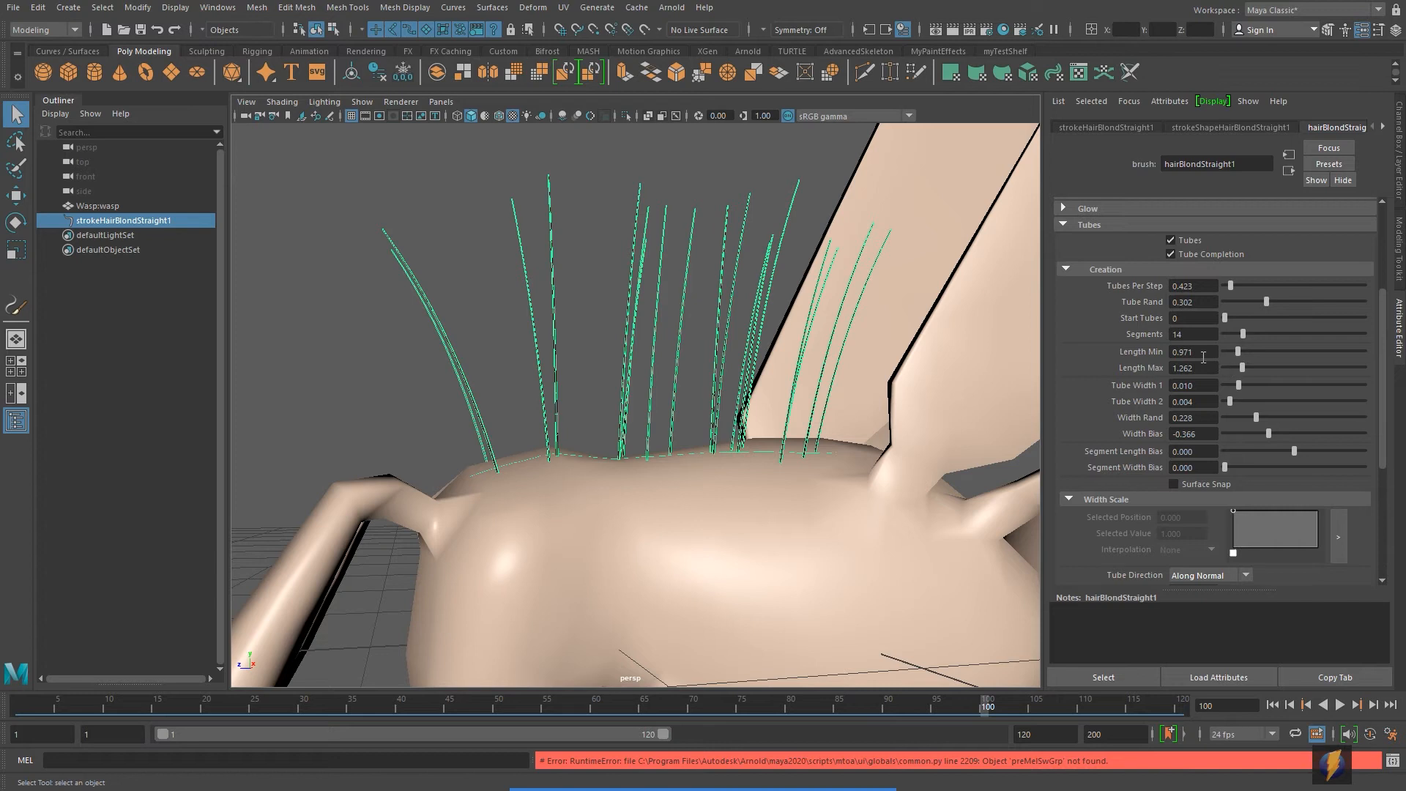
pyautogui.click(762, 761)
pyautogui.moveTo(875, 487)
pyautogui.mouseDown()
pyautogui.moveTo(983, 435)
pyautogui.moveTo(1124, 337)
pyautogui.moveTo(1179, 341)
pyautogui.moveTo(713, 524)
pyautogui.moveTo(527, 314)
pyautogui.moveTo(548, 178)
pyautogui.moveTo(562, 467)
pyautogui.mouseUp()
pyautogui.moveTo(562, 466)
pyautogui.mouseDown()
pyautogui.moveTo(552, 380)
pyautogui.moveTo(513, 334)
pyautogui.moveTo(562, 332)
pyautogui.moveTo(527, 308)
pyautogui.moveTo(556, 281)
pyautogui.moveTo(539, 239)
pyautogui.moveTo(559, 195)
pyautogui.moveTo(1076, 393)
pyautogui.moveTo(942, 427)
pyautogui.moveTo(637, 462)
pyautogui.moveTo(645, 338)
pyautogui.mouseUp()
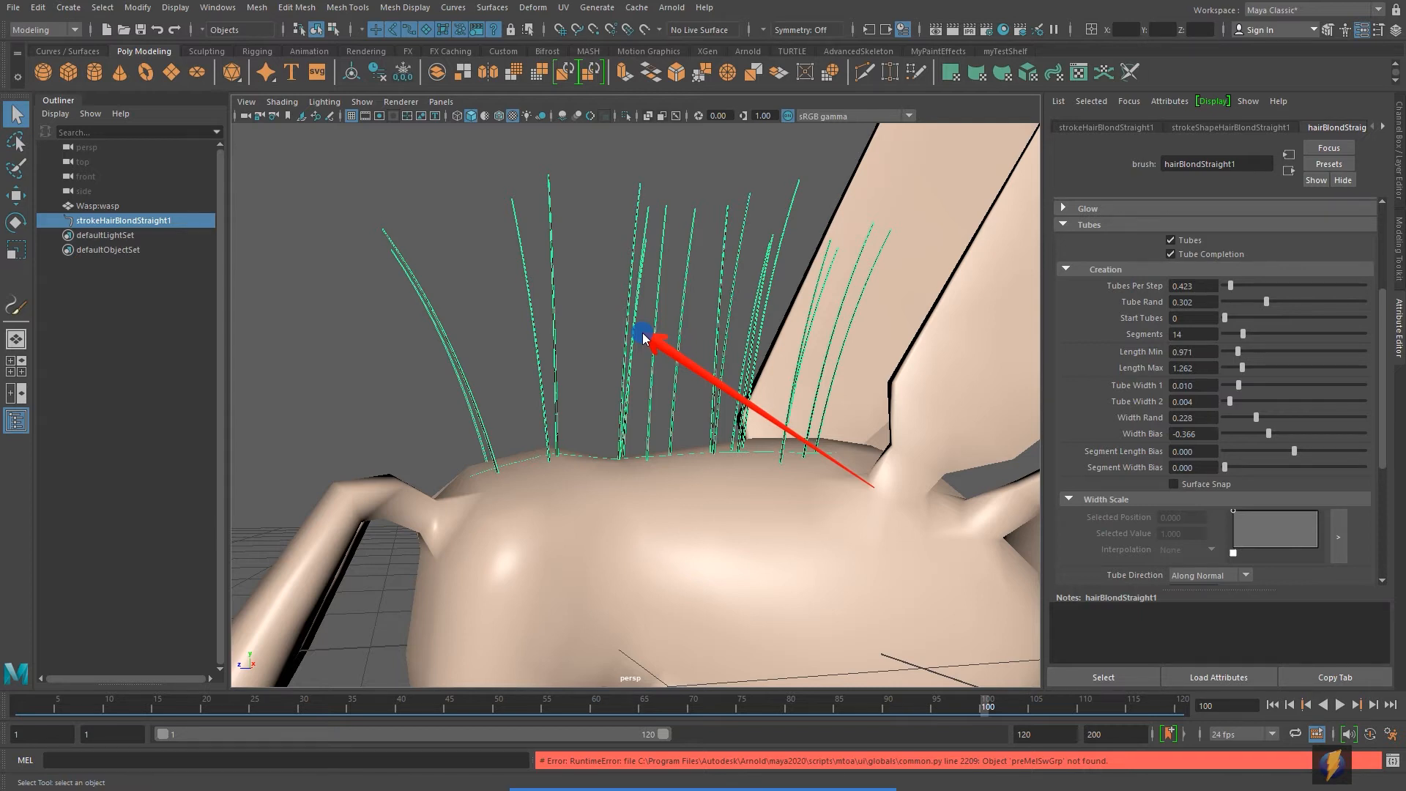
pyautogui.moveTo(643, 337)
pyautogui.mouseDown()
pyautogui.moveTo(976, 474)
pyautogui.moveTo(1171, 336)
pyautogui.moveTo(1149, 390)
pyautogui.moveTo(1126, 373)
pyautogui.moveTo(960, 399)
pyautogui.moveTo(578, 307)
pyautogui.moveTo(546, 339)
pyautogui.moveTo(528, 335)
pyautogui.moveTo(556, 270)
pyautogui.moveTo(600, 232)
pyautogui.moveTo(739, 399)
pyautogui.moveTo(788, 399)
pyautogui.moveTo(418, 388)
pyautogui.moveTo(556, 383)
pyautogui.moveTo(659, 590)
pyautogui.moveTo(998, 446)
pyautogui.moveTo(1120, 356)
pyautogui.moveTo(1122, 377)
pyautogui.moveTo(1116, 357)
pyautogui.moveTo(1112, 372)
pyautogui.moveTo(628, 431)
pyautogui.moveTo(613, 454)
pyautogui.moveTo(634, 183)
pyautogui.moveTo(547, 327)
pyautogui.moveTo(530, 186)
pyautogui.moveTo(534, 295)
pyautogui.moveTo(577, 309)
pyautogui.moveTo(572, 226)
pyautogui.moveTo(552, 408)
pyautogui.moveTo(720, 239)
pyautogui.moveTo(686, 380)
pyautogui.mouseUp()
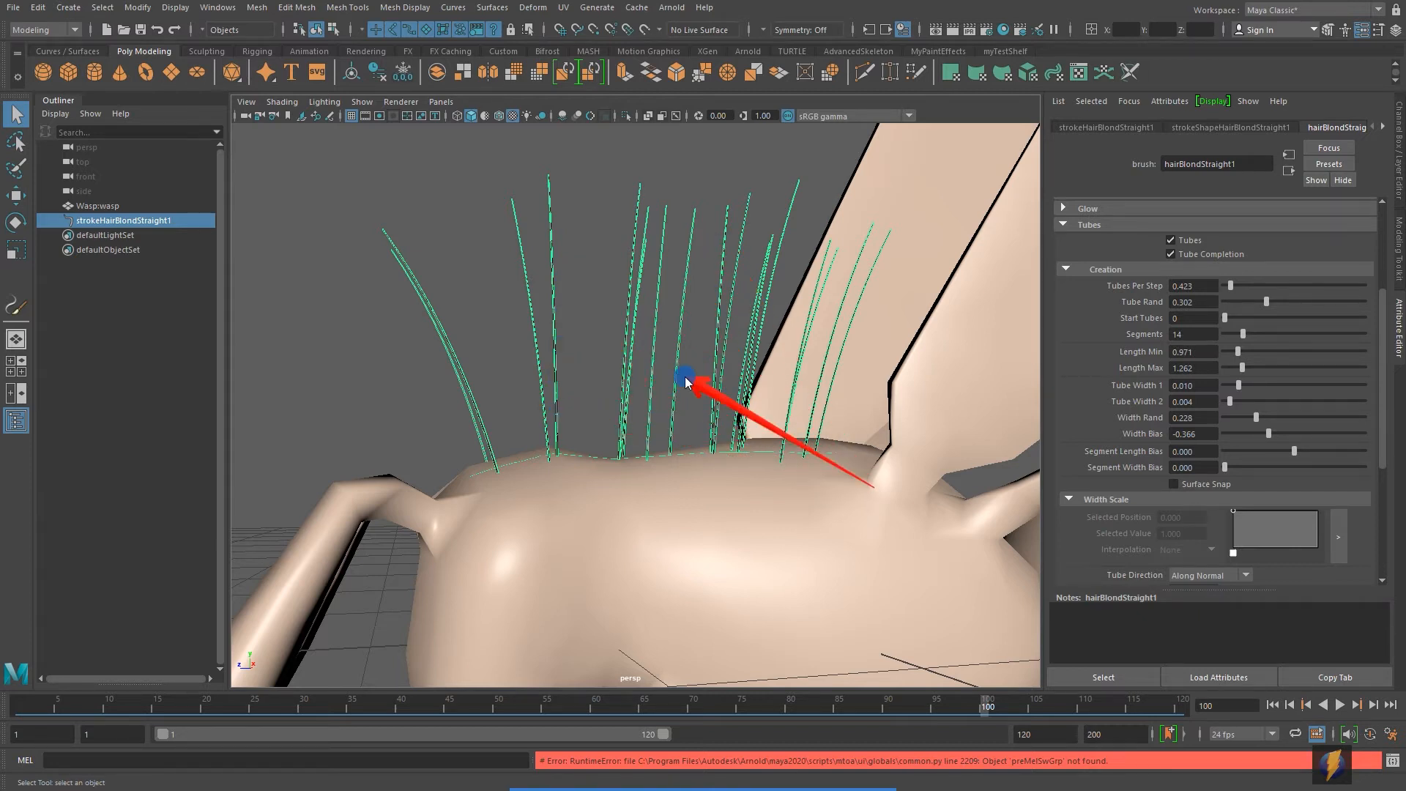
pyautogui.moveTo(686, 380)
pyautogui.mouseDown()
pyautogui.moveTo(688, 267)
pyautogui.moveTo(722, 345)
pyautogui.moveTo(816, 457)
pyautogui.moveTo(640, 442)
pyautogui.moveTo(652, 364)
pyautogui.moveTo(1001, 399)
pyautogui.moveTo(1114, 376)
pyautogui.moveTo(1116, 351)
pyautogui.mouseUp()
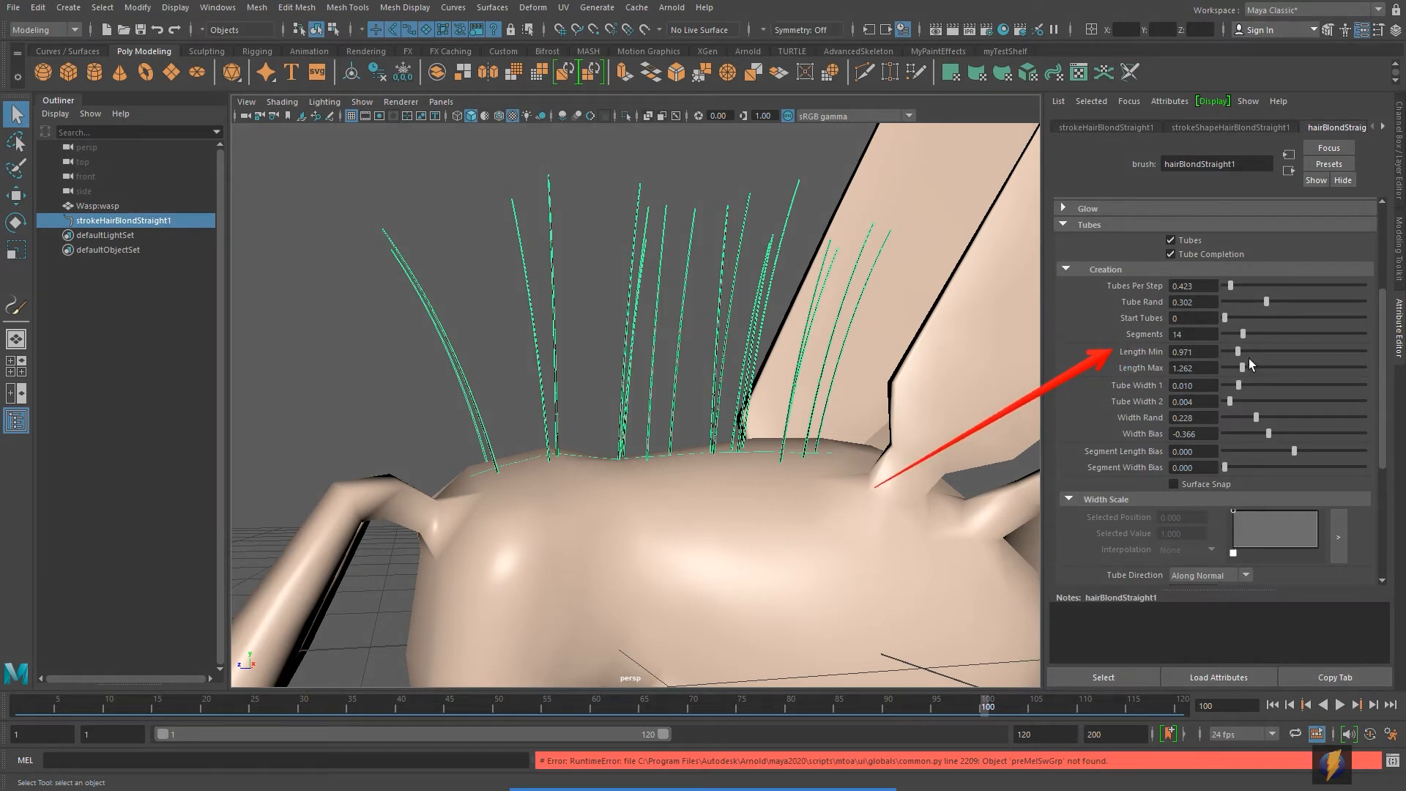
# Step: Try Length Min values of 0, 1.111 and 0.952 to test how they vary the hair length
pyautogui.moveTo(1236, 354); pyautogui.dragTo(1220, 355)
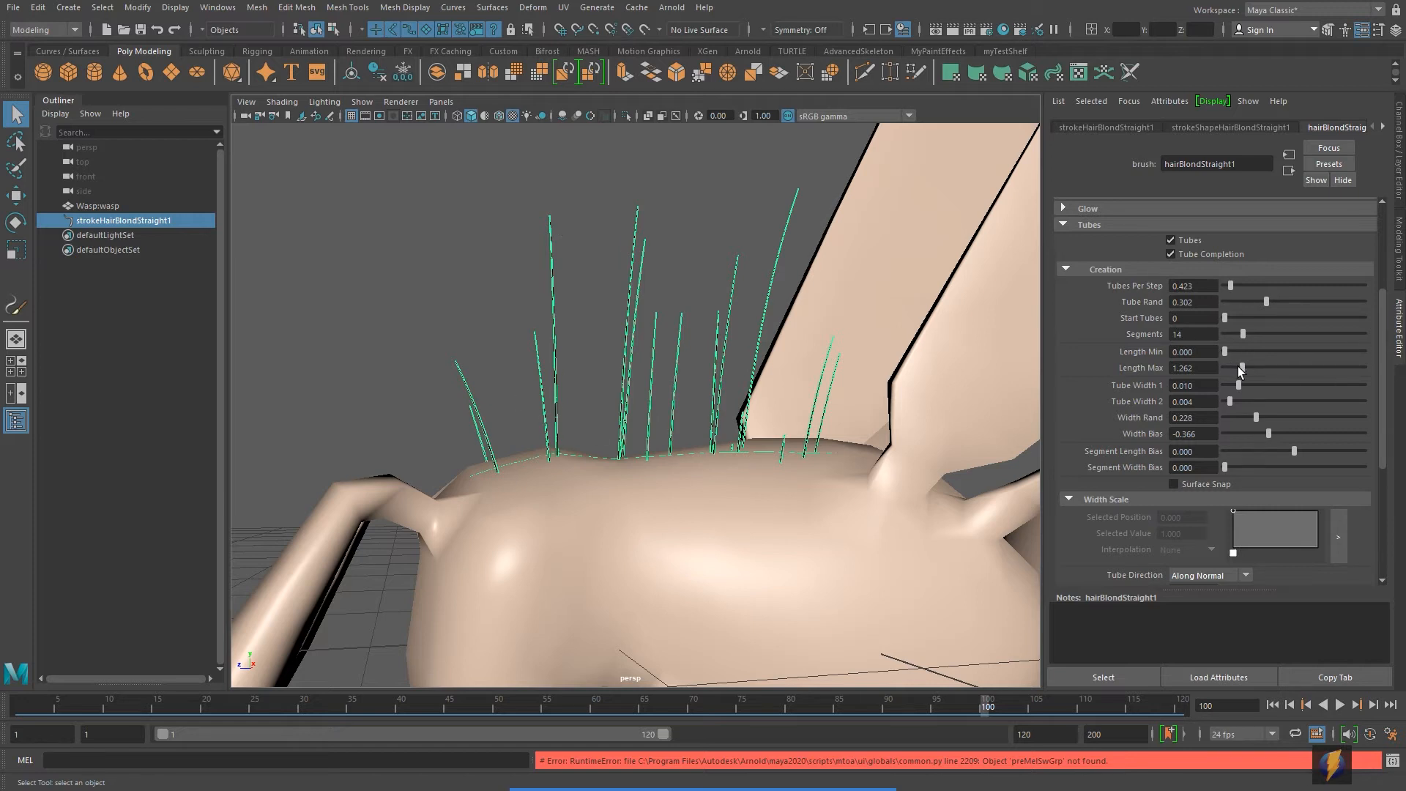
pyautogui.moveTo(1227, 353); pyautogui.dragTo(1240, 357)
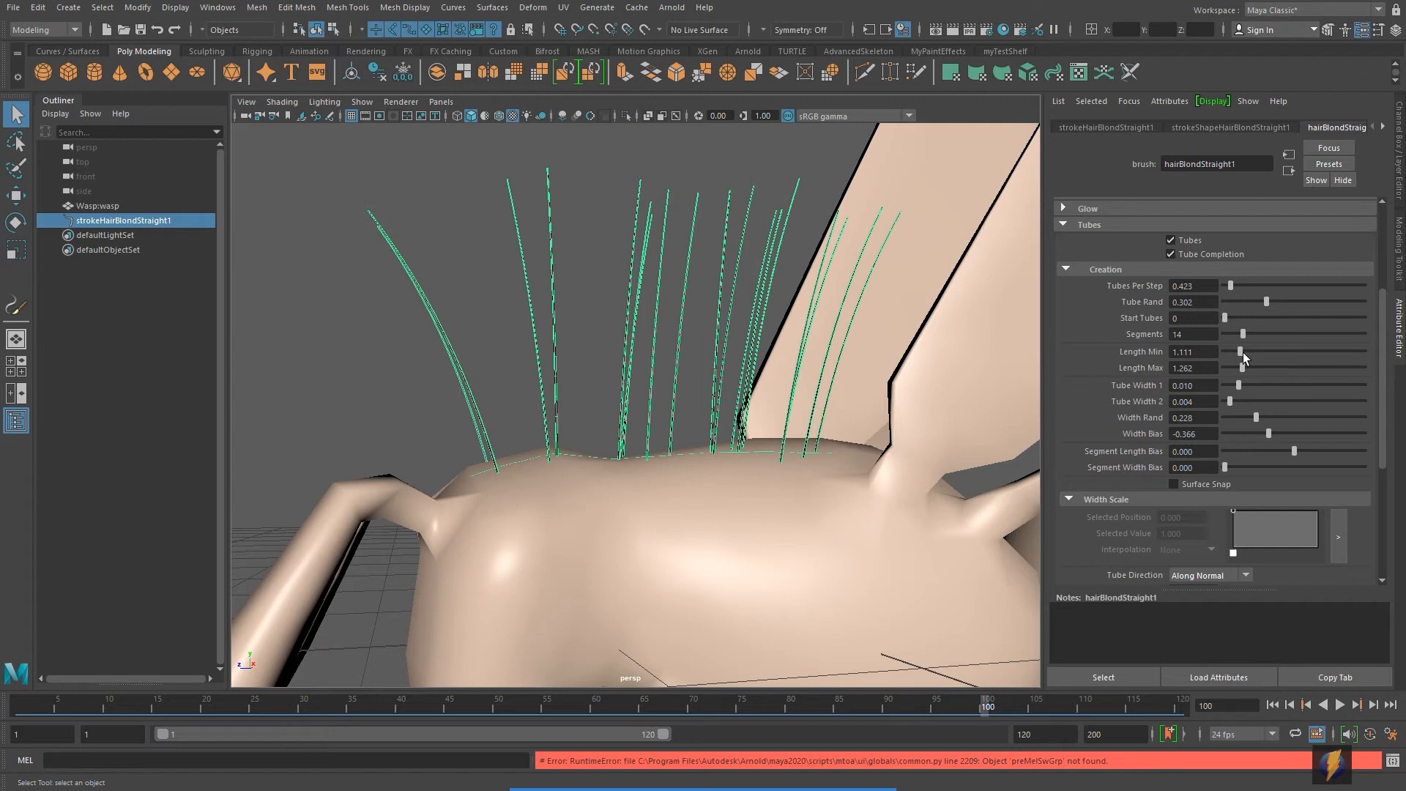
pyautogui.moveTo(1240, 351); pyautogui.dragTo(1238, 355)
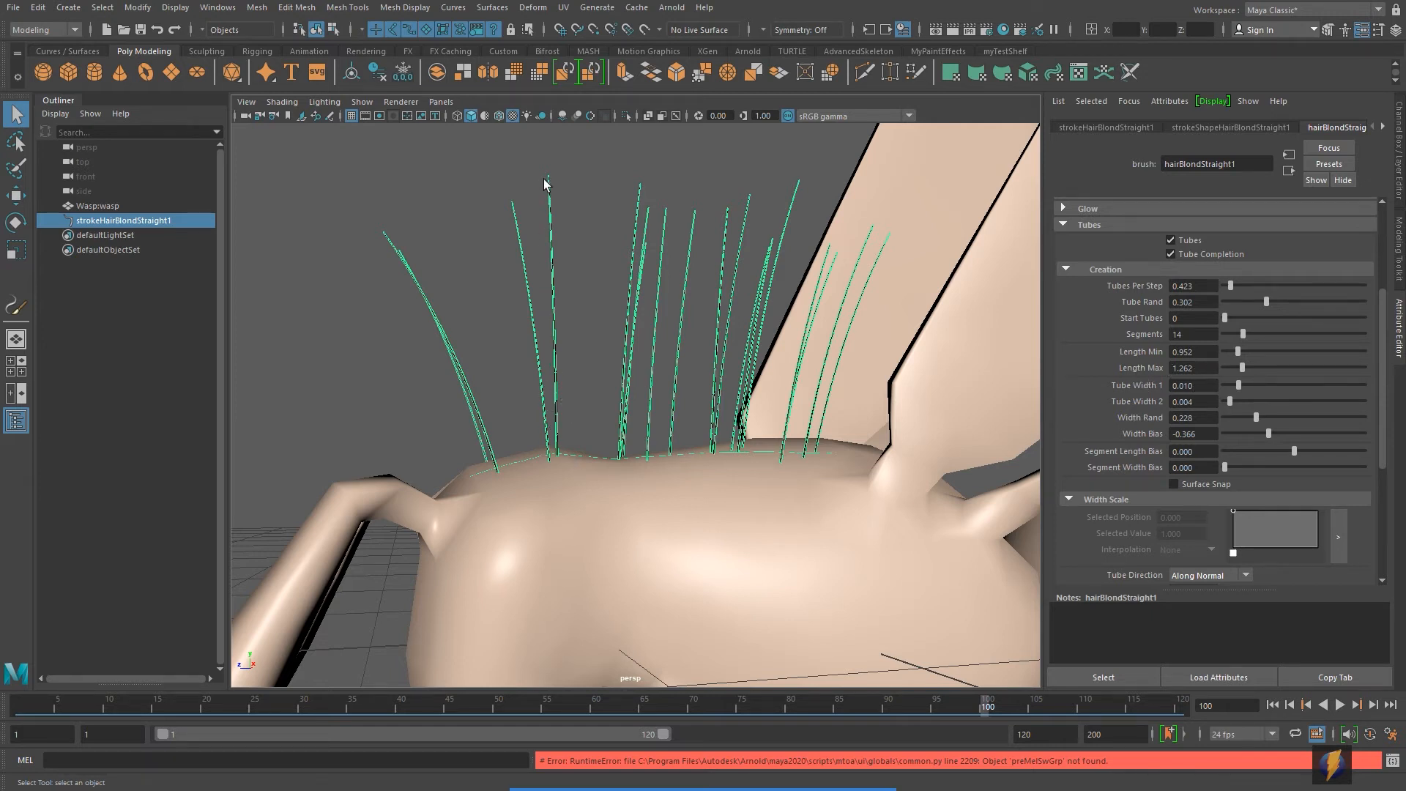
# Step: Shorten the wasp's hairs by setting Length Min to 0.2 and Length Max to 0.370
pyautogui.scroll(-3, 678, 370)
pyautogui.scroll(-5, 670, 408)
pyautogui.keyDown('alt'); pyautogui.moveTo(688, 424); pyautogui.dragTo(696, 480); pyautogui.keyUp('alt')
pyautogui.scroll(3, 697, 480)
pyautogui.scroll(2, 709, 467)
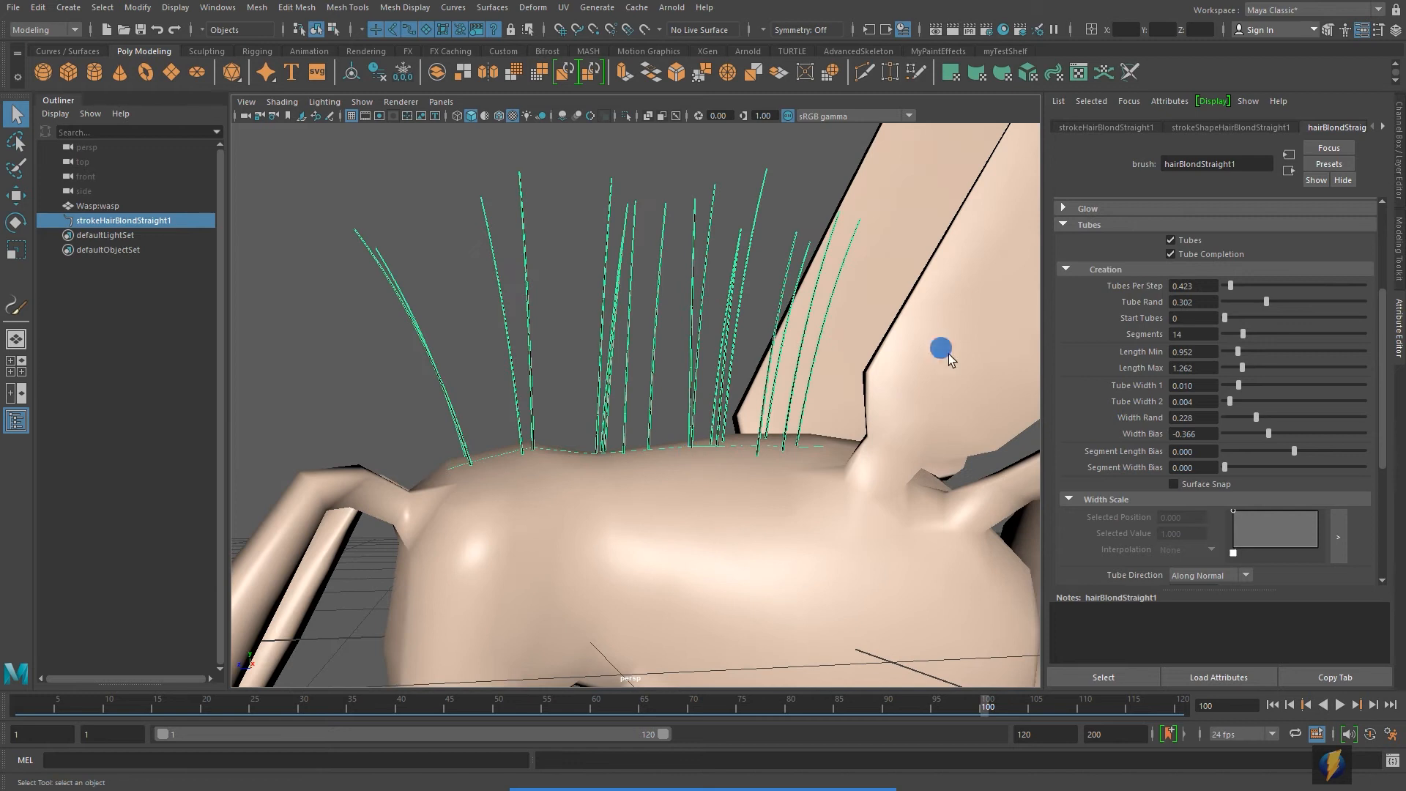
pyautogui.moveTo(1241, 370); pyautogui.dragTo(1230, 370)
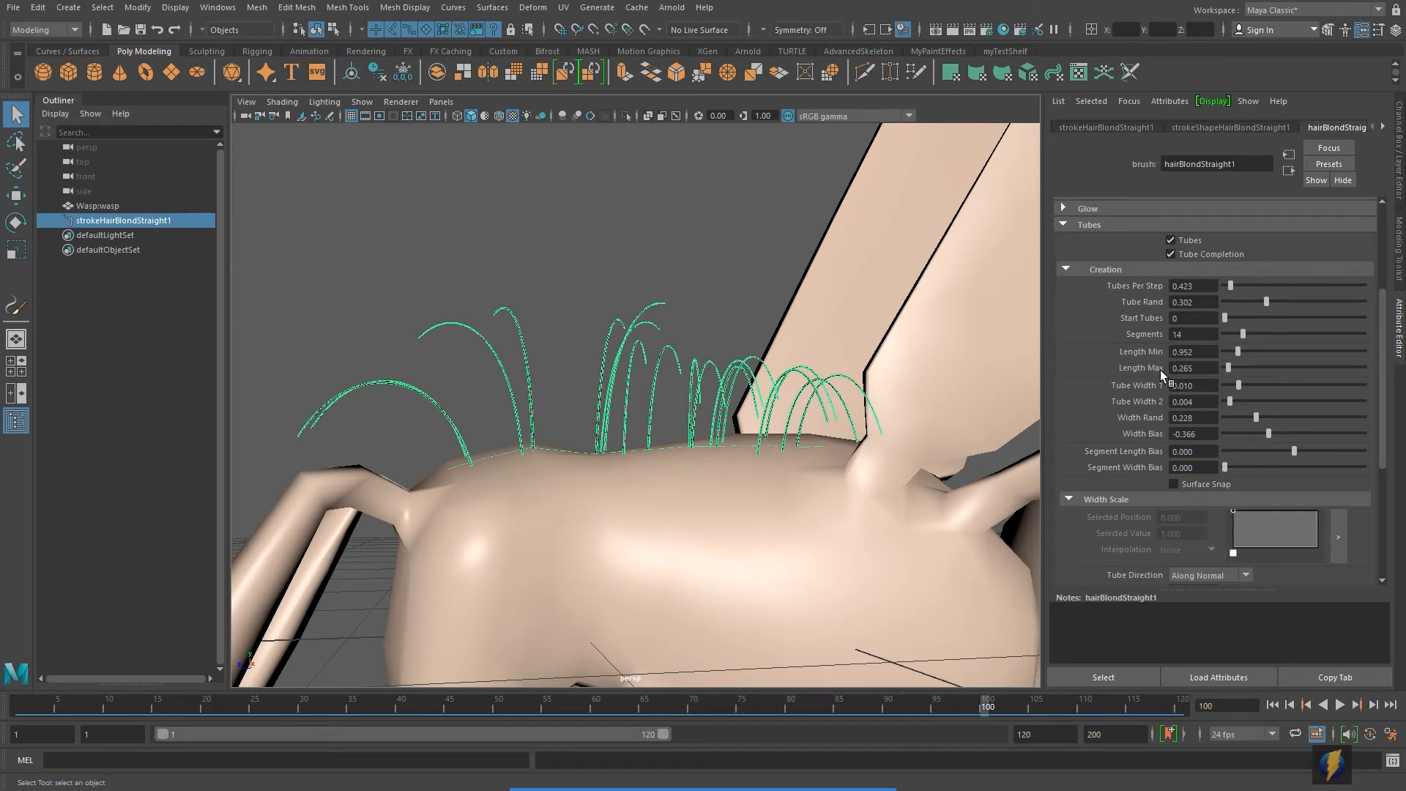
pyautogui.moveTo(1238, 351); pyautogui.dragTo(1227, 352)
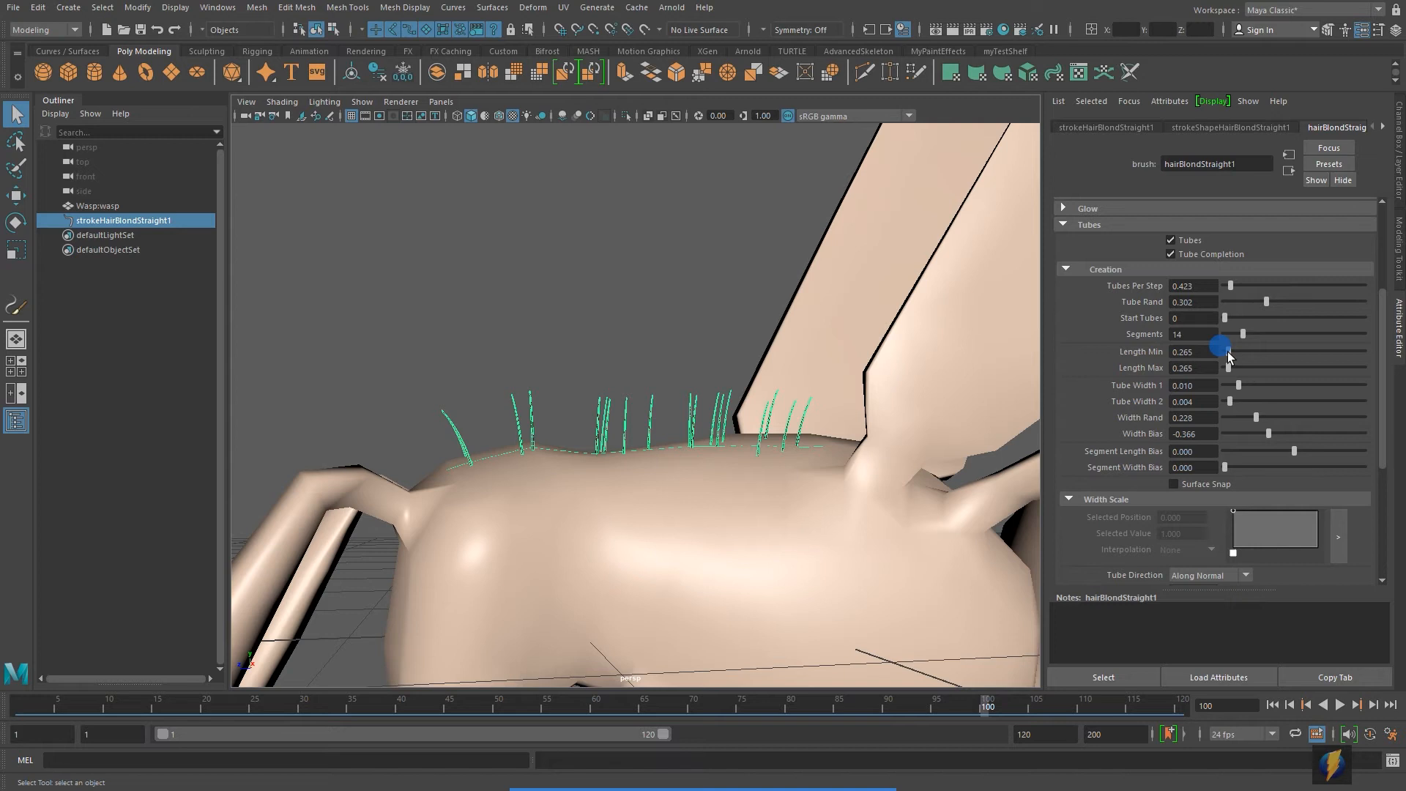
pyautogui.moveTo(1228, 357); pyautogui.dragTo(1227, 357)
pyautogui.doubleClick(1196, 353)
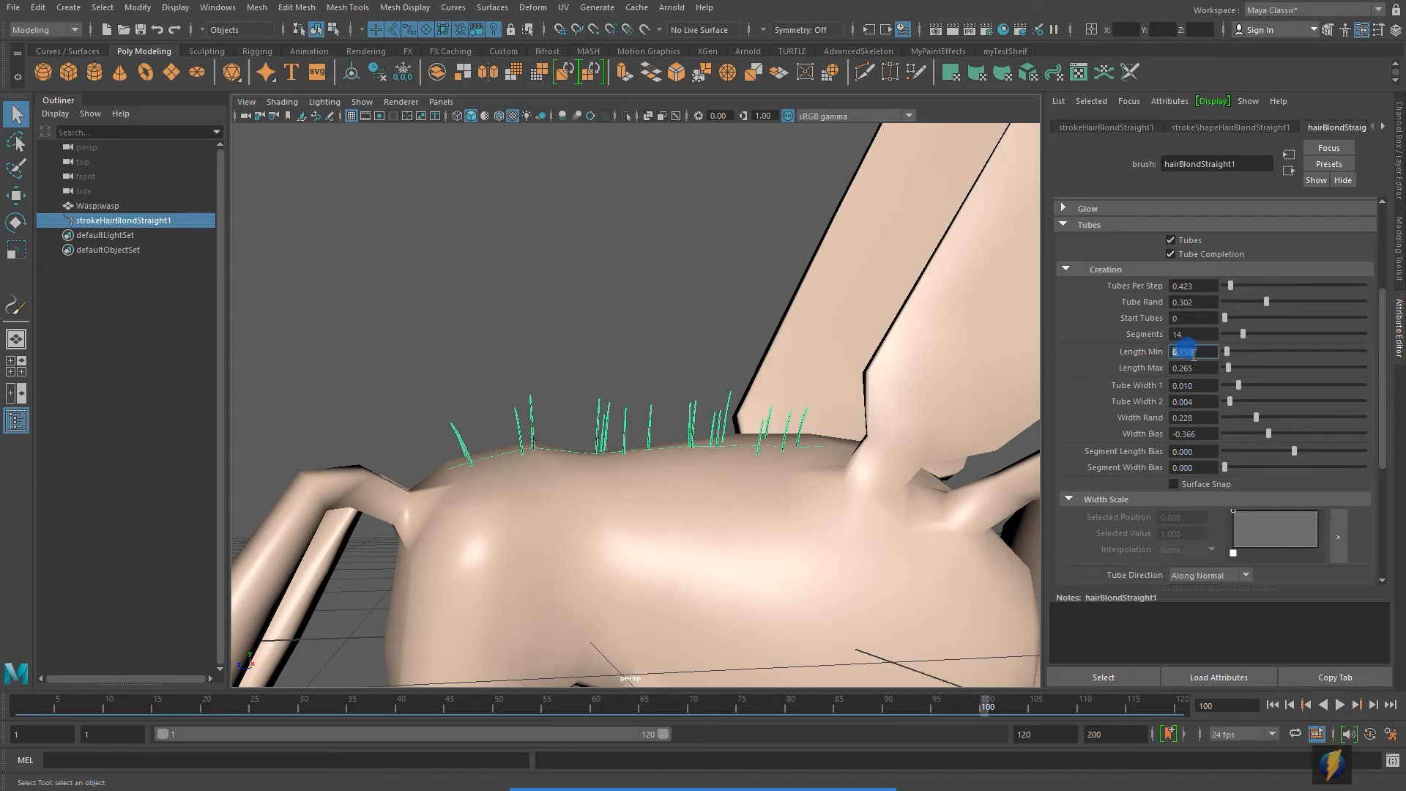
pyautogui.press('BackSpace')
pyautogui.write('0.2')
pyautogui.press('Return')
pyautogui.moveTo(1230, 374); pyautogui.dragTo(1231, 372)
# Step: Make the short hairs on the wasp's back denser by raising Tubes Per Step to 1.058
pyautogui.press('f')
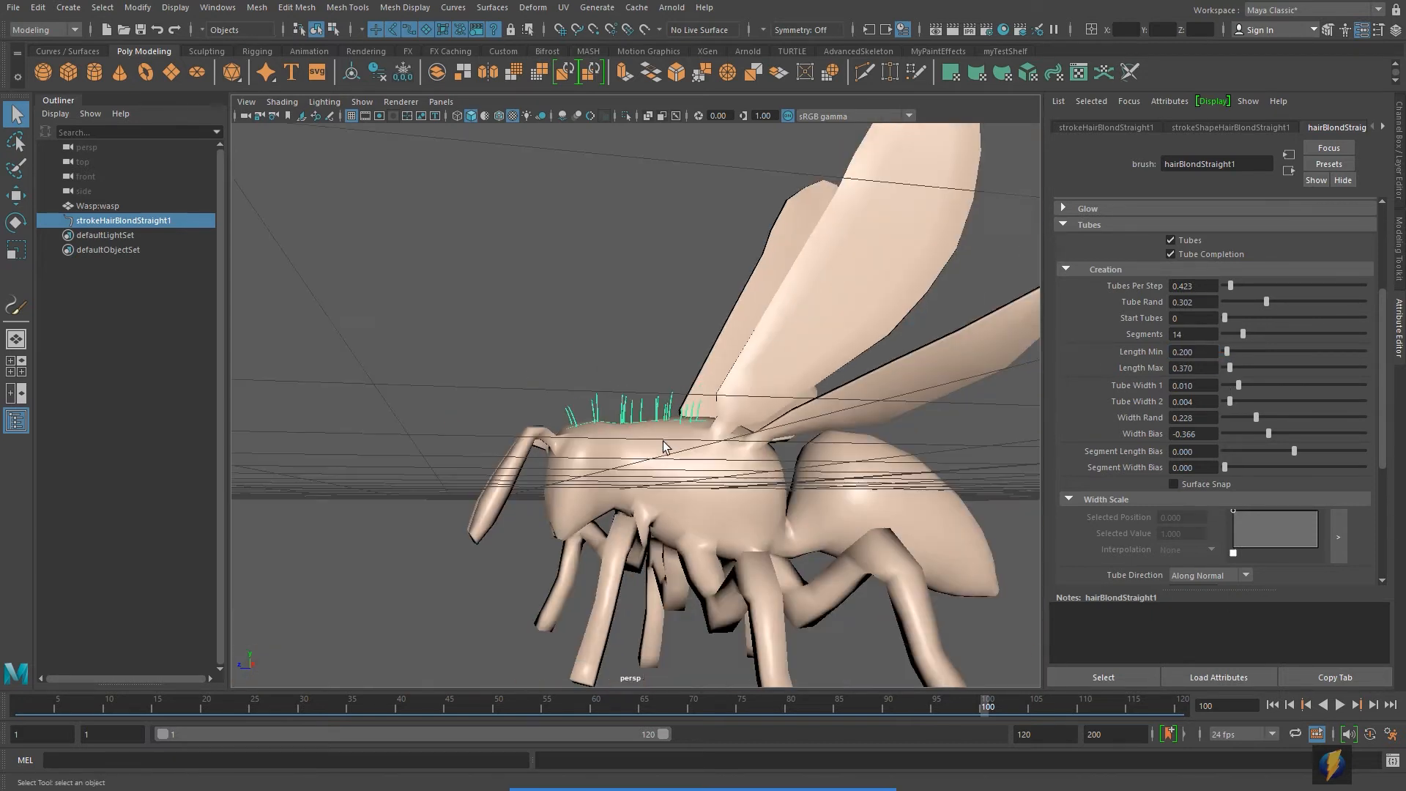
pyautogui.moveTo(567, 460)
pyautogui.keyDown('alt'); pyautogui.mouseDown()
pyautogui.moveTo(779, 481)
pyautogui.moveTo(574, 476)
pyautogui.mouseUp(); pyautogui.keyUp('alt')
pyautogui.scroll(6, 640, 495)
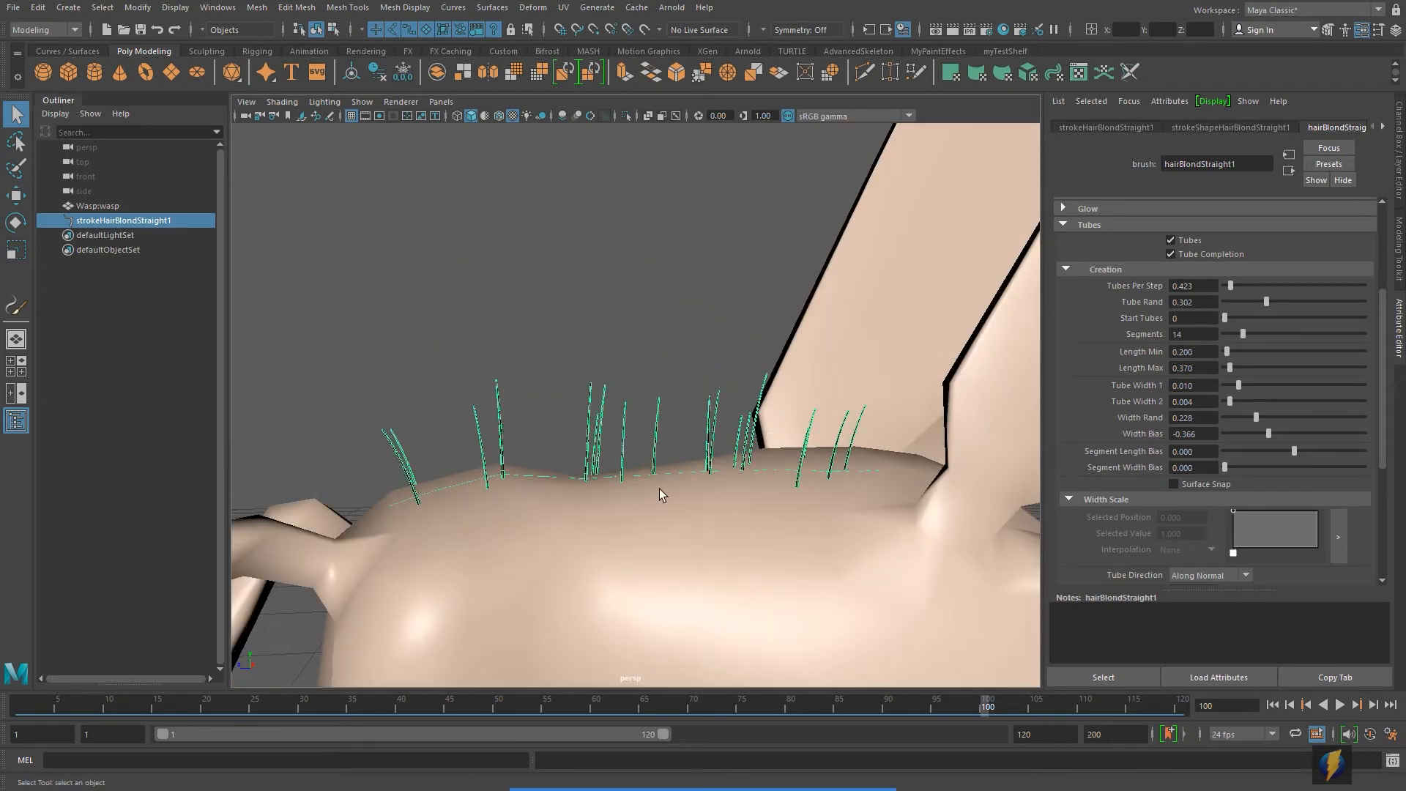
pyautogui.keyDown('alt'); pyautogui.moveTo(659, 489); pyautogui.dragTo(663, 405, button='middle'); pyautogui.keyUp('alt')
pyautogui.keyDown('alt'); pyautogui.moveTo(663, 405); pyautogui.dragTo(637, 415); pyautogui.keyUp('alt')
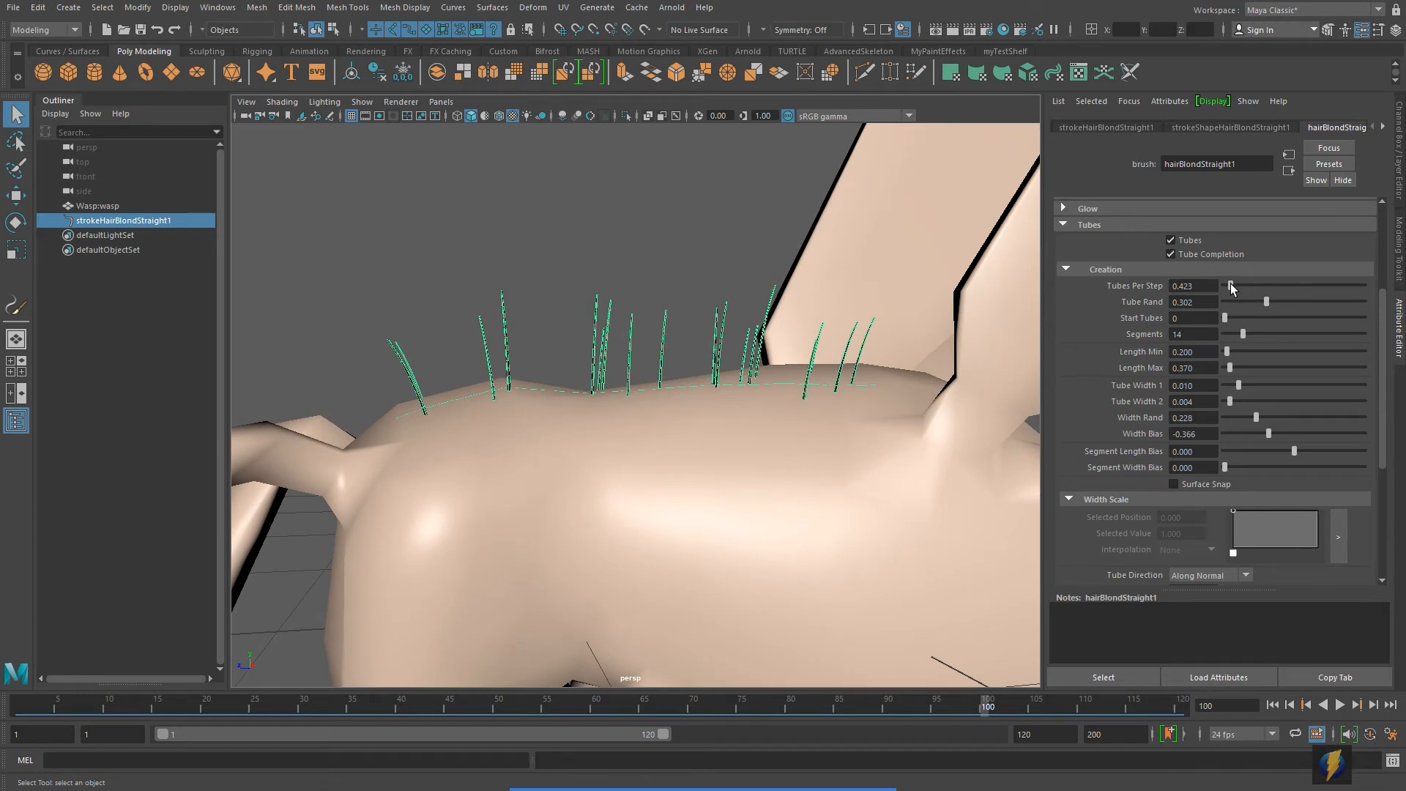
pyautogui.moveTo(1231, 287); pyautogui.dragTo(1240, 288)
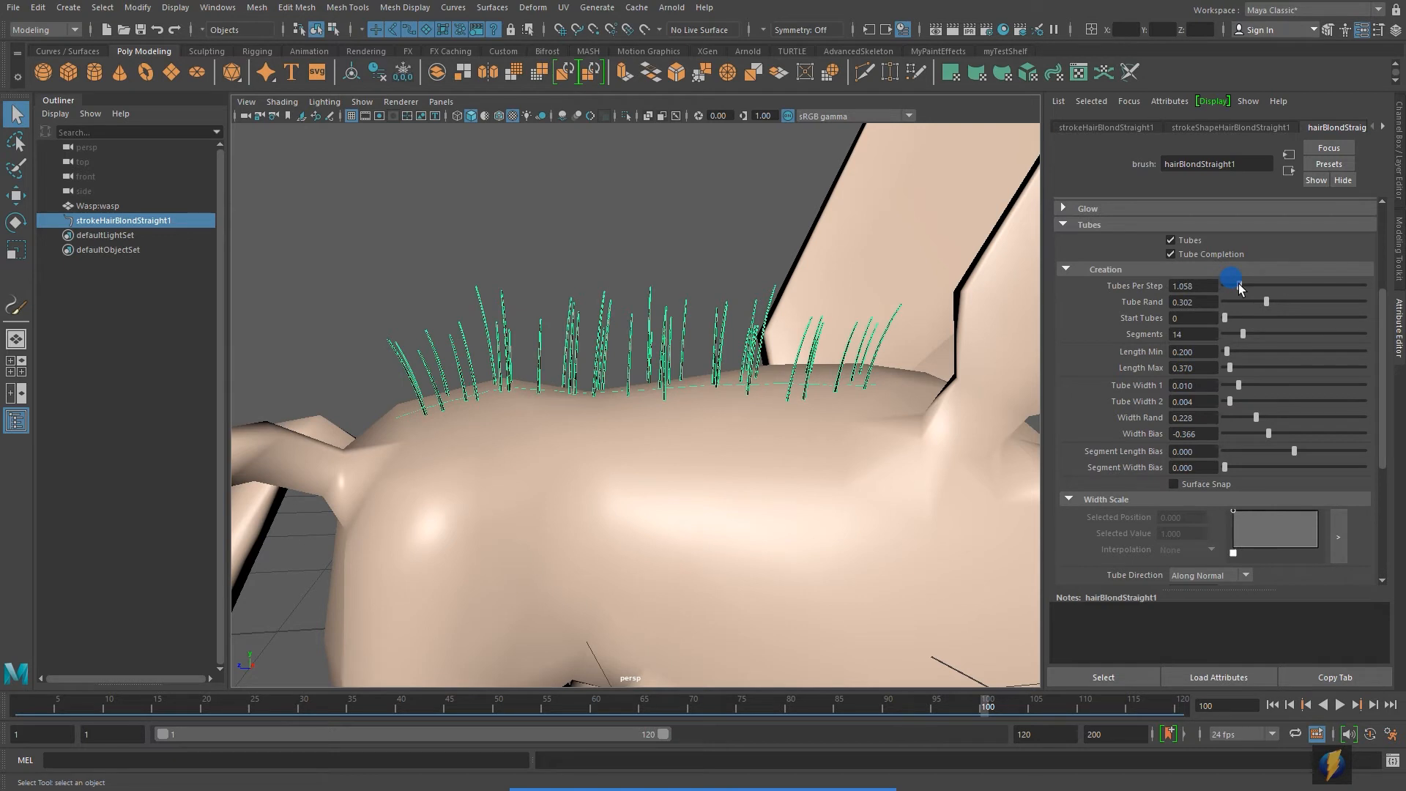
# Step: Test a thick Tube Width 1 of 0.075 on the hairs, then set Tube Width 1 to 0.013 and Tube Width 2 to 0.002
pyautogui.keyDown('alt'); pyautogui.moveTo(805, 403); pyautogui.dragTo(639, 408); pyautogui.keyUp('alt')
pyautogui.keyDown('alt'); pyautogui.moveTo(639, 407); pyautogui.dragTo(684, 406, button='middle'); pyautogui.keyUp('alt')
pyautogui.scroll(3, 685, 406)
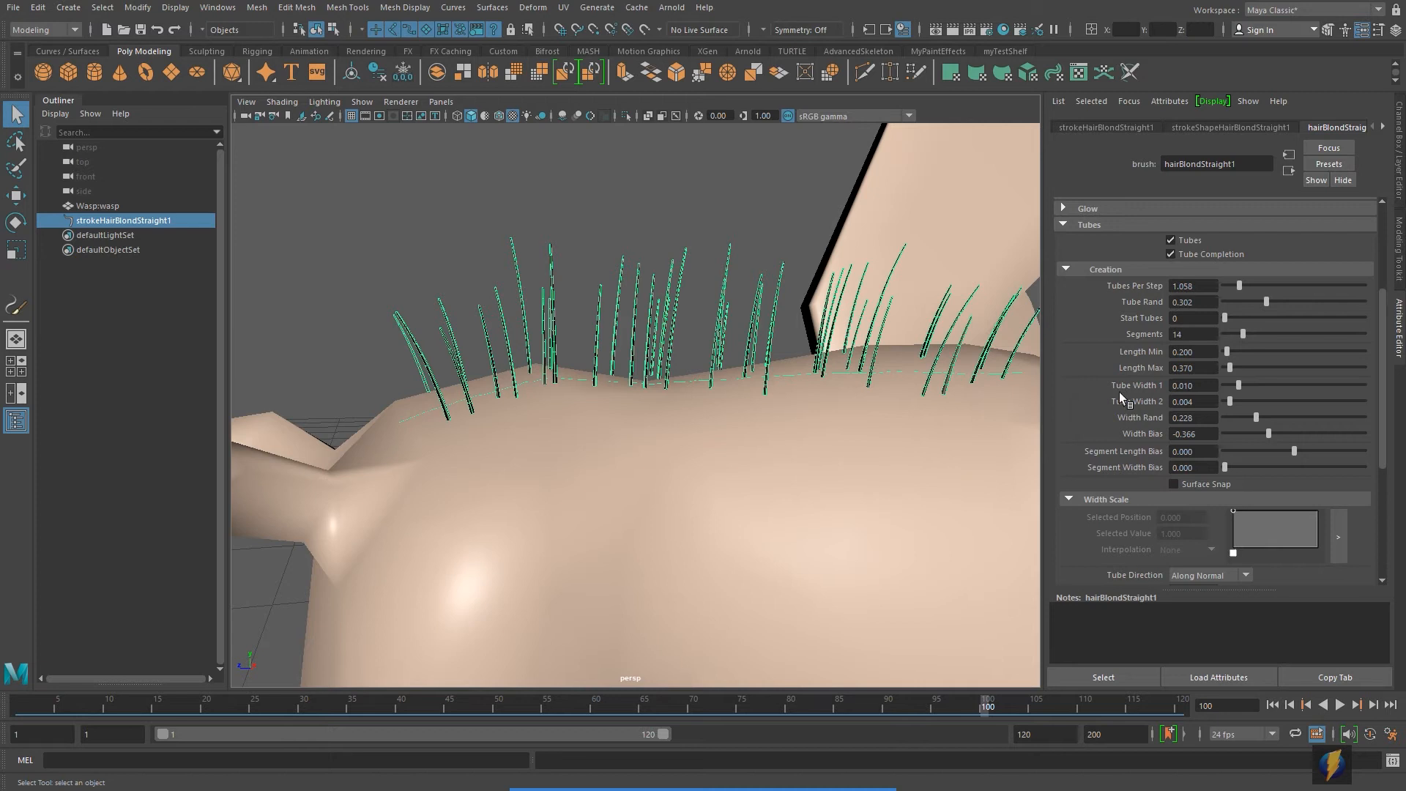
pyautogui.keyDown('alt'); pyautogui.moveTo(684, 470); pyautogui.dragTo(725, 471); pyautogui.keyUp('alt')
pyautogui.keyDown('alt'); pyautogui.moveTo(725, 471); pyautogui.dragTo(617, 497, button='middle'); pyautogui.keyUp('alt')
pyautogui.scroll(3, 616, 497)
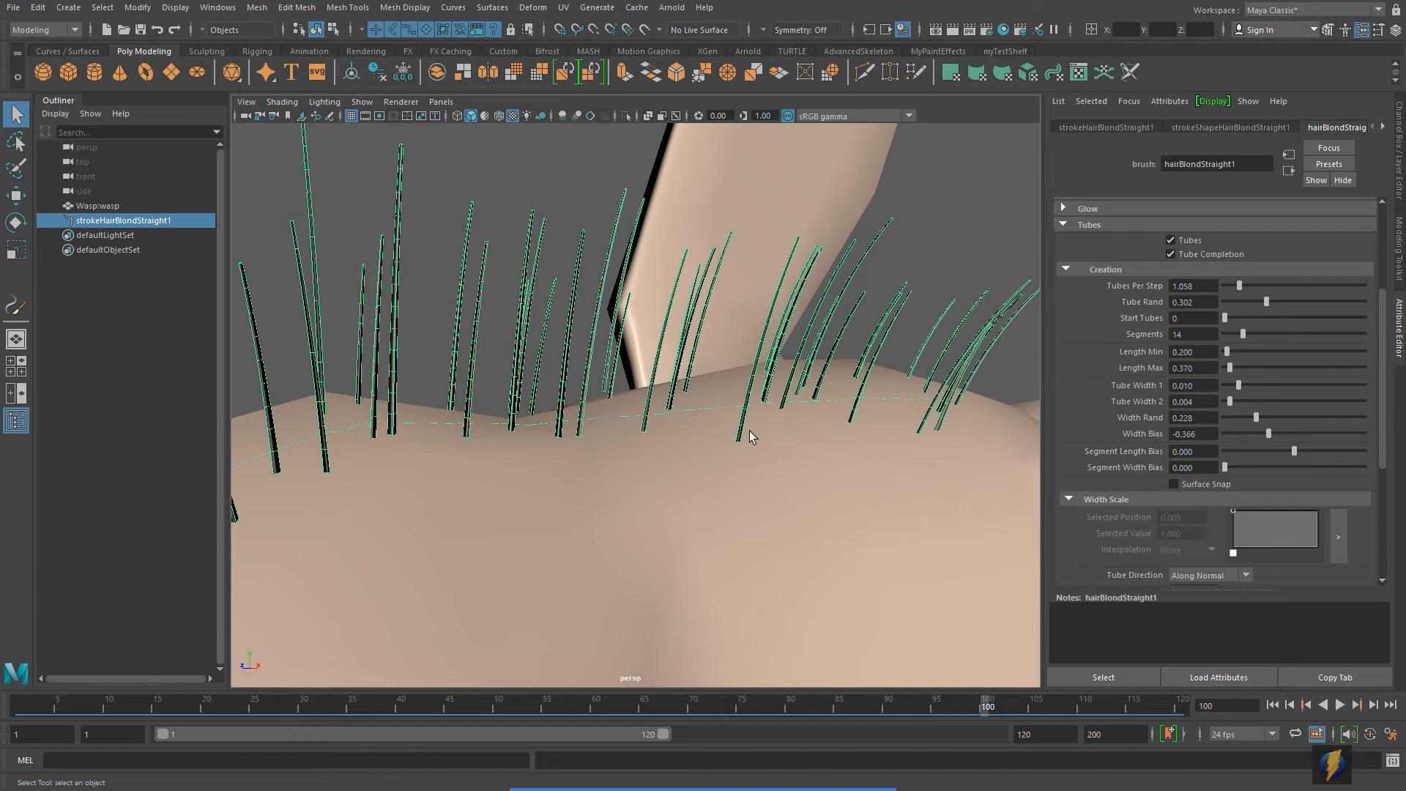
pyautogui.moveTo(1239, 386); pyautogui.dragTo(1324, 396)
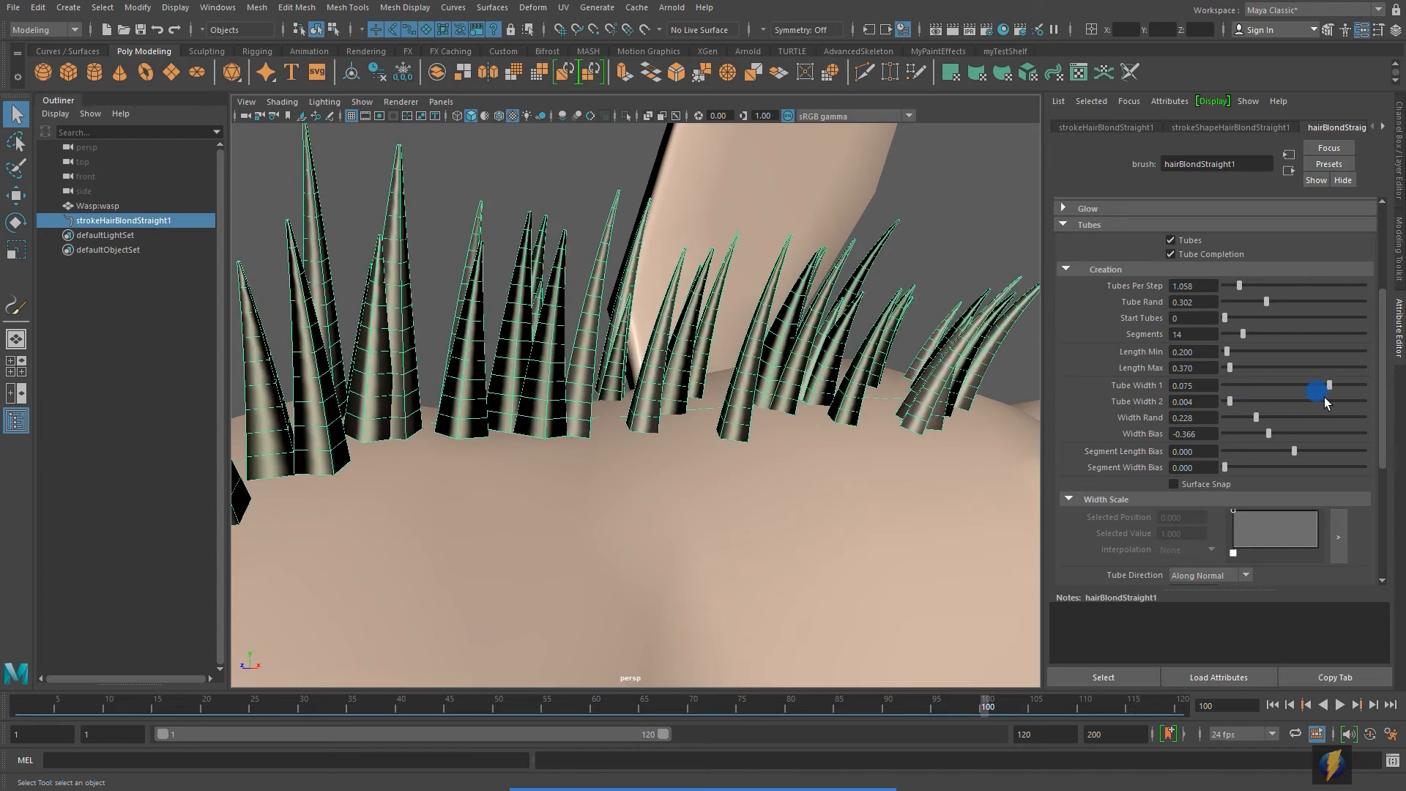
pyautogui.moveTo(1230, 402)
pyautogui.mouseDown()
pyautogui.moveTo(1323, 401)
pyautogui.moveTo(1236, 407)
pyautogui.mouseUp()
pyautogui.moveTo(1323, 384); pyautogui.dragTo(1227, 405)
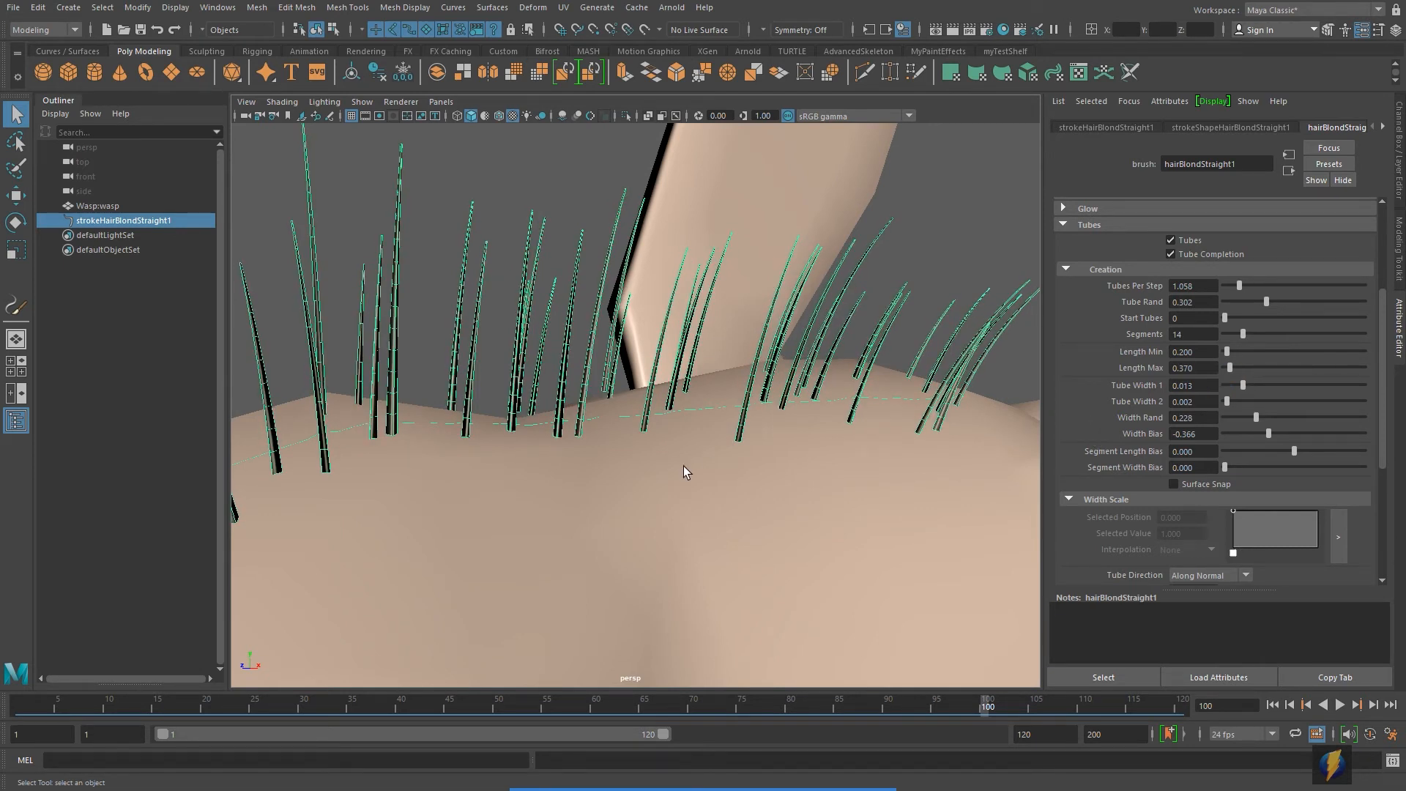
pyautogui.scroll(-3, 682, 465)
pyautogui.keyDown('alt'); pyautogui.moveTo(683, 465); pyautogui.dragTo(647, 460); pyautogui.keyUp('alt')
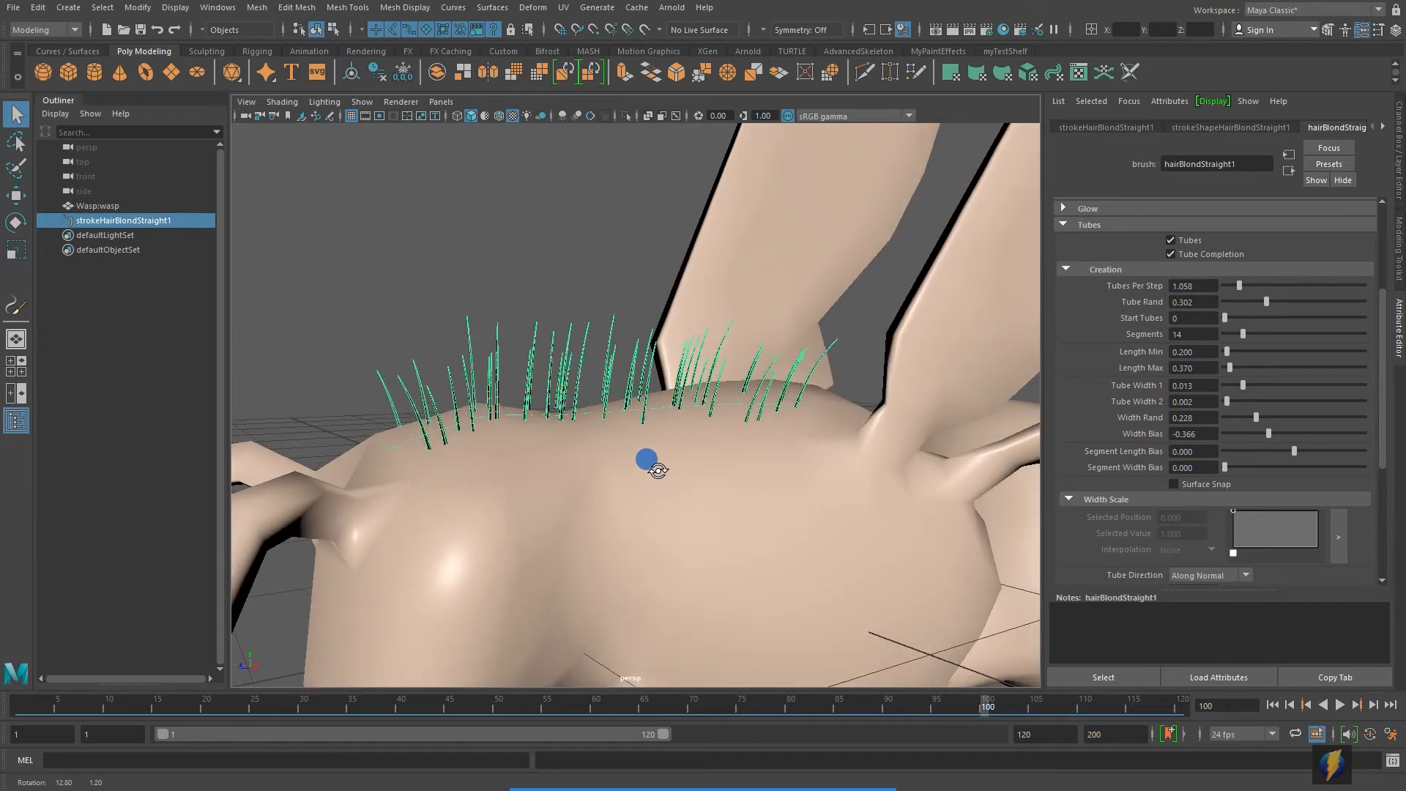
pyautogui.keyDown('alt'); pyautogui.moveTo(651, 460); pyautogui.dragTo(664, 412, button='middle'); pyautogui.keyUp('alt')
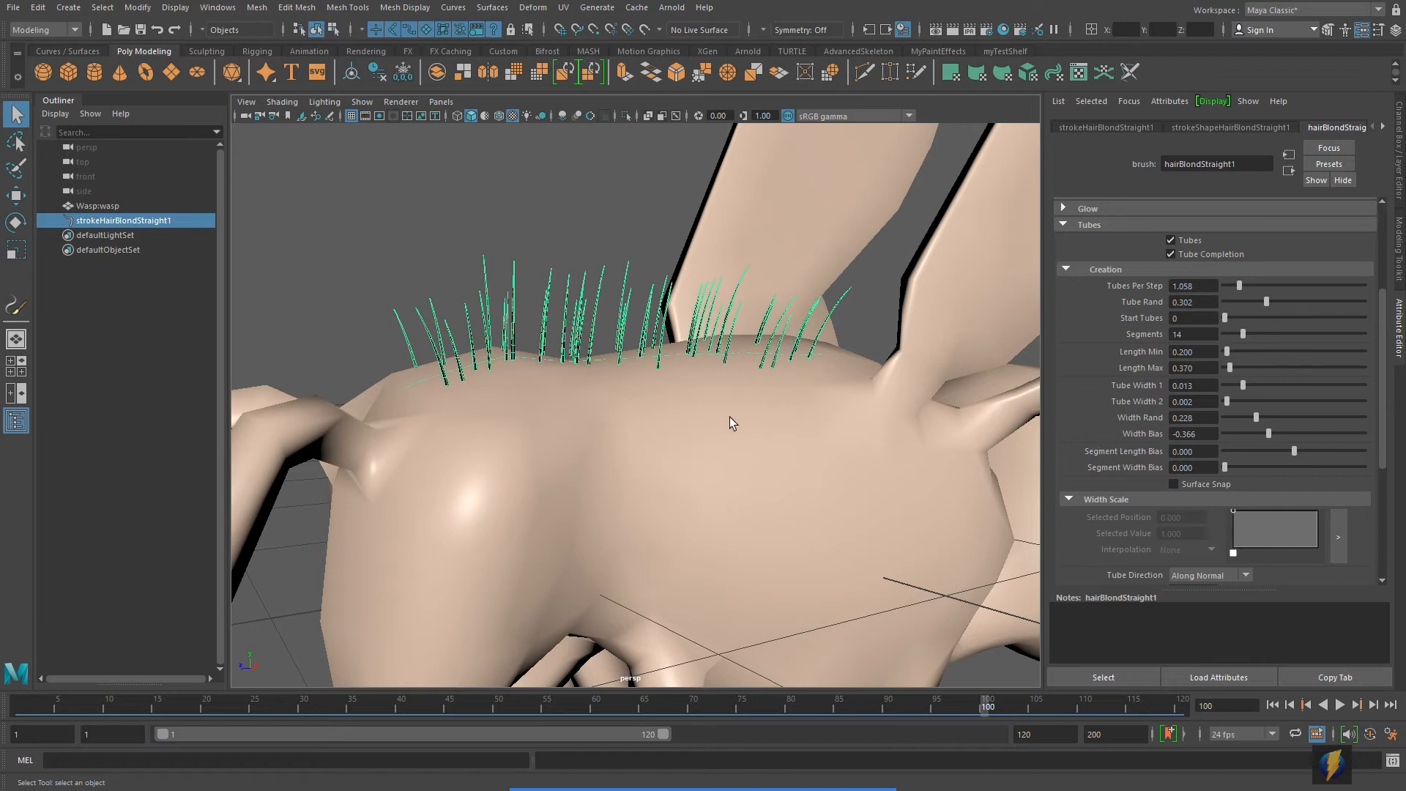
# Step: Enable Surface Snap in the tube creation settings to attach the hair roots to the wasp's back
pyautogui.keyDown('alt'); pyautogui.moveTo(647, 421); pyautogui.dragTo(932, 495); pyautogui.keyUp('alt')
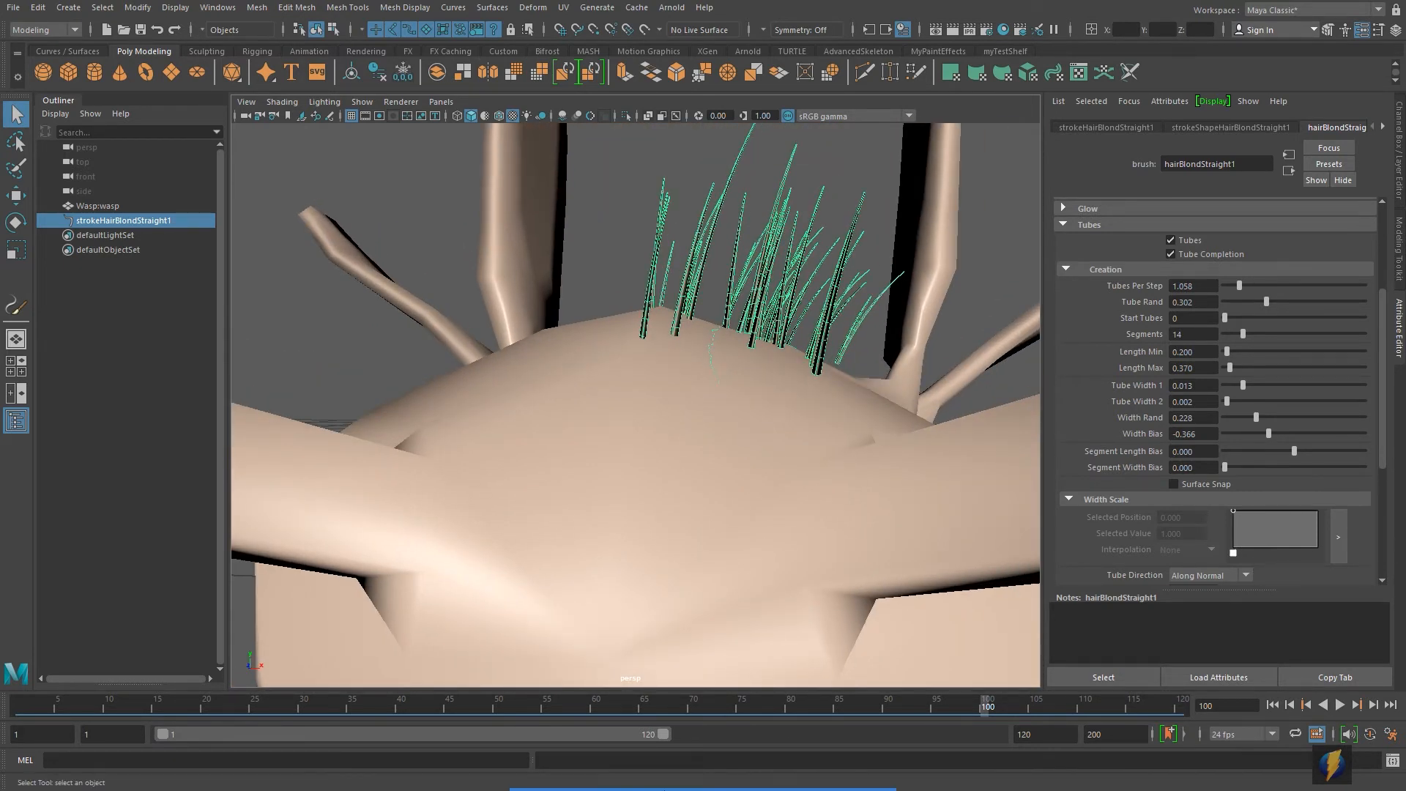
pyautogui.click(757, 778)
pyautogui.moveTo(903, 538); pyautogui.dragTo(1157, 488)
pyautogui.moveTo(680, 483)
pyautogui.keyDown('alt'); pyautogui.mouseDown()
pyautogui.moveTo(713, 474)
pyautogui.moveTo(696, 474)
pyautogui.moveTo(725, 442)
pyautogui.moveTo(685, 479)
pyautogui.mouseUp(); pyautogui.keyUp('alt')
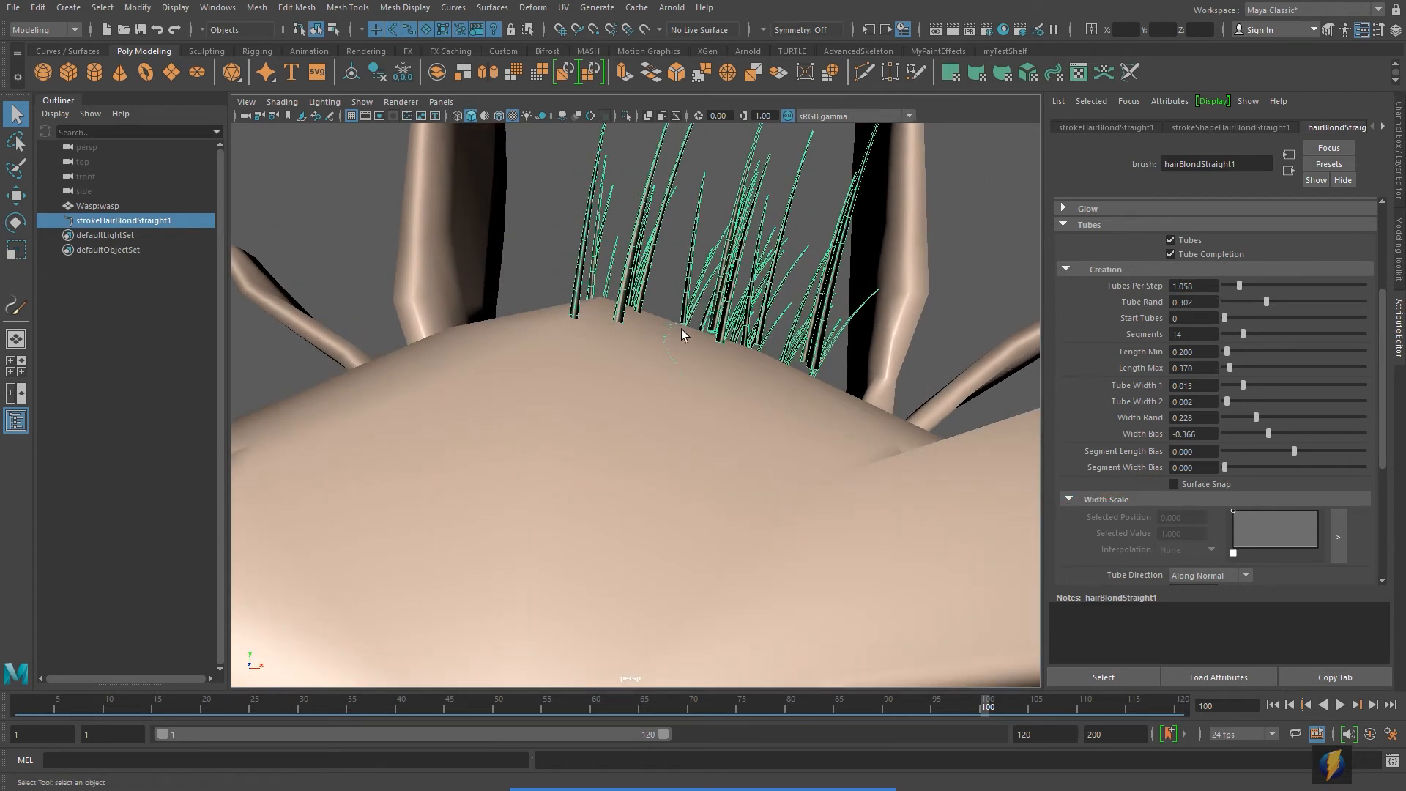
pyautogui.moveTo(689, 450)
pyautogui.keyDown('alt'); pyautogui.mouseDown(button='right')
pyautogui.moveTo(748, 444)
pyautogui.moveTo(762, 427)
pyautogui.mouseUp(button='right'); pyautogui.keyUp('alt')
pyautogui.keyDown('alt'); pyautogui.moveTo(762, 428); pyautogui.dragTo(728, 420); pyautogui.keyUp('alt')
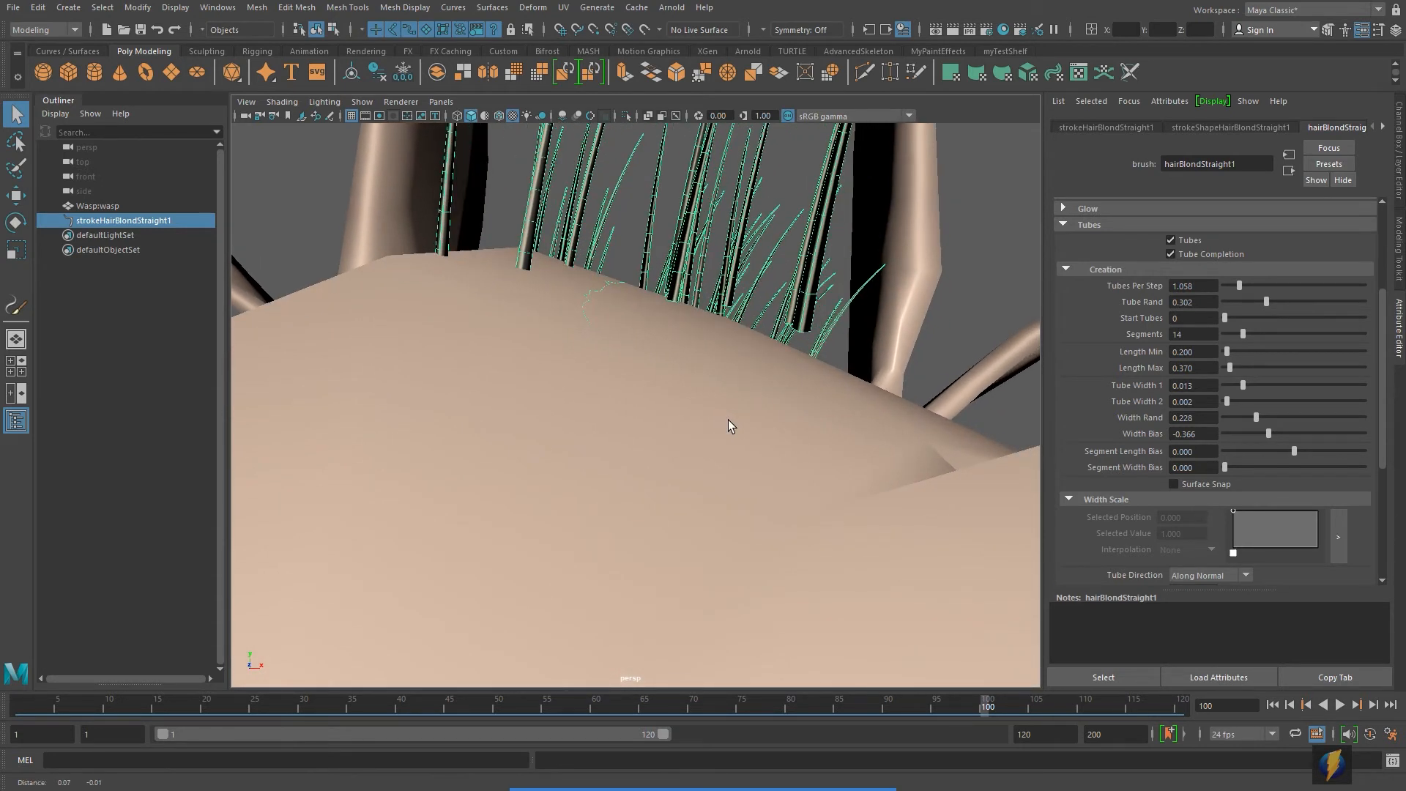
pyautogui.keyDown('alt'); pyautogui.moveTo(791, 358); pyautogui.dragTo(805, 364); pyautogui.keyUp('alt')
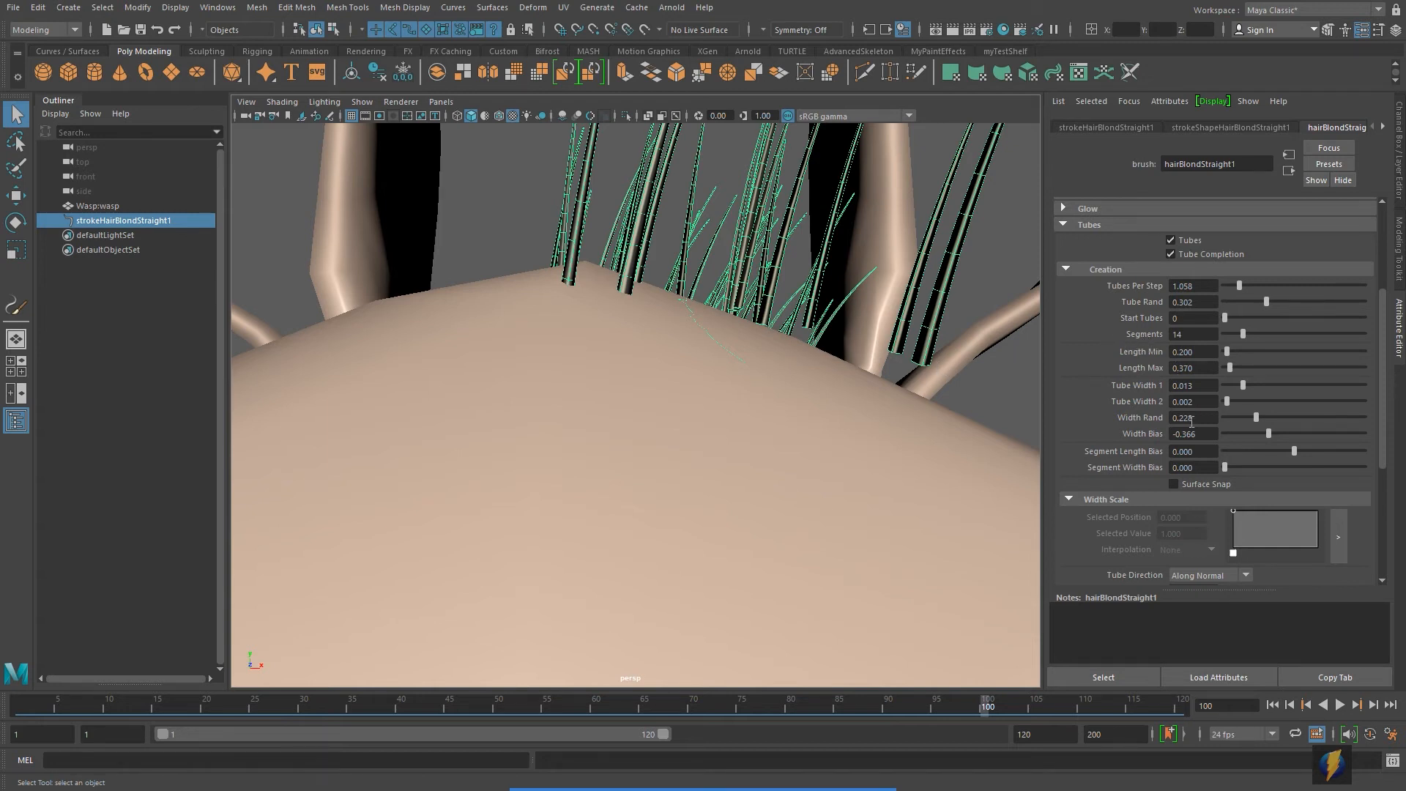
pyautogui.click(1174, 484)
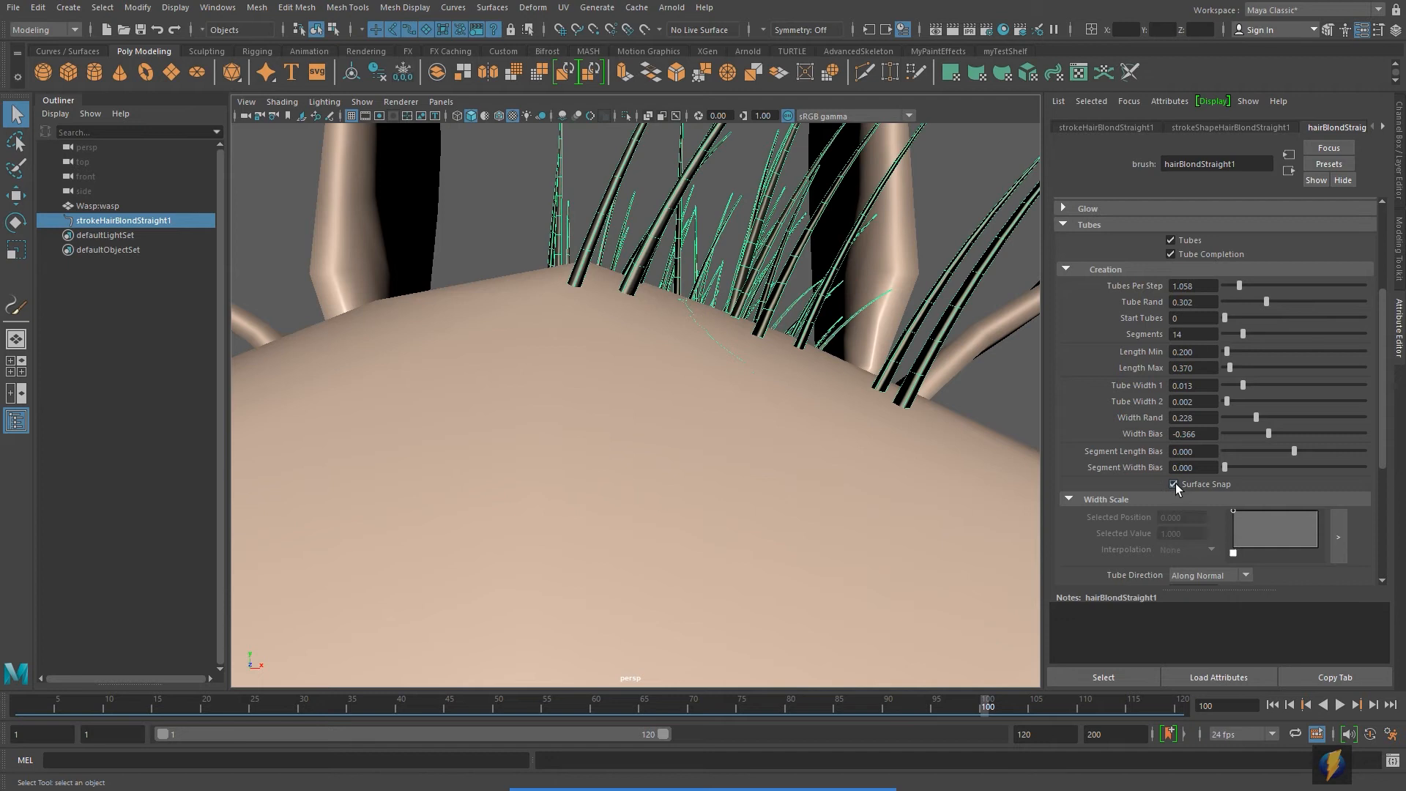
pyautogui.scroll(-5, 637, 446)
pyautogui.keyDown('alt'); pyautogui.moveTo(649, 423); pyautogui.dragTo(565, 432); pyautogui.keyUp('alt')
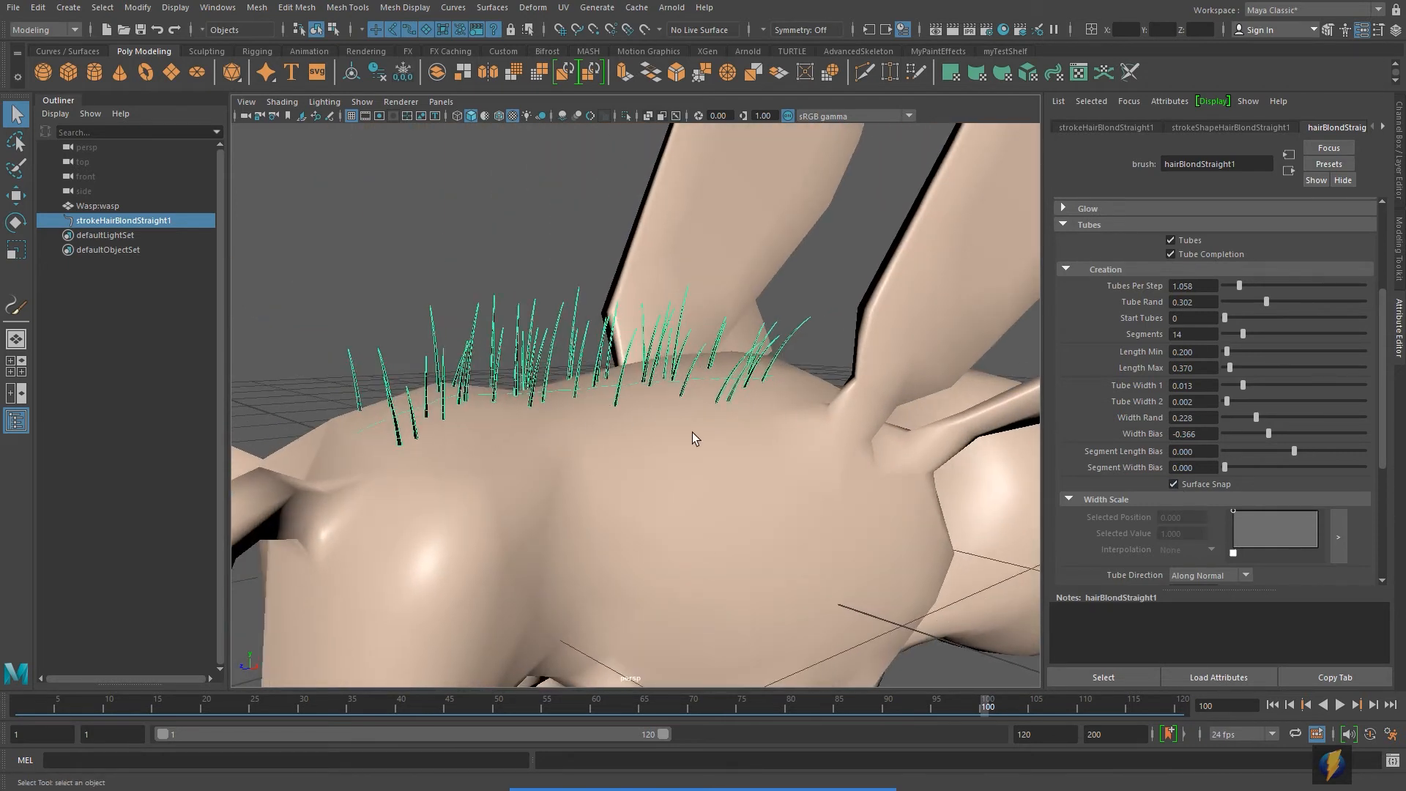
pyautogui.moveTo(594, 424)
pyautogui.keyDown('alt'); pyautogui.mouseDown()
pyautogui.moveTo(689, 404)
pyautogui.moveTo(569, 415)
pyautogui.moveTo(690, 443)
pyautogui.moveTo(556, 436)
pyautogui.moveTo(651, 446)
pyautogui.moveTo(584, 447)
pyautogui.mouseUp(); pyautogui.keyUp('alt')
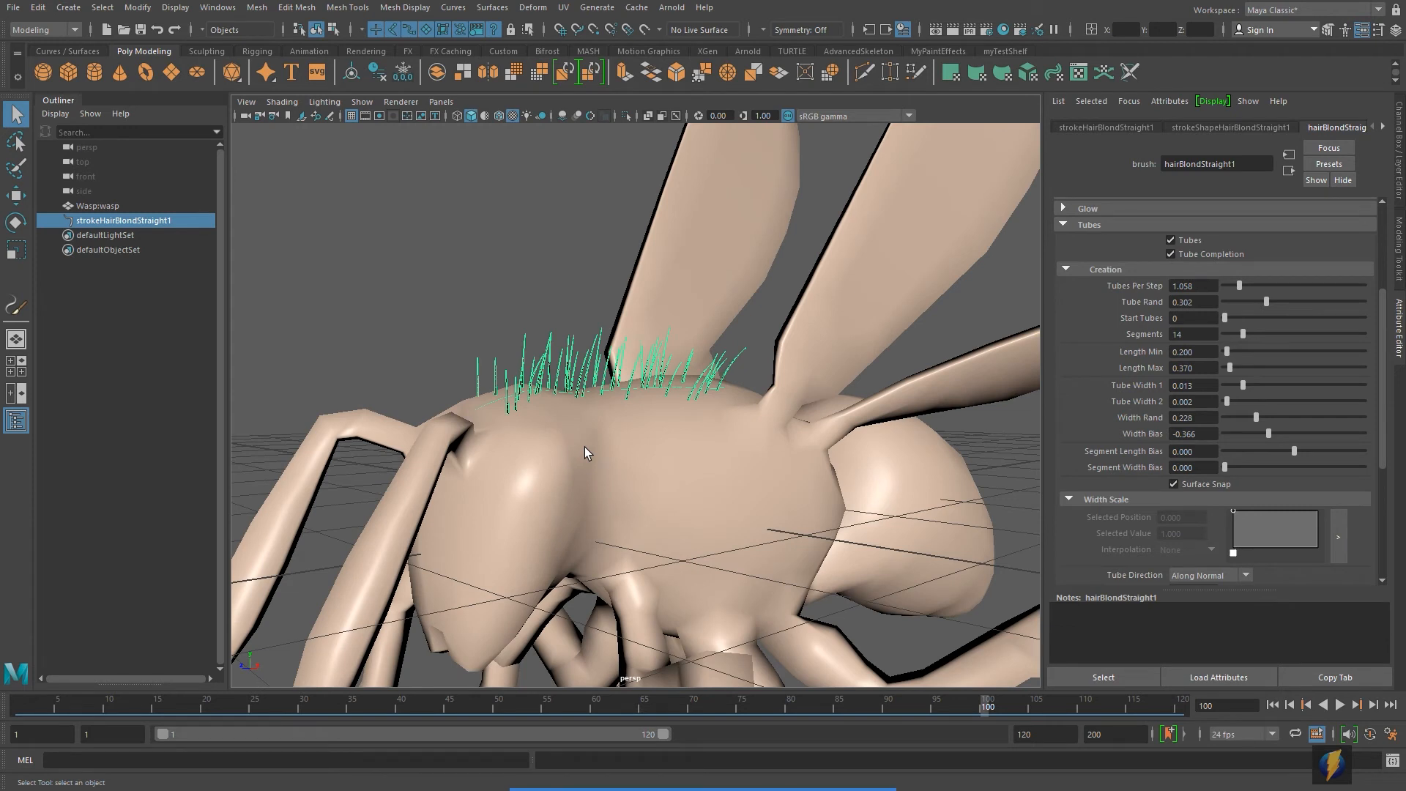
pyautogui.keyDown('alt'); pyautogui.moveTo(585, 447); pyautogui.dragTo(622, 369); pyautogui.keyUp('alt')
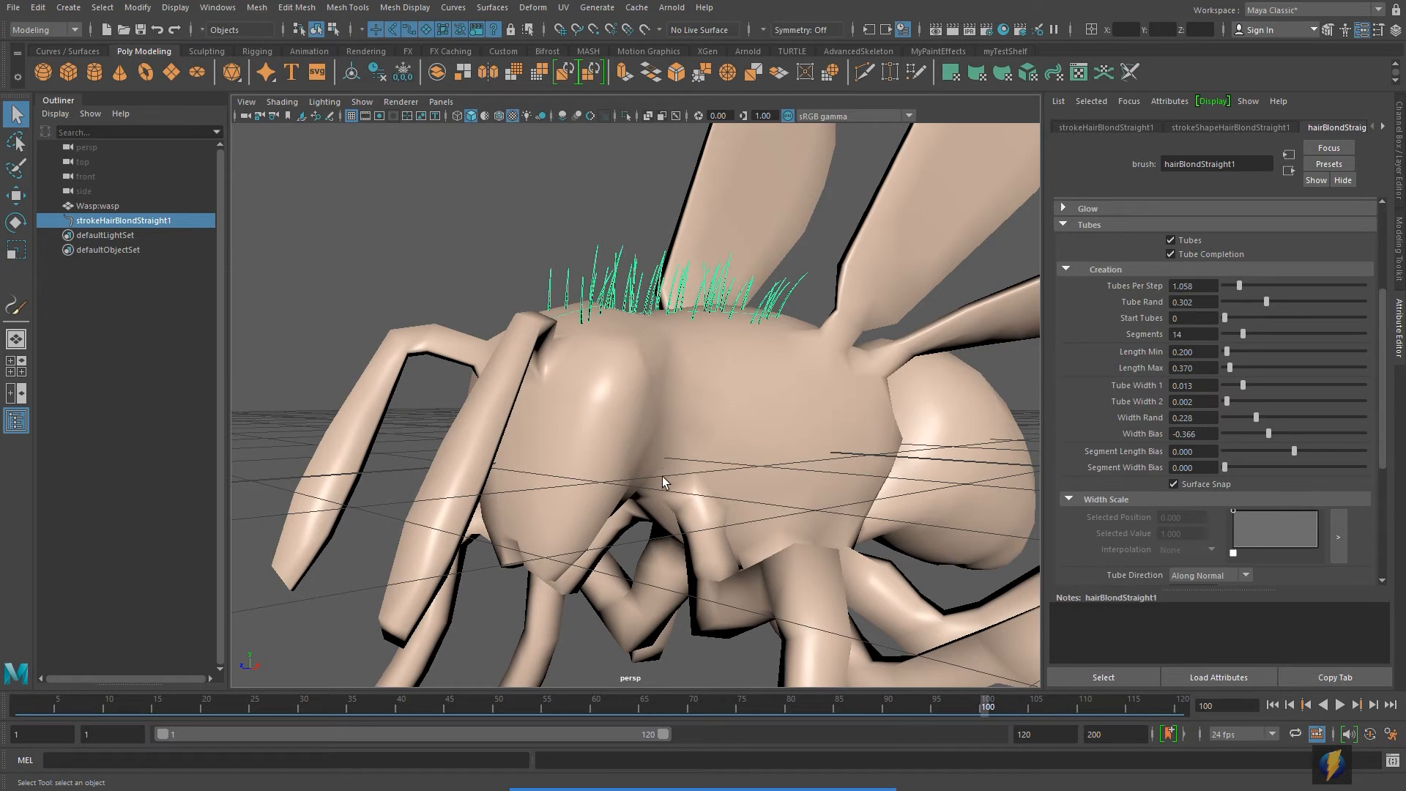
# Step: Set the hair tubes' Elevation Min to 0.974 in the creation settings
pyautogui.scroll(3, 662, 472)
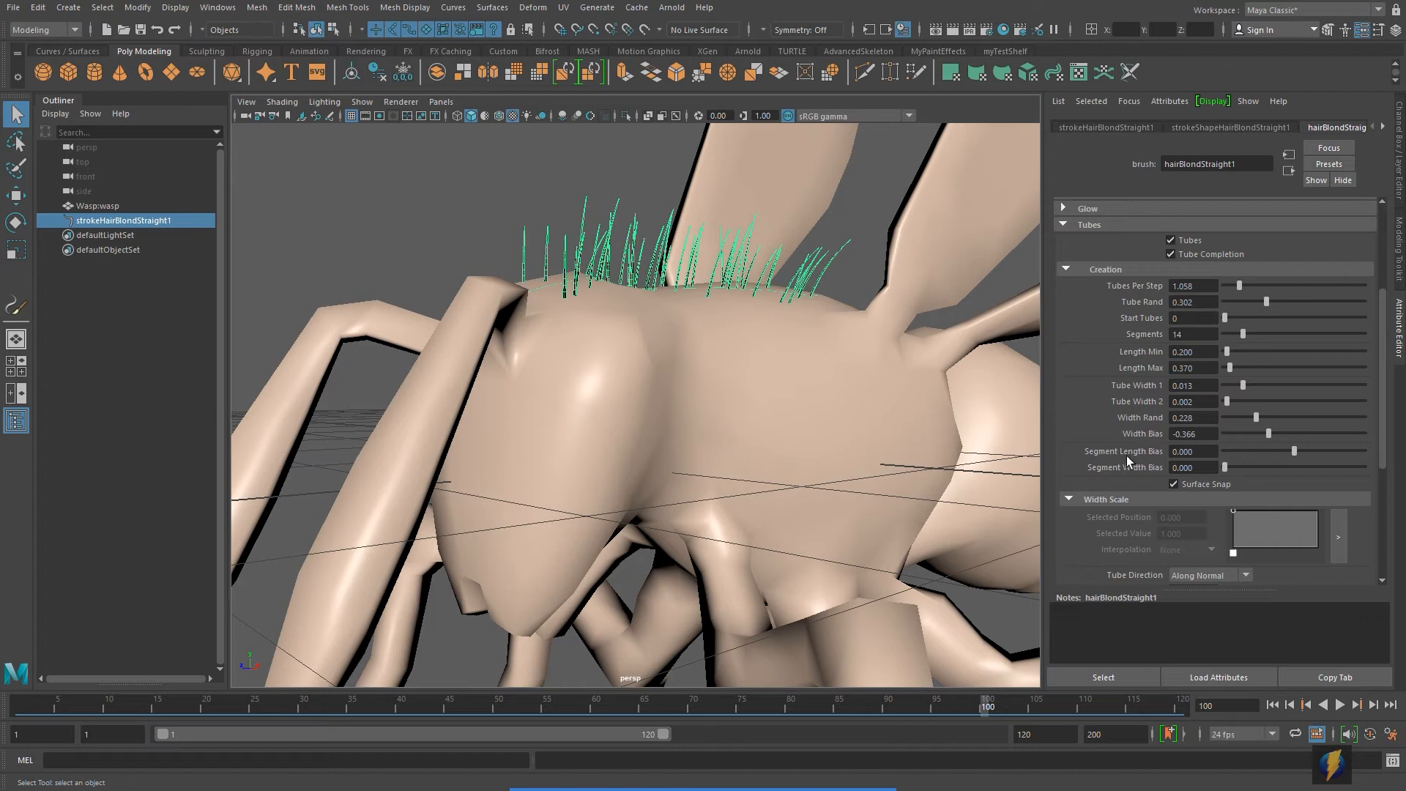
pyautogui.scroll(-4, 1157, 441)
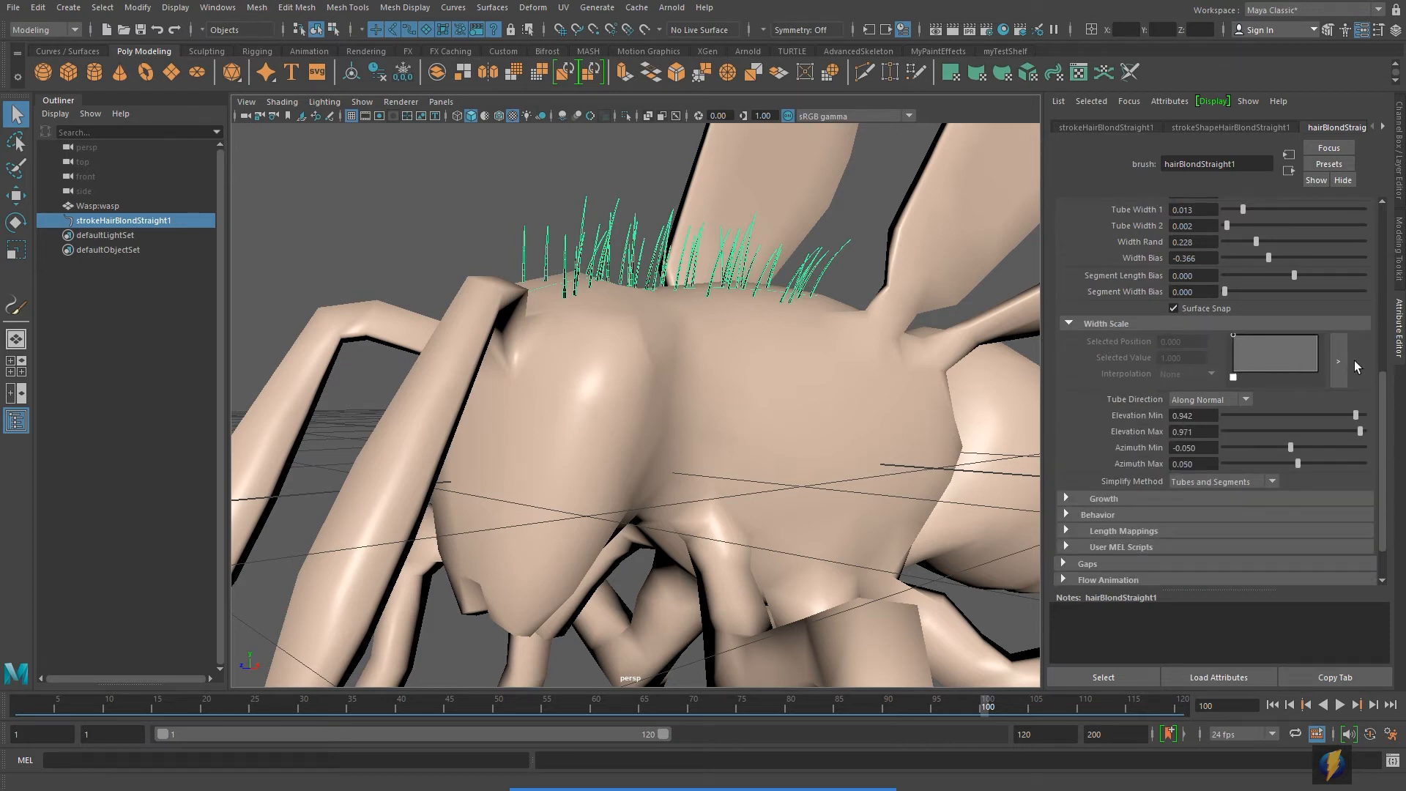
pyautogui.scroll(2, 1286, 407)
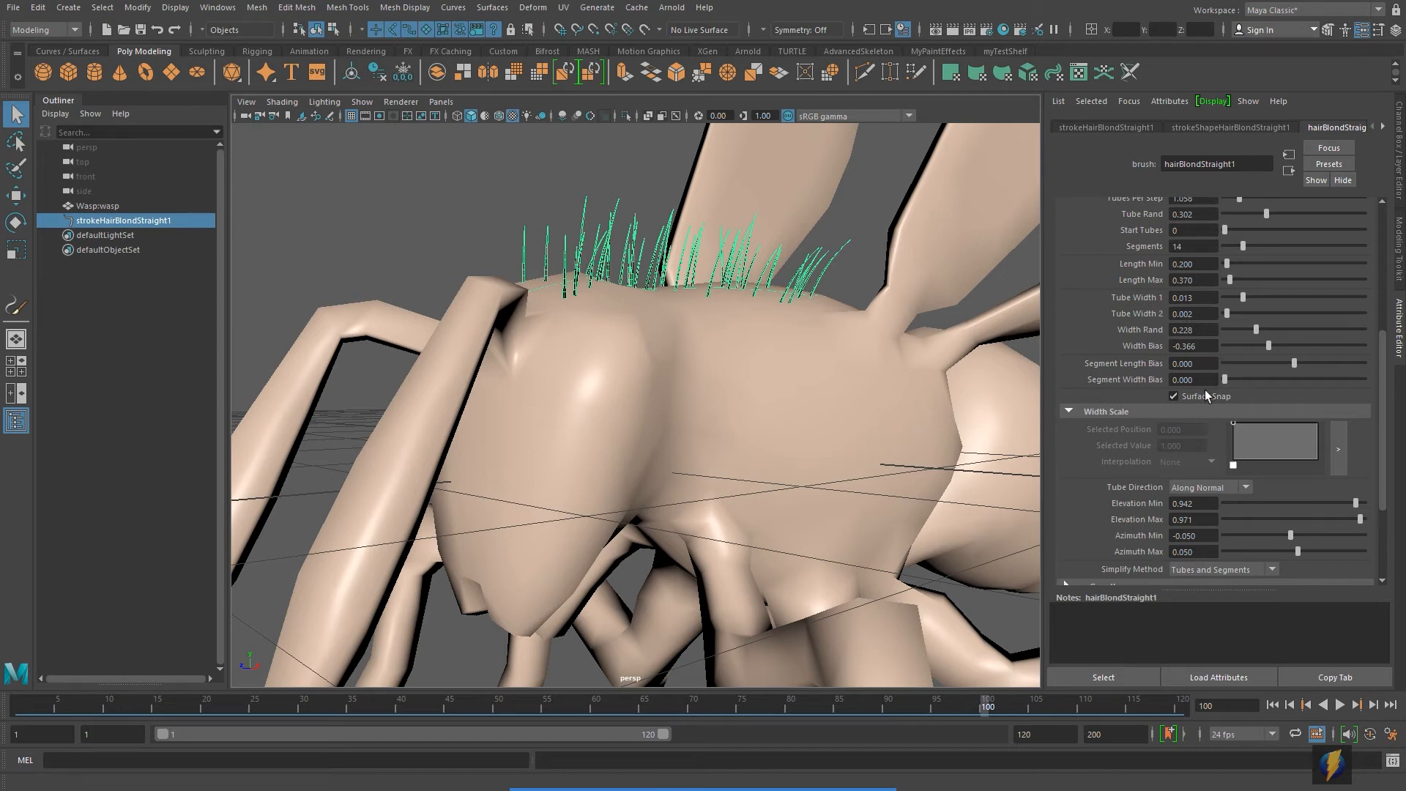
pyautogui.scroll(-2, 1184, 480)
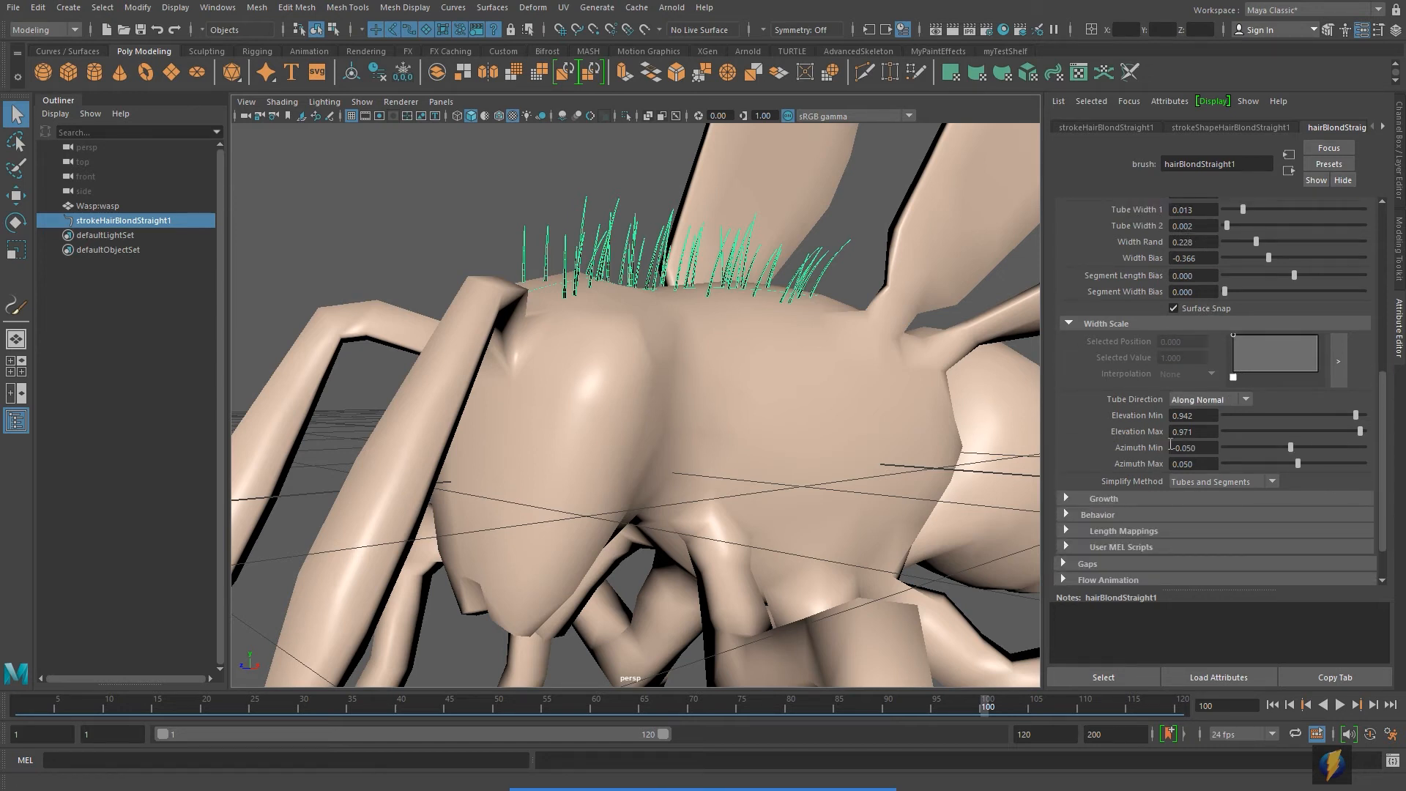
pyautogui.keyDown('alt'); pyautogui.moveTo(886, 476); pyautogui.dragTo(868, 513, button='middle'); pyautogui.keyUp('alt')
pyautogui.scroll(2, 868, 512)
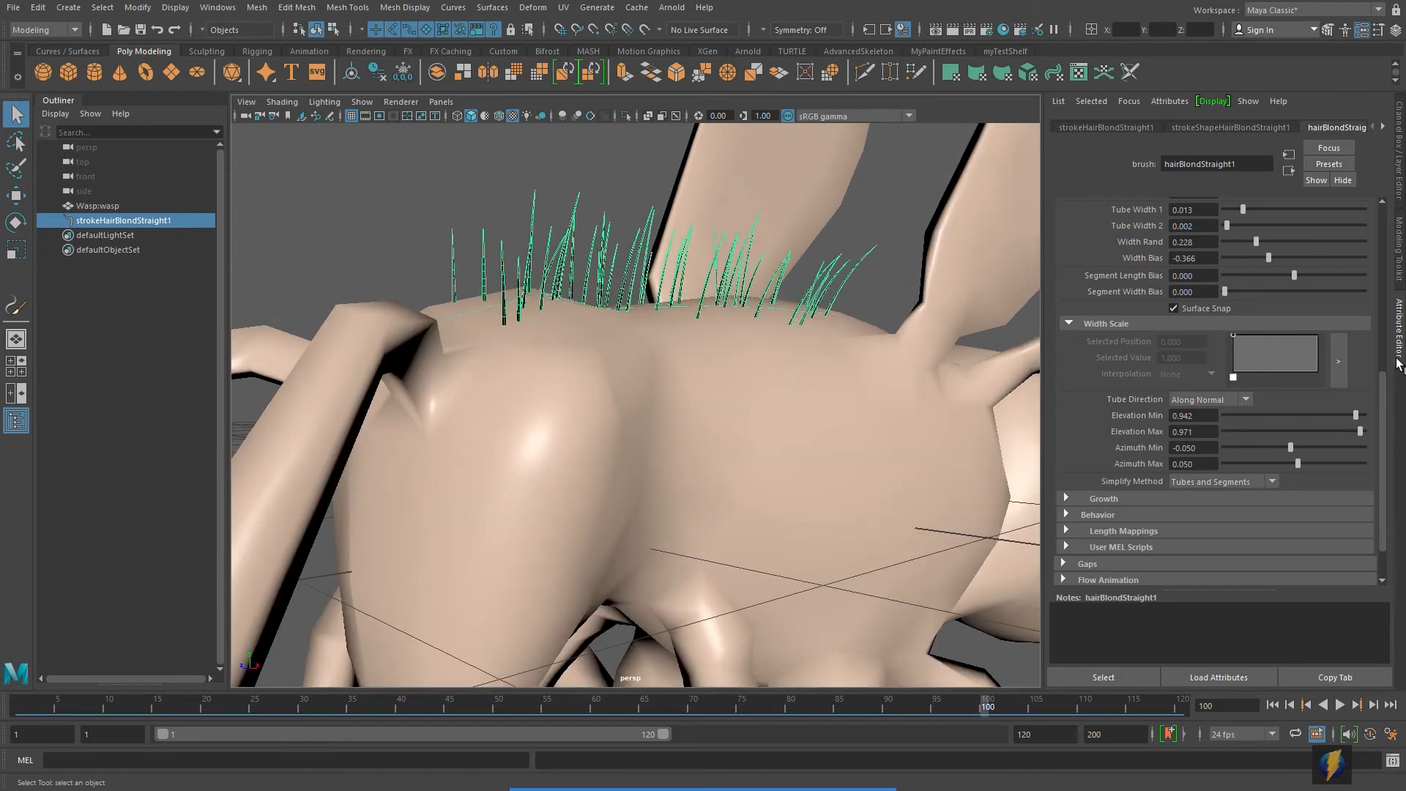
pyautogui.moveTo(1355, 415)
pyautogui.mouseDown()
pyautogui.moveTo(1220, 415)
pyautogui.moveTo(1360, 417)
pyautogui.mouseUp()
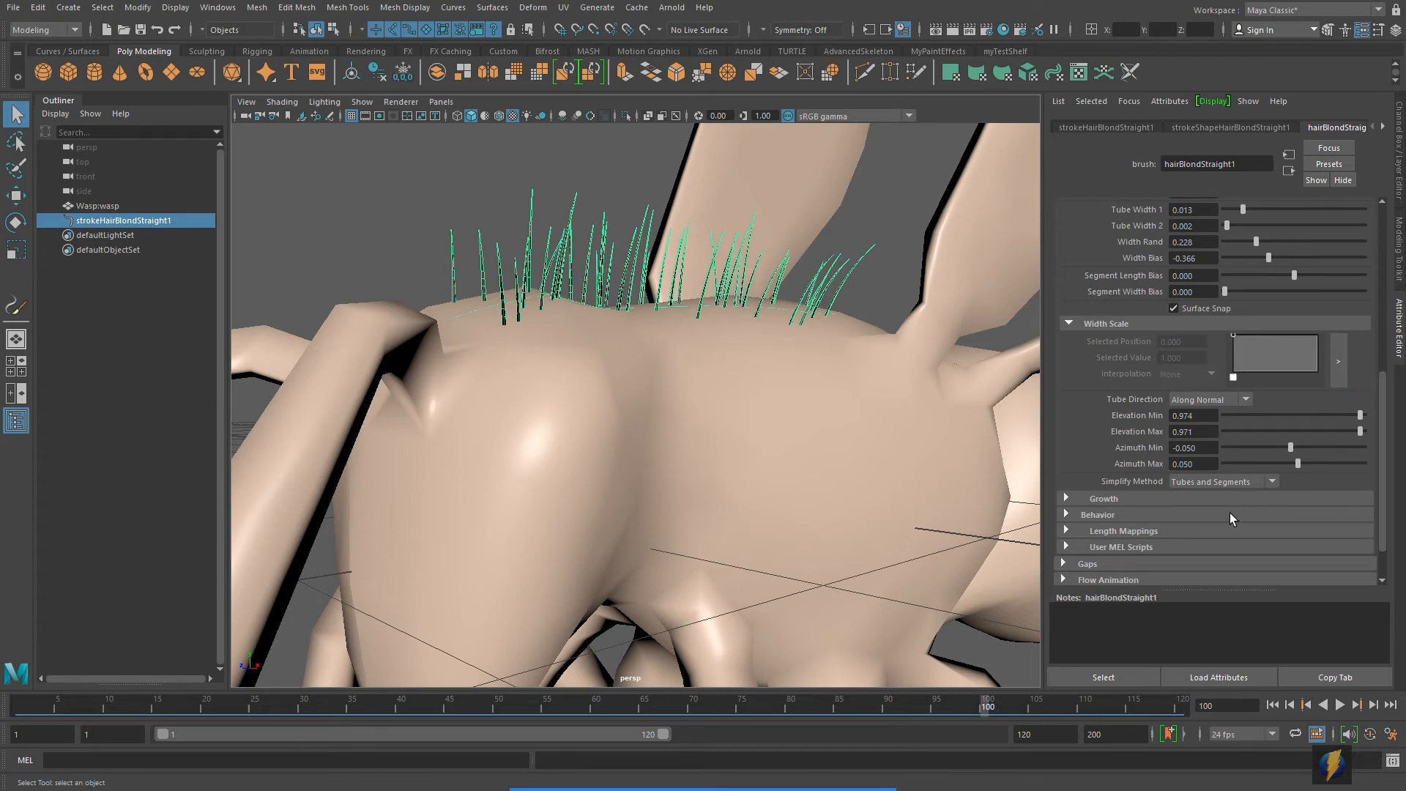
# Step: Turn on Branches in the Growth settings to test branching on the wasp's hairs
pyautogui.scroll(-2, 1228, 507)
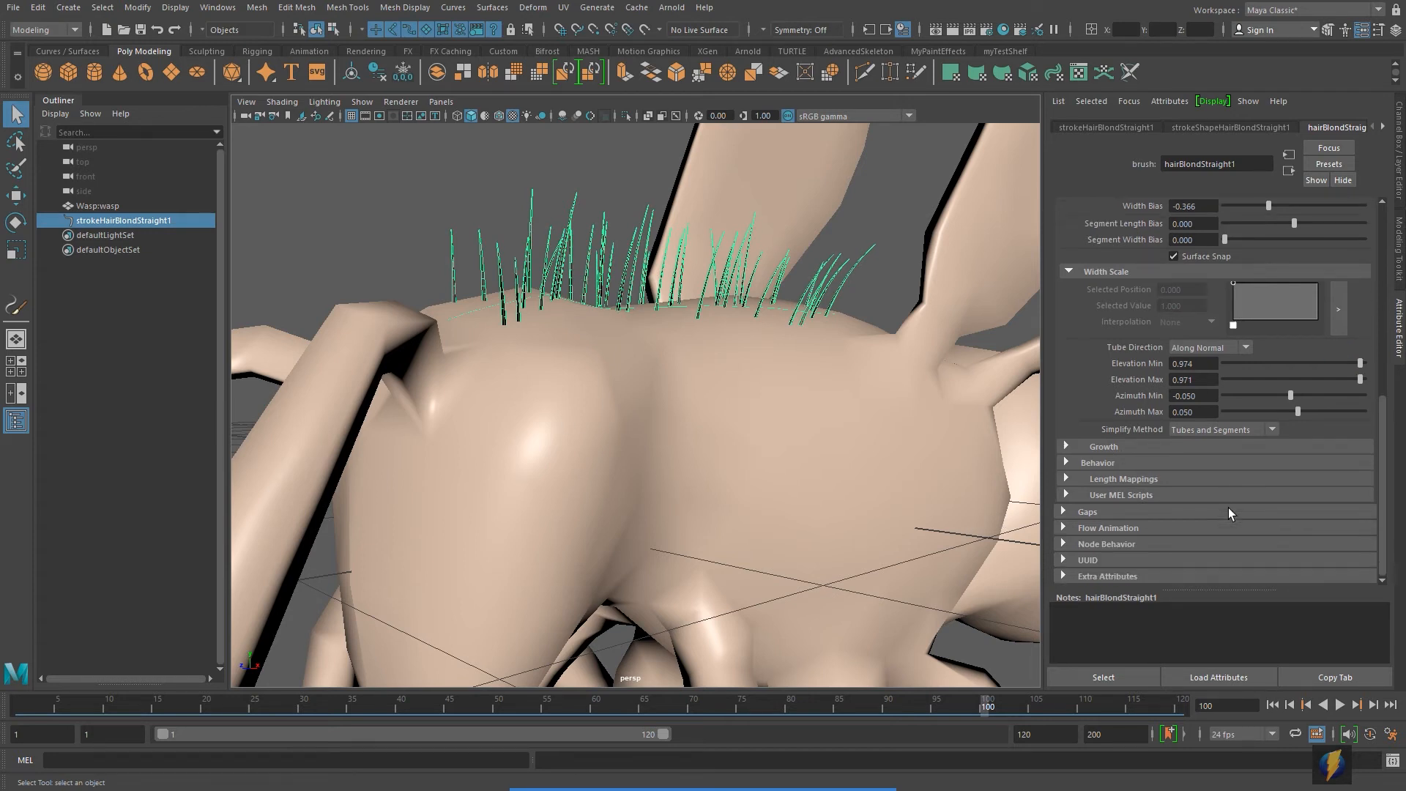
pyautogui.click(1066, 446)
pyautogui.moveTo(791, 433)
pyautogui.keyDown('alt'); pyautogui.mouseDown()
pyautogui.moveTo(726, 432)
pyautogui.moveTo(764, 438)
pyautogui.mouseUp(); pyautogui.keyUp('alt')
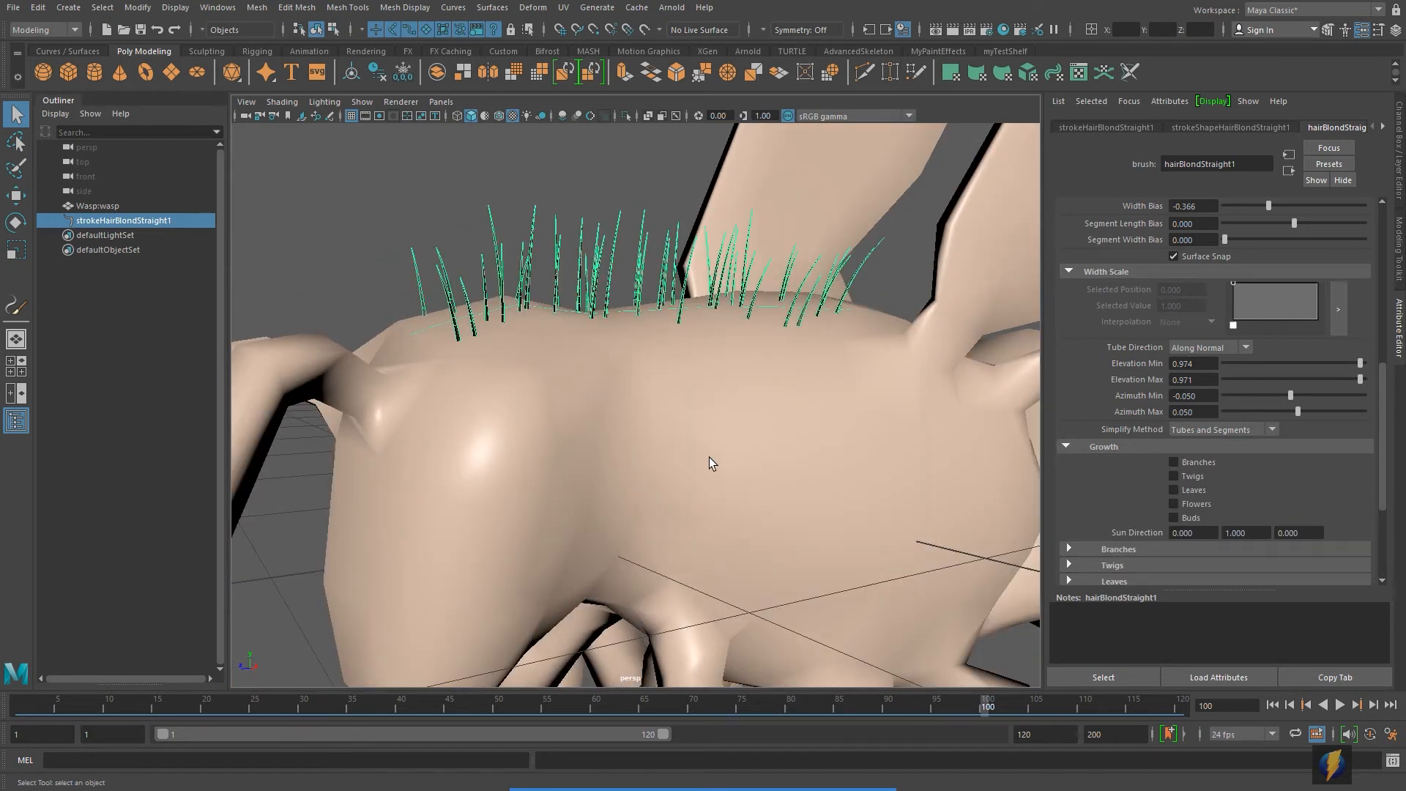
pyautogui.scroll(5, 709, 457)
pyautogui.keyDown('alt'); pyautogui.moveTo(736, 387); pyautogui.dragTo(767, 512, button='middle'); pyautogui.keyUp('alt')
pyautogui.scroll(3, 766, 513)
pyautogui.keyDown('alt'); pyautogui.moveTo(727, 489); pyautogui.dragTo(694, 466); pyautogui.keyUp('alt')
pyautogui.scroll(3, 708, 487)
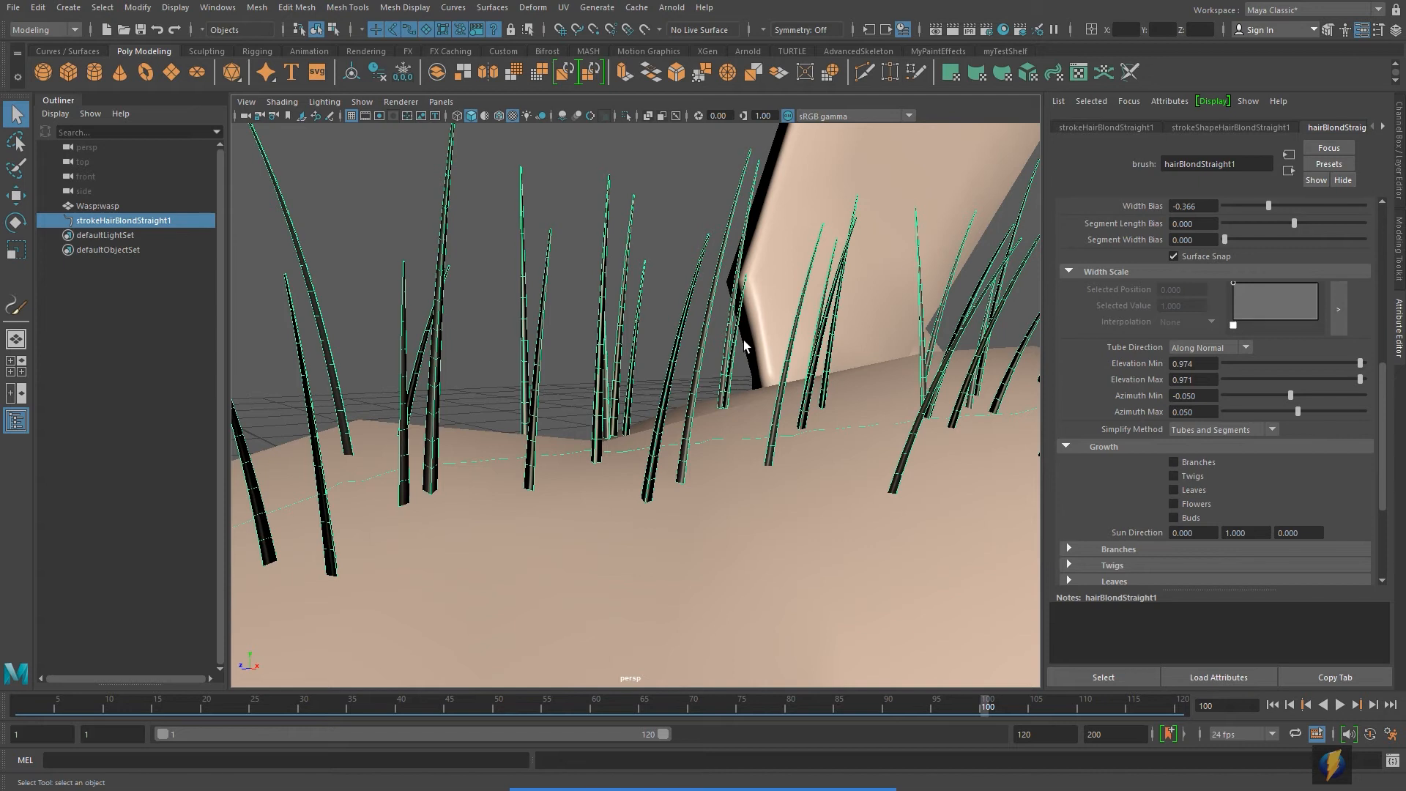
pyautogui.click(1173, 462)
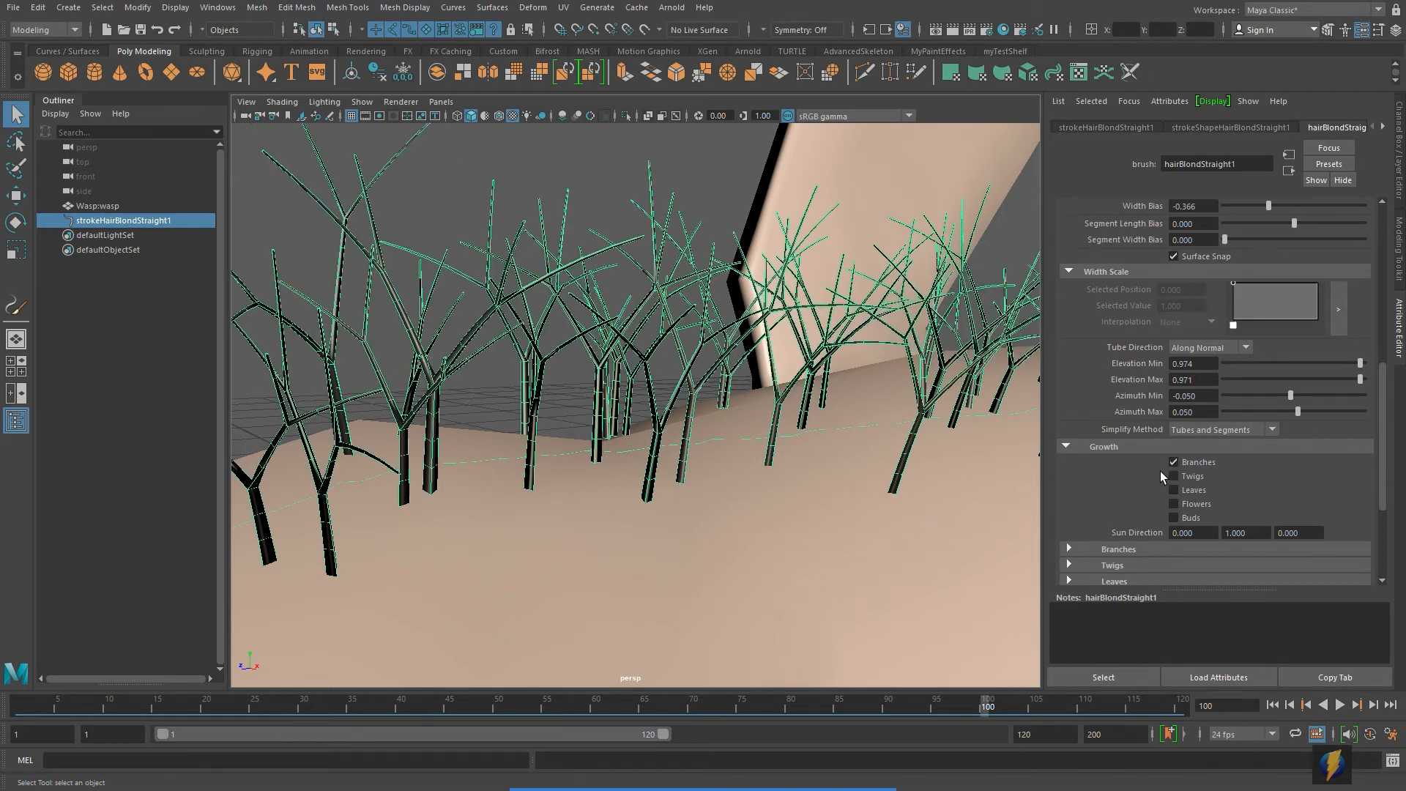
# Step: Toggle Twigs, Leaves and Flowers on and off to test their growth, and turn Branches back off
pyautogui.click(1174, 476)
pyautogui.click(1175, 476)
pyautogui.click(1174, 490)
pyautogui.click(1175, 490)
pyautogui.click(1174, 504)
pyautogui.click(1174, 504)
pyautogui.scroll(-5, 912, 490)
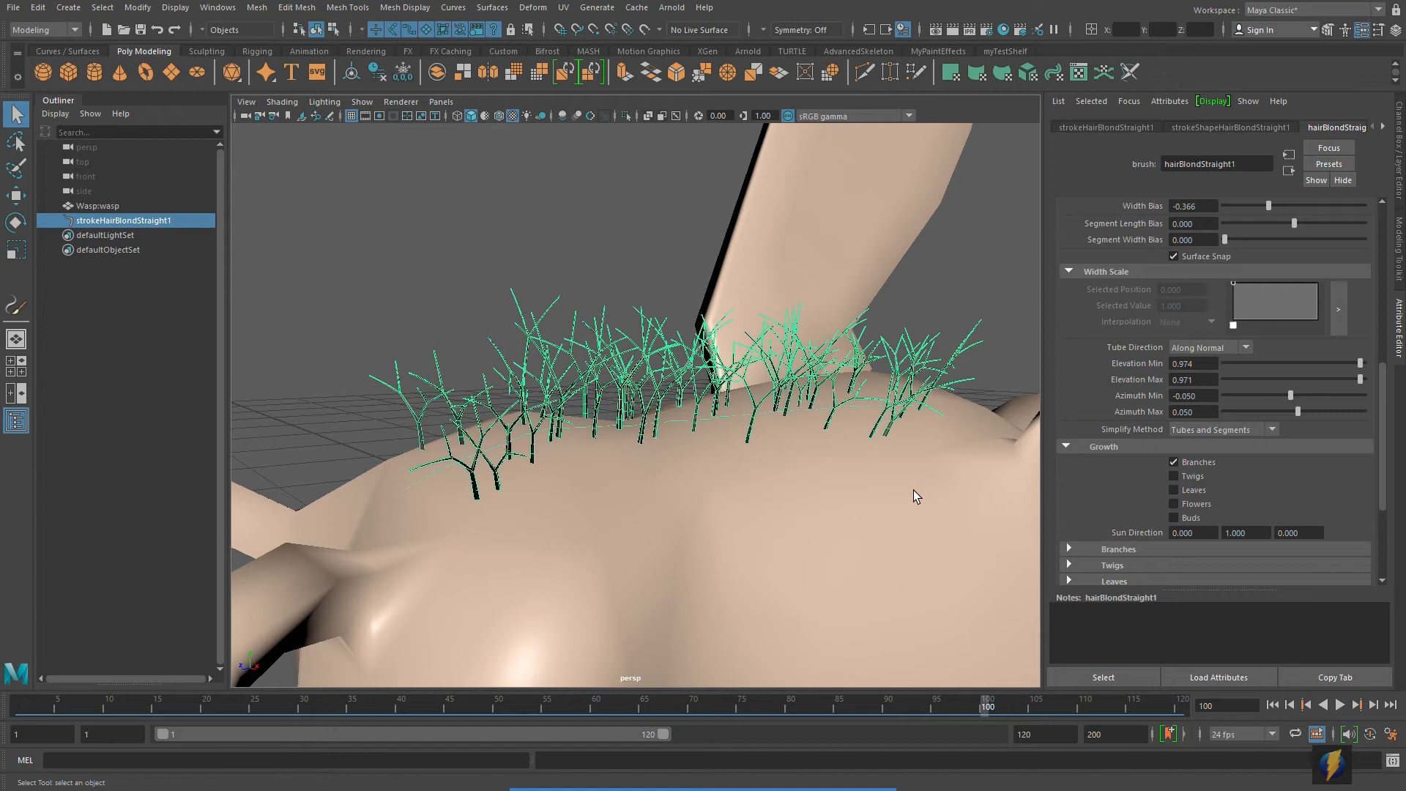
pyautogui.click(1173, 461)
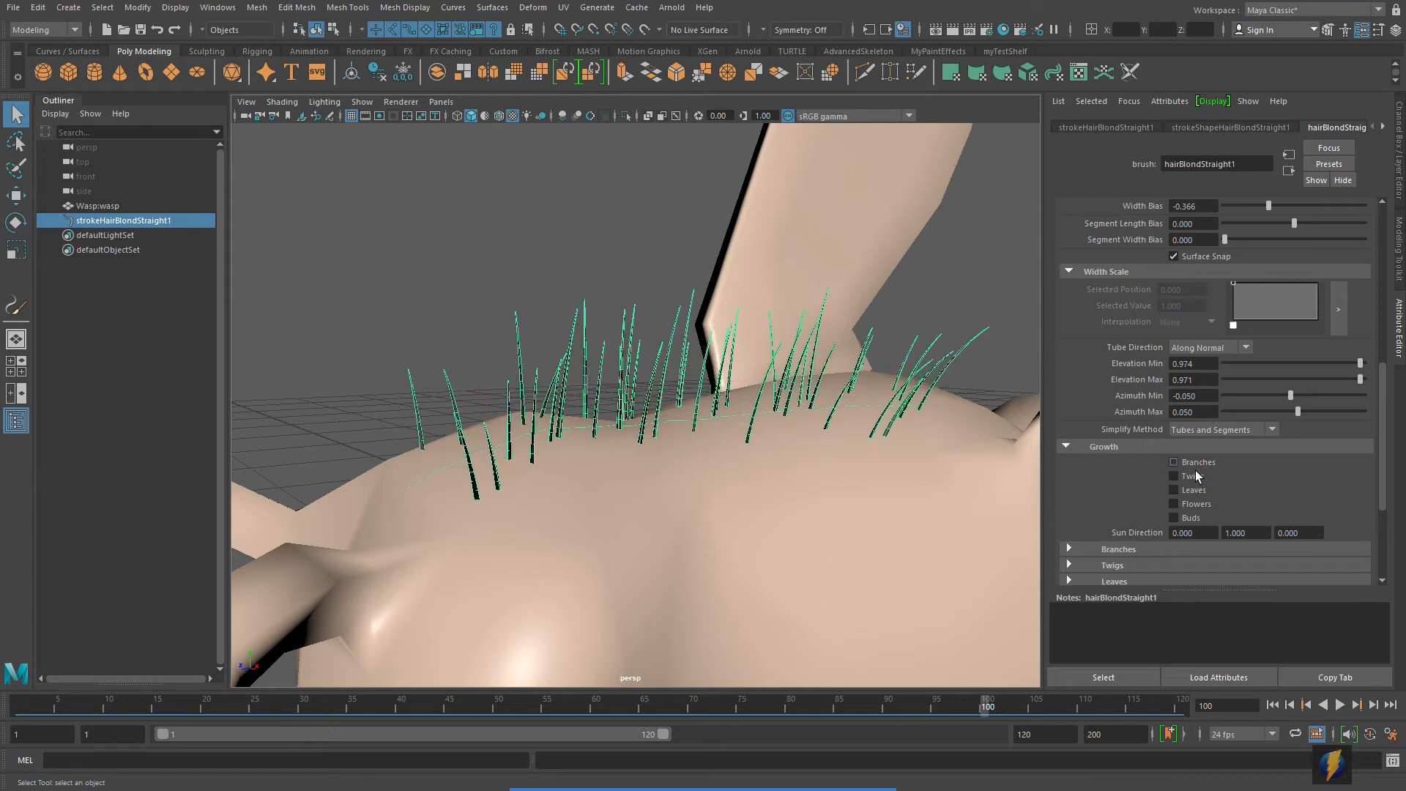
pyautogui.click(1067, 446)
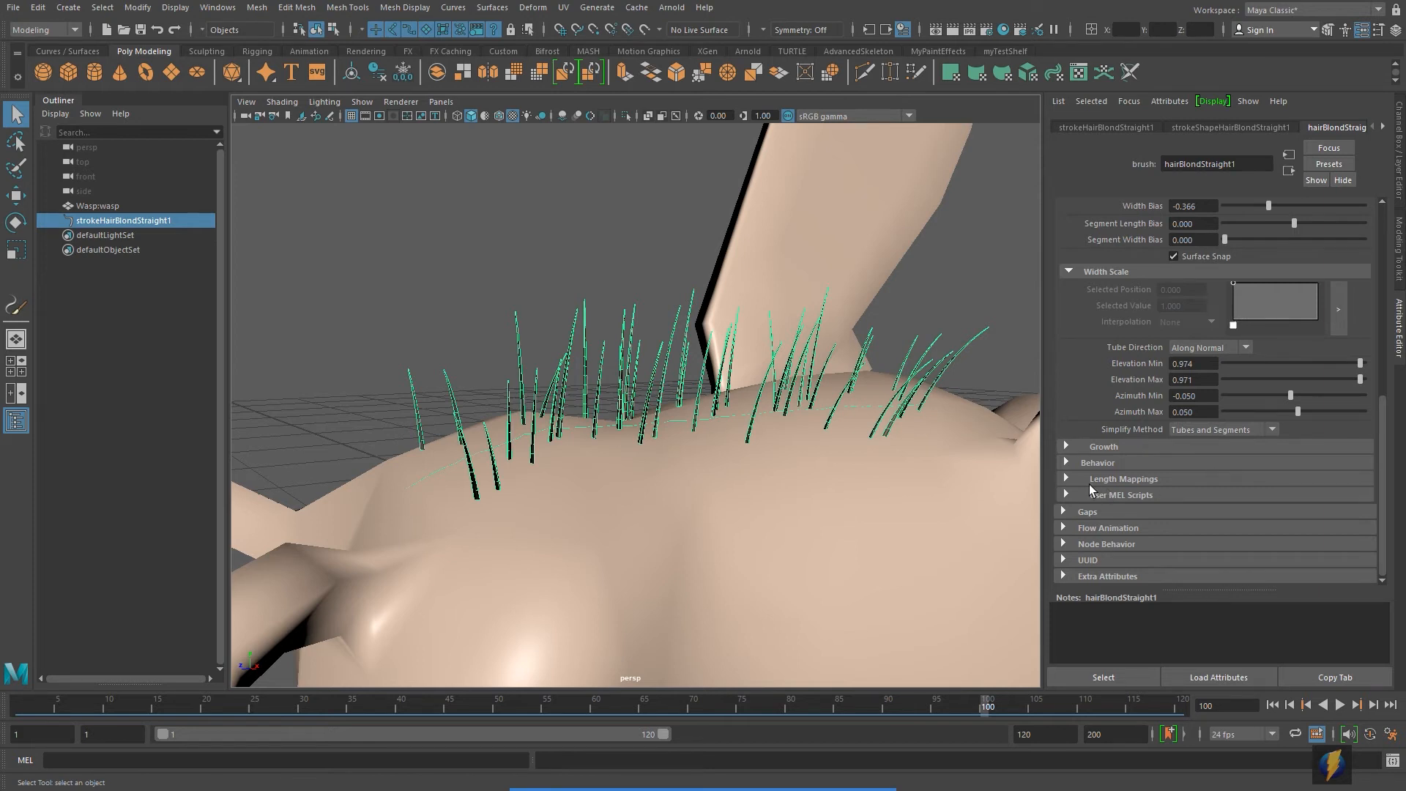
# Step: Make the hairs irregular by setting Noise to 0.5 in the Displacement settings under Behavior
pyautogui.moveTo(696, 788)
pyautogui.click(756, 774)
pyautogui.moveTo(797, 577)
pyautogui.mouseDown()
pyautogui.moveTo(1035, 509)
pyautogui.moveTo(1057, 466)
pyautogui.mouseUp()
pyautogui.click(1063, 463)
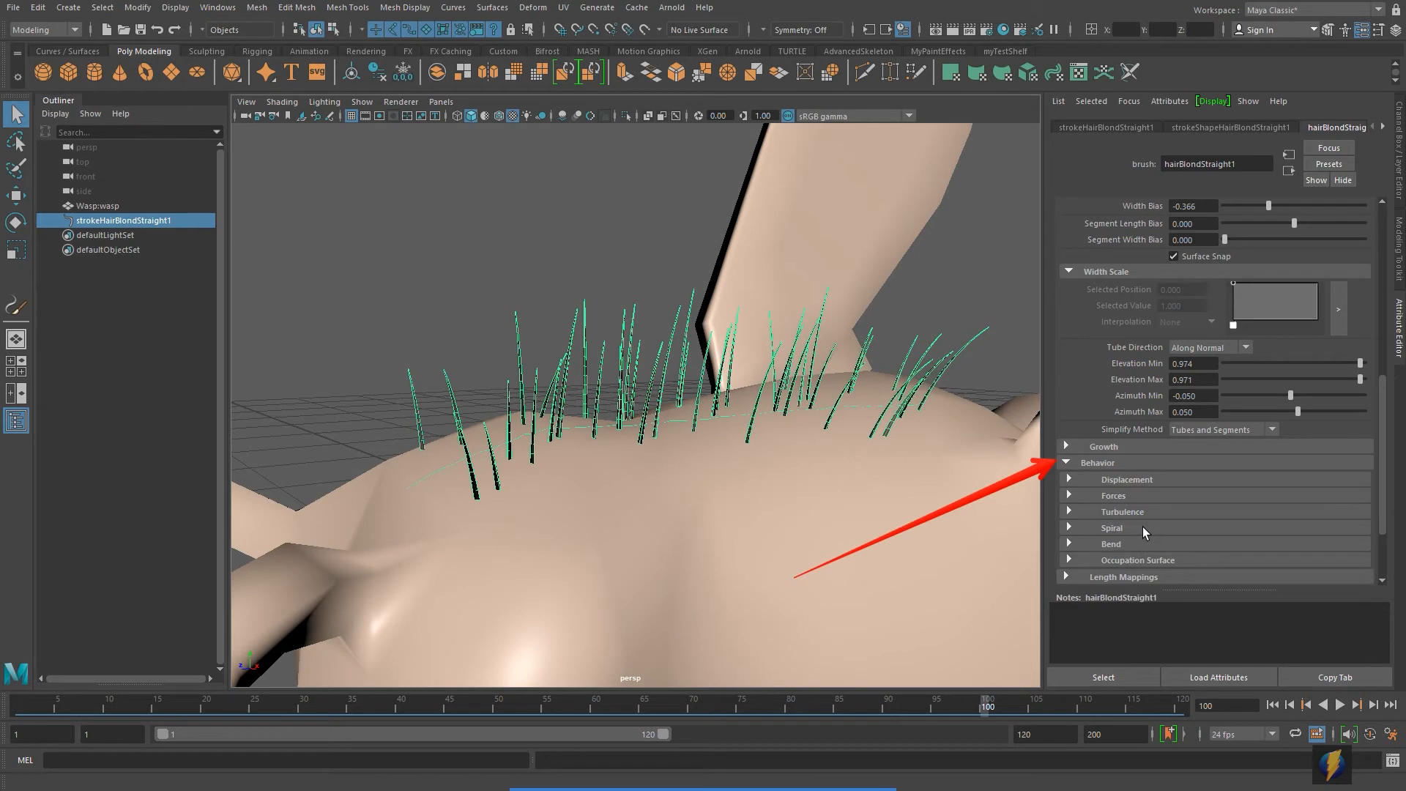
pyautogui.moveTo(699, 475)
pyautogui.keyDown('alt'); pyautogui.mouseDown()
pyautogui.moveTo(655, 469)
pyautogui.moveTo(675, 489)
pyautogui.mouseUp(); pyautogui.keyUp('alt')
pyautogui.scroll(5, 675, 490)
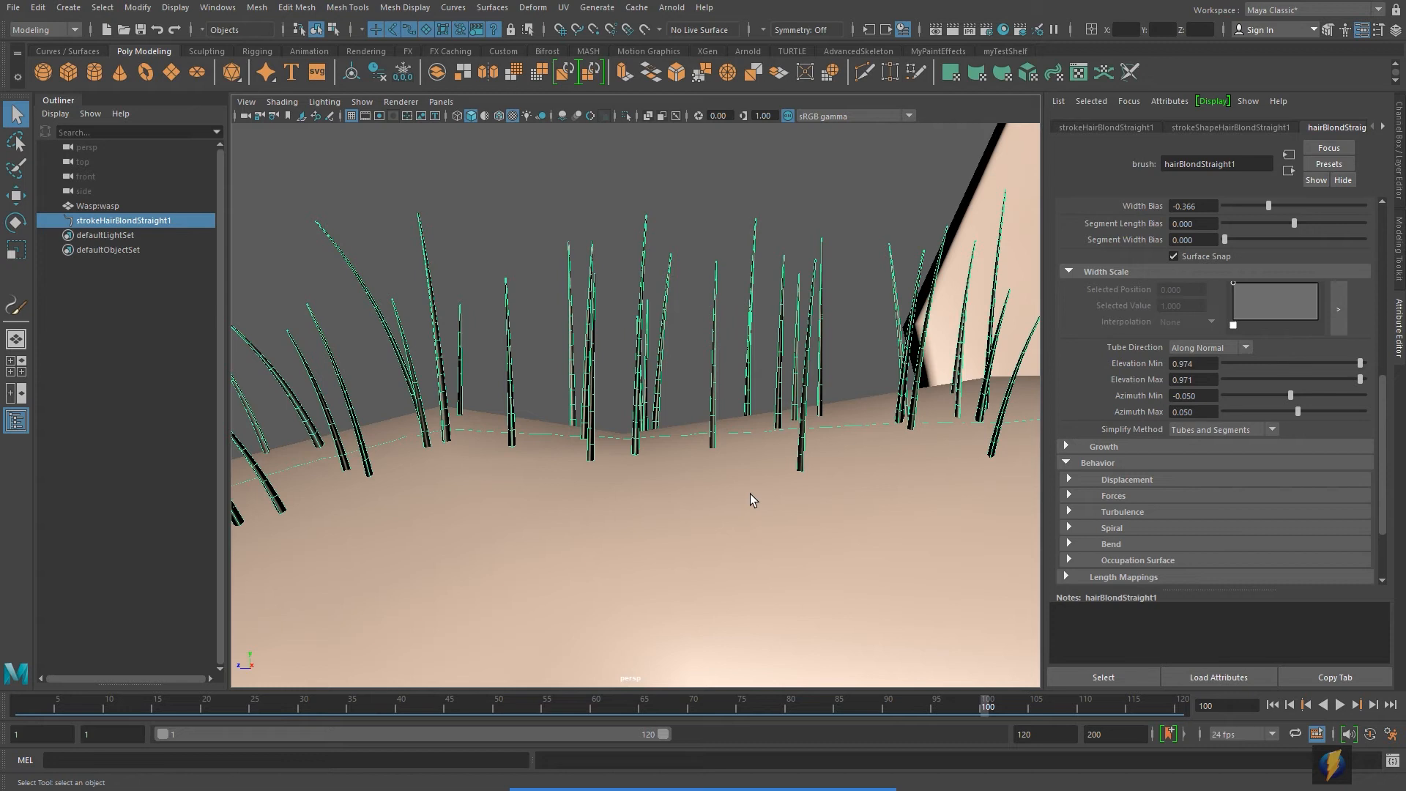
pyautogui.click(1069, 480)
pyautogui.scroll(-3, 1251, 475)
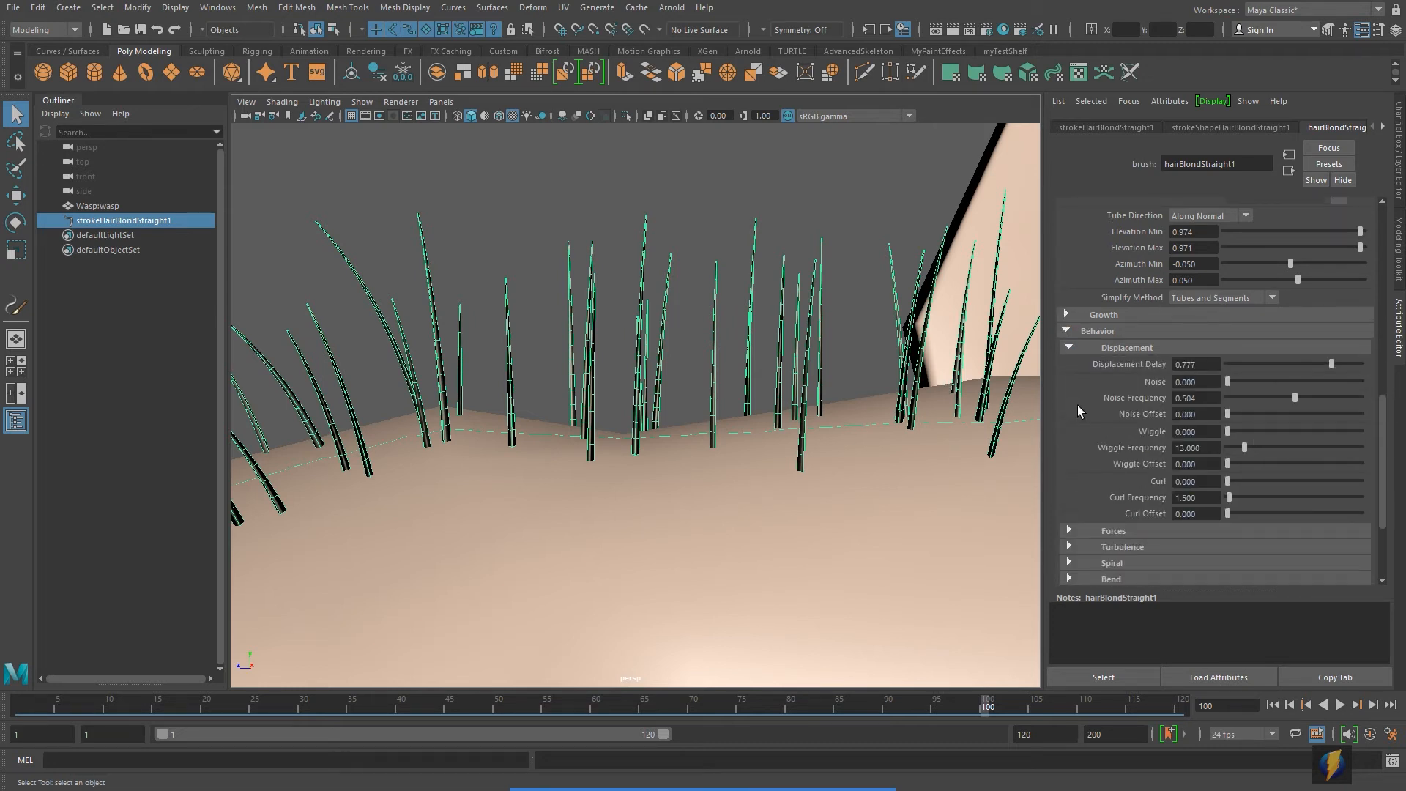
pyautogui.click(765, 772)
pyautogui.moveTo(756, 573)
pyautogui.mouseDown()
pyautogui.moveTo(887, 573)
pyautogui.moveTo(1142, 406)
pyautogui.moveTo(1148, 389)
pyautogui.moveTo(1133, 442)
pyautogui.moveTo(1058, 477)
pyautogui.moveTo(1137, 485)
pyautogui.moveTo(1045, 486)
pyautogui.moveTo(1149, 471)
pyautogui.moveTo(1113, 402)
pyautogui.moveTo(1101, 448)
pyautogui.moveTo(1071, 471)
pyautogui.moveTo(1098, 495)
pyautogui.moveTo(644, 512)
pyautogui.moveTo(555, 448)
pyautogui.moveTo(510, 442)
pyautogui.moveTo(502, 277)
pyautogui.moveTo(509, 458)
pyautogui.moveTo(586, 417)
pyautogui.moveTo(578, 275)
pyautogui.moveTo(567, 363)
pyautogui.moveTo(560, 278)
pyautogui.moveTo(640, 439)
pyautogui.moveTo(700, 383)
pyautogui.moveTo(700, 424)
pyautogui.moveTo(947, 592)
pyautogui.moveTo(1023, 439)
pyautogui.moveTo(1097, 398)
pyautogui.moveTo(1066, 408)
pyautogui.mouseUp()
pyautogui.moveTo(1227, 380); pyautogui.dragTo(1368, 388)
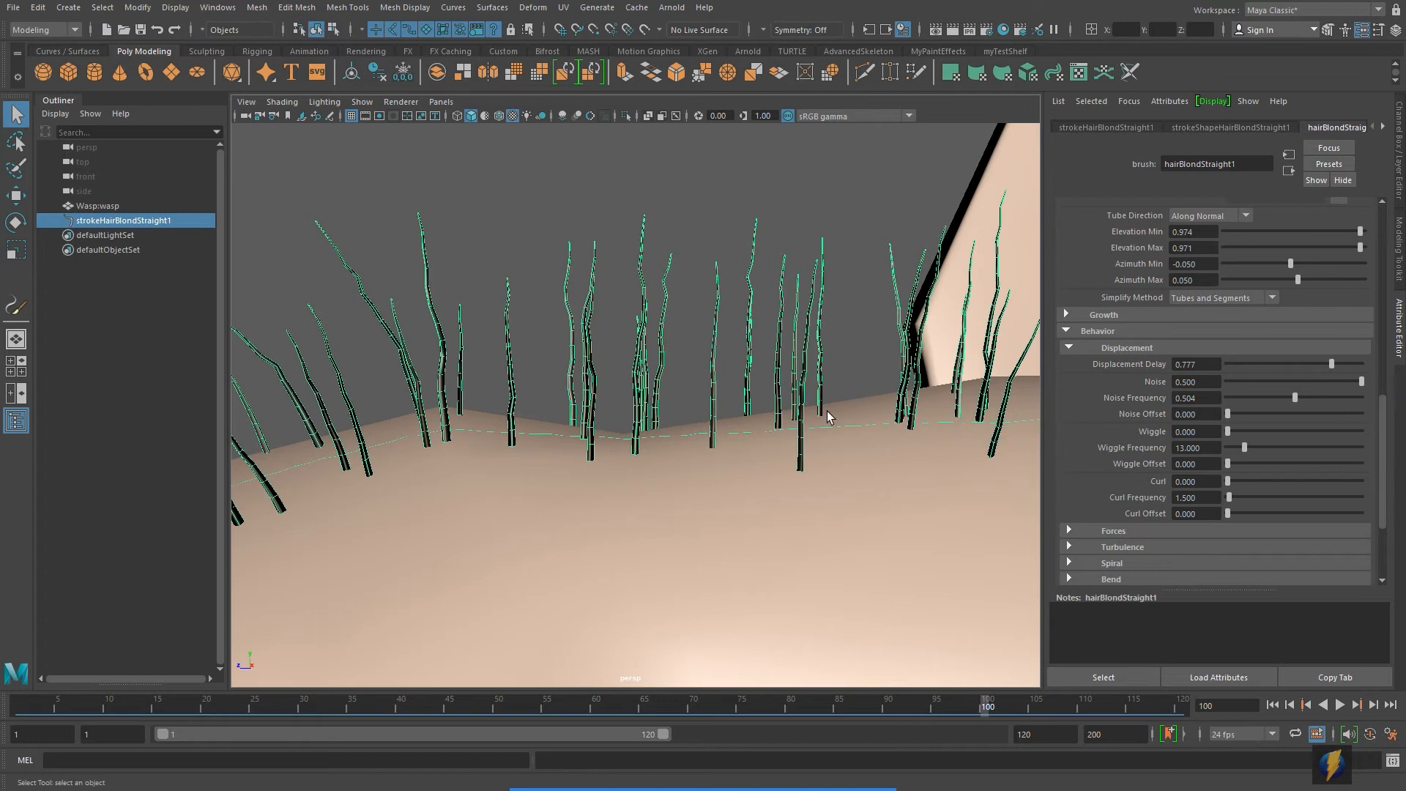
# Step: Set the hair displacement's Noise Offset to 0.007 and raise Wiggle to 0.5
pyautogui.moveTo(619, 438)
pyautogui.keyDown('alt'); pyautogui.mouseDown()
pyautogui.moveTo(664, 429)
pyautogui.moveTo(639, 432)
pyautogui.mouseUp(); pyautogui.keyUp('alt')
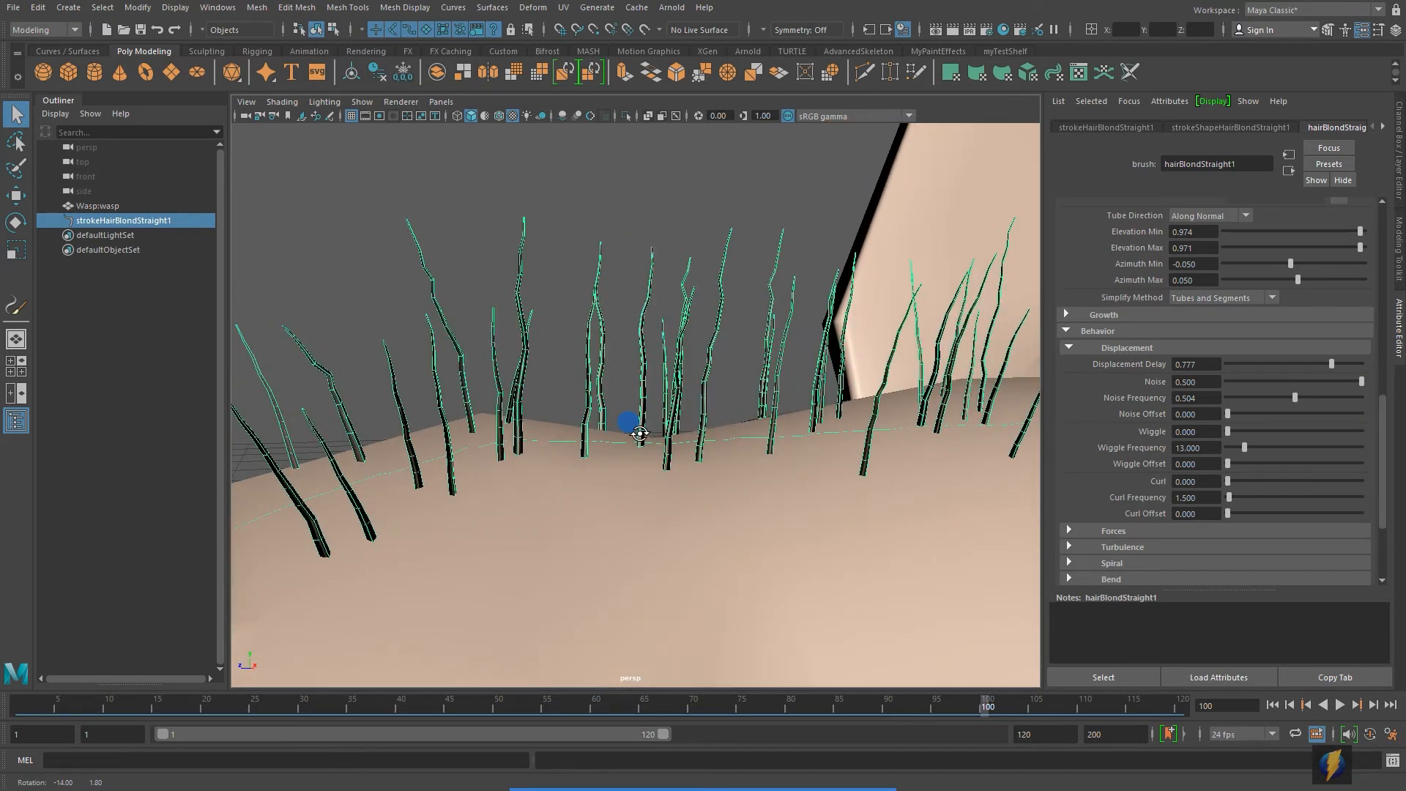
pyautogui.scroll(2, 659, 446)
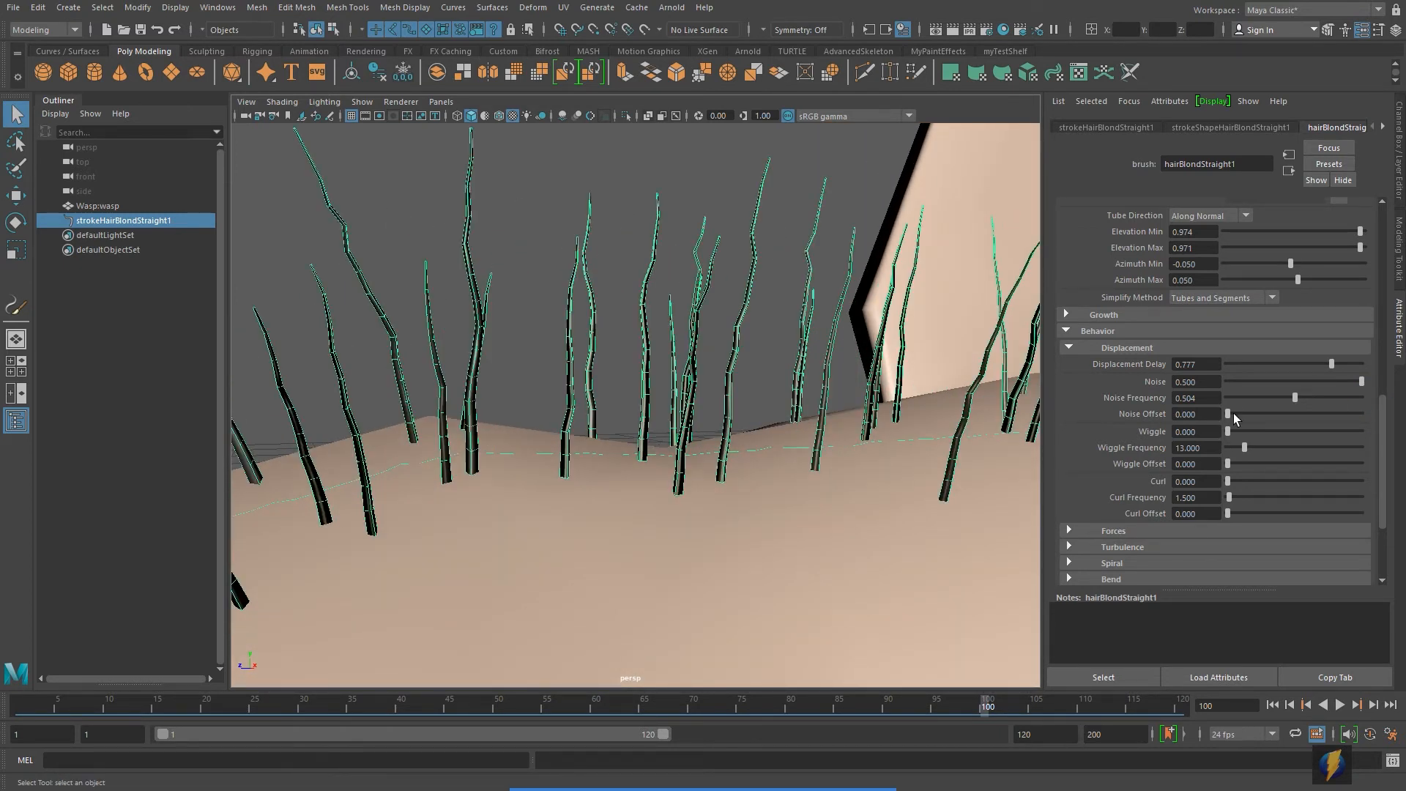
pyautogui.moveTo(1228, 413)
pyautogui.mouseDown()
pyautogui.moveTo(1322, 421)
pyautogui.moveTo(1238, 432)
pyautogui.mouseUp()
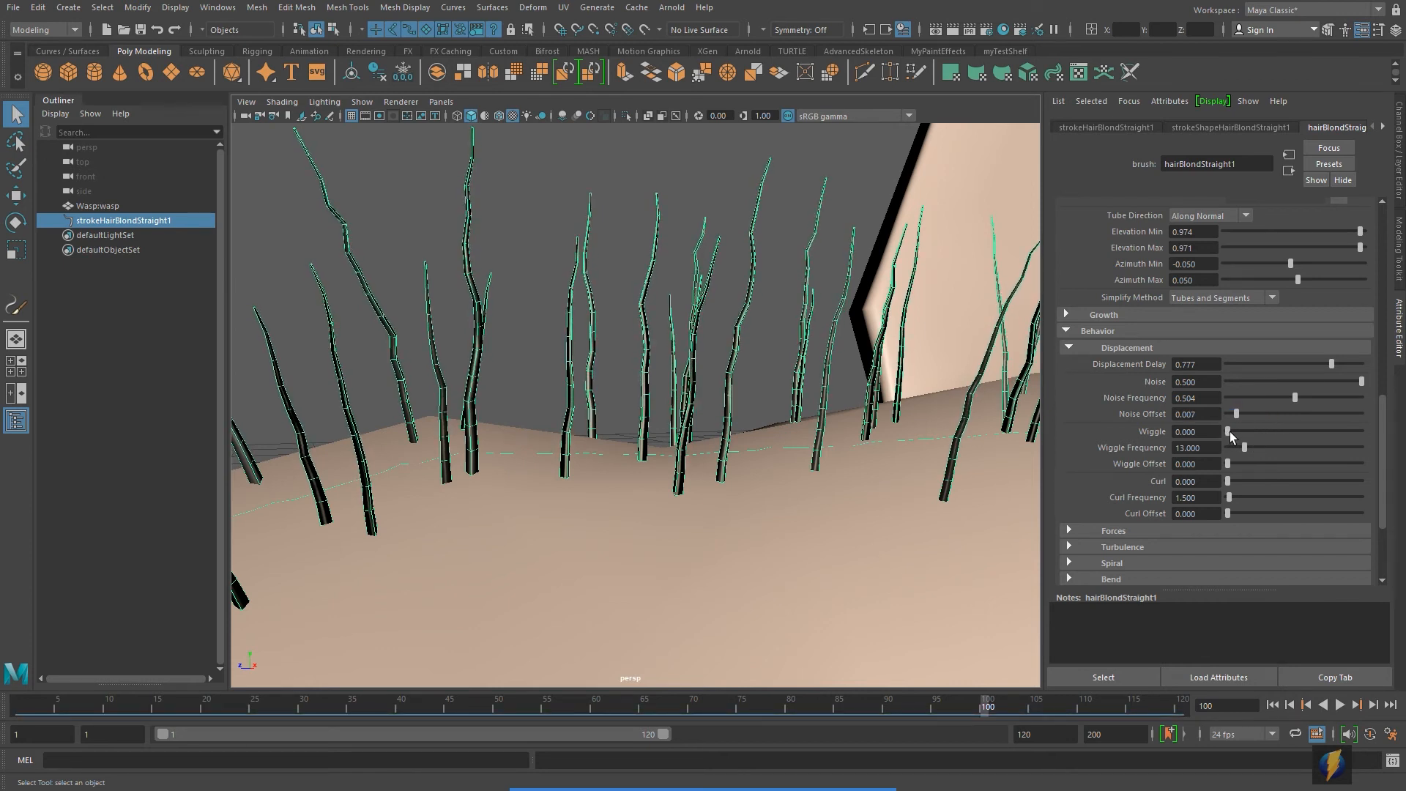
pyautogui.moveTo(1228, 432); pyautogui.dragTo(1395, 432)
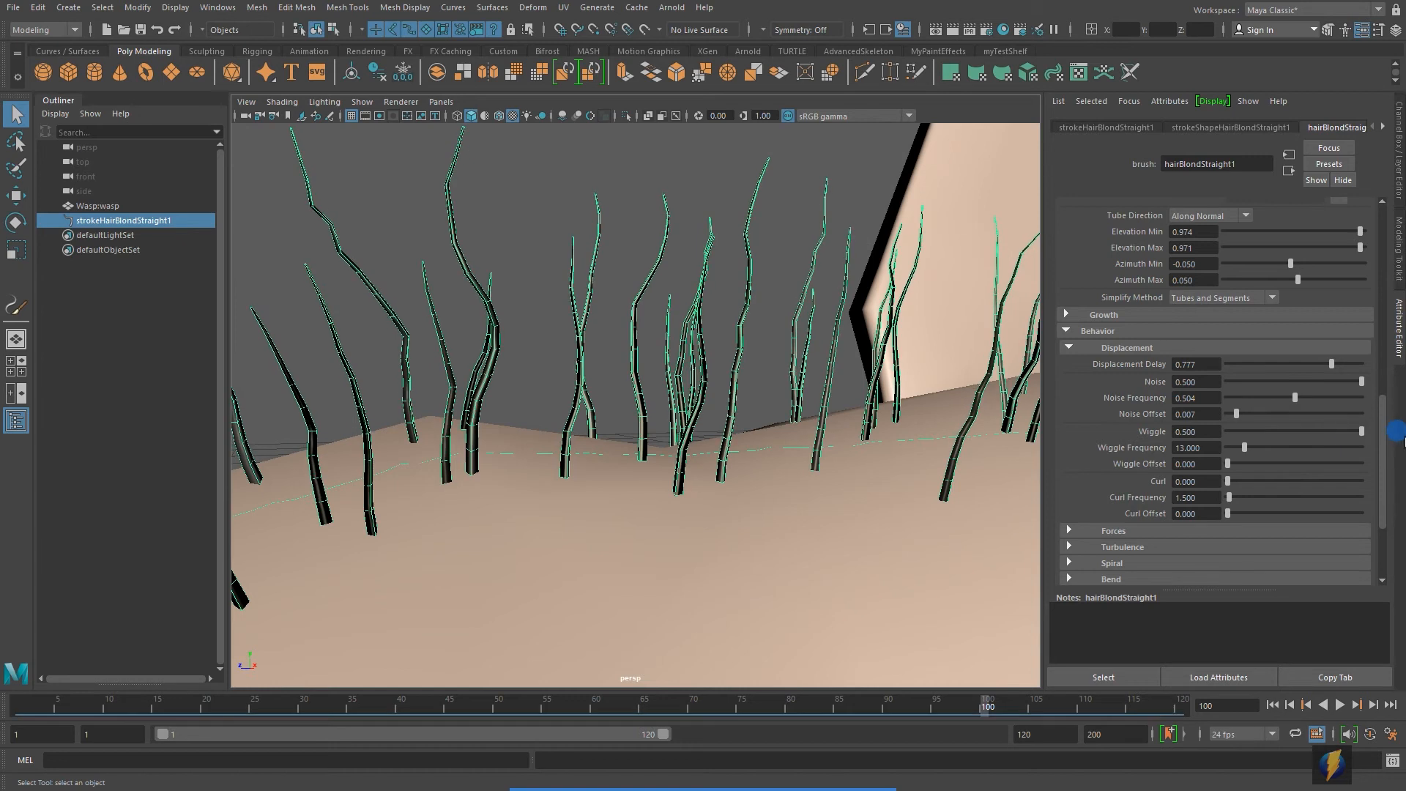
# Step: Set the hair displacement's Curl to 0.5 and both Curl Frequency and Wiggle Frequency to 0
pyautogui.moveTo(1244, 448); pyautogui.dragTo(1398, 476)
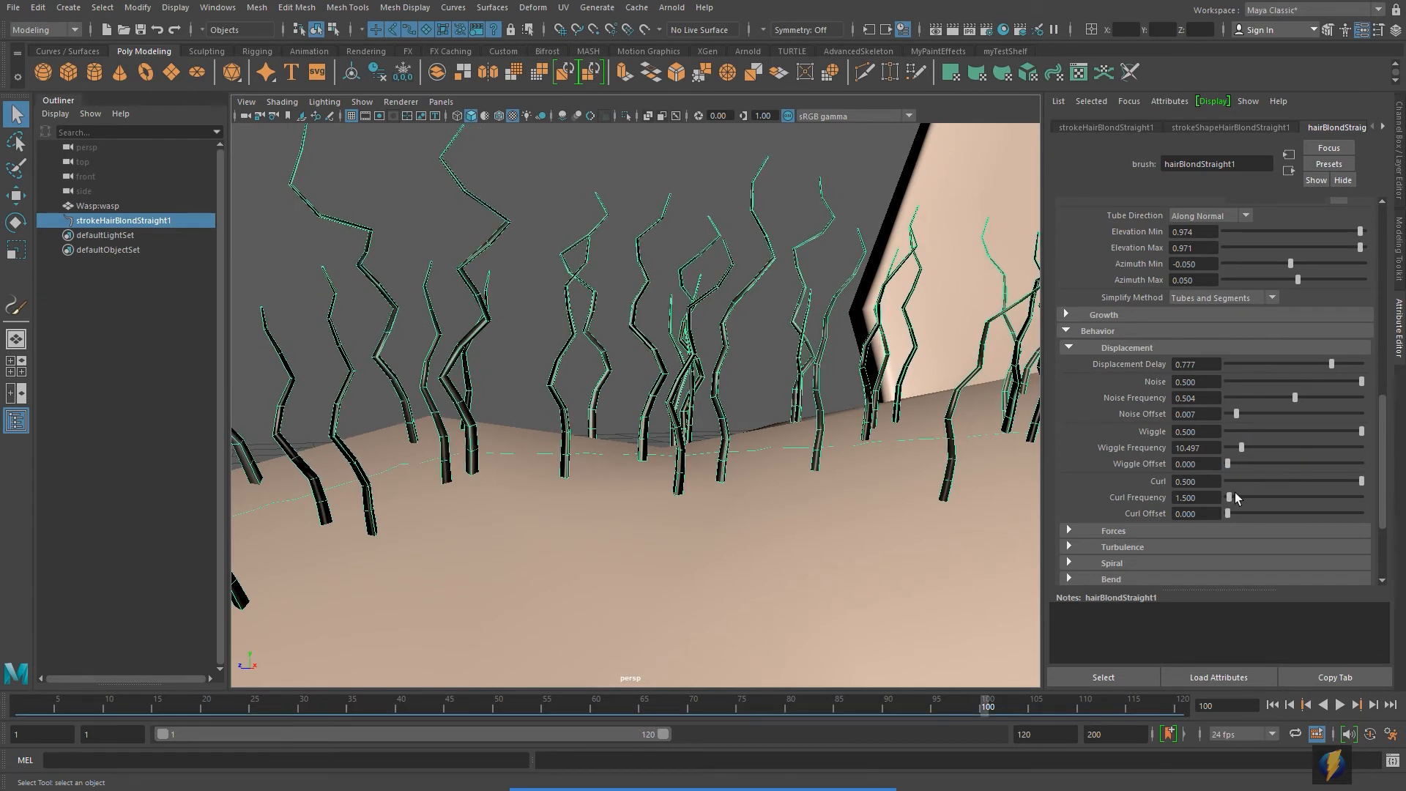
pyautogui.moveTo(1229, 499)
pyautogui.mouseDown()
pyautogui.moveTo(1247, 500)
pyautogui.moveTo(1226, 502)
pyautogui.mouseUp()
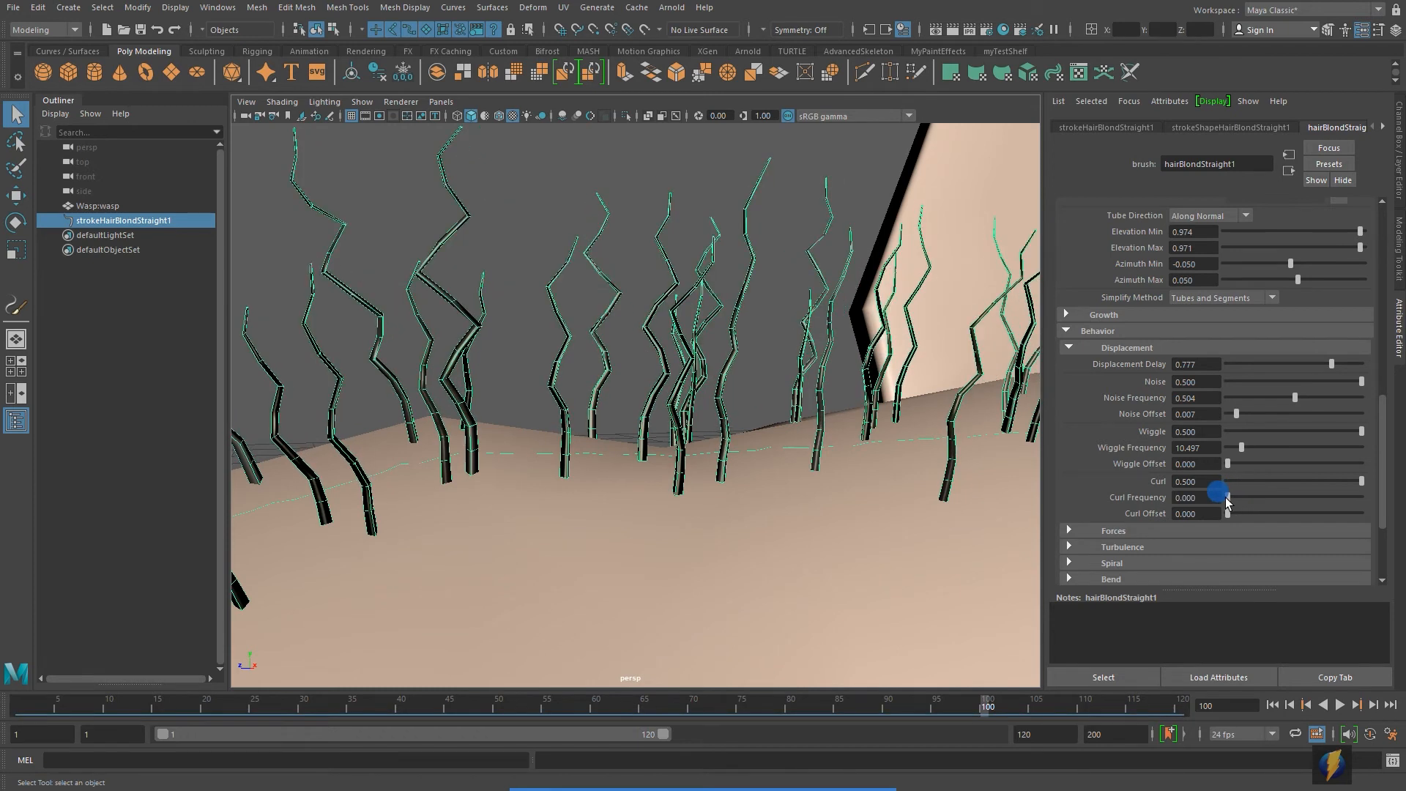
pyautogui.moveTo(1241, 447); pyautogui.dragTo(1228, 454)
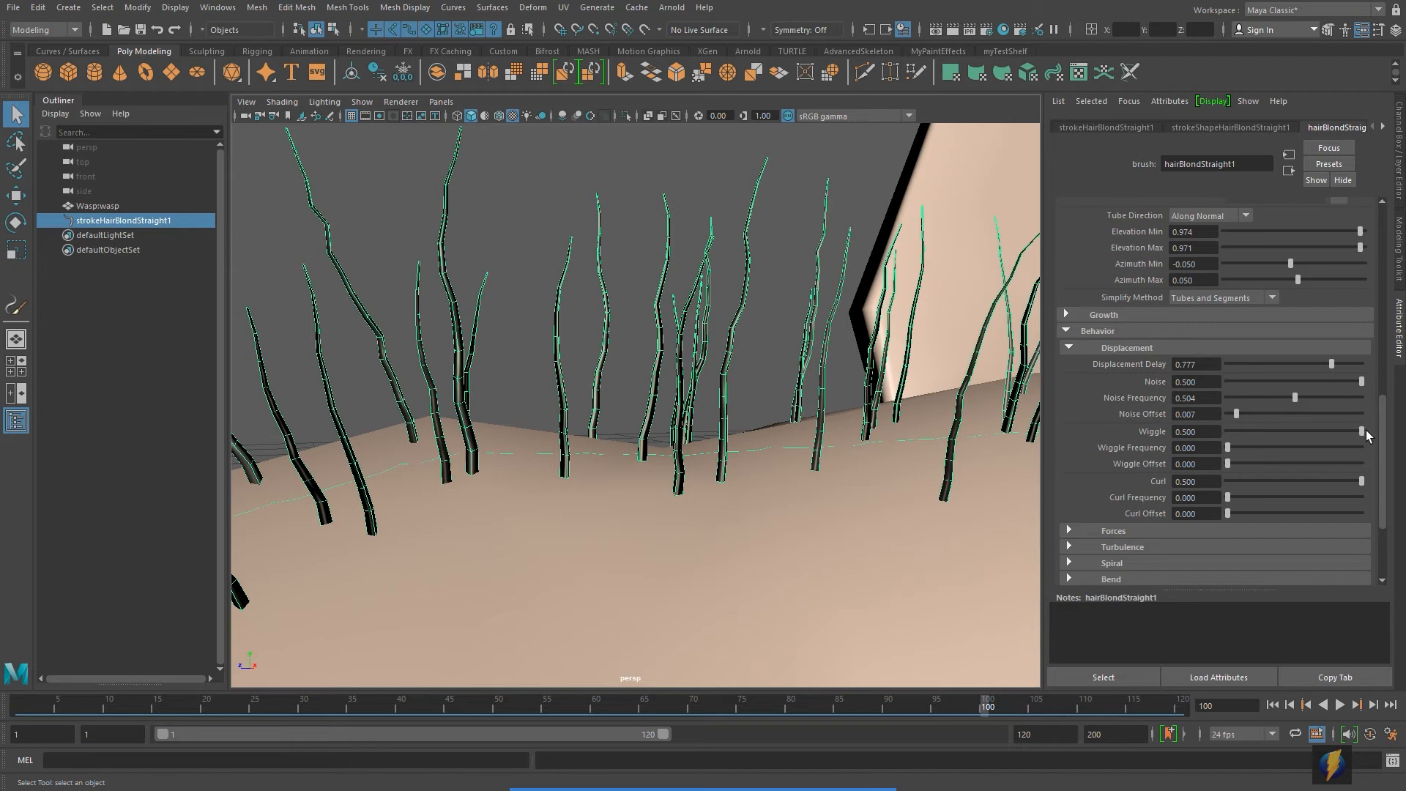
# Step: Lower the displacement's Wiggle to 0.006 and Noise Frequency to 0.105, and save the scene
pyautogui.moveTo(1360, 430); pyautogui.dragTo(1229, 439)
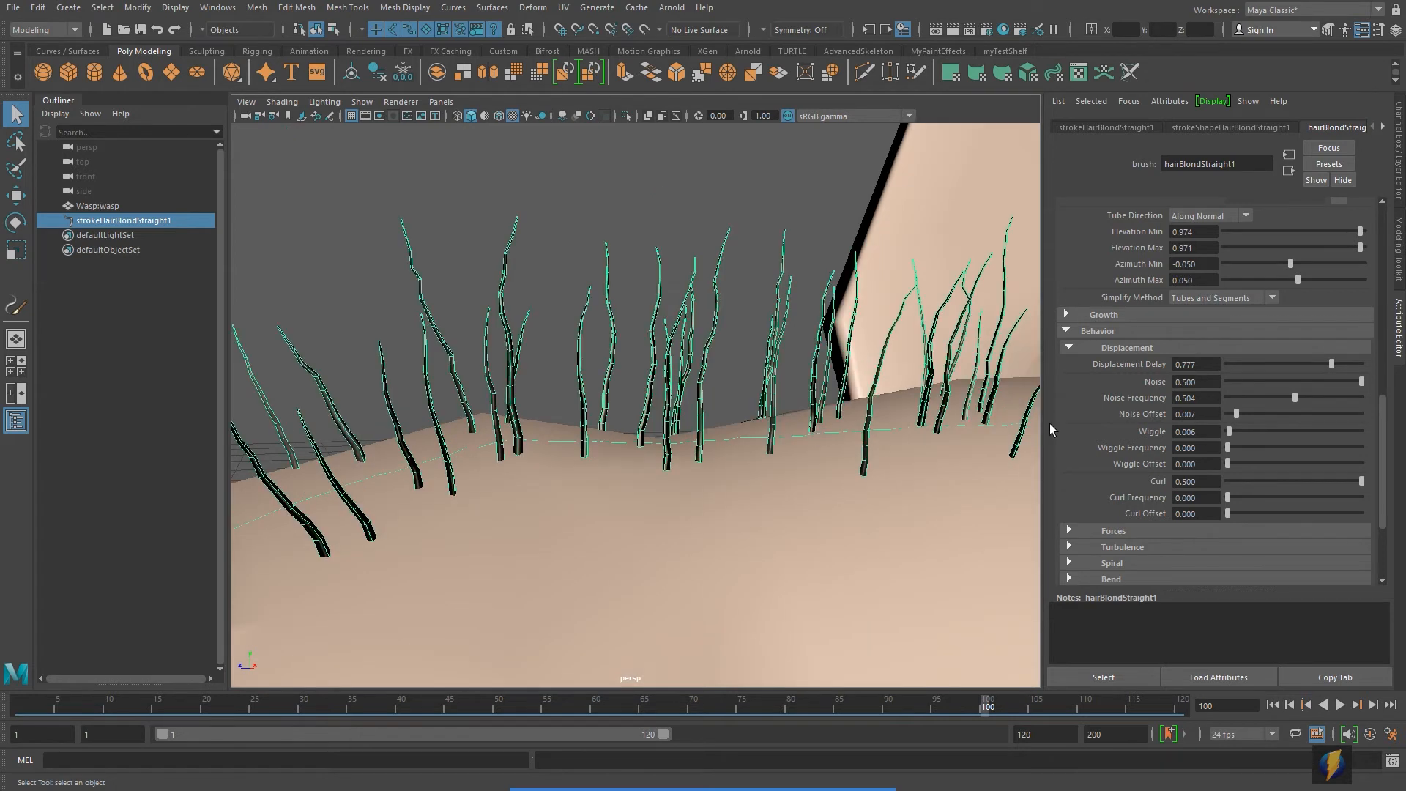
pyautogui.moveTo(1294, 397); pyautogui.dragTo(1241, 401)
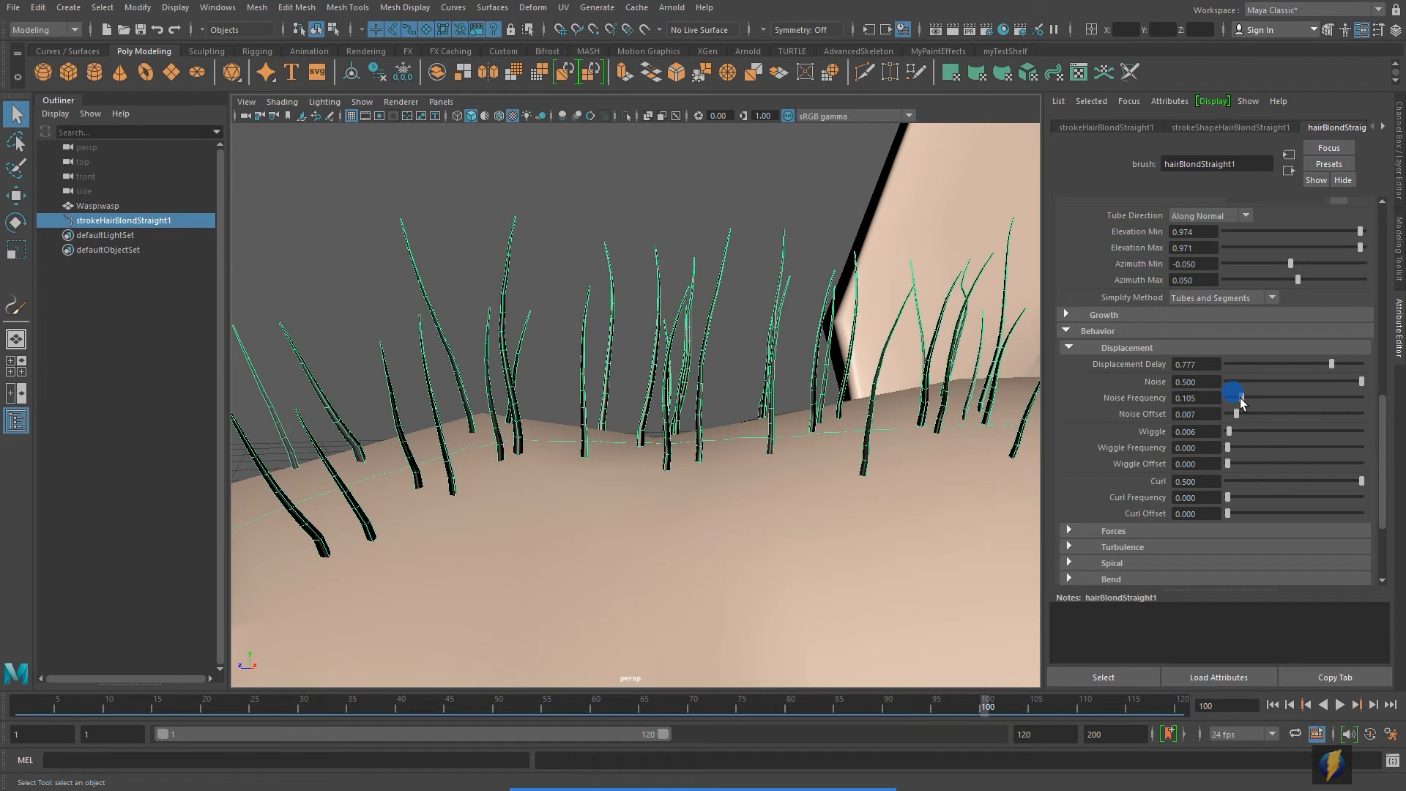
pyautogui.keyDown('alt'); pyautogui.moveTo(582, 429); pyautogui.dragTo(624, 432); pyautogui.keyUp('alt')
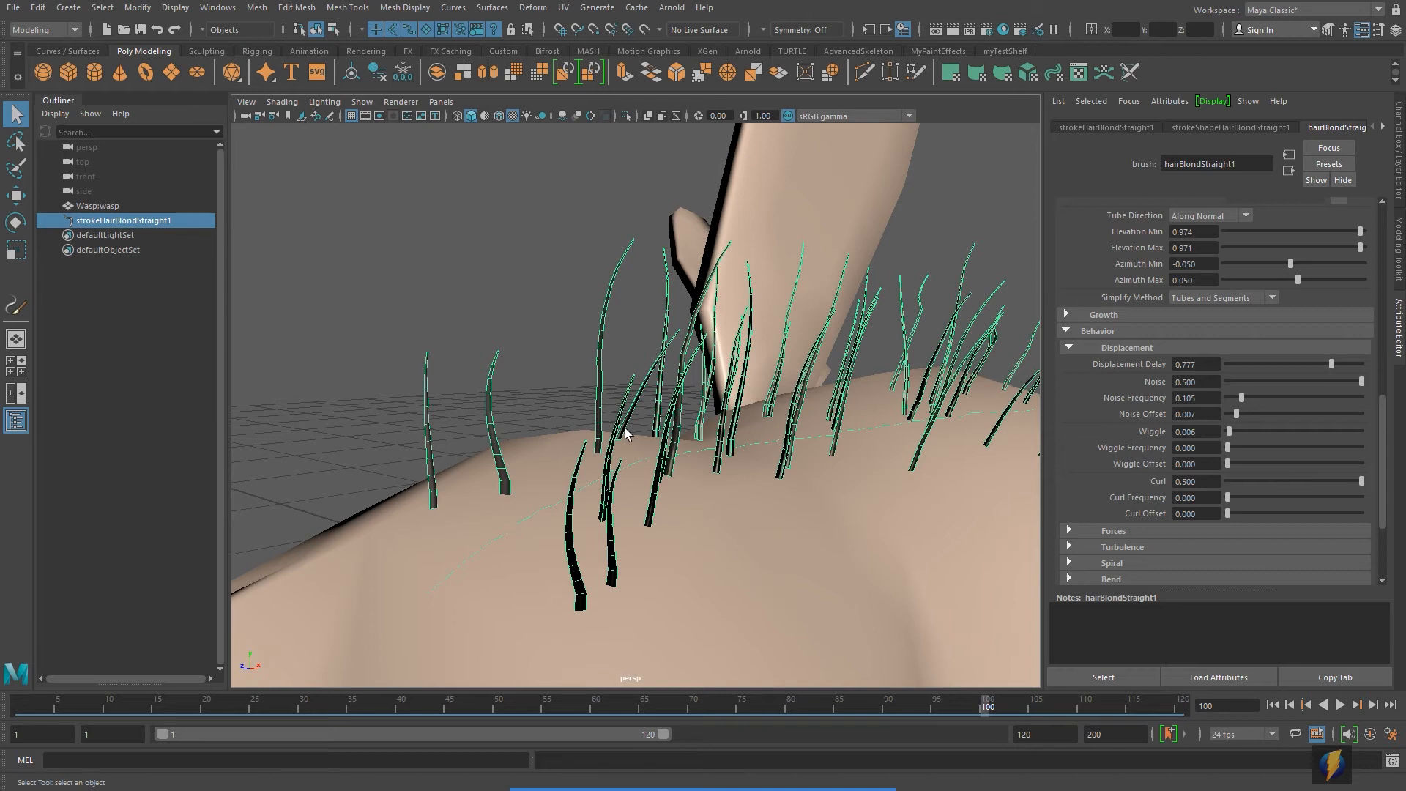
pyautogui.hotkey('ctrl', 's')
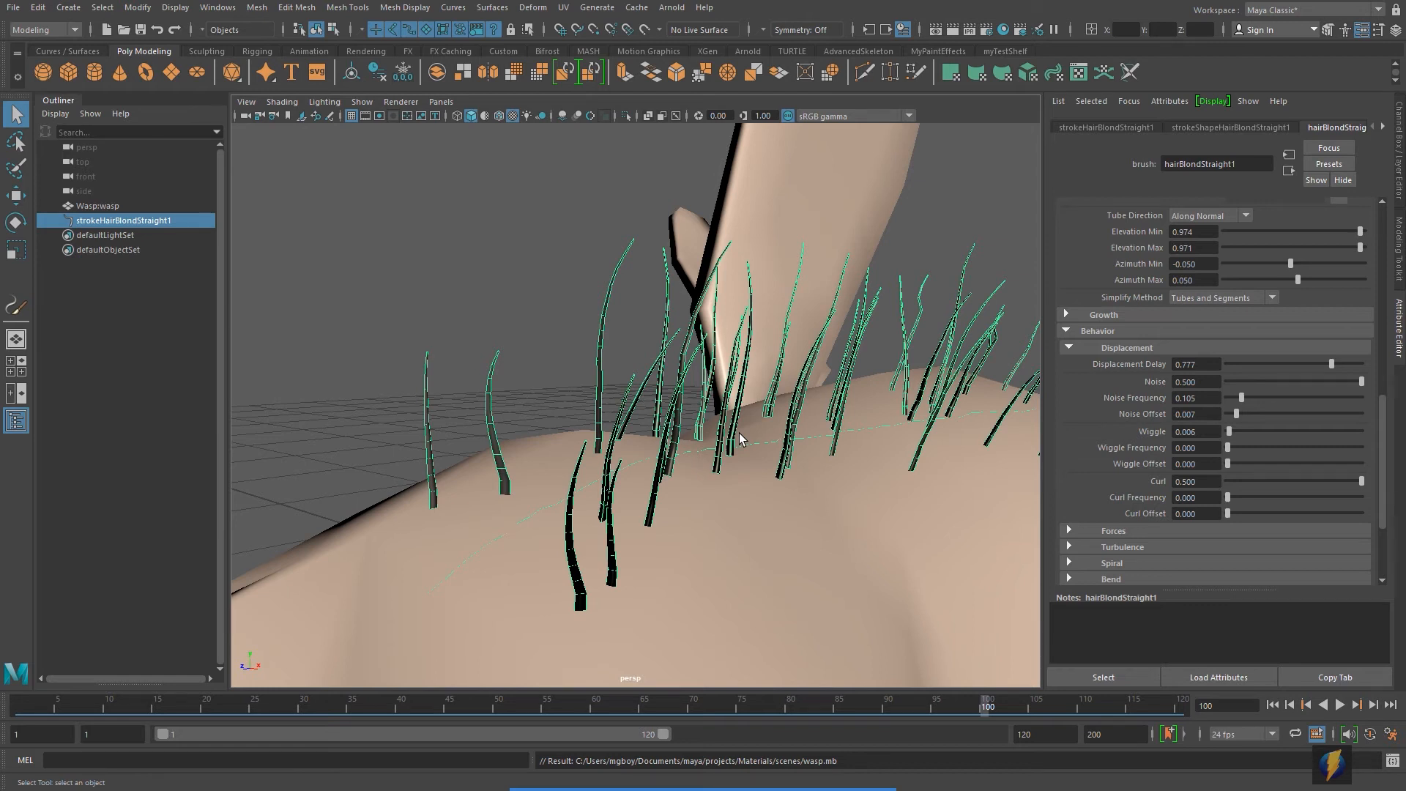
# Step: Render a side view of the wasp's back to check how the hairs look
pyautogui.scroll(-10, 728, 497)
pyautogui.keyDown('alt'); pyautogui.moveTo(758, 502); pyautogui.dragTo(724, 429); pyautogui.keyUp('alt')
pyautogui.scroll(4, 747, 429)
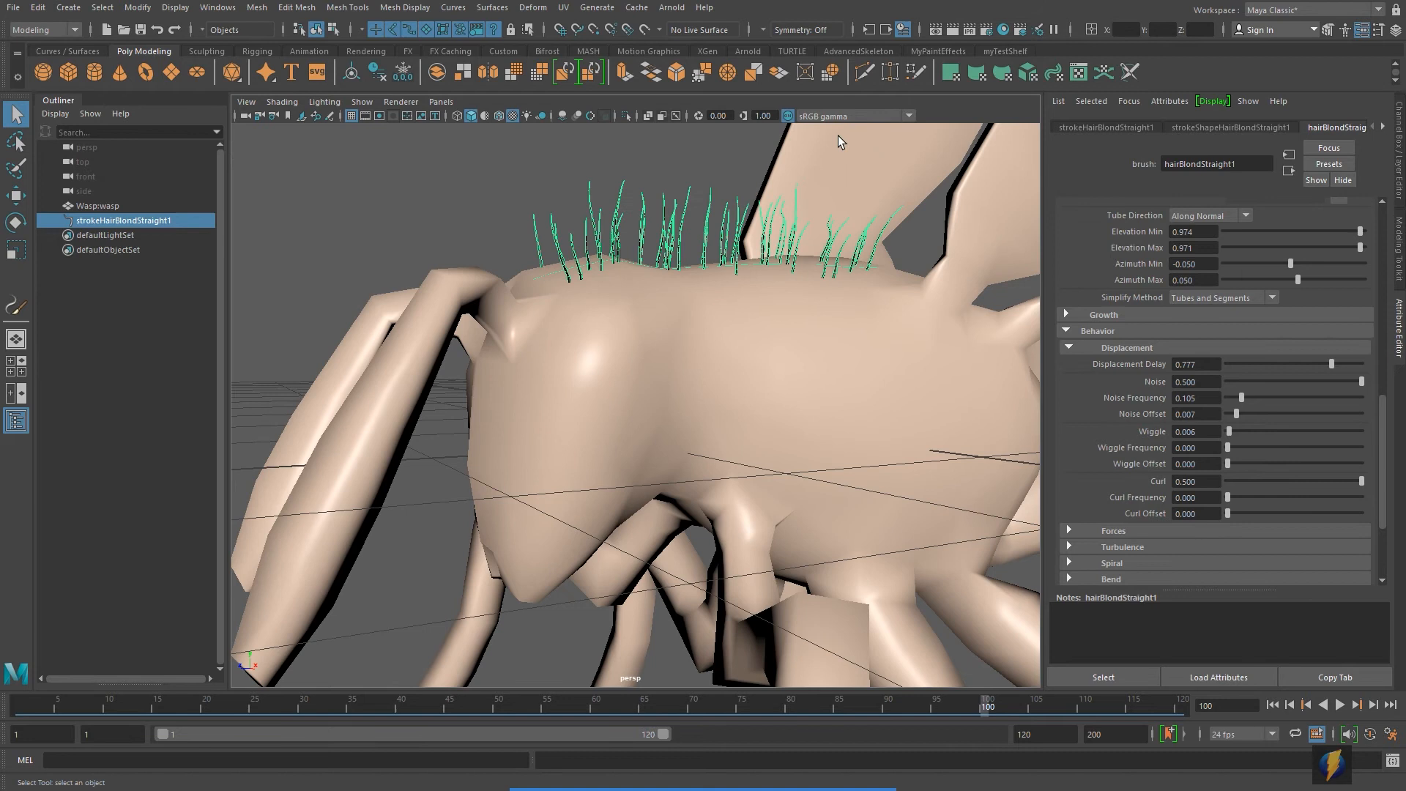
pyautogui.click(952, 29)
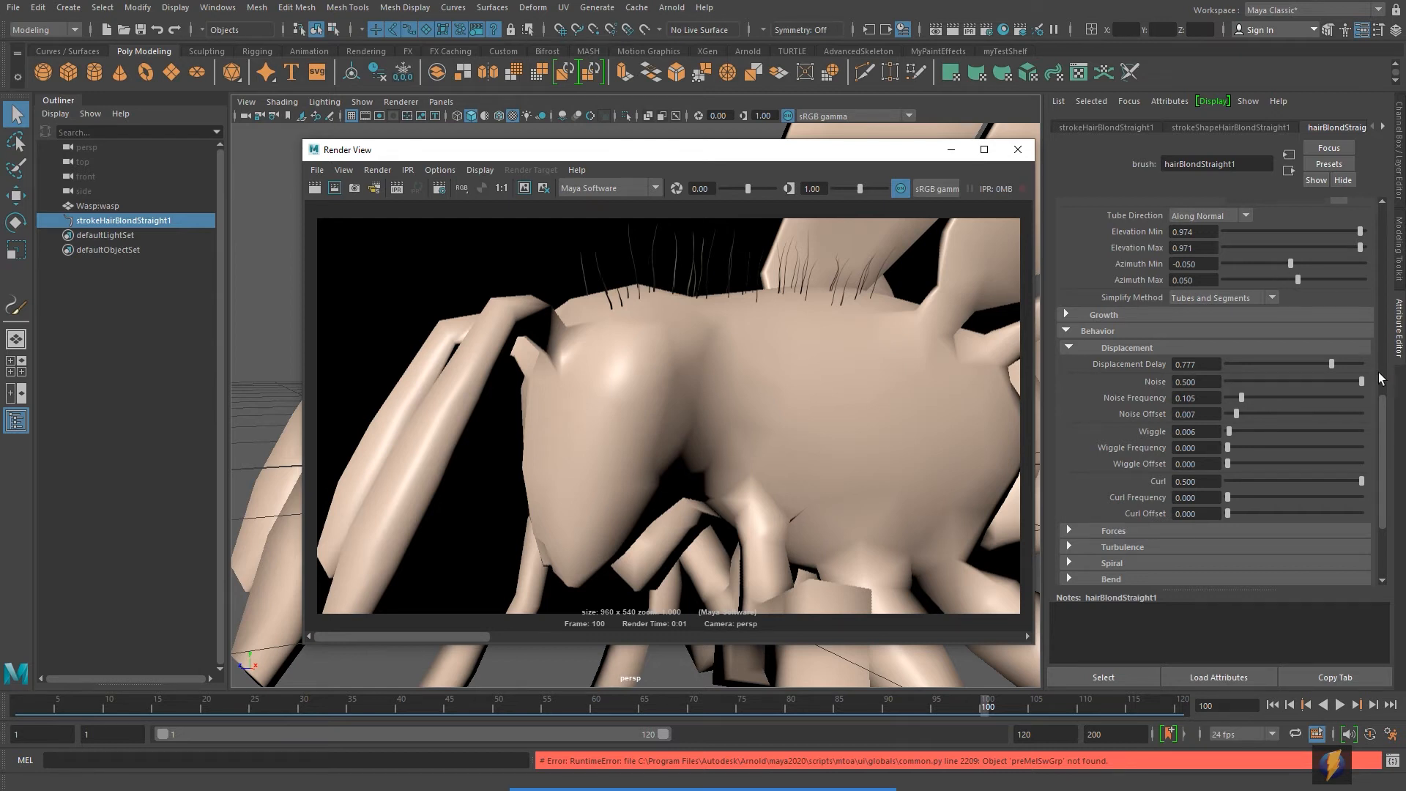
# Step: Straighten the hairs with Noise 0, Noise Frequency 0.017 and Curl 0.022, rerendering the wasp to compare
pyautogui.moveTo(1361, 382); pyautogui.dragTo(1230, 389)
pyautogui.click(315, 189)
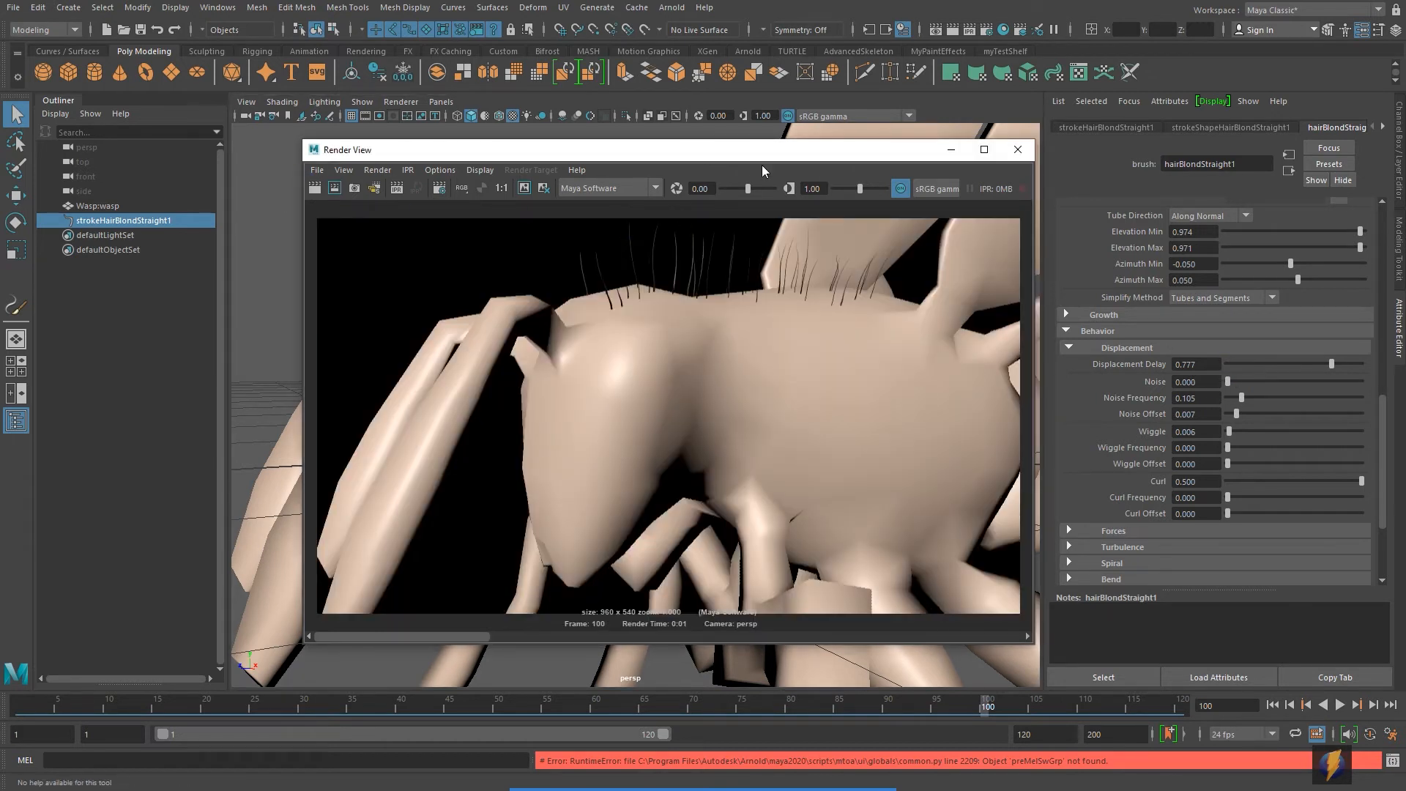
pyautogui.moveTo(762, 165); pyautogui.dragTo(733, 416)
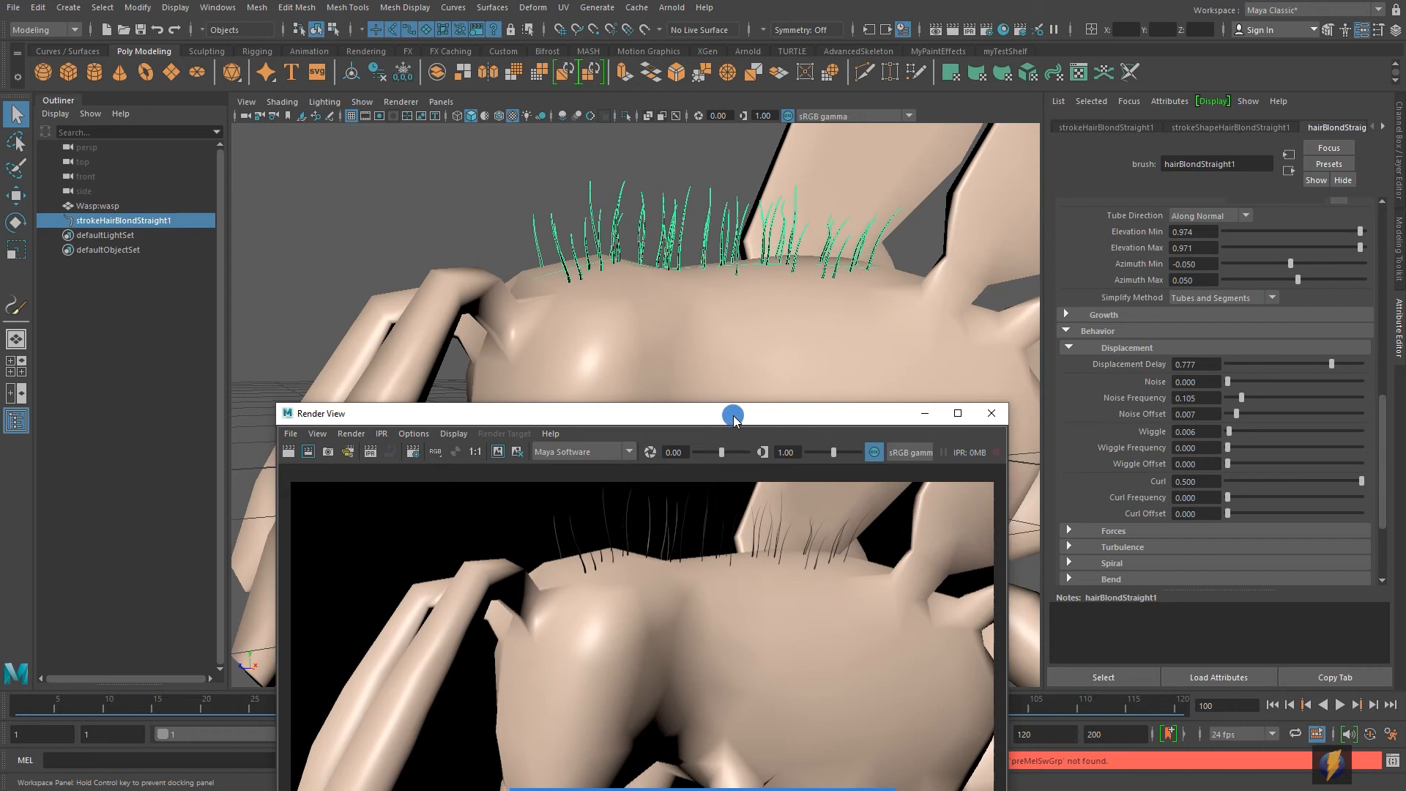
pyautogui.moveTo(1241, 398); pyautogui.dragTo(1235, 400)
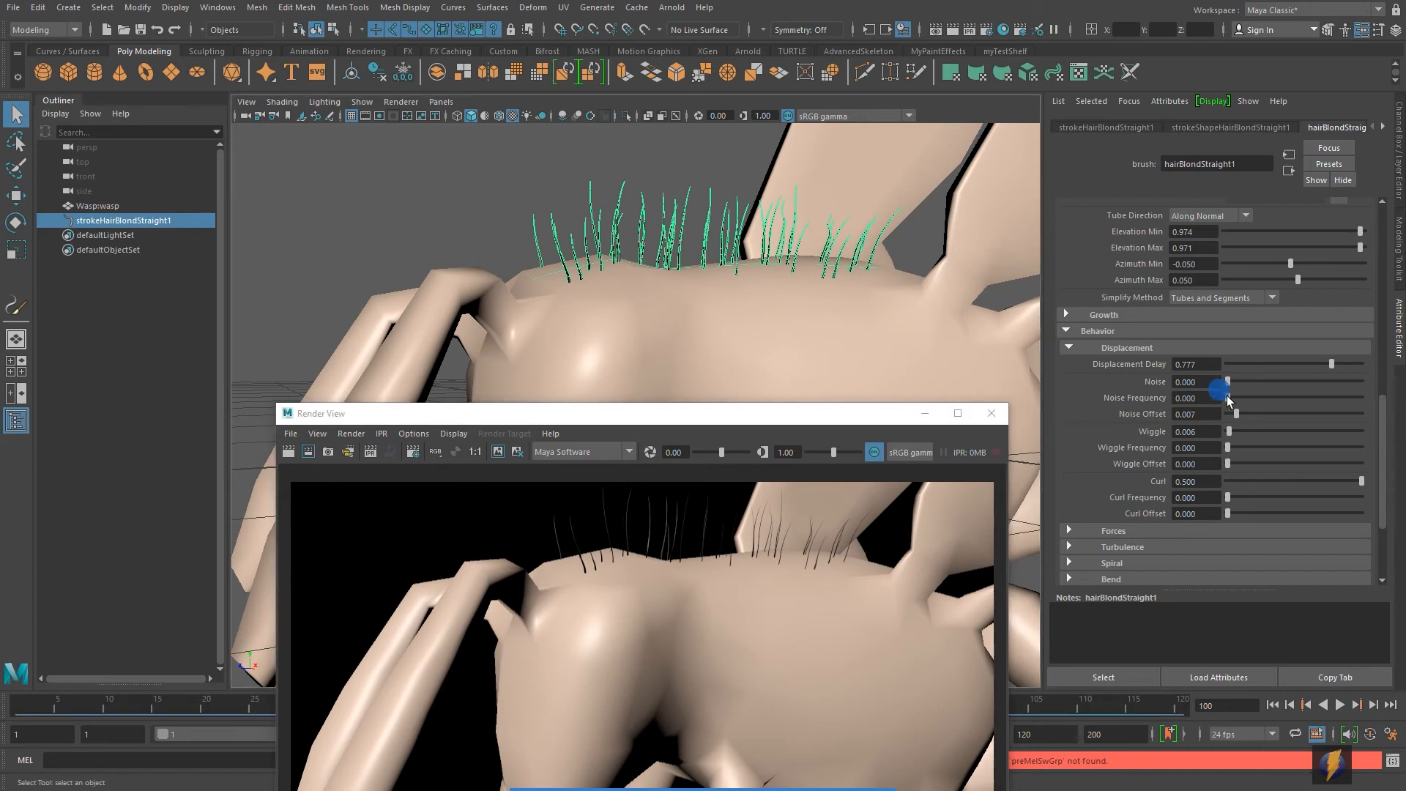
pyautogui.moveTo(1360, 481); pyautogui.dragTo(1235, 481)
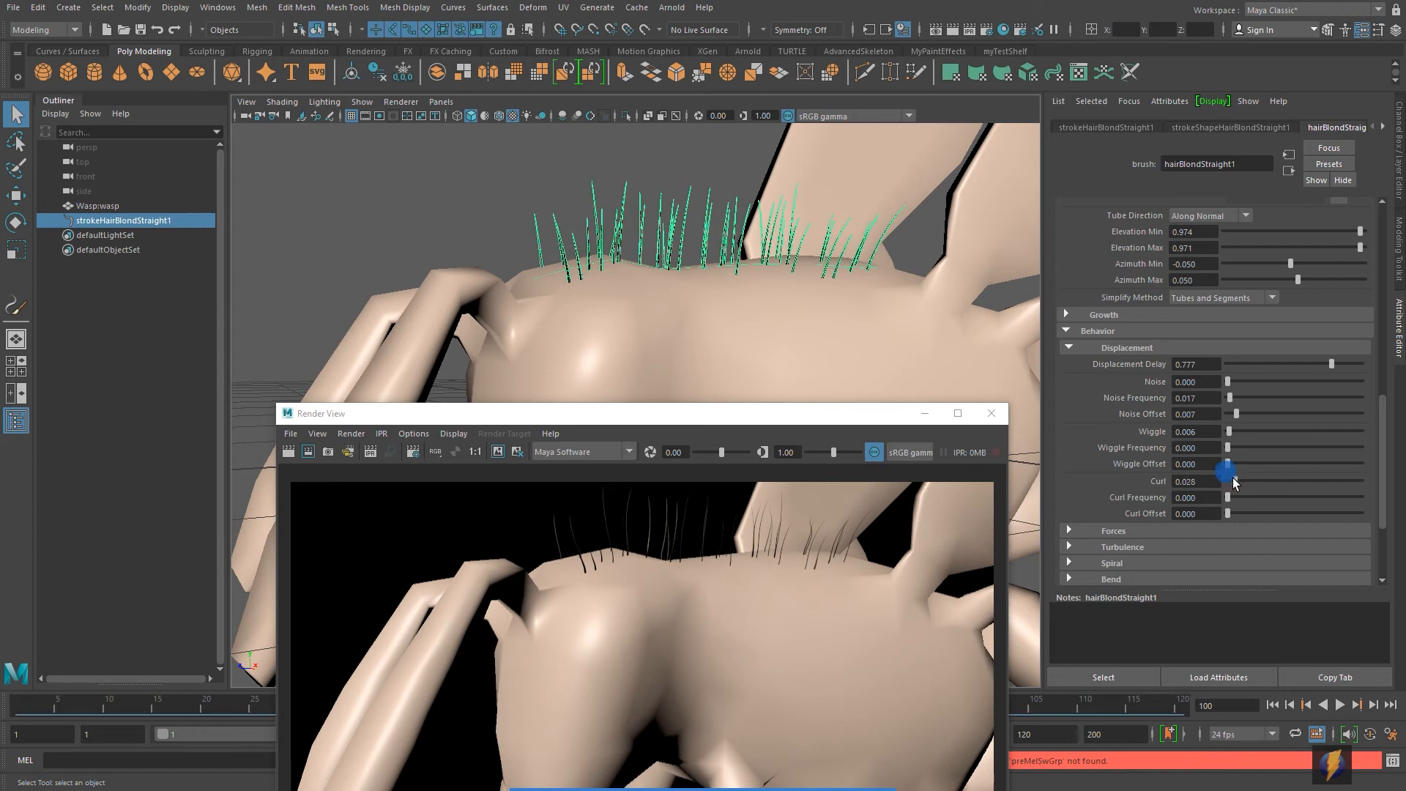
pyautogui.click(287, 452)
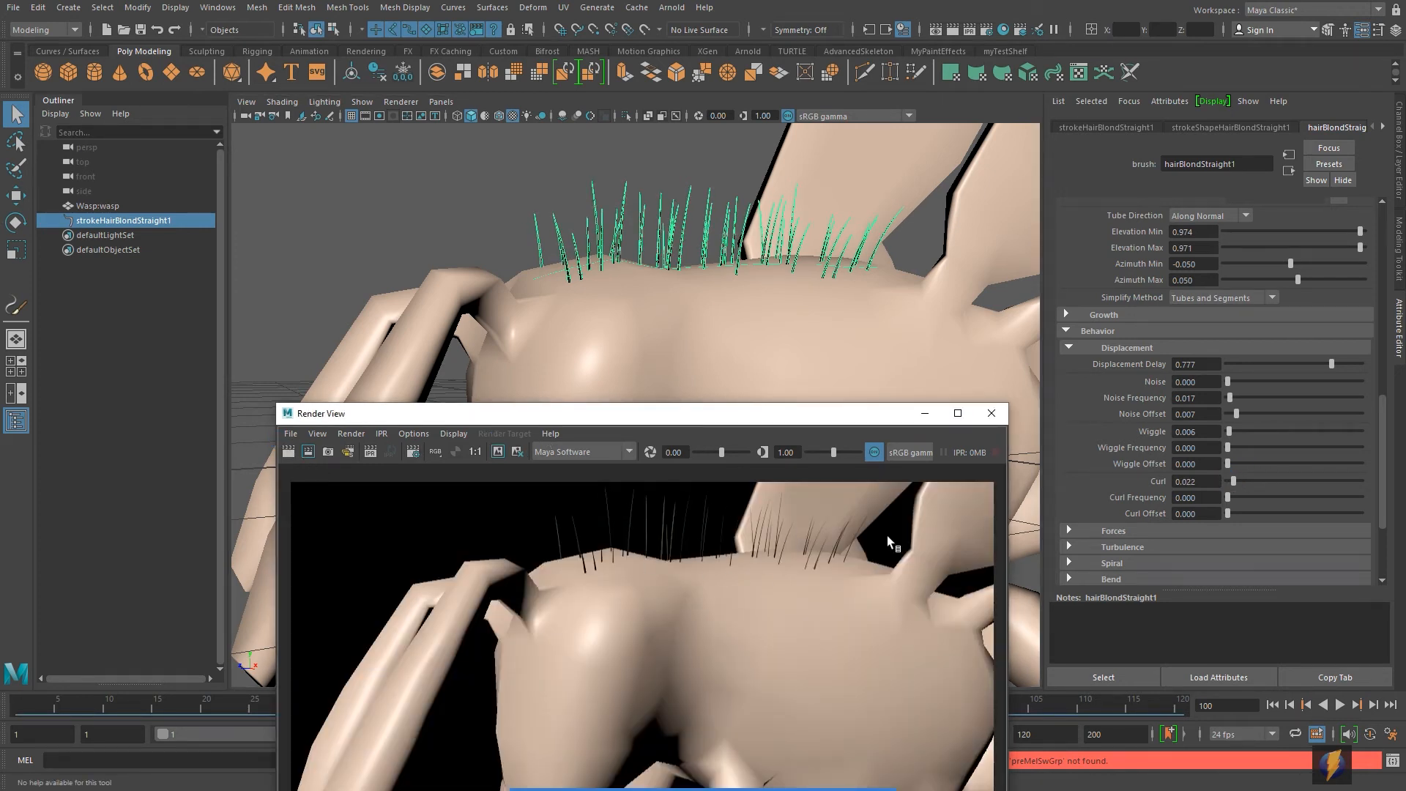
pyautogui.click(990, 412)
# Step: Paint a test hair stroke across the wasp's back with the Paint Effects Tool and delete it
pyautogui.keyDown('alt'); pyautogui.moveTo(732, 399); pyautogui.dragTo(674, 432); pyautogui.keyUp('alt')
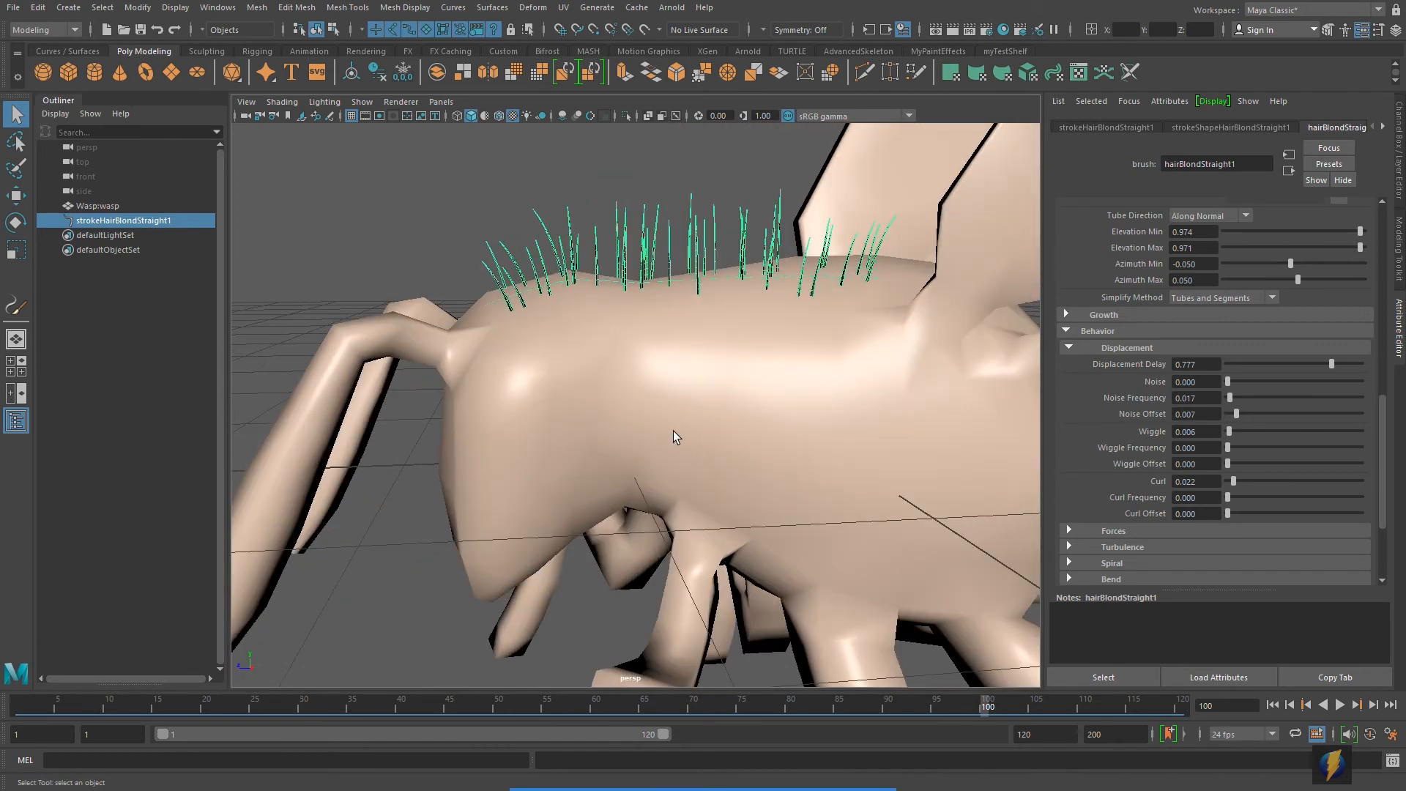
pyautogui.keyDown('alt'); pyautogui.moveTo(661, 261); pyautogui.dragTo(707, 350); pyautogui.keyUp('alt')
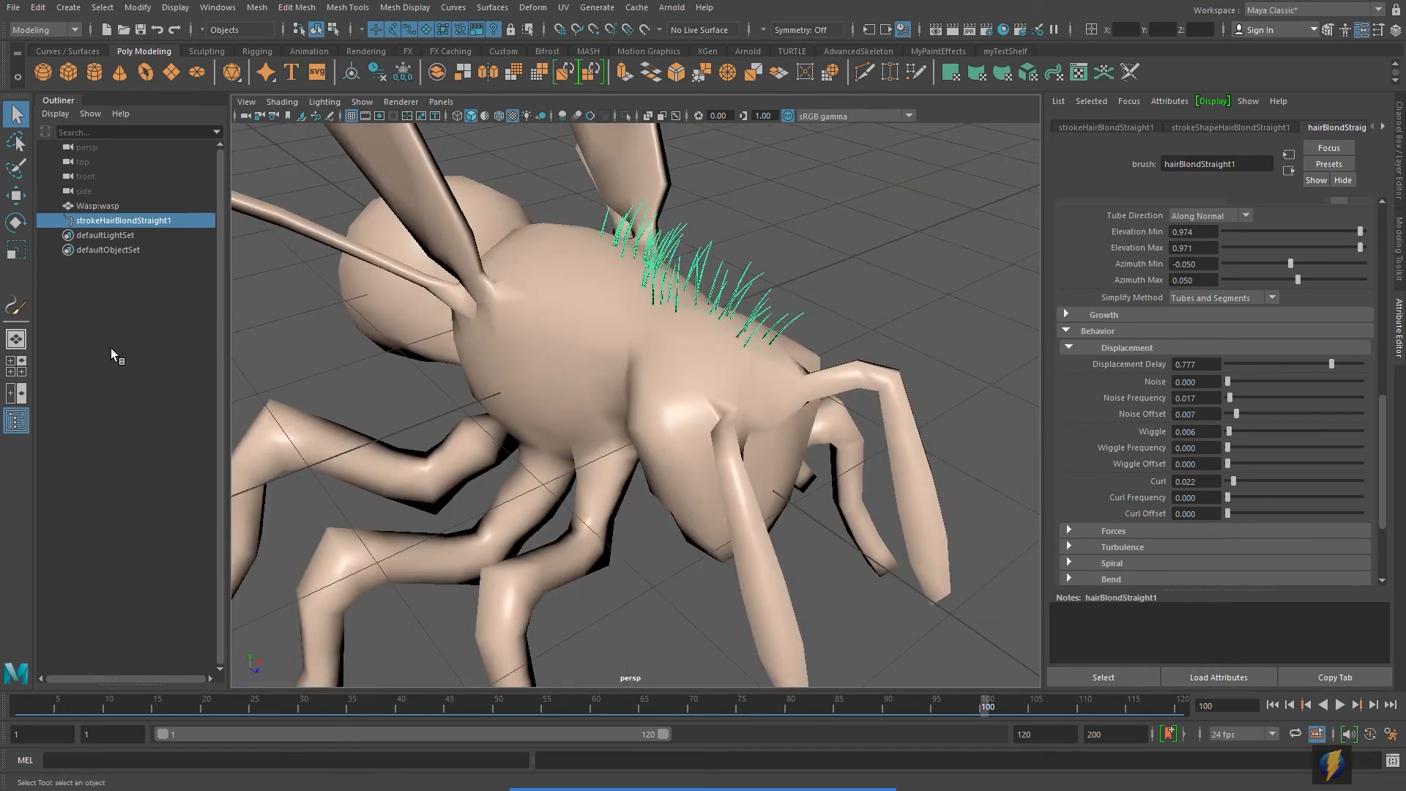
pyautogui.click(585, 9)
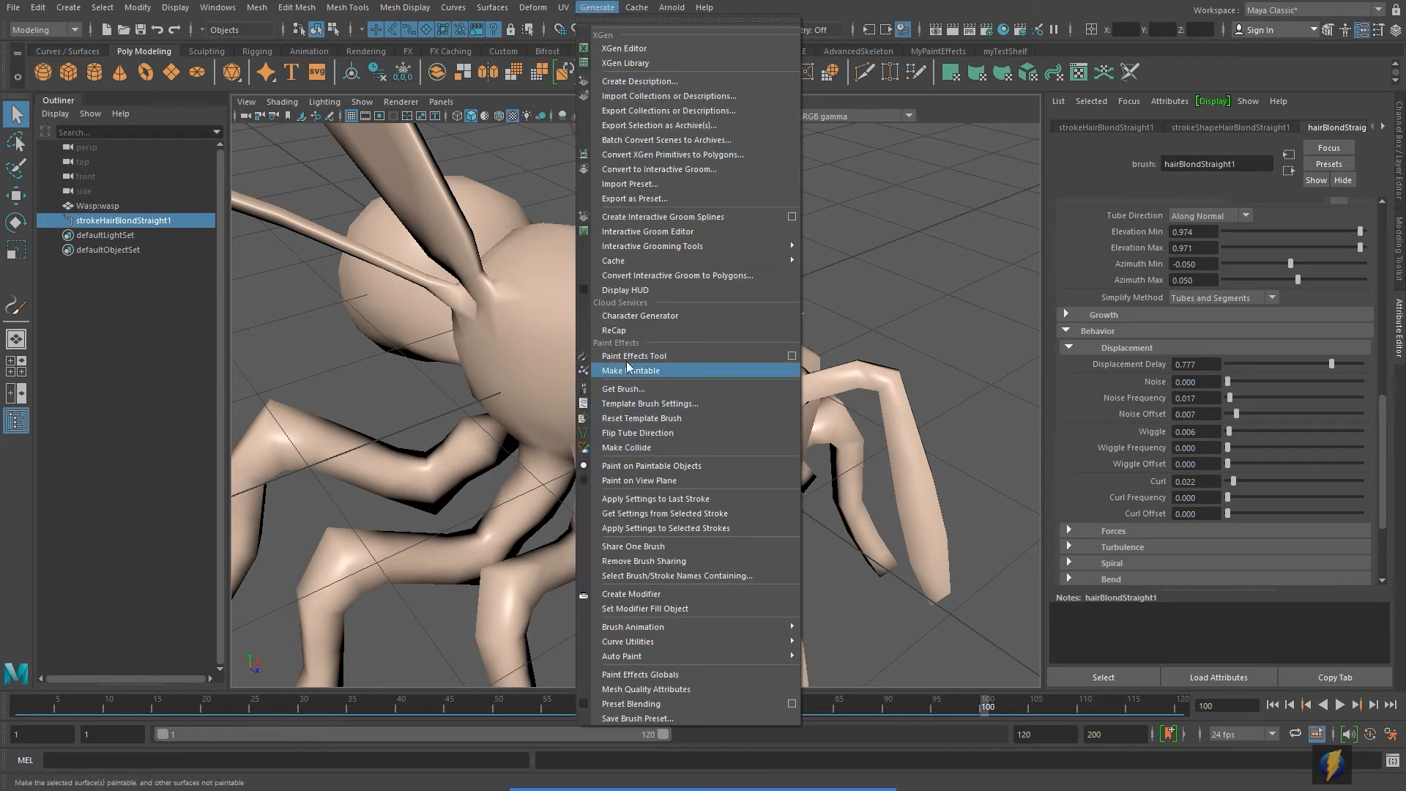
pyautogui.click(328, 326)
pyautogui.keyDown('alt'); pyautogui.moveTo(825, 326); pyautogui.dragTo(860, 331); pyautogui.keyUp('alt')
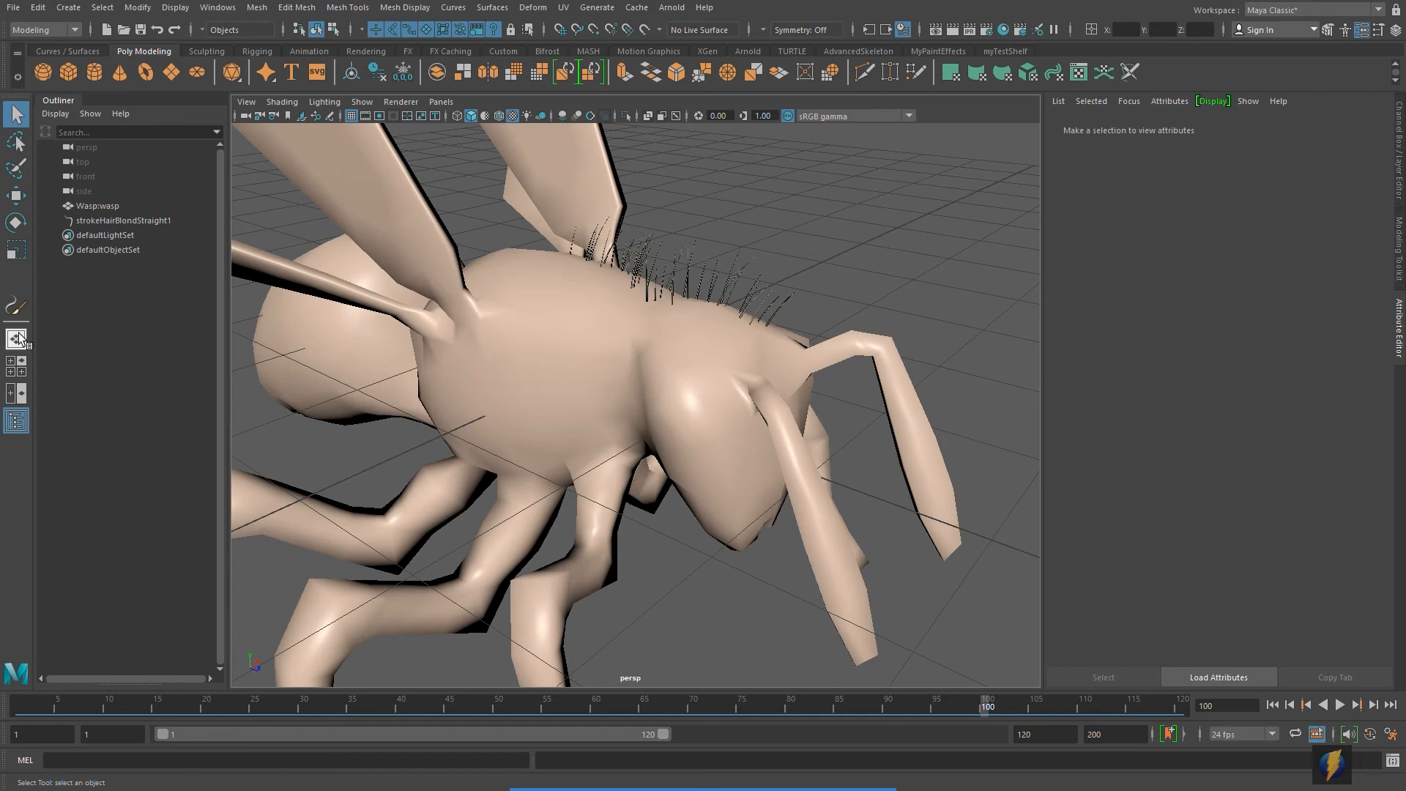
pyautogui.click(756, 759)
pyautogui.moveTo(714, 380)
pyautogui.mouseDown()
pyautogui.moveTo(477, 385)
pyautogui.moveTo(35, 312)
pyautogui.mouseUp()
pyautogui.click(16, 309)
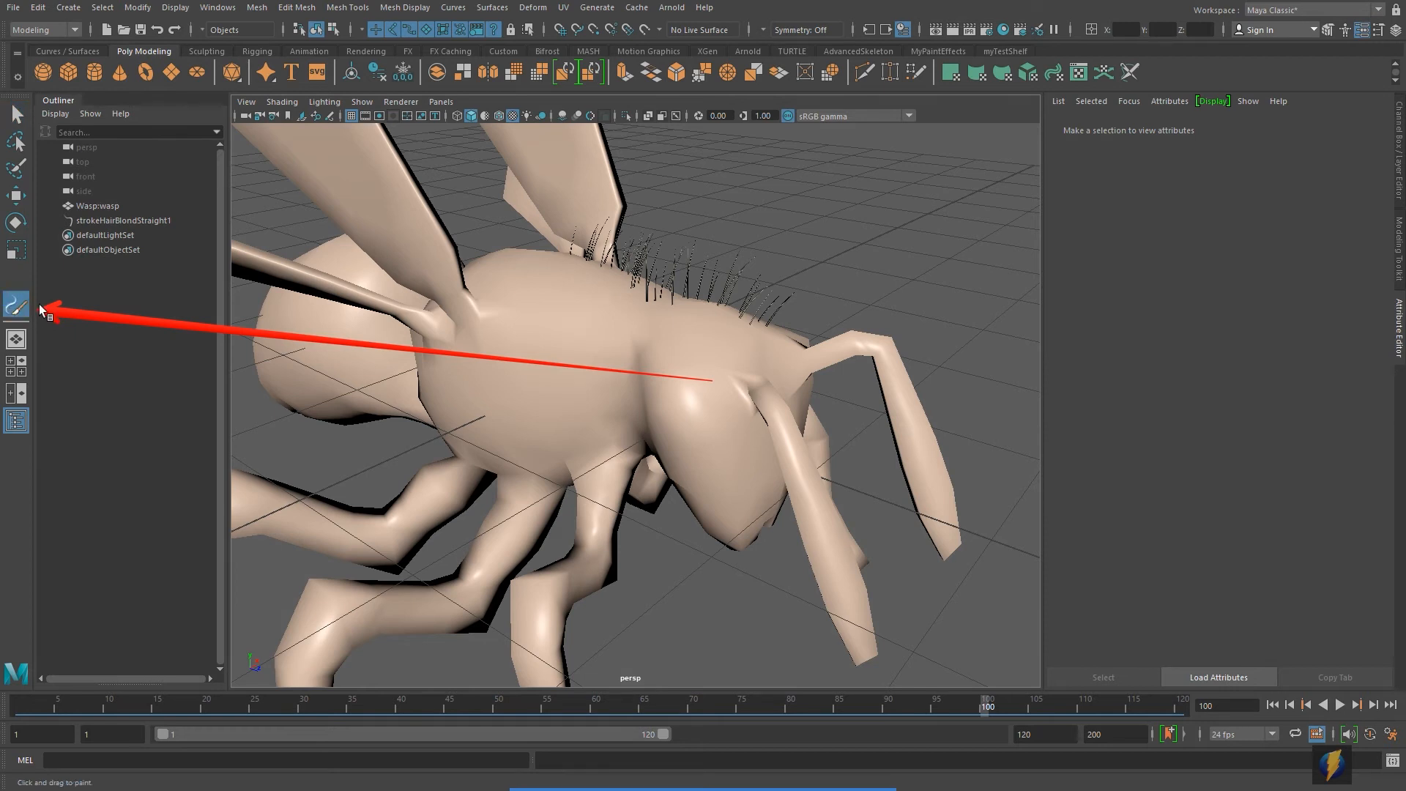
pyautogui.moveTo(508, 301)
pyautogui.mouseDown()
pyautogui.moveTo(678, 329)
pyautogui.moveTo(746, 367)
pyautogui.mouseUp()
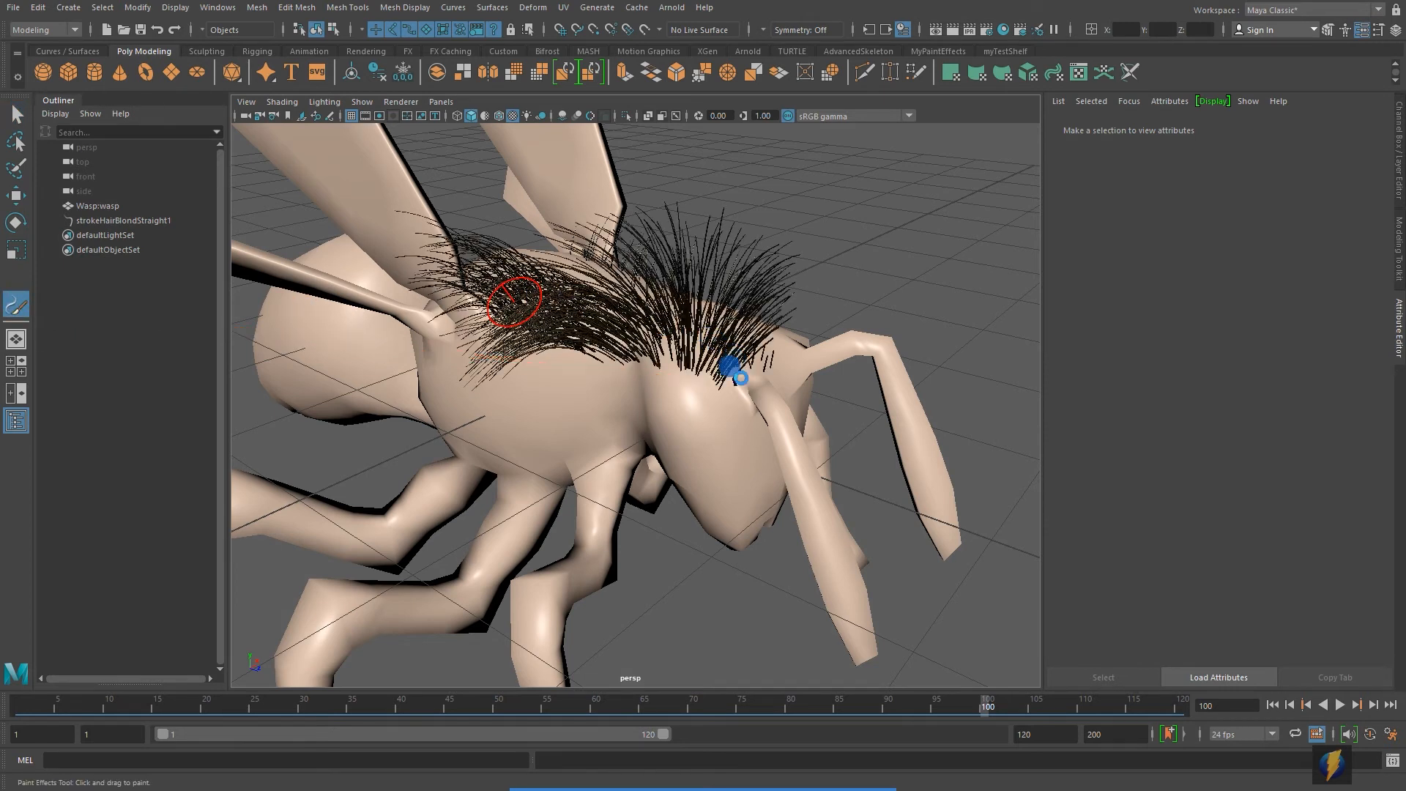
pyautogui.moveTo(638, 378)
pyautogui.keyDown('alt'); pyautogui.mouseDown()
pyautogui.moveTo(817, 375)
pyautogui.moveTo(538, 367)
pyautogui.mouseUp(); pyautogui.keyUp('alt')
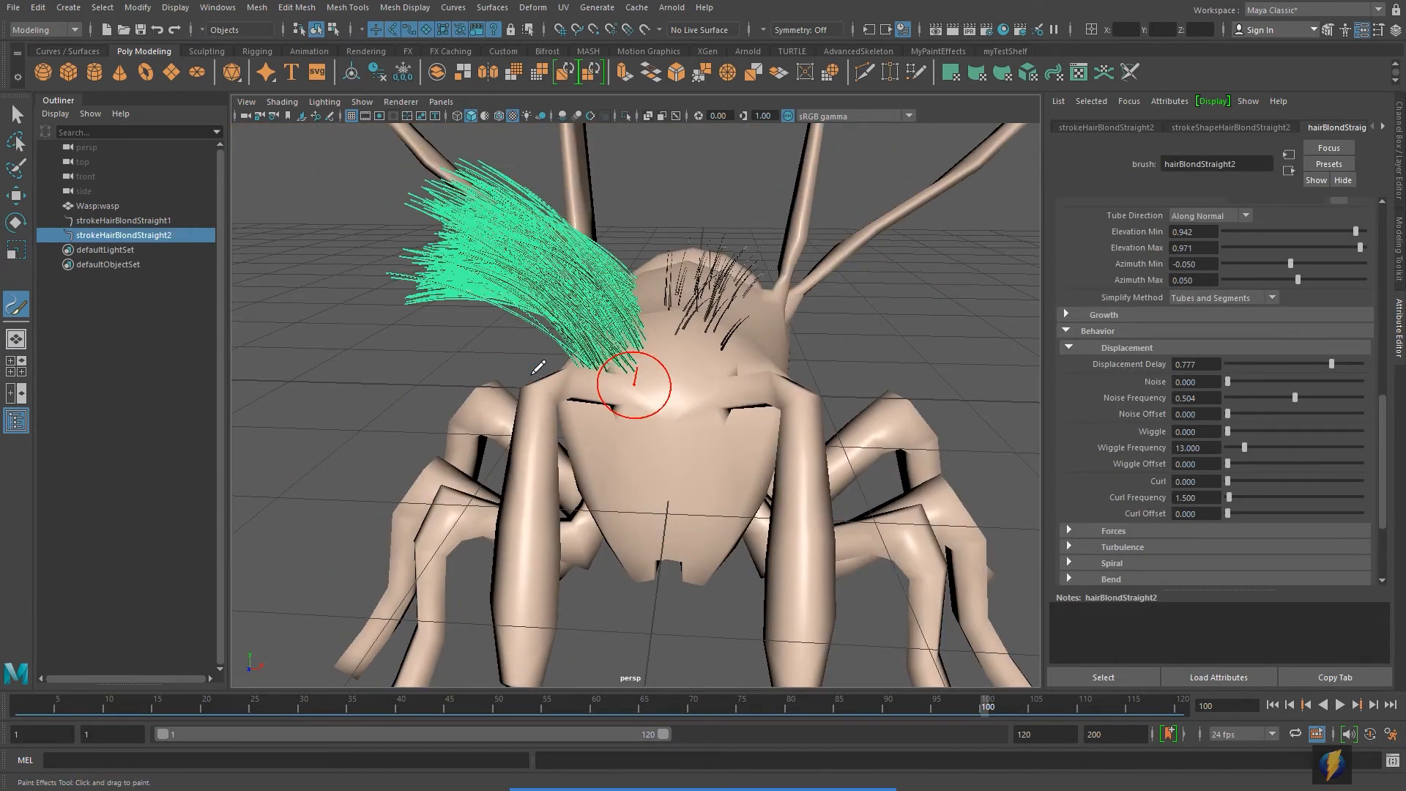
pyautogui.press('Delete')
pyautogui.keyDown('alt'); pyautogui.moveTo(537, 368); pyautogui.dragTo(483, 362); pyautogui.keyUp('alt')
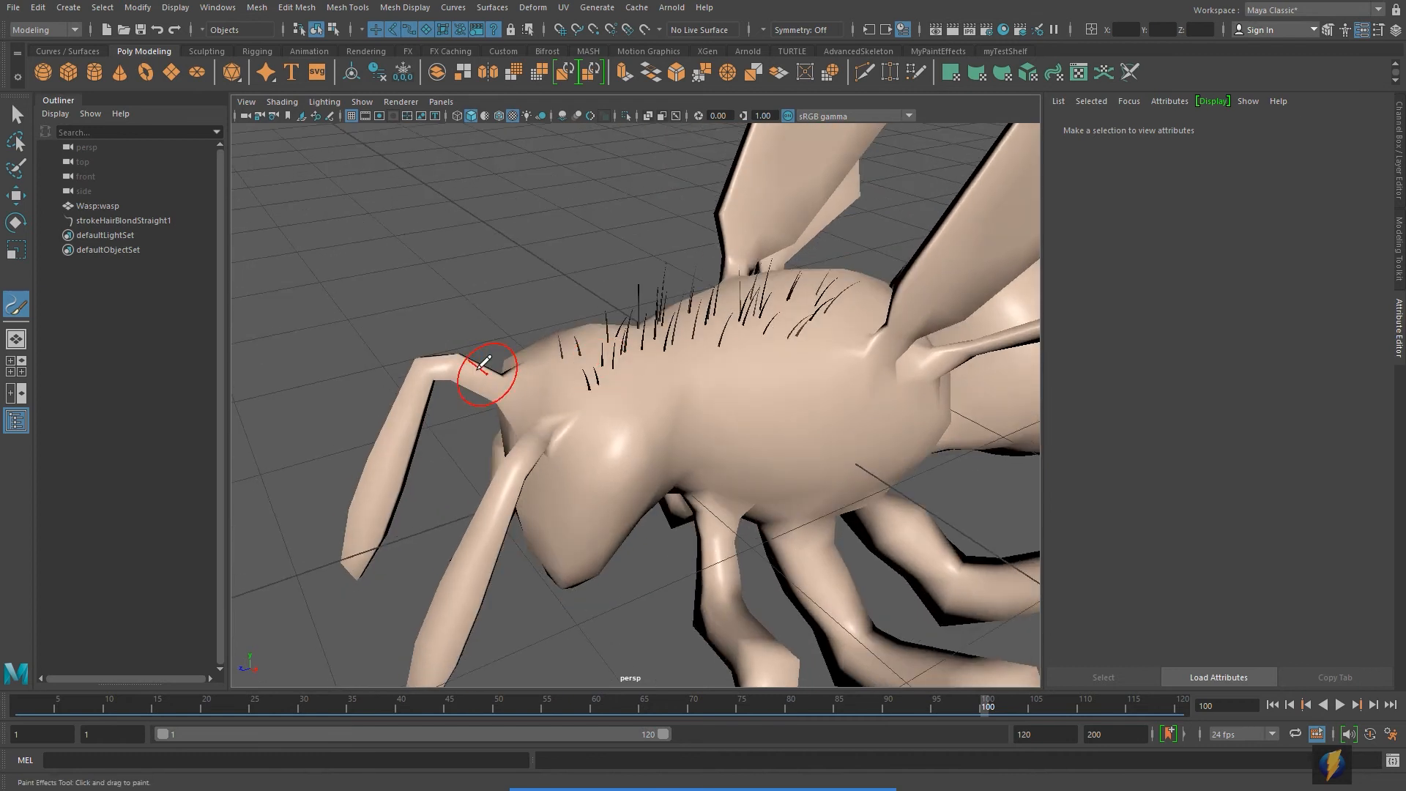
# Step: Load the Paint Effects template brush with the settings from the existing hair stroke on the wasp's back
pyautogui.click(16, 115)
pyautogui.scroll(4, 678, 454)
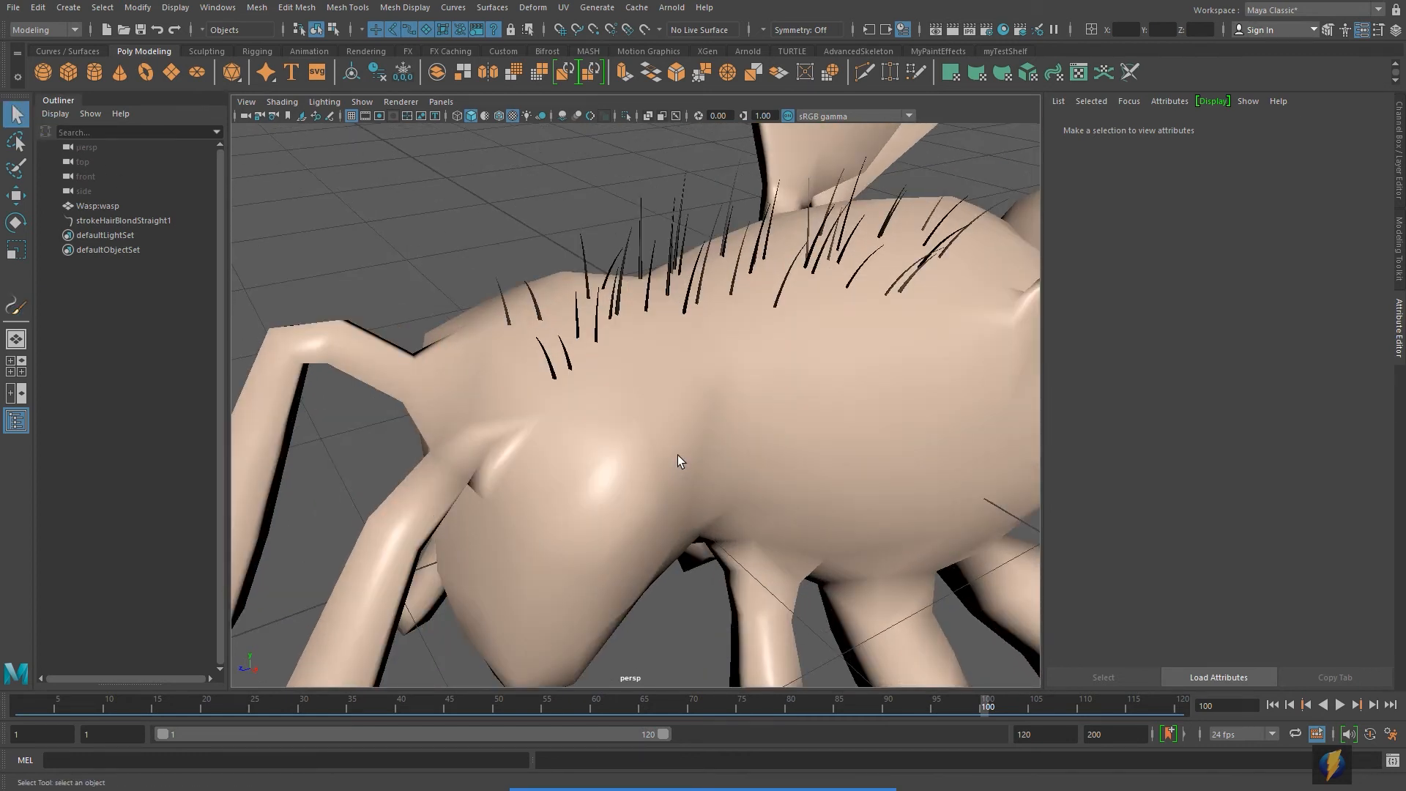
pyautogui.click(683, 214)
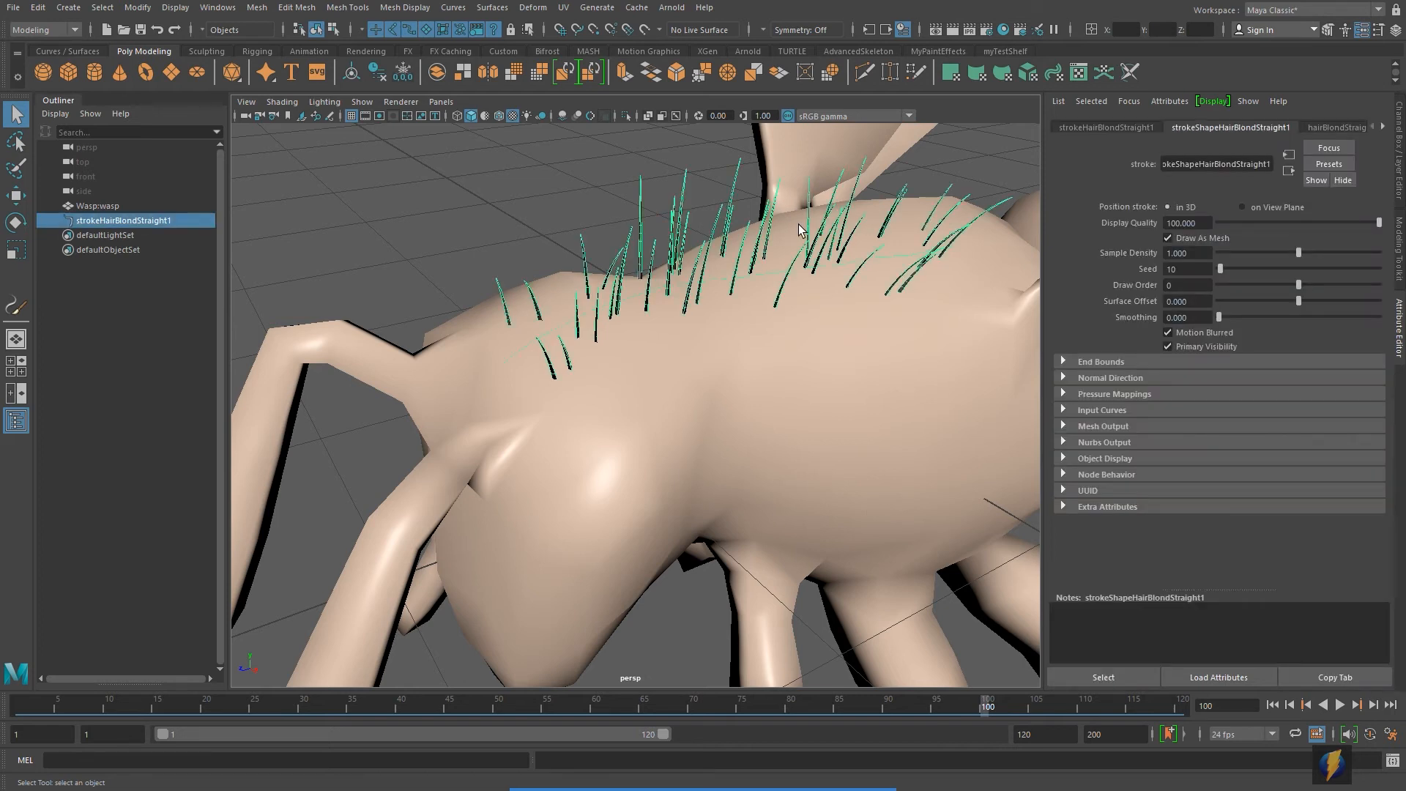
pyautogui.moveTo(825, 340)
pyautogui.keyDown('alt'); pyautogui.mouseDown()
pyautogui.moveTo(728, 314)
pyautogui.moveTo(846, 328)
pyautogui.moveTo(820, 326)
pyautogui.mouseUp(); pyautogui.keyUp('alt')
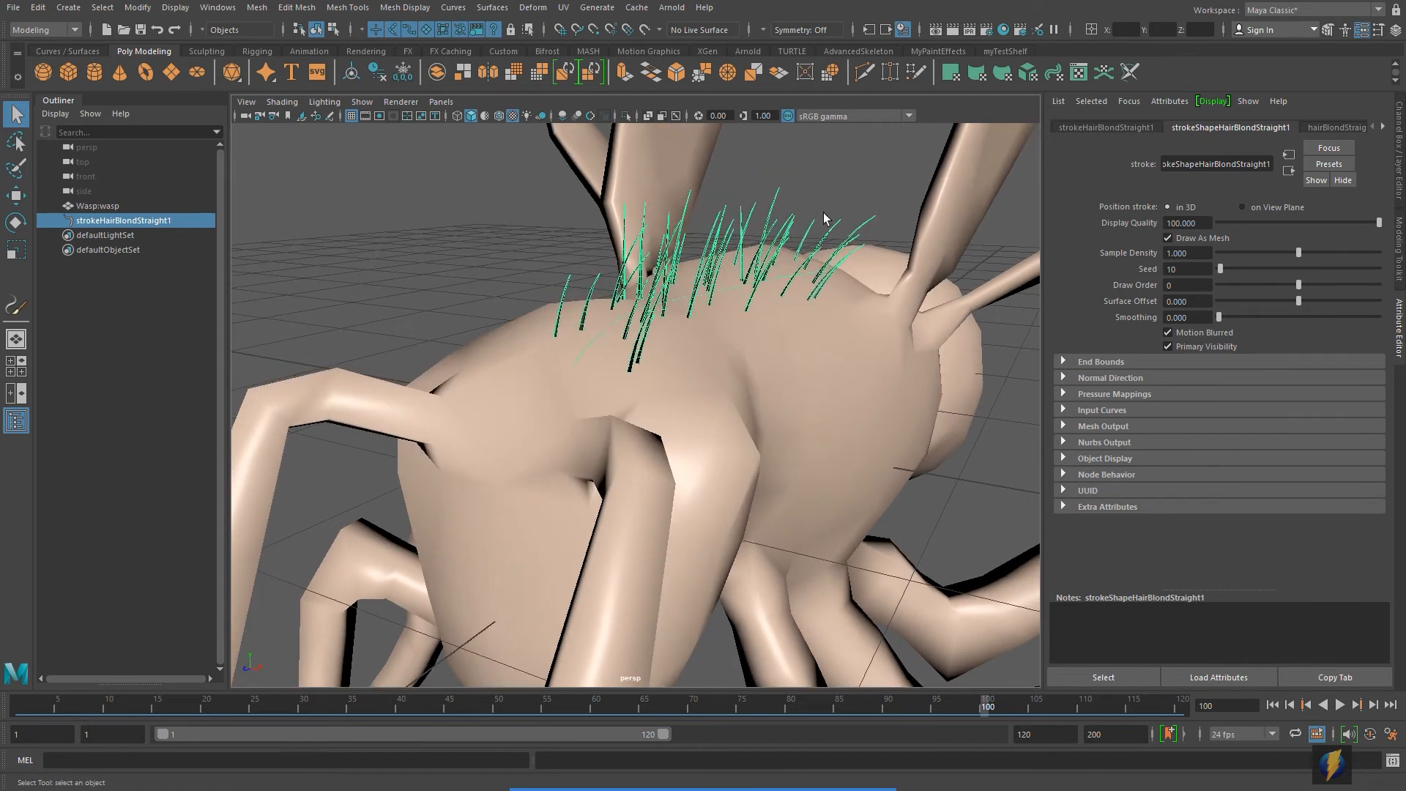
pyautogui.keyDown('alt'); pyautogui.moveTo(816, 209); pyautogui.dragTo(790, 255, button='middle'); pyautogui.keyUp('alt')
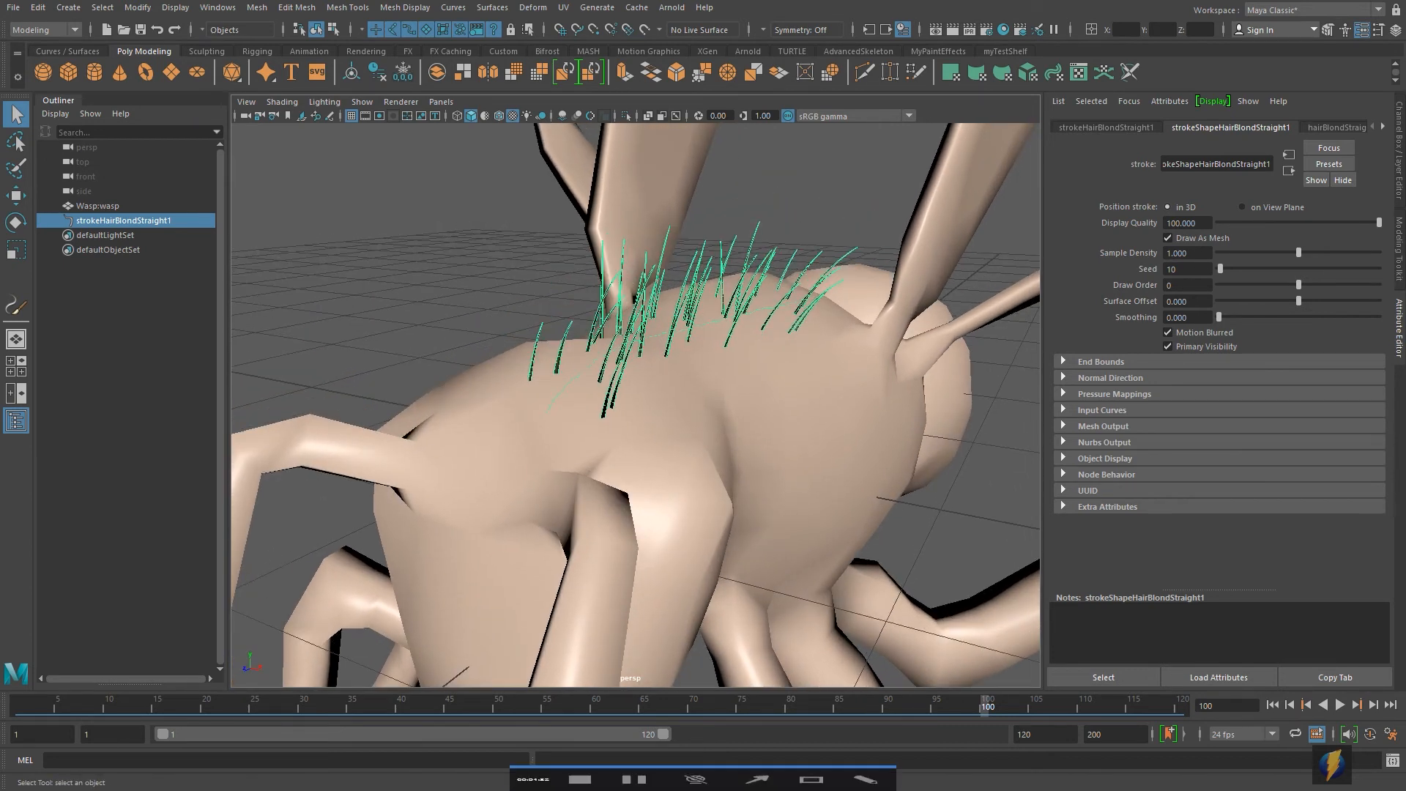
pyautogui.moveTo(418, 419); pyautogui.dragTo(503, 243)
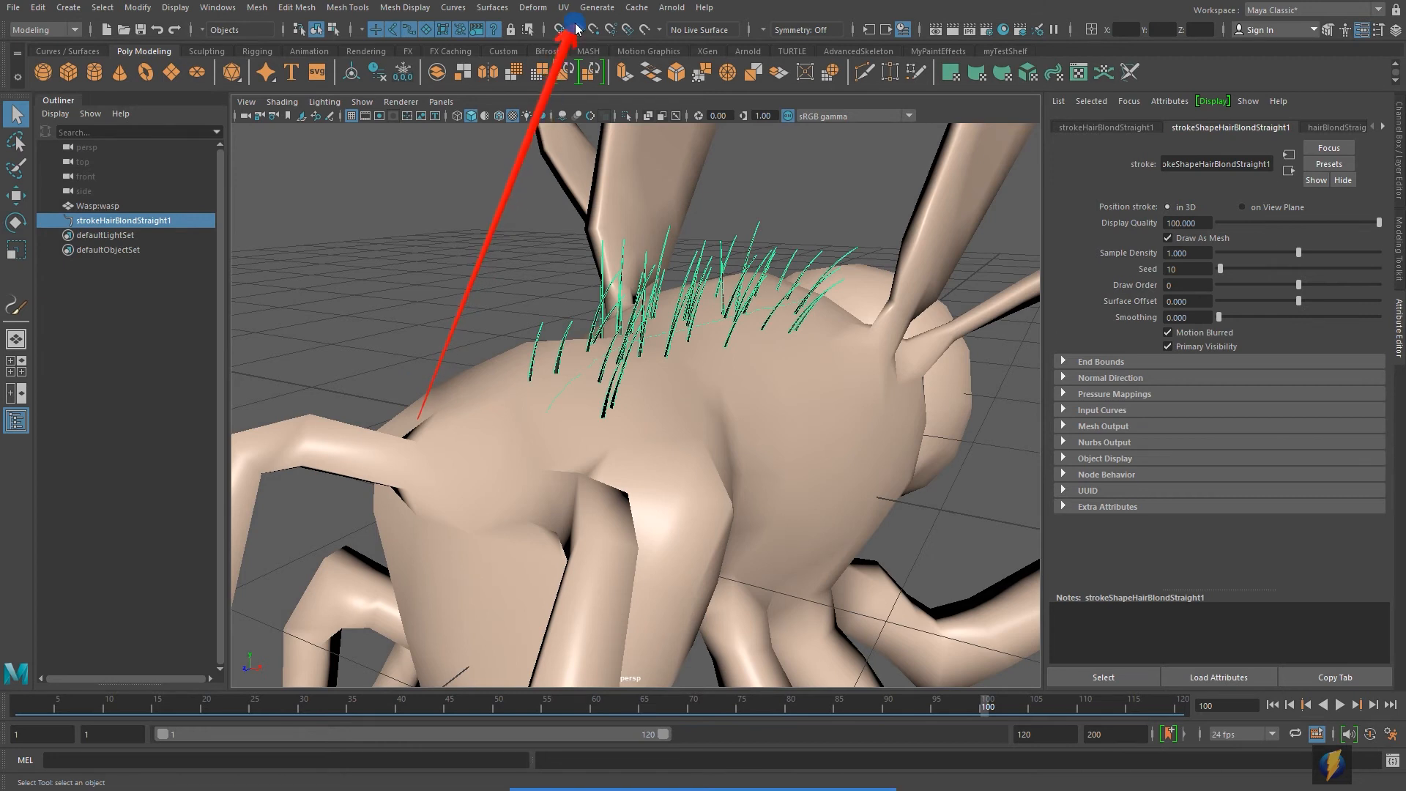
pyautogui.click(591, 9)
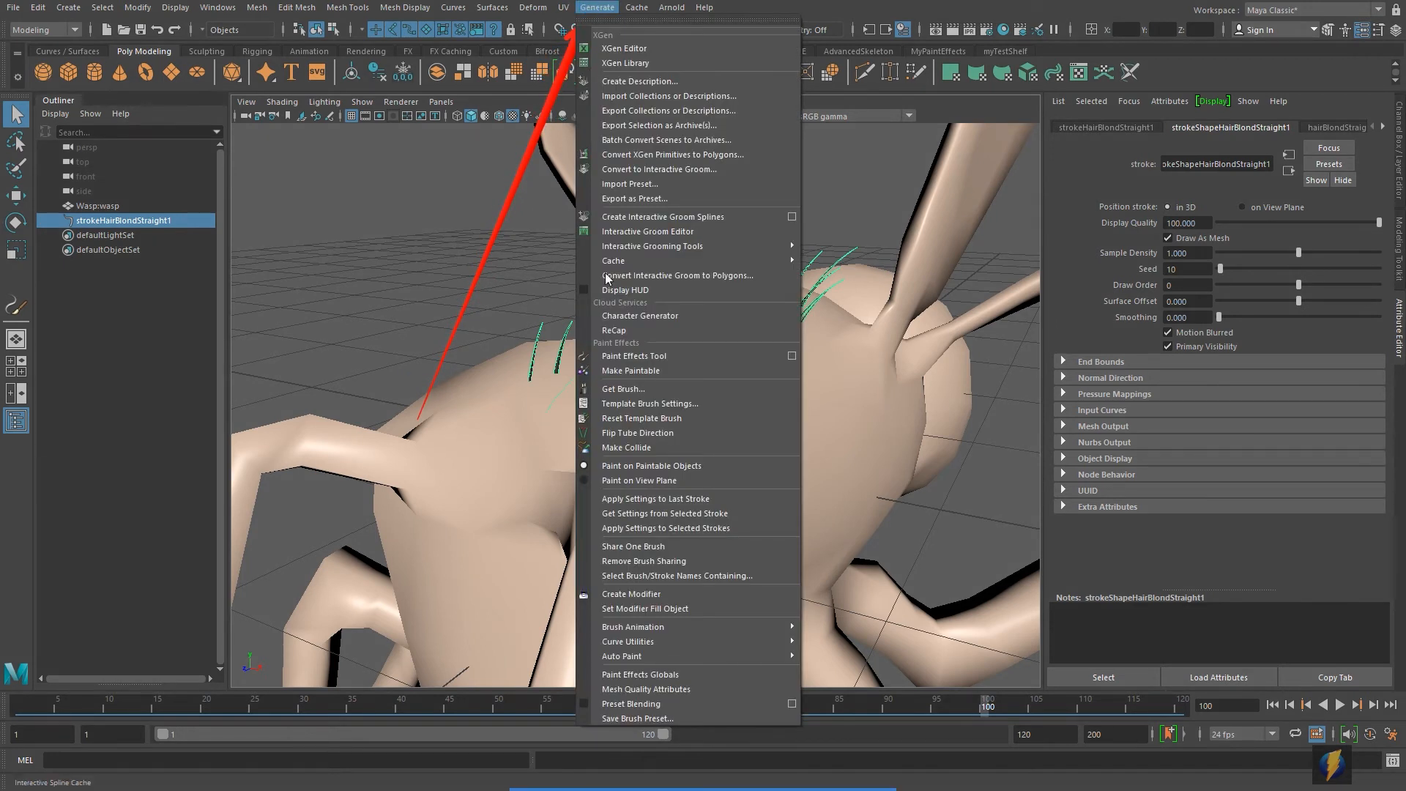
pyautogui.click(733, 511)
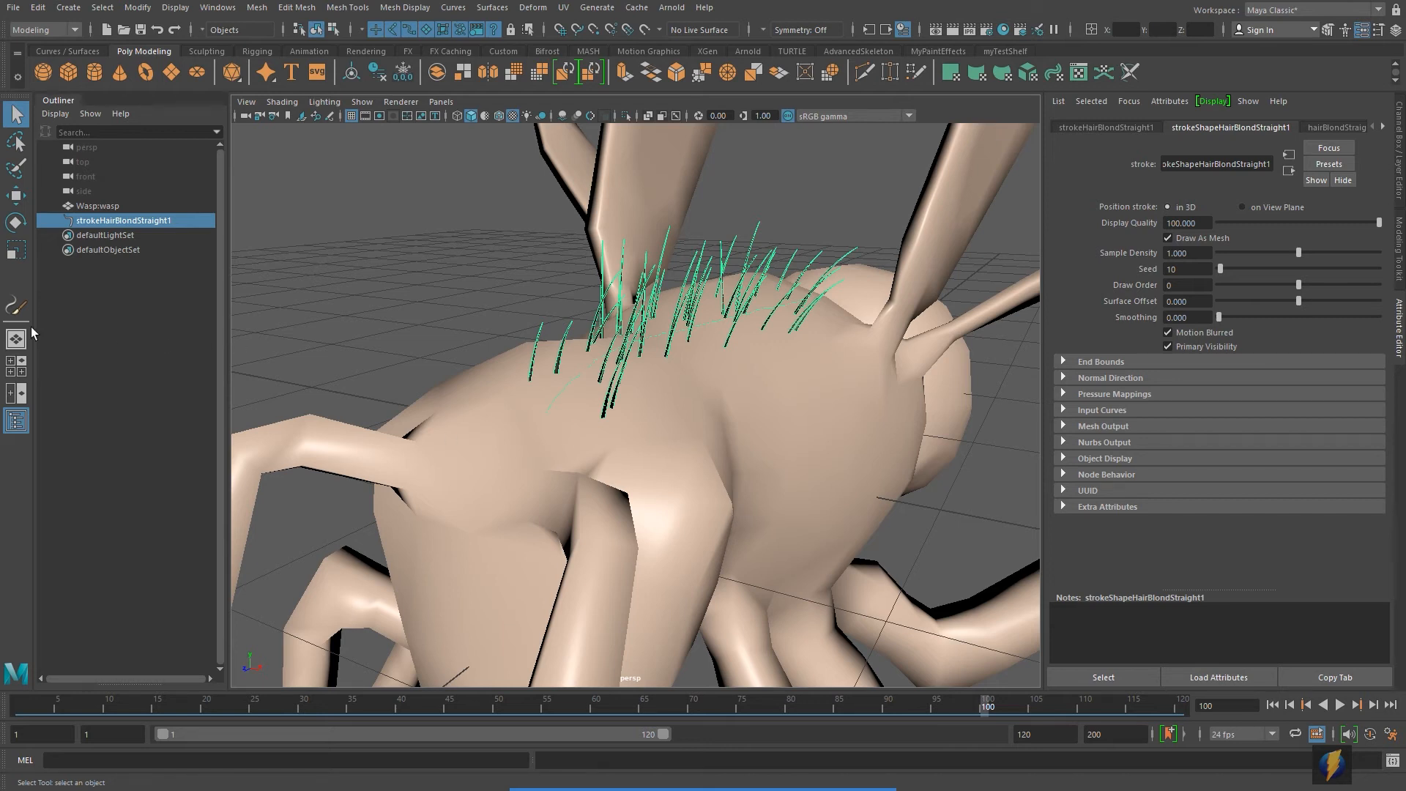
# Step: Paint rows of short hair strokes along the wasp's back and down the sides and rear of the thorax with the Paint Effects Tool
pyautogui.click(14, 307)
pyautogui.moveTo(716, 383)
pyautogui.keyDown('alt'); pyautogui.mouseDown()
pyautogui.moveTo(603, 348)
pyautogui.moveTo(822, 374)
pyautogui.moveTo(771, 354)
pyautogui.moveTo(443, 325)
pyautogui.mouseUp(); pyautogui.keyUp('alt')
pyautogui.keyDown('alt'); pyautogui.moveTo(634, 379); pyautogui.dragTo(706, 402); pyautogui.keyUp('alt')
pyautogui.moveTo(680, 309)
pyautogui.mouseDown()
pyautogui.moveTo(618, 307)
pyautogui.moveTo(505, 398)
pyautogui.moveTo(410, 521)
pyautogui.mouseUp()
pyautogui.moveTo(410, 521)
pyautogui.keyDown('alt'); pyautogui.mouseDown()
pyautogui.moveTo(596, 472)
pyautogui.moveTo(709, 421)
pyautogui.mouseUp(); pyautogui.keyUp('alt')
pyautogui.moveTo(616, 366); pyautogui.dragTo(659, 542)
pyautogui.moveTo(659, 542)
pyautogui.keyDown('alt'); pyautogui.mouseDown()
pyautogui.moveTo(666, 500)
pyautogui.moveTo(611, 410)
pyautogui.moveTo(595, 526)
pyautogui.moveTo(619, 565)
pyautogui.mouseUp(); pyautogui.keyUp('alt')
pyautogui.moveTo(619, 565)
pyautogui.keyDown('alt'); pyautogui.mouseDown()
pyautogui.moveTo(668, 434)
pyautogui.moveTo(629, 584)
pyautogui.mouseUp(); pyautogui.keyUp('alt')
pyautogui.moveTo(705, 379)
pyautogui.mouseDown()
pyautogui.moveTo(682, 593)
pyautogui.moveTo(703, 619)
pyautogui.mouseUp()
pyautogui.moveTo(766, 470)
pyautogui.keyDown('alt'); pyautogui.mouseDown()
pyautogui.moveTo(728, 402)
pyautogui.moveTo(607, 407)
pyautogui.mouseUp(); pyautogui.keyUp('alt')
pyautogui.moveTo(728, 363)
pyautogui.mouseDown()
pyautogui.moveTo(673, 351)
pyautogui.moveTo(658, 366)
pyautogui.mouseUp()
pyautogui.moveTo(706, 415)
pyautogui.mouseDown()
pyautogui.moveTo(504, 426)
pyautogui.moveTo(453, 470)
pyautogui.mouseUp()
pyautogui.moveTo(677, 474)
pyautogui.mouseDown()
pyautogui.moveTo(504, 506)
pyautogui.moveTo(454, 543)
pyautogui.moveTo(445, 533)
pyautogui.mouseUp()
pyautogui.moveTo(569, 472); pyautogui.dragTo(599, 457)
pyautogui.moveTo(886, 376)
pyautogui.keyDown('alt'); pyautogui.mouseDown()
pyautogui.moveTo(659, 392)
pyautogui.moveTo(551, 380)
pyautogui.moveTo(653, 361)
pyautogui.moveTo(596, 378)
pyautogui.mouseUp(); pyautogui.keyUp('alt')
pyautogui.moveTo(546, 445)
pyautogui.mouseDown()
pyautogui.moveTo(754, 418)
pyautogui.moveTo(825, 438)
pyautogui.mouseUp()
pyautogui.keyDown('alt'); pyautogui.moveTo(653, 463); pyautogui.dragTo(642, 421); pyautogui.keyUp('alt')
pyautogui.moveTo(526, 447)
pyautogui.mouseDown()
pyautogui.moveTo(764, 468)
pyautogui.moveTo(848, 459)
pyautogui.mouseUp()
pyautogui.moveTo(847, 459)
pyautogui.keyDown('alt'); pyautogui.mouseDown()
pyautogui.moveTo(792, 460)
pyautogui.moveTo(729, 433)
pyautogui.moveTo(746, 400)
pyautogui.mouseUp(); pyautogui.keyUp('alt')
pyautogui.keyDown('alt'); pyautogui.moveTo(809, 480); pyautogui.dragTo(813, 441); pyautogui.keyUp('alt')
pyautogui.moveTo(681, 505); pyautogui.dragTo(765, 506)
pyautogui.moveTo(811, 464)
pyautogui.keyDown('alt'); pyautogui.mouseDown()
pyautogui.moveTo(856, 492)
pyautogui.moveTo(854, 472)
pyautogui.mouseUp(); pyautogui.keyUp('alt')
pyautogui.keyDown('alt'); pyautogui.moveTo(854, 471); pyautogui.dragTo(924, 441, button='middle'); pyautogui.keyUp('alt')
pyautogui.keyDown('alt'); pyautogui.moveTo(697, 417); pyautogui.dragTo(672, 394); pyautogui.keyUp('alt')
pyautogui.moveTo(618, 328)
pyautogui.keyDown('alt'); pyautogui.mouseDown()
pyautogui.moveTo(600, 359)
pyautogui.moveTo(588, 350)
pyautogui.moveTo(581, 487)
pyautogui.moveTo(581, 408)
pyautogui.moveTo(798, 402)
pyautogui.mouseUp(); pyautogui.keyUp('alt')
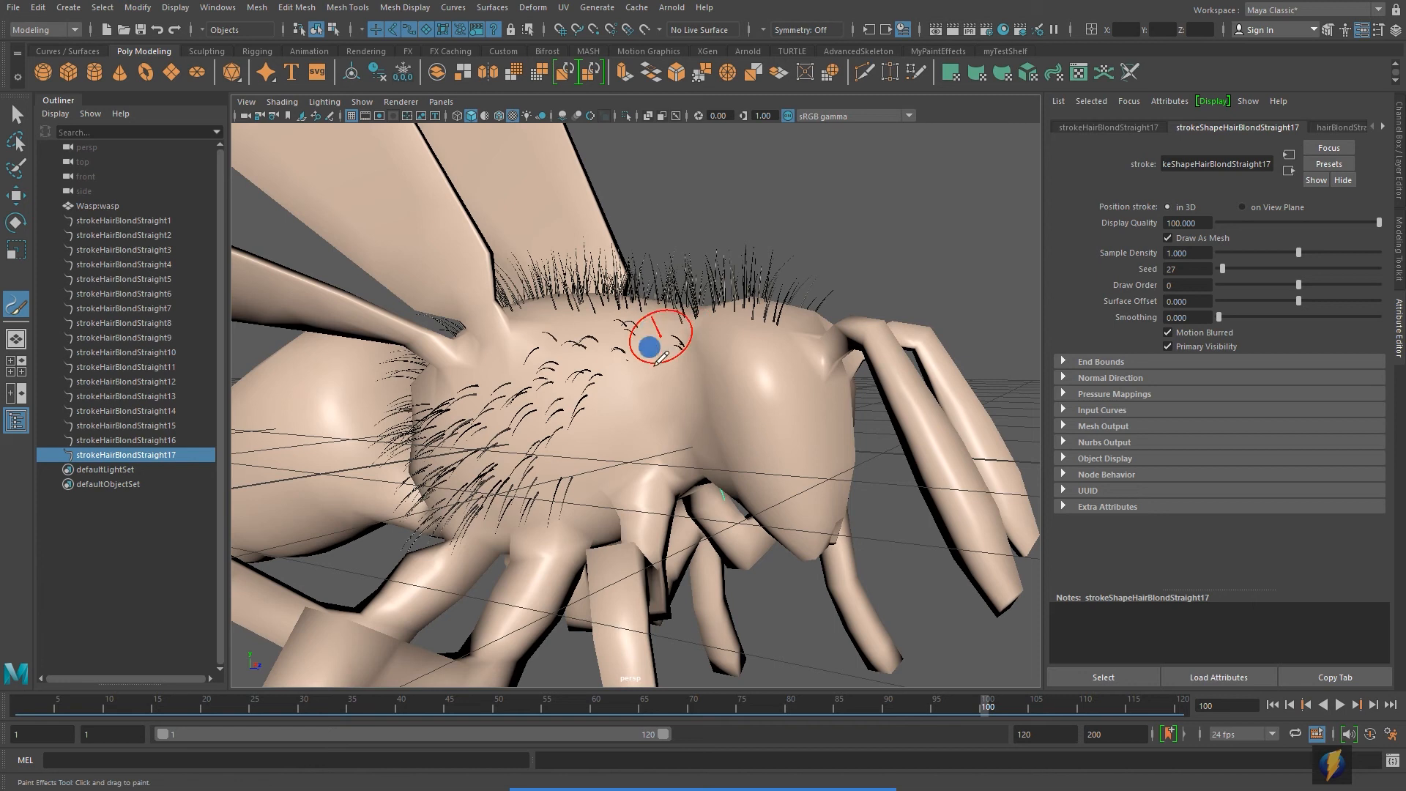
# Step: Add hair strokes to the sparse upper side of the thorax and across the top of the wasp's head
pyautogui.moveTo(654, 402)
pyautogui.mouseDown()
pyautogui.moveTo(631, 445)
pyautogui.moveTo(581, 420)
pyautogui.moveTo(579, 436)
pyautogui.mouseUp()
pyautogui.moveTo(588, 336)
pyautogui.keyDown('alt'); pyautogui.mouseDown()
pyautogui.moveTo(549, 370)
pyautogui.moveTo(628, 380)
pyautogui.mouseUp(); pyautogui.keyUp('alt')
pyautogui.moveTo(628, 353)
pyautogui.keyDown('alt'); pyautogui.mouseDown()
pyautogui.moveTo(650, 367)
pyautogui.moveTo(616, 351)
pyautogui.moveTo(667, 334)
pyautogui.mouseUp(); pyautogui.keyUp('alt')
pyautogui.keyDown('alt'); pyautogui.moveTo(694, 309); pyautogui.dragTo(656, 339); pyautogui.keyUp('alt')
pyautogui.moveTo(607, 213)
pyautogui.mouseDown()
pyautogui.moveTo(624, 247)
pyautogui.moveTo(575, 265)
pyautogui.mouseUp()
pyautogui.moveTo(801, 305)
pyautogui.keyDown('alt'); pyautogui.mouseDown()
pyautogui.moveTo(684, 227)
pyautogui.moveTo(738, 198)
pyautogui.mouseUp(); pyautogui.keyUp('alt')
pyautogui.moveTo(820, 268)
pyautogui.keyDown('alt'); pyautogui.mouseDown()
pyautogui.moveTo(646, 277)
pyautogui.moveTo(681, 274)
pyautogui.mouseUp(); pyautogui.keyUp('alt')
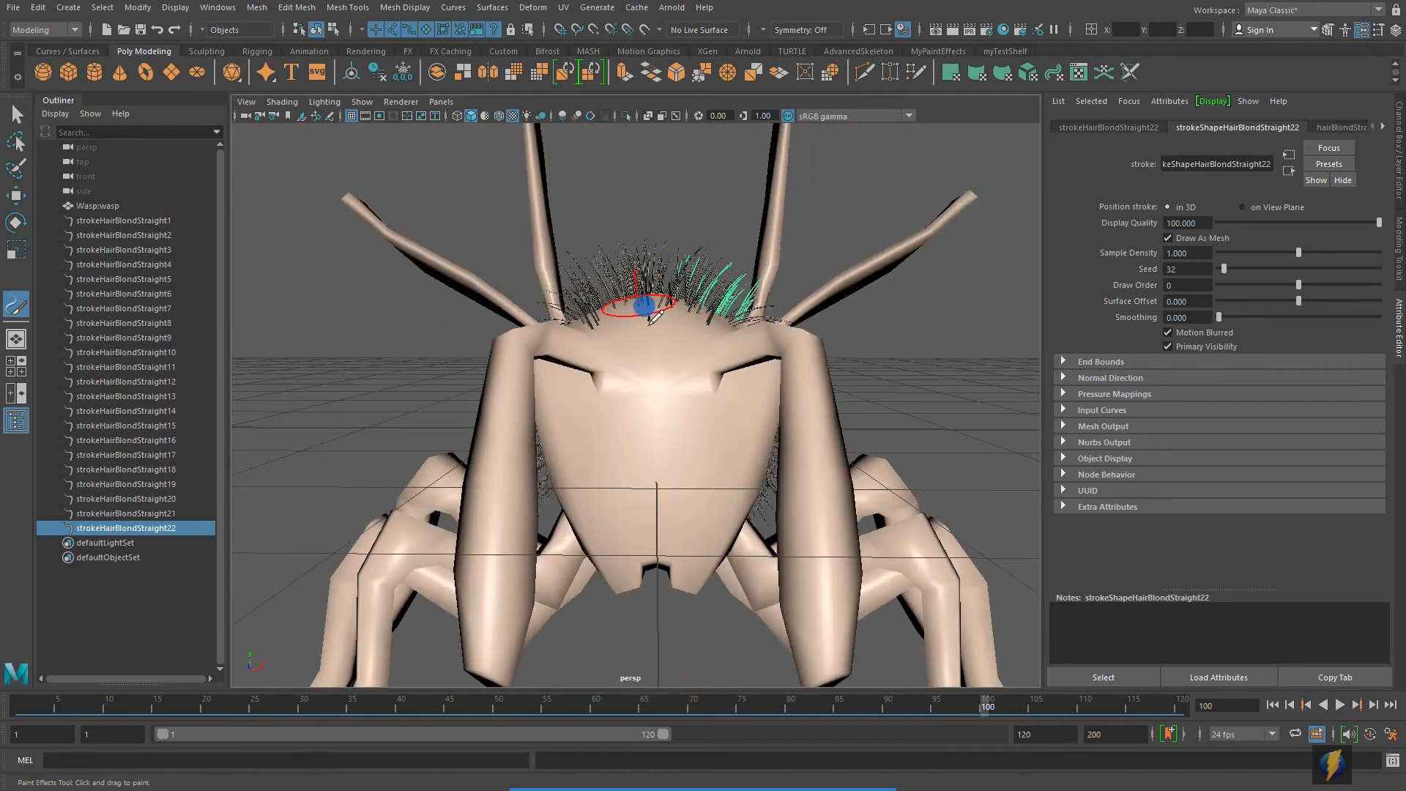
pyautogui.moveTo(661, 369); pyautogui.dragTo(662, 373)
pyautogui.moveTo(778, 355)
pyautogui.keyDown('alt'); pyautogui.mouseDown()
pyautogui.moveTo(639, 343)
pyautogui.moveTo(606, 372)
pyautogui.mouseUp(); pyautogui.keyUp('alt')
pyautogui.moveTo(699, 355)
pyautogui.keyDown('alt'); pyautogui.mouseDown()
pyautogui.moveTo(678, 349)
pyautogui.moveTo(850, 353)
pyautogui.mouseUp(); pyautogui.keyUp('alt')
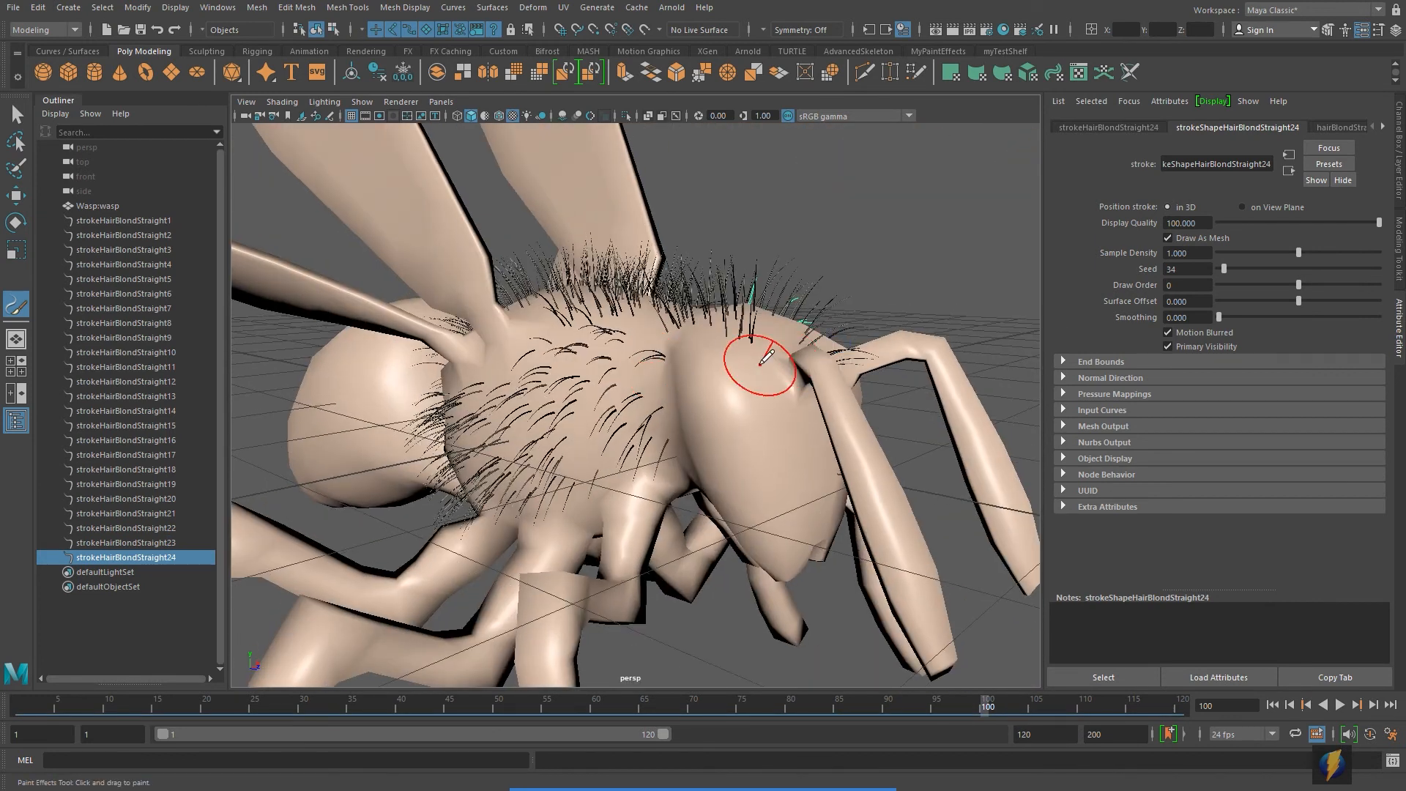
# Step: Fill the remaining gaps on the side of the thorax and the underside behind the head with hair strokes
pyautogui.moveTo(694, 378)
pyautogui.mouseDown()
pyautogui.moveTo(709, 376)
pyautogui.moveTo(723, 432)
pyautogui.moveTo(744, 428)
pyautogui.moveTo(730, 405)
pyautogui.moveTo(753, 437)
pyautogui.moveTo(809, 454)
pyautogui.moveTo(678, 408)
pyautogui.moveTo(596, 402)
pyautogui.mouseUp()
pyautogui.moveTo(578, 338)
pyautogui.mouseDown()
pyautogui.moveTo(542, 383)
pyautogui.moveTo(627, 313)
pyautogui.moveTo(643, 408)
pyautogui.moveTo(680, 480)
pyautogui.mouseUp()
pyautogui.moveTo(706, 489); pyautogui.dragTo(698, 452)
pyautogui.keyDown('alt'); pyautogui.moveTo(734, 455); pyautogui.dragTo(709, 438); pyautogui.keyUp('alt')
pyautogui.moveTo(759, 480)
pyautogui.mouseDown()
pyautogui.moveTo(841, 517)
pyautogui.moveTo(768, 479)
pyautogui.moveTo(855, 492)
pyautogui.moveTo(848, 468)
pyautogui.mouseUp()
# Step: Render the whole hair-covered wasp from the side and keep the image in the render view
pyautogui.scroll(-3, 864, 491)
pyautogui.keyDown('alt'); pyautogui.moveTo(834, 411); pyautogui.dragTo(831, 420); pyautogui.keyUp('alt')
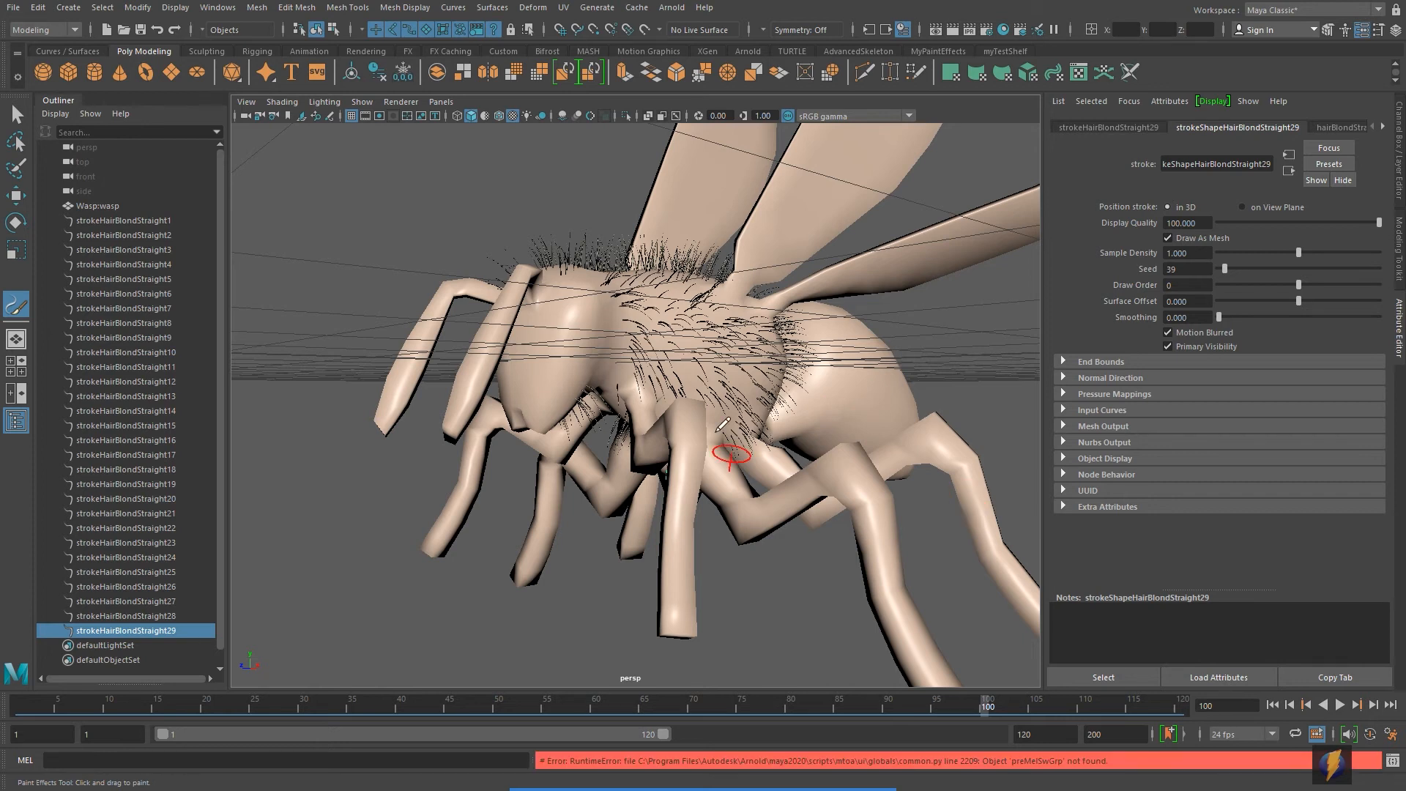
pyautogui.click(951, 28)
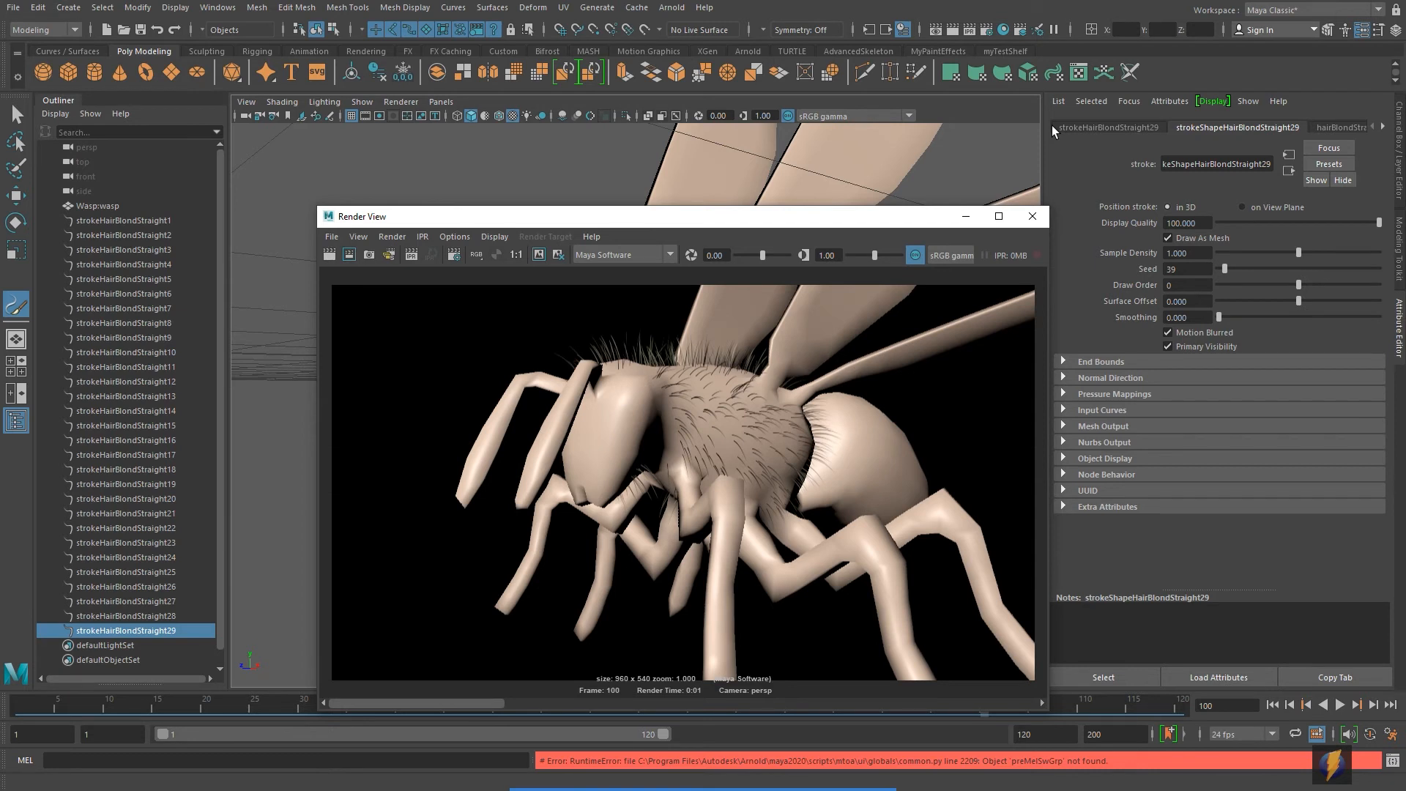
pyautogui.click(539, 256)
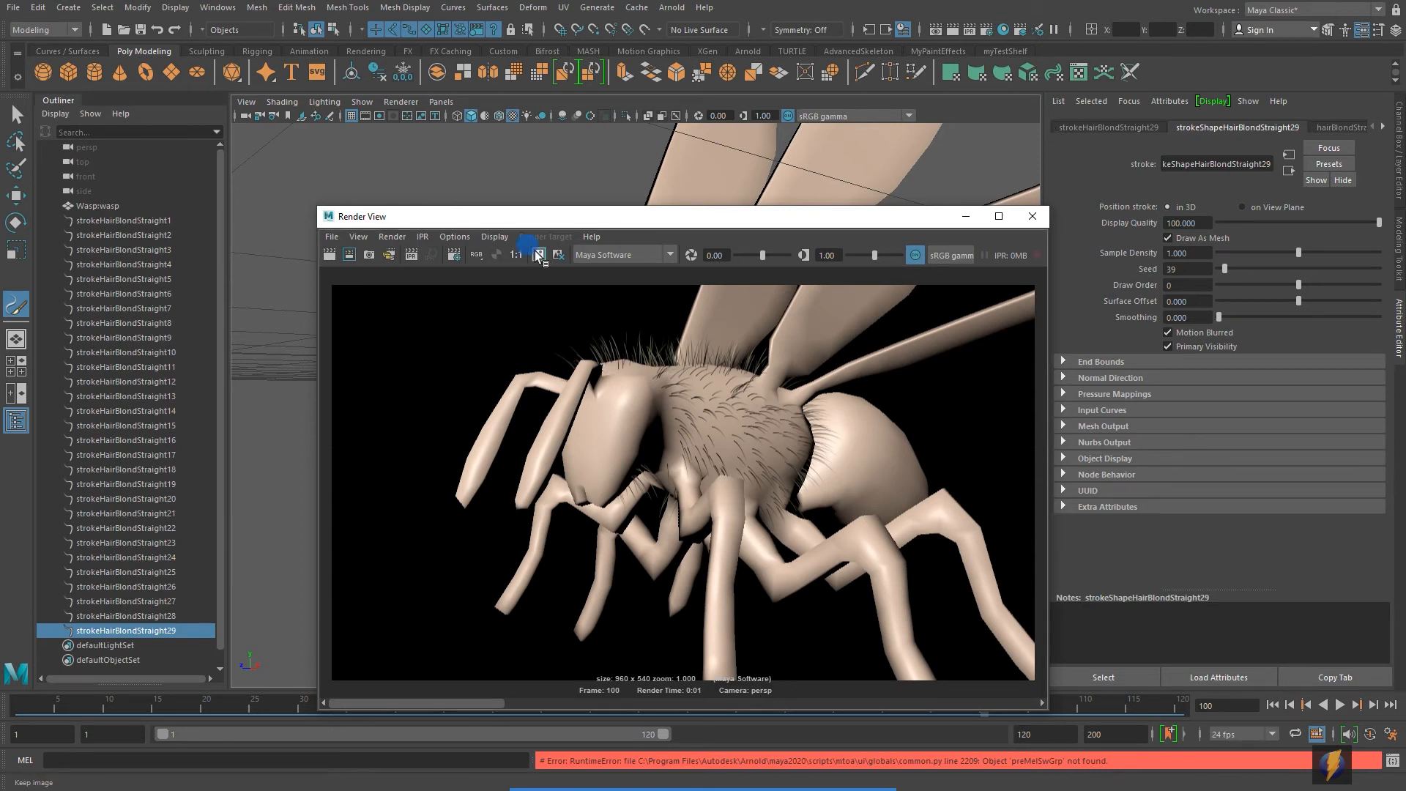
# Step: Close the render, hide polygons in the viewport to examine the hair strokes on their own, and show the polygons again
pyautogui.click(1032, 216)
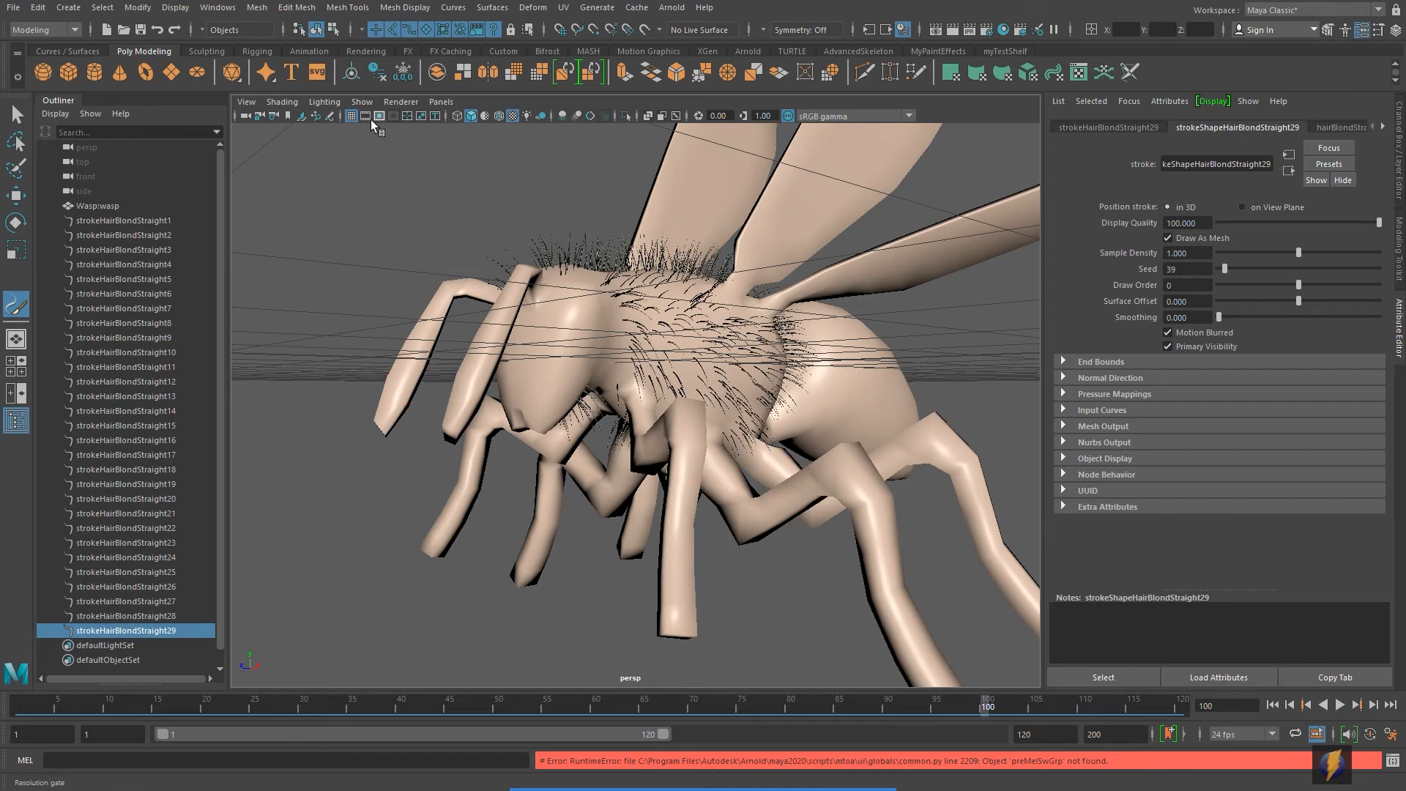
pyautogui.click(361, 102)
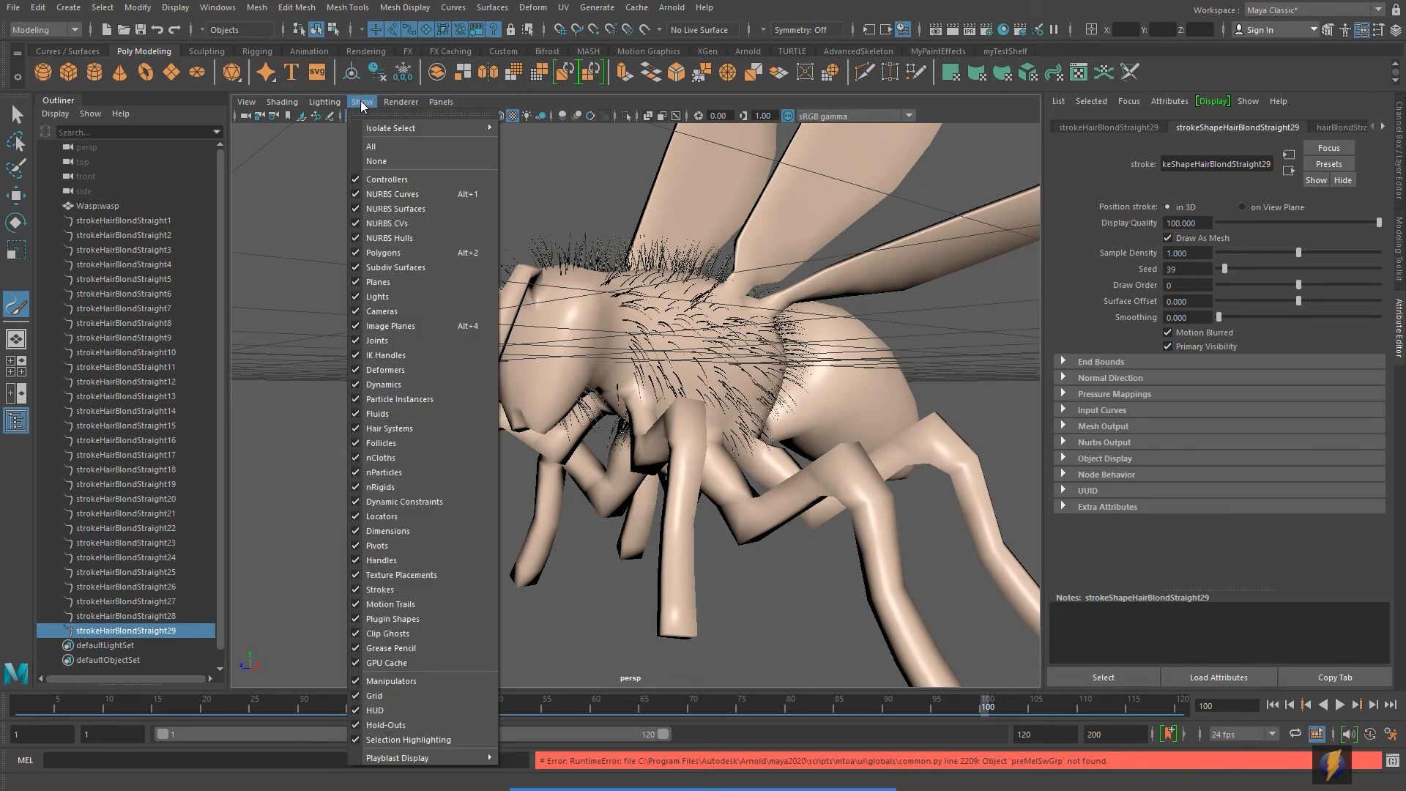
pyautogui.click(388, 252)
pyautogui.moveTo(566, 420)
pyautogui.keyDown('alt'); pyautogui.mouseDown()
pyautogui.moveTo(658, 459)
pyautogui.moveTo(727, 436)
pyautogui.mouseUp(); pyautogui.keyUp('alt')
pyautogui.keyDown('alt'); pyautogui.moveTo(517, 467); pyautogui.dragTo(664, 387, button='right'); pyautogui.keyUp('alt')
pyautogui.moveTo(675, 399)
pyautogui.keyDown('alt'); pyautogui.mouseDown()
pyautogui.moveTo(567, 474)
pyautogui.moveTo(765, 444)
pyautogui.moveTo(598, 461)
pyautogui.mouseUp(); pyautogui.keyUp('alt')
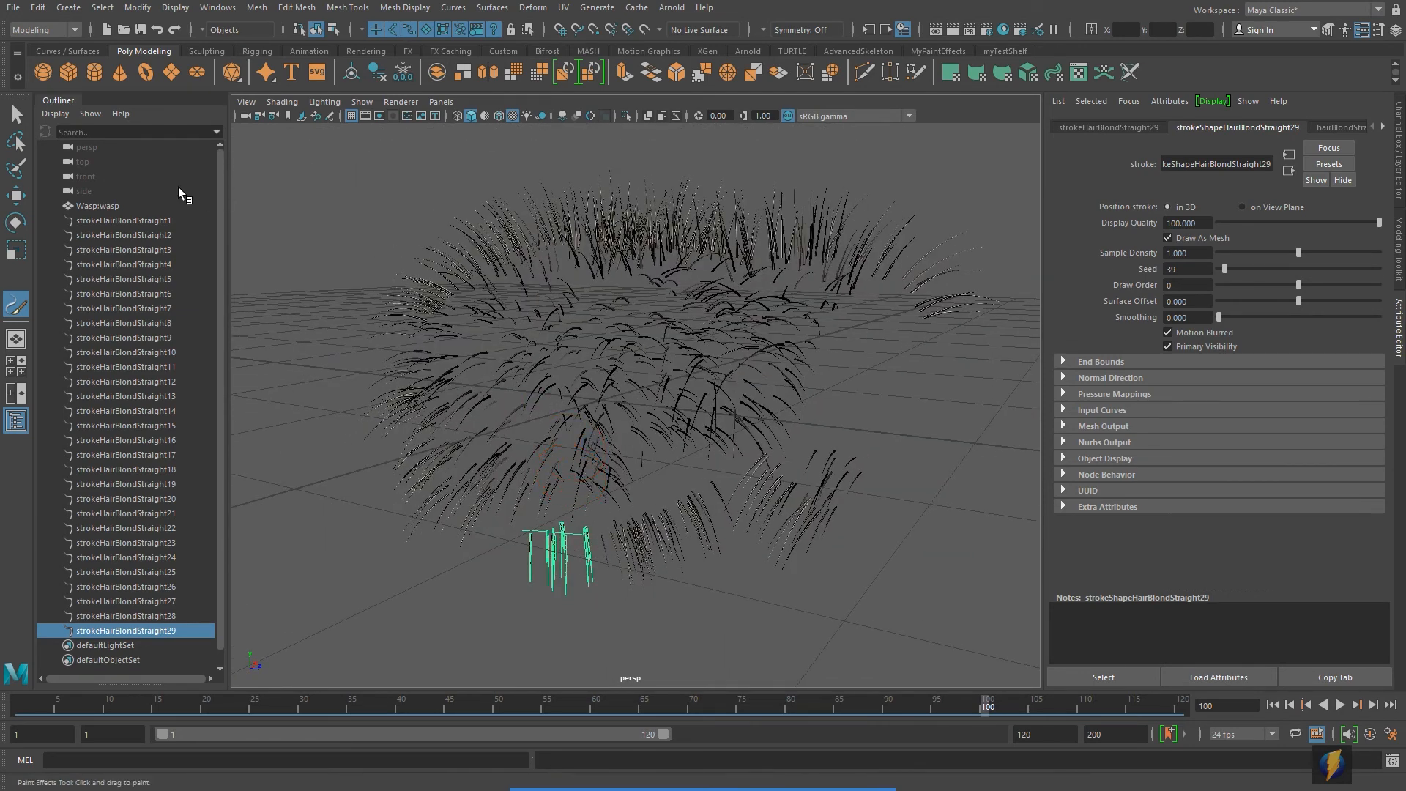
pyautogui.click(161, 172)
pyautogui.moveTo(526, 328)
pyautogui.keyDown('alt'); pyautogui.mouseDown()
pyautogui.moveTo(691, 381)
pyautogui.moveTo(576, 383)
pyautogui.moveTo(766, 421)
pyautogui.moveTo(697, 411)
pyautogui.moveTo(754, 402)
pyautogui.moveTo(587, 395)
pyautogui.moveTo(738, 407)
pyautogui.moveTo(403, 408)
pyautogui.moveTo(982, 392)
pyautogui.mouseUp(); pyautogui.keyUp('alt')
pyautogui.click(362, 102)
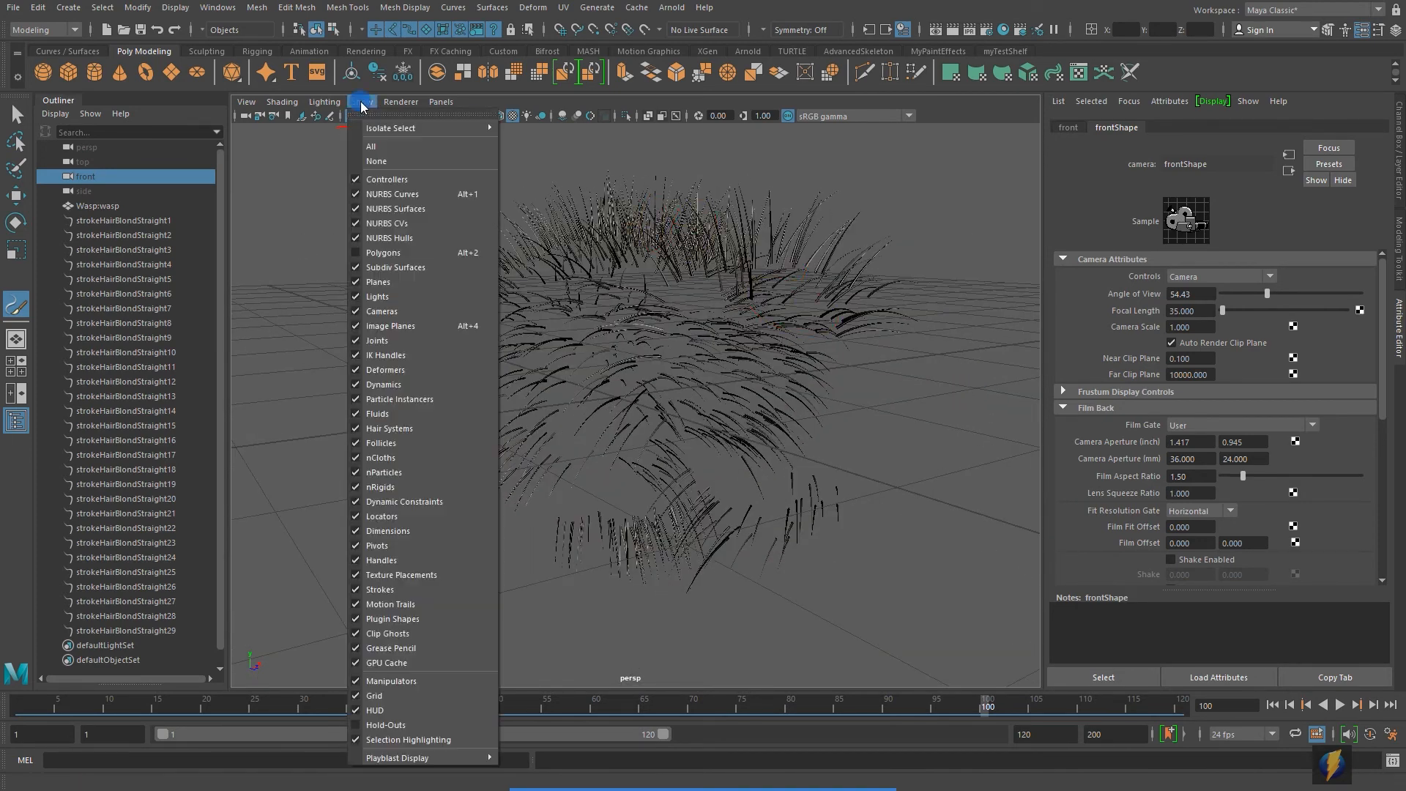
pyautogui.click(368, 249)
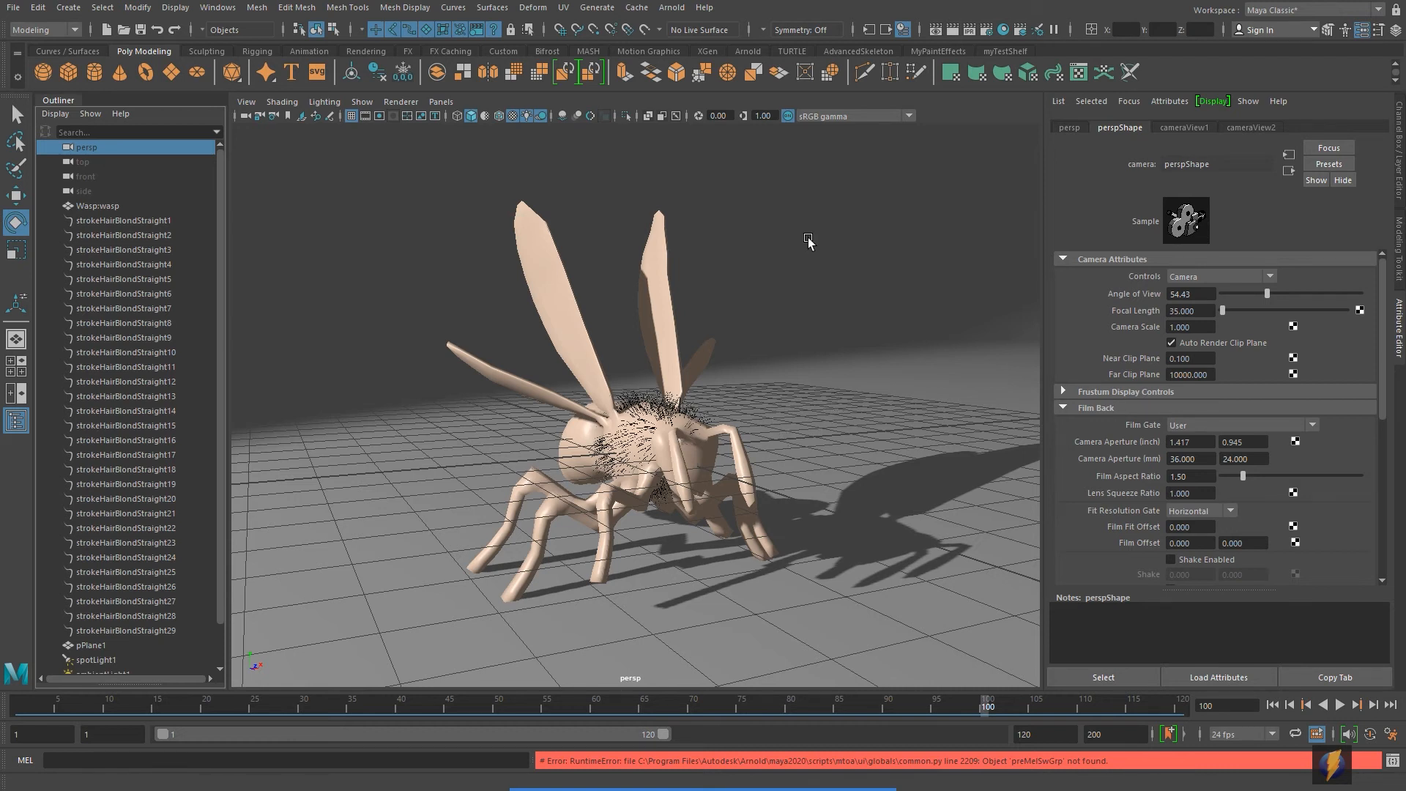
# Step: Render the lit wasp on the ground plane, check the hair on its back for shadows, and close the render
pyautogui.click(952, 28)
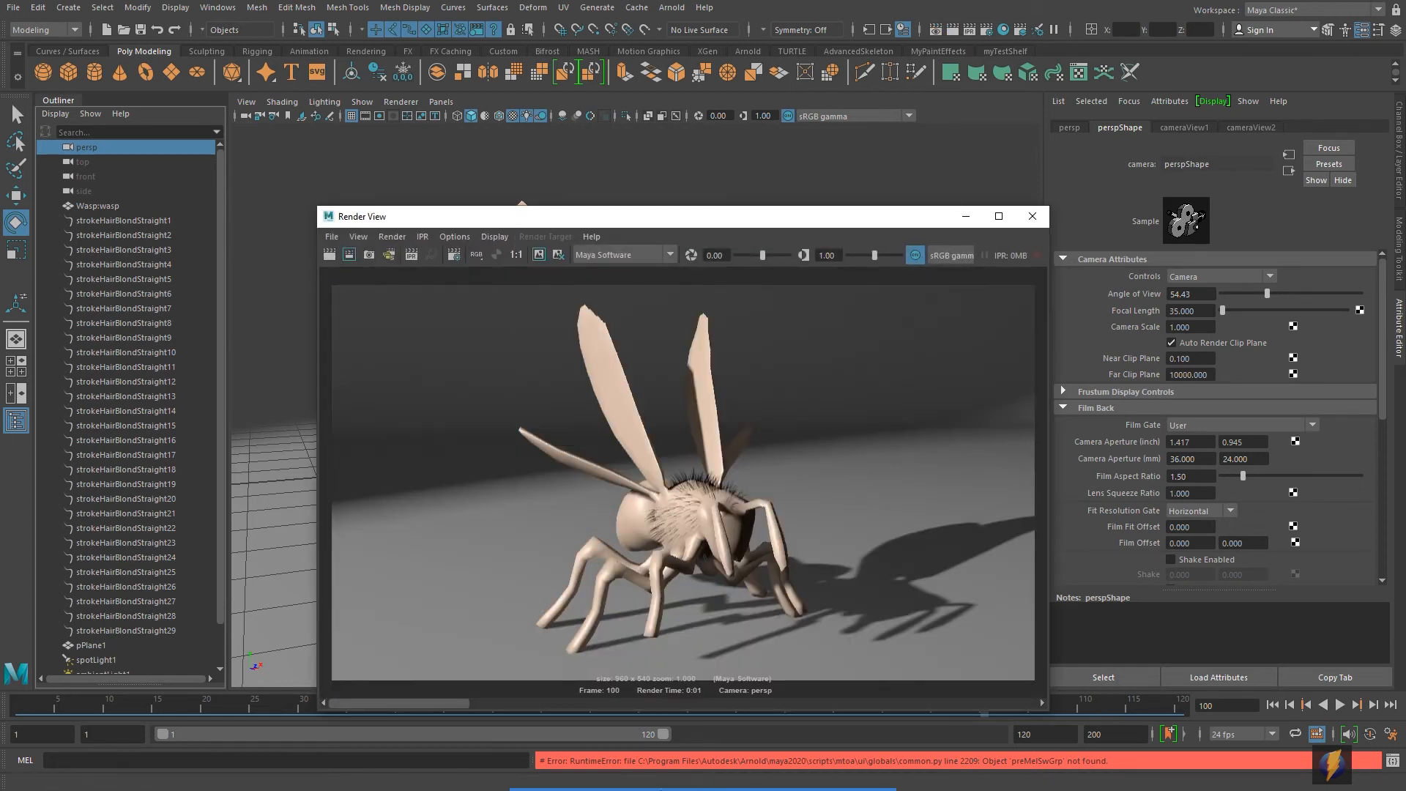
pyautogui.moveTo(696, 785)
pyautogui.click(754, 761)
pyautogui.moveTo(922, 374)
pyautogui.mouseDown()
pyautogui.moveTo(676, 492)
pyautogui.moveTo(721, 502)
pyautogui.moveTo(702, 513)
pyautogui.moveTo(770, 515)
pyautogui.moveTo(822, 472)
pyautogui.mouseUp()
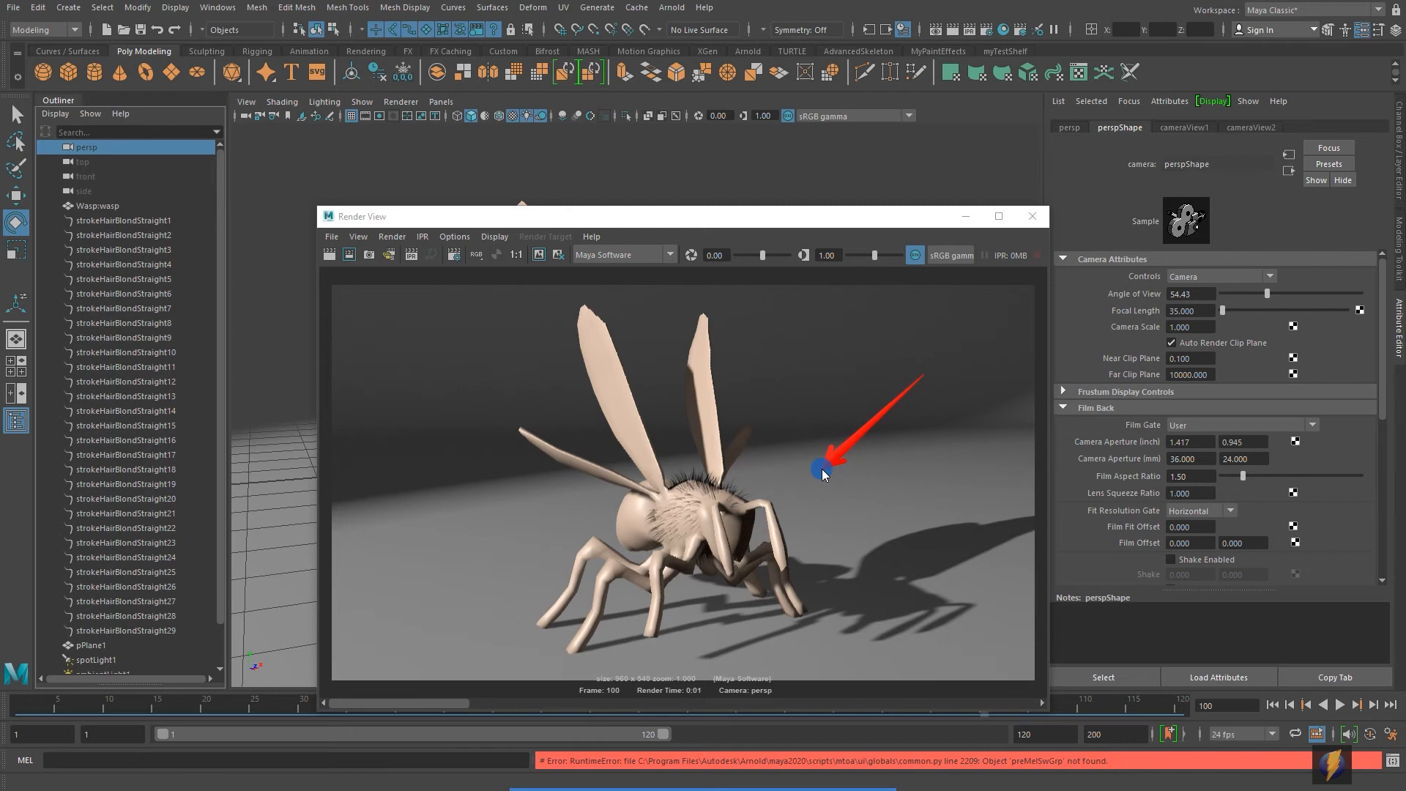
pyautogui.moveTo(822, 472)
pyautogui.mouseDown()
pyautogui.moveTo(802, 450)
pyautogui.moveTo(722, 443)
pyautogui.moveTo(686, 494)
pyautogui.mouseUp()
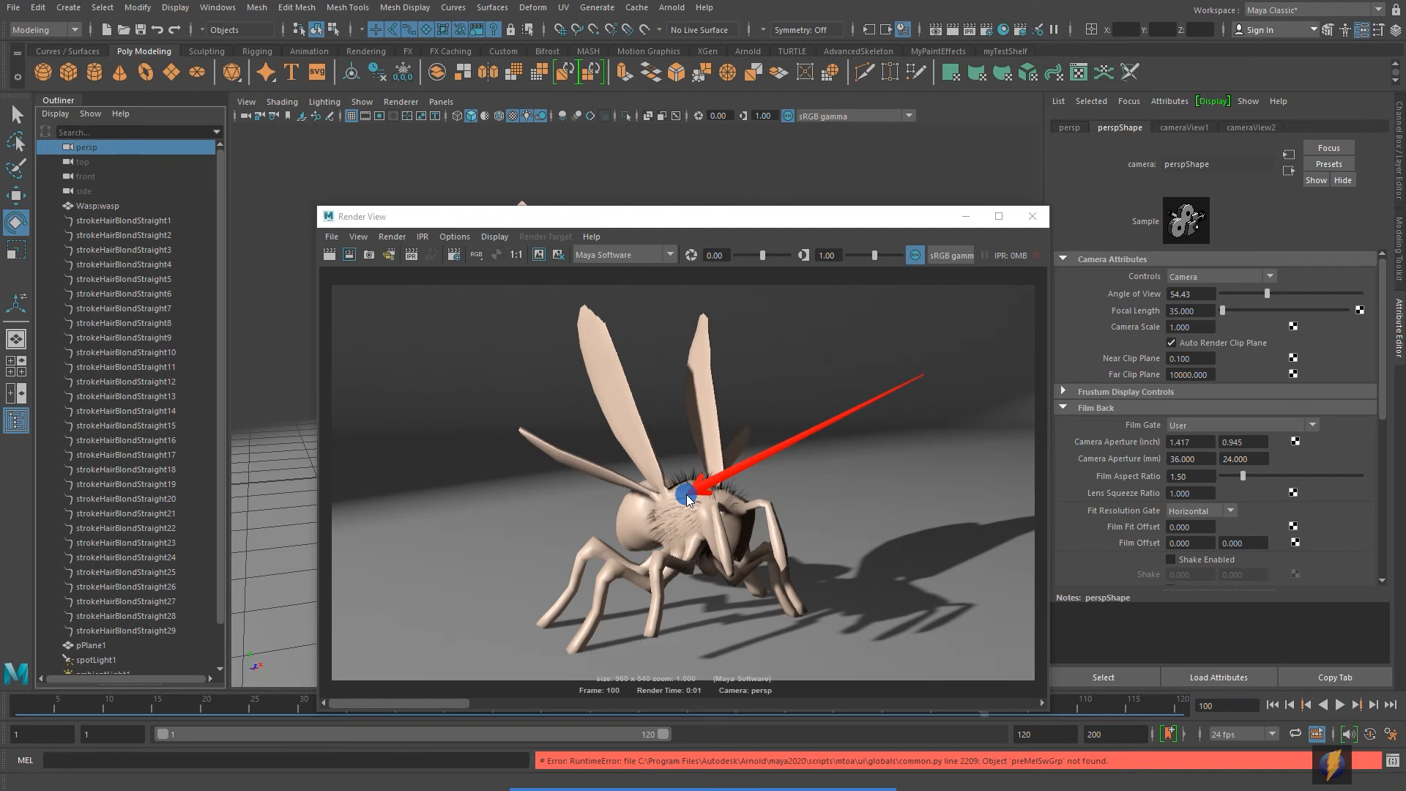
pyautogui.moveTo(686, 495); pyautogui.dragTo(705, 472)
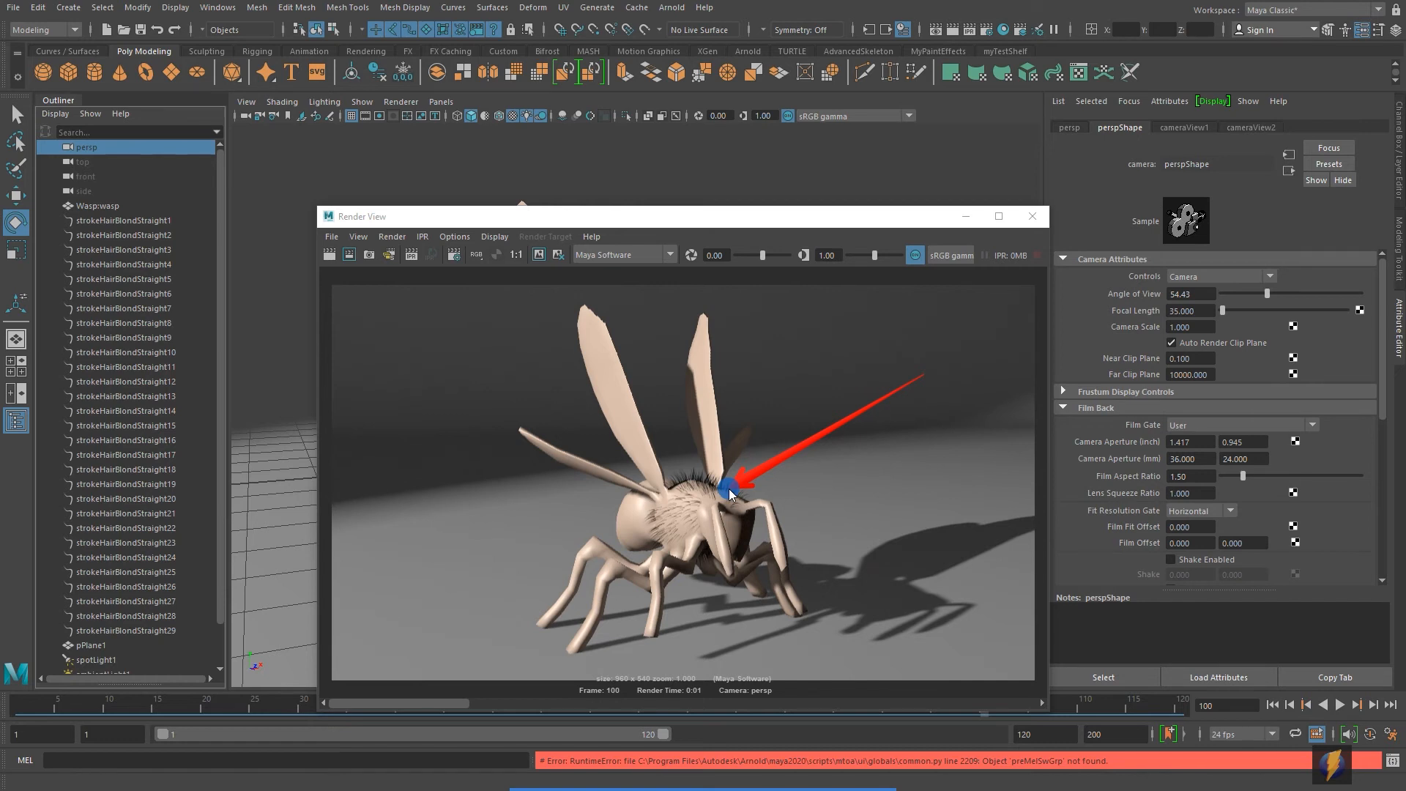
pyautogui.click(1031, 216)
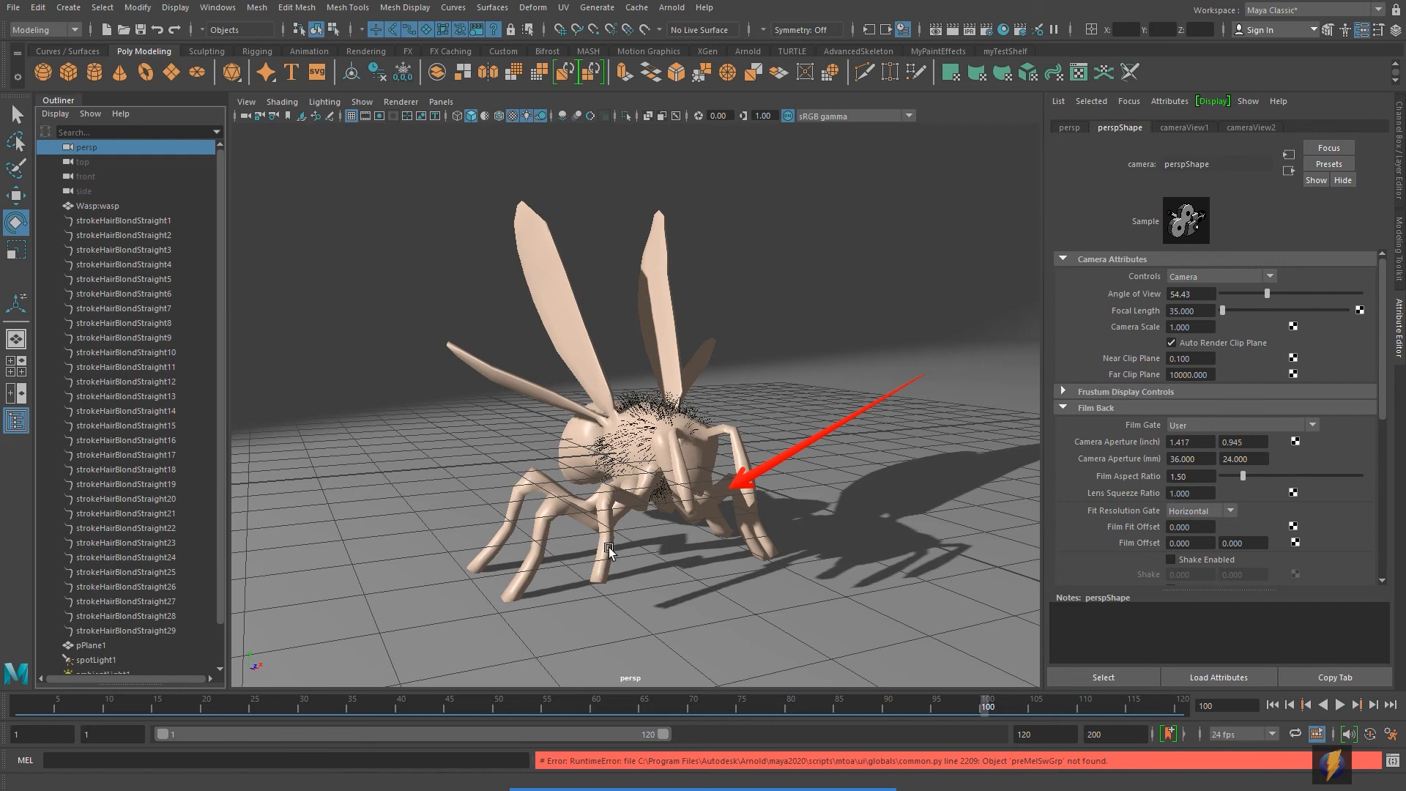
# Step: Render a close-up of the hair on the wasp's back and thorax, check it for shadows, and close the render
pyautogui.keyDown('alt'); pyautogui.moveTo(529, 569); pyautogui.dragTo(1171, 395, button='right'); pyautogui.keyUp('alt')
pyautogui.keyDown('alt'); pyautogui.moveTo(834, 473); pyautogui.dragTo(831, 411, button='middle'); pyautogui.keyUp('alt')
pyautogui.keyDown('alt'); pyautogui.moveTo(648, 505); pyautogui.dragTo(832, 446, button='right'); pyautogui.keyUp('alt')
pyautogui.scroll(4, 832, 436)
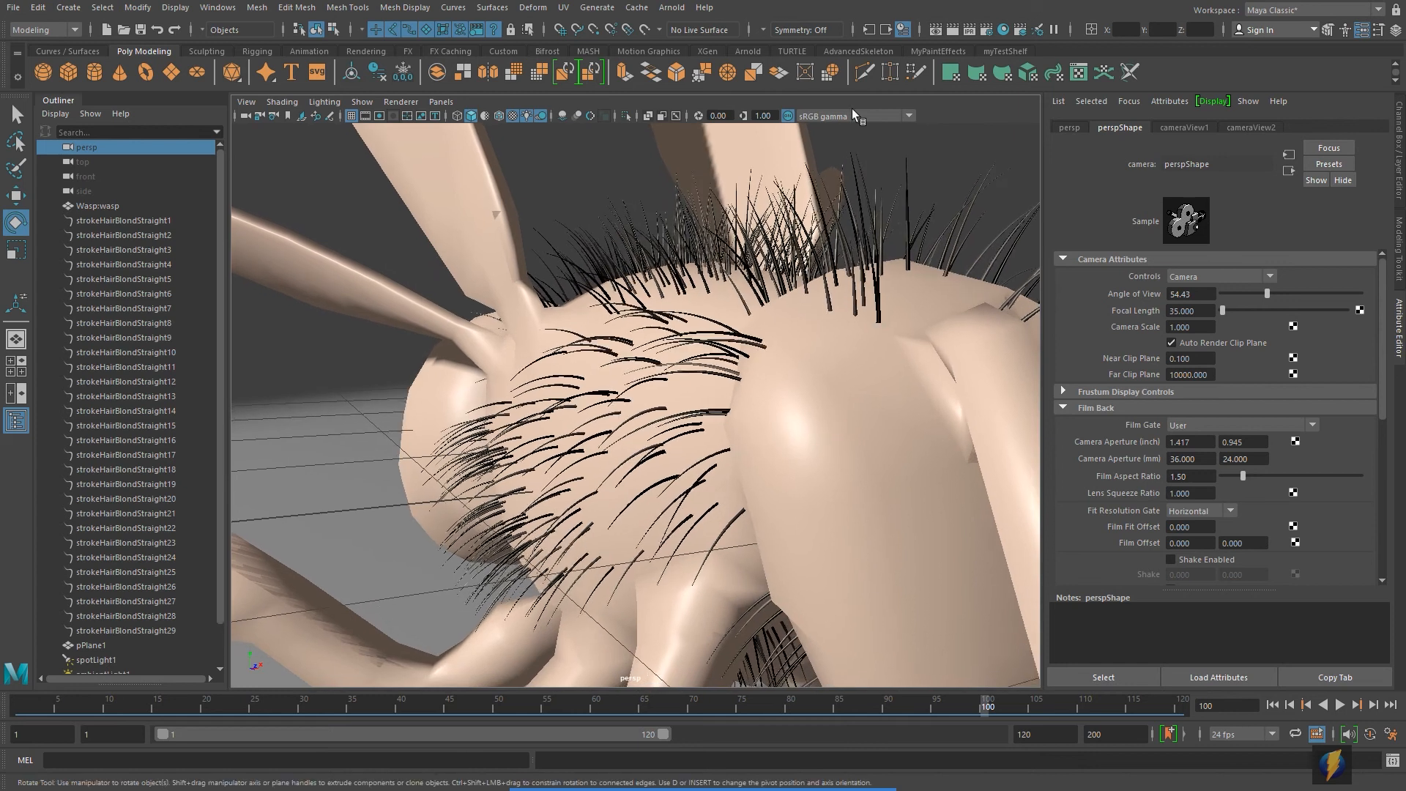
pyautogui.click(953, 30)
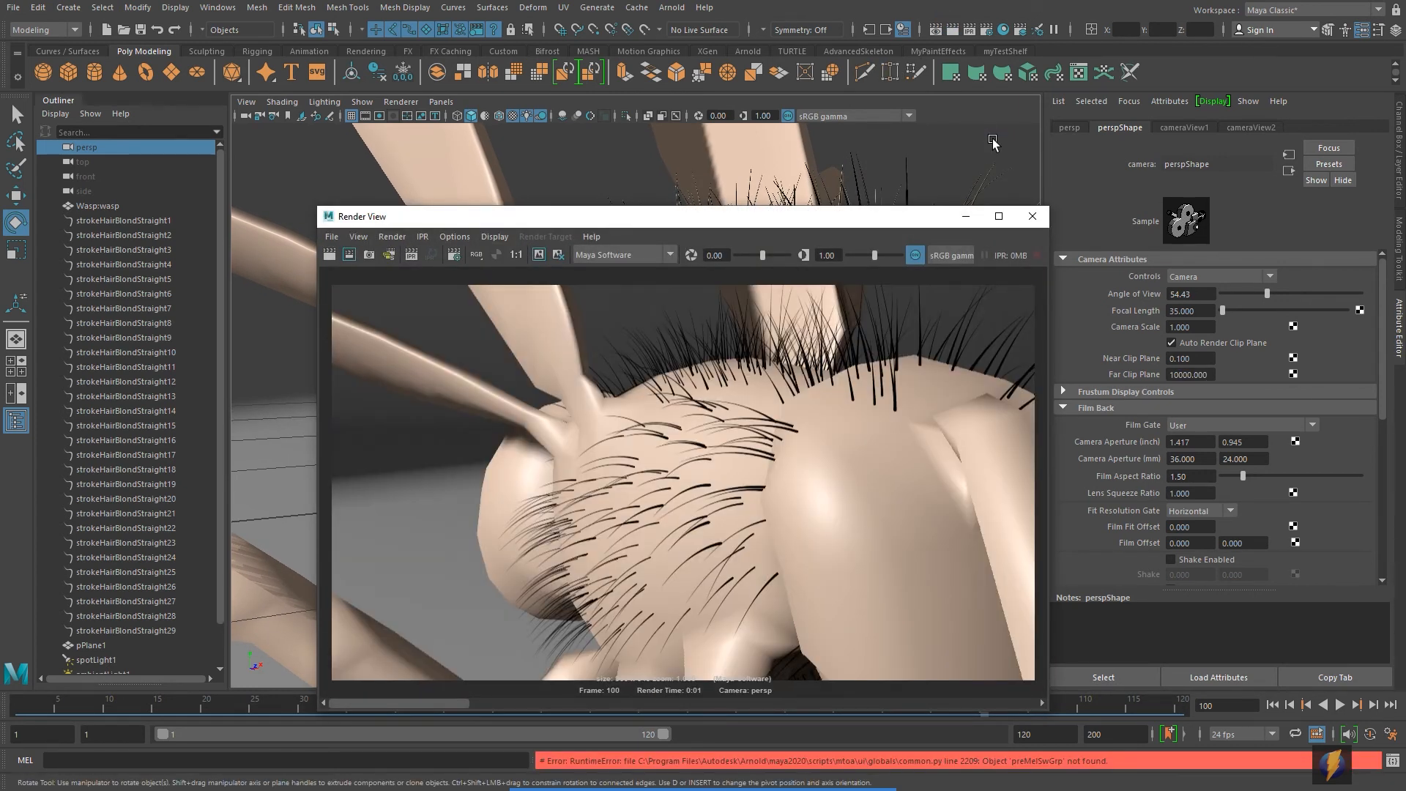
pyautogui.click(1031, 216)
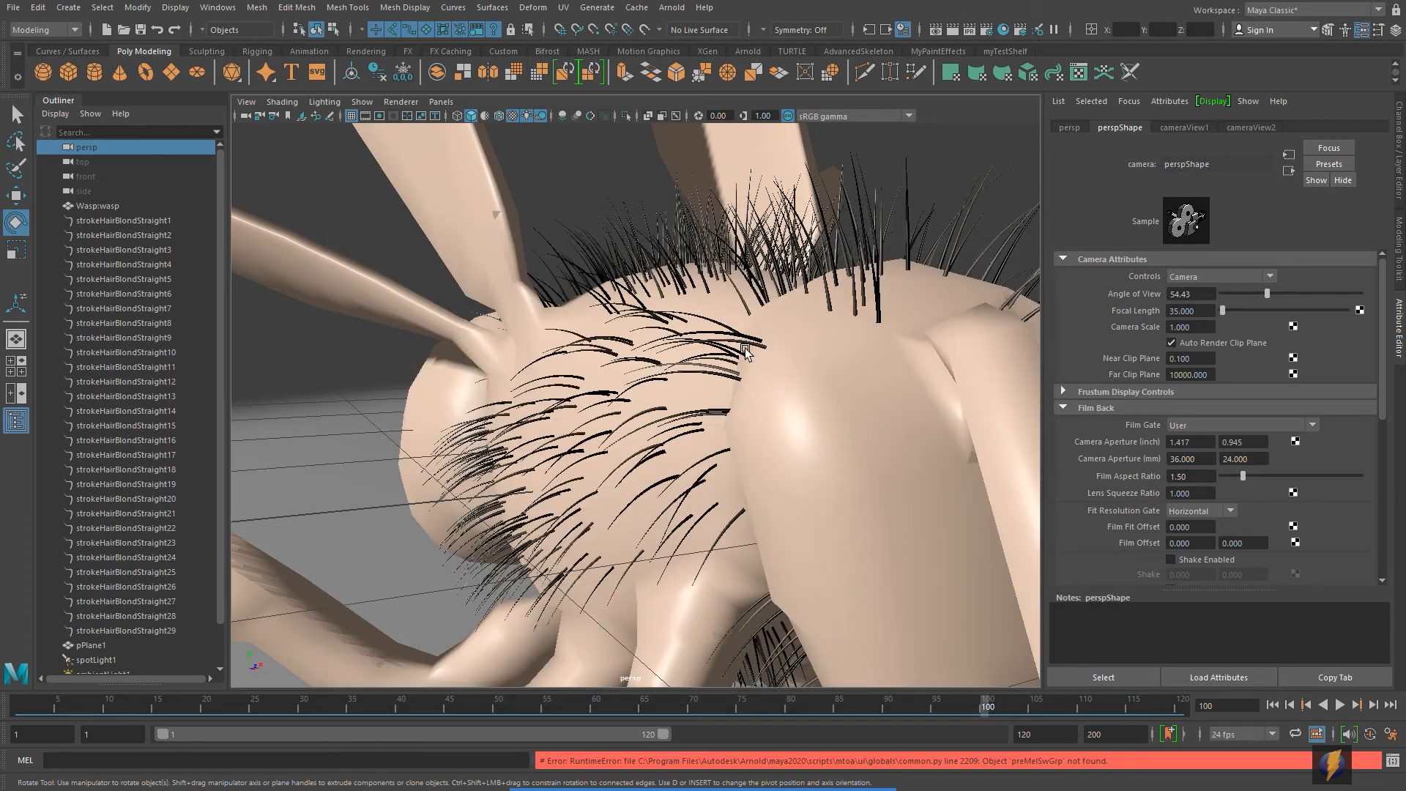
# Step: Select the hair stroke strokeHairBlondStraight2 along the wasp's back and examine its brush's Illumination settings
pyautogui.click(827, 362)
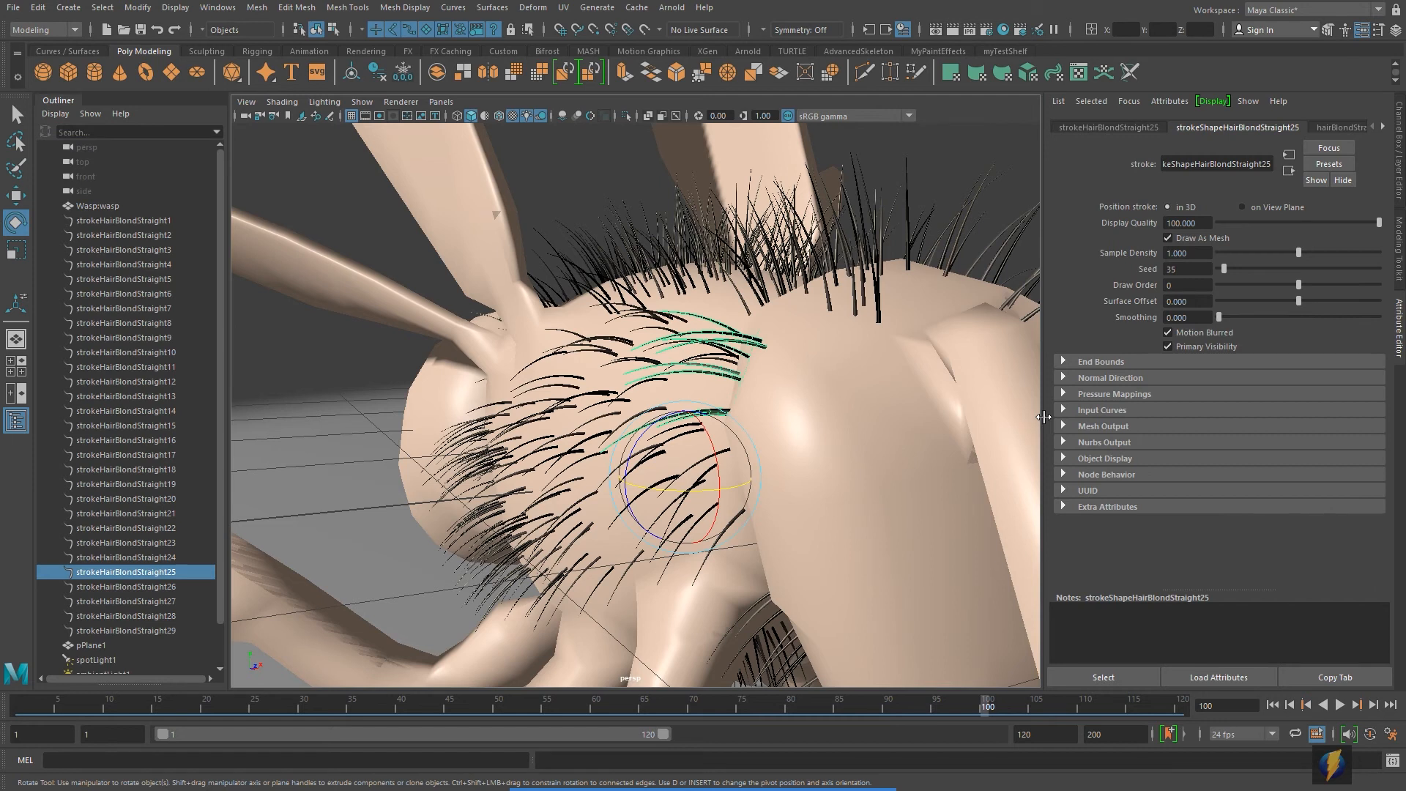
pyautogui.click(878, 313)
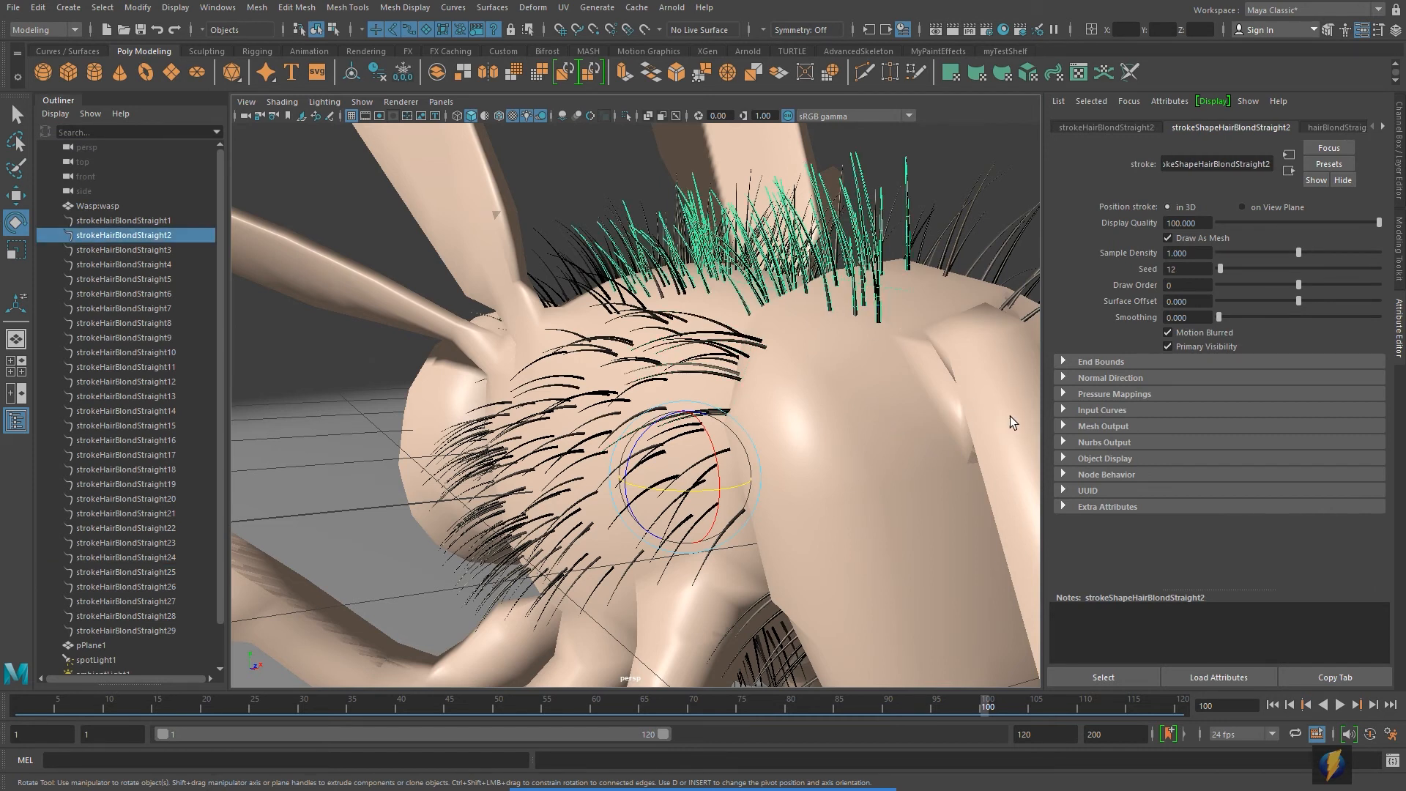
pyautogui.click(1340, 127)
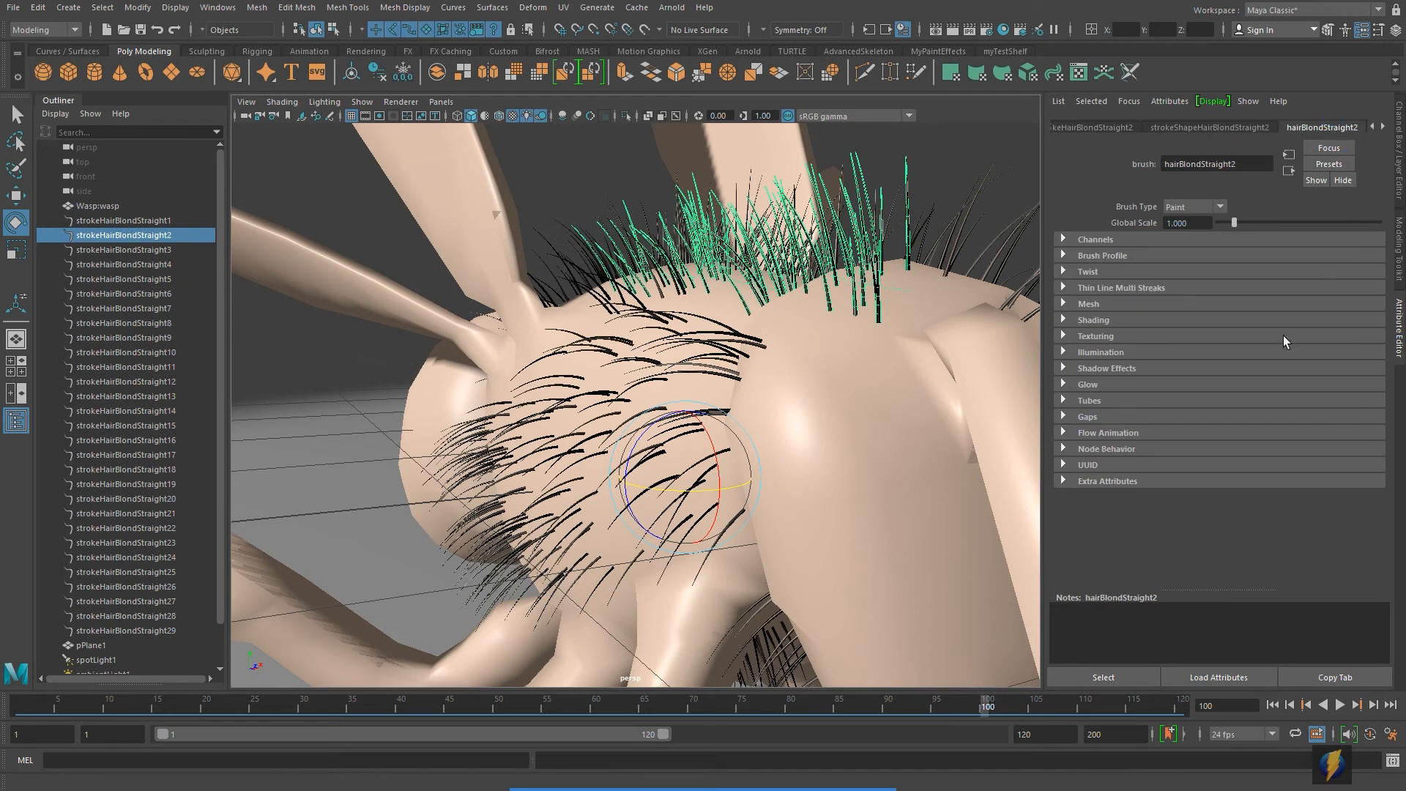
pyautogui.moveTo(761, 787)
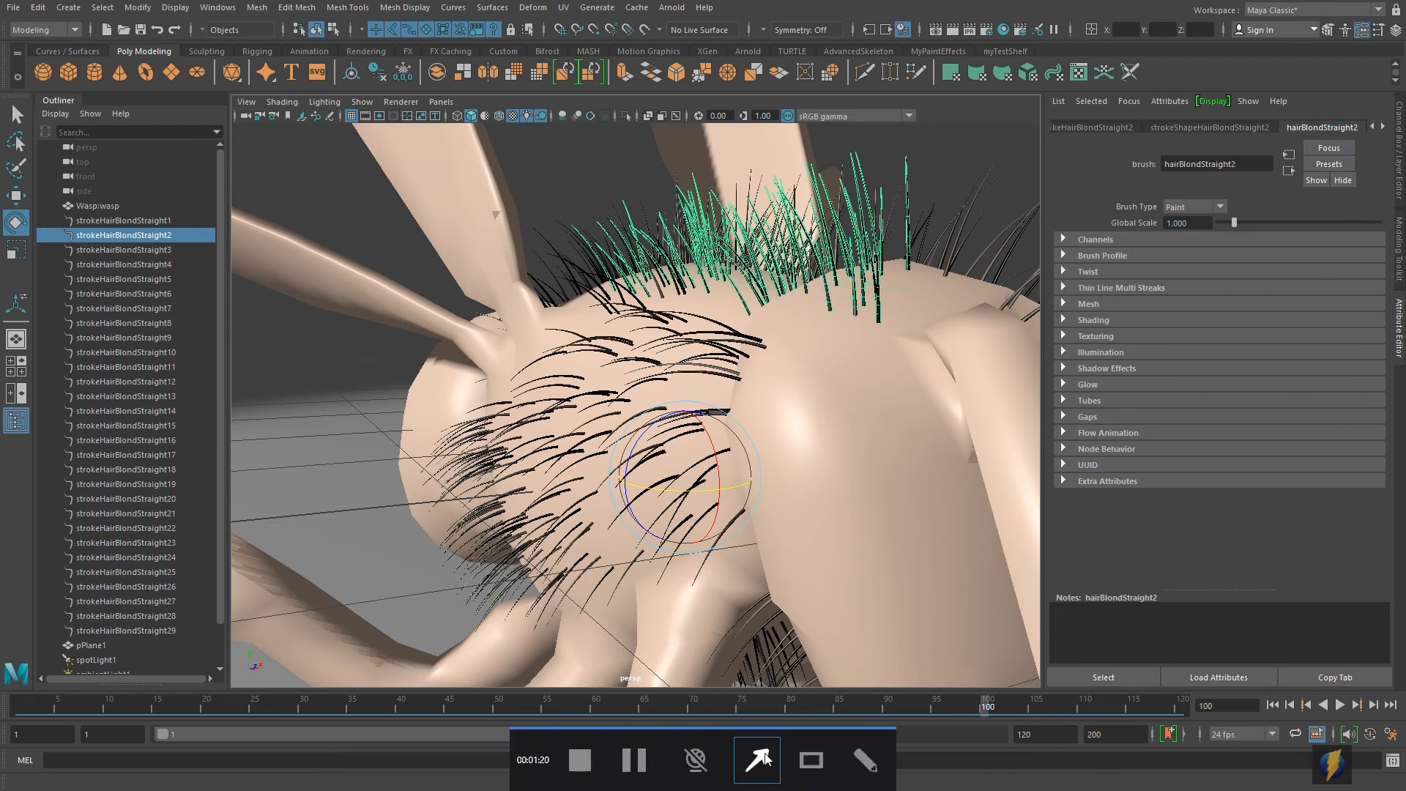
pyautogui.click(764, 758)
pyautogui.moveTo(867, 520)
pyautogui.mouseDown()
pyautogui.moveTo(822, 293)
pyautogui.moveTo(1040, 467)
pyautogui.moveTo(1075, 401)
pyautogui.mouseUp()
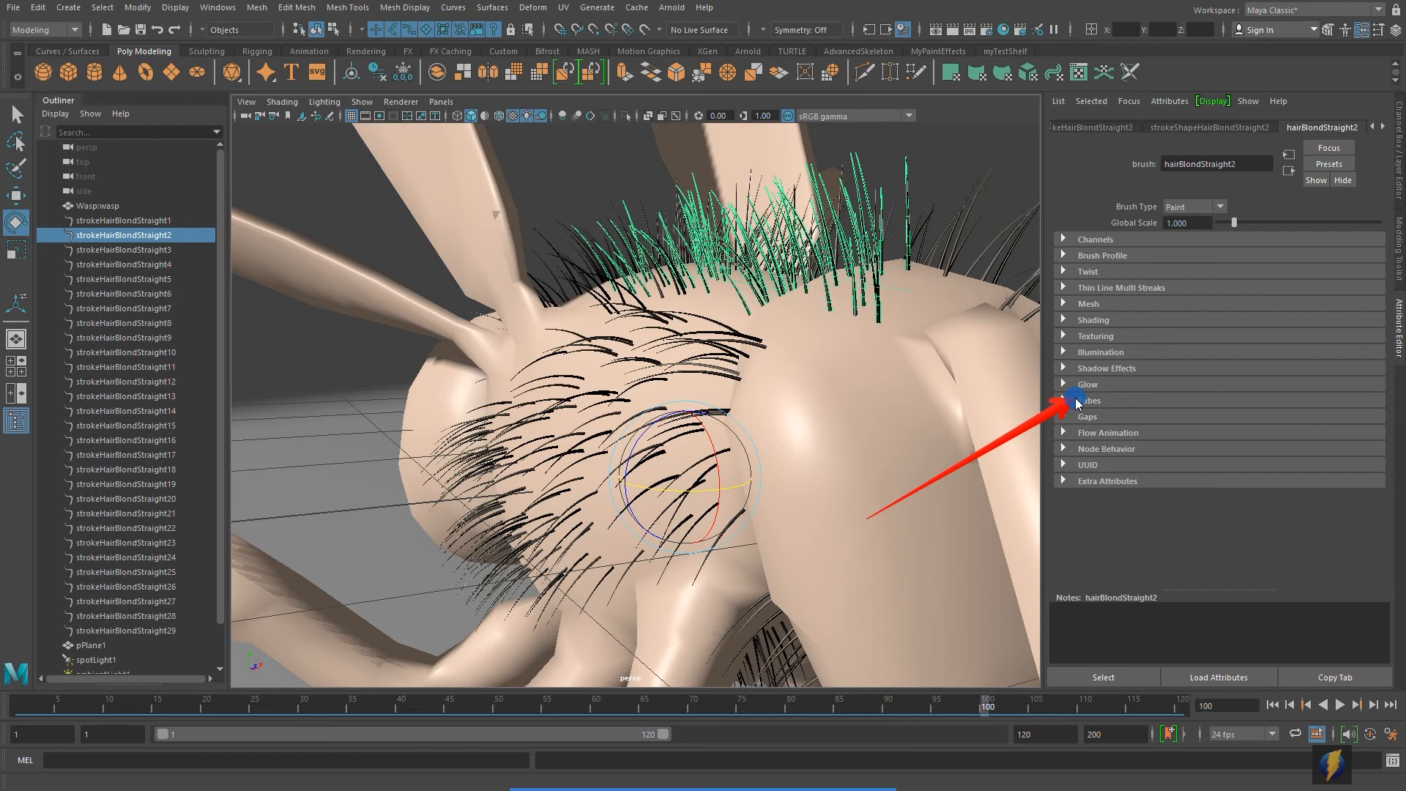
pyautogui.moveTo(1075, 401)
pyautogui.mouseDown()
pyautogui.moveTo(1010, 389)
pyautogui.moveTo(1048, 358)
pyautogui.moveTo(1054, 368)
pyautogui.mouseUp()
pyautogui.click(1063, 351)
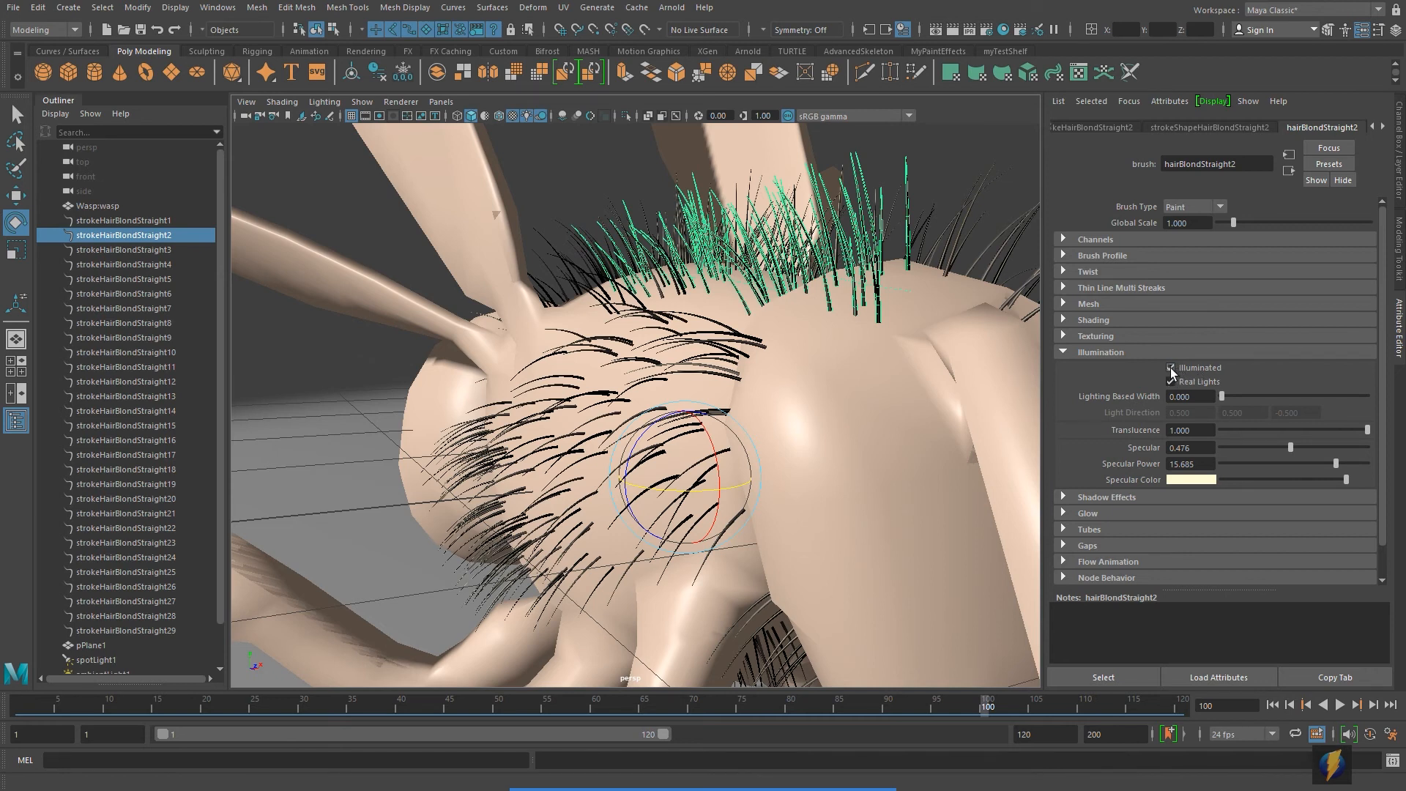
pyautogui.click(1089, 352)
# Step: In the brush's Shadow Effects, set Fake Shadow to 3D Cast with Cast Shadows on, and render the close-up to check the shadows
pyautogui.click(1063, 369)
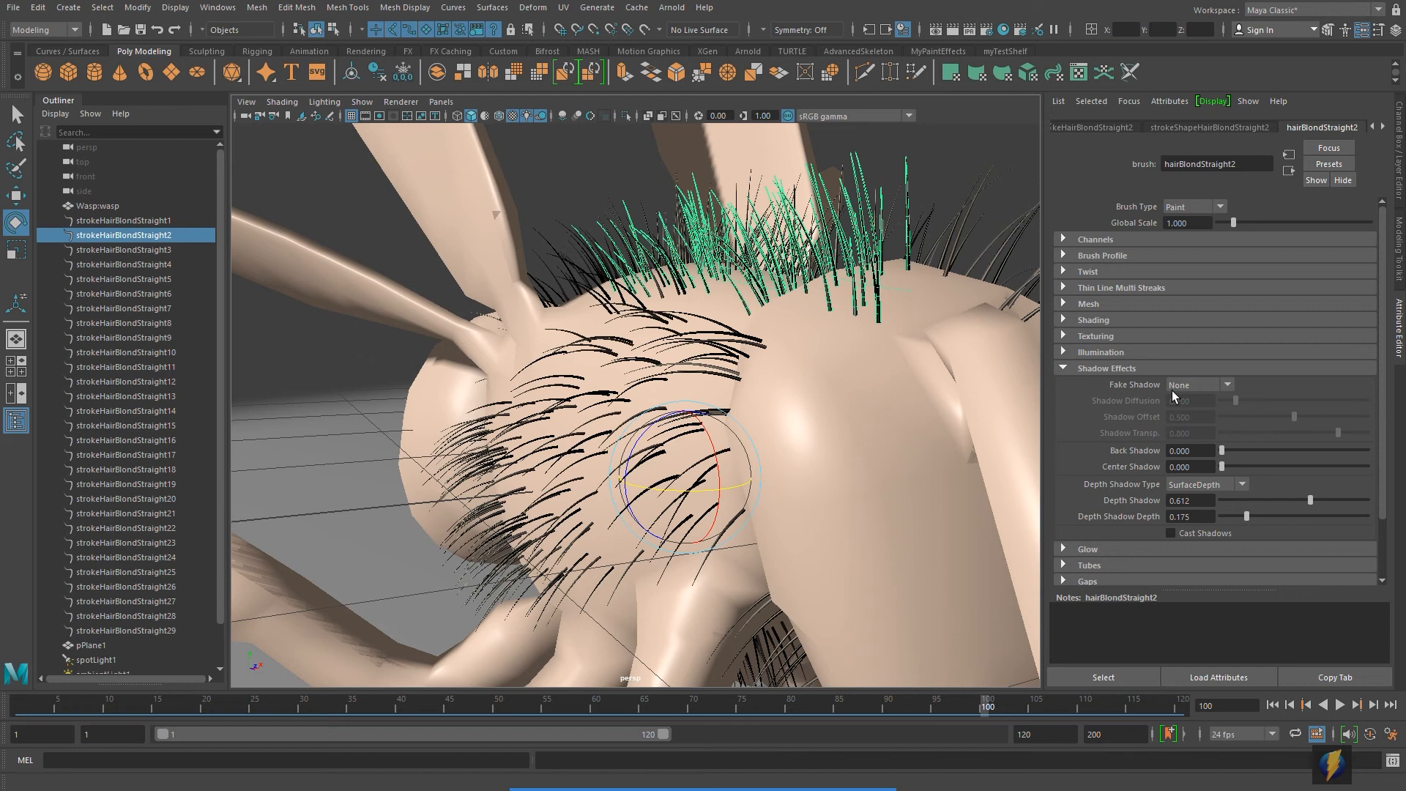
pyautogui.click(1227, 384)
pyautogui.click(1178, 431)
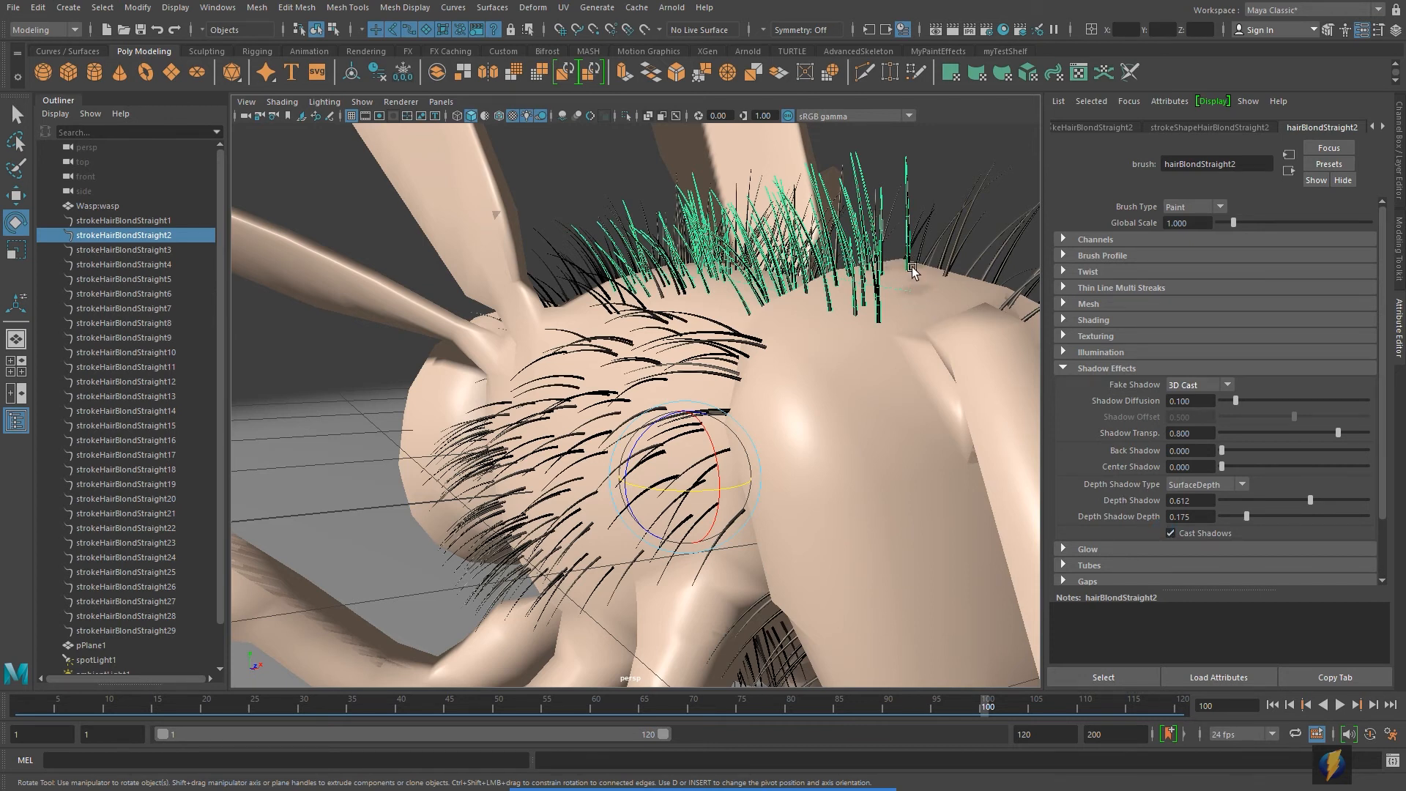
pyautogui.click(954, 30)
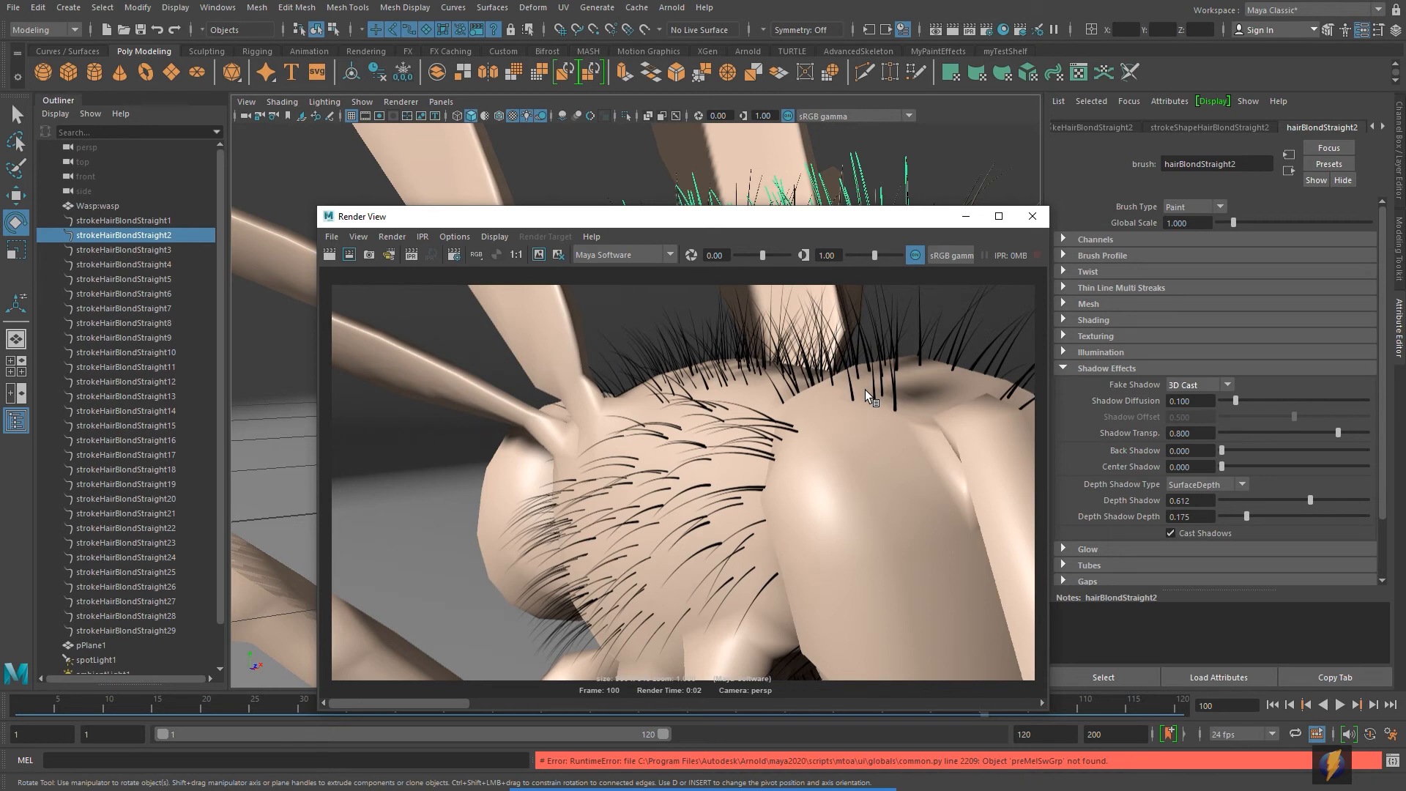
pyautogui.moveTo(703, 788)
pyautogui.click(756, 756)
pyautogui.moveTo(908, 549)
pyautogui.mouseDown()
pyautogui.moveTo(1054, 496)
pyautogui.moveTo(1131, 388)
pyautogui.moveTo(1147, 527)
pyautogui.mouseUp()
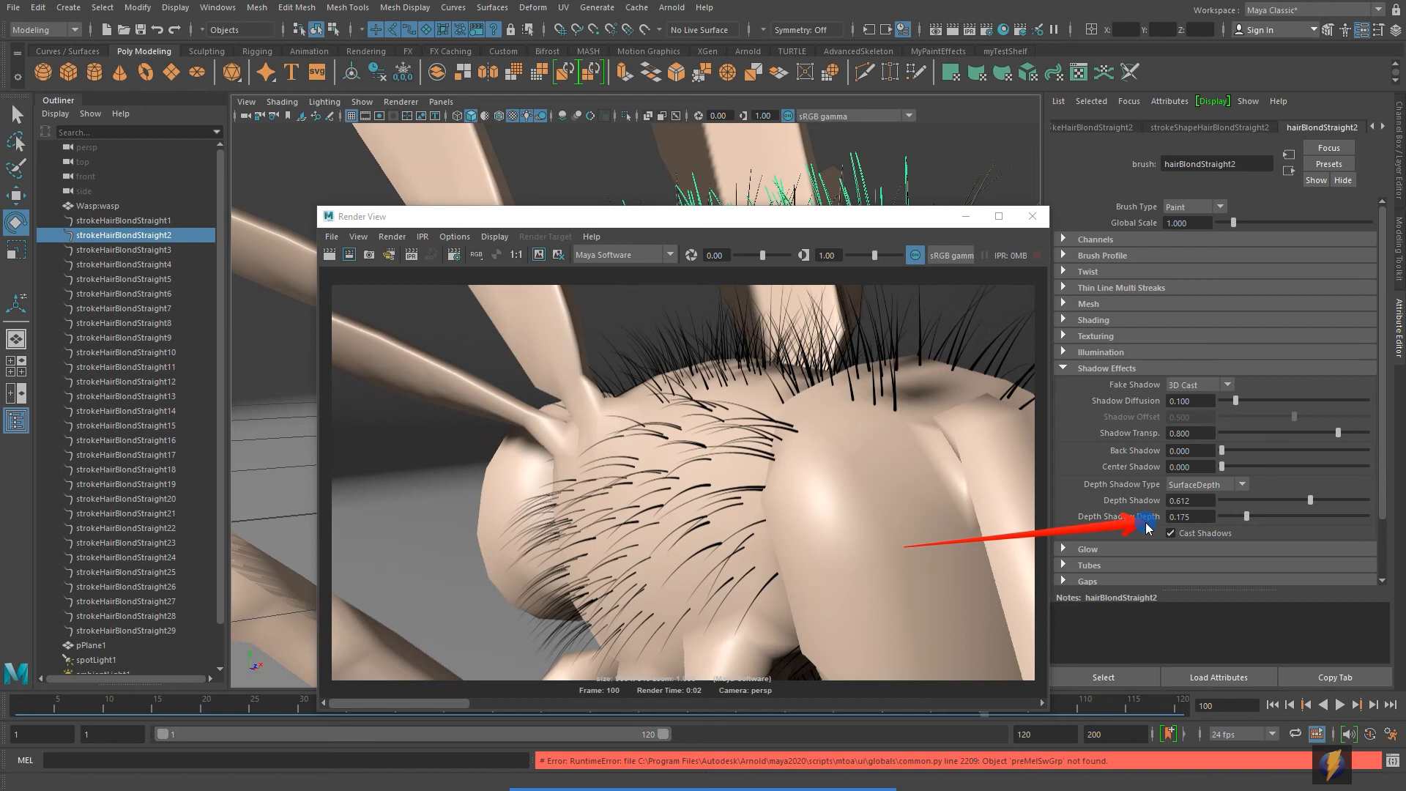
pyautogui.moveTo(1147, 527); pyautogui.dragTo(1146, 528)
# Step: Set the brush's Fake Shadow back to None, turn Cast Shadows off, and close the render
pyautogui.click(1230, 384)
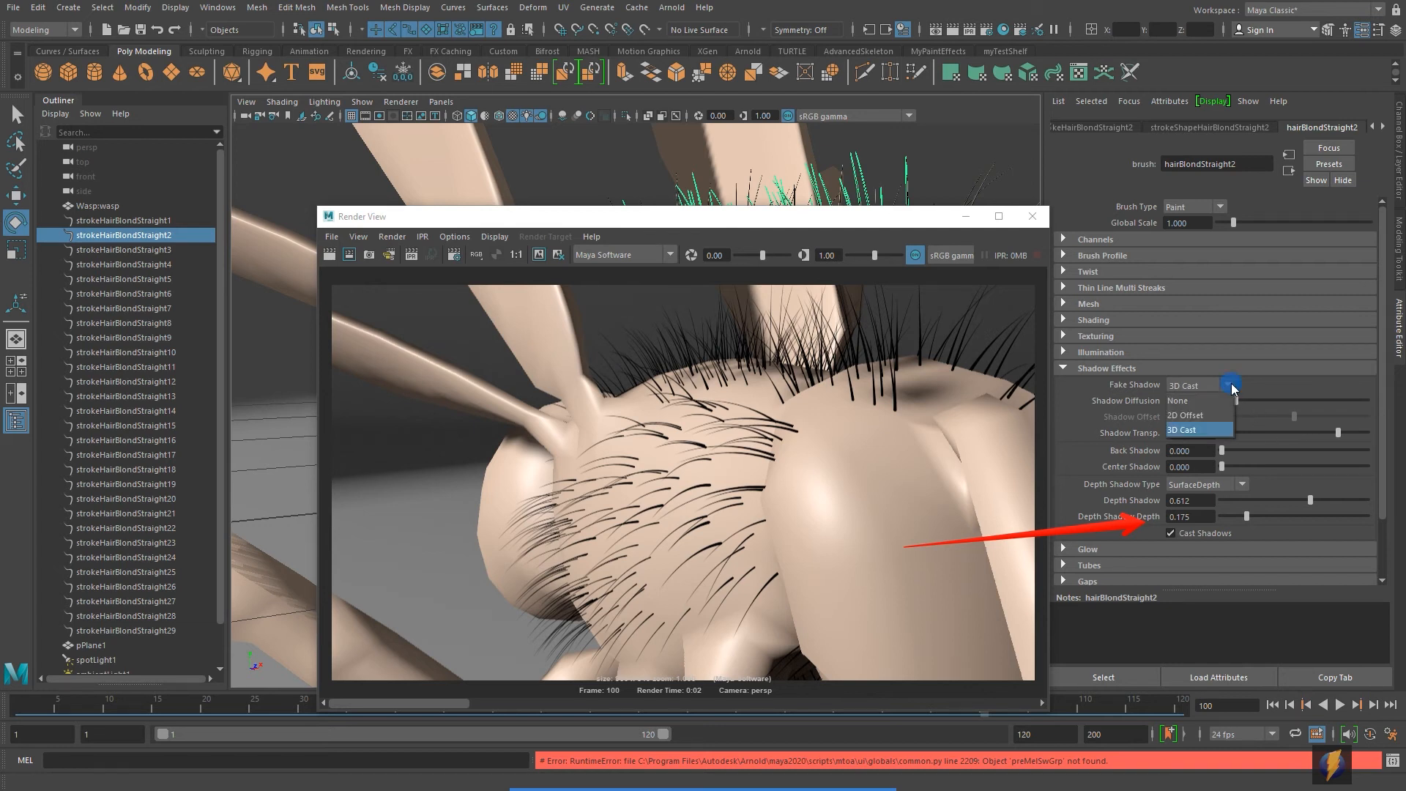
pyautogui.click(1177, 402)
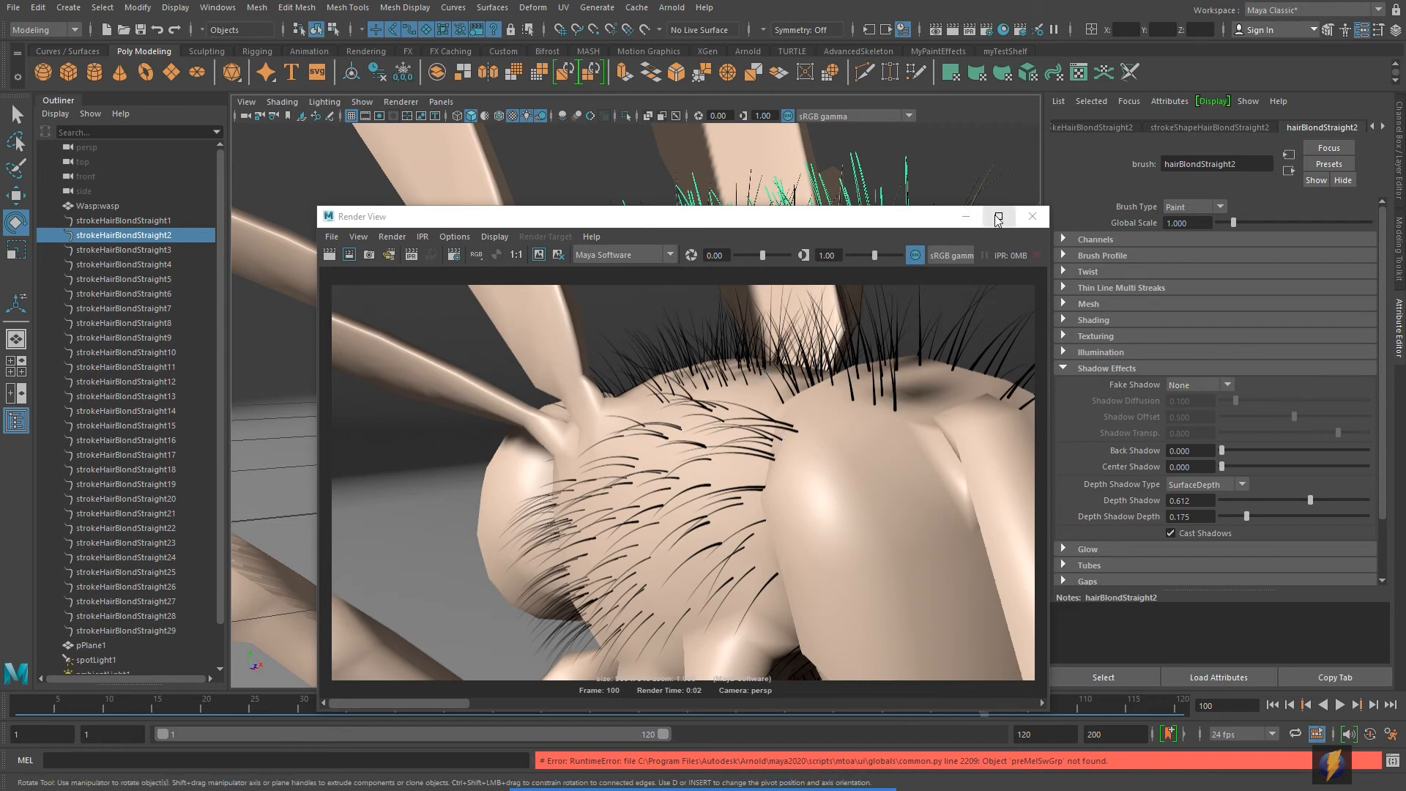
pyautogui.click(1170, 533)
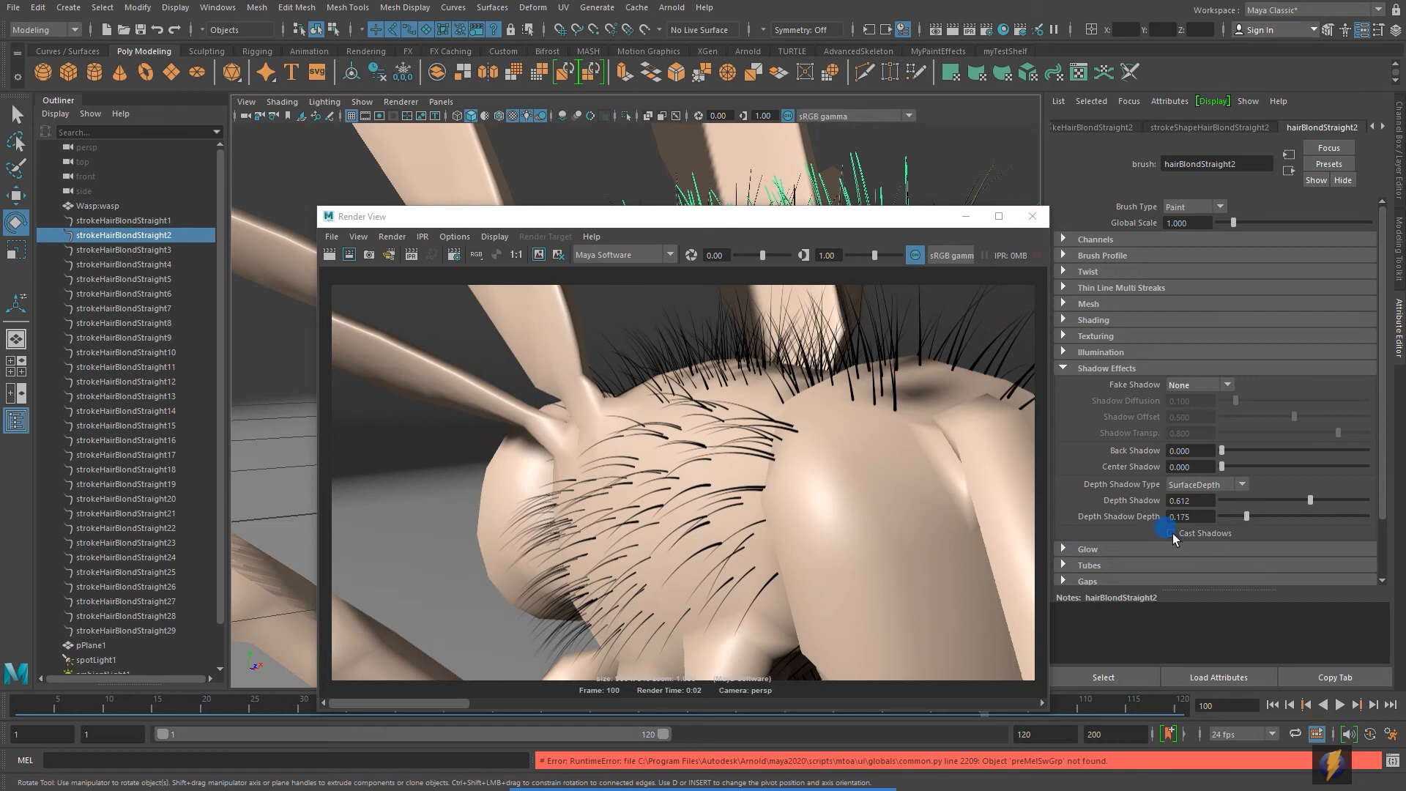
pyautogui.click(1034, 219)
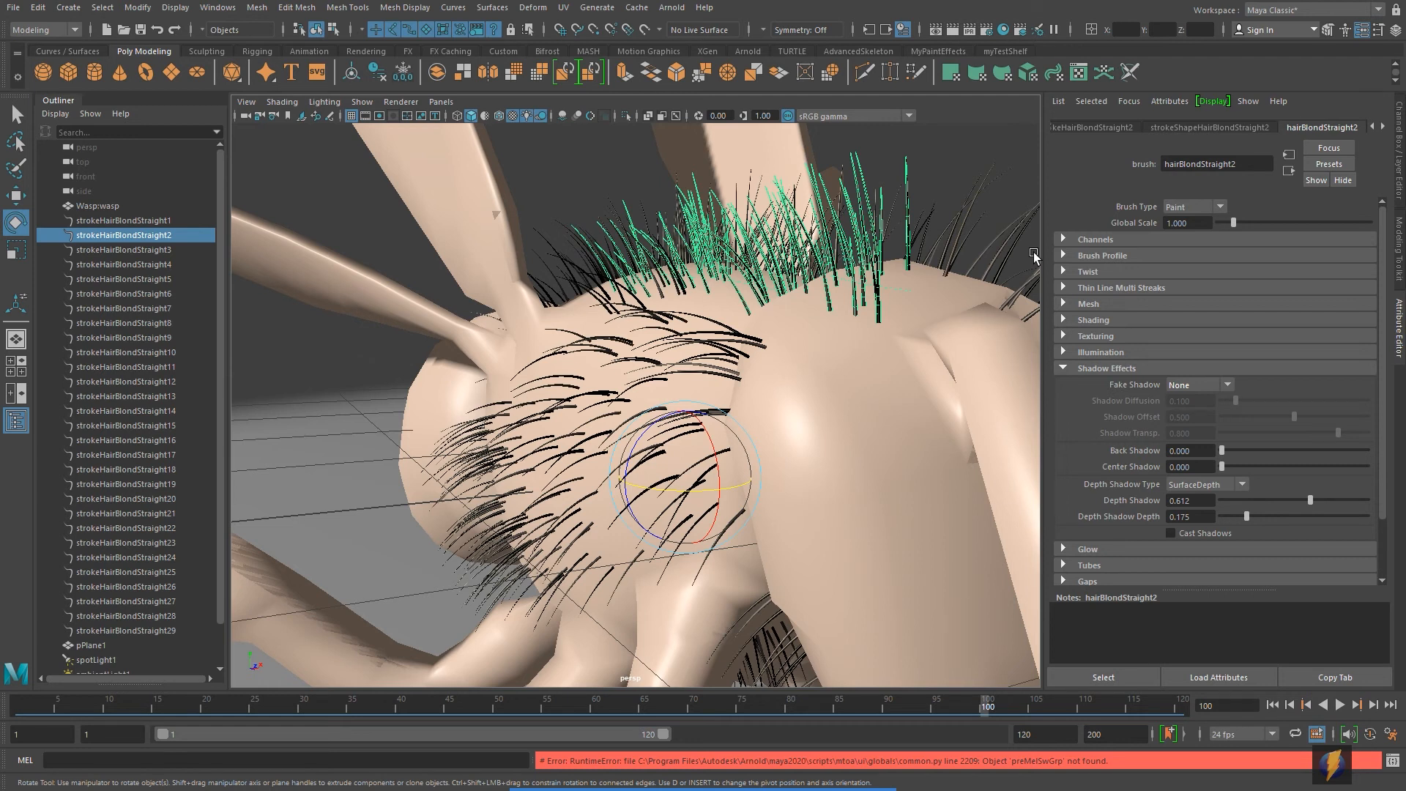
# Step: Convert all the hair strokes, strokeHairBlondStraight1 through strokeHairBlondStraight29, from Paint Effects to polygons with Quad output and Hide strokes on
pyautogui.scroll(-5, 915, 419)
pyautogui.moveTo(916, 419)
pyautogui.keyDown('alt'); pyautogui.mouseDown()
pyautogui.moveTo(757, 426)
pyautogui.moveTo(923, 428)
pyautogui.mouseUp(); pyautogui.keyUp('alt')
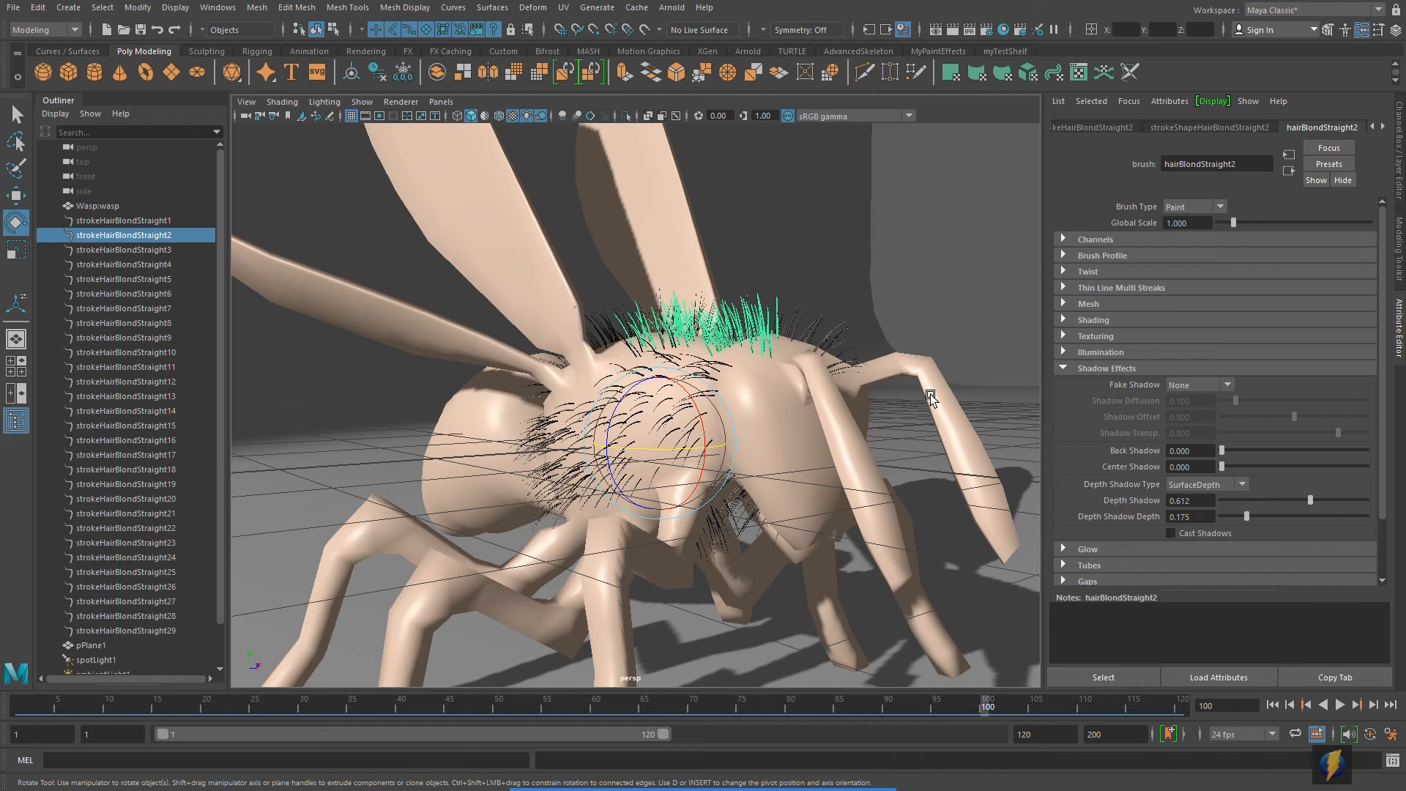
pyautogui.click(153, 221)
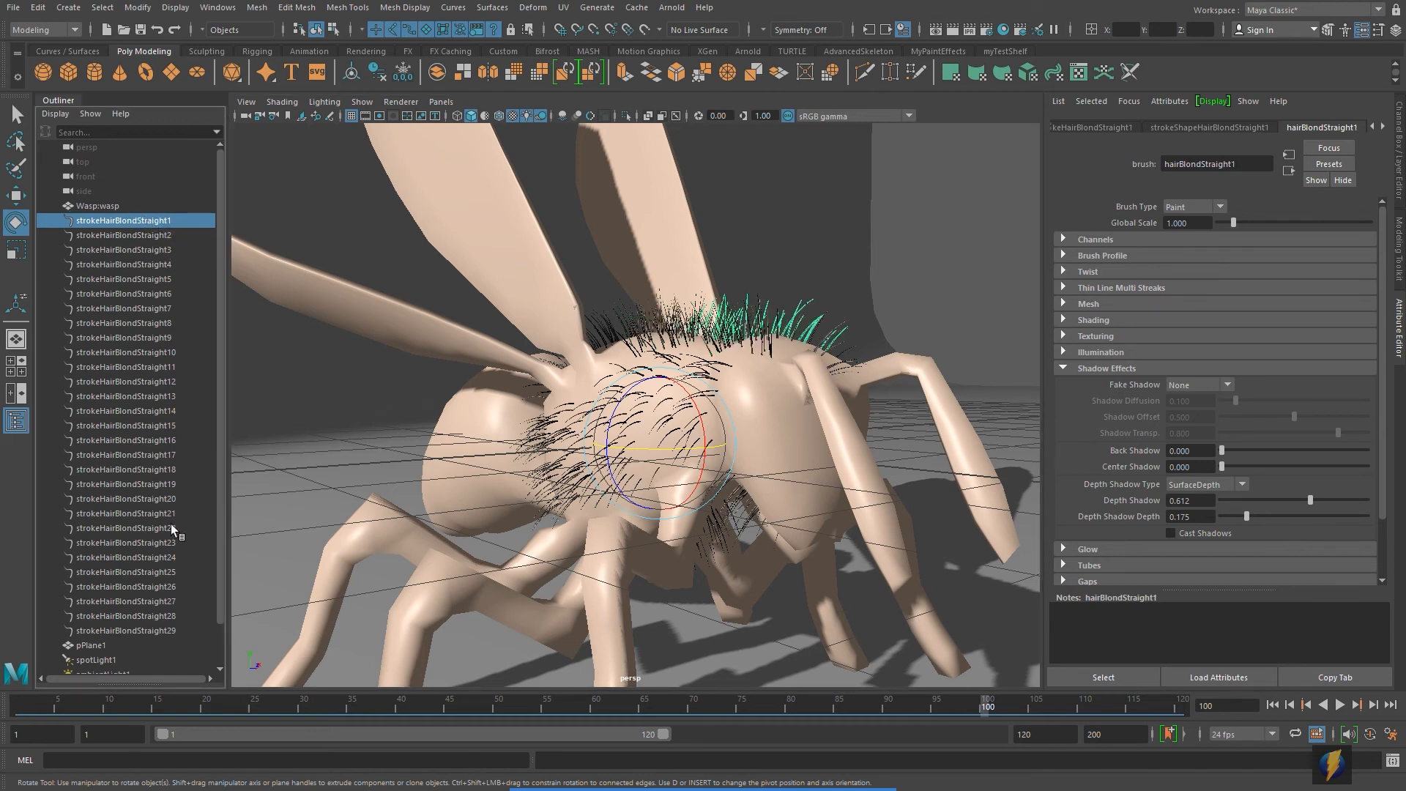
pyautogui.keyDown('shift'); pyautogui.click(160, 630); pyautogui.keyUp('shift')
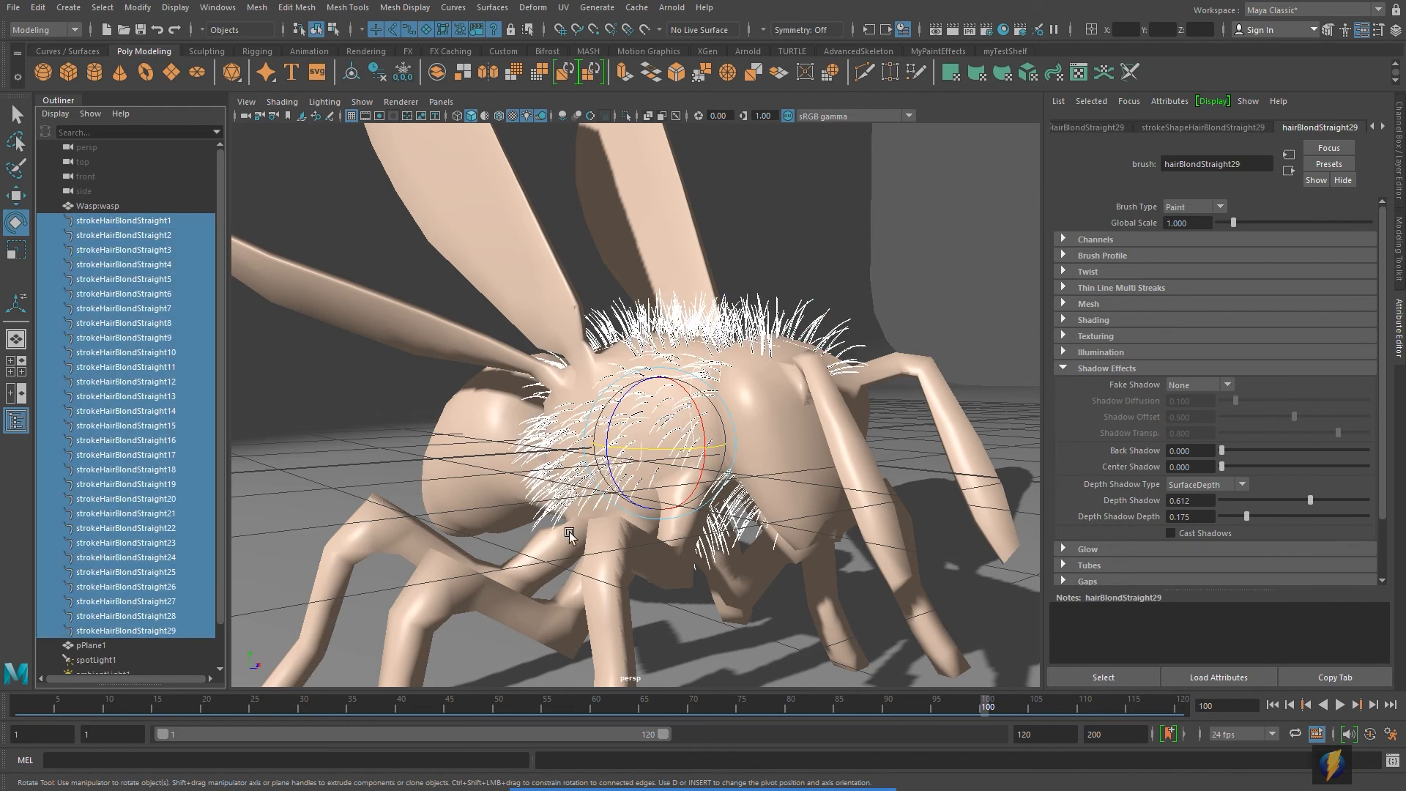
pyautogui.moveTo(897, 382)
pyautogui.keyDown('alt'); pyautogui.mouseDown()
pyautogui.moveTo(693, 380)
pyautogui.moveTo(890, 369)
pyautogui.mouseUp(); pyautogui.keyUp('alt')
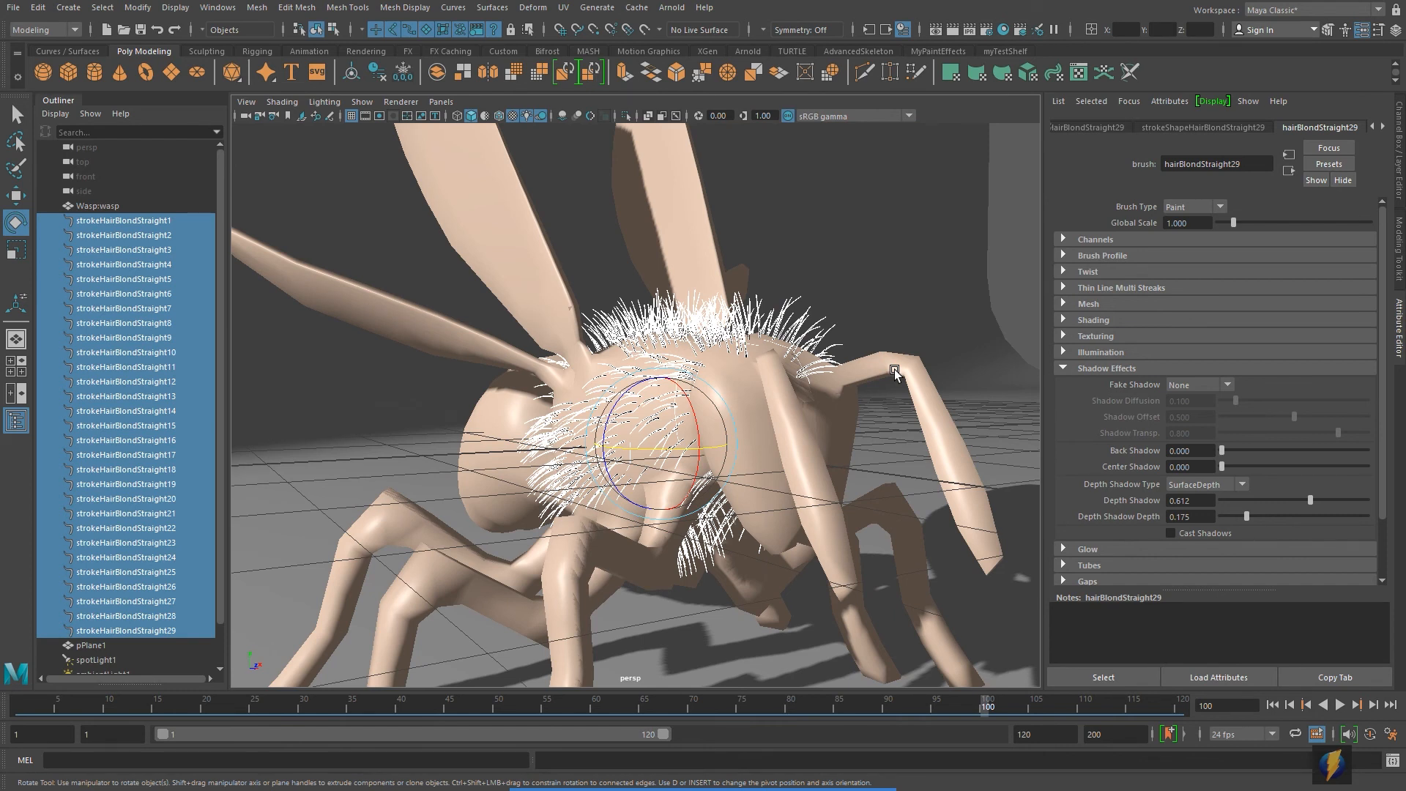
pyautogui.moveTo(761, 788)
pyautogui.click(758, 761)
pyautogui.moveTo(403, 463)
pyautogui.mouseDown()
pyautogui.moveTo(235, 94)
pyautogui.moveTo(150, 22)
pyautogui.mouseUp()
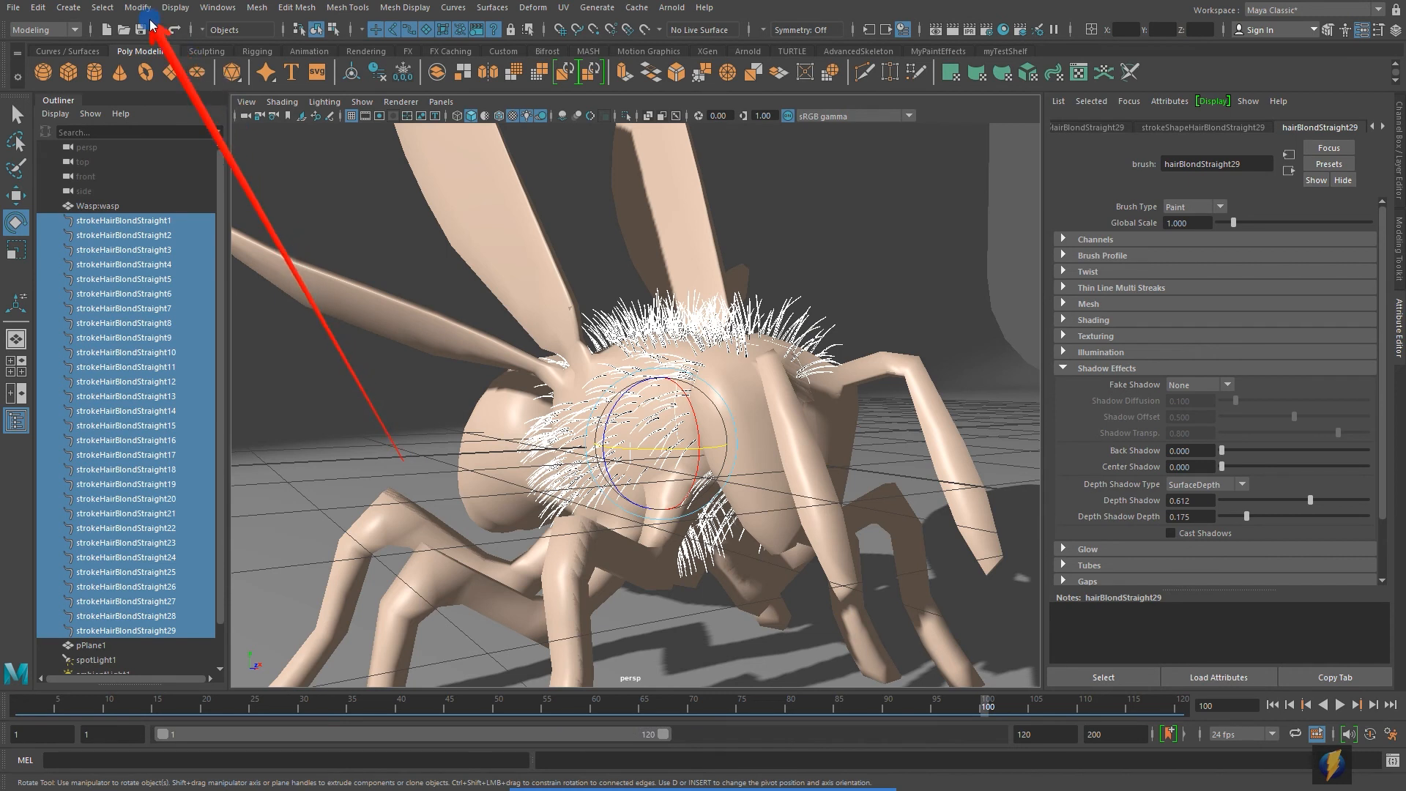
pyautogui.click(139, 8)
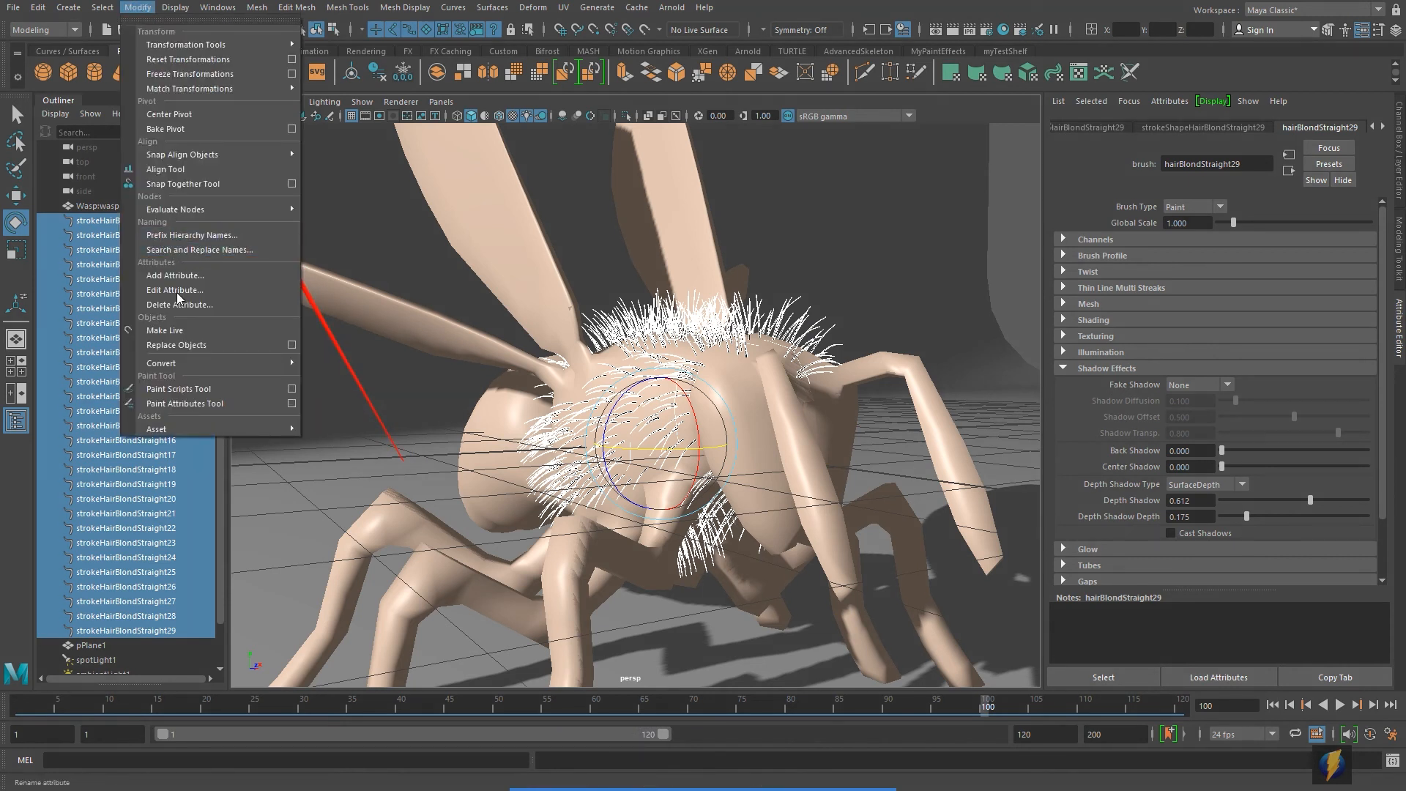
pyautogui.moveTo(181, 363)
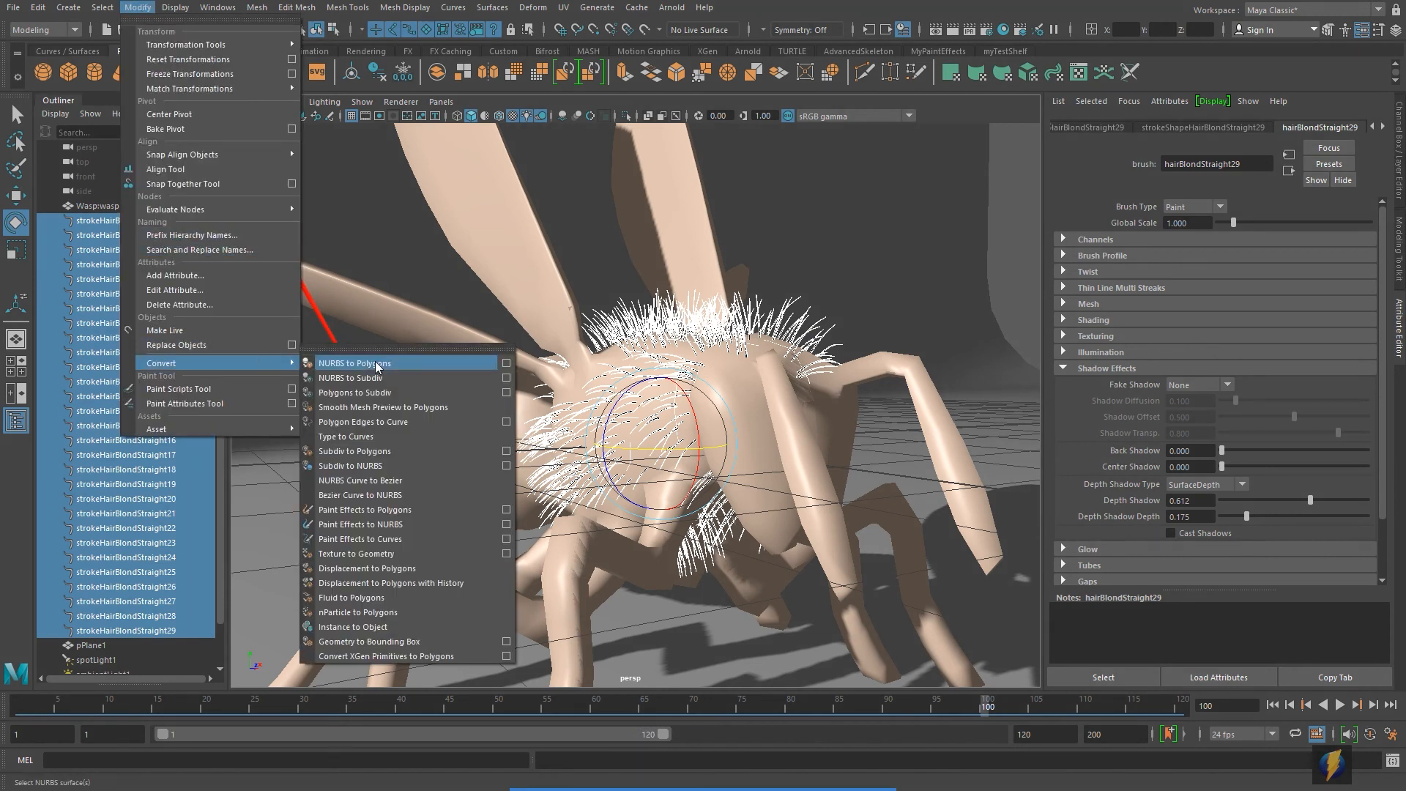
pyautogui.click(507, 510)
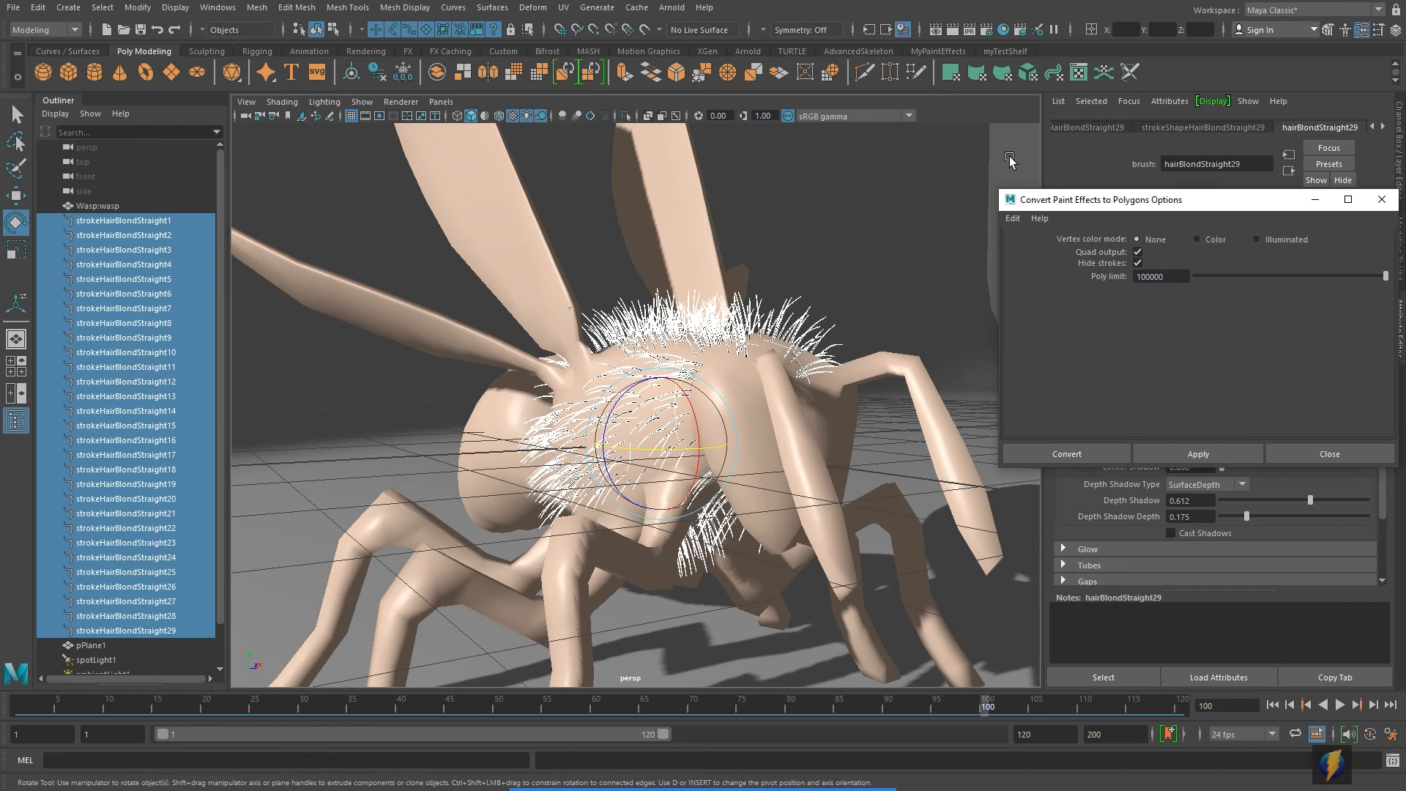
pyautogui.moveTo(1115, 206); pyautogui.dragTo(828, 162)
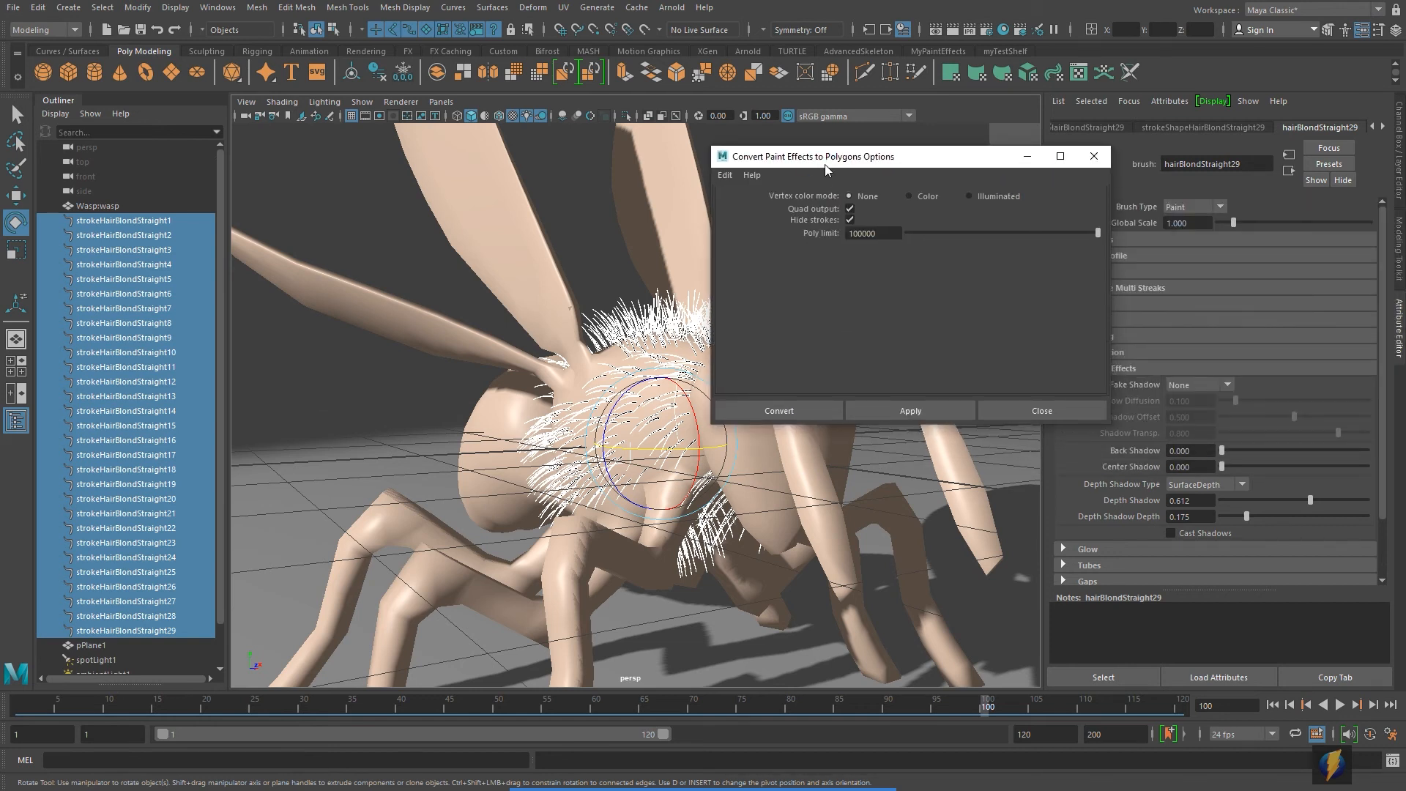
pyautogui.click(761, 766)
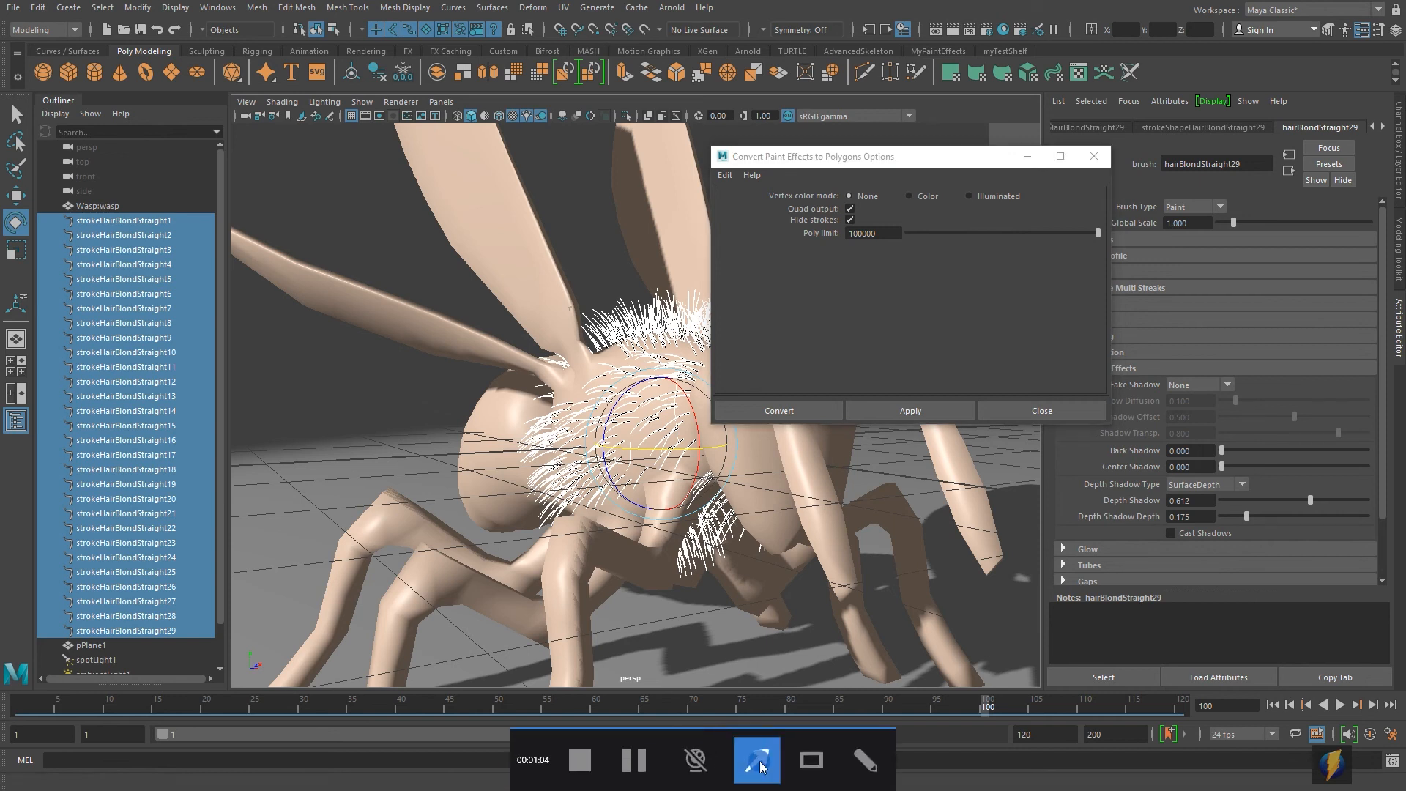
pyautogui.moveTo(481, 470)
pyautogui.mouseDown()
pyautogui.moveTo(744, 235)
pyautogui.moveTo(844, 215)
pyautogui.mouseUp()
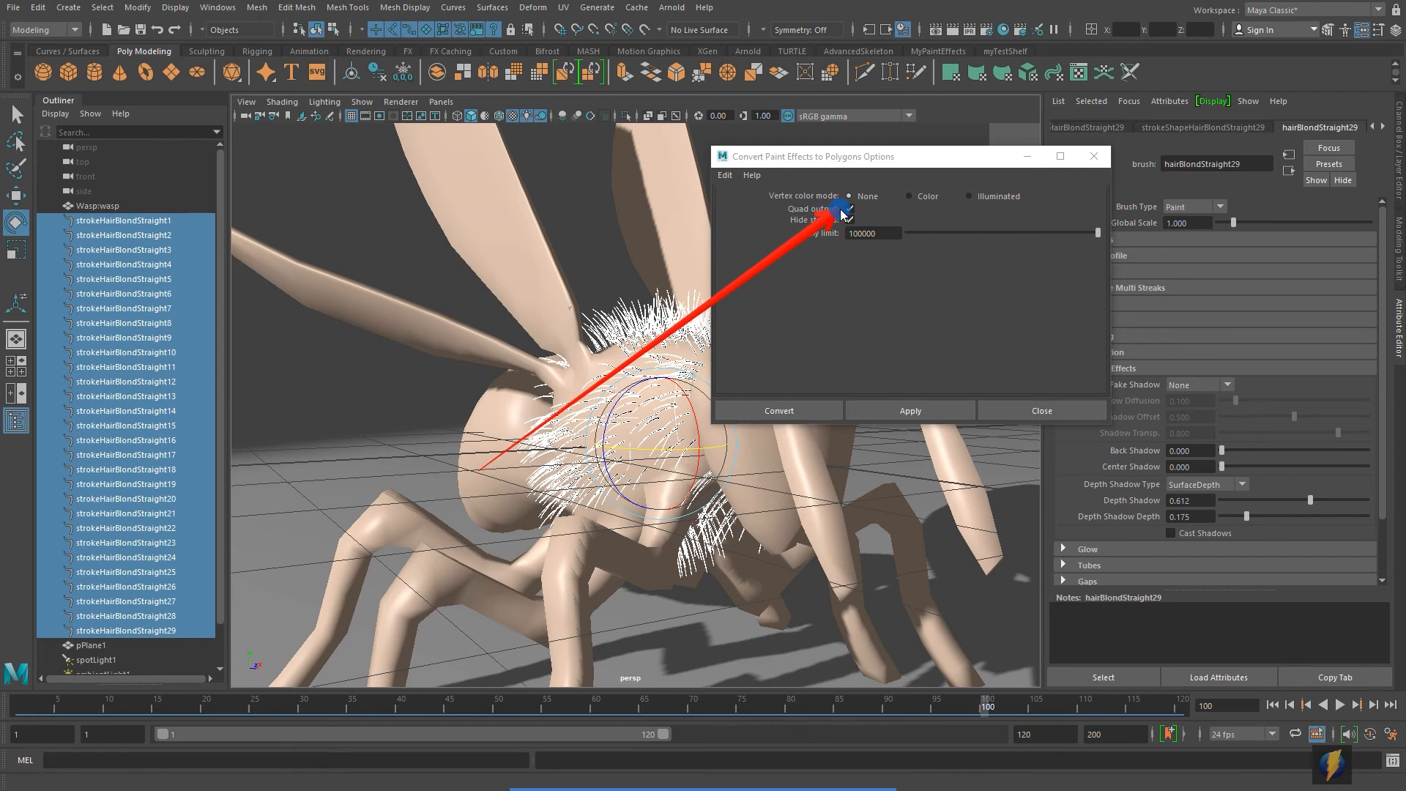
pyautogui.moveTo(844, 214); pyautogui.dragTo(844, 213)
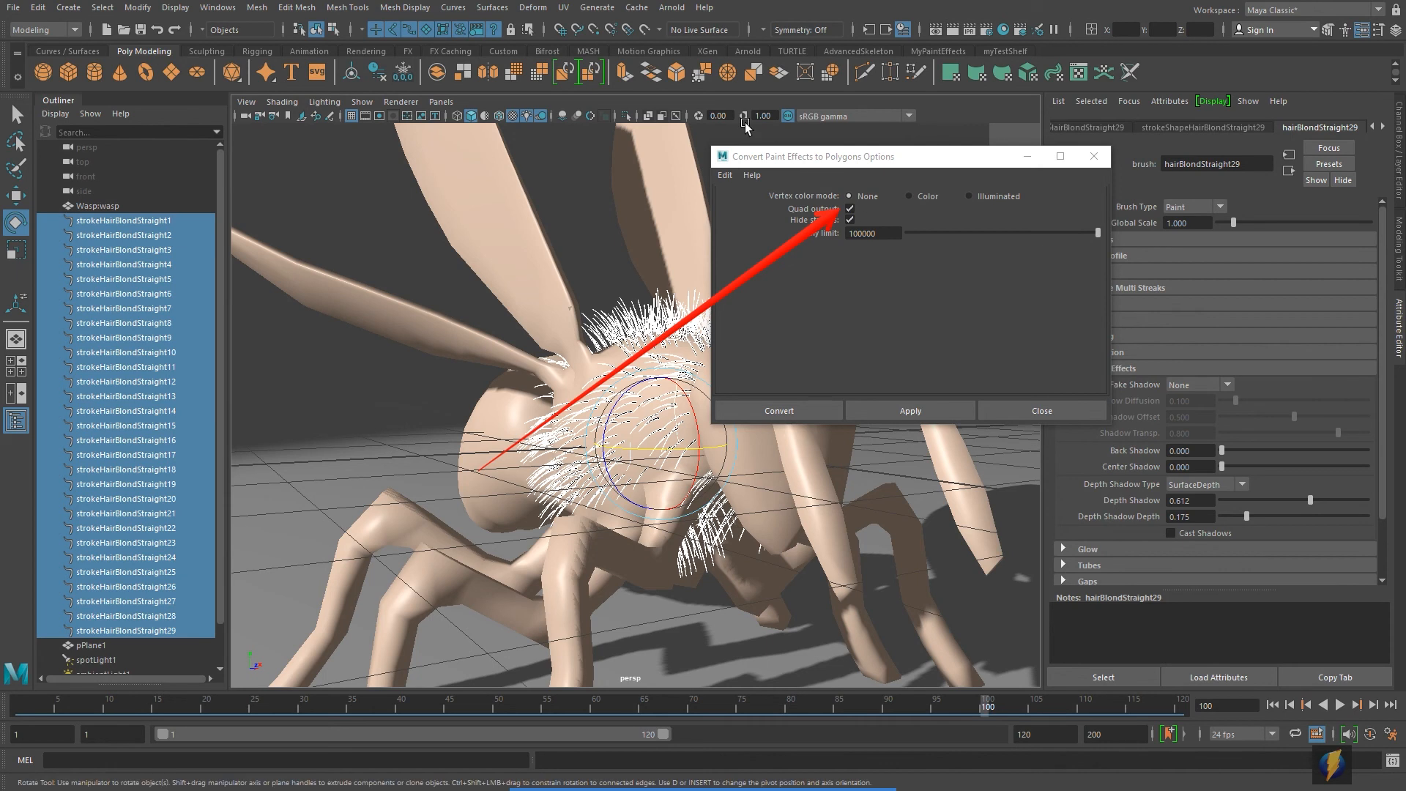
pyautogui.click(899, 411)
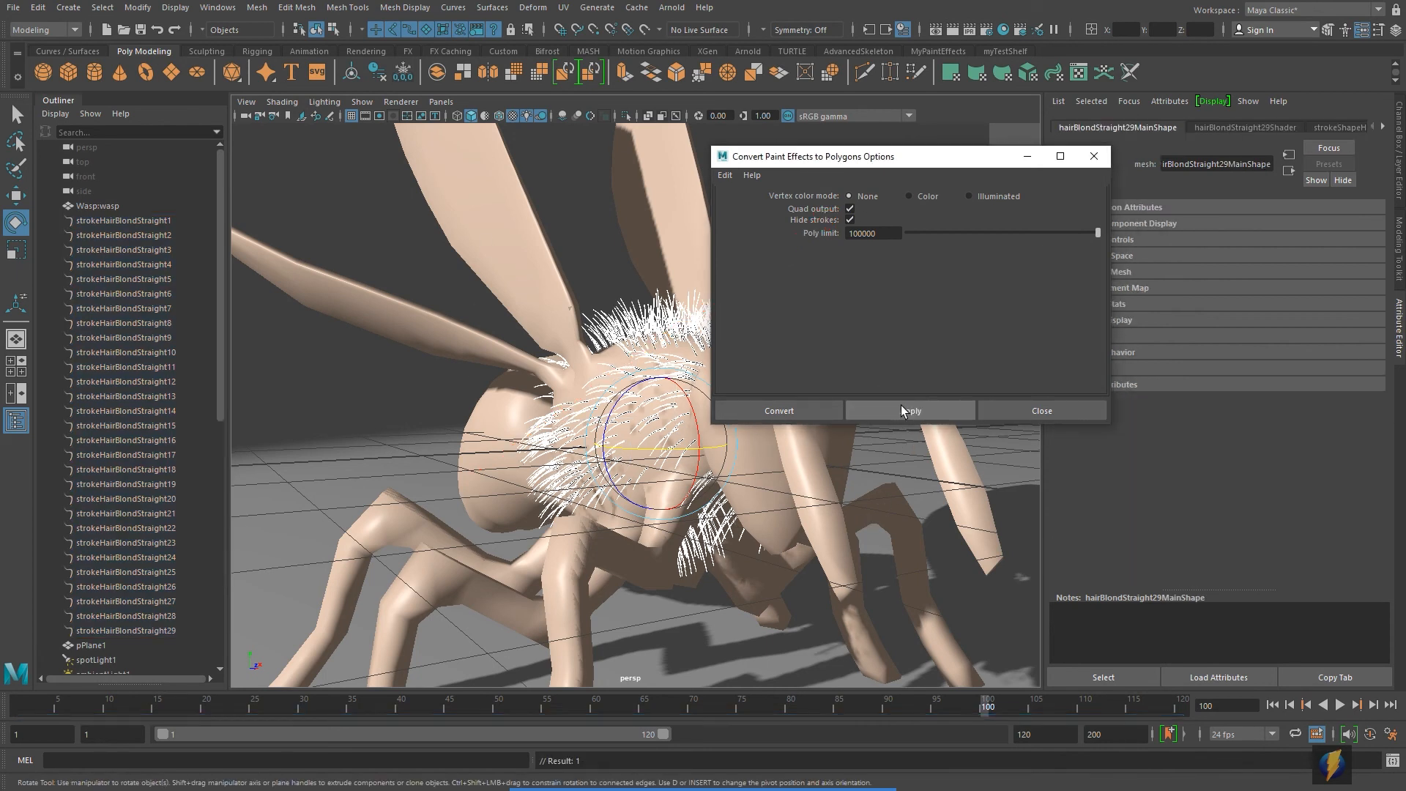
pyautogui.click(1095, 154)
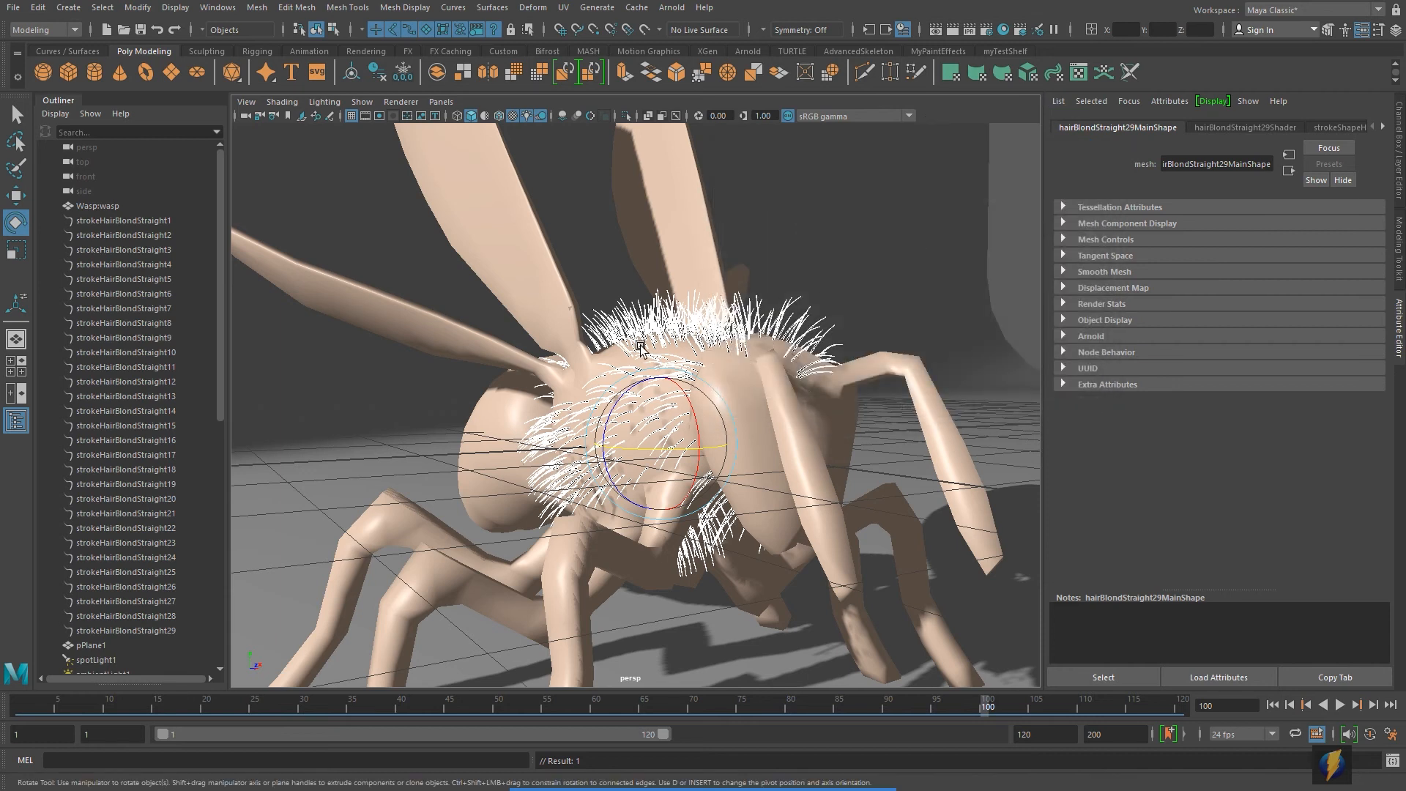
# Step: Try moving two of the converted hair meshes on the wasp's back upward, undoing each move
pyautogui.scroll(5, 718, 355)
pyautogui.keyDown('alt'); pyautogui.moveTo(761, 279); pyautogui.dragTo(526, 374, button='middle'); pyautogui.keyUp('alt')
pyautogui.scroll(5, 526, 374)
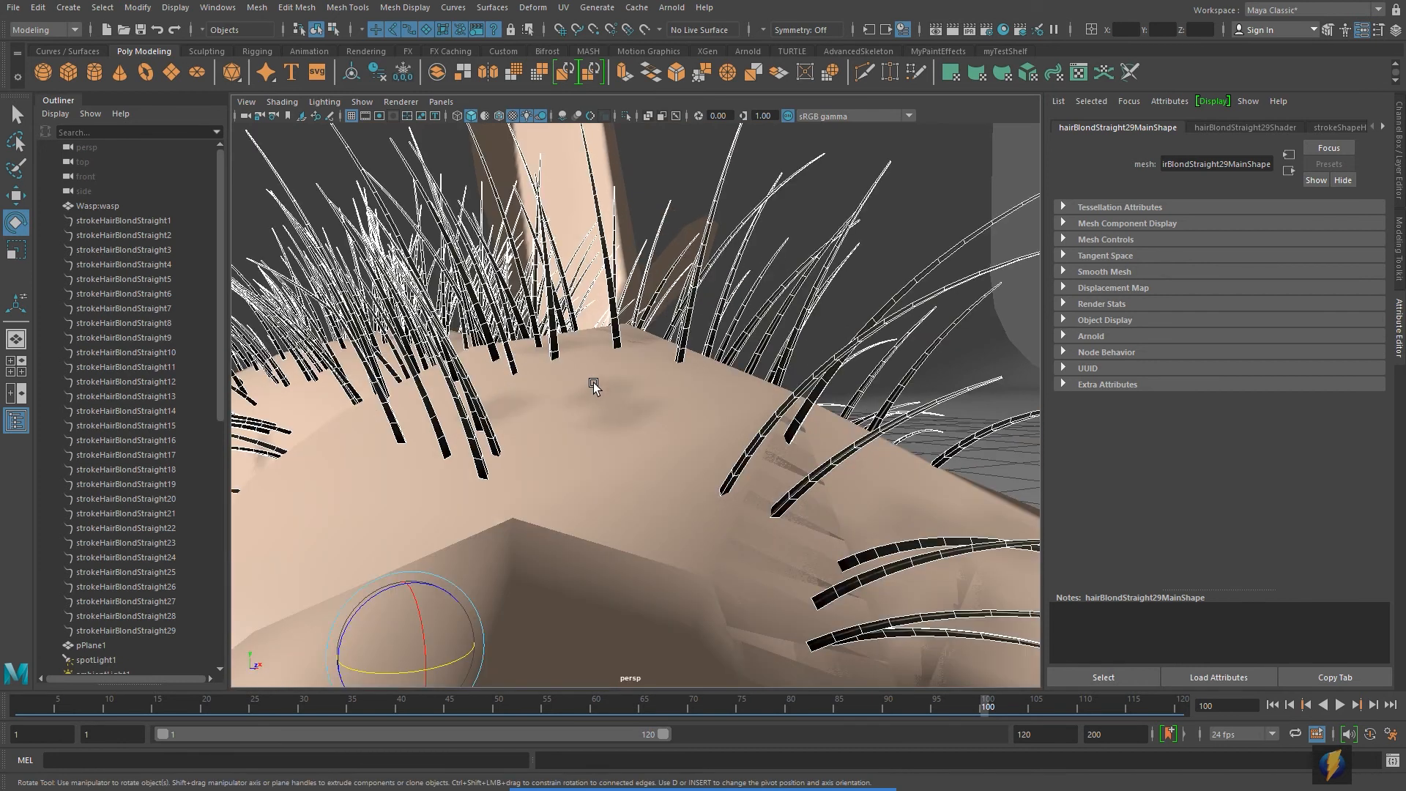
pyautogui.scroll(-5, 593, 386)
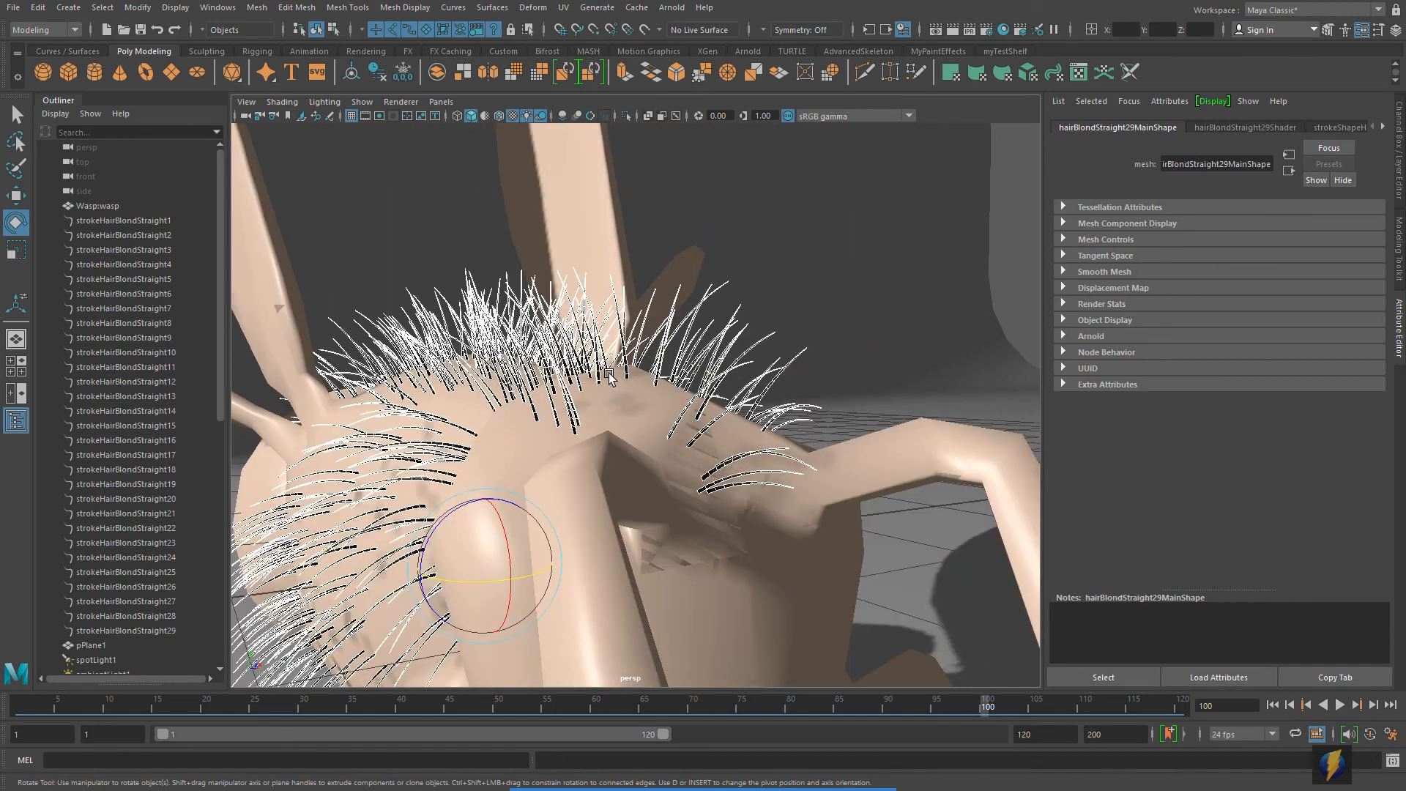
pyautogui.click(701, 434)
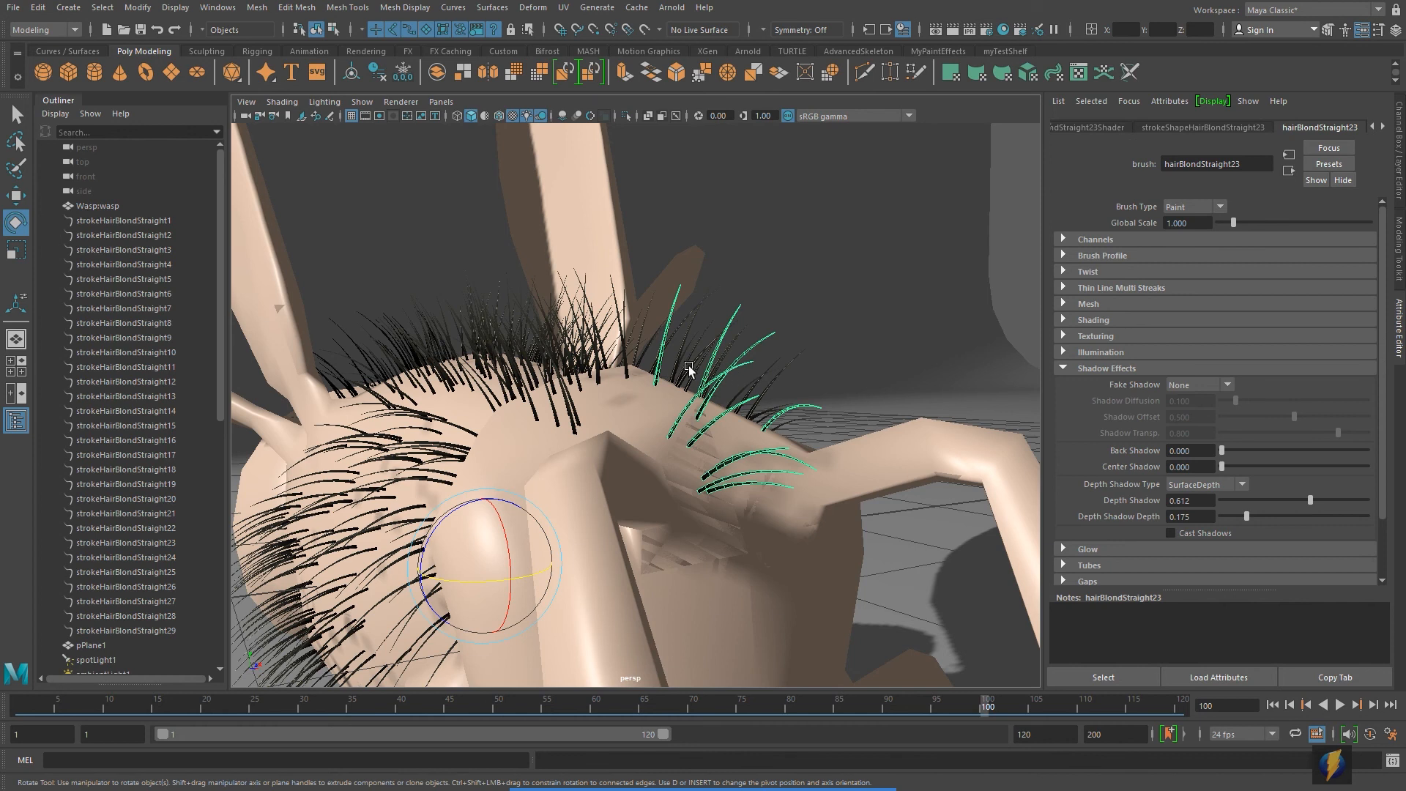
pyautogui.press('w')
pyautogui.moveTo(487, 492); pyautogui.dragTo(504, 351)
pyautogui.hotkey('ctrl', 'z')
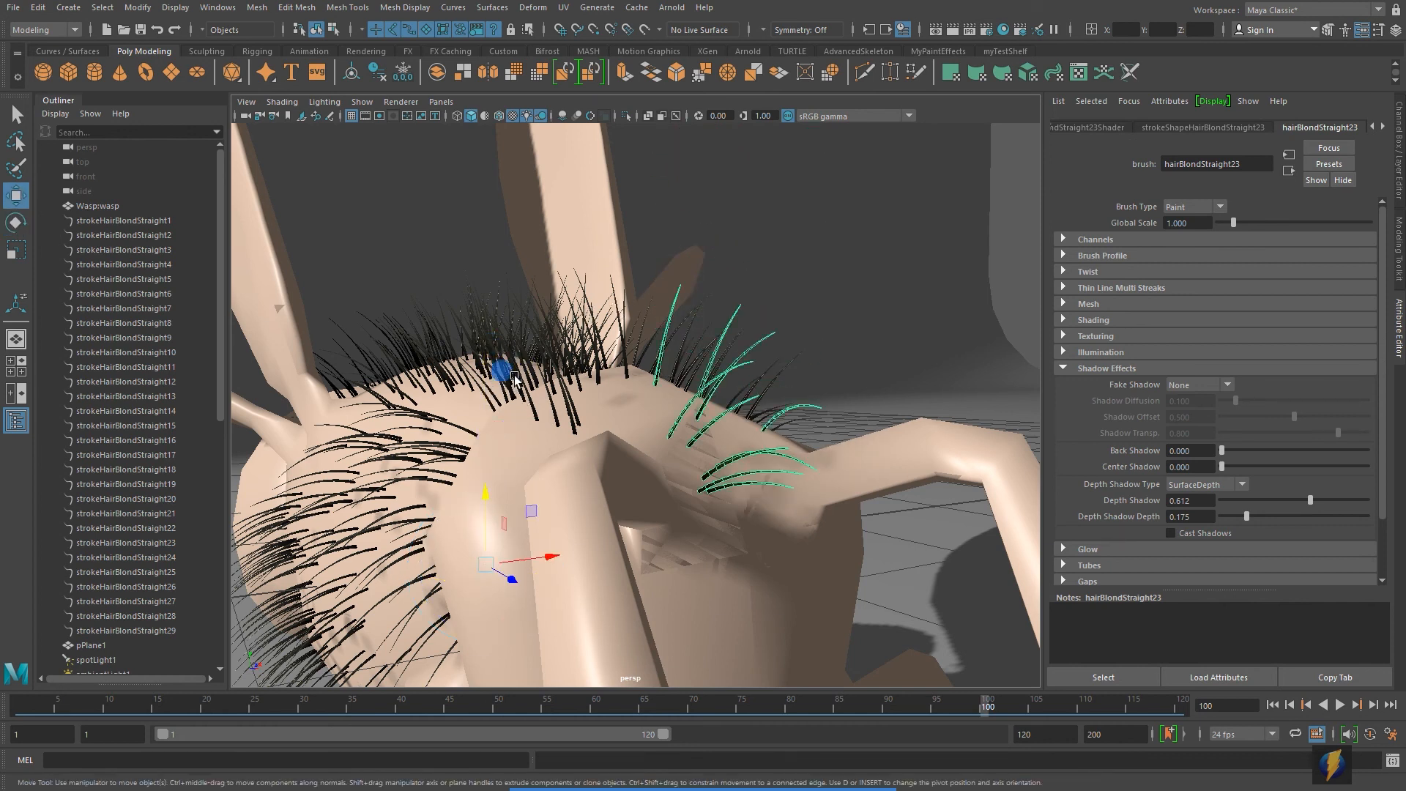
pyautogui.click(498, 363)
pyautogui.moveTo(489, 503); pyautogui.dragTo(474, 388)
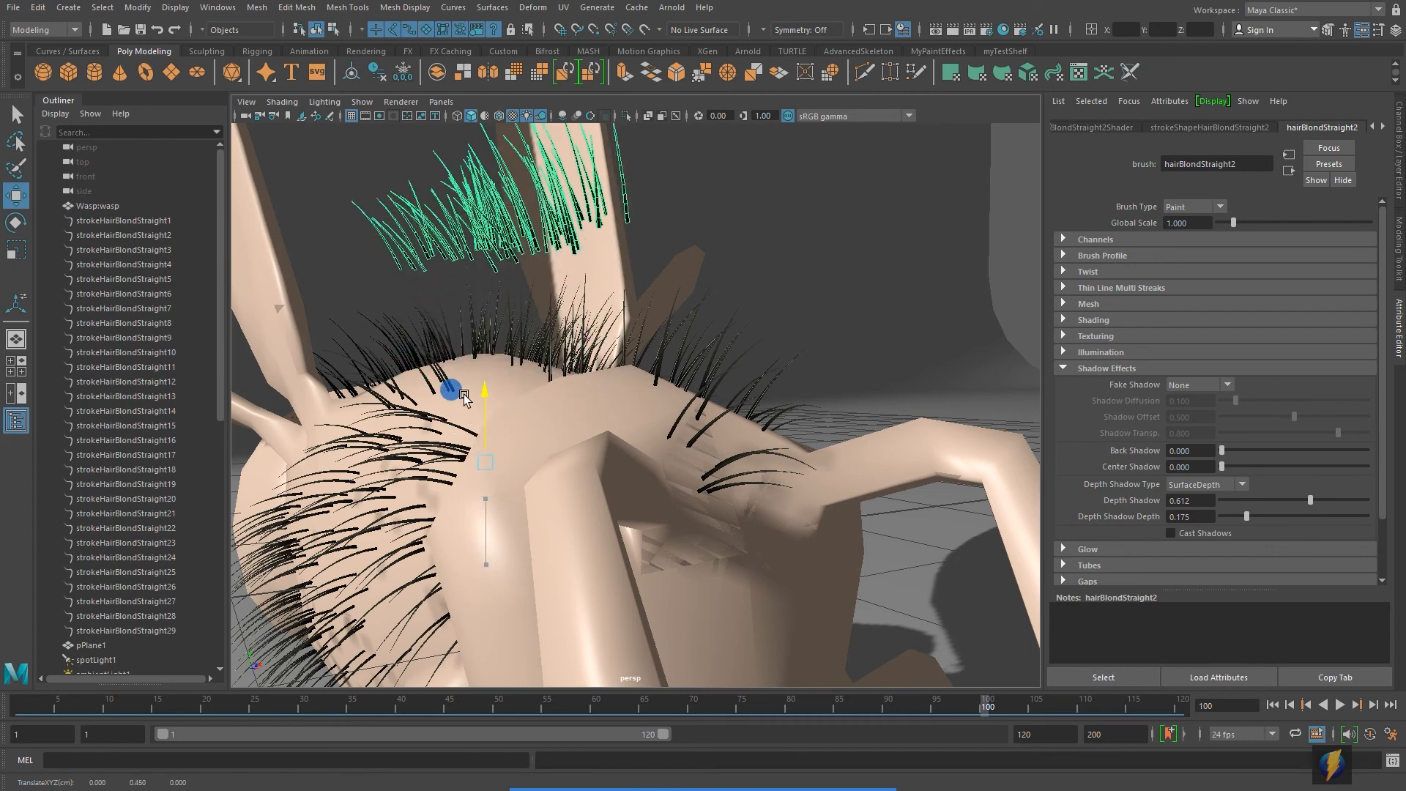
pyautogui.hotkey('ctrl', 'z')
# Step: Inspect the polygon hairs up close, render the back and thorax to check their shadows, and close the render
pyautogui.keyDown('alt'); pyautogui.moveTo(630, 440); pyautogui.dragTo(515, 471); pyautogui.keyUp('alt')
pyautogui.keyDown('alt'); pyautogui.moveTo(514, 468); pyautogui.dragTo(670, 422, button='right'); pyautogui.keyUp('alt')
pyautogui.keyDown('alt'); pyautogui.moveTo(670, 422); pyautogui.dragTo(681, 475, button='middle'); pyautogui.keyUp('alt')
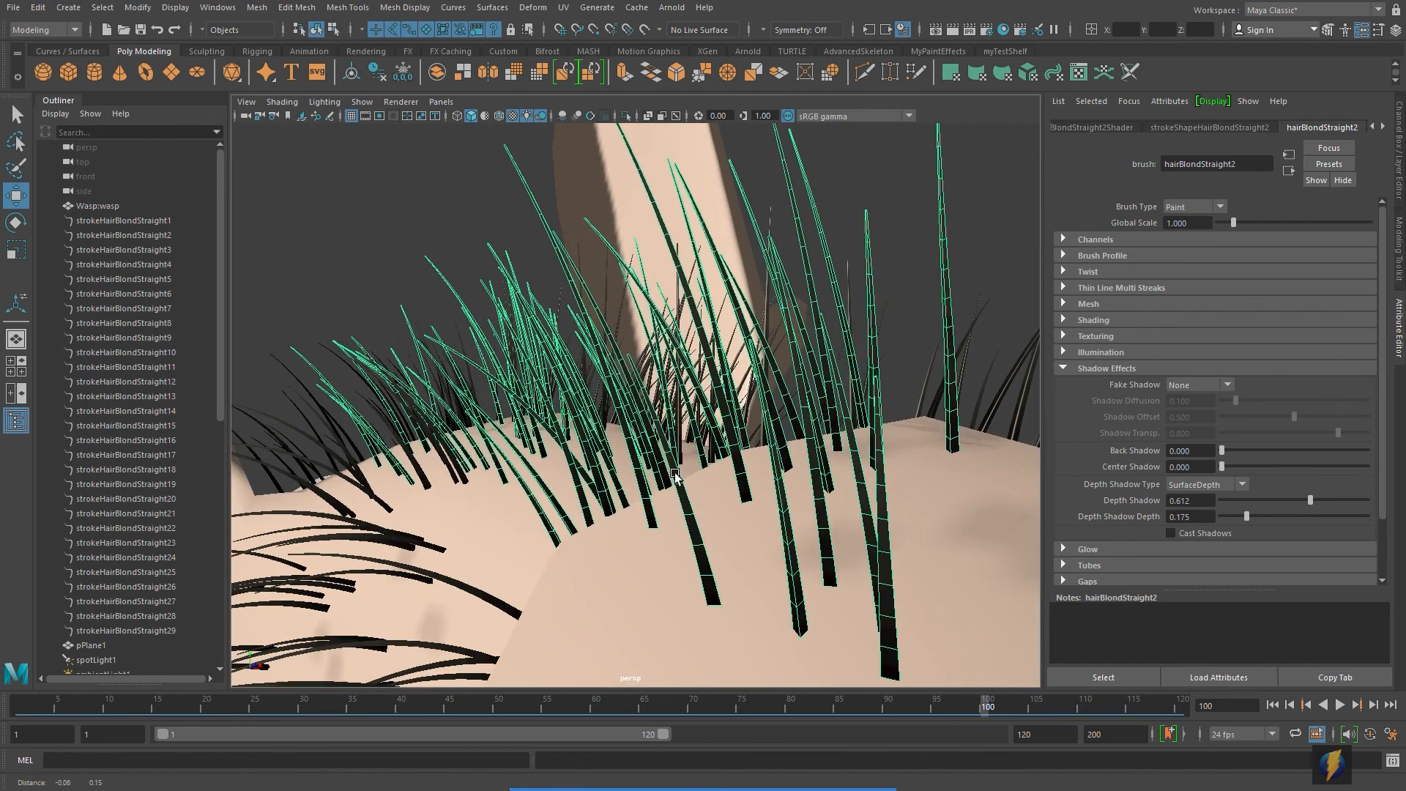
pyautogui.moveTo(576, 301)
pyautogui.mouseDown(button='right')
pyautogui.moveTo(534, 296)
pyautogui.moveTo(546, 323)
pyautogui.moveTo(643, 304)
pyautogui.moveTo(560, 254)
pyautogui.moveTo(567, 280)
pyautogui.moveTo(515, 300)
pyautogui.moveTo(562, 322)
pyautogui.moveTo(577, 262)
pyautogui.moveTo(560, 292)
pyautogui.moveTo(572, 296)
pyautogui.mouseUp(button='right')
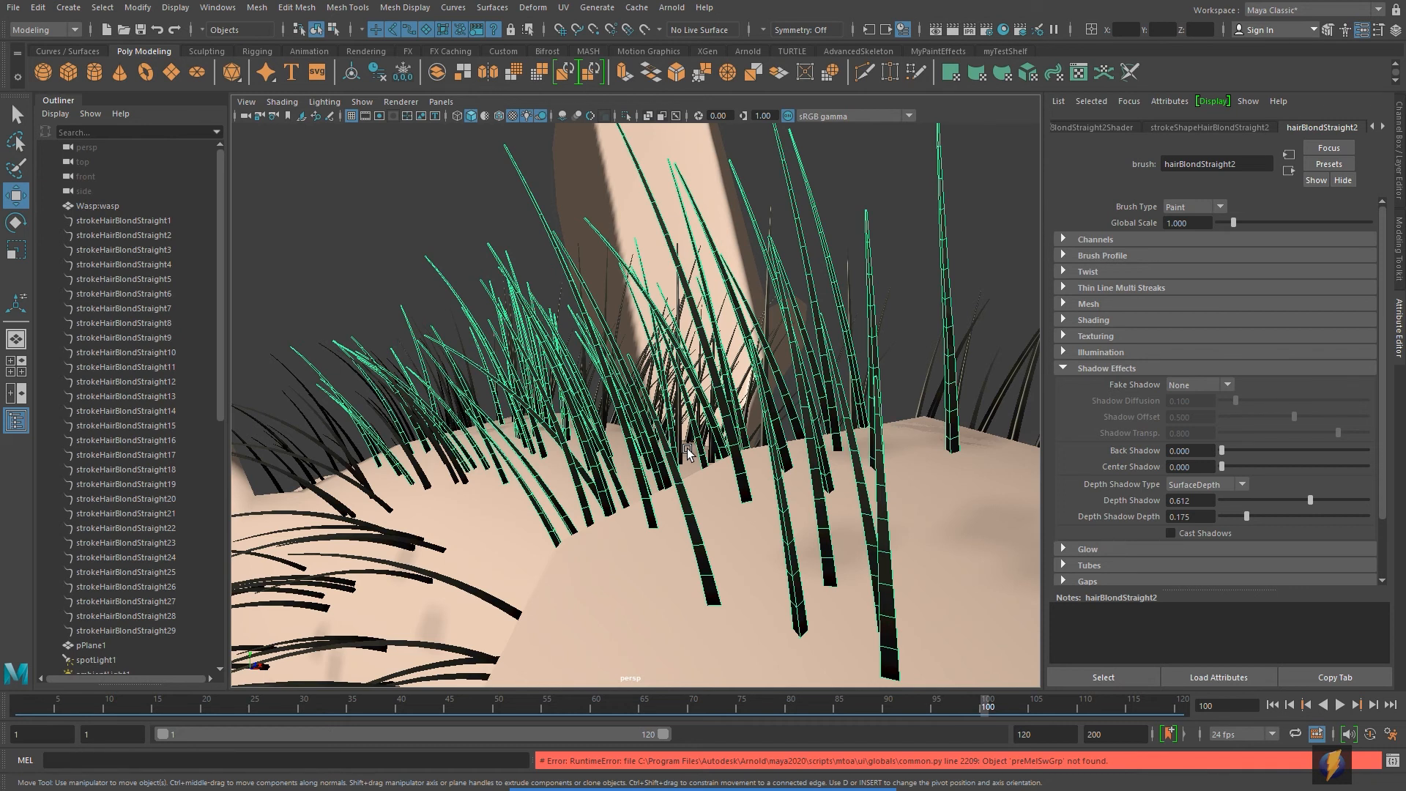
pyautogui.keyDown('alt'); pyautogui.moveTo(920, 383); pyautogui.dragTo(681, 413, button='right'); pyautogui.keyUp('alt')
pyautogui.keyDown('alt'); pyautogui.moveTo(681, 413); pyautogui.dragTo(706, 368); pyautogui.keyUp('alt')
pyautogui.keyDown('alt'); pyautogui.moveTo(707, 369); pyautogui.dragTo(786, 364, button='right'); pyautogui.keyUp('alt')
pyautogui.keyDown('alt'); pyautogui.moveTo(803, 369); pyautogui.dragTo(800, 330, button='middle'); pyautogui.keyUp('alt')
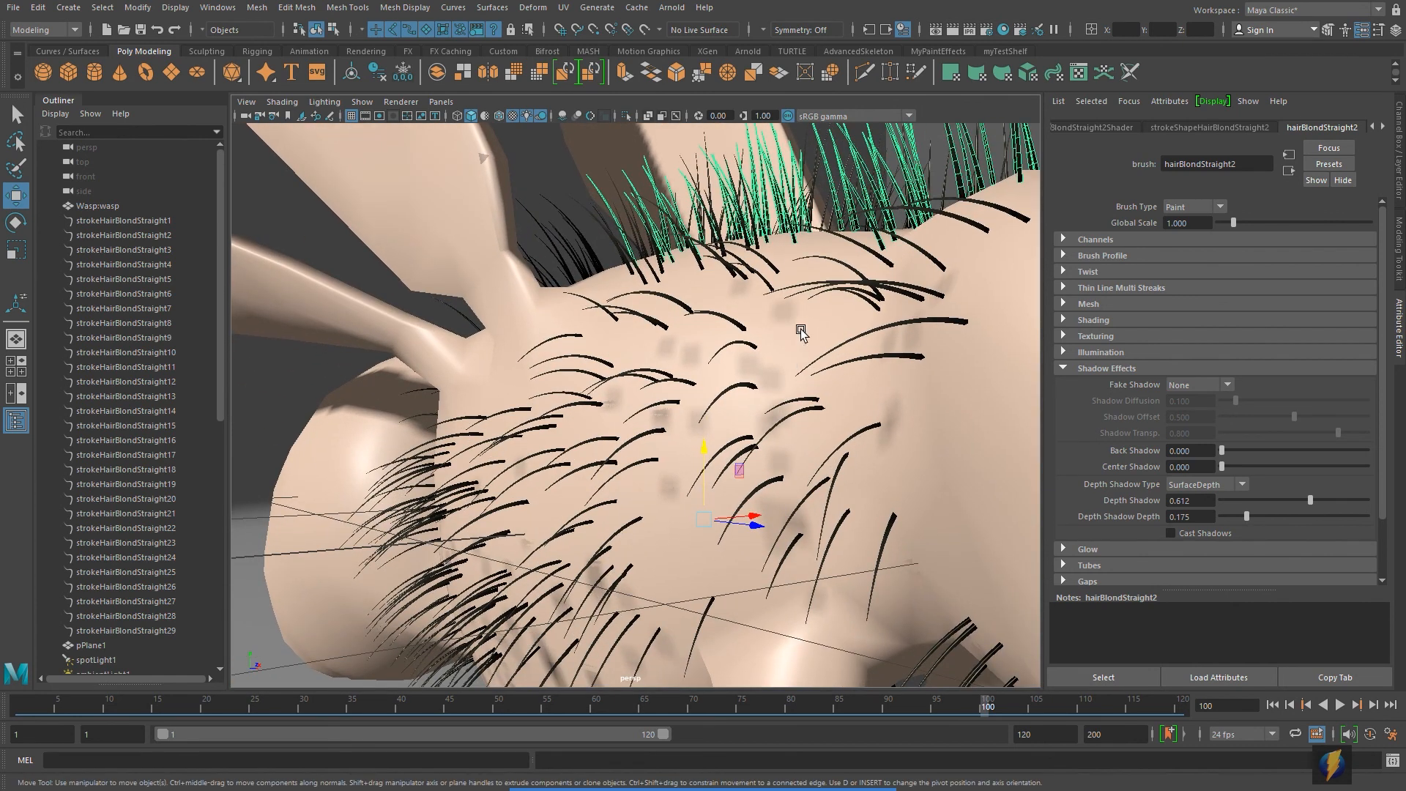
pyautogui.click(954, 31)
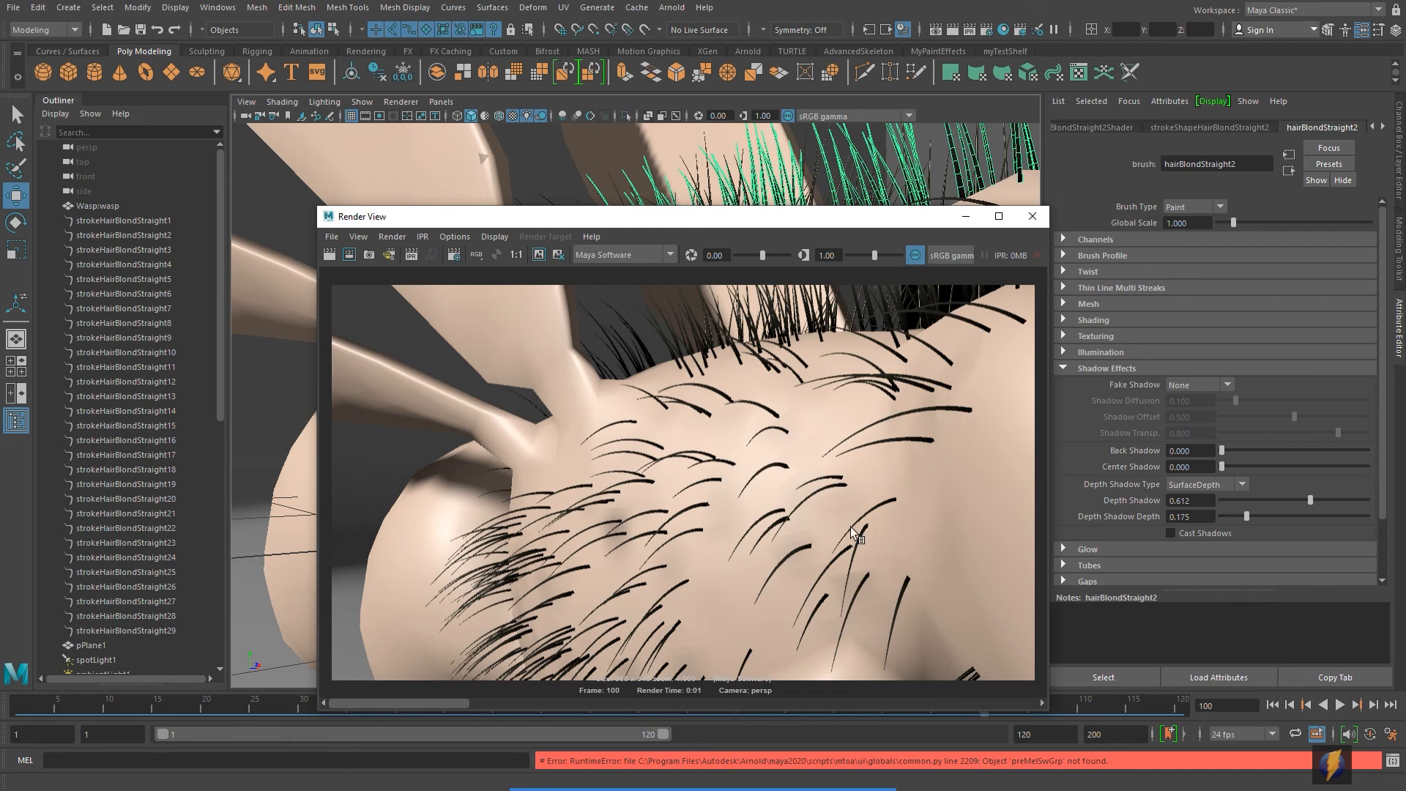
pyautogui.click(1032, 216)
# Step: Combine all the converted hair mesh groups, hairBlondStraight1MeshGroup through hairBlondStraight29MeshGroup, into a single mesh
pyautogui.scroll(-5, 773, 511)
pyautogui.moveTo(774, 511)
pyautogui.keyDown('alt'); pyautogui.mouseDown()
pyautogui.moveTo(606, 525)
pyautogui.moveTo(706, 504)
pyautogui.moveTo(687, 510)
pyautogui.mouseUp(); pyautogui.keyUp('alt')
pyautogui.moveTo(687, 511)
pyautogui.keyDown('alt'); pyautogui.mouseDown(button='right')
pyautogui.moveTo(674, 511)
pyautogui.moveTo(687, 514)
pyautogui.mouseUp(button='right'); pyautogui.keyUp('alt')
pyautogui.moveTo(834, 533)
pyautogui.keyDown('alt'); pyautogui.mouseDown()
pyautogui.moveTo(757, 529)
pyautogui.moveTo(808, 539)
pyautogui.mouseUp(); pyautogui.keyUp('alt')
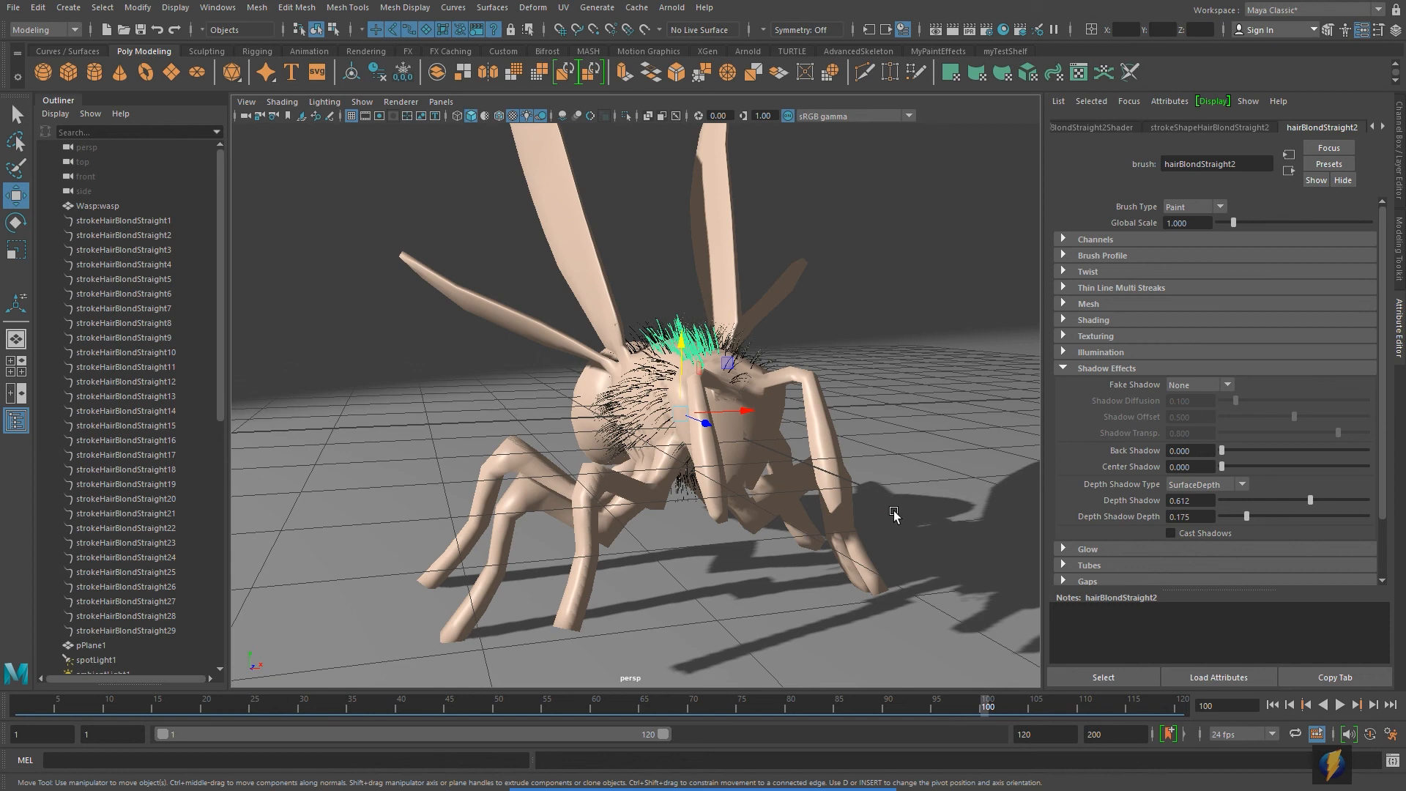
pyautogui.moveTo(656, 495)
pyautogui.keyDown('alt'); pyautogui.mouseDown()
pyautogui.moveTo(668, 492)
pyautogui.moveTo(541, 487)
pyautogui.moveTo(732, 476)
pyautogui.mouseUp(); pyautogui.keyUp('alt')
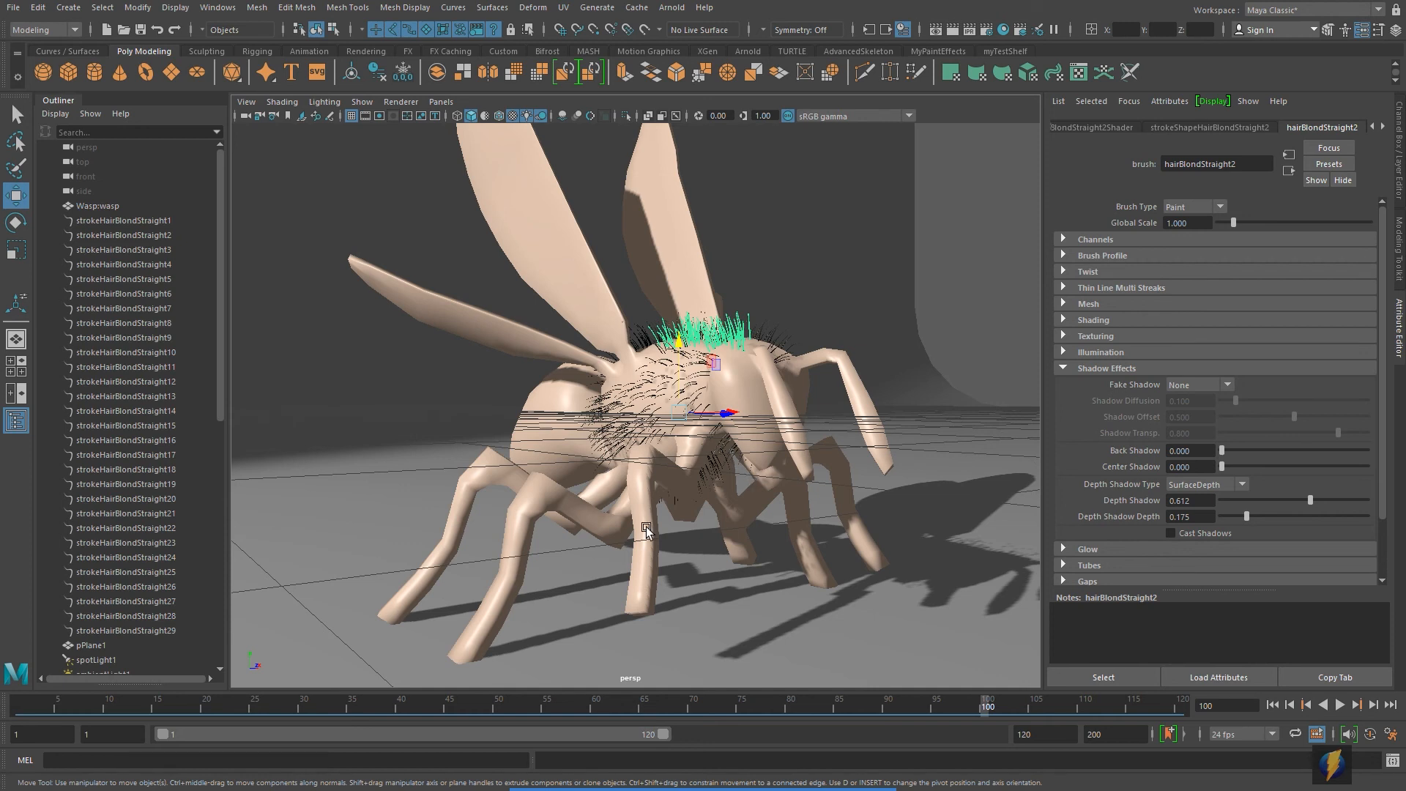
pyautogui.scroll(-5, 73, 495)
pyautogui.scroll(-5, 88, 491)
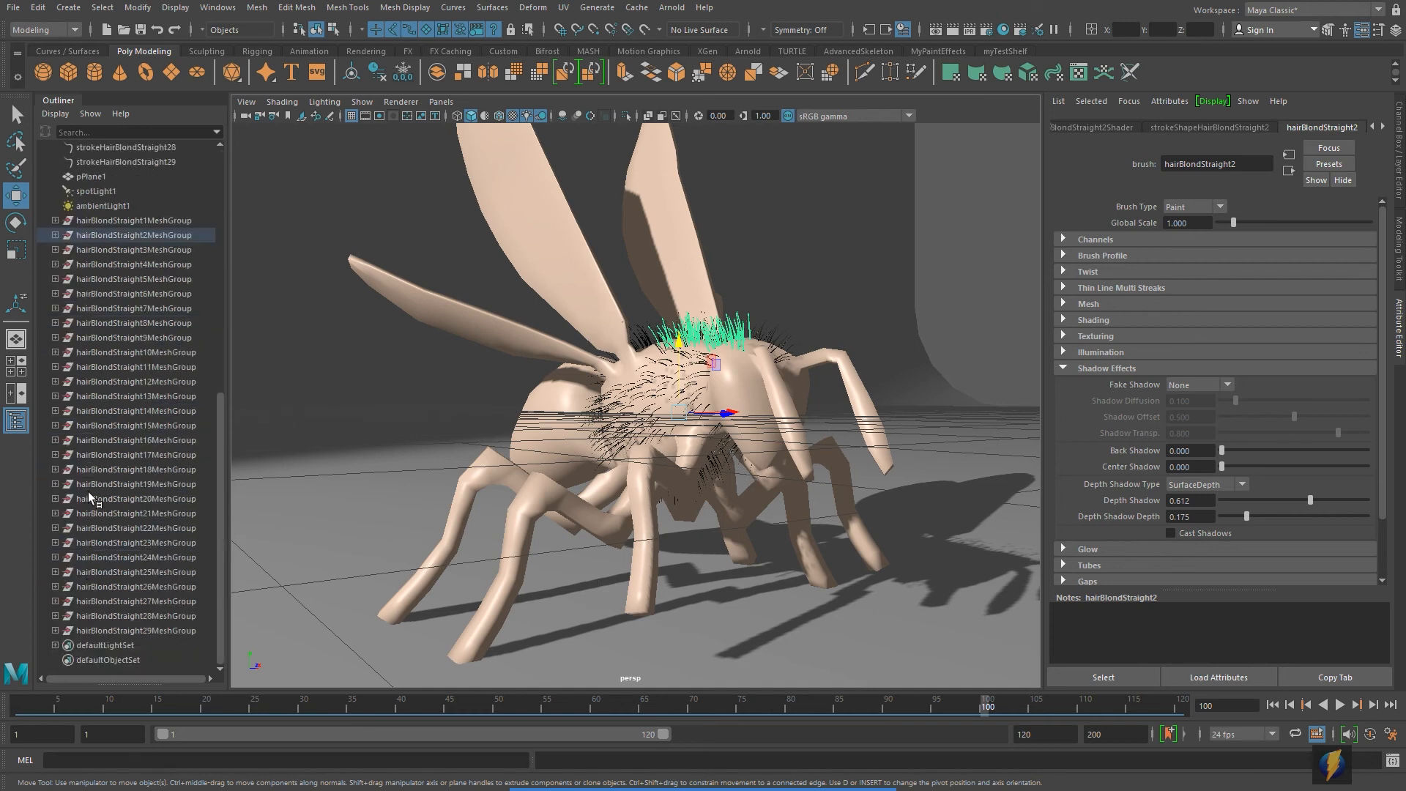
pyautogui.click(121, 220)
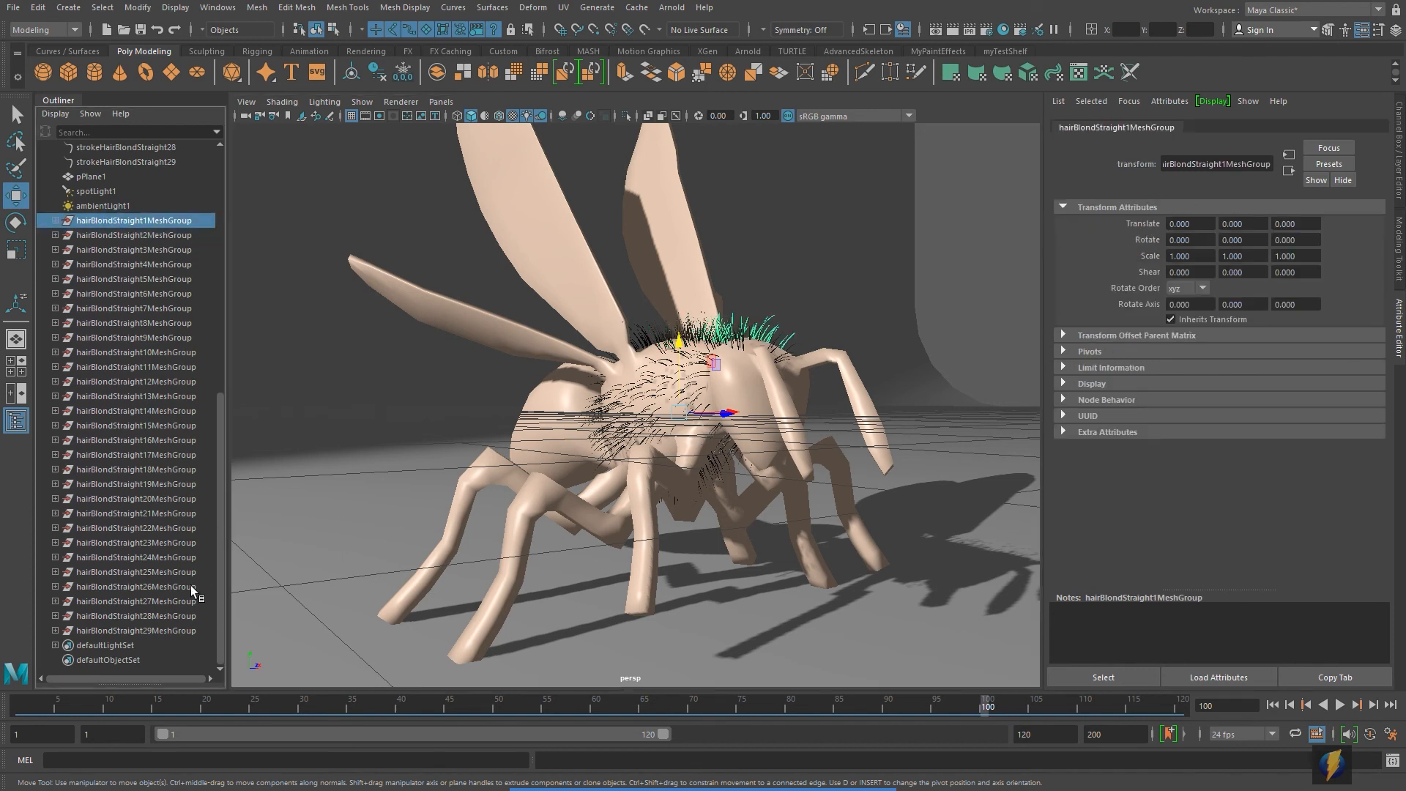
pyautogui.keyDown('shift'); pyautogui.click(159, 628); pyautogui.keyUp('shift')
pyautogui.moveTo(805, 446)
pyautogui.keyDown('alt'); pyautogui.mouseDown()
pyautogui.moveTo(593, 448)
pyautogui.moveTo(786, 452)
pyautogui.mouseUp(); pyautogui.keyUp('alt')
pyautogui.scroll(4, 760, 481)
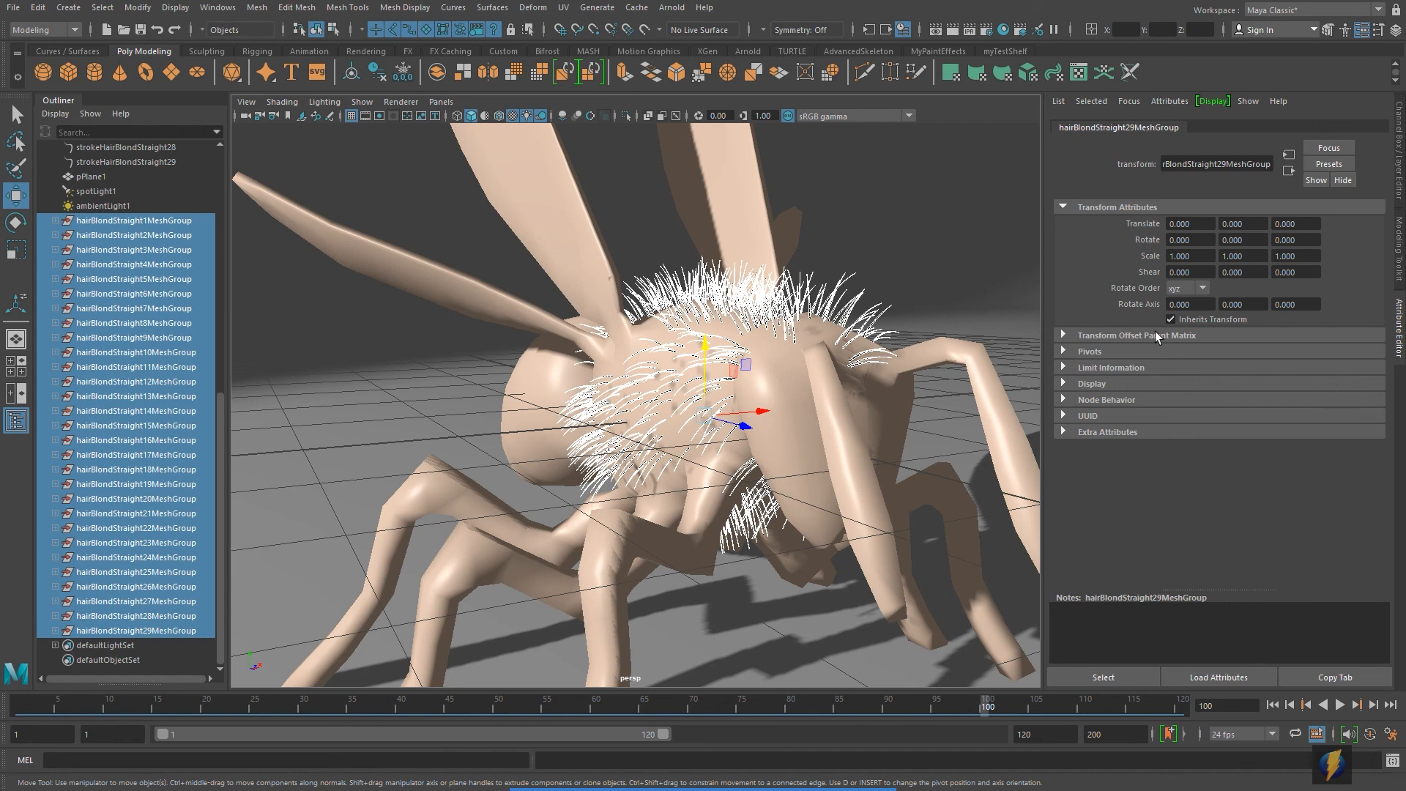
pyautogui.click(1400, 249)
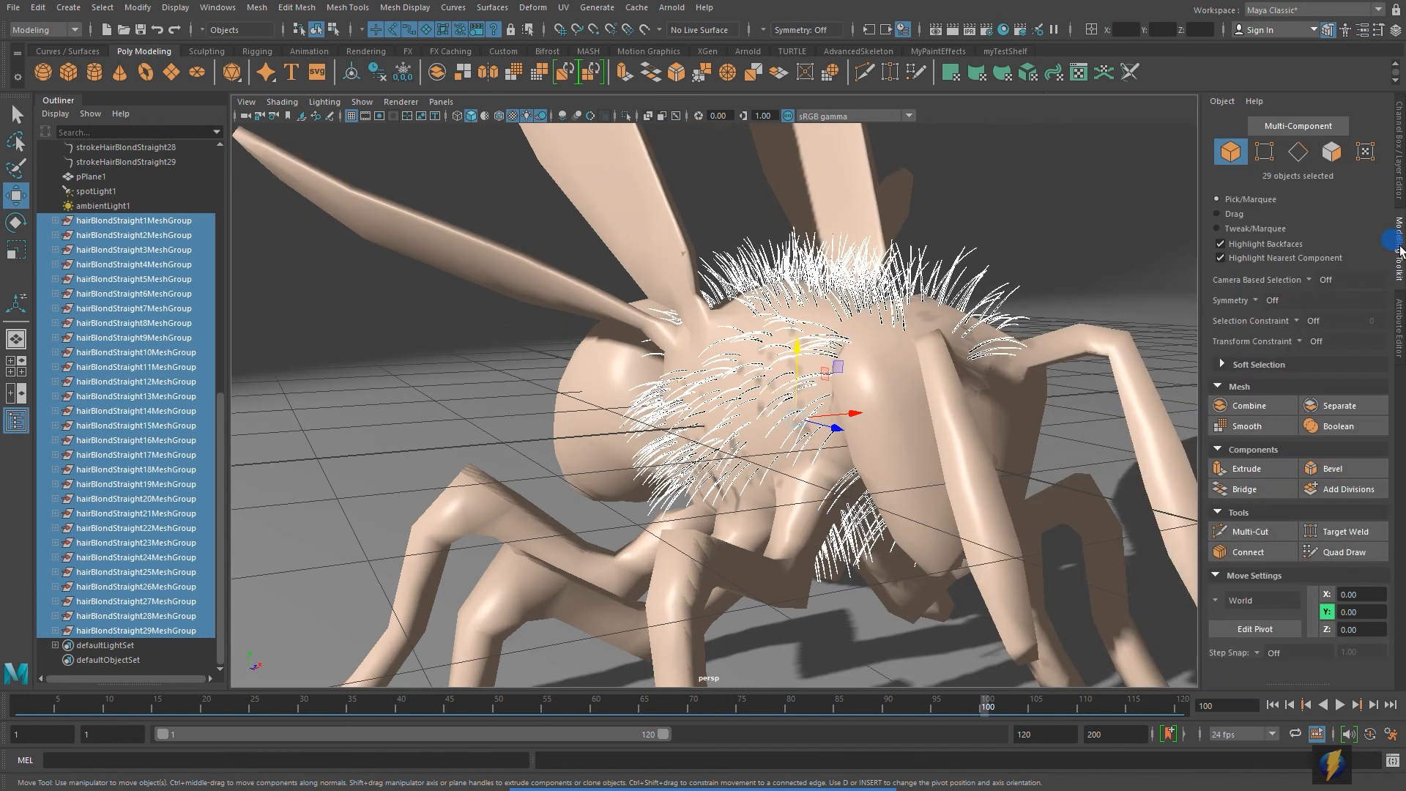
pyautogui.click(1255, 407)
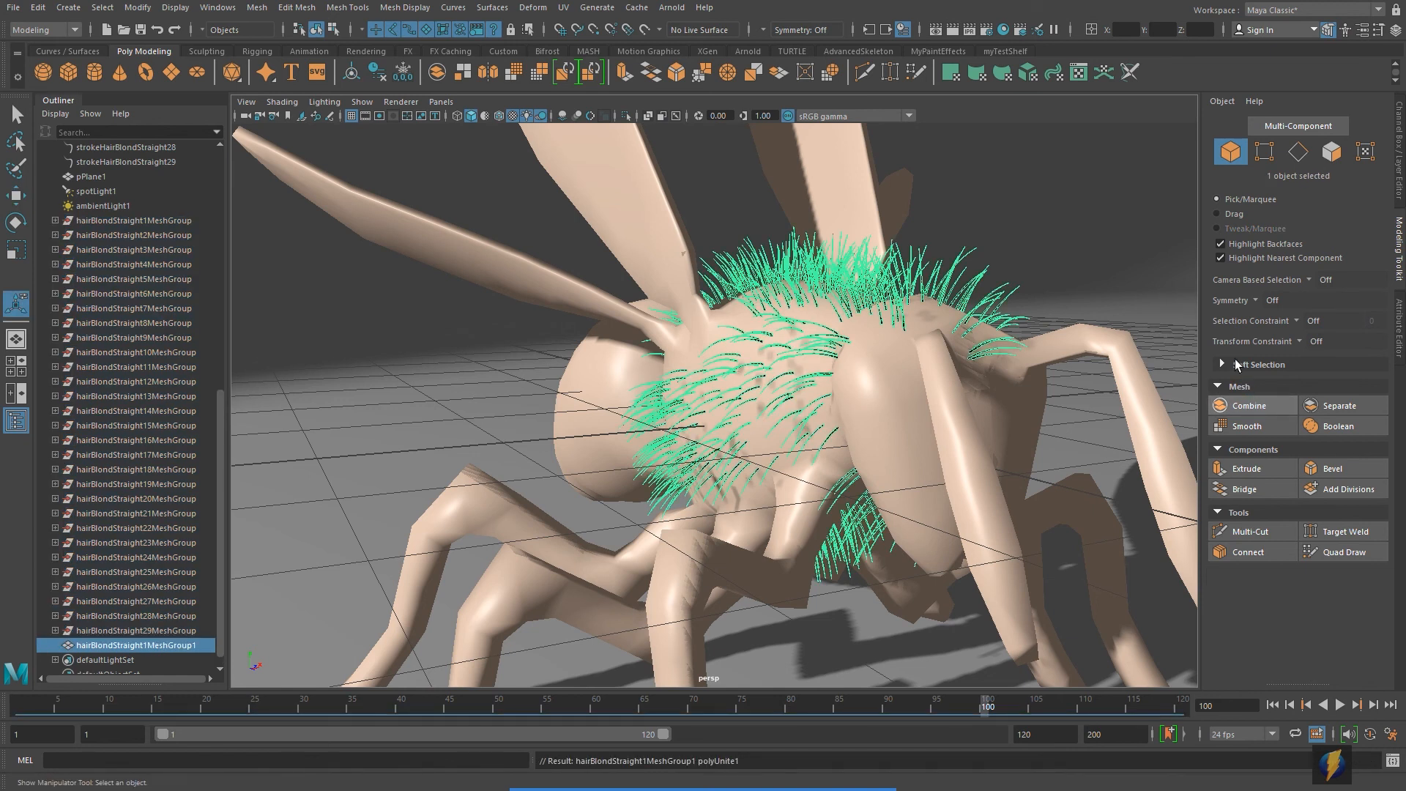
# Step: Rename the combined hair mesh as wasp_fur
pyautogui.click(1398, 139)
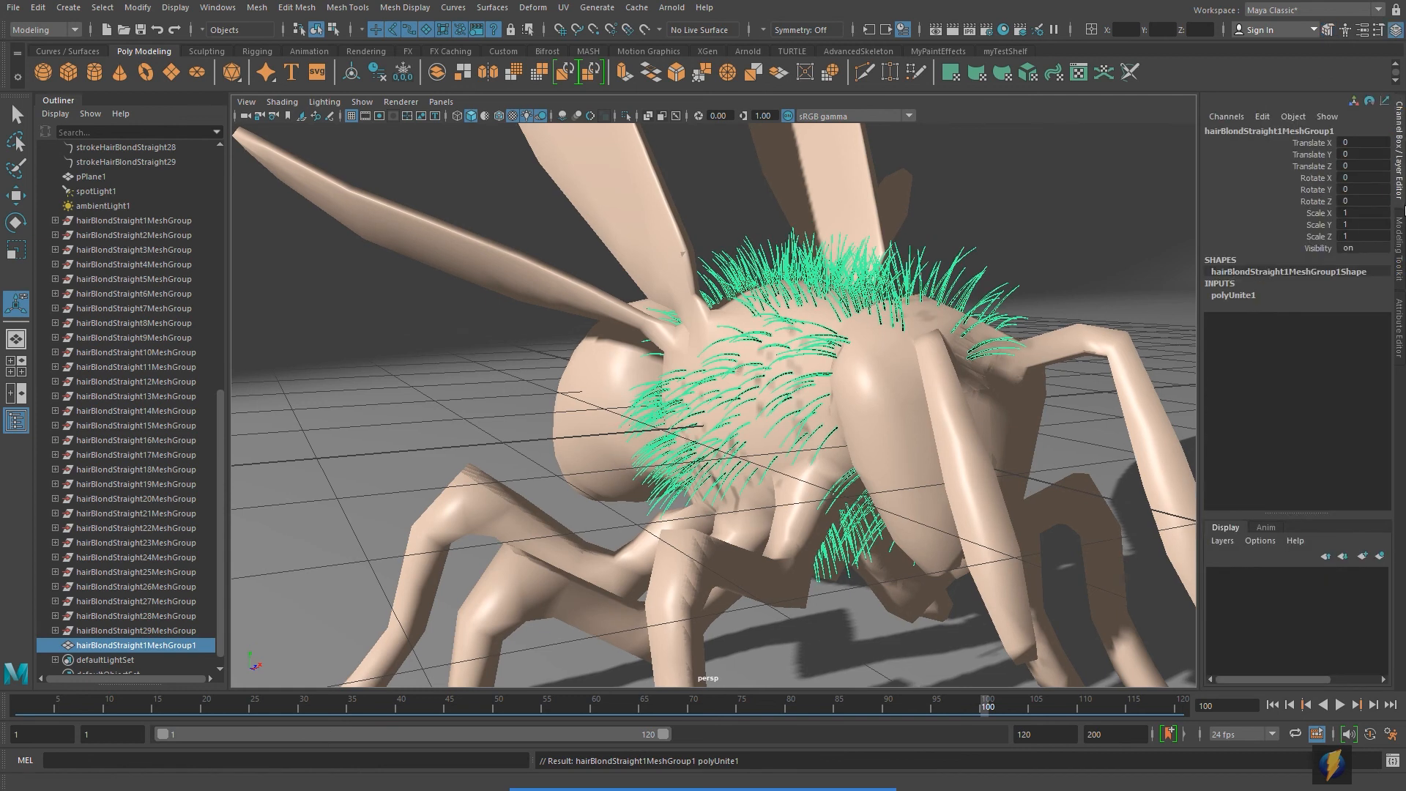
pyautogui.doubleClick(1274, 132)
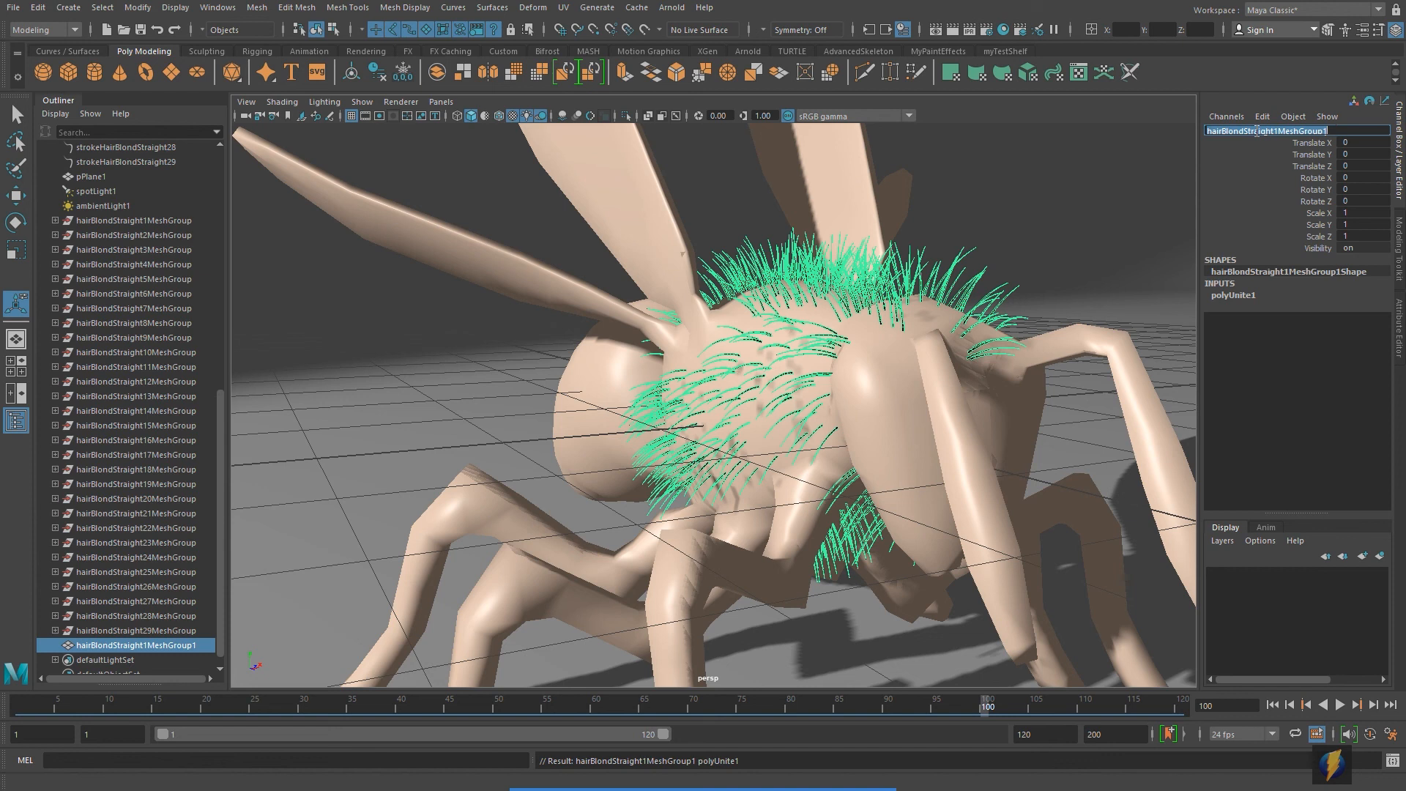
pyautogui.write('wasp_fur')
pyautogui.press('Return')
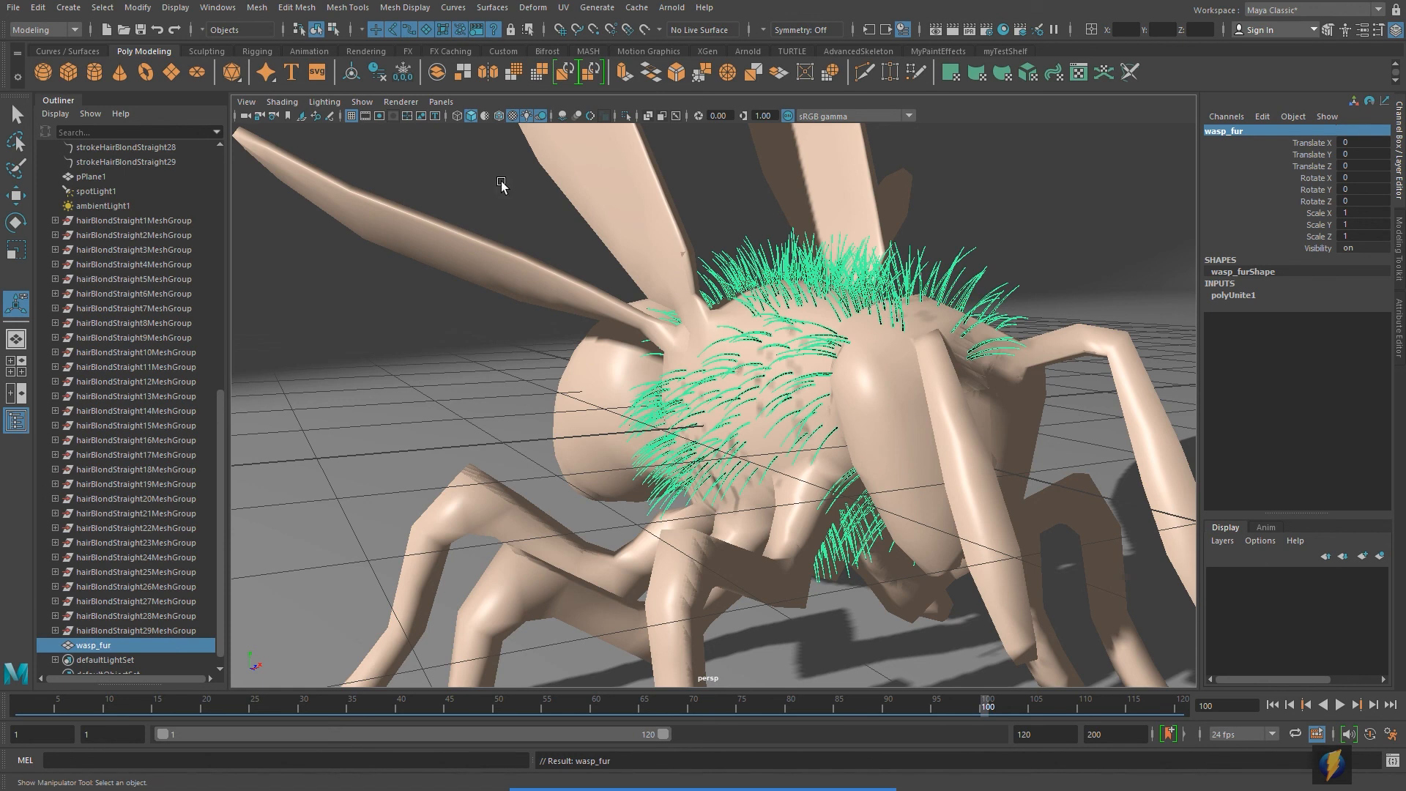
# Step: Delete the construction history of the wasp_fur mesh
pyautogui.click(39, 7)
pyautogui.moveTo(74, 180)
pyautogui.click(257, 181)
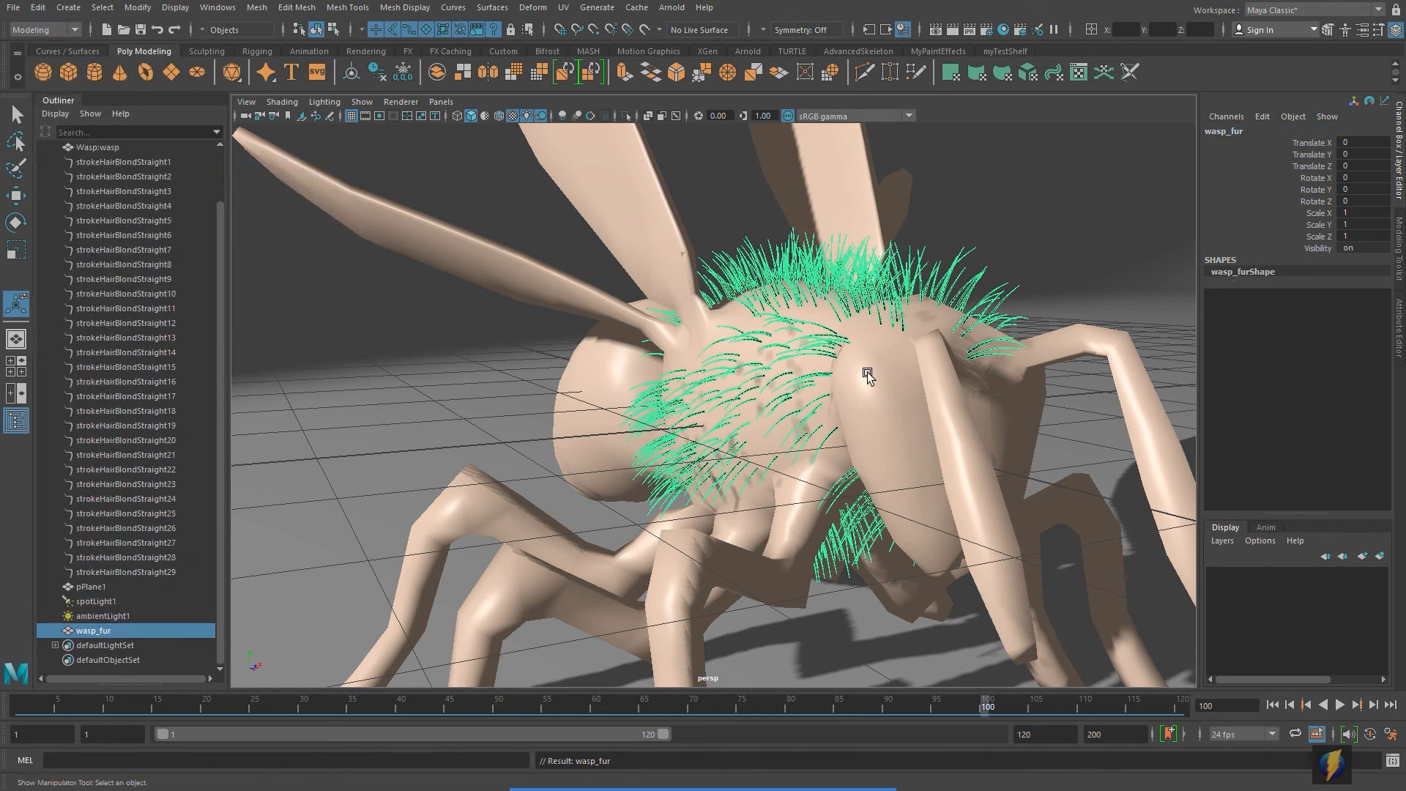
pyautogui.scroll(-2, 809, 422)
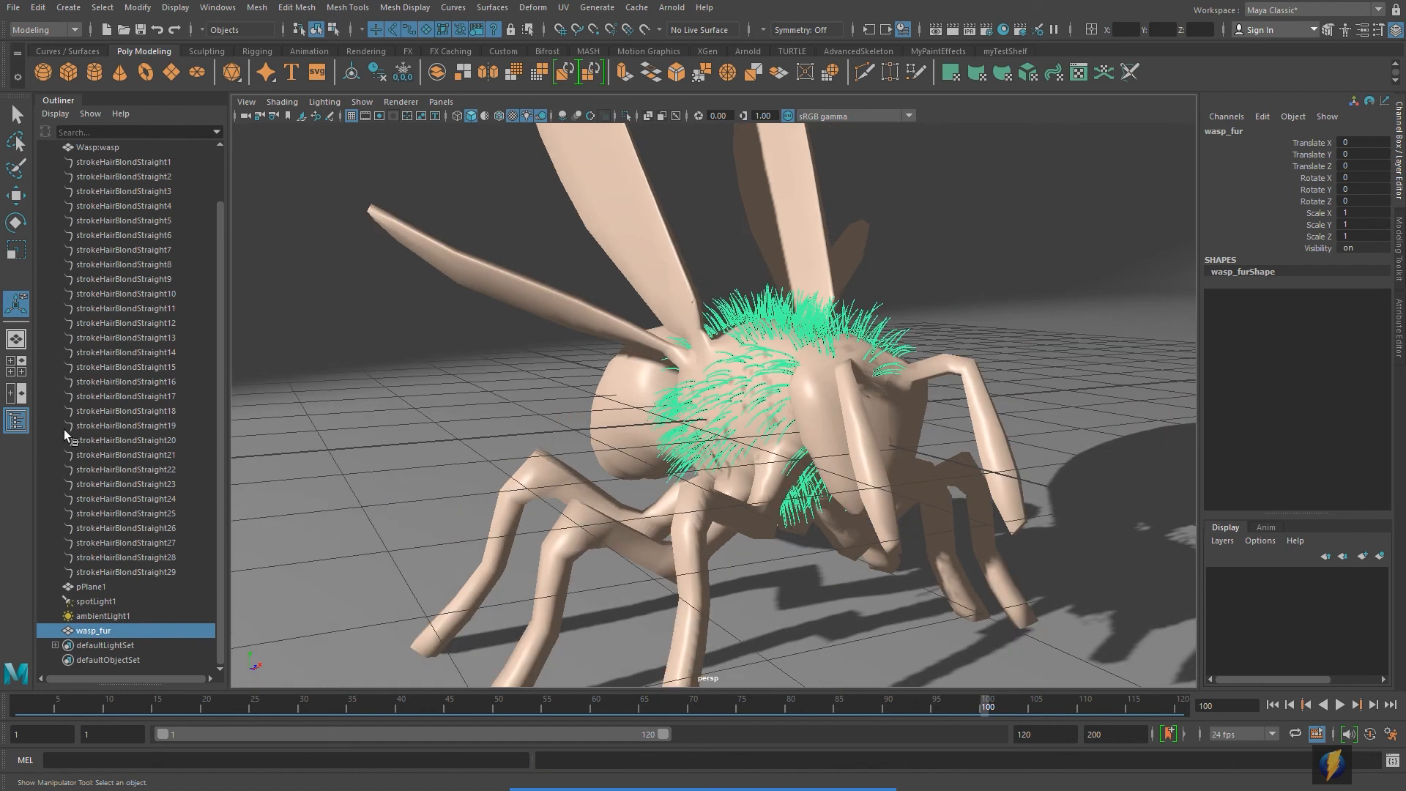
# Step: Delete all the leftover Paint Effects strokes, strokeHairBlondStraight1 through strokeHairBlondStraight29
pyautogui.click(128, 571)
pyautogui.scroll(1, 125, 477)
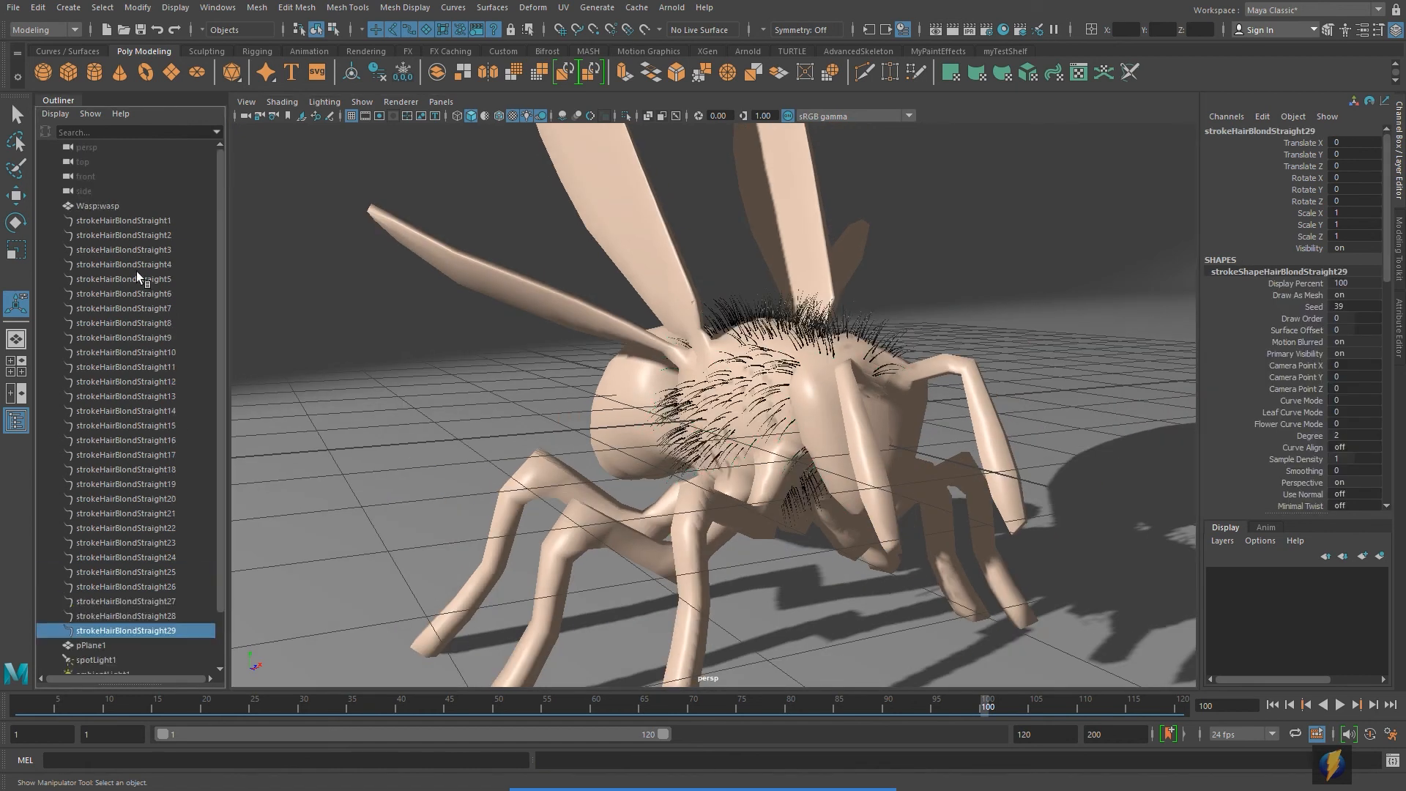
pyautogui.keyDown('shift'); pyautogui.click(113, 222); pyautogui.keyUp('shift')
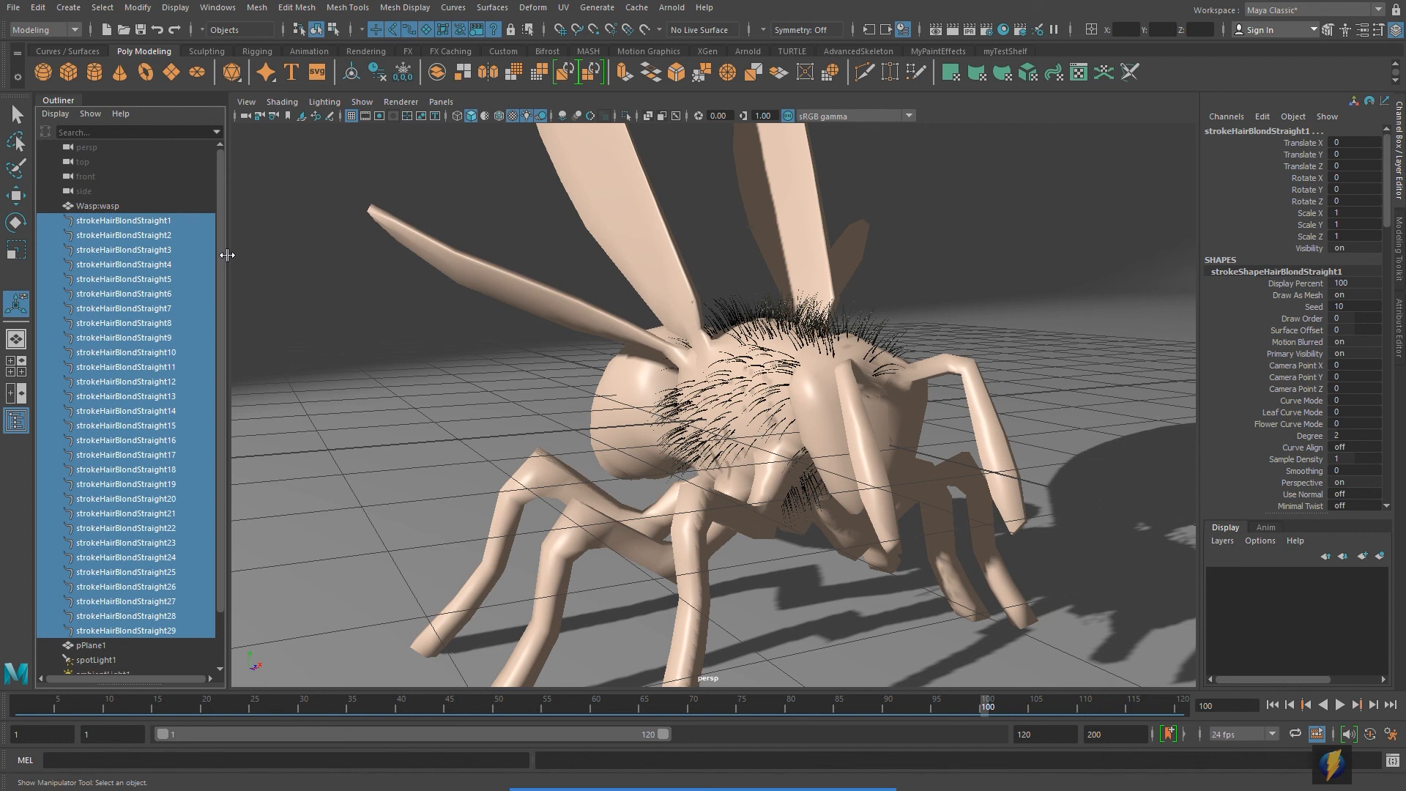
pyautogui.press('Delete')
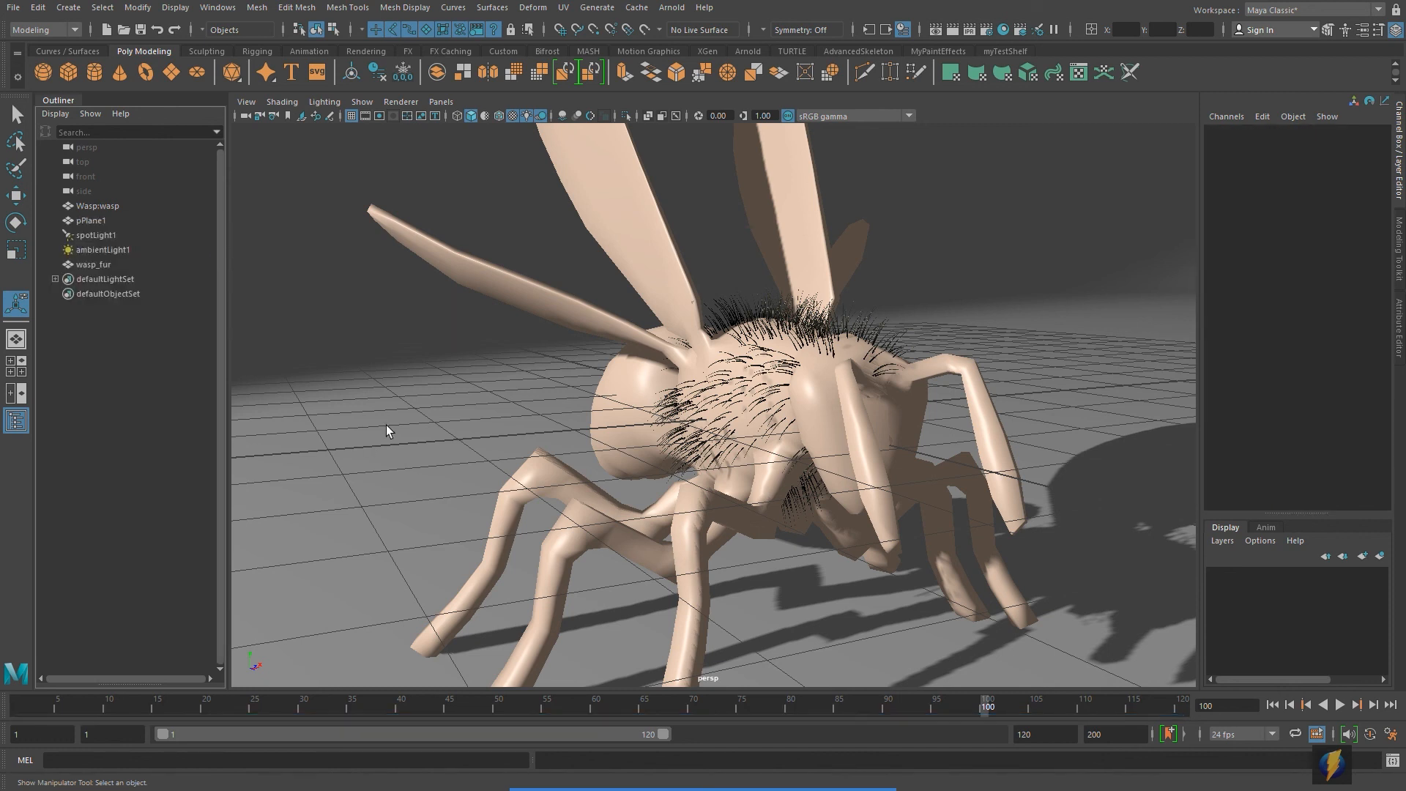
# Step: Try moving the wasp_fur mesh away from the wasp's body, and undo the move
pyautogui.scroll(3, 655, 521)
pyautogui.click(741, 430)
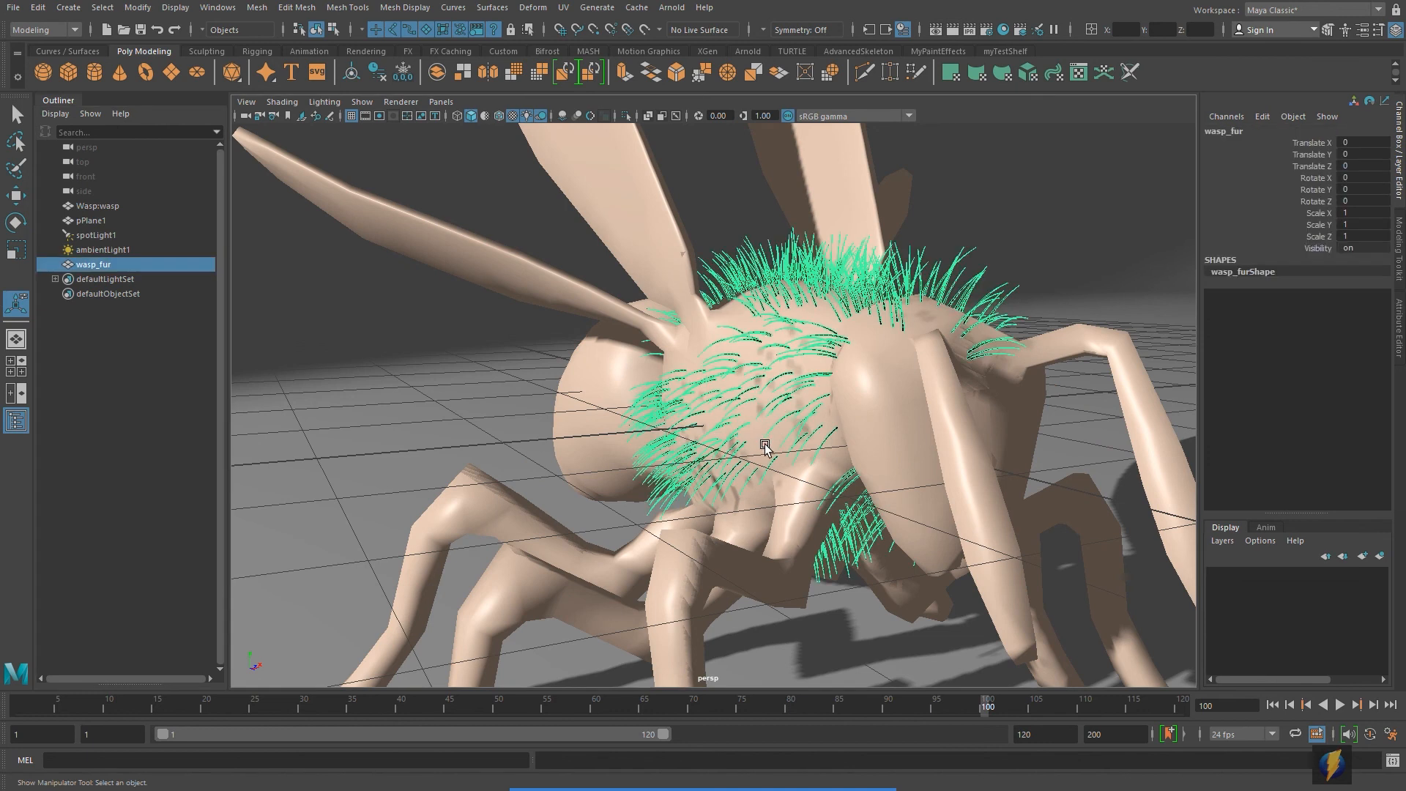
pyautogui.scroll(-3, 863, 445)
pyautogui.press('w')
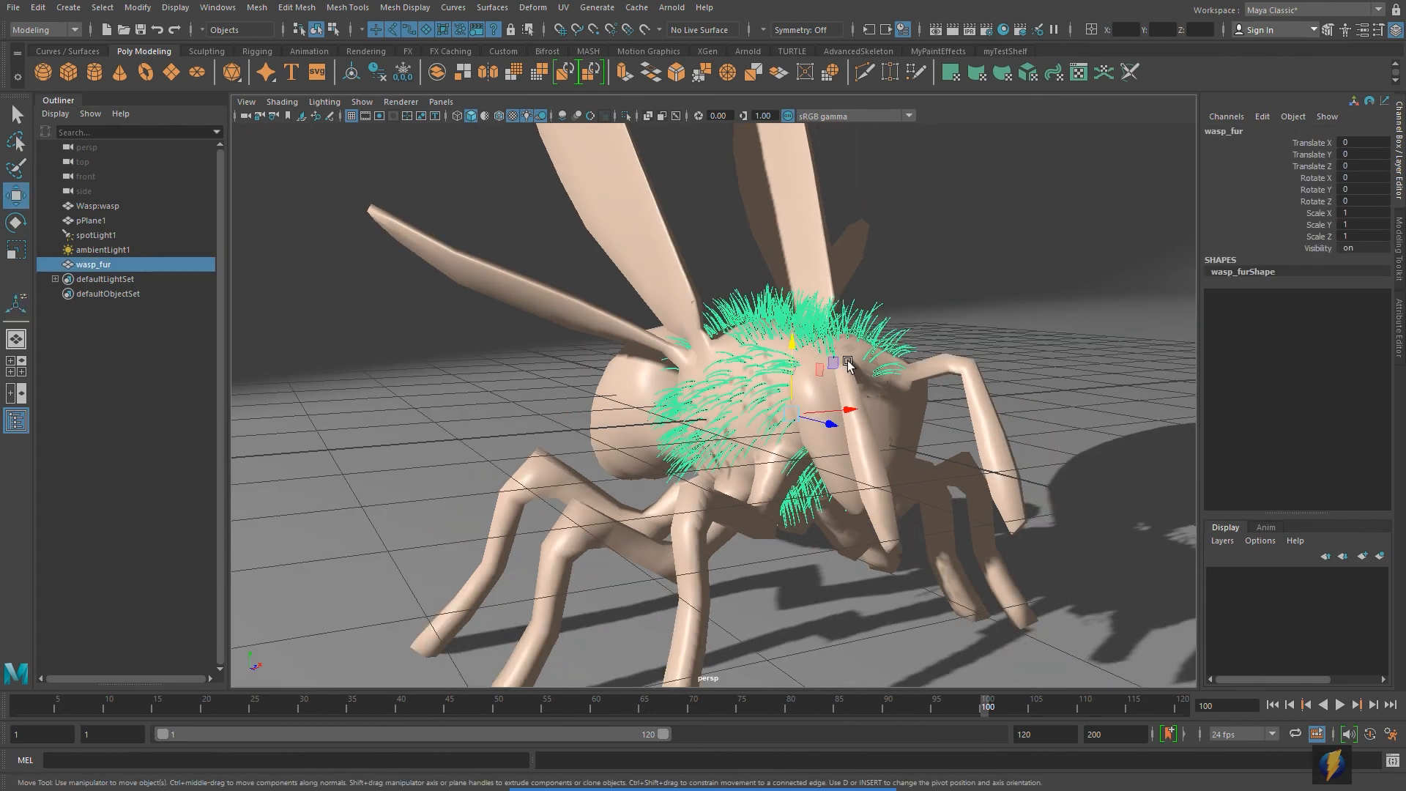
pyautogui.moveTo(850, 408); pyautogui.dragTo(498, 459)
pyautogui.hotkey('ctrl', 'z')
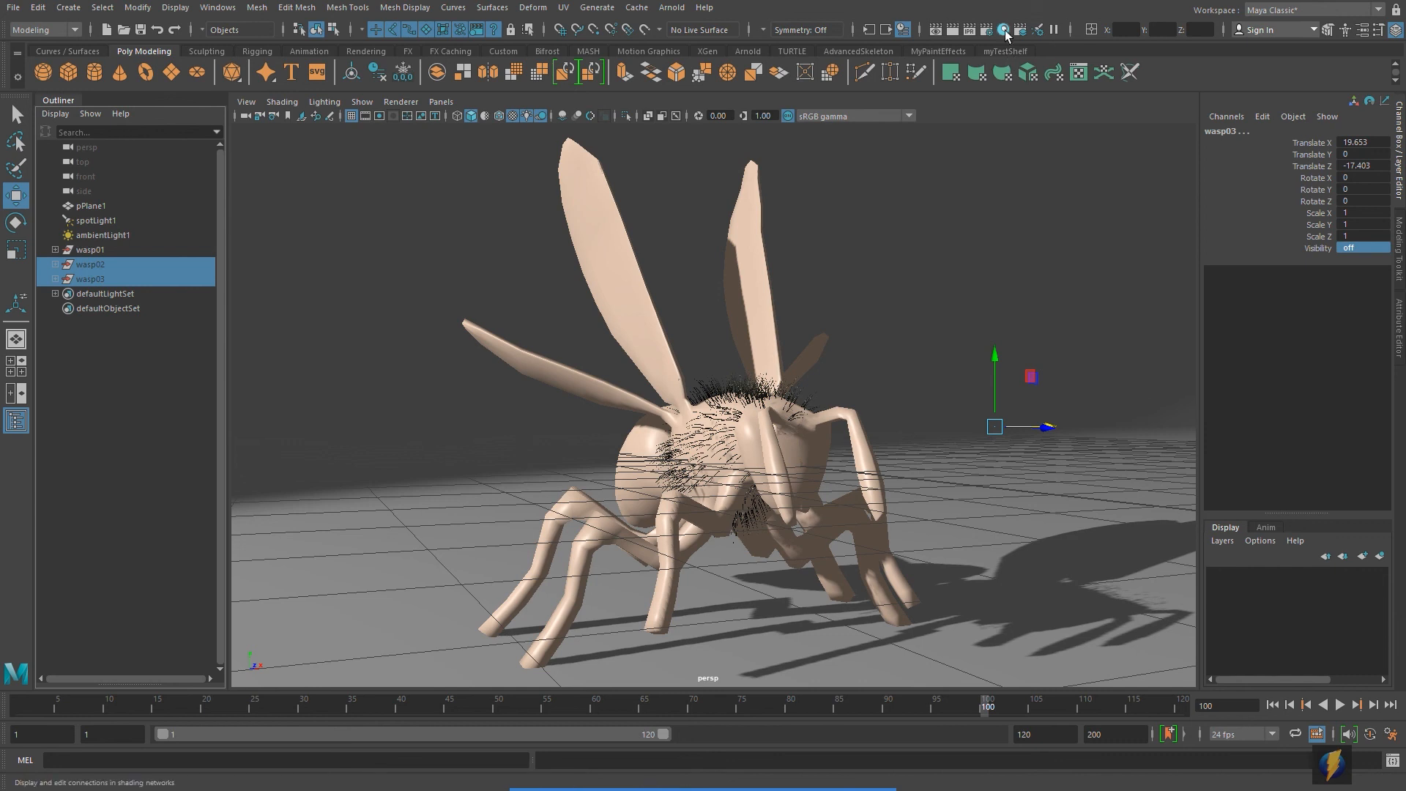
# Step: Select the wasp_fur mesh in the wasp01 group, open the Hypershade and enlarge its material browser to review the hair shaders
pyautogui.click(726, 417)
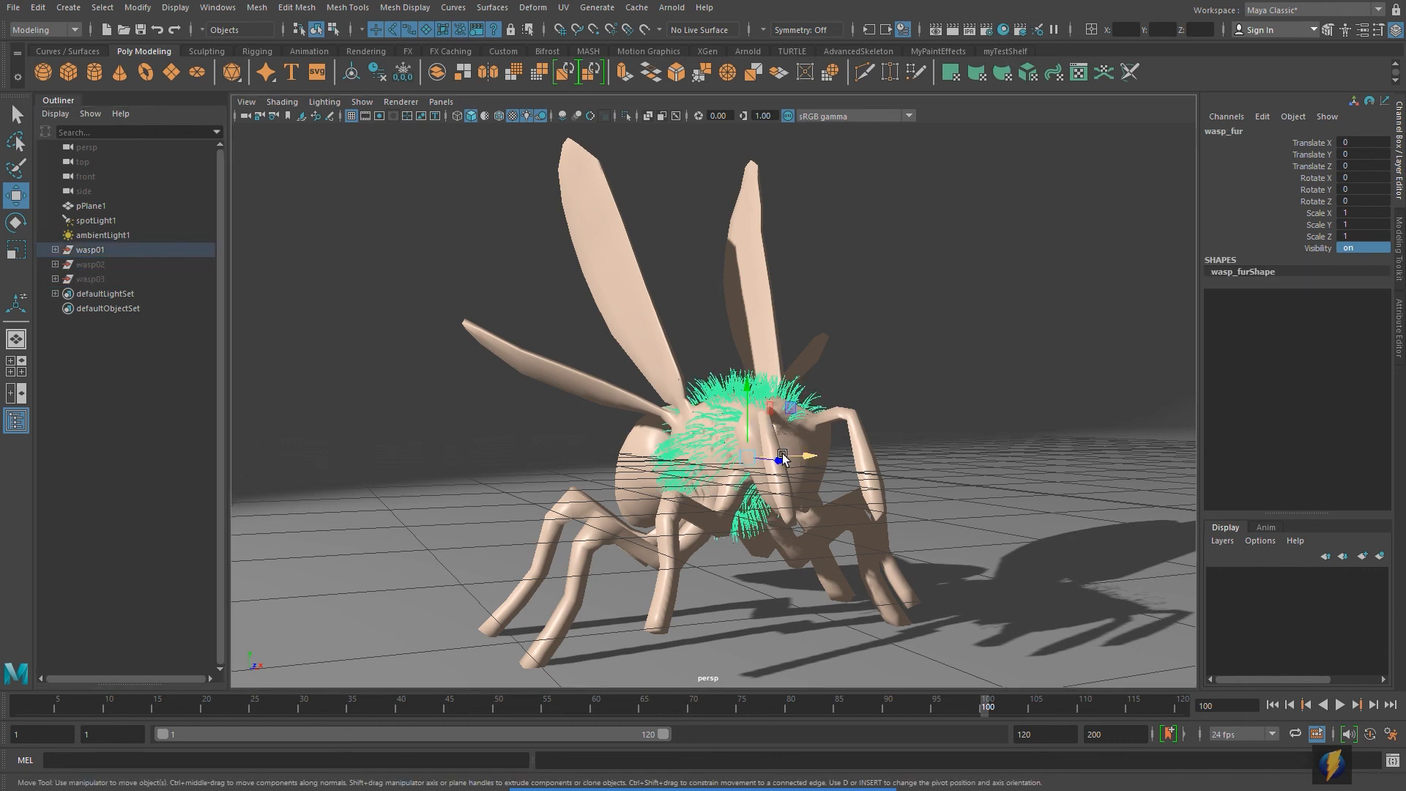
pyautogui.click(1003, 30)
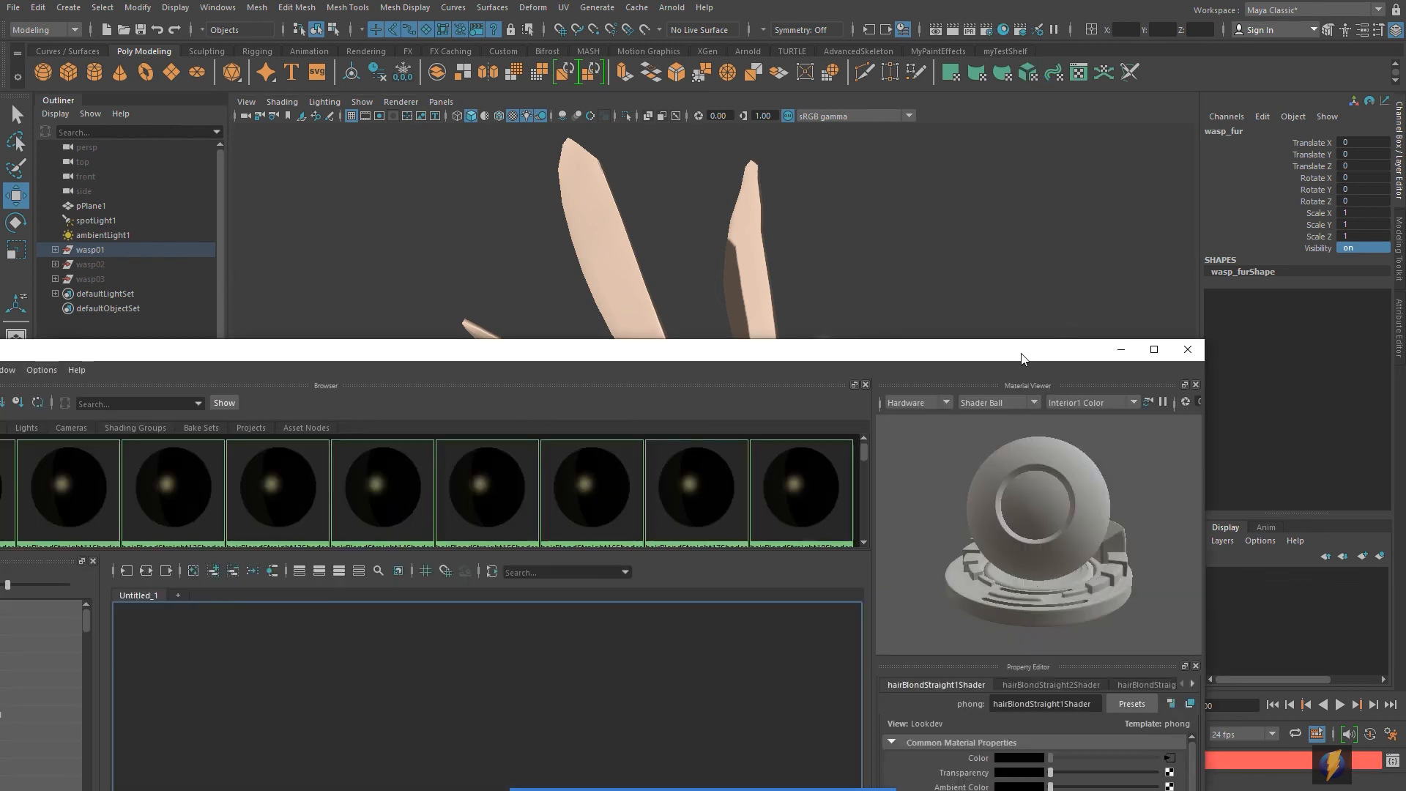
pyautogui.moveTo(1010, 349); pyautogui.dragTo(1116, 187)
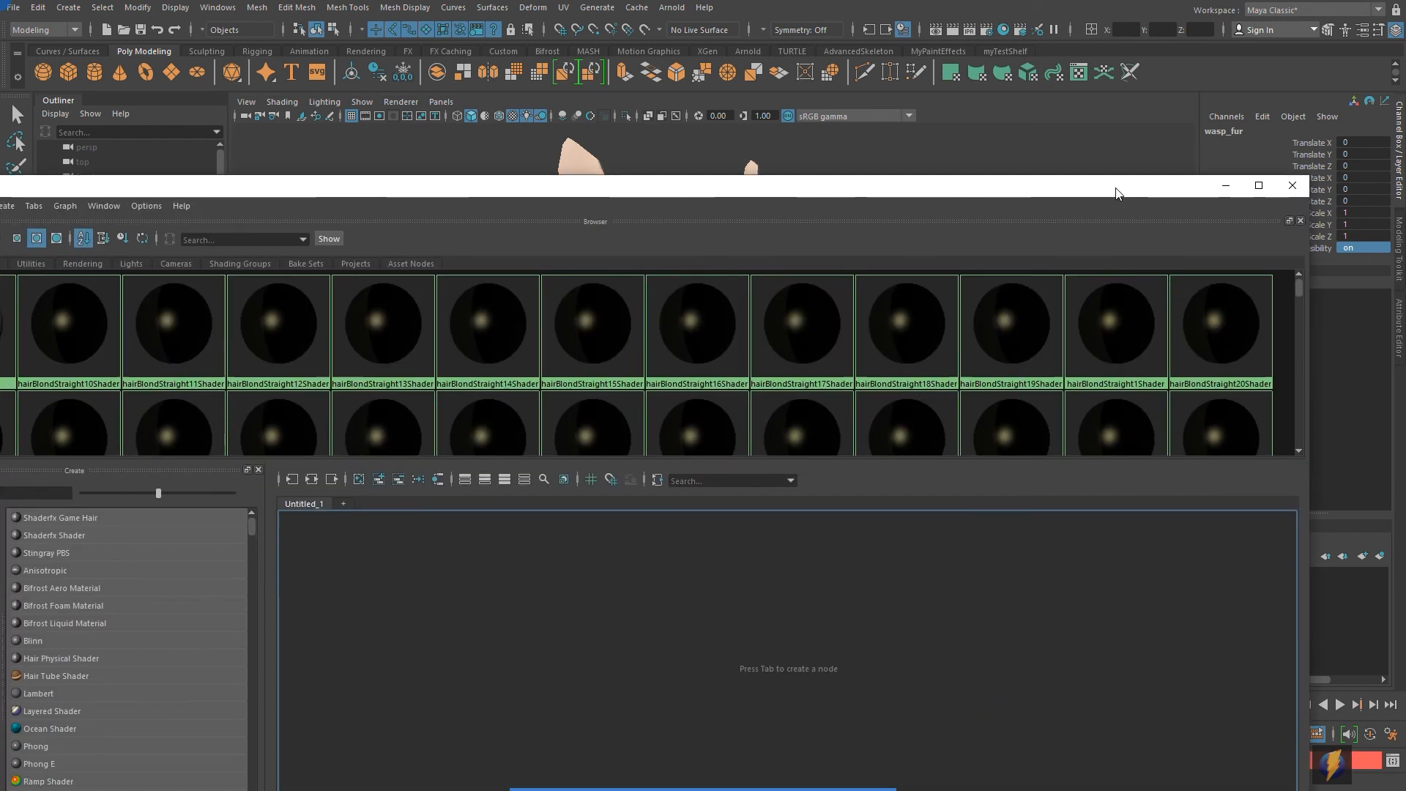
pyautogui.click(1257, 188)
pyautogui.moveTo(754, 279); pyautogui.dragTo(774, 543)
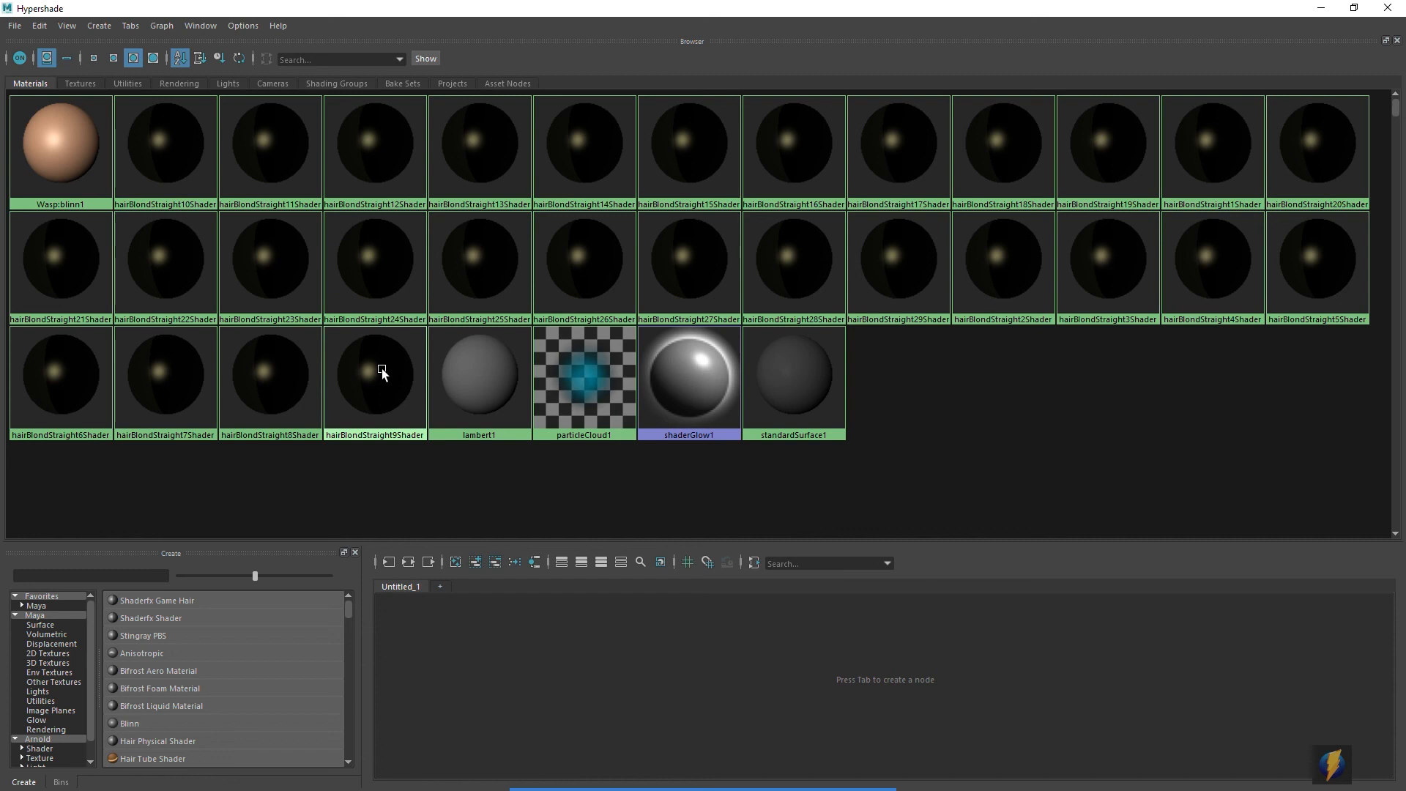
pyautogui.moveTo(1043, 6); pyautogui.dragTo(1043, 517)
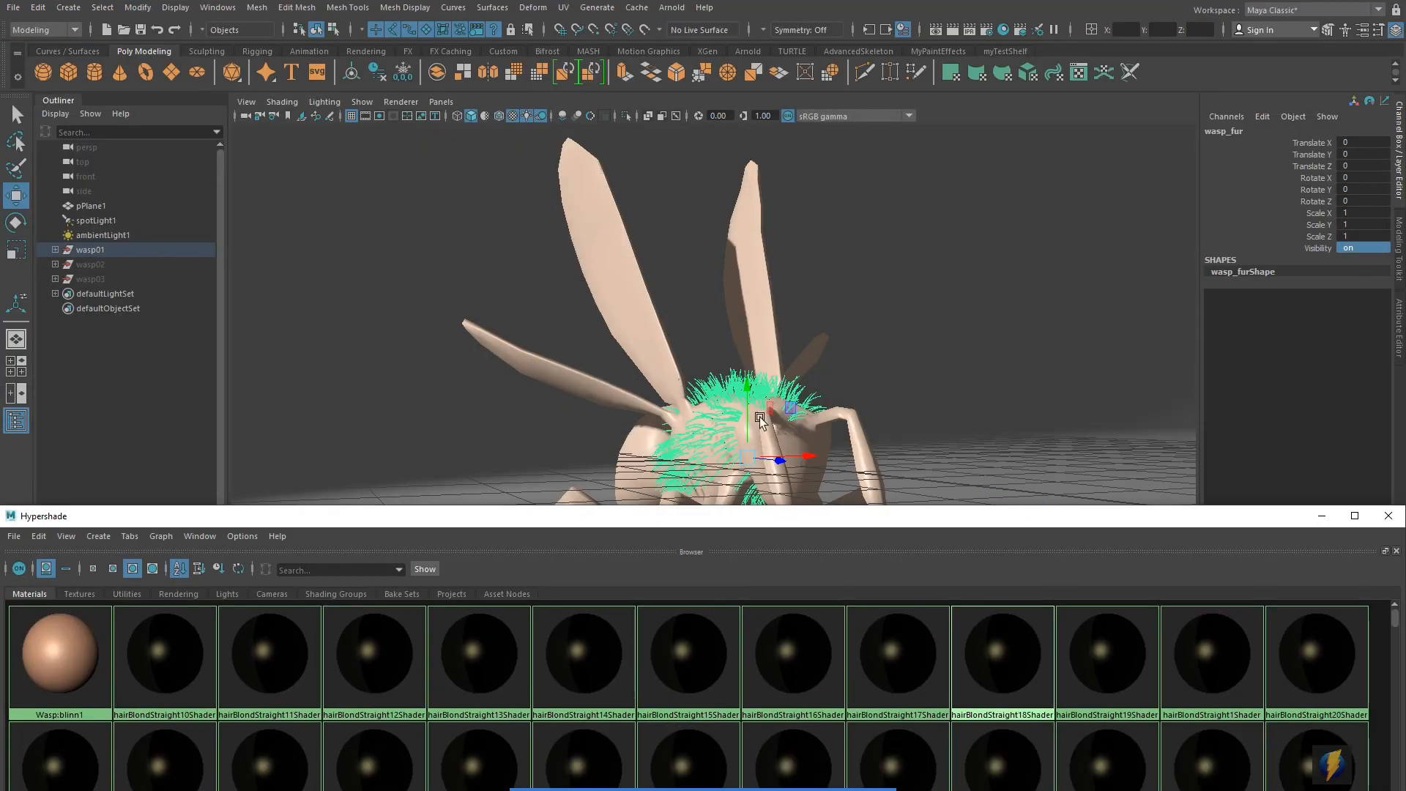
pyautogui.moveTo(832, 520); pyautogui.dragTo(687, 141)
pyautogui.click(1210, 135)
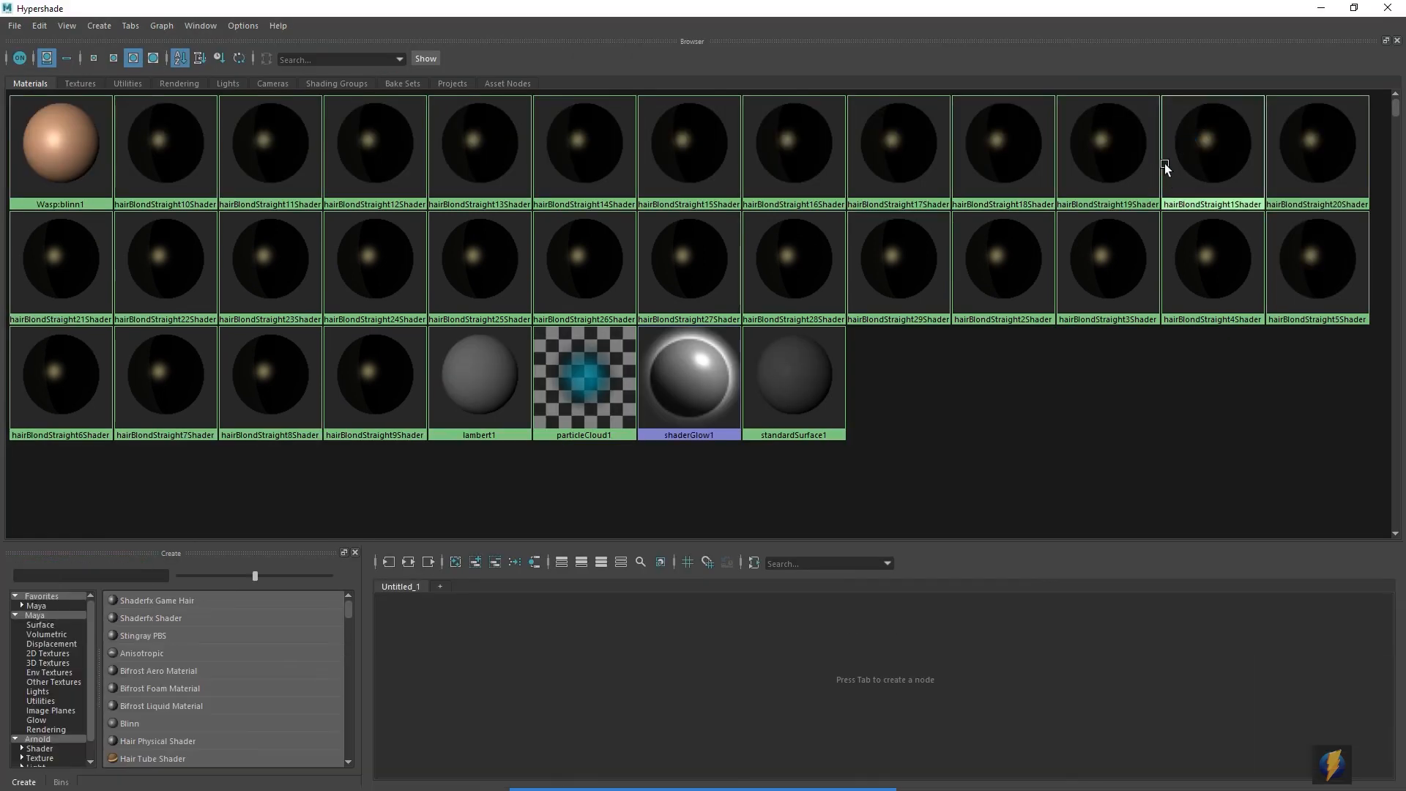
# Step: Create a new Blinn material and set its color to bright red
pyautogui.click(147, 722)
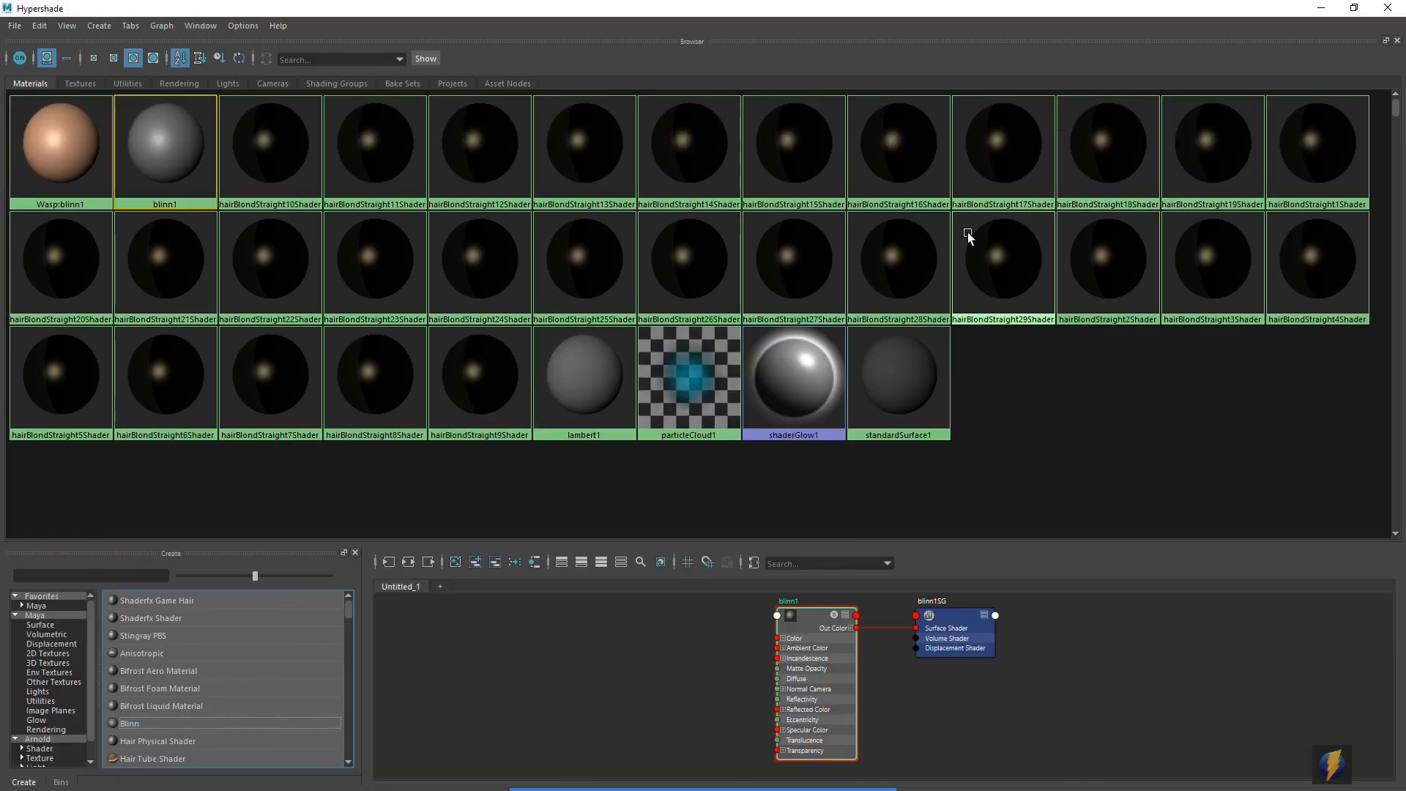
pyautogui.click(174, 137)
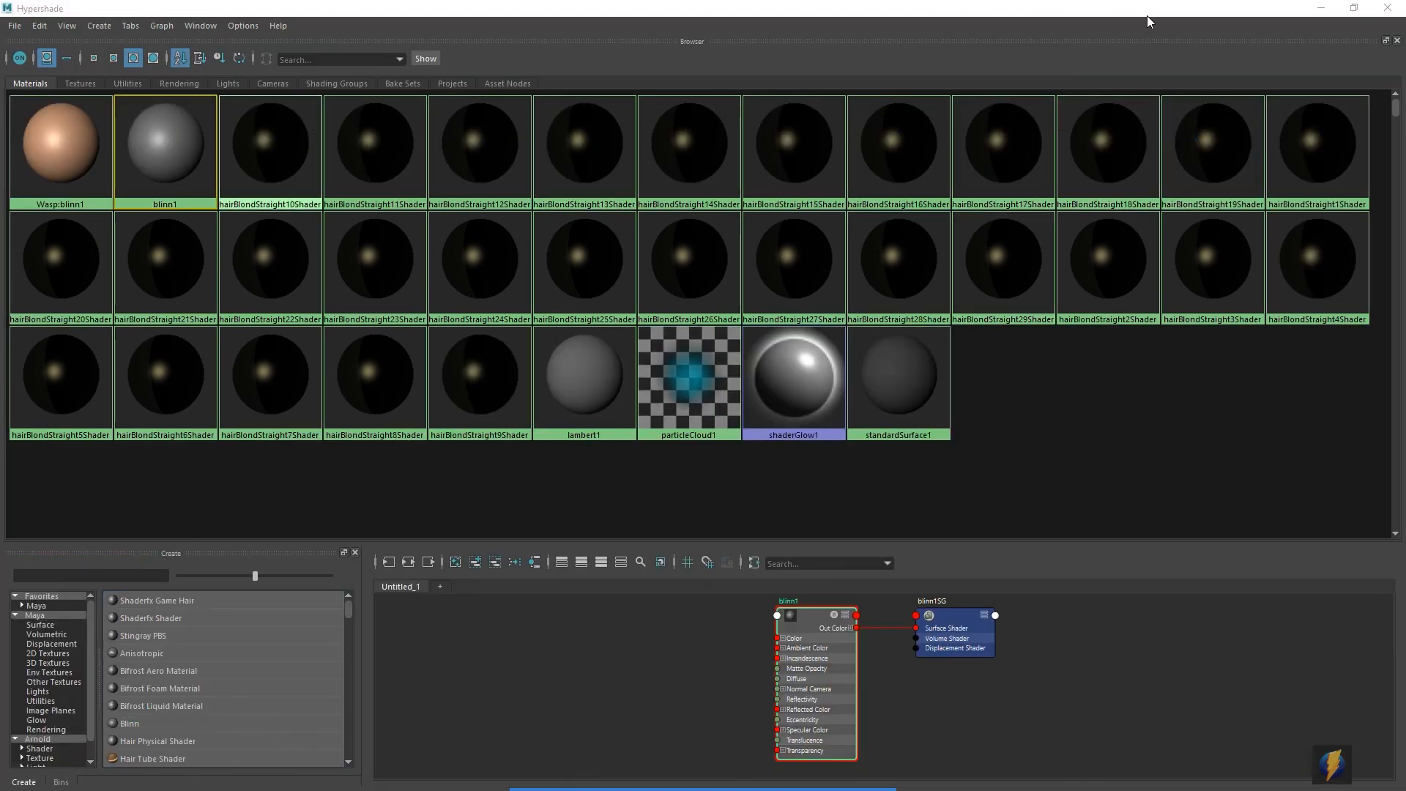
pyautogui.moveTo(1138, 13); pyautogui.dragTo(789, 406)
pyautogui.moveTo(907, 407); pyautogui.dragTo(875, 560)
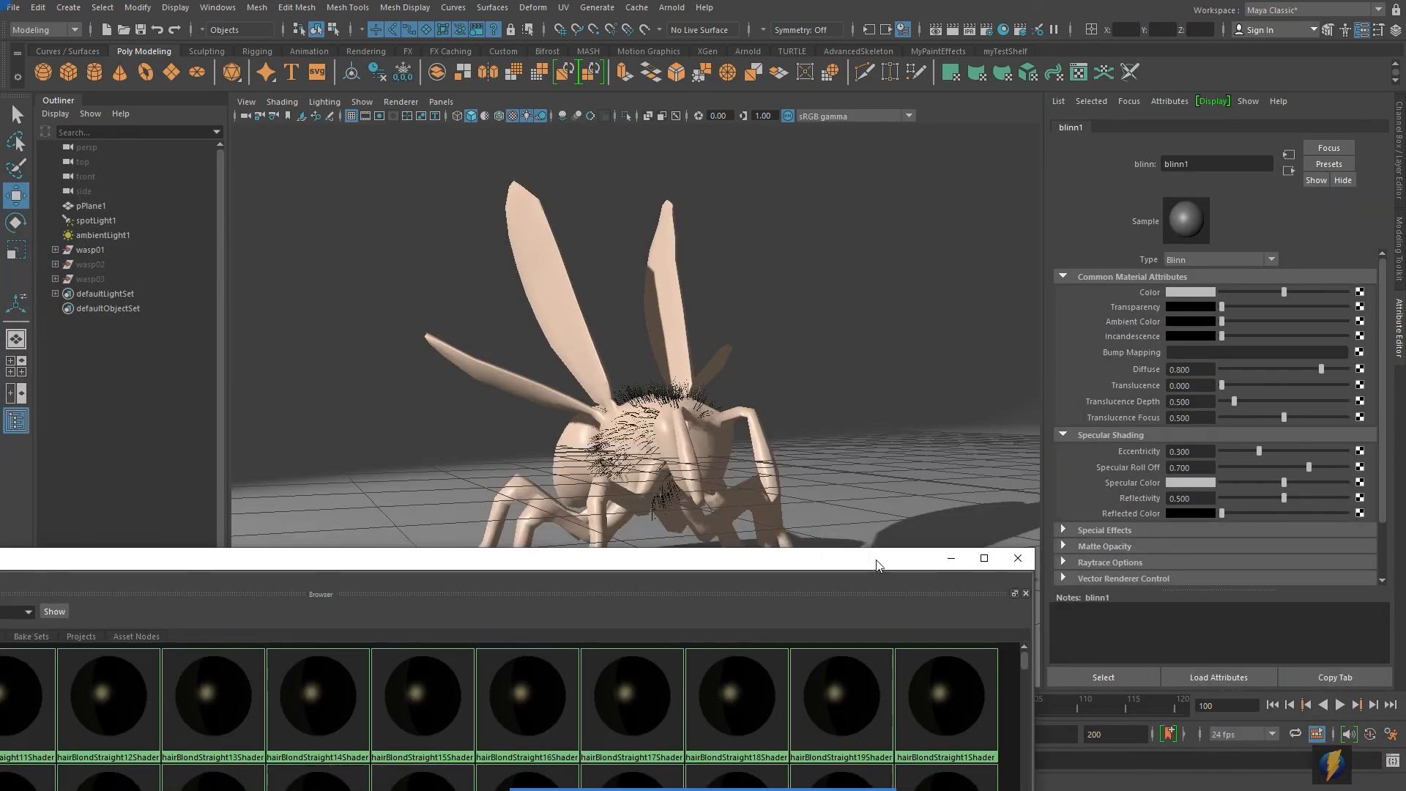
pyautogui.click(1189, 291)
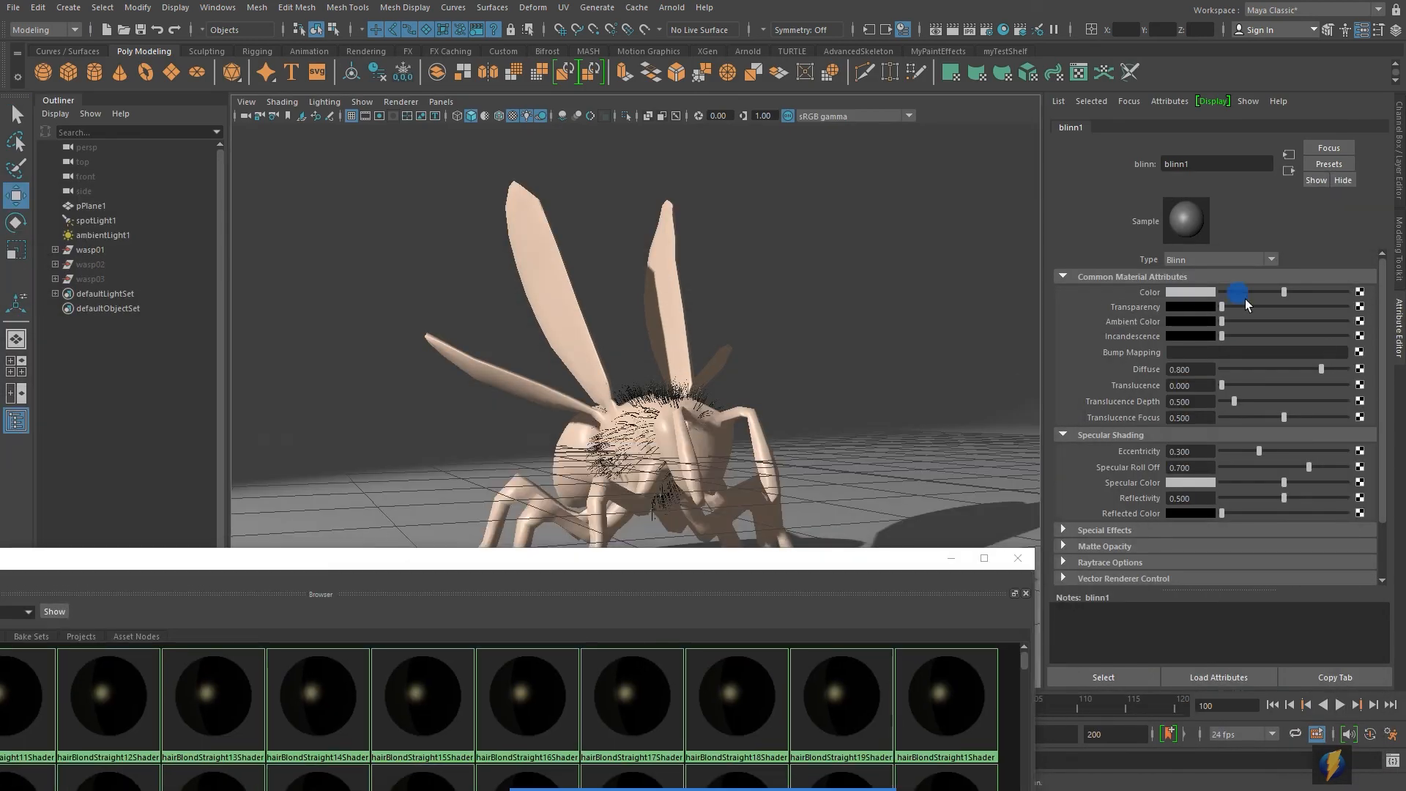
pyautogui.click(1189, 261)
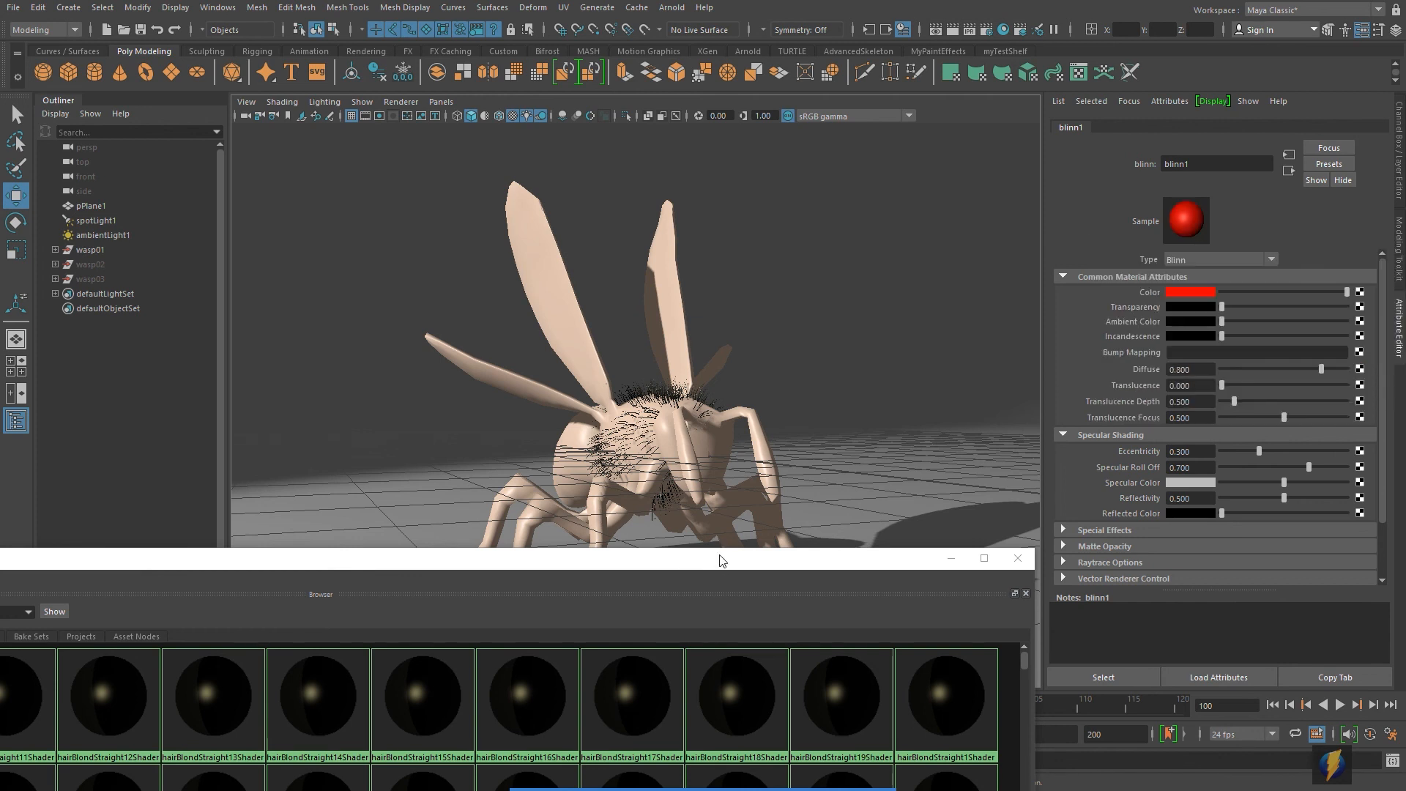
# Step: Expand the wasp01 group and assign the red blinn1 material to the wasp_fur mesh
pyautogui.moveTo(720, 560); pyautogui.dragTo(1059, 408)
pyautogui.click(55, 250)
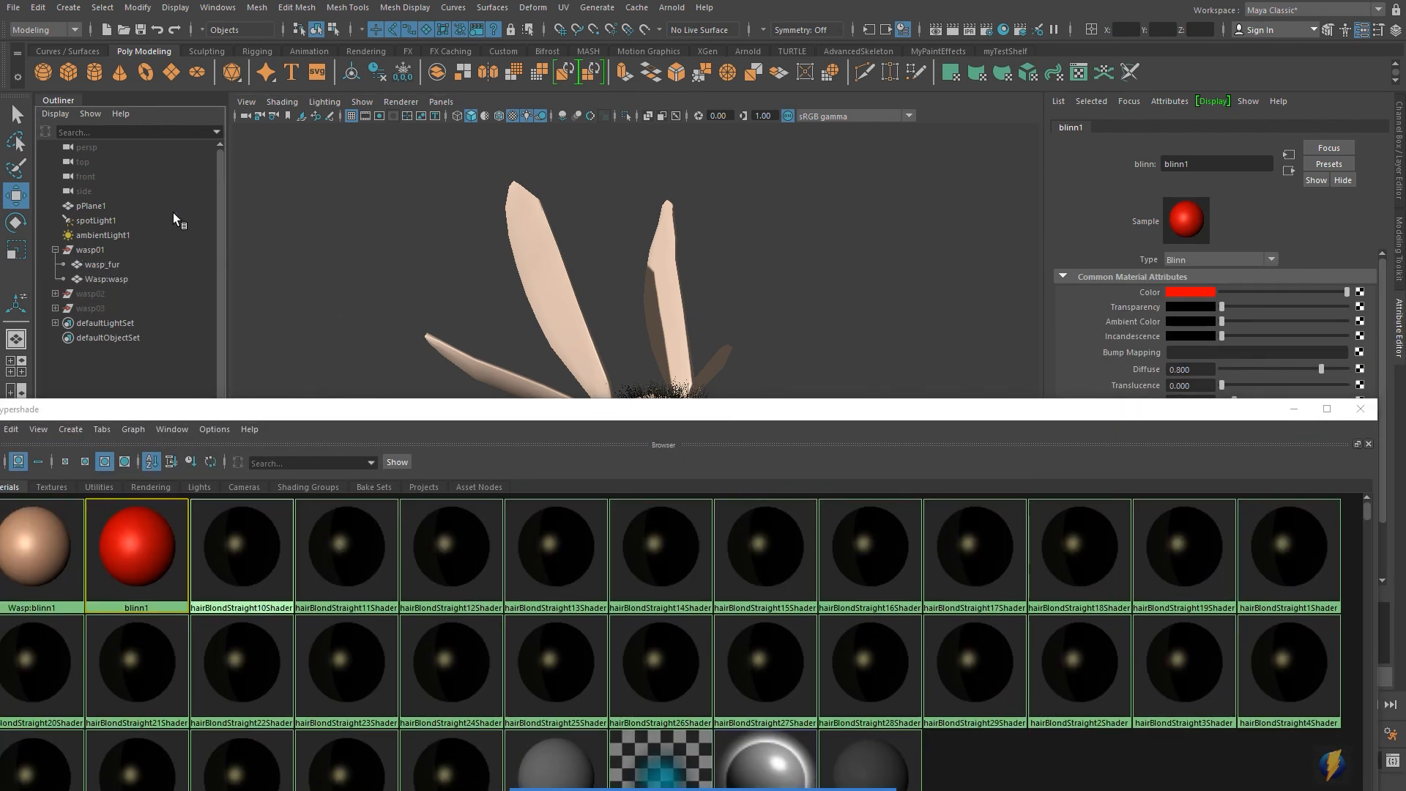
pyautogui.click(115, 263)
pyautogui.moveTo(151, 552); pyautogui.dragTo(163, 514, button='right')
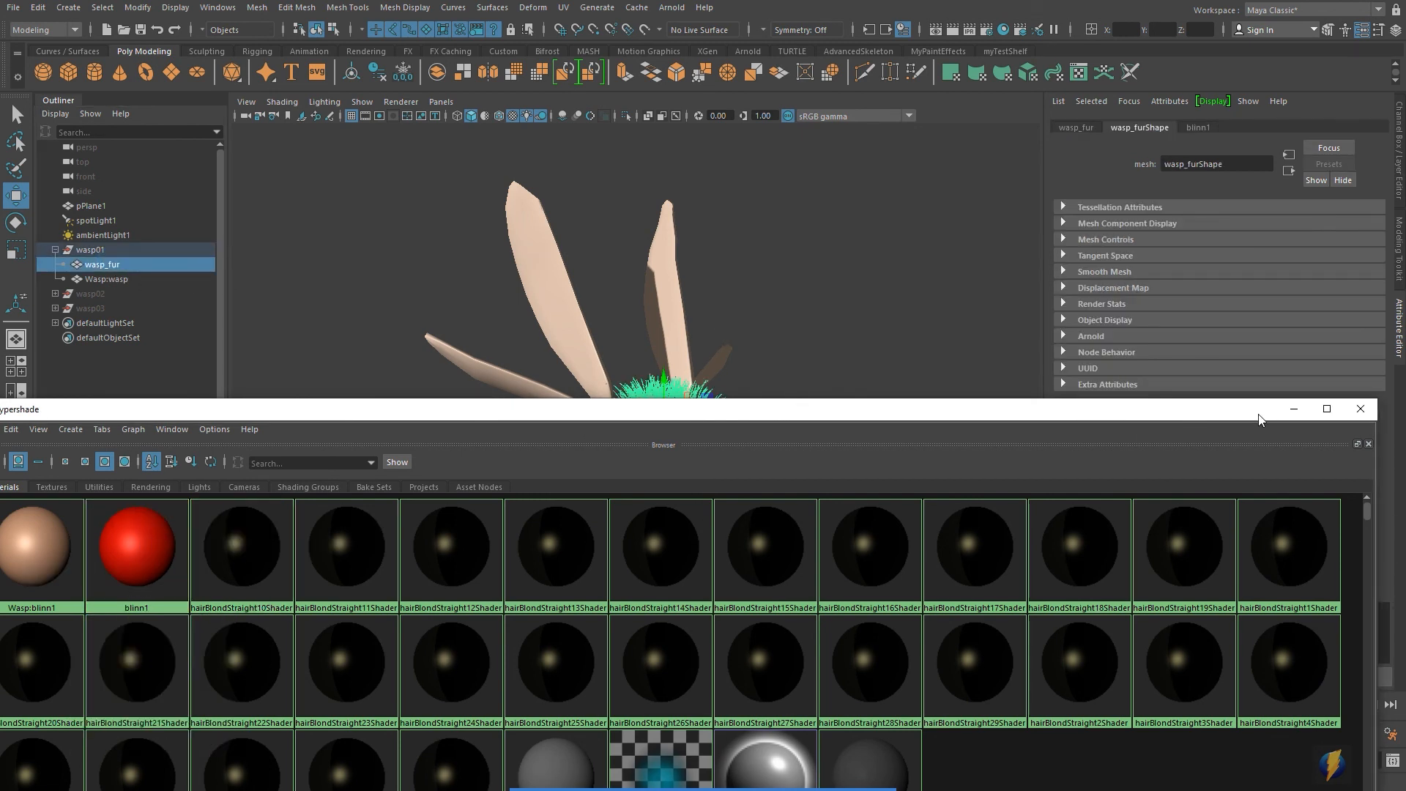
# Step: Minimize the Hypershade, render a close-up of the red fur to check the material, and close the render
pyautogui.click(1293, 409)
pyautogui.click(853, 297)
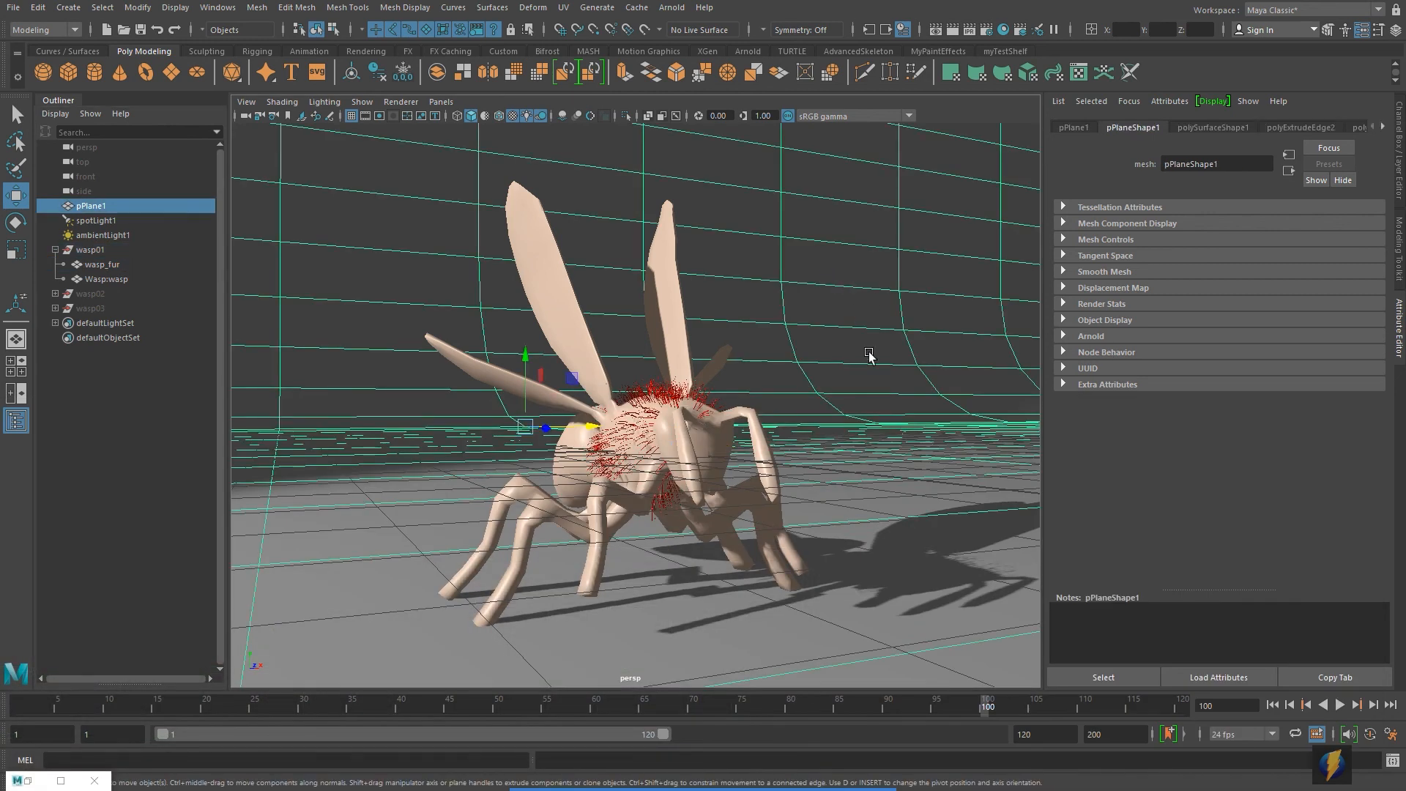
pyautogui.scroll(5, 762, 477)
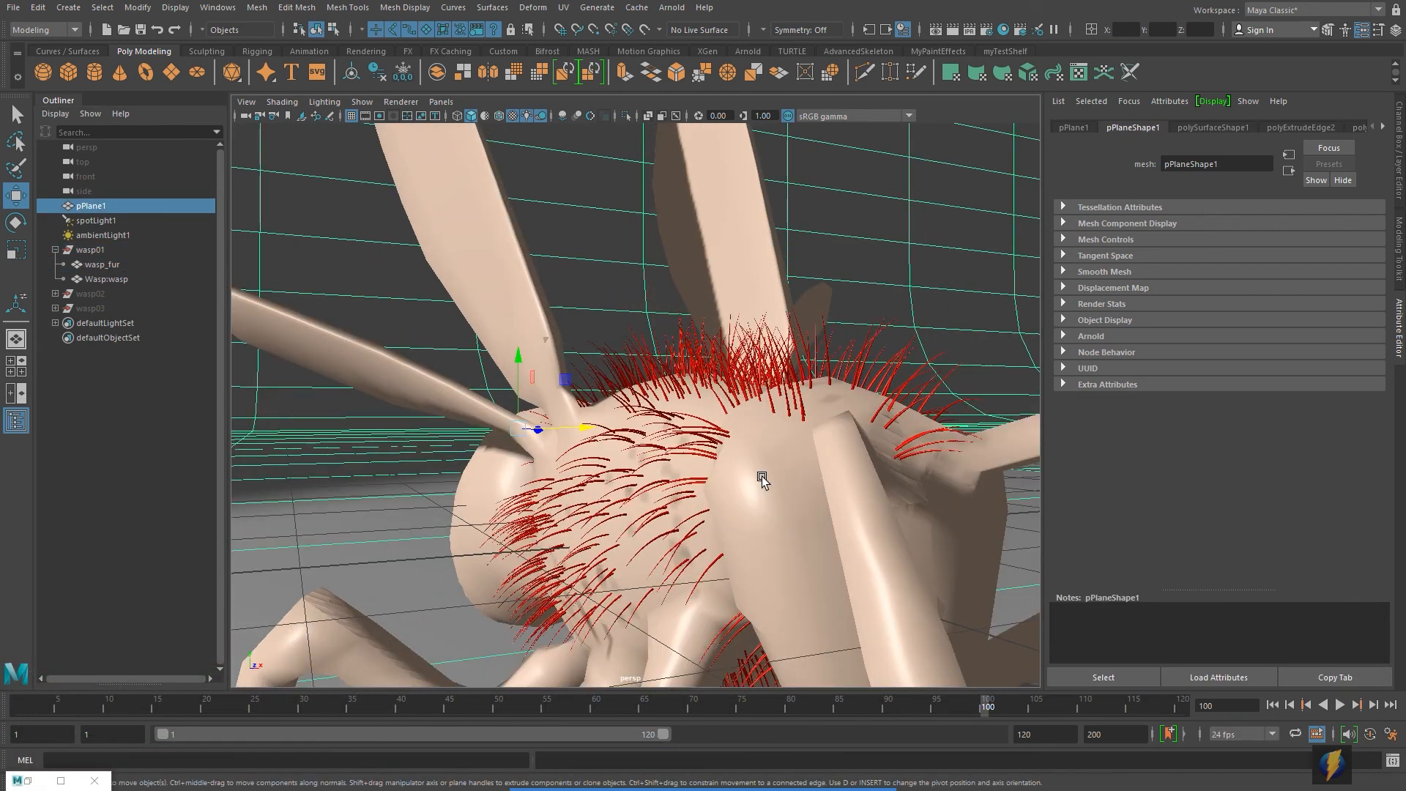
pyautogui.click(953, 30)
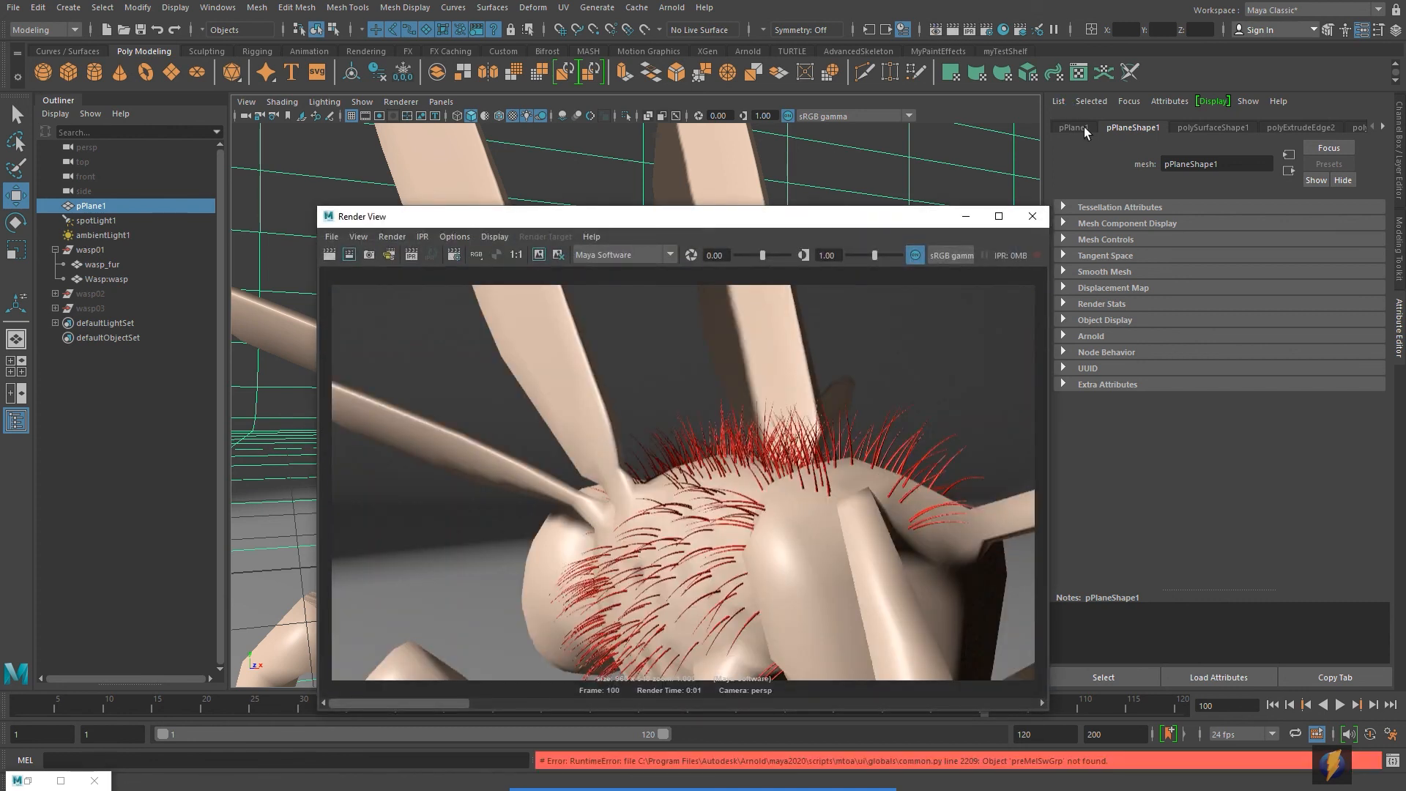
pyautogui.click(1033, 216)
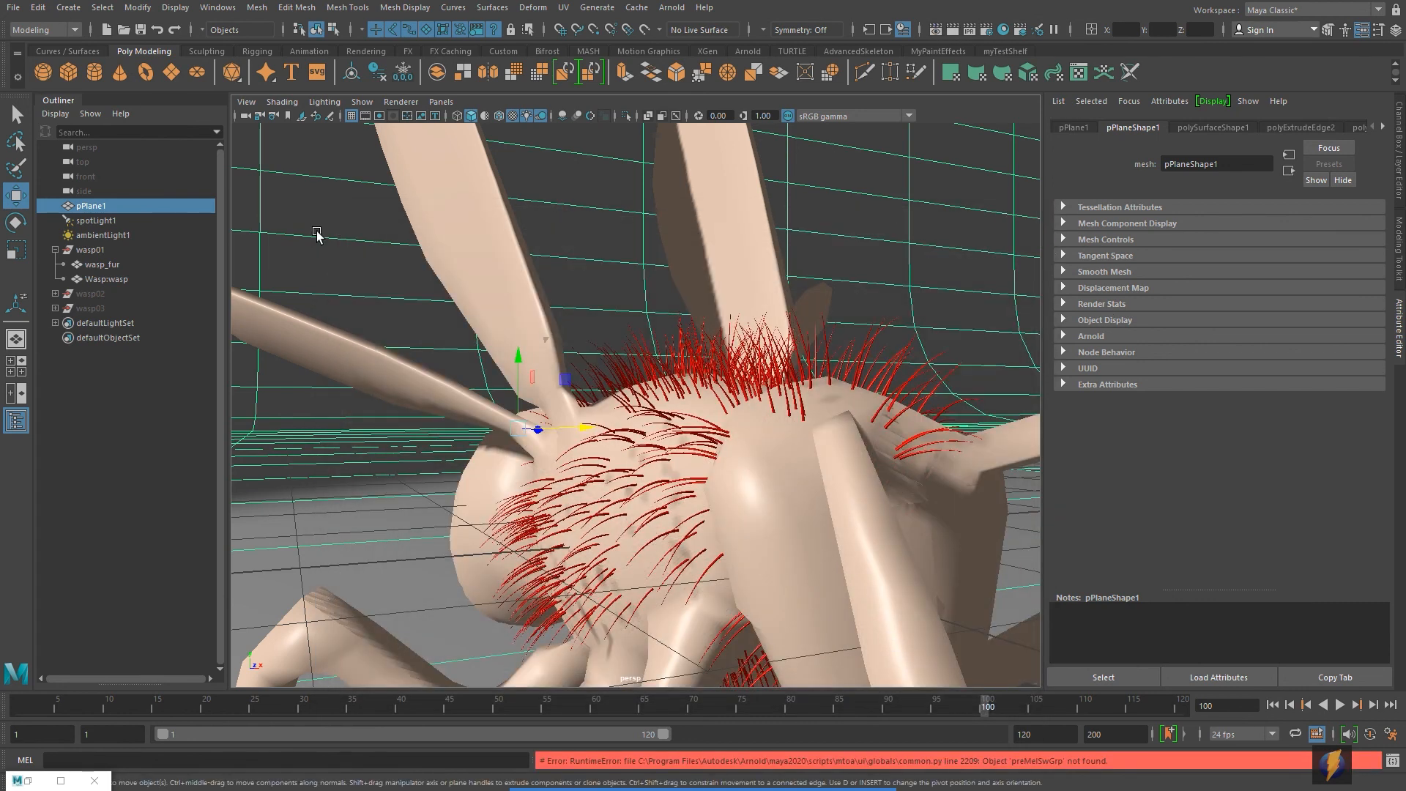
# Step: Restore the Hypershade beside the Outliner and delete the hidden wasp02 and wasp03 groups
pyautogui.click(1020, 29)
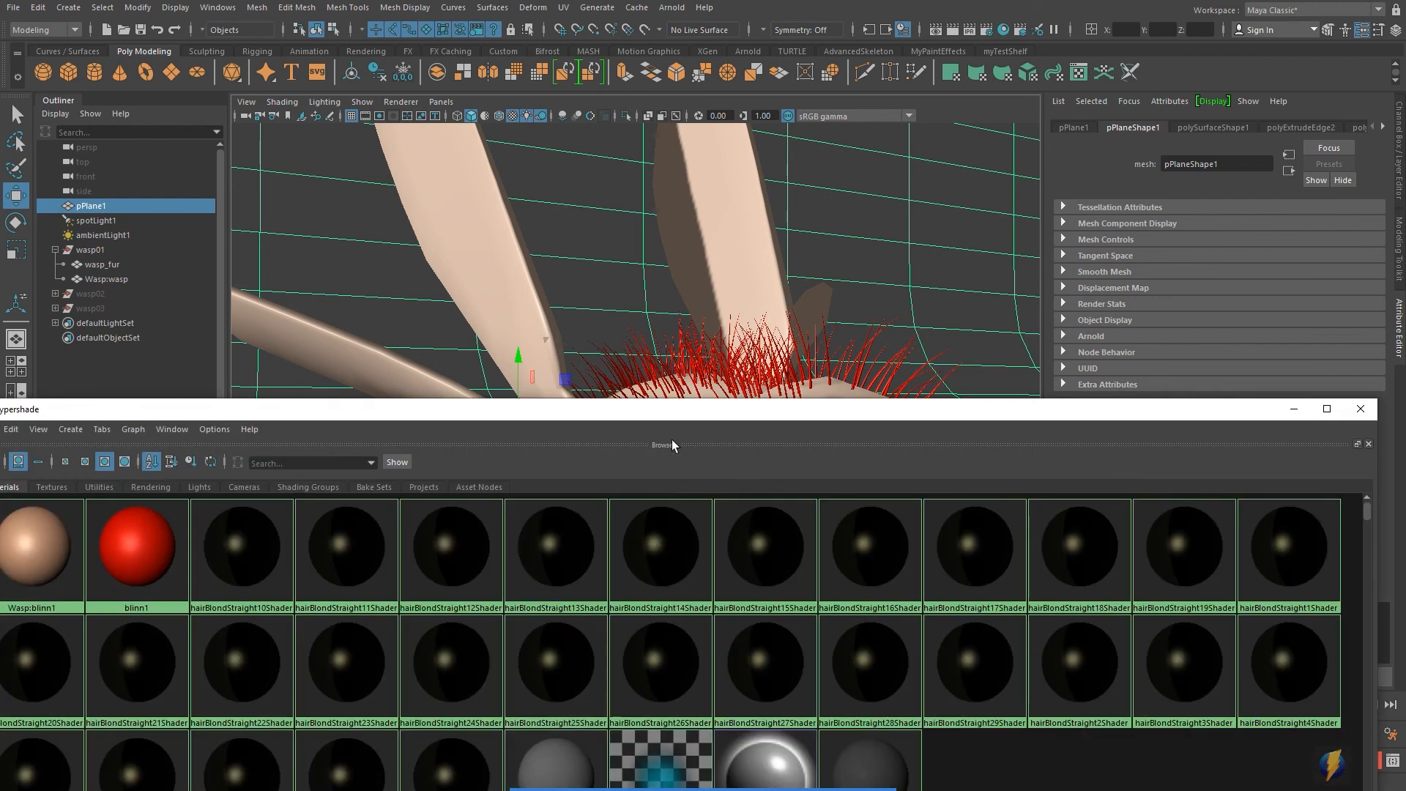
pyautogui.moveTo(667, 416); pyautogui.dragTo(701, 277)
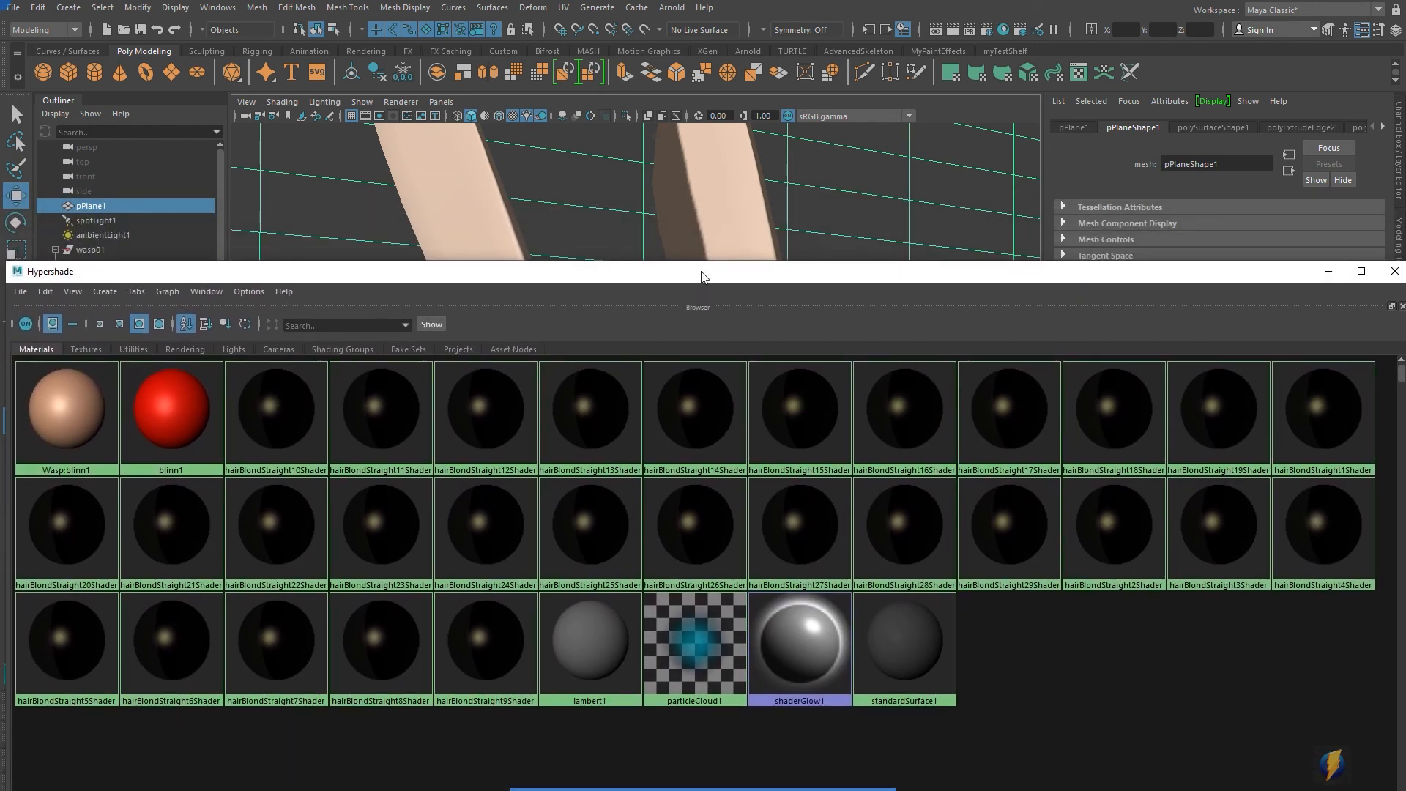
pyautogui.moveTo(563, 278); pyautogui.dragTo(793, 258)
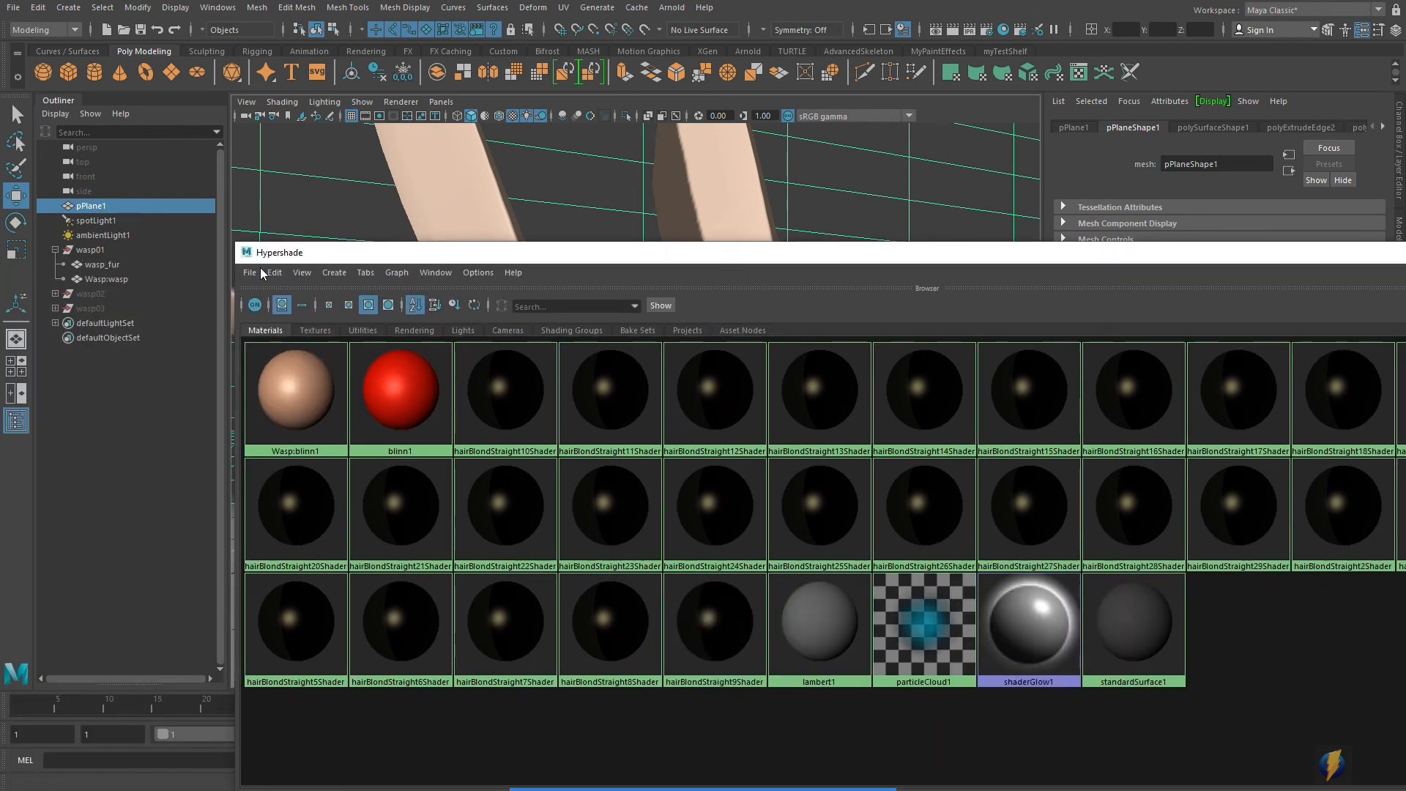
pyautogui.click(89, 293)
pyautogui.keyDown('shift'); pyautogui.click(104, 308); pyautogui.keyUp('shift')
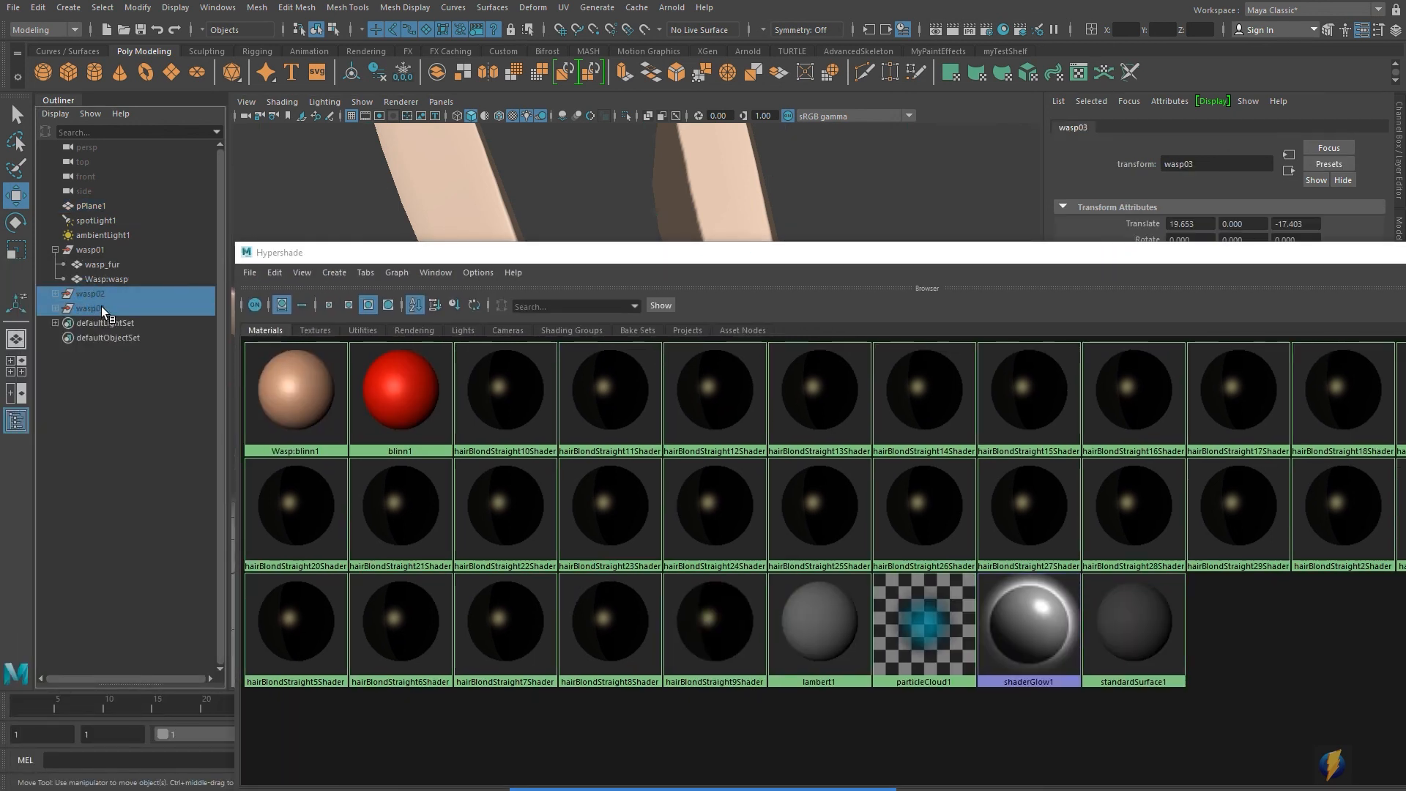
pyautogui.press('Delete')
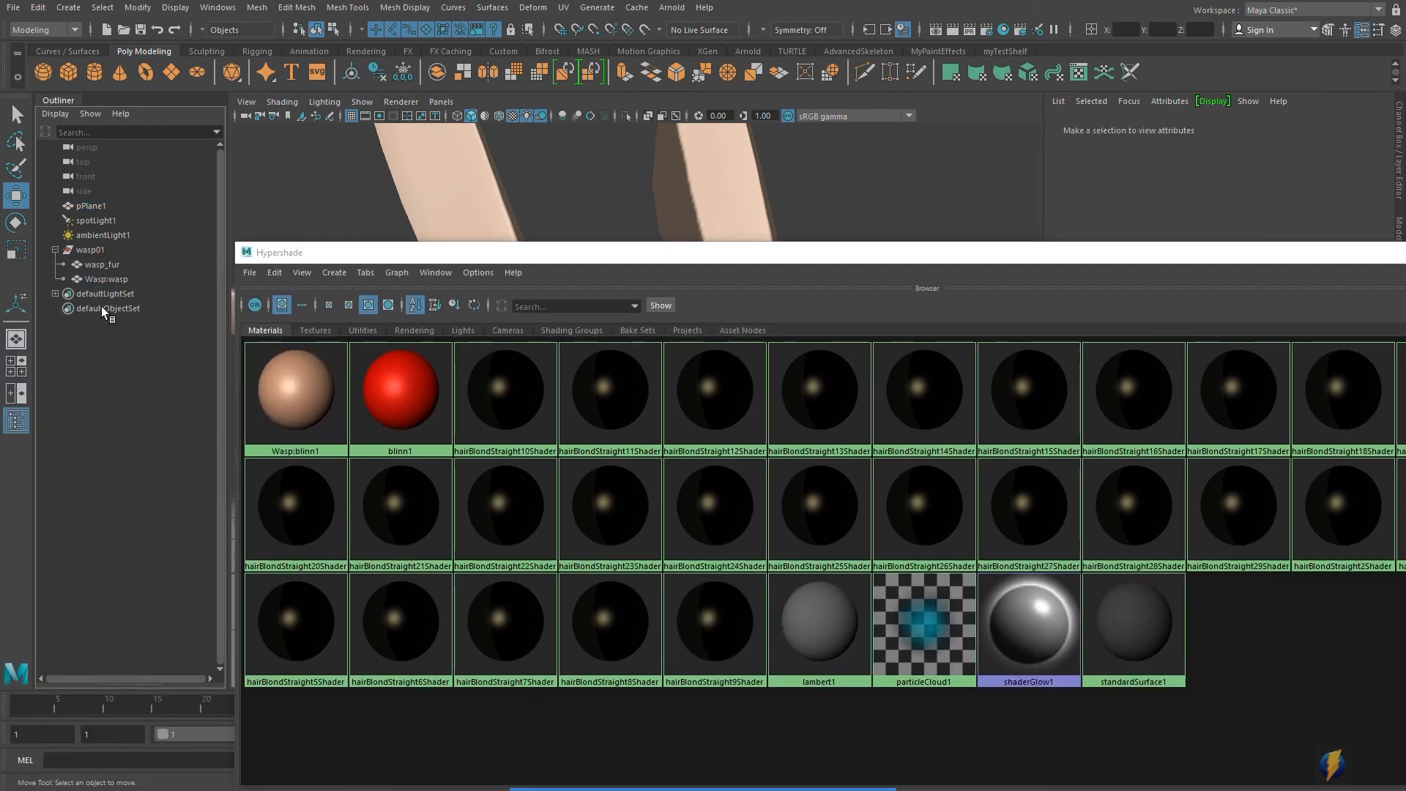
# Step: Delete all unused nodes in the Hypershade to clear out the leftover hairBlondStraight shaders
pyautogui.click(273, 273)
pyautogui.click(315, 314)
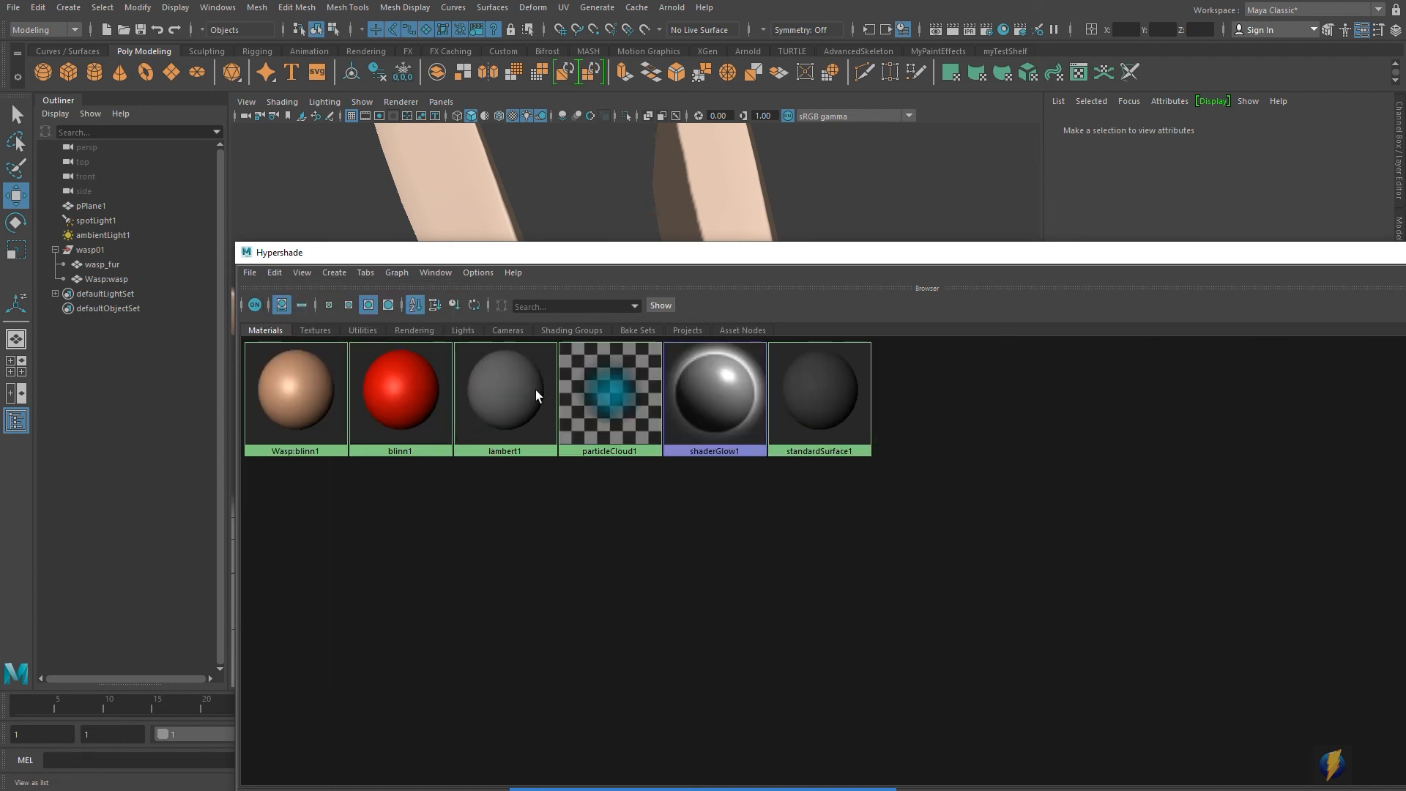
pyautogui.moveTo(590, 256); pyautogui.dragTo(579, 542)
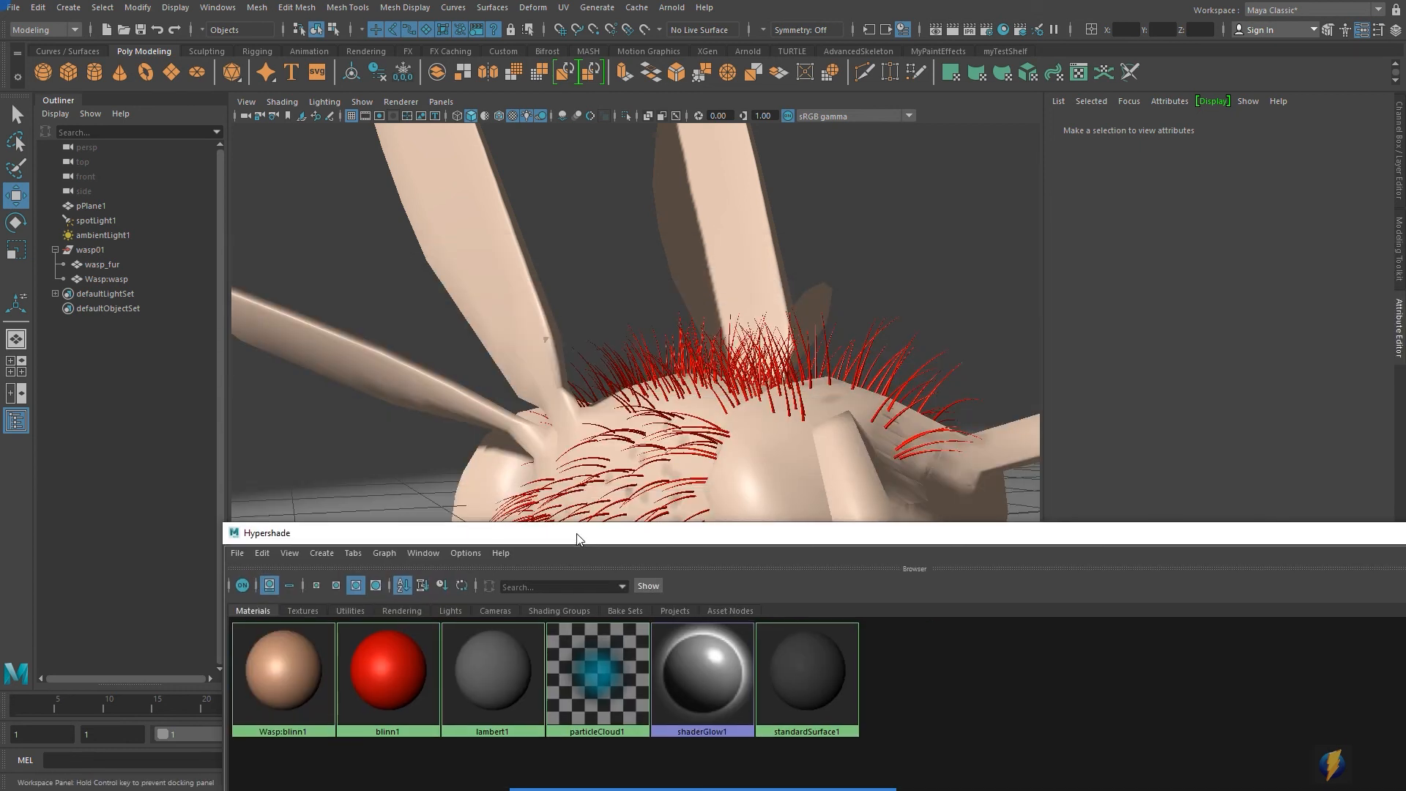
# Step: Rename the red blinn1 material as Hair_blinn1
pyautogui.click(396, 667)
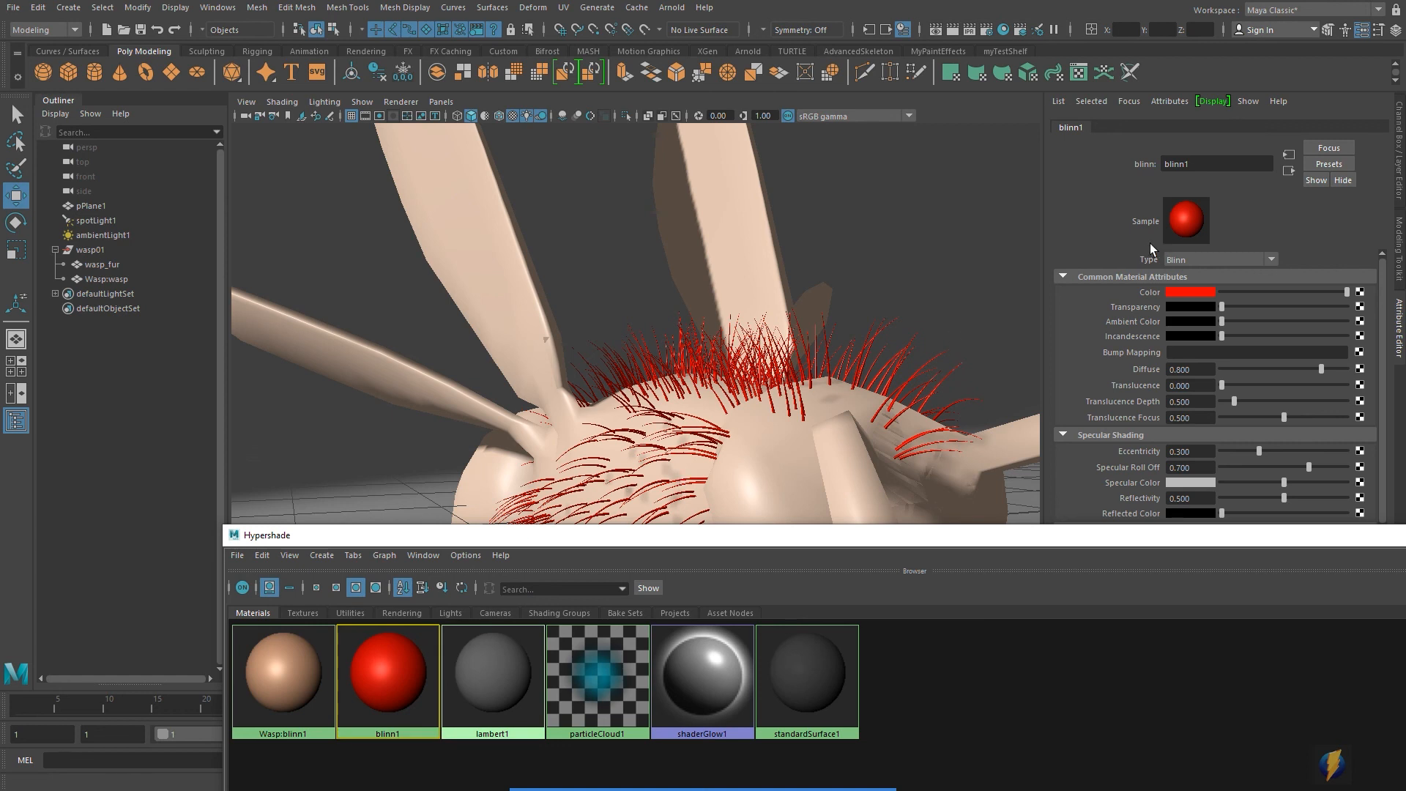
pyautogui.click(1168, 163)
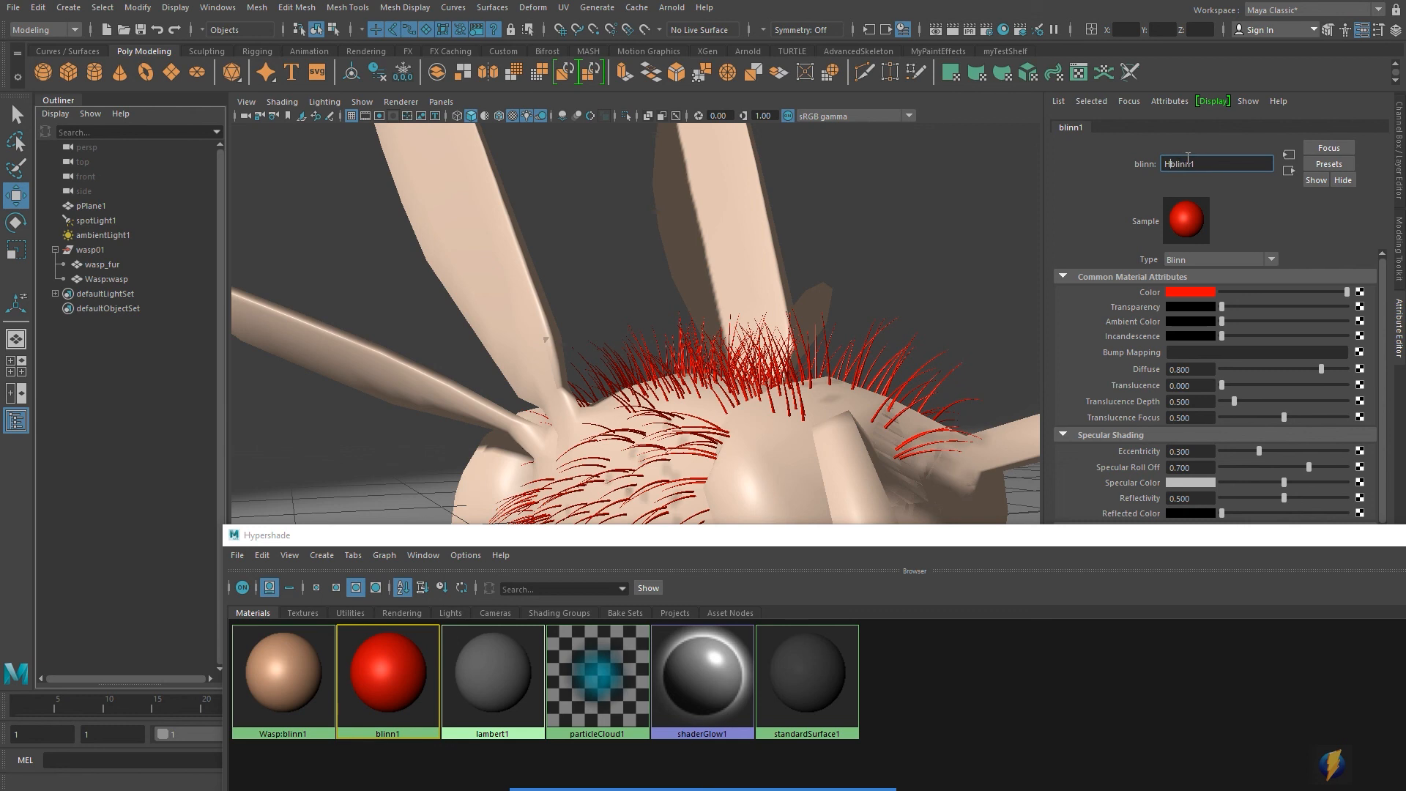
pyautogui.press('Return')
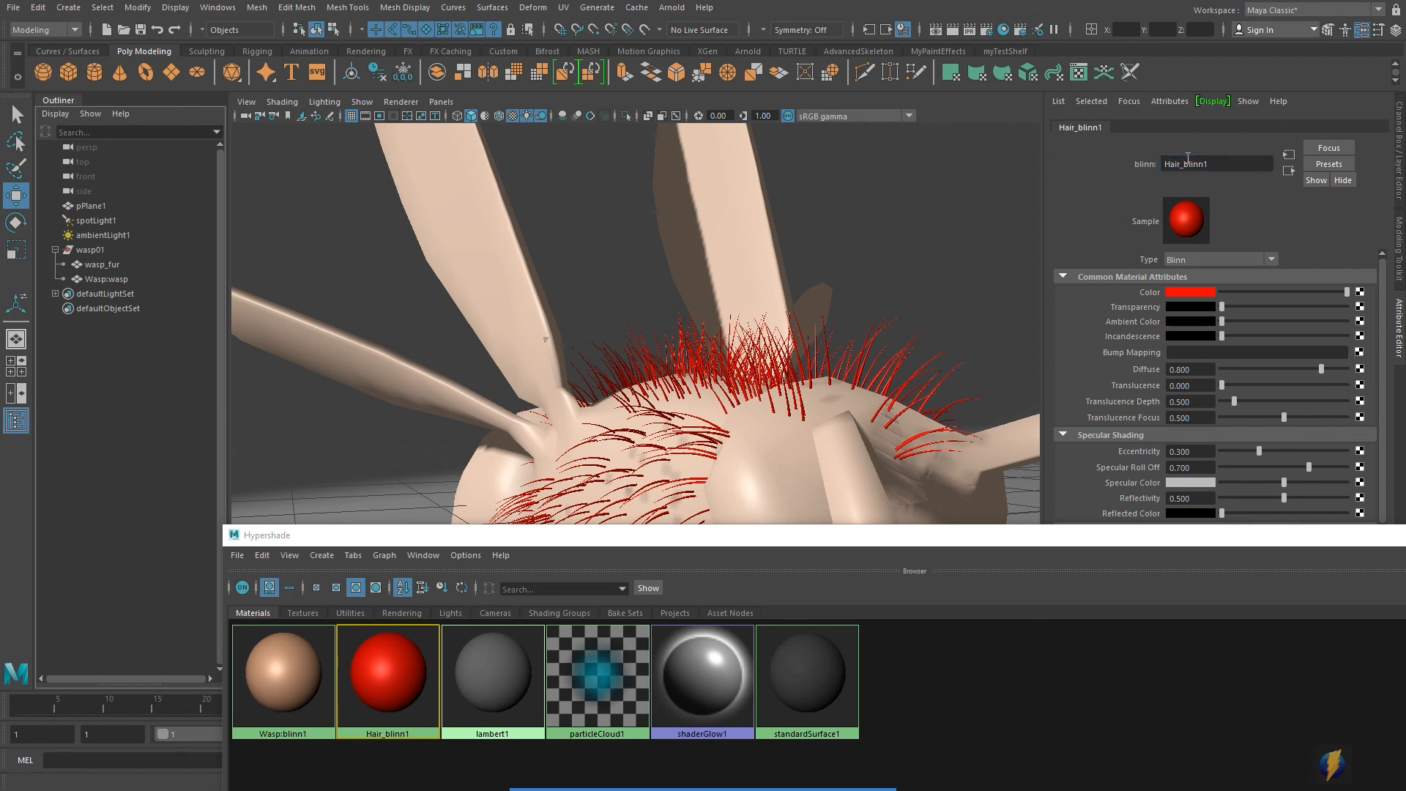
pyautogui.moveTo(1198, 547); pyautogui.dragTo(883, 553)
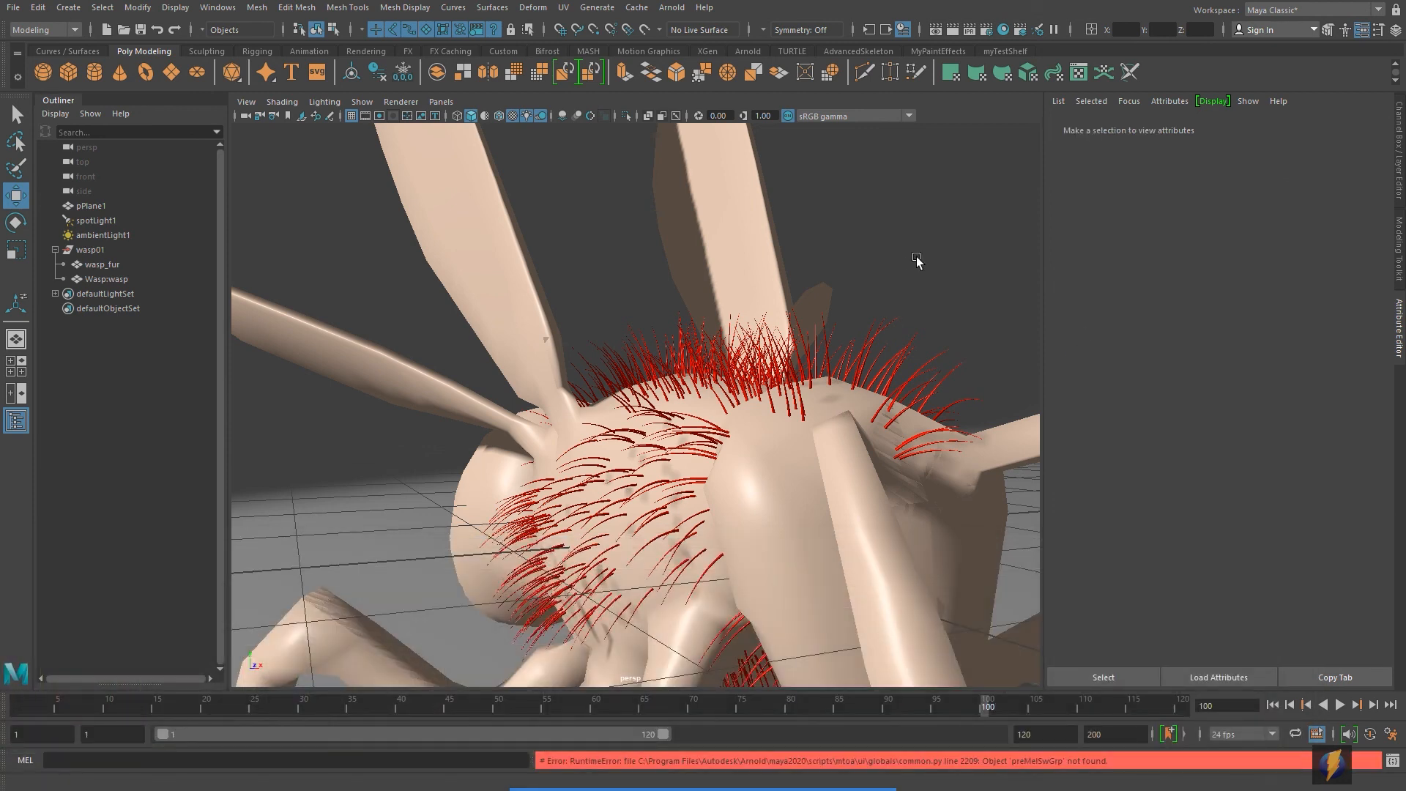
# Step: Select the Hair_blinn1 material in the Hypershade and map a Ramp texture to its Color attribute
pyautogui.click(1004, 30)
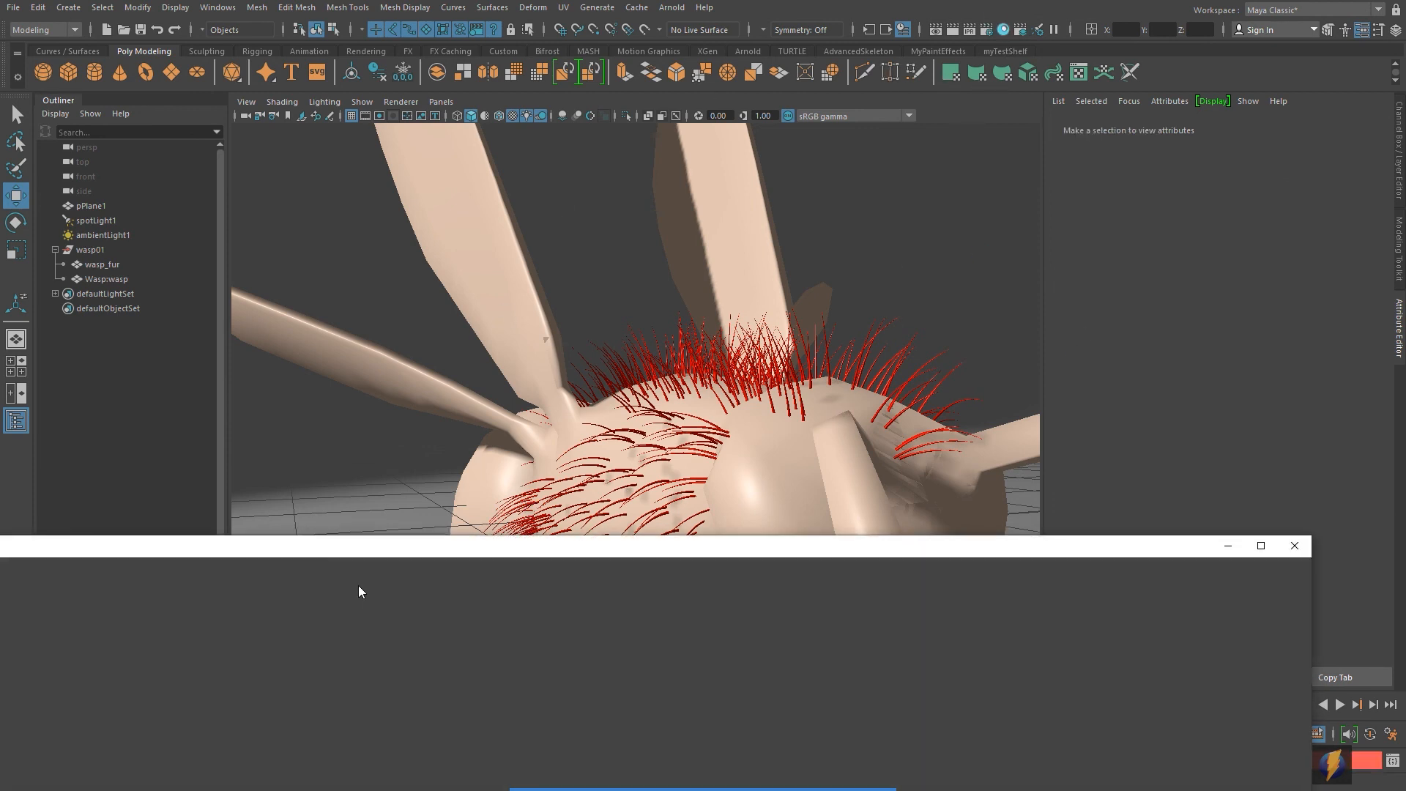
pyautogui.moveTo(433, 519); pyautogui.dragTo(475, 513)
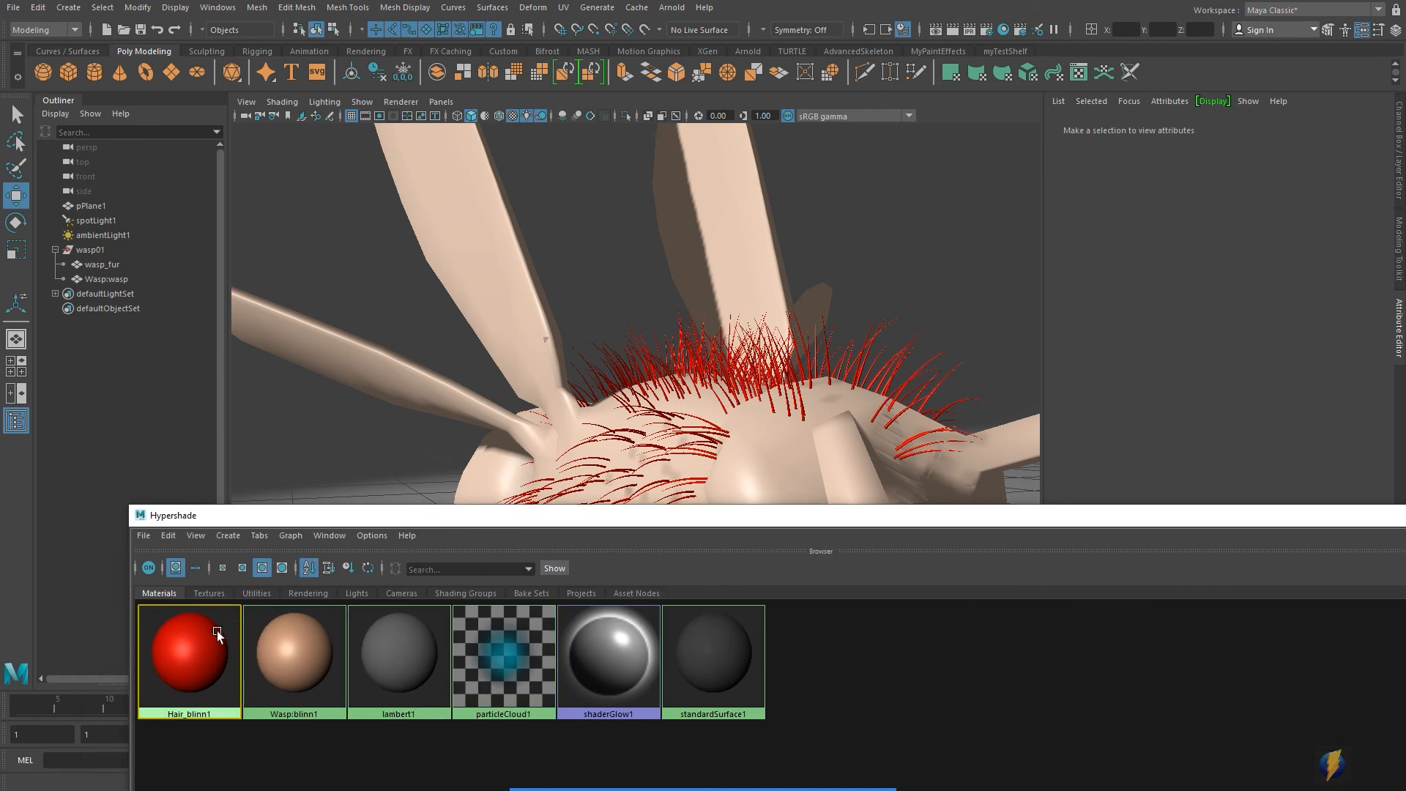
pyautogui.click(224, 624)
pyautogui.moveTo(1331, 513); pyautogui.dragTo(1076, 532)
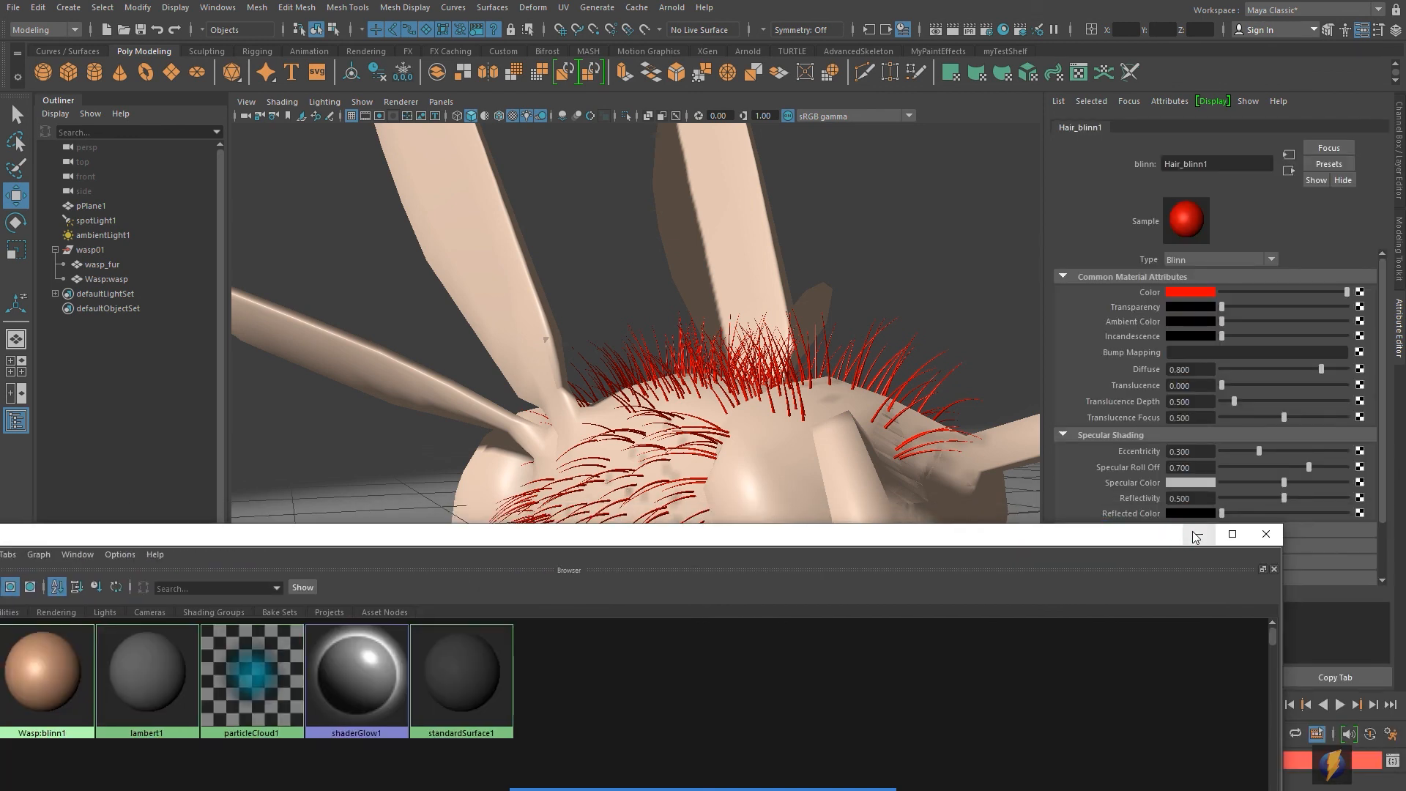
pyautogui.click(1197, 533)
pyautogui.click(1359, 291)
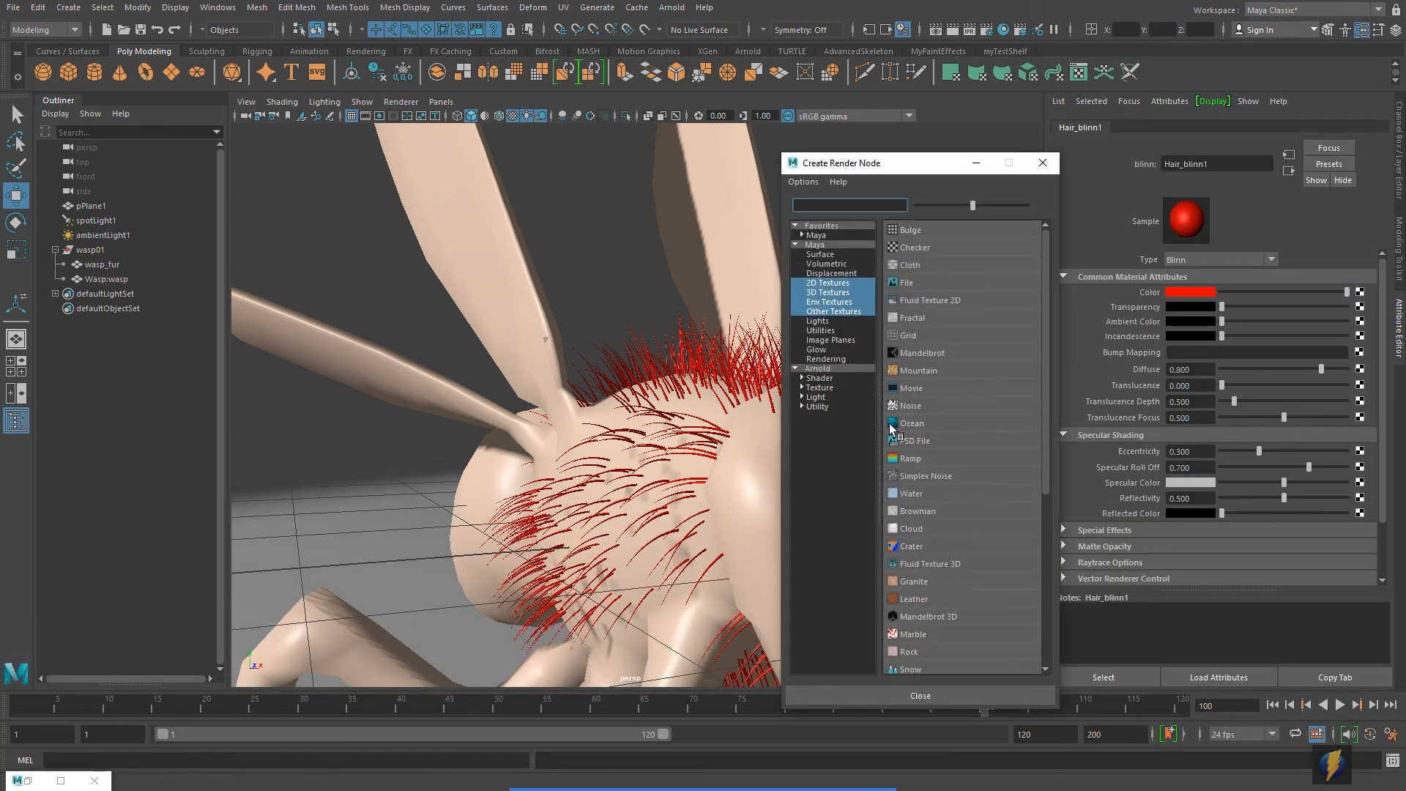
pyautogui.click(910, 458)
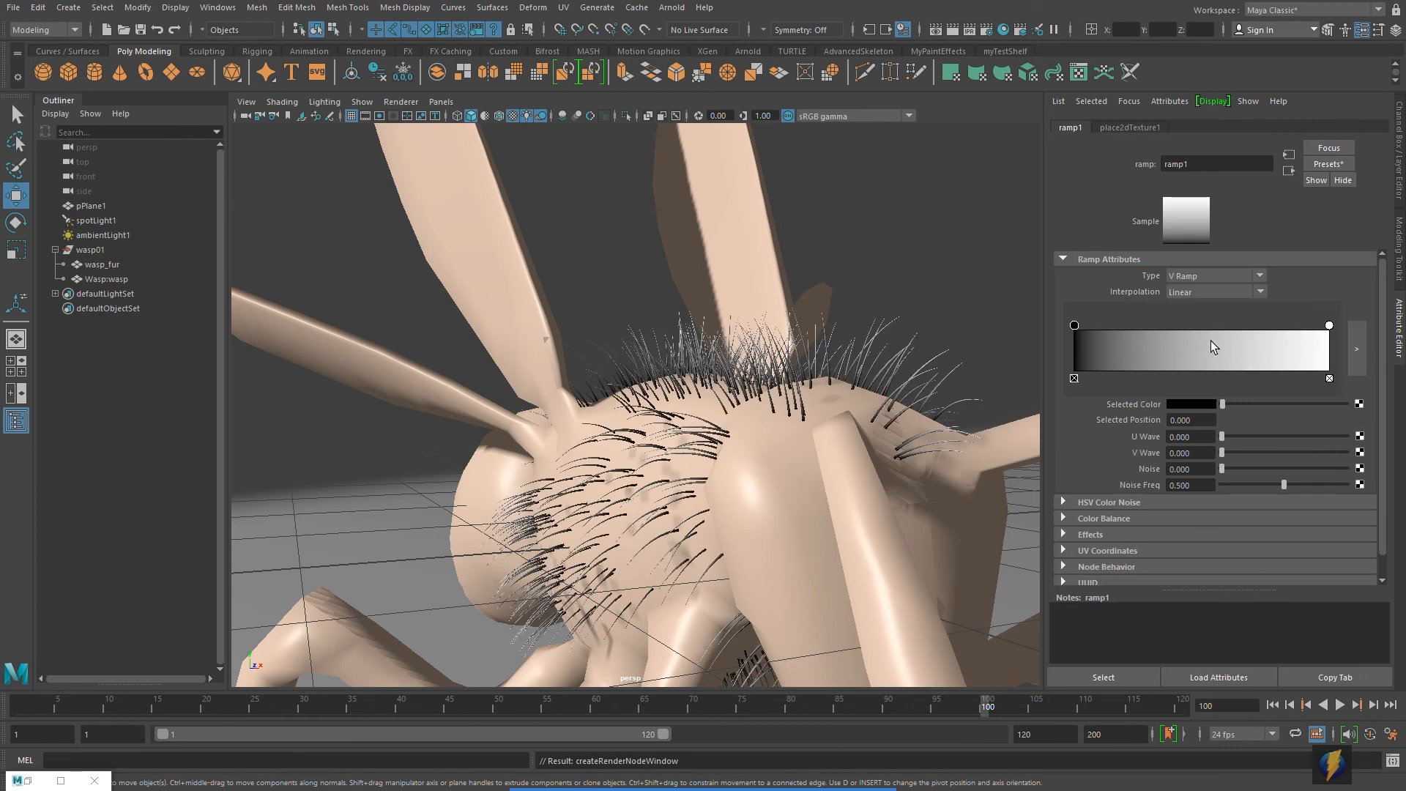
# Step: Change the ramp's white end color at position 1.000 to a very dark greyish brown
pyautogui.click(1329, 326)
pyautogui.click(1197, 403)
pyautogui.click(1180, 405)
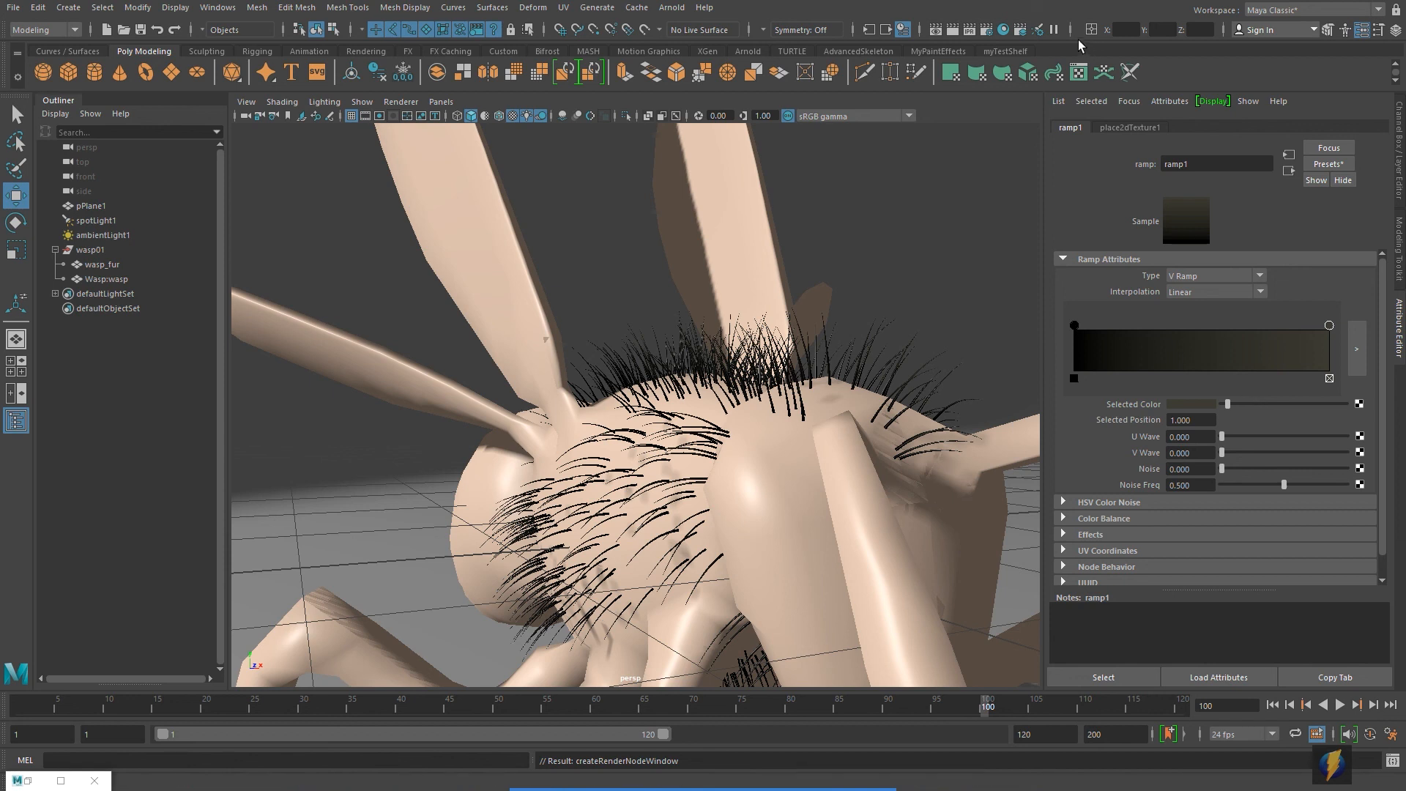
# Step: Bring up the Hypershade to examine the ramp-shaded Hair_blinn1 material among the scene materials, and minimize it again
pyautogui.click(1004, 30)
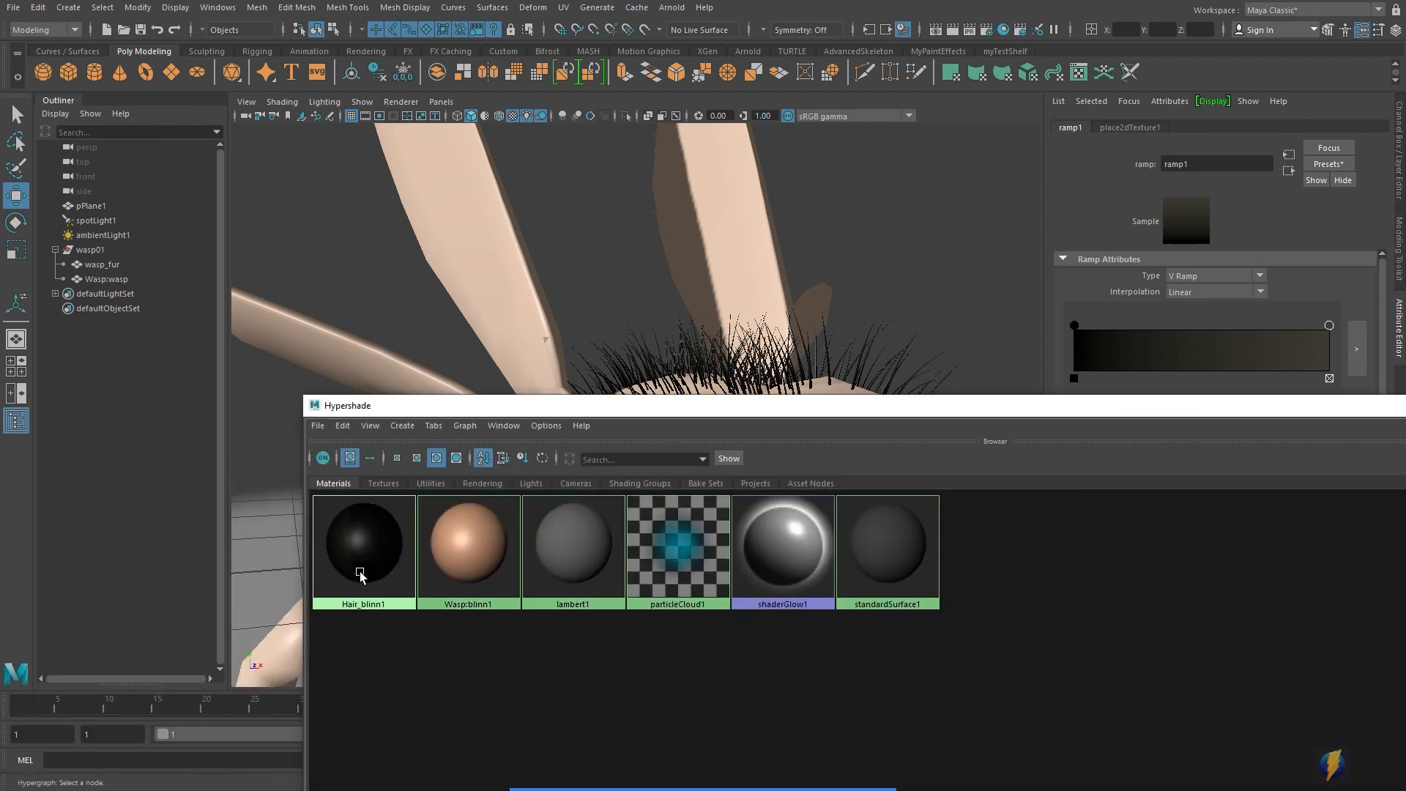
pyautogui.moveTo(1140, 406); pyautogui.dragTo(858, 445)
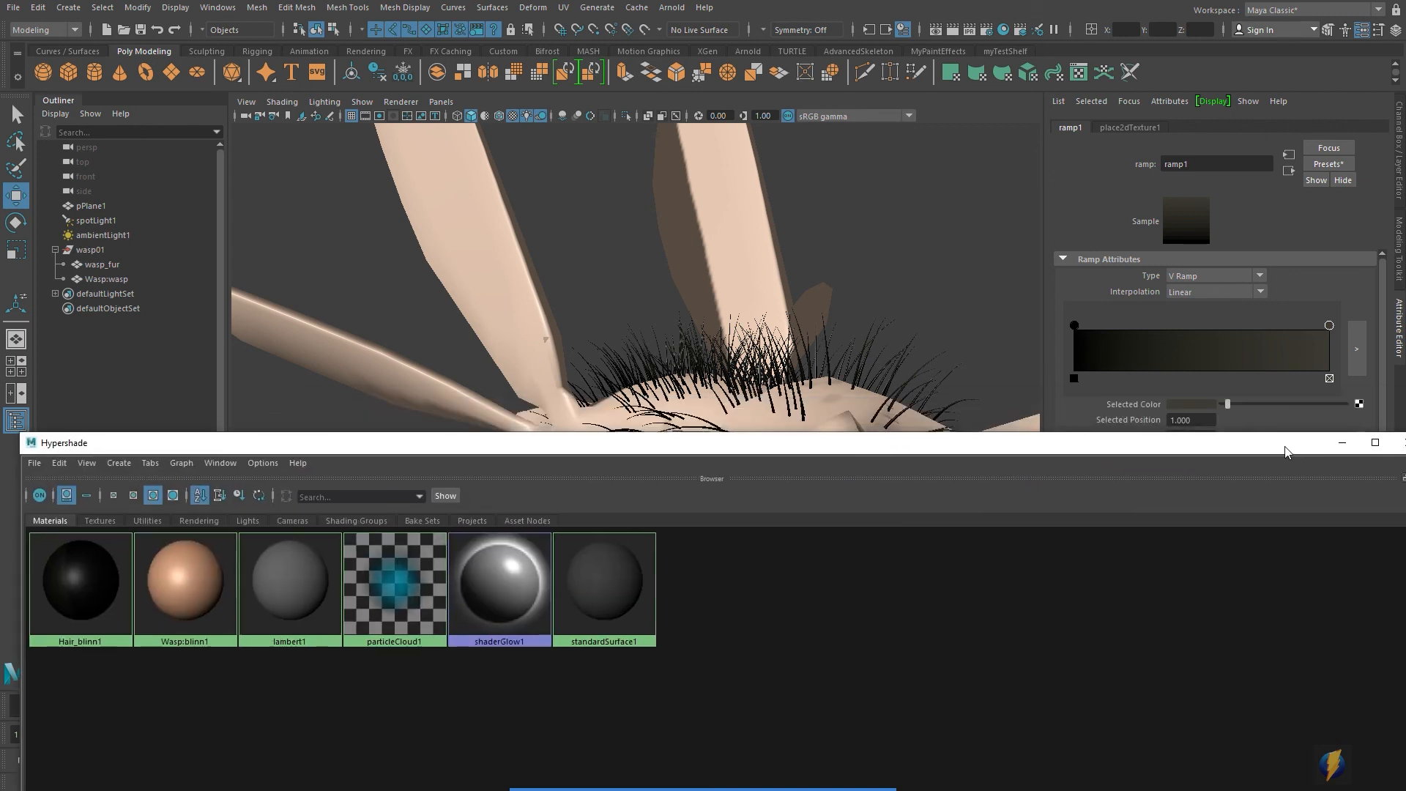
pyautogui.moveTo(1287, 447); pyautogui.dragTo(1020, 446)
pyautogui.click(1142, 444)
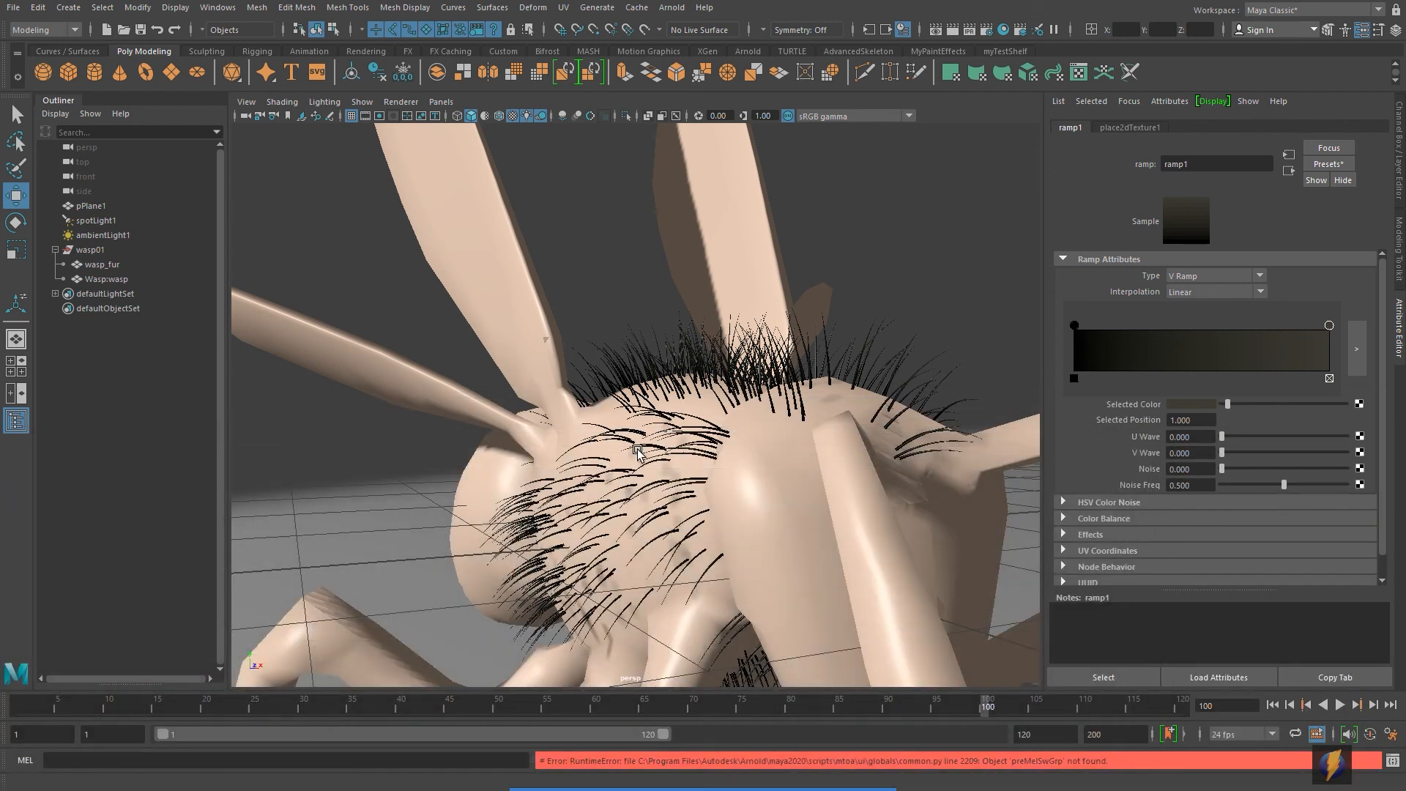